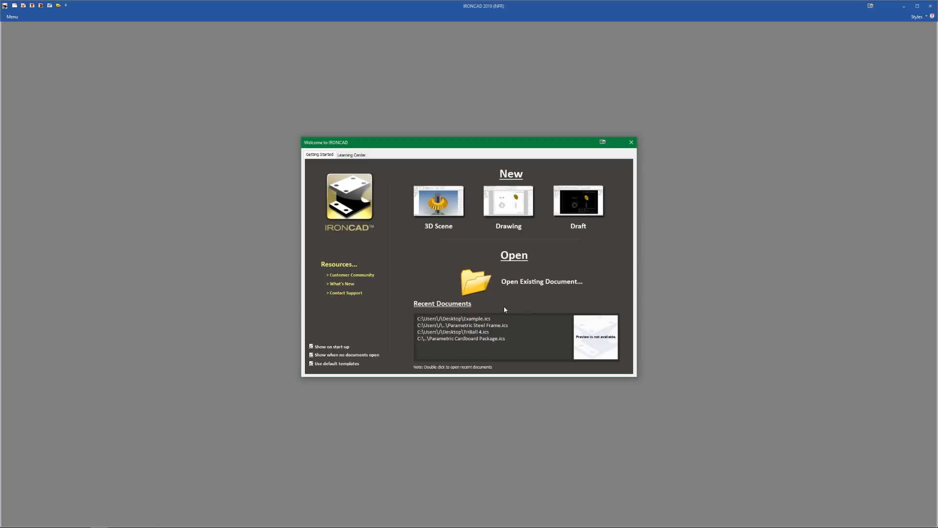
Step: Open the recent document Example.ics, check the Tips-&-Tricks-1.jpg overview in Photos, and return to IRONCAD
double_click(482, 318)
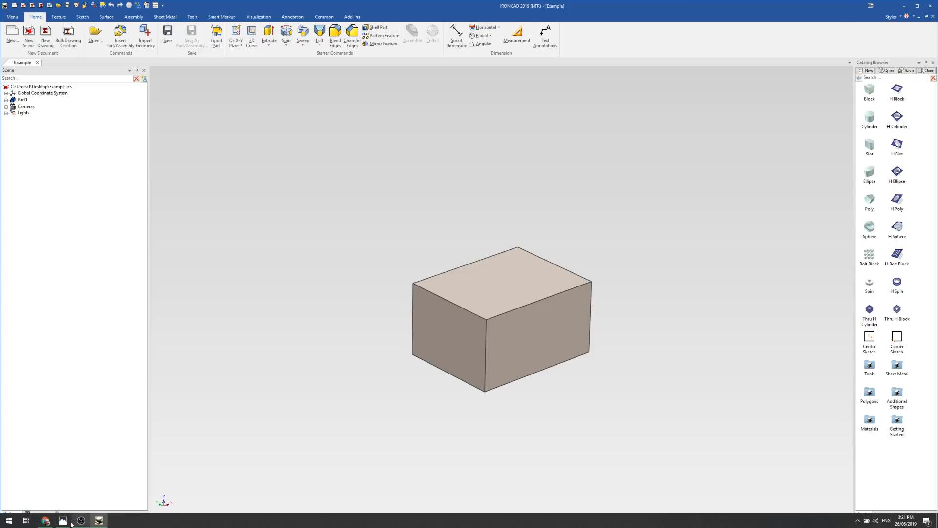
click(65, 521)
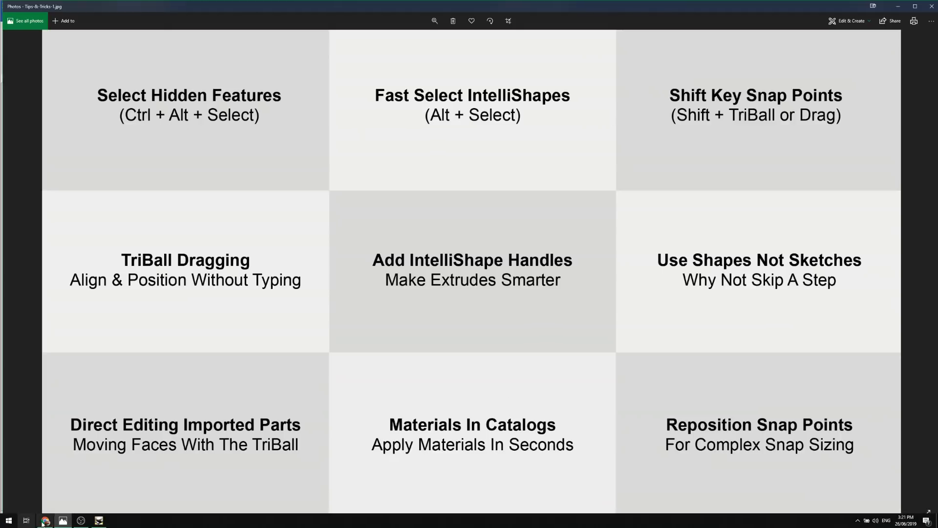
click(99, 523)
Step: Begin a constant edge blend with a 10 mm radius on the block's three visible vertical edges
middle_drag(541, 317, 537, 311)
scroll(538, 306, up, 1)
scroll(540, 308, up, 1)
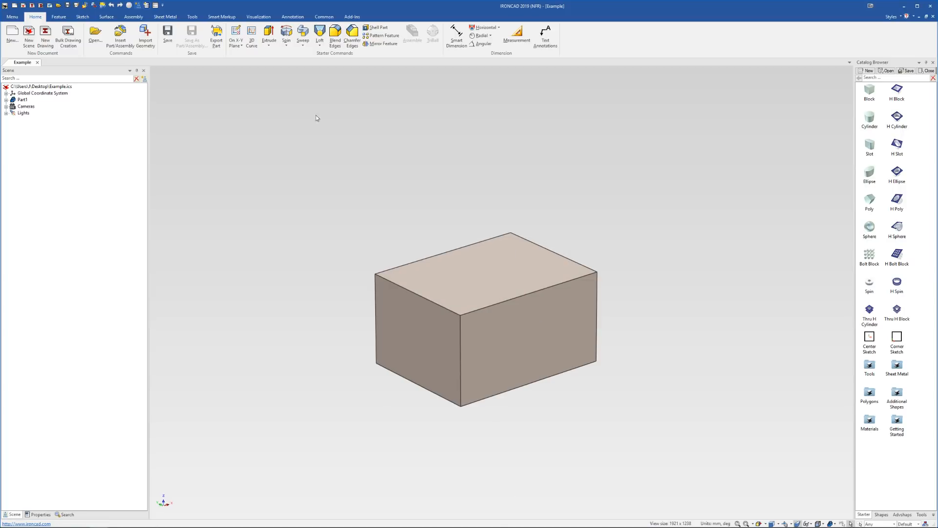
click(336, 36)
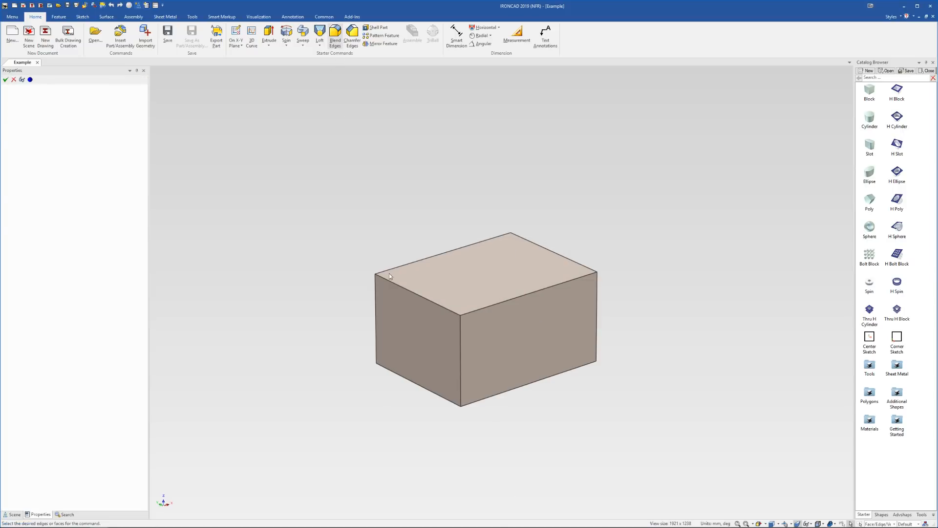
click(377, 296)
text(10)
key(Tab)
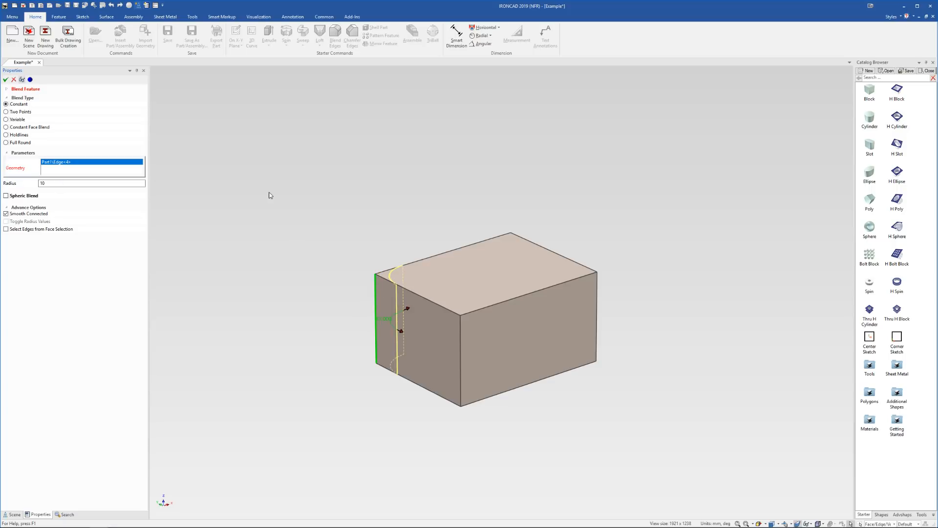
click(460, 336)
click(597, 327)
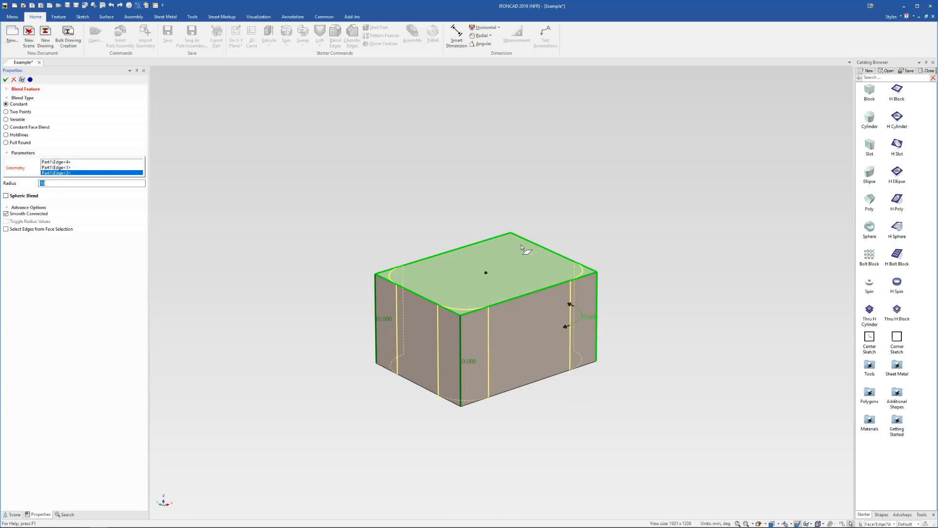
Step: Add the block's rear vertical edge to the blend by viewing it from behind, and delete that edge from the geometry selection again
middle_drag(520, 343, 324, 235)
click(671, 284)
click(72, 172)
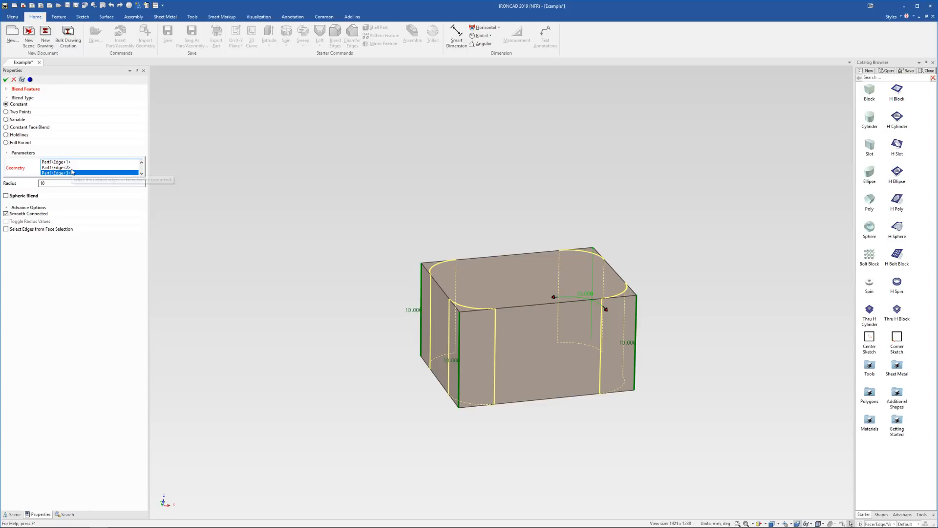
right_click(67, 177)
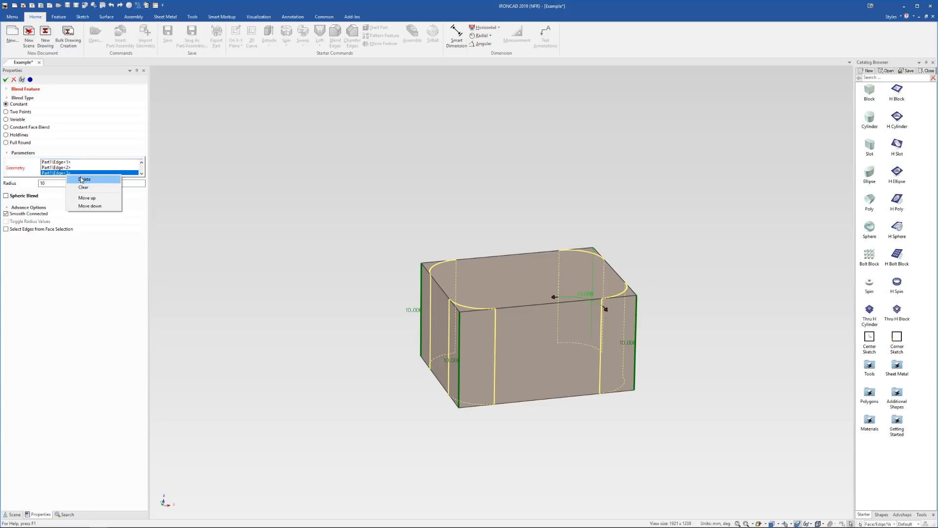
click(80, 180)
middle_drag(578, 370, 465, 327)
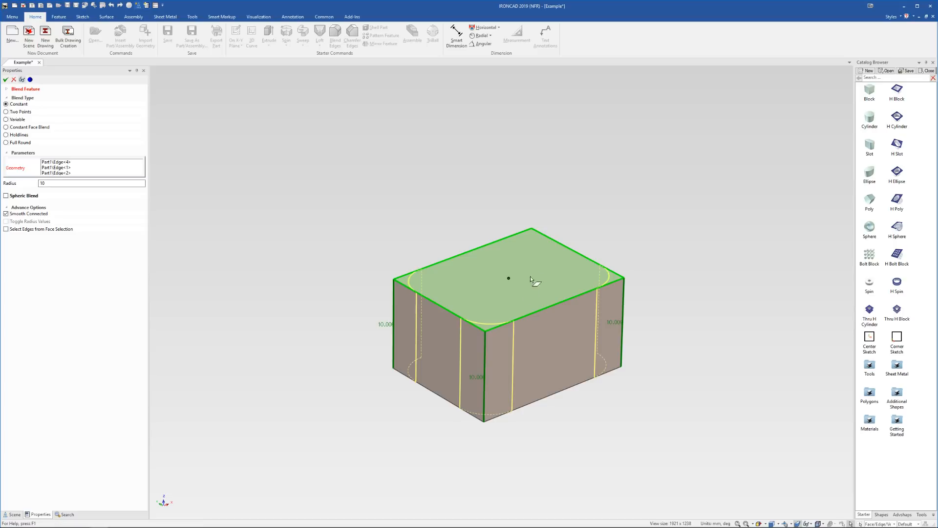
middle_drag(531, 246, 534, 257)
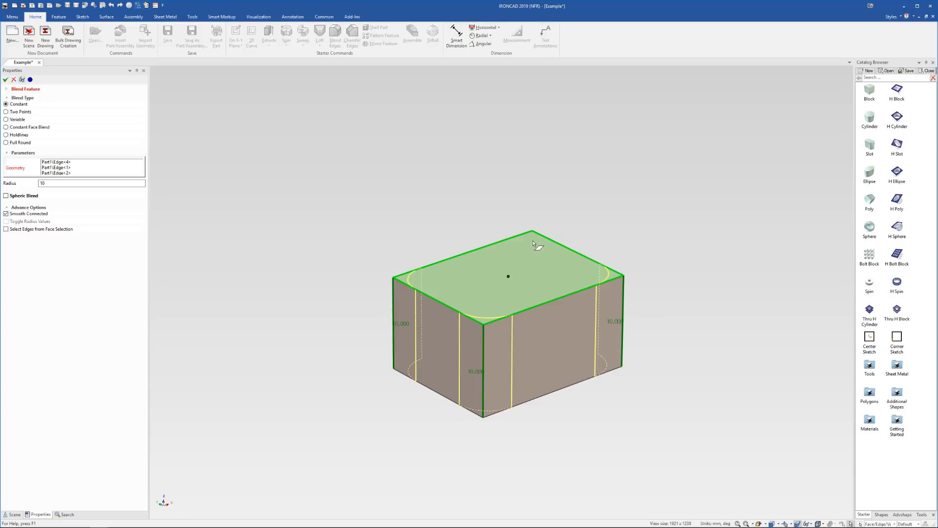
Step: Choose the hidden rear vertical edge, Edge<3>, from the overlapping selection options and apply the blend to all four vertical edges
click(533, 243)
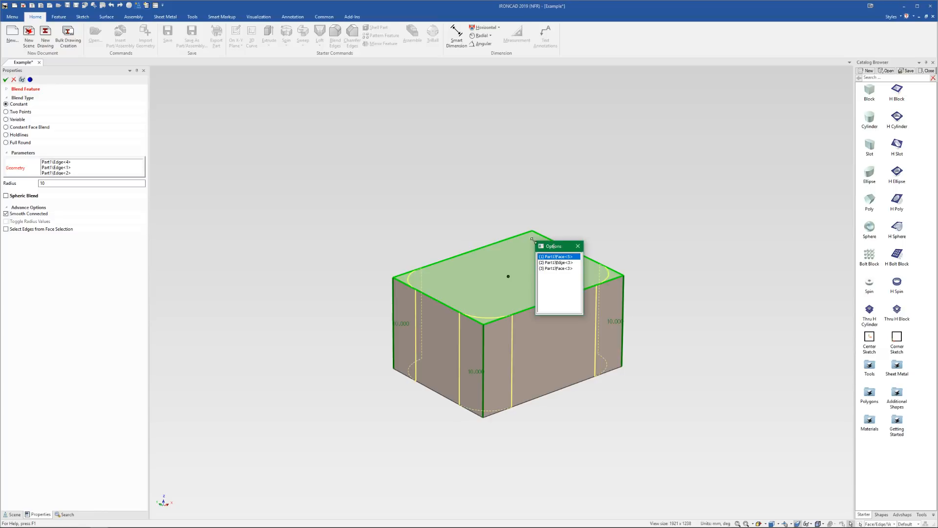
click(562, 264)
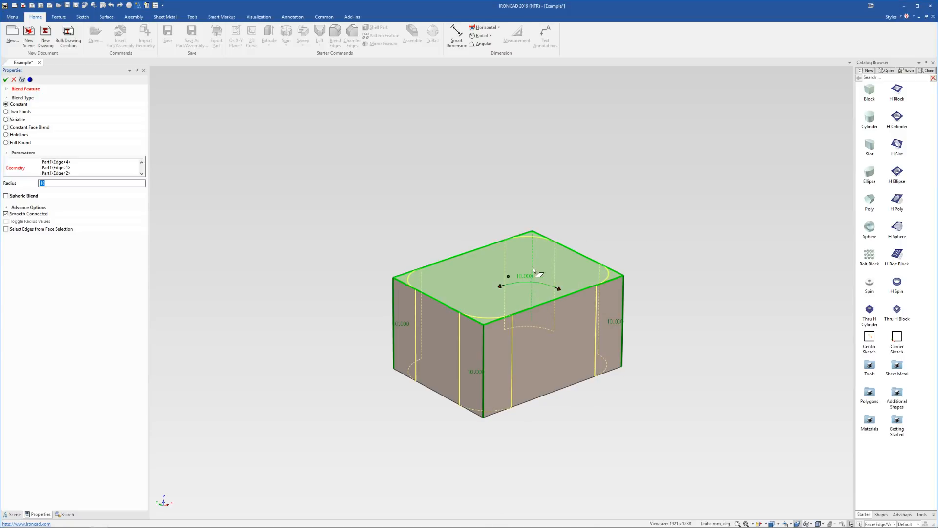
click(5, 79)
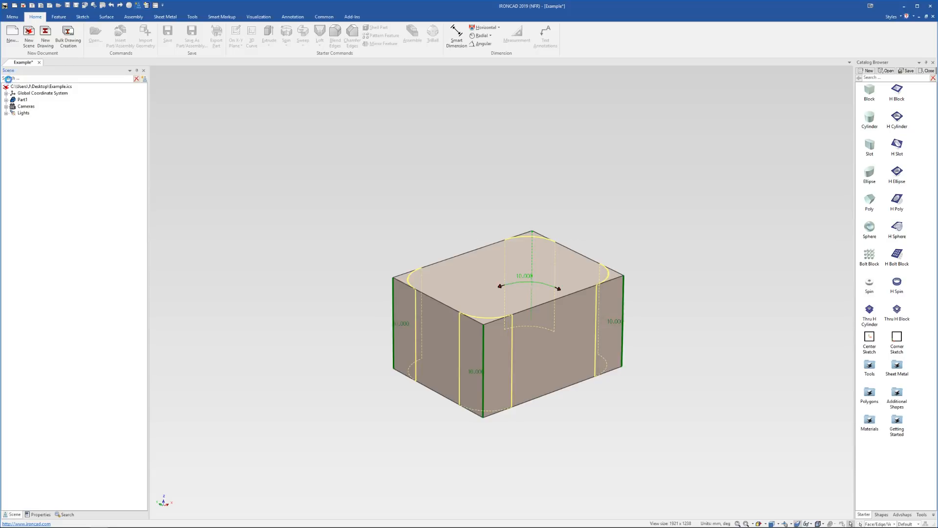
Step: Open the recent document Parametric Cardboard Package
click(13, 17)
mouse_move(22, 31)
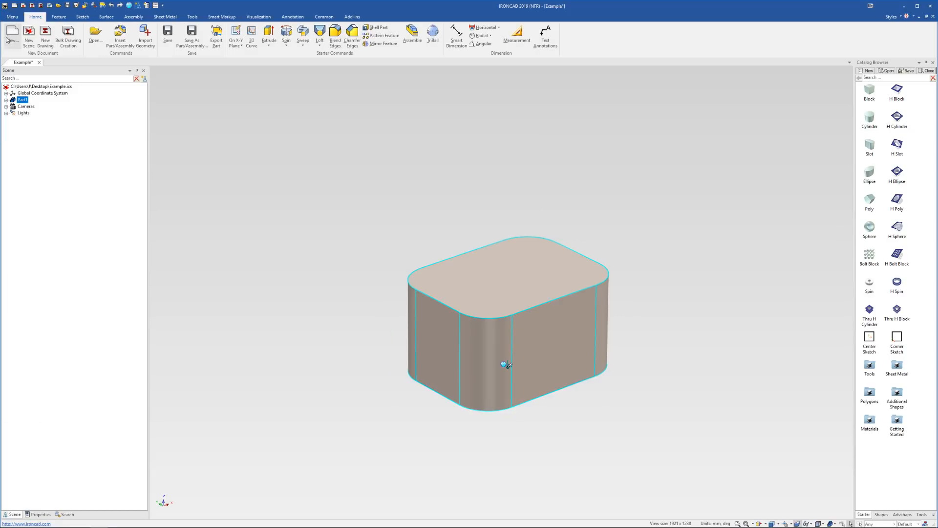
click(13, 18)
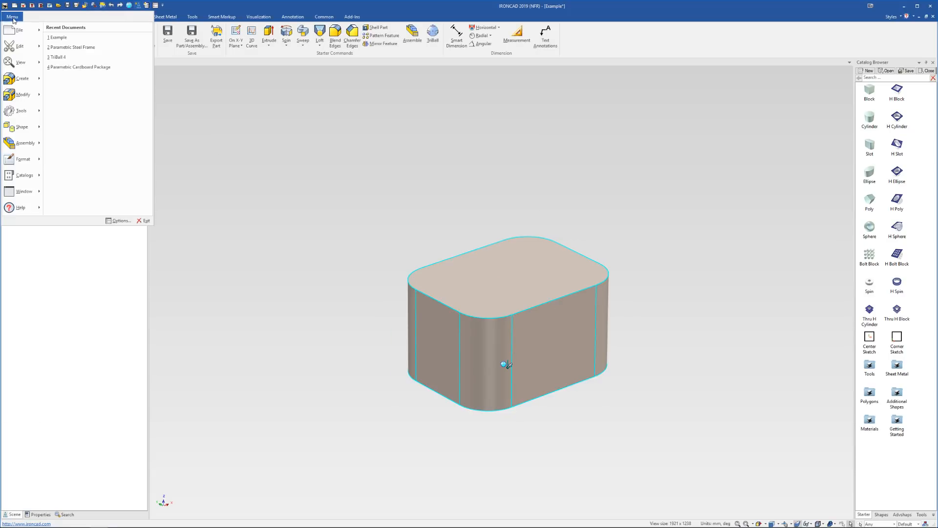
click(113, 69)
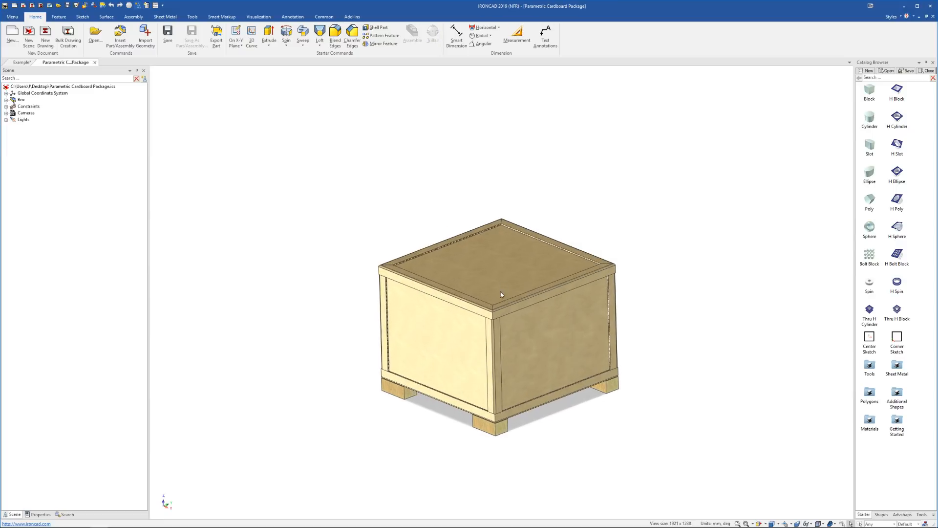
Step: Examine the parts of the Box assembly in the scene tree and highlight the whole assembly on the model
click(6, 101)
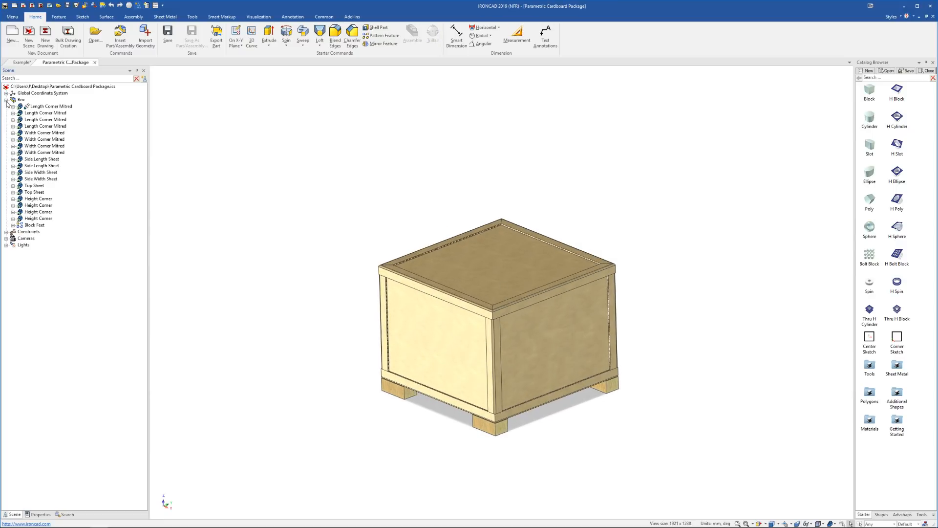
click(6, 100)
click(6, 100)
click(6, 101)
click(500, 287)
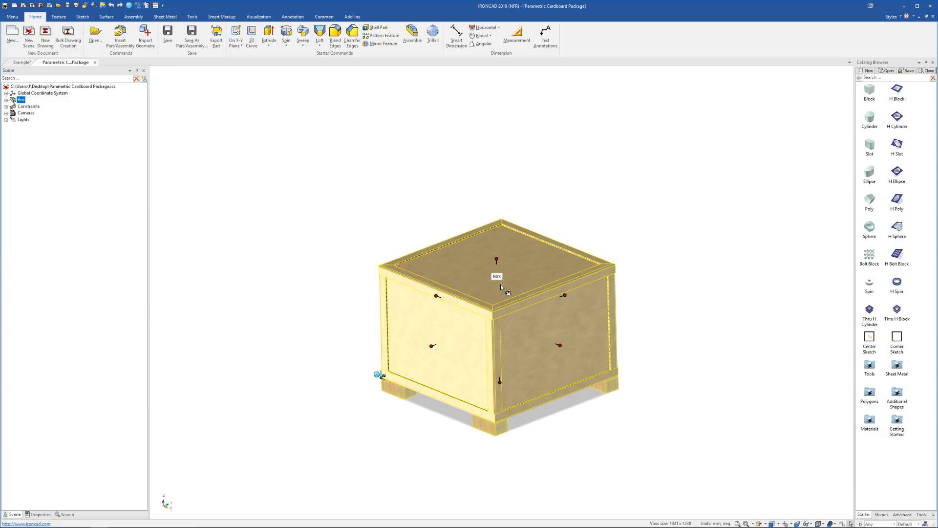
middle_drag(503, 300, 505, 310)
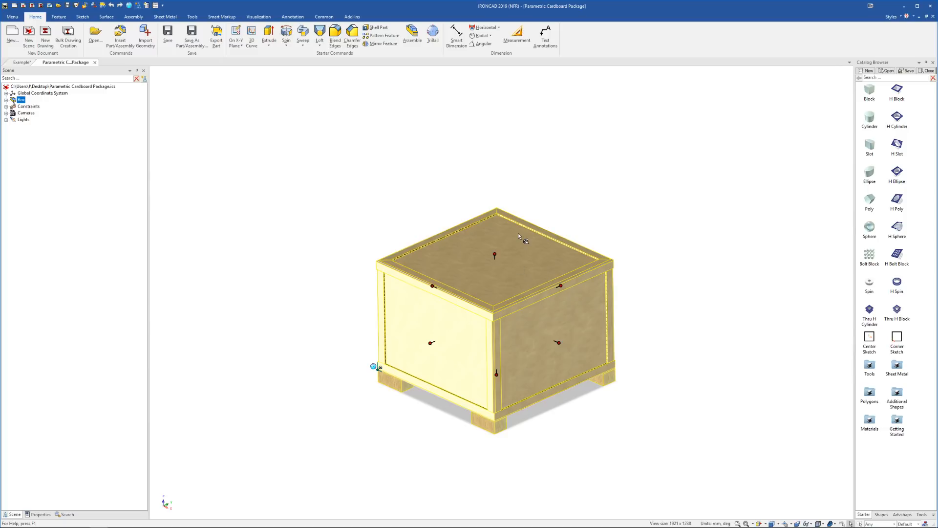
click(638, 258)
Step: Drill down from the Box assembly through the Block Feet to the individual foot at the crate's far bottom corner
scroll(589, 305, up, 5)
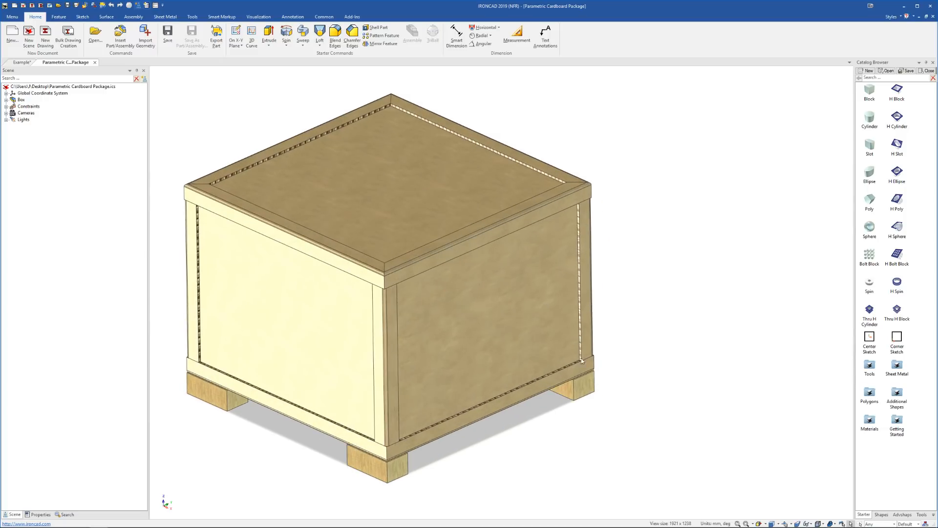
click(583, 388)
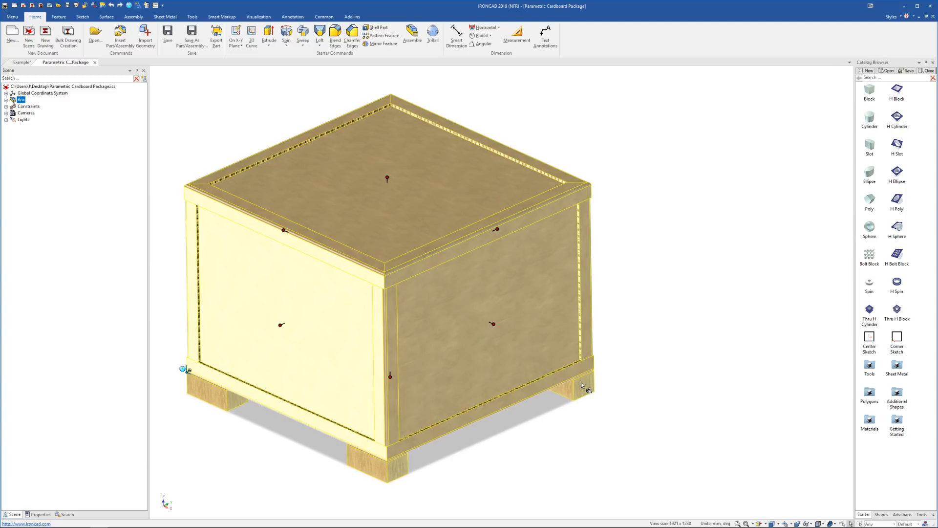
scroll(582, 383, up, 4)
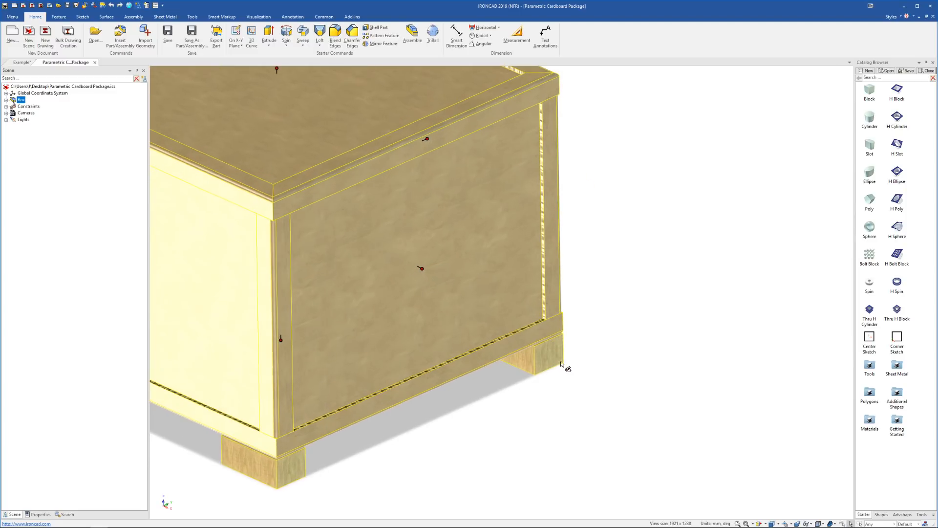
click(550, 351)
click(612, 372)
click(538, 350)
click(541, 354)
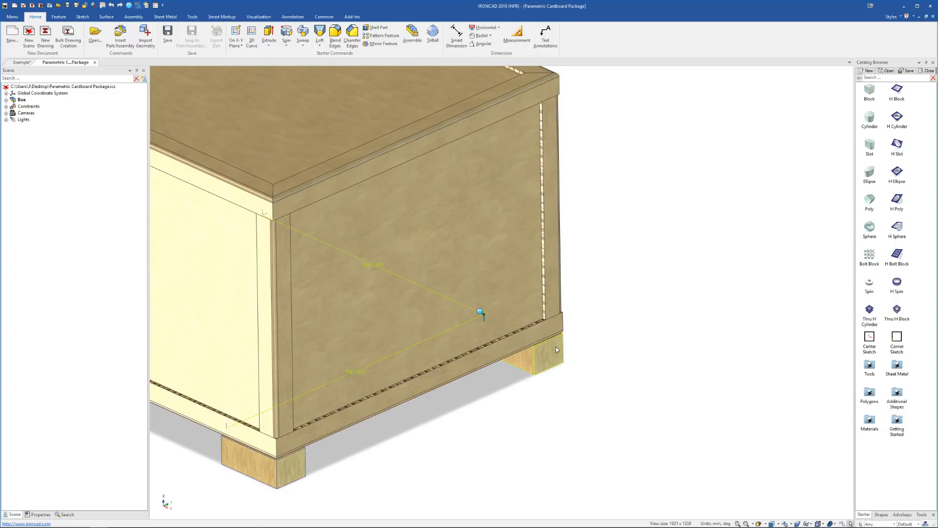
click(547, 353)
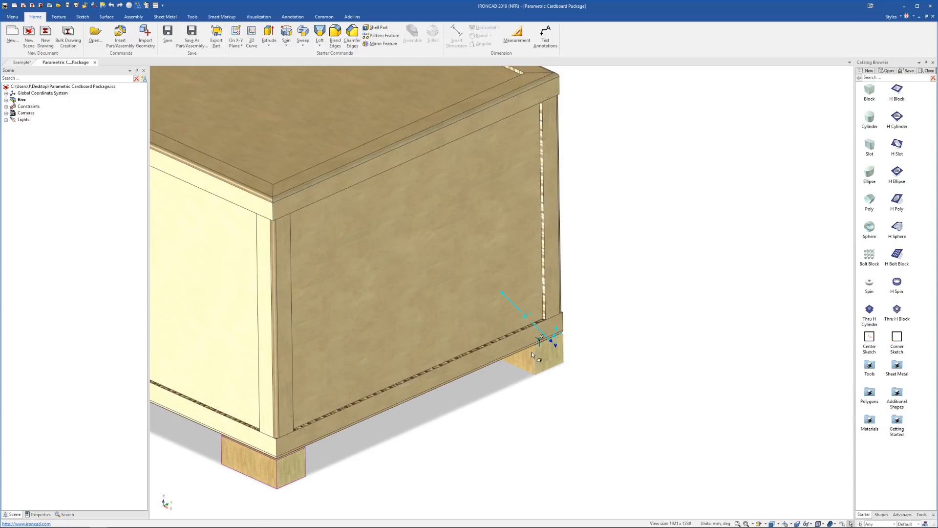
Step: Fast-select the IntelliShape of the foot at the crate's far bottom corner and clear the selection, repeating this once
scroll(530, 352, up, 2)
middle_drag(522, 331, 517, 320)
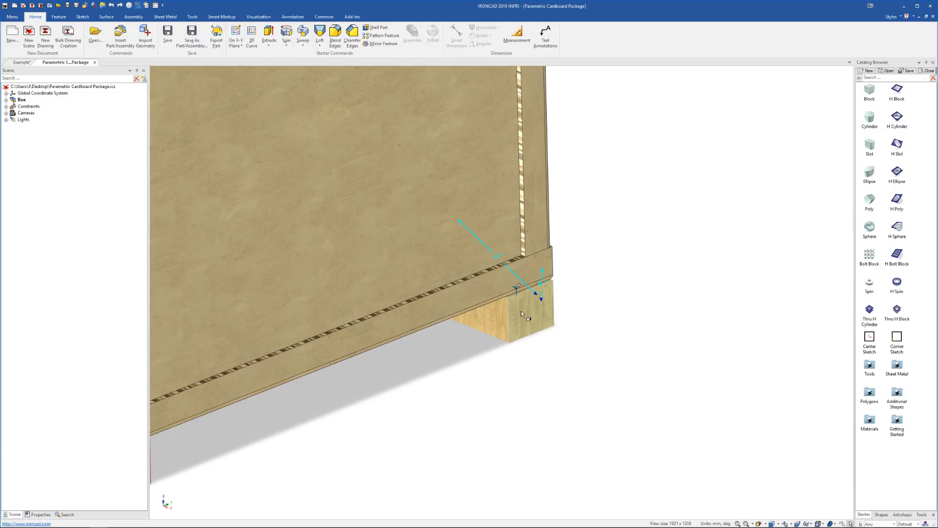
click(523, 307)
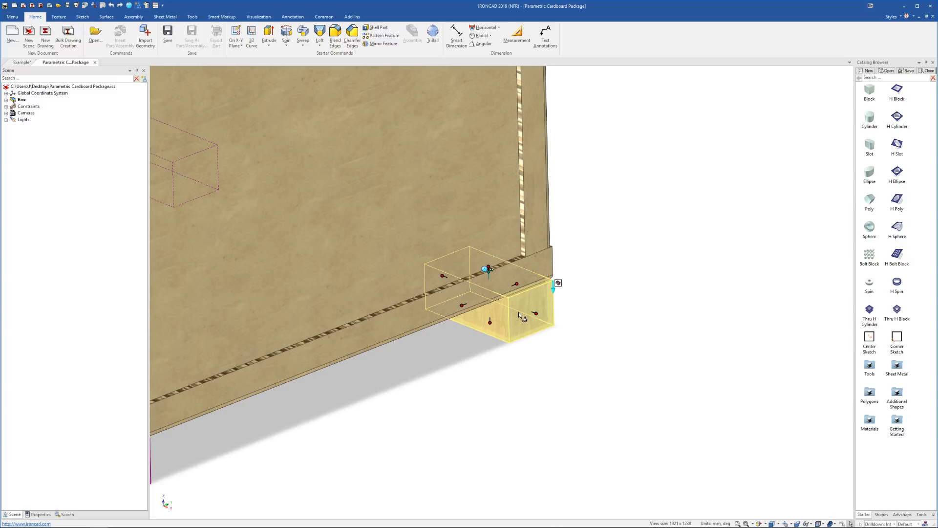
scroll(518, 312, down, 6)
scroll(426, 249, up, 1)
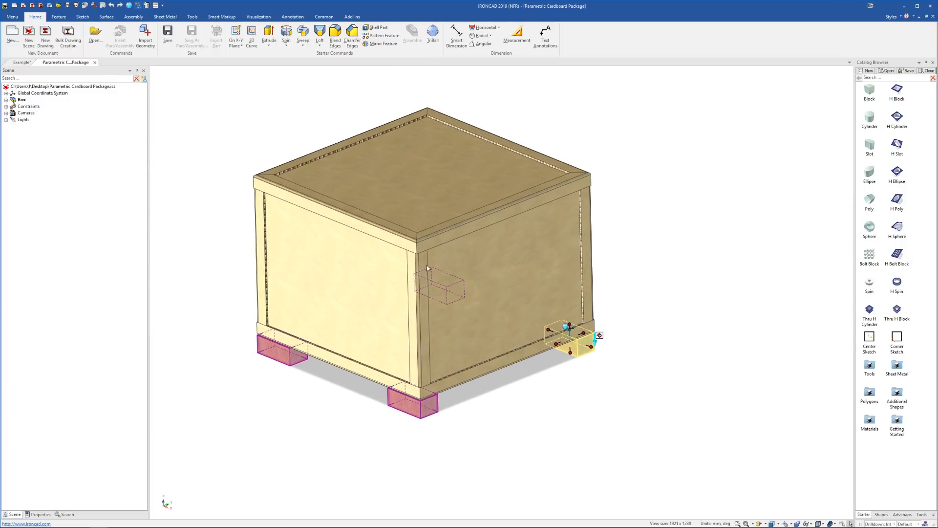
click(584, 374)
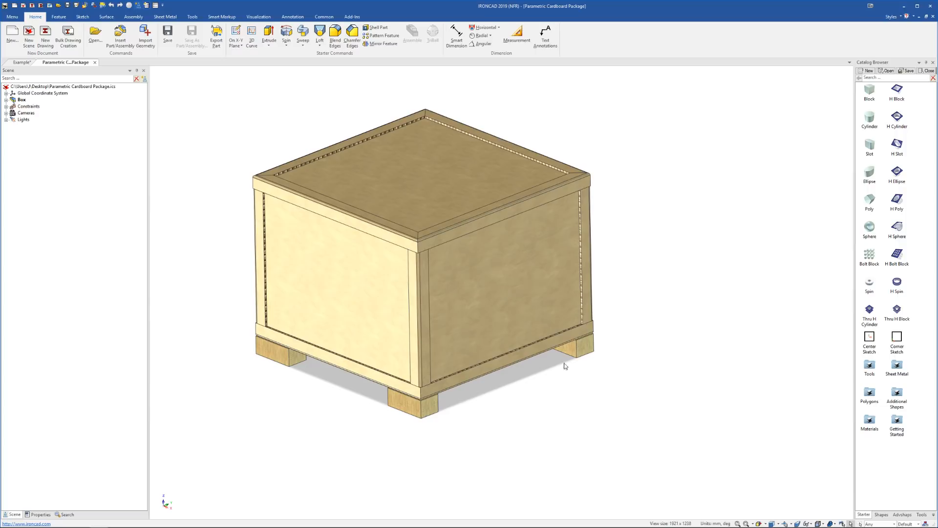
click(585, 348)
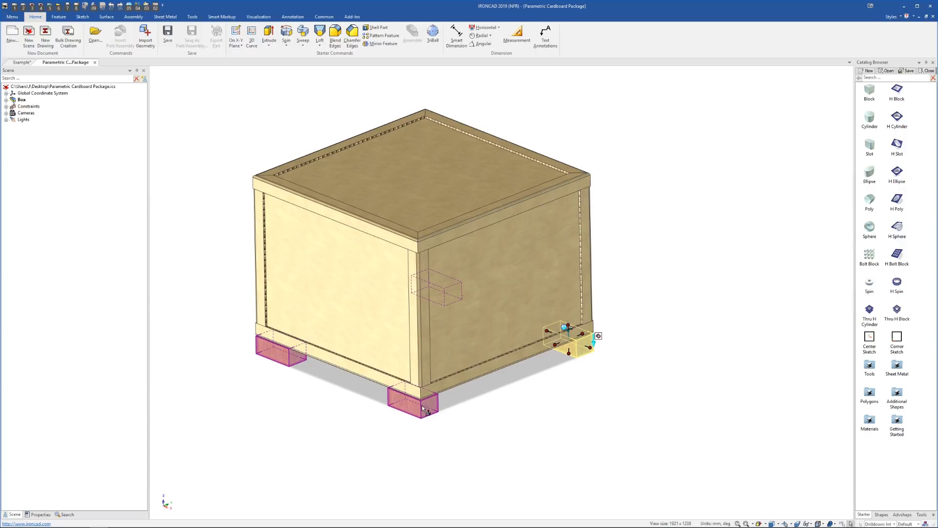
click(562, 382)
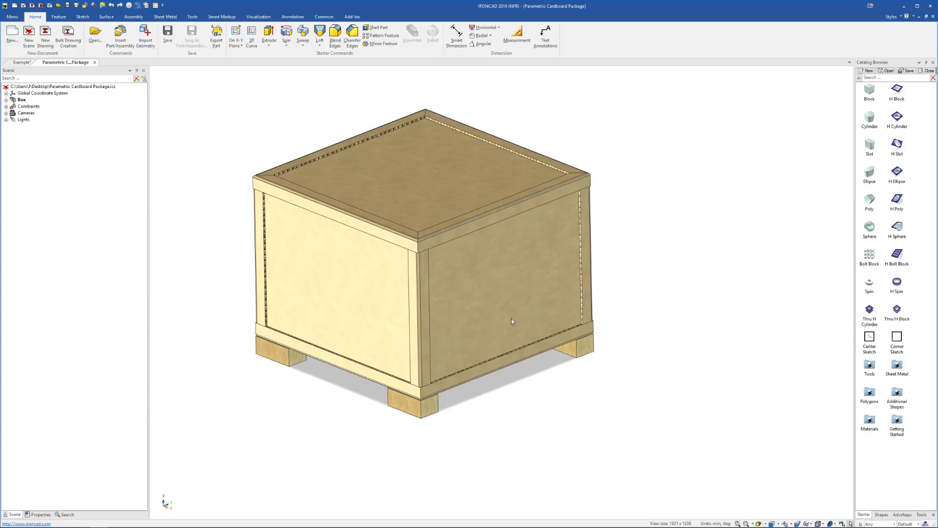
Step: Fast-select the IntelliShape of the far corner foot, repeat it on the front corner foot, and clear the selection
scroll(414, 265, down, 3)
scroll(417, 250, up, 3)
mouse_move(488, 335)
middle_down()
mouse_move(476, 312)
mouse_move(490, 332)
middle_up()
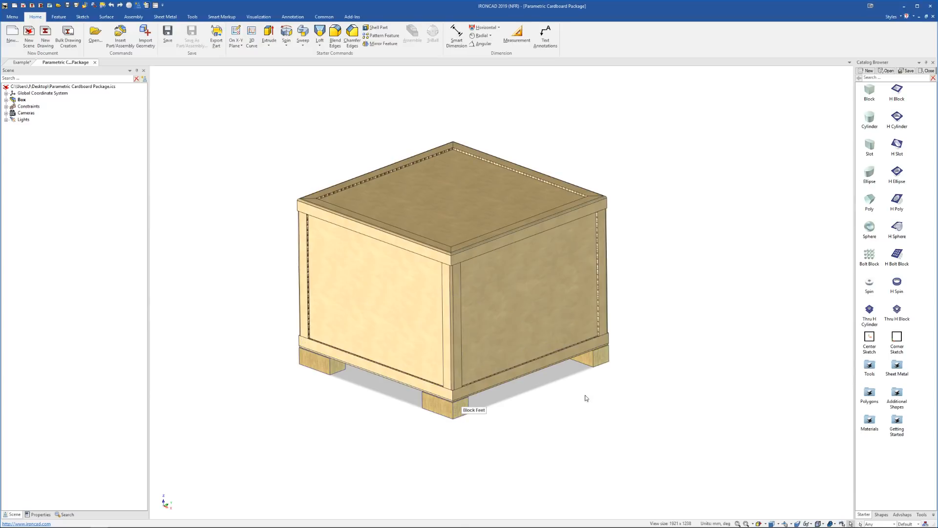
click(599, 363)
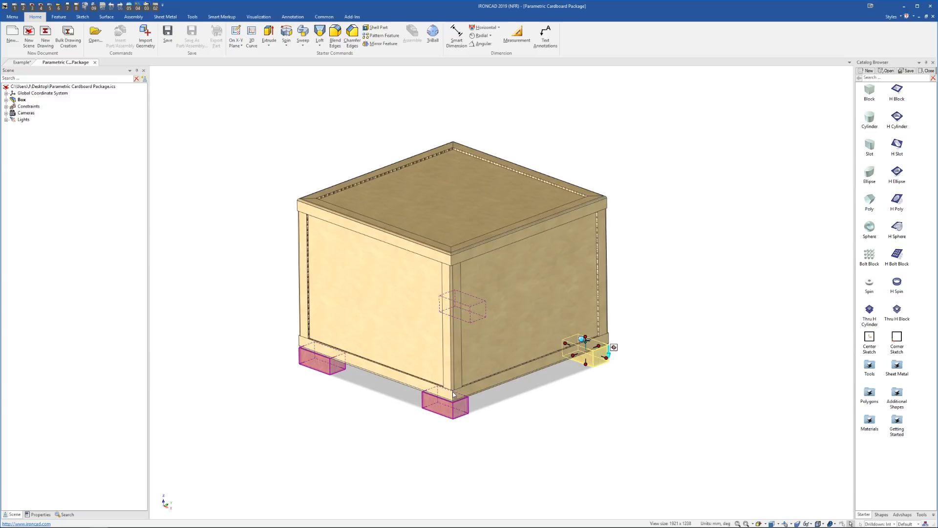
key(alt)
click(444, 405)
click(495, 428)
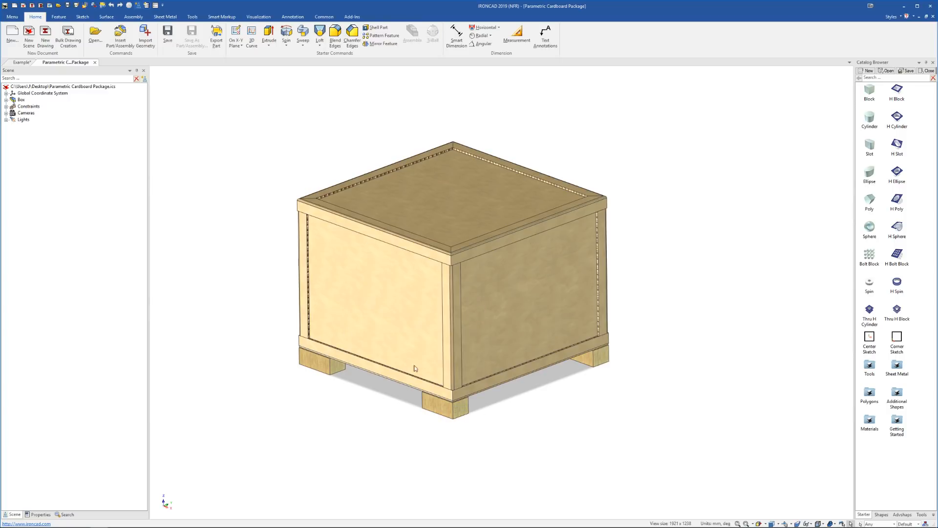
Step: Fast-select the far corner foot's IntelliShape and add the IntelliShape of the front vertical corner post to the selection
click(599, 361)
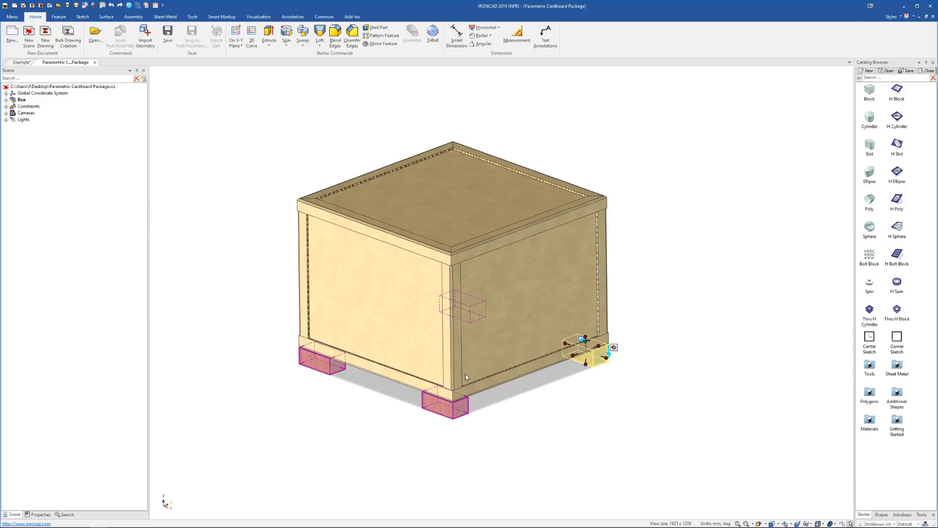
shift+click(454, 346)
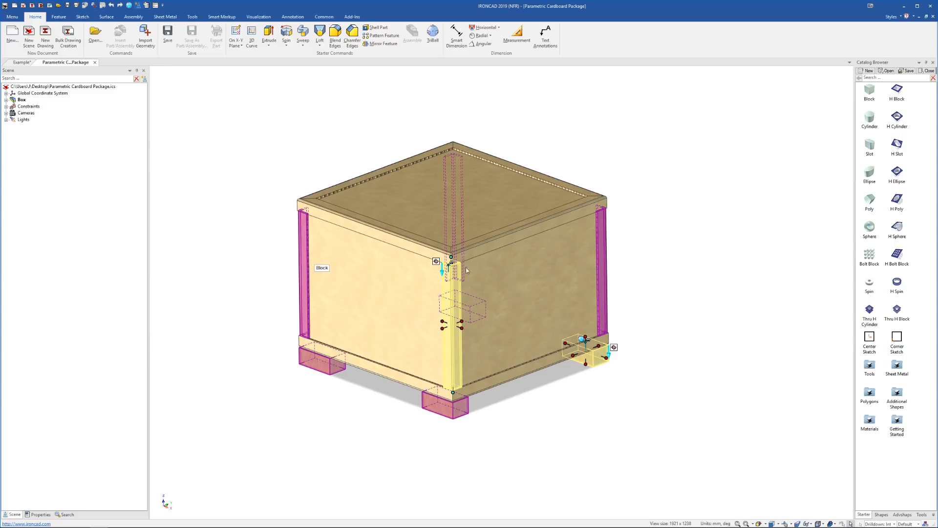
Step: Add the IntelliShapes of both front-facing side panels and the top frame boards above them to the selection
shift+click(515, 239)
shift+click(526, 292)
shift+click(410, 290)
shift+click(411, 234)
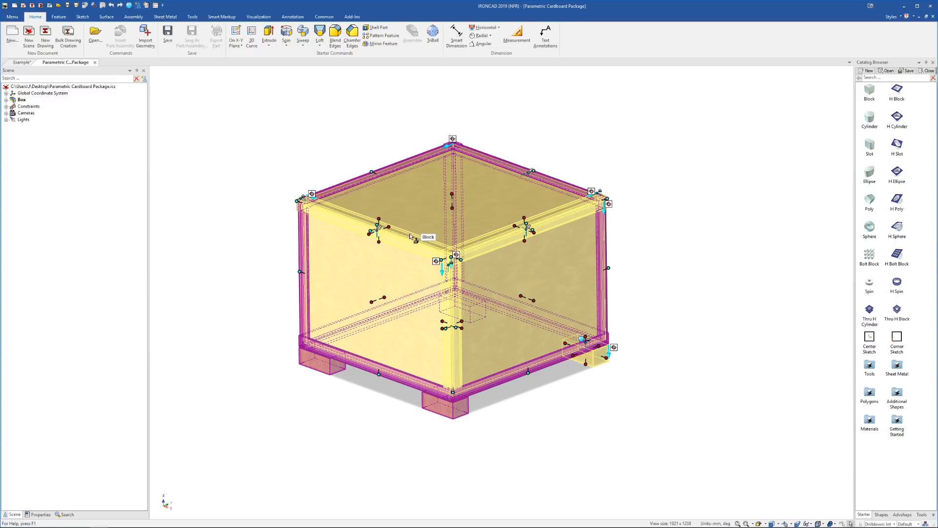
Step: Fast-select the far corner foot's IntelliShape, add those of a top frame board and the lid panel, and clear the selection
click(602, 360)
key(alt)
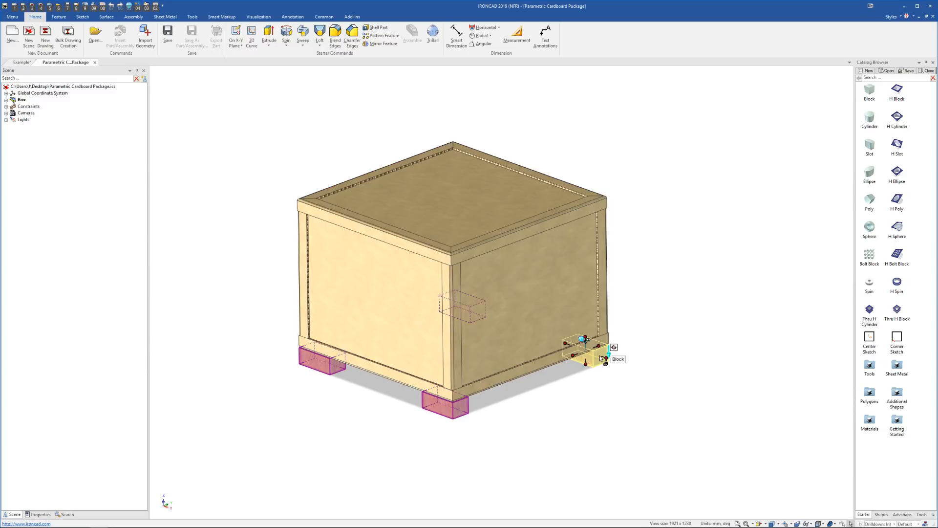
shift+click(491, 241)
shift+click(430, 224)
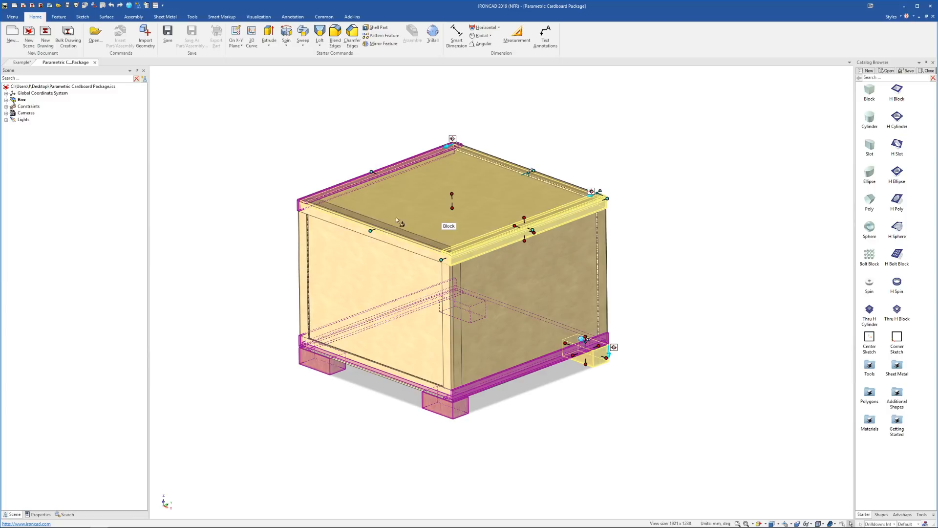
click(426, 265)
click(643, 352)
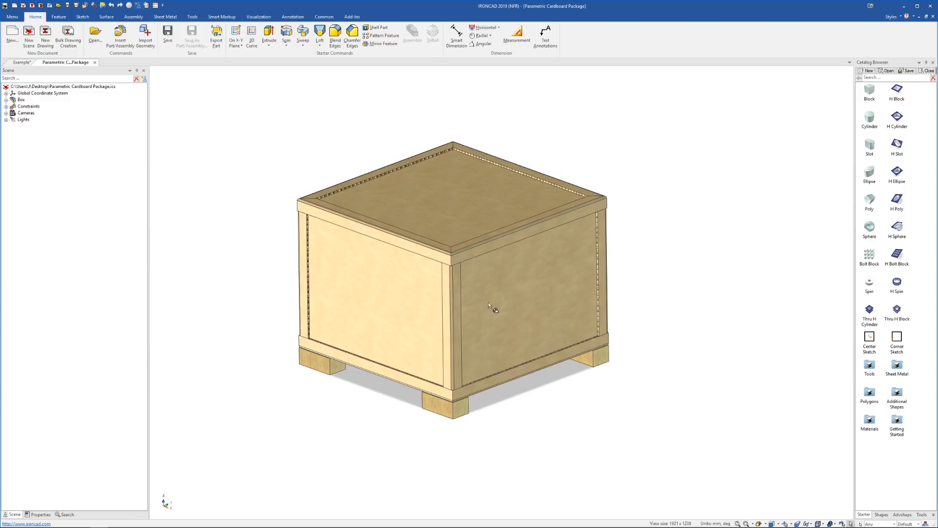
Step: Fast-select only the IntelliShape of the crate's far corner foot and clear the selection
middle_drag(503, 287, 487, 307)
scroll(486, 312, down, 1)
click(606, 350)
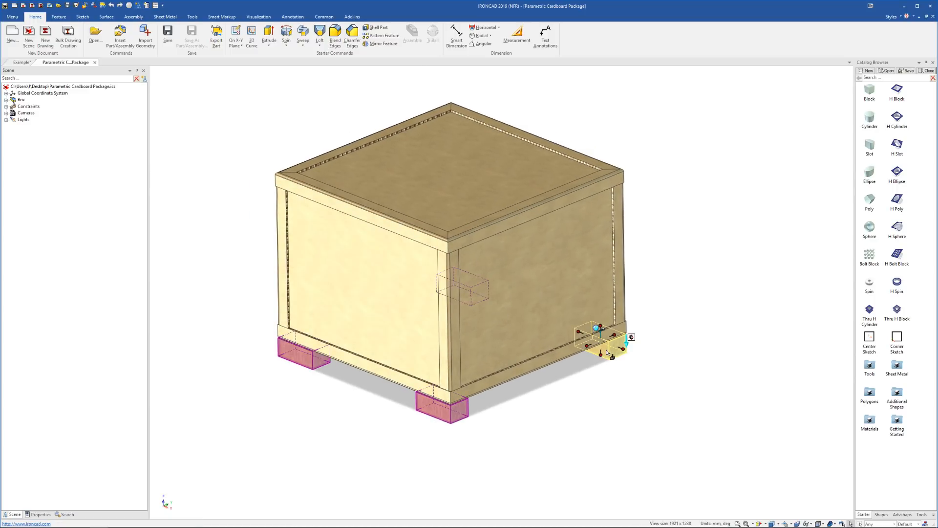
key(alt)
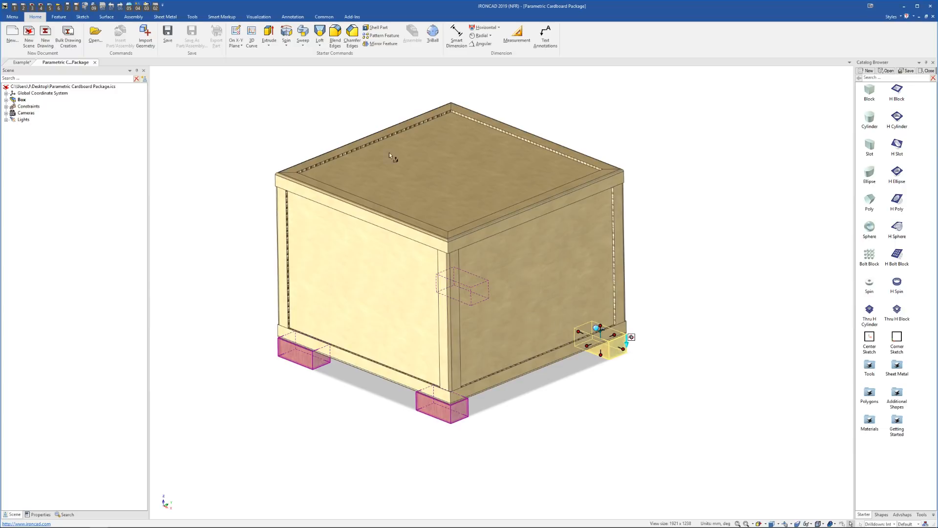
click(503, 215)
click(732, 279)
scroll(519, 324, down, 2)
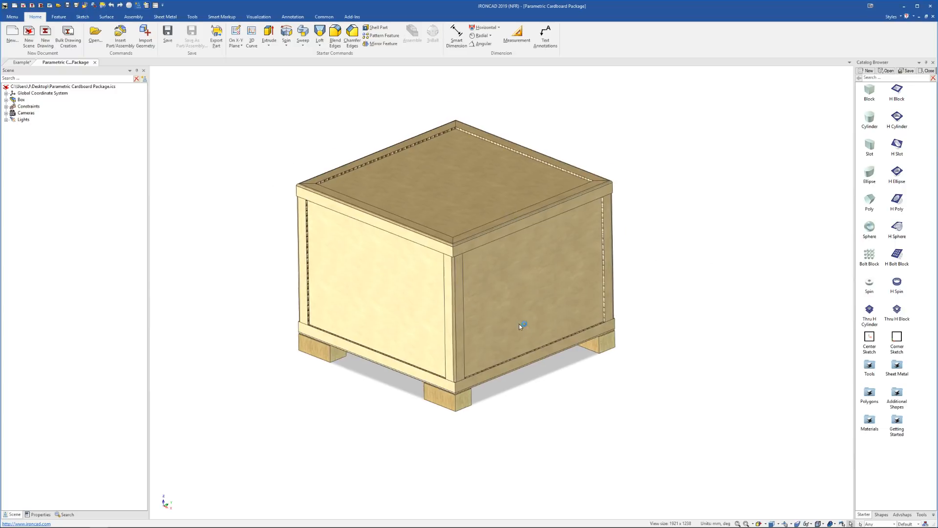
scroll(466, 211, up, 1)
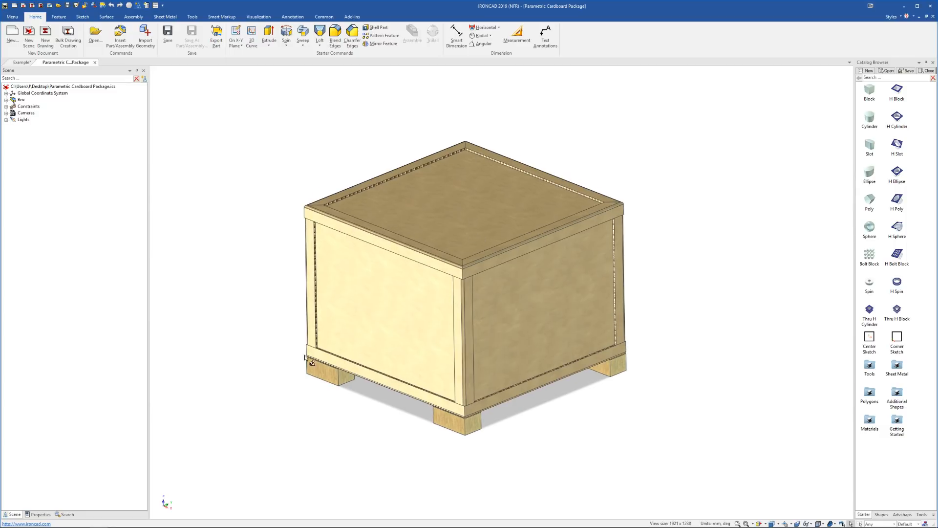
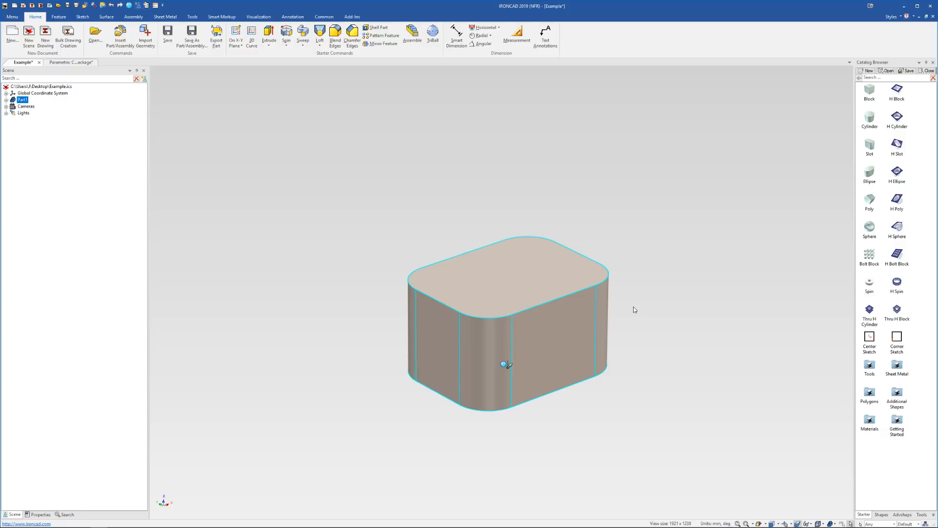
Step: Place an H Cylinder hole on the rounded block's top face, extending it through the part and enlarging its diameter
click(634, 309)
scroll(519, 269, up, 2)
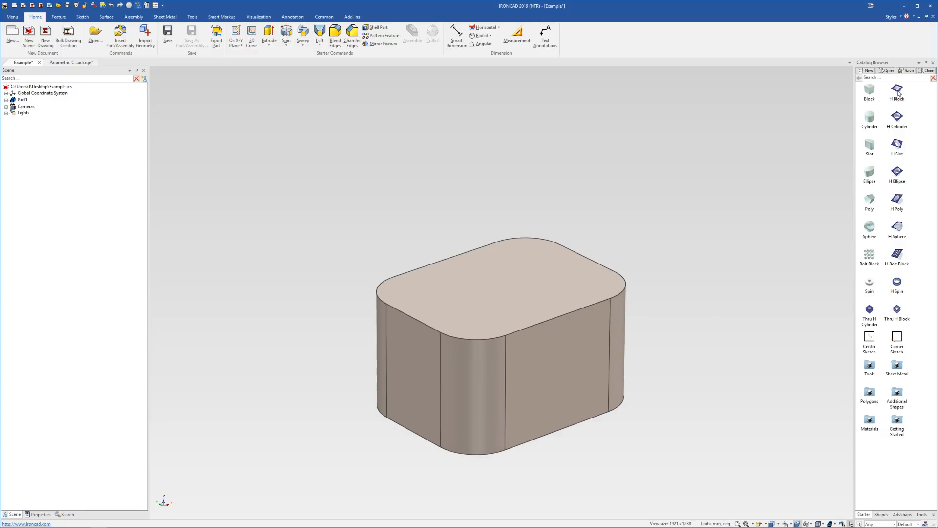
drag(901, 118, 501, 284)
drag(501, 341, 547, 503)
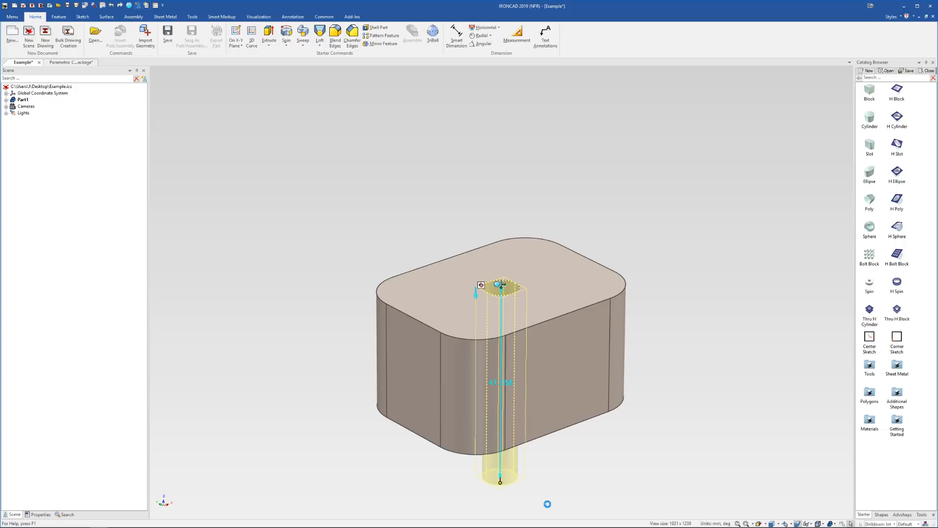
mouse_move(522, 390)
mouse_down()
mouse_move(556, 410)
mouse_move(534, 400)
mouse_up()
click(721, 390)
scroll(589, 388, down, 5)
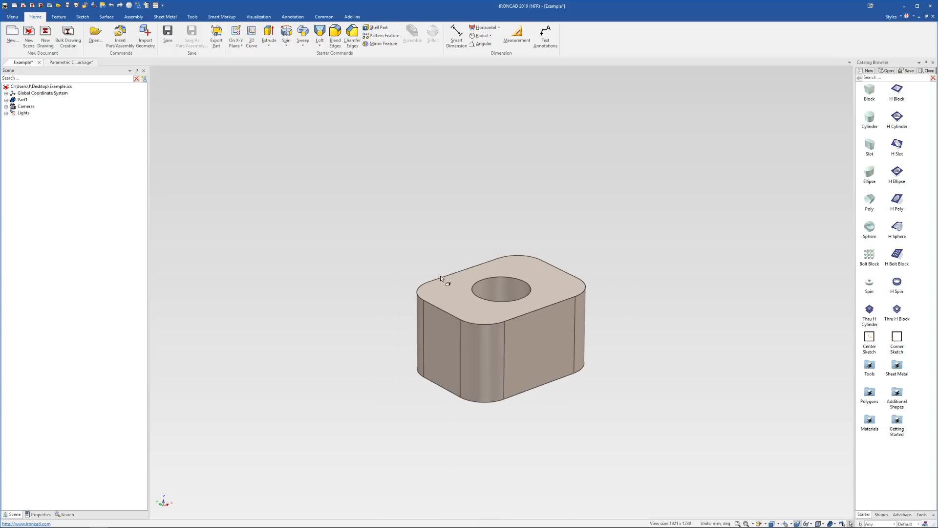
Step: Place a Block from the catalog on the rounded block's top face as a separate part
scroll(430, 266, up, 1)
middle_drag(472, 294, 480, 312)
drag(878, 96, 561, 275)
right_drag(561, 274, 562, 276)
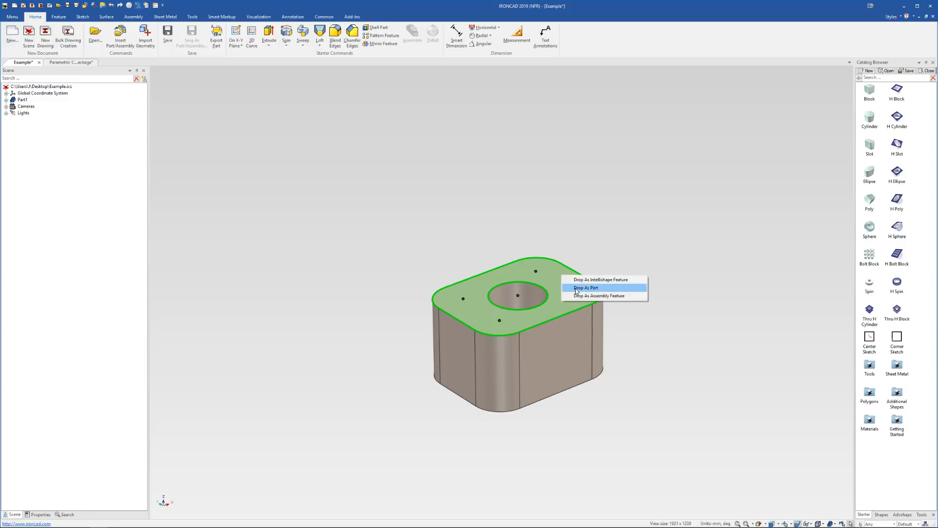
click(564, 292)
Step: Select the new block's IntelliShape and stretch its length to the hole's centre point, about 45 mm
click(534, 255)
drag(498, 262, 546, 338)
scroll(537, 291, up, 1)
scroll(538, 291, up, 2)
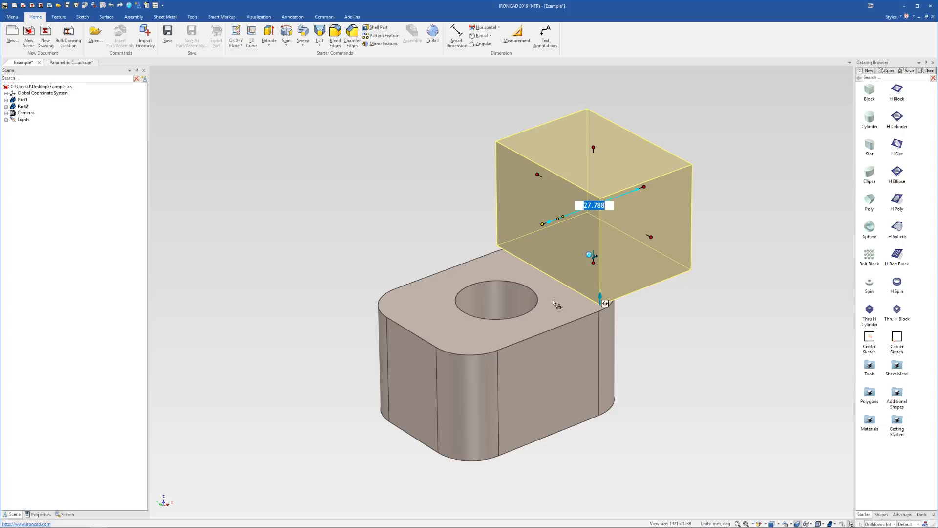
drag(543, 223, 548, 329)
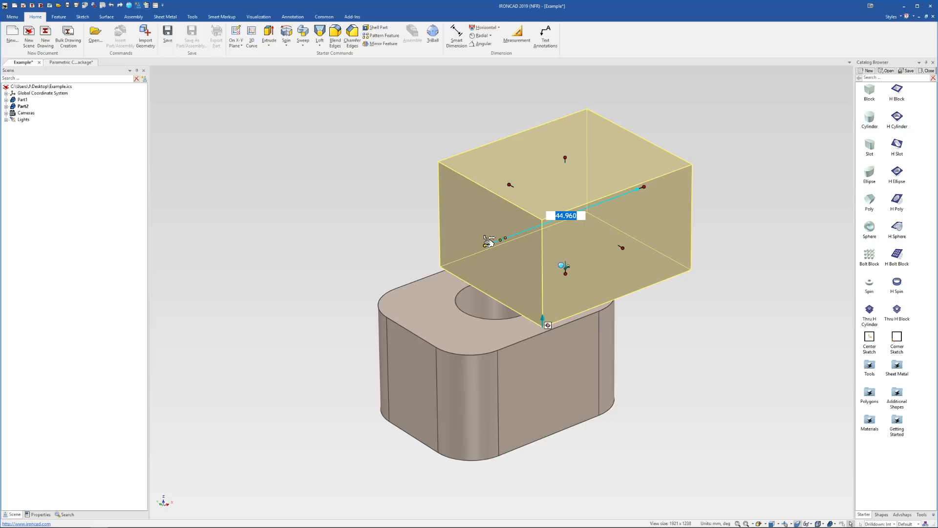
Step: Snap the new block's end face to points on the hole's edge and centre, finishing at the near end of the base's straight top edge
drag(485, 245, 536, 302)
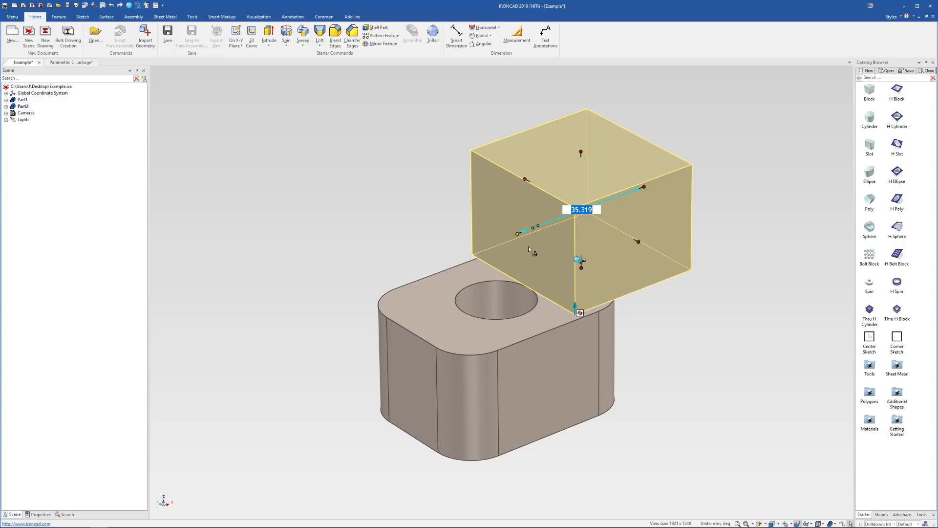
drag(523, 235, 496, 300)
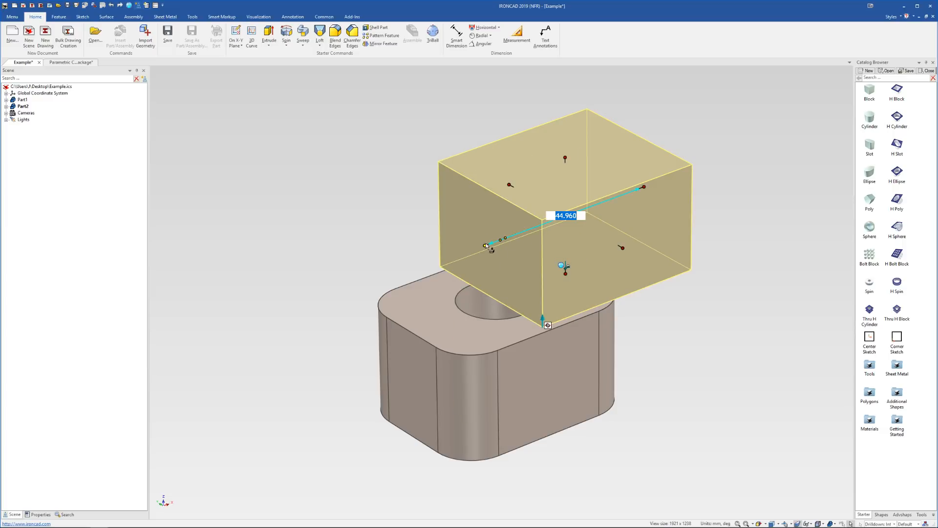
drag(486, 246, 489, 318)
drag(458, 255, 536, 291)
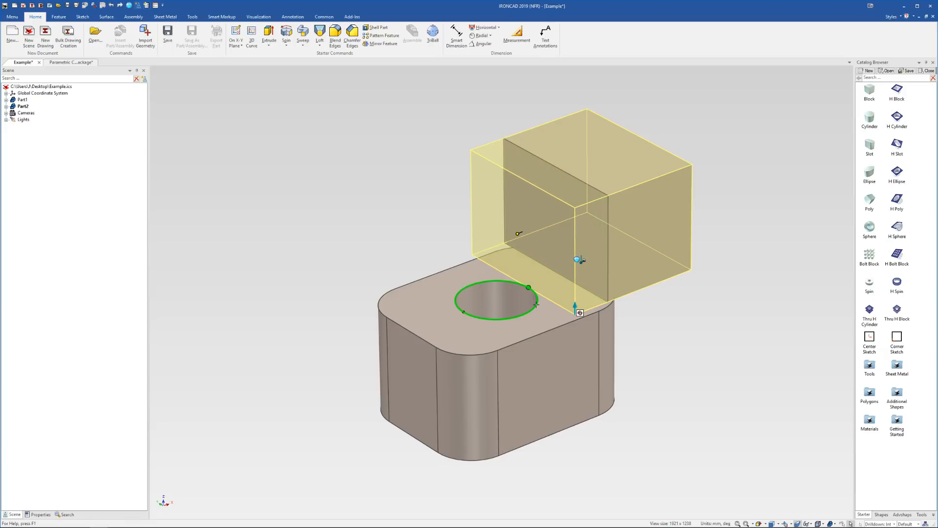
drag(536, 306, 533, 308)
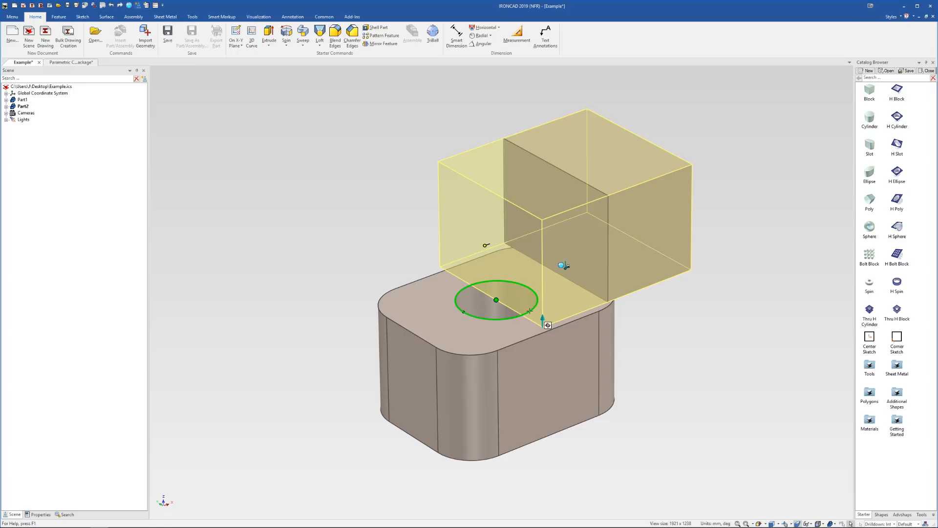
drag(511, 318, 519, 349)
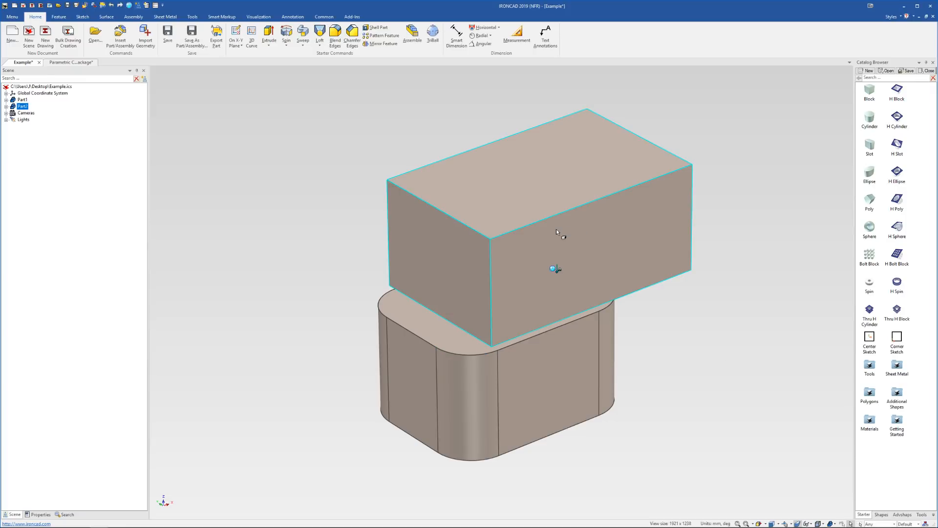
Step: Reposition the TriBall to the new block's lower front corner and move the block onto the far end of the base's top edge
key(F10)
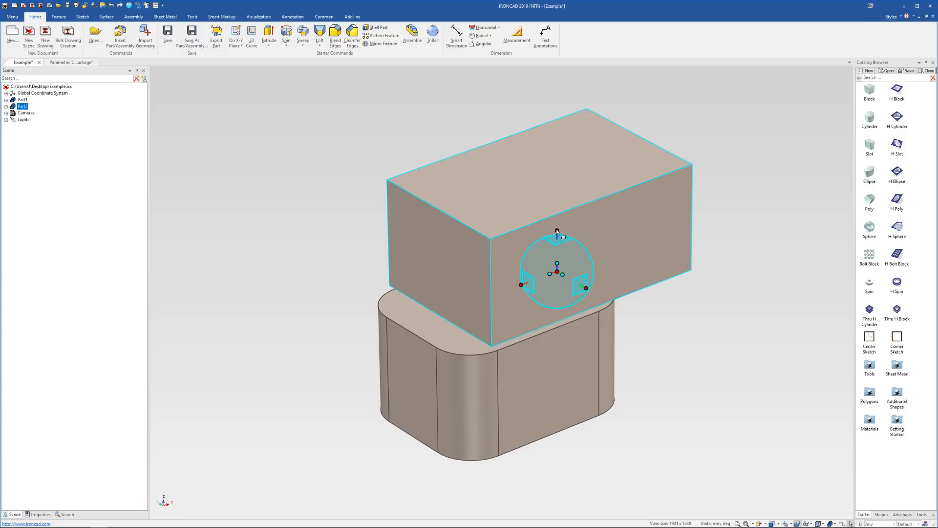
scroll(549, 274, down, 1)
key(space)
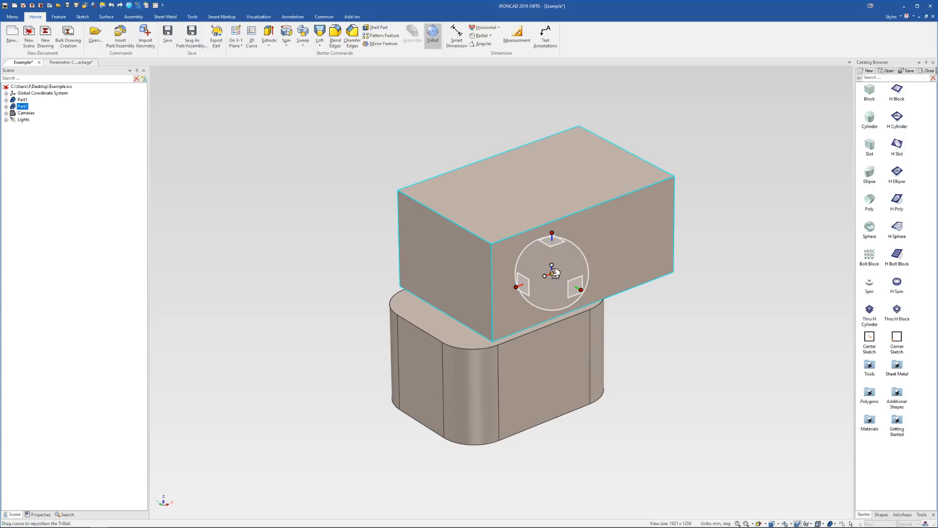
drag(550, 277, 591, 310)
key(space)
scroll(561, 351, down, 2)
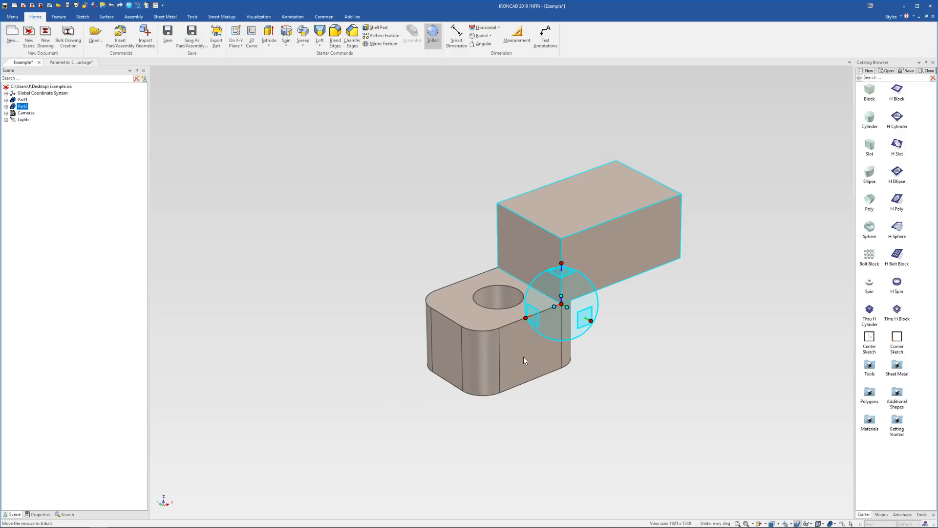
Step: Turn off the TriBall and stretch the rounded base part's Block IntelliShape into a long beam over 500 mm long
key(F10)
click(522, 336)
click(518, 344)
scroll(517, 346, down, 3)
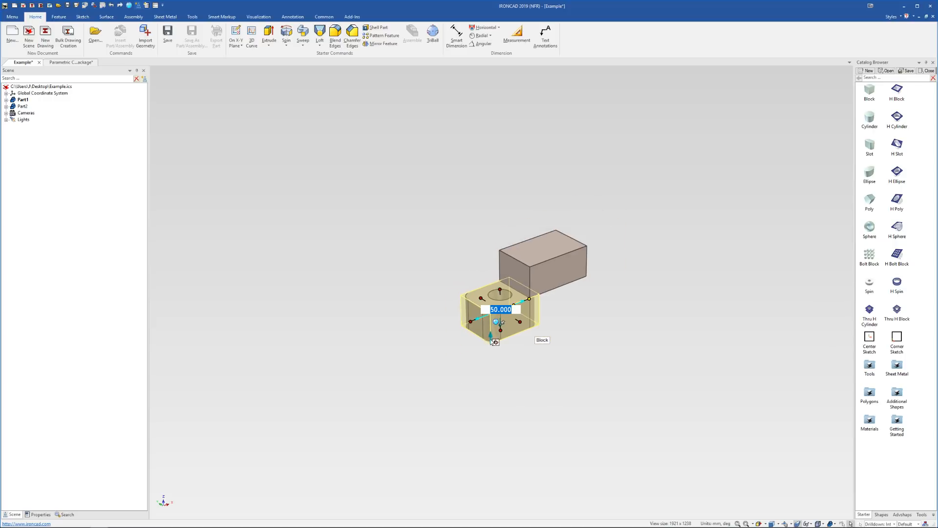
drag(478, 326, 335, 409)
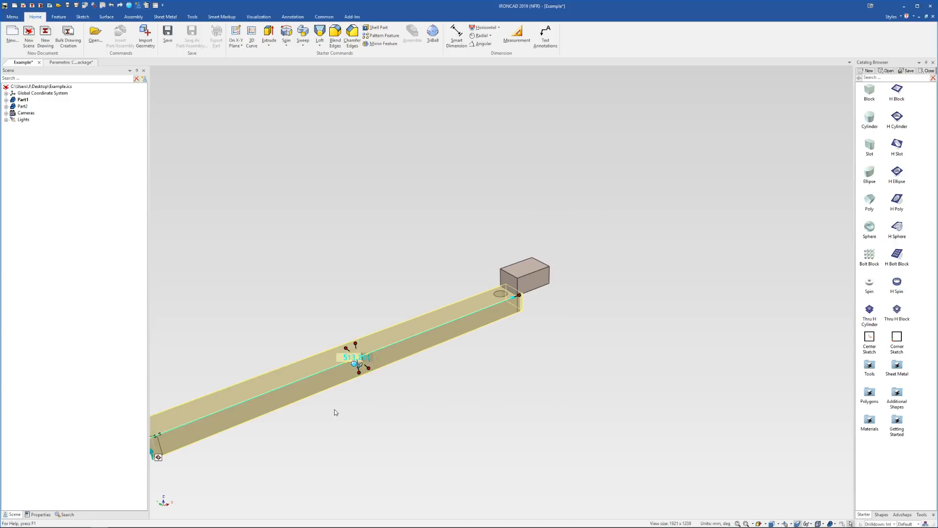
scroll(336, 410, down, 3)
drag(333, 363, 229, 411)
key(Escape)
Step: Activate the TriBall on the smaller block part and slide it along the beam's top edge to around mid-length
scroll(426, 323, up, 3)
scroll(546, 281, up, 3)
click(558, 273)
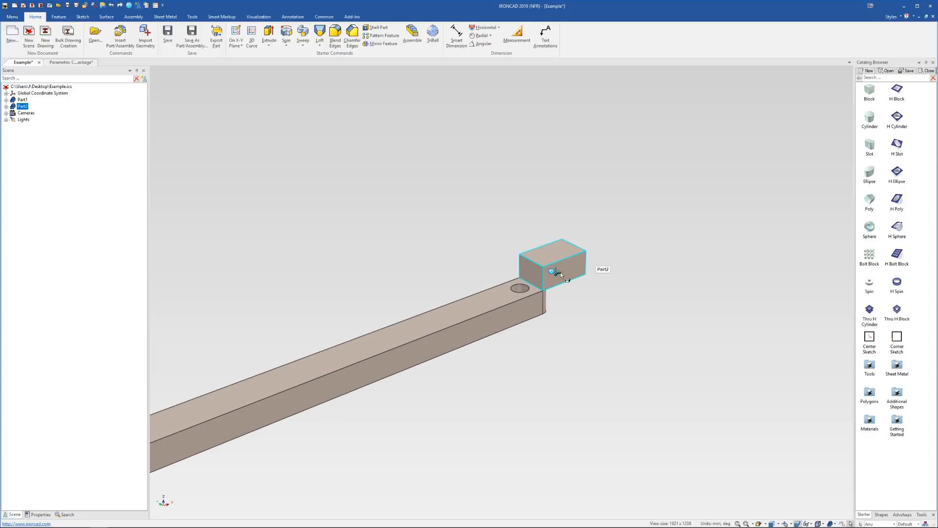
scroll(532, 268, up, 4)
key(F10)
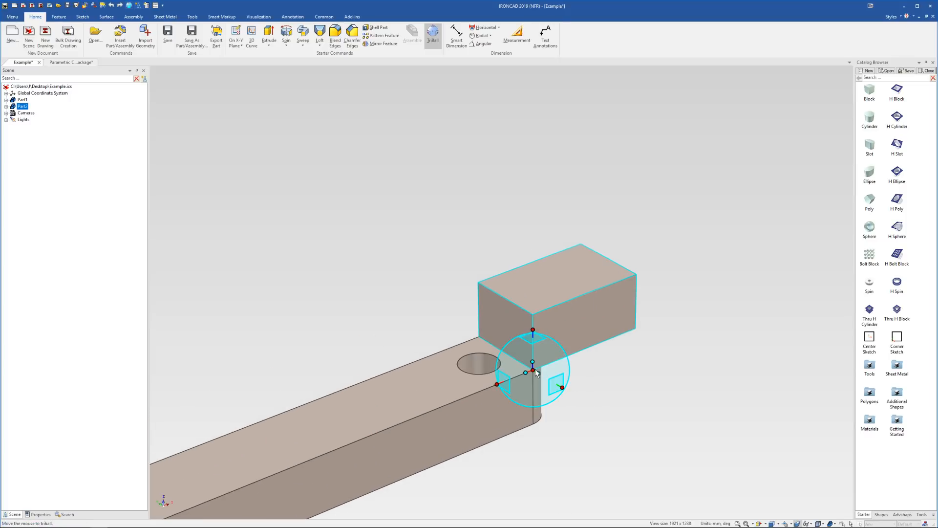
drag(535, 372, 440, 411)
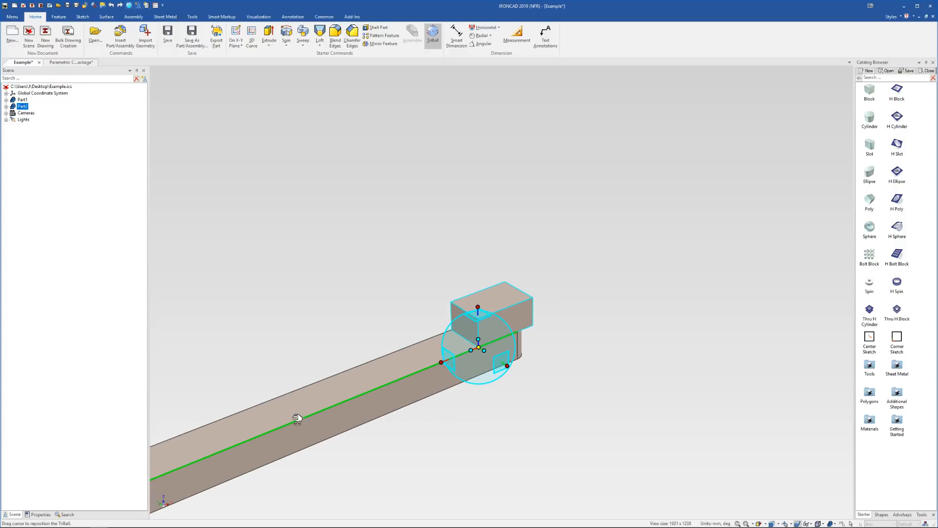
scroll(381, 414, down, 2)
scroll(381, 414, down, 4)
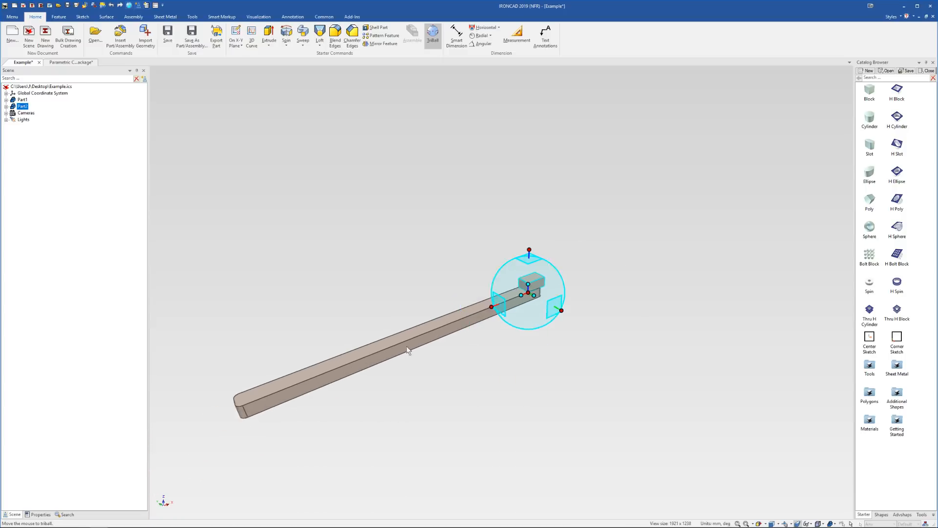
drag(562, 277, 505, 294)
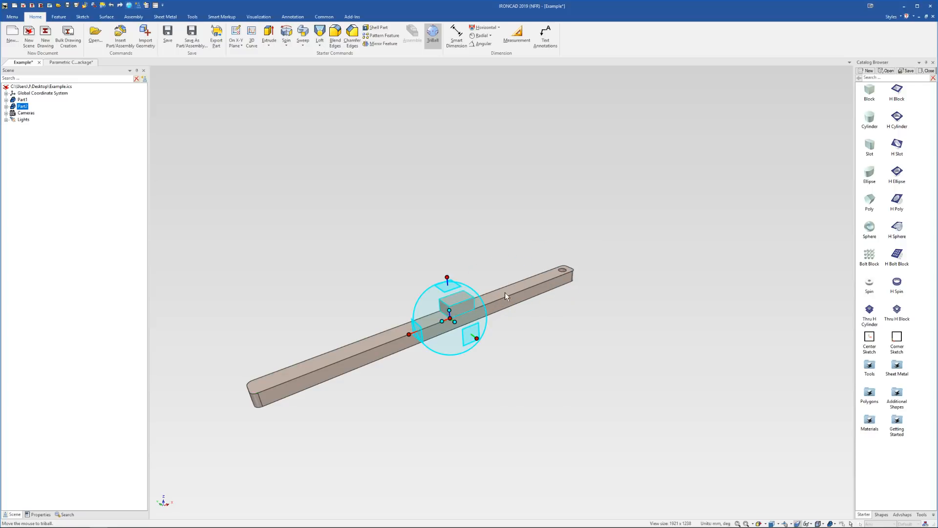
Step: Slide the smaller block part back along the beam's top edge to near the end with the hole
scroll(498, 299, up, 4)
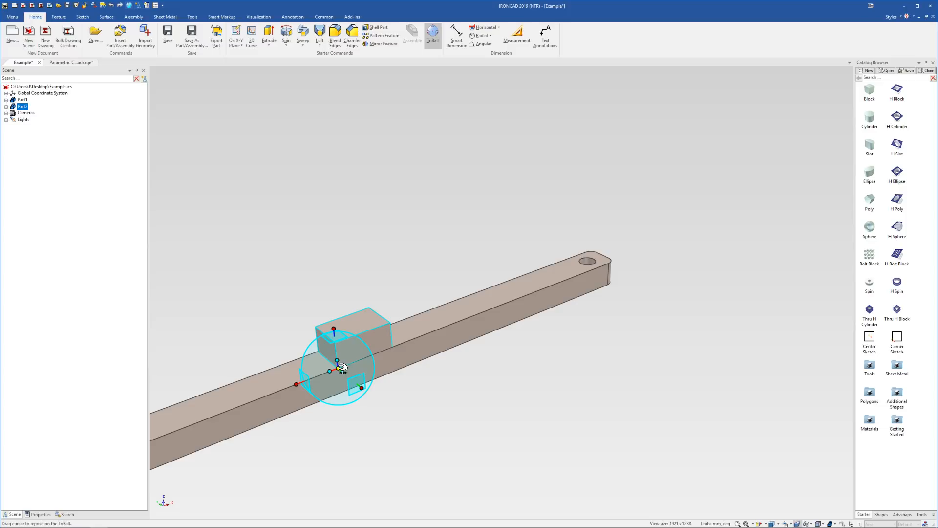
drag(340, 367, 570, 281)
scroll(568, 281, up, 5)
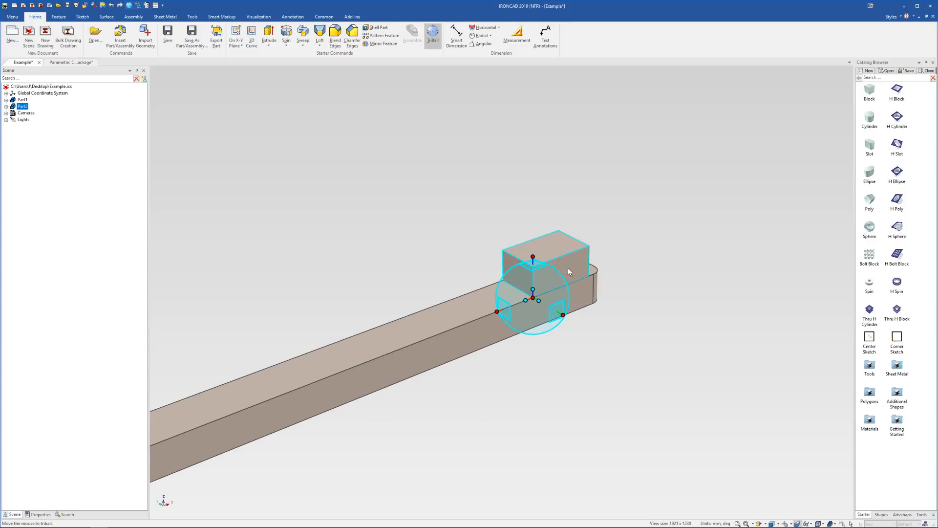
scroll(508, 317, up, 2)
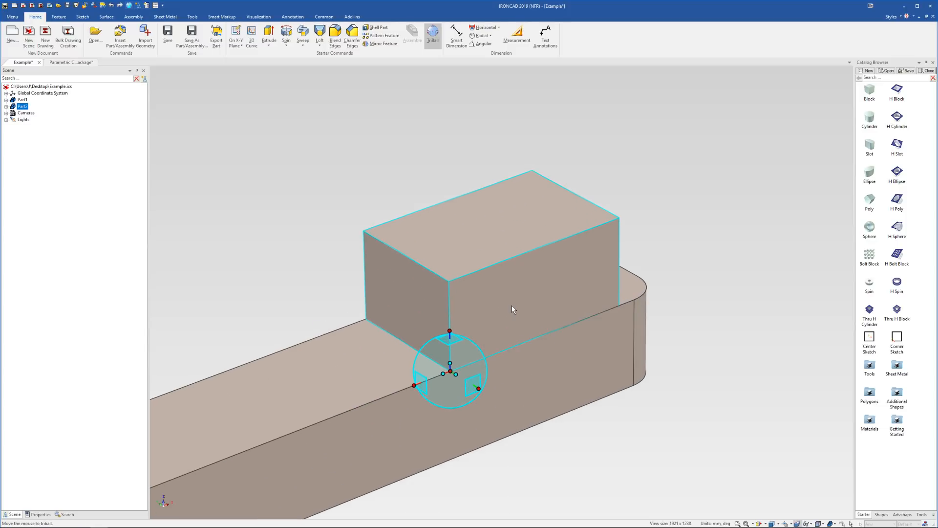
middle_drag(511, 305, 521, 326)
scroll(509, 326, down, 4)
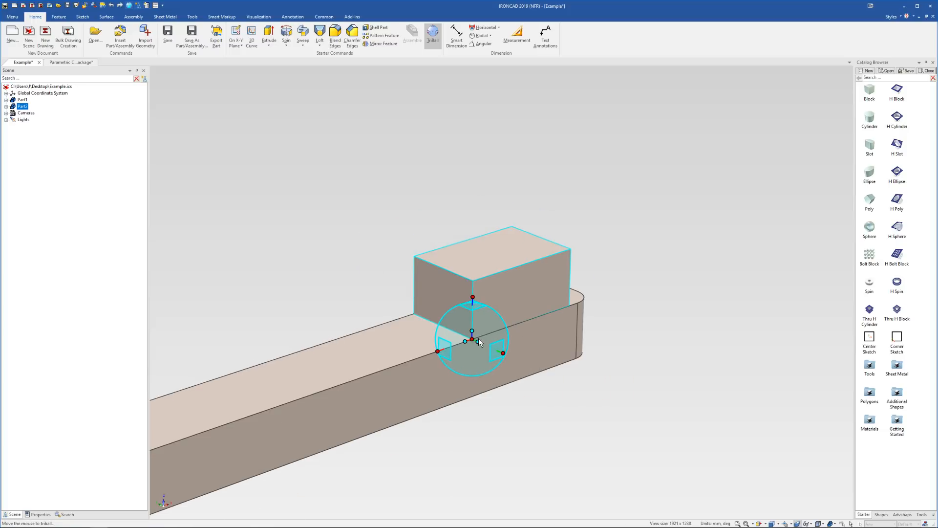
scroll(503, 307, down, 2)
scroll(420, 321, up, 1)
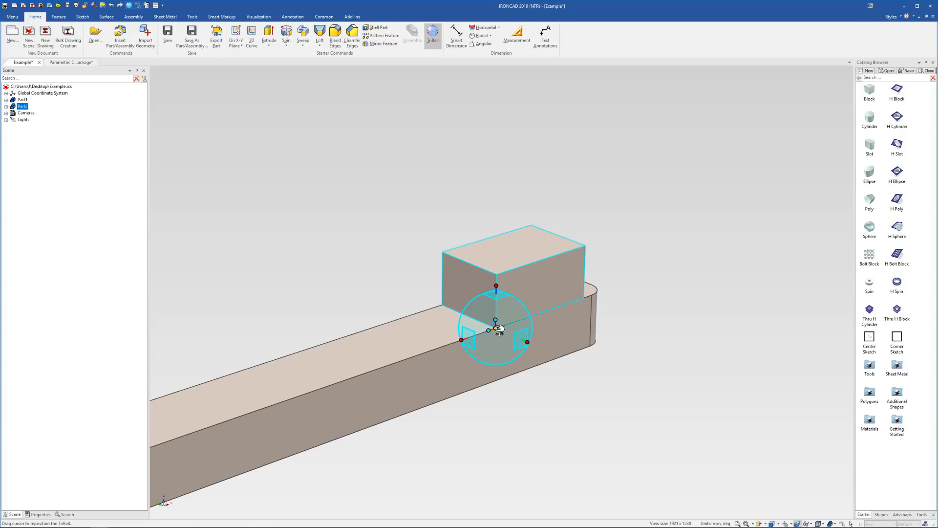
Step: Slide the smaller block part along the beam's top edge to about its mid-length using the TriBall centre
drag(499, 328, 263, 412)
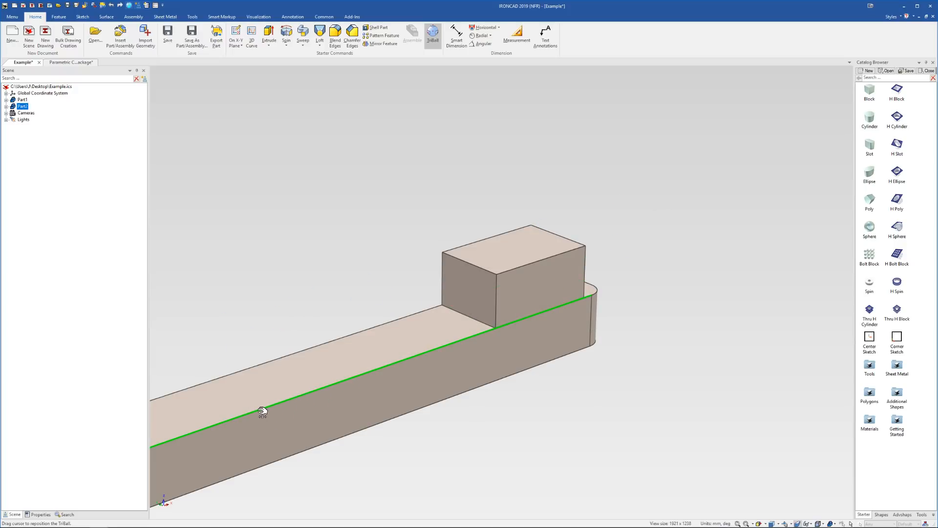
drag(262, 412, 258, 411)
scroll(258, 410, down, 5)
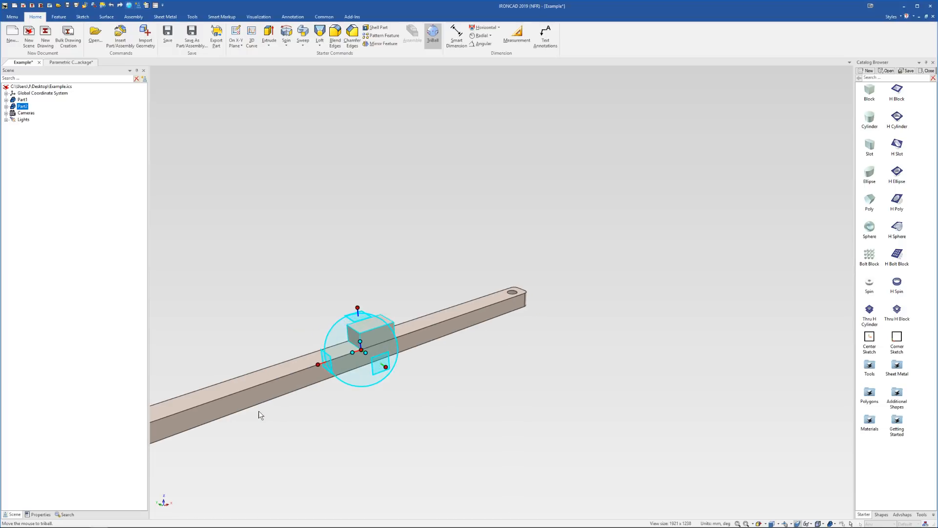
scroll(518, 298, down, 1)
scroll(421, 326, up, 3)
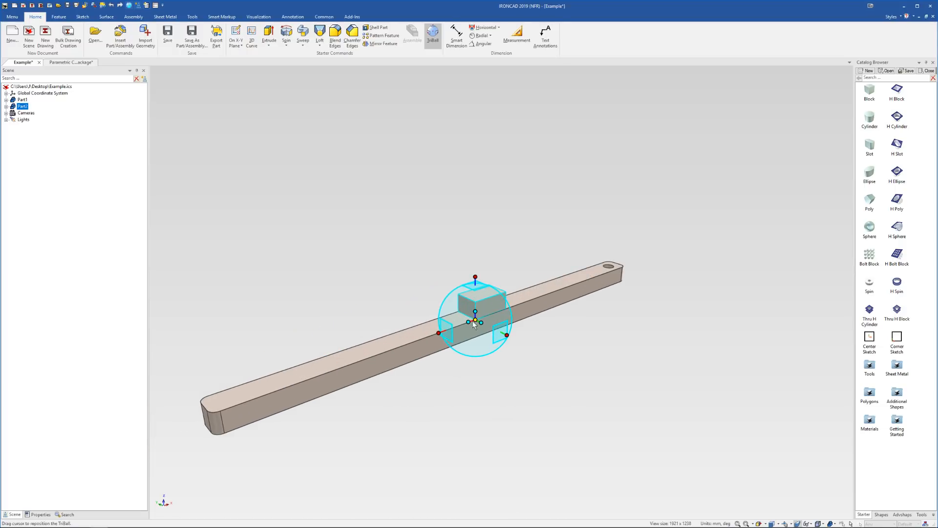
Step: Move the smaller block part onto the hole at the beam's end, turn off the TriBall and delete that block part
drag(479, 319, 548, 283)
key(F10)
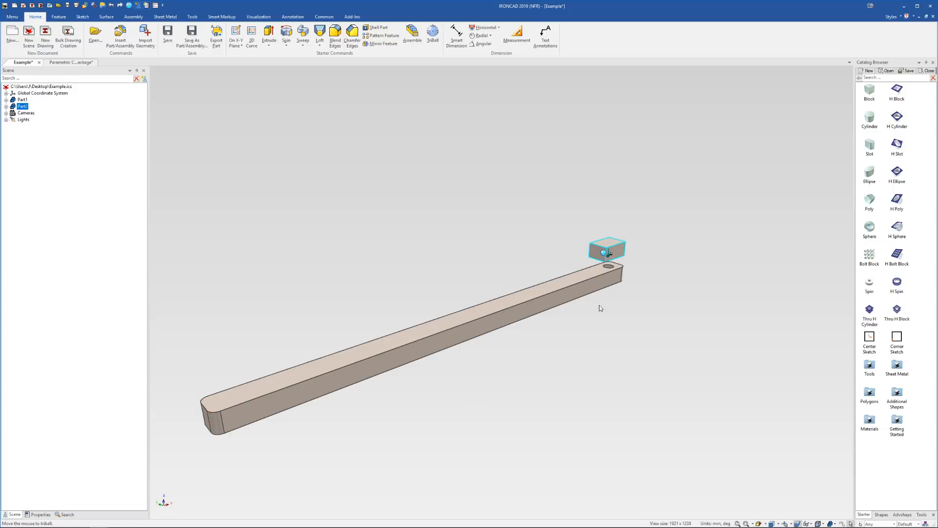
key(Delete)
scroll(444, 338, up, 2)
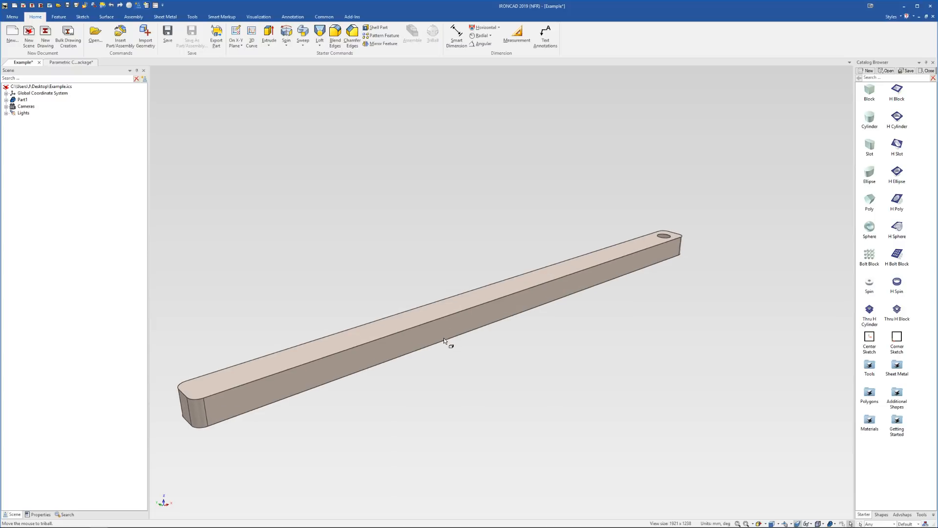
Step: Switch to Photos to view the tips and tricks overview image, and return to IRONCAD
click(63, 520)
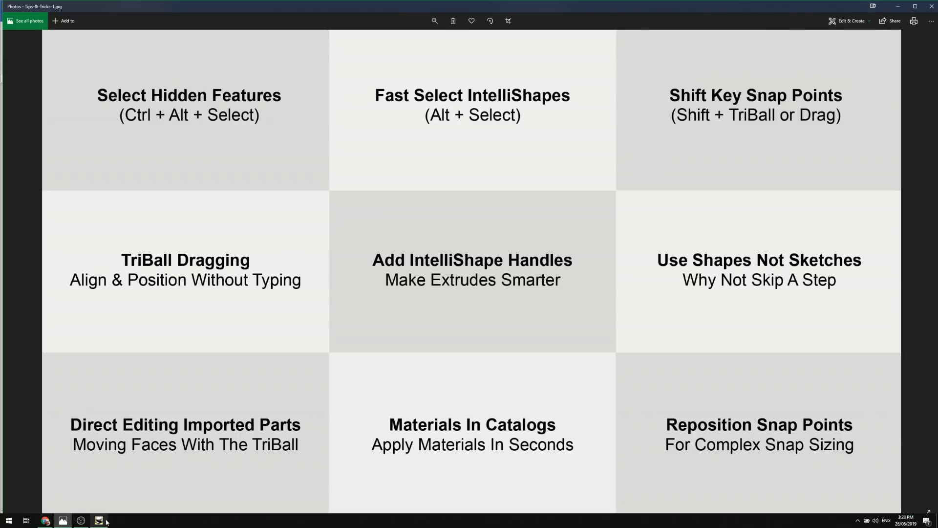
click(104, 520)
Step: Drop a catalog Block as a new part on the beam's top face near the hole and shorten it to about 22.6 mm
scroll(452, 352, down, 3)
scroll(611, 266, up, 5)
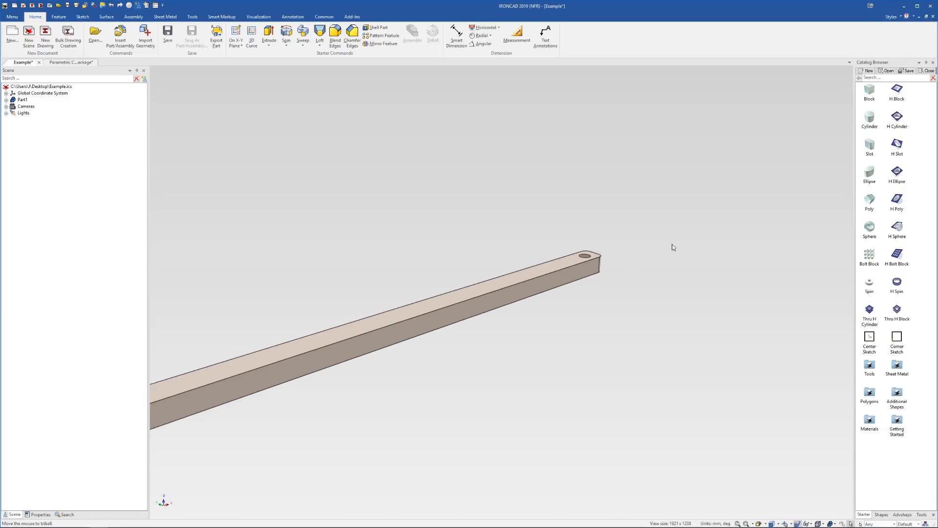
scroll(528, 279, up, 5)
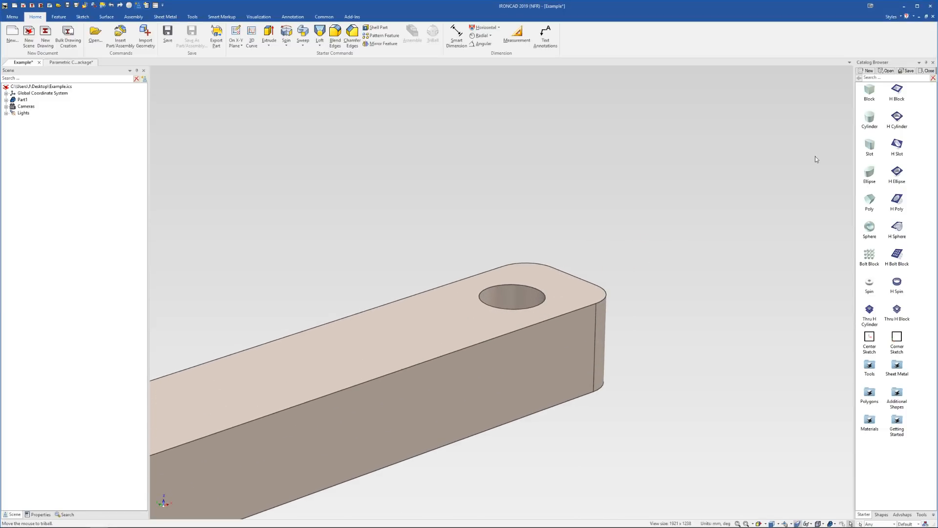
drag(872, 90, 455, 298)
click(463, 315)
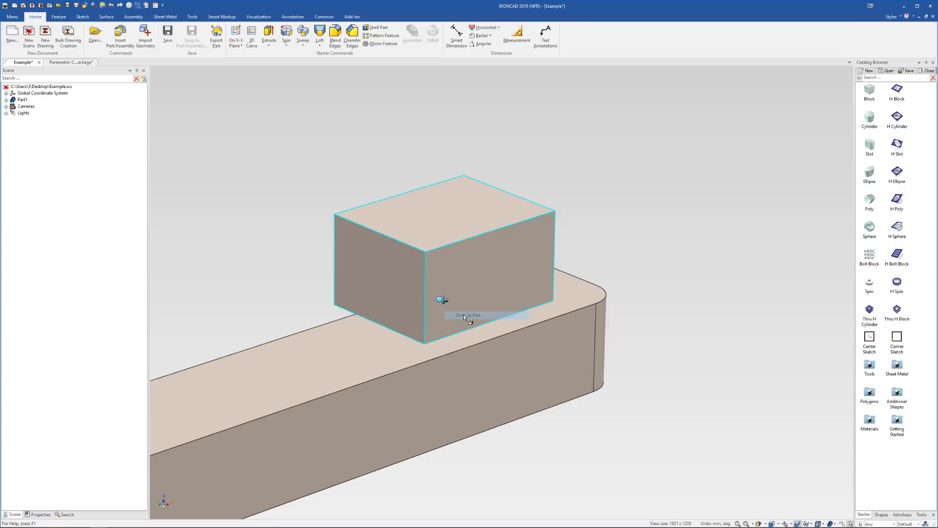
click(457, 314)
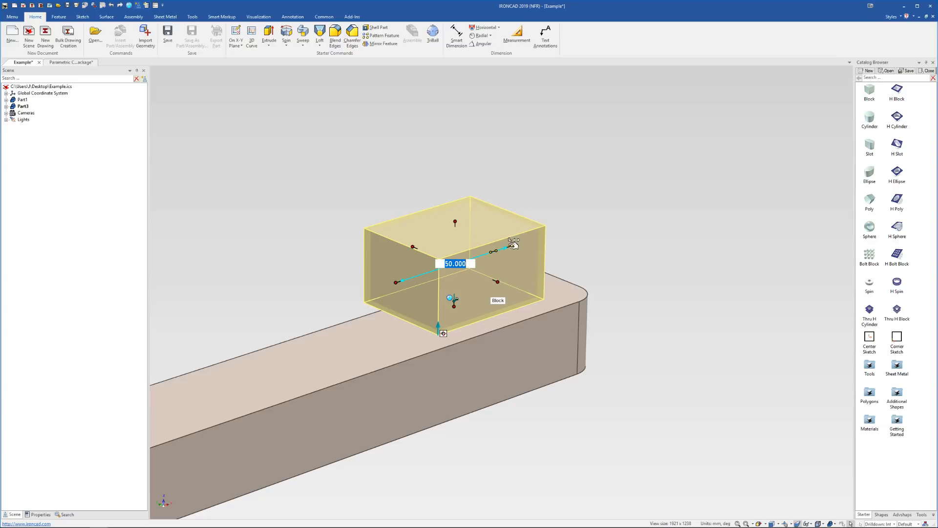
drag(513, 248, 472, 258)
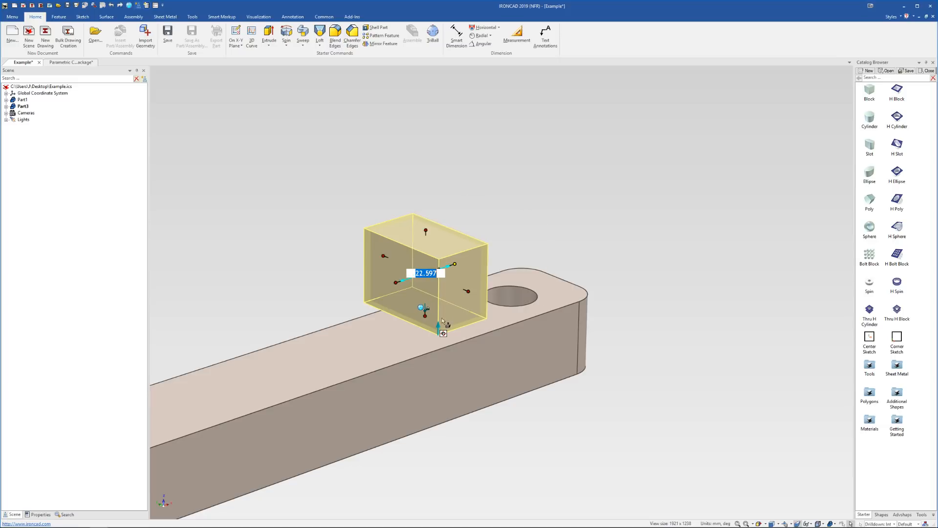
key(F10)
key(F10)
click(646, 385)
Step: Reposition the TriBall to the new block's lower corner and rotate the block into a tilted orientation
click(418, 275)
key(F10)
middle_drag(443, 310, 446, 308)
key(space)
drag(472, 300, 429, 313)
key(space)
click(388, 347)
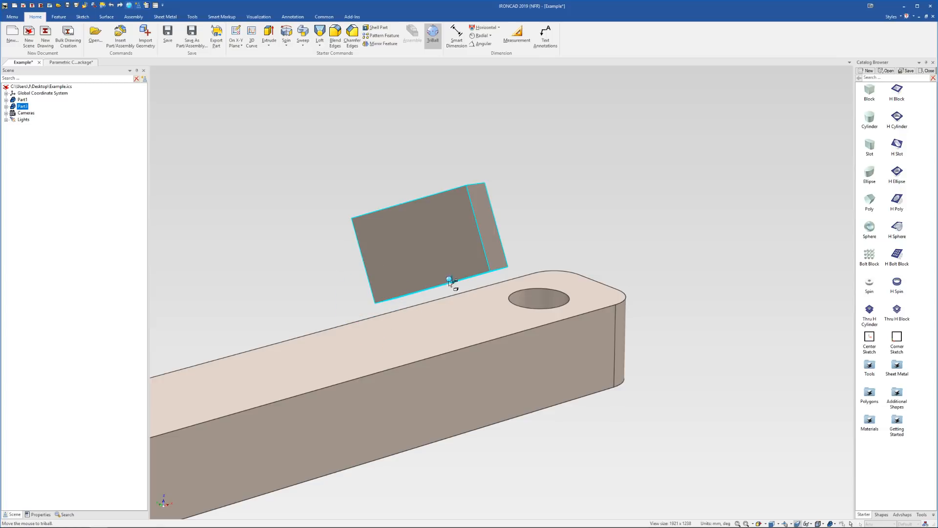
Step: Move the tilted block clear of the beam with the TriBall, turn the TriBall off and deselect the block
mouse_move(450, 282)
middle_down()
mouse_move(447, 274)
mouse_move(444, 289)
mouse_move(437, 264)
mouse_move(450, 272)
middle_up()
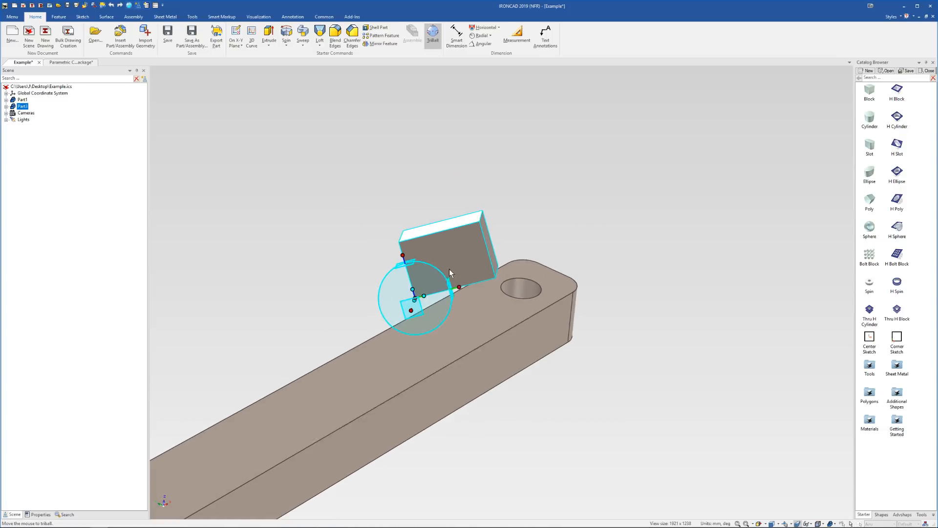
drag(416, 303, 379, 265)
key(F10)
middle_drag(451, 343, 390, 326)
click(559, 241)
scroll(479, 297, down, 1)
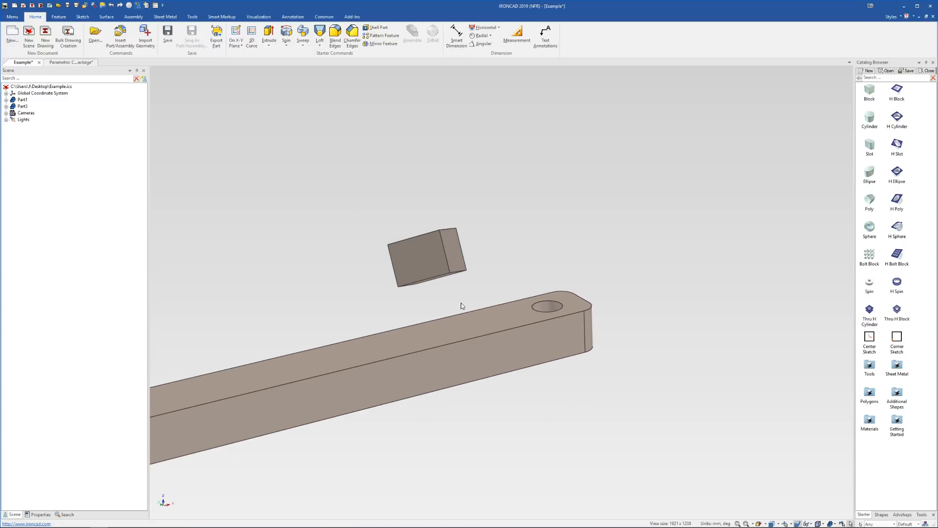
Step: Activate the TriBall on the tilted block and set one orientation handle Perpendicular To Face on the beam's long side face
middle_drag(462, 306, 518, 335)
click(413, 244)
key(F10)
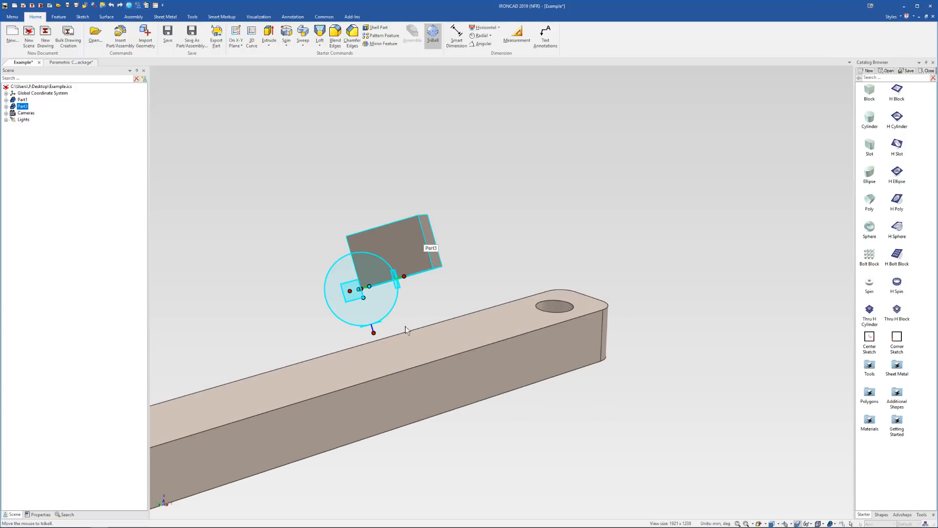
middle_drag(406, 330, 419, 356)
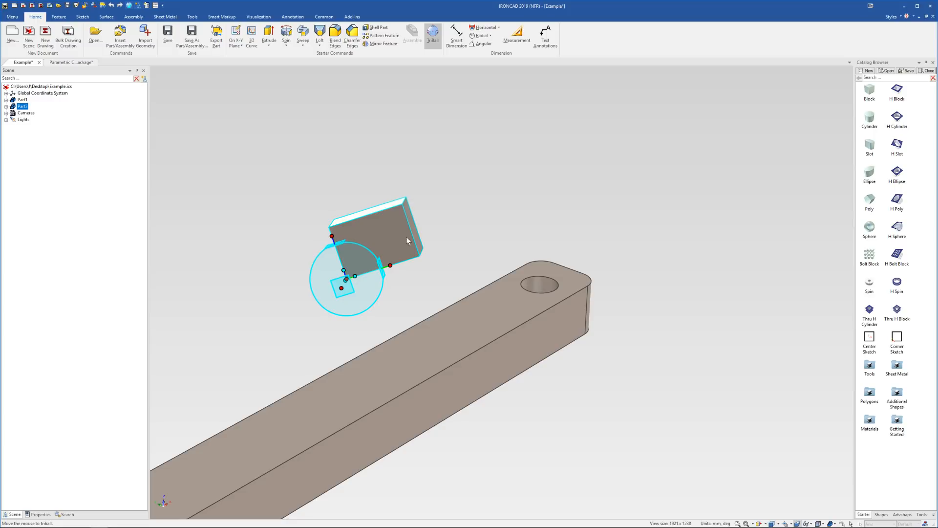
right_click(355, 276)
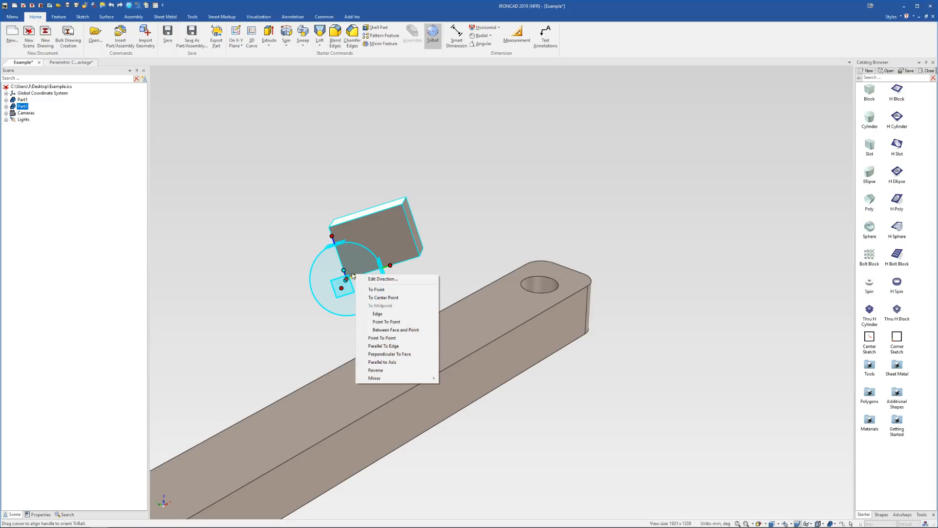
click(413, 355)
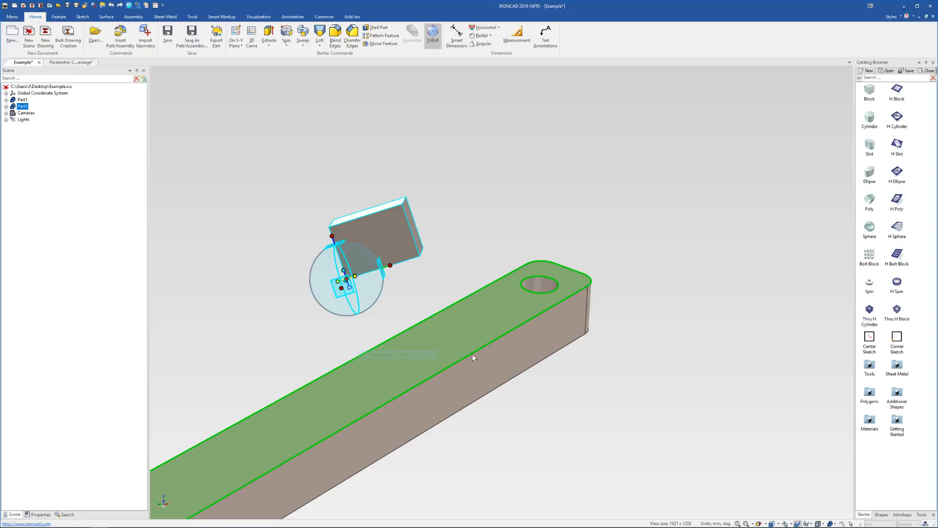
click(500, 354)
Step: Set another TriBall handle Parallel To Edge on the beam's far top edge and reverse the vertical handle to bring the block upright
middle_drag(498, 353, 420, 353)
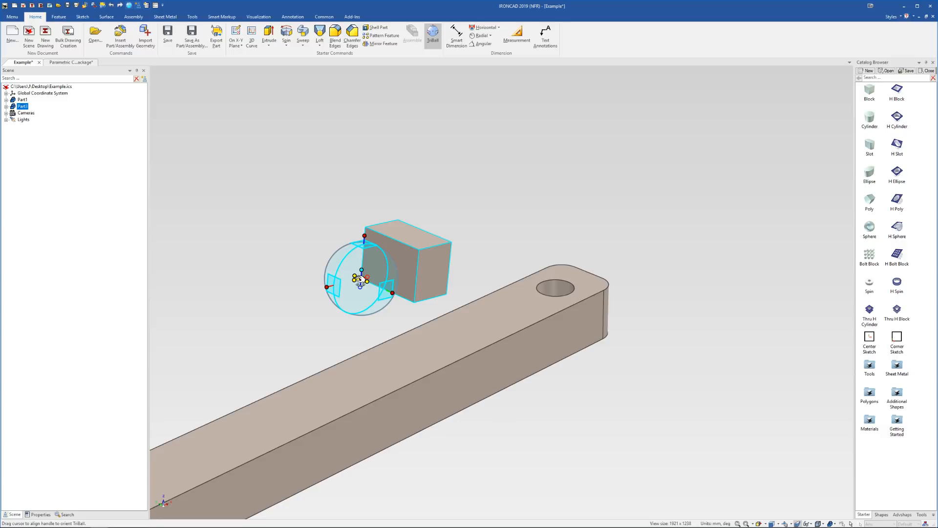
right_click(357, 279)
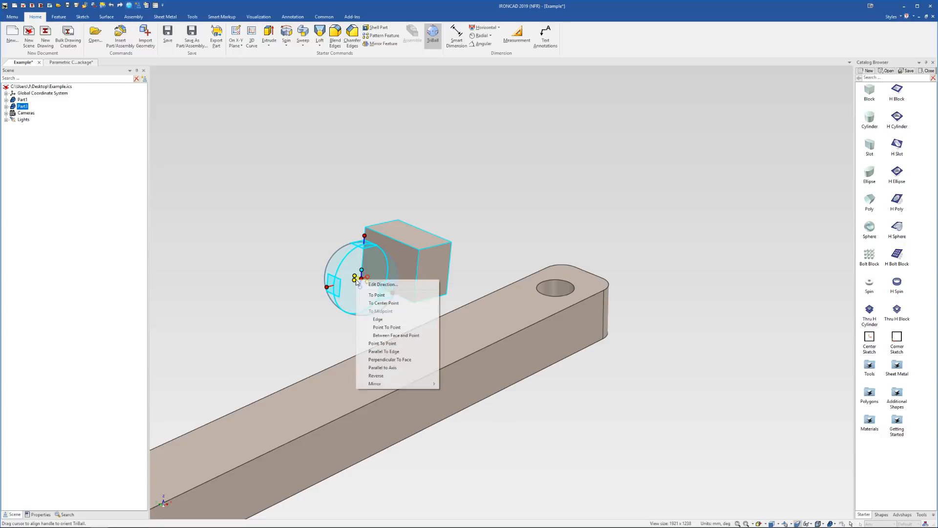
click(403, 352)
click(406, 333)
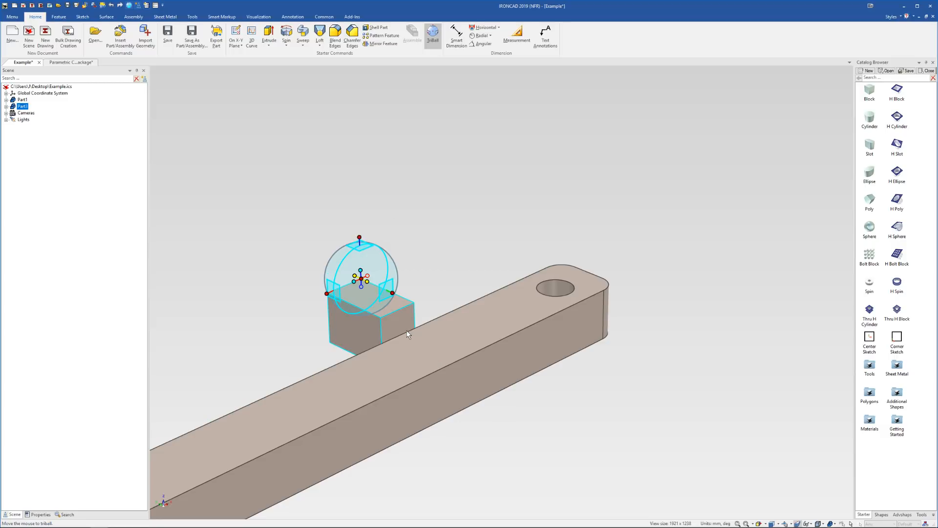
right_click(362, 271)
click(409, 364)
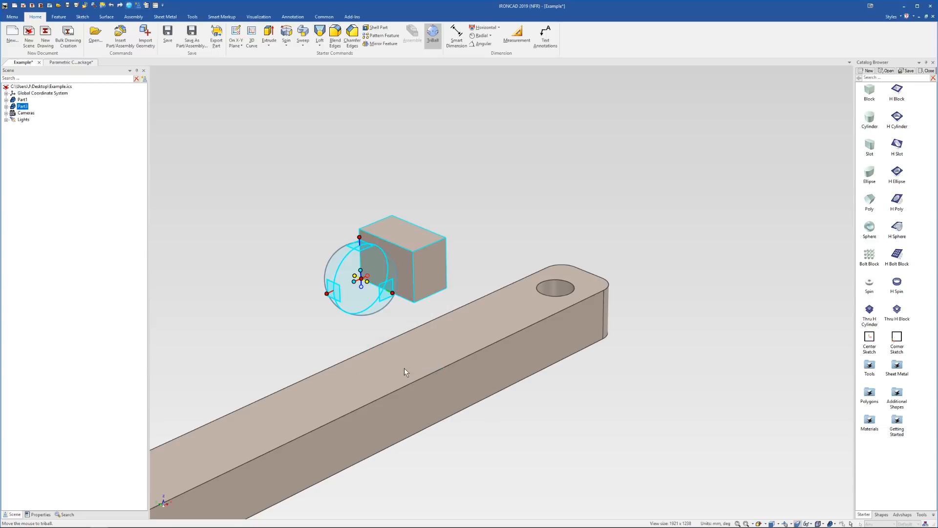
Step: Examine the alignment options of the block's TriBall orientation handle and the block's position relative to the beam
middle_drag(404, 368, 386, 352)
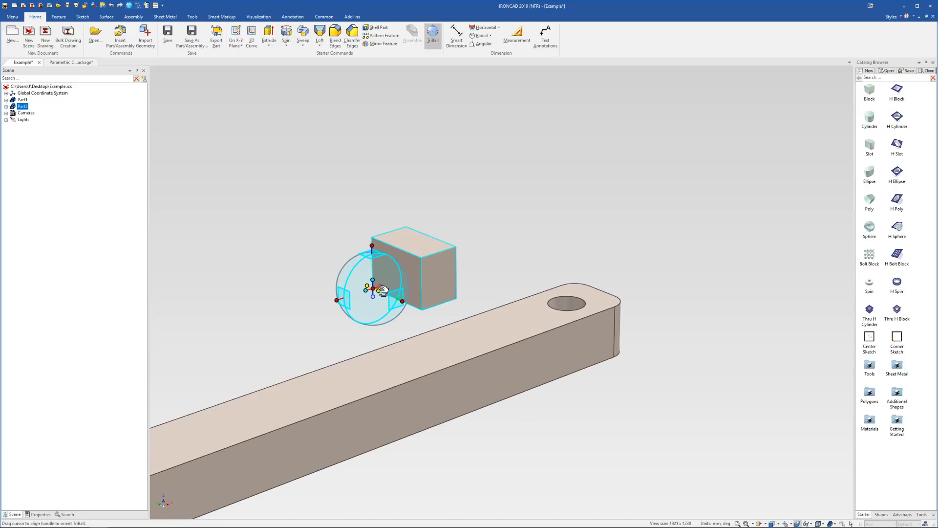
right_click(379, 291)
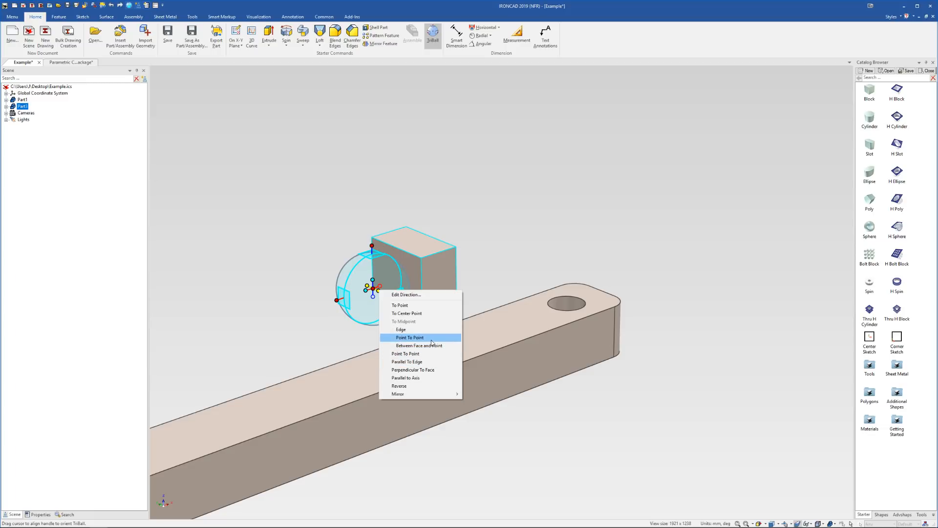
click(478, 270)
middle_drag(376, 301, 392, 321)
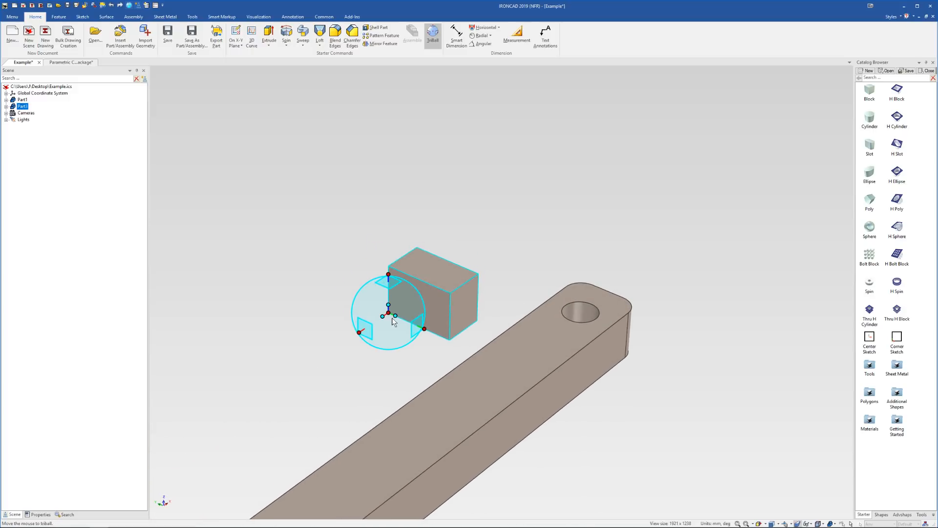
middle_drag(443, 306, 452, 290)
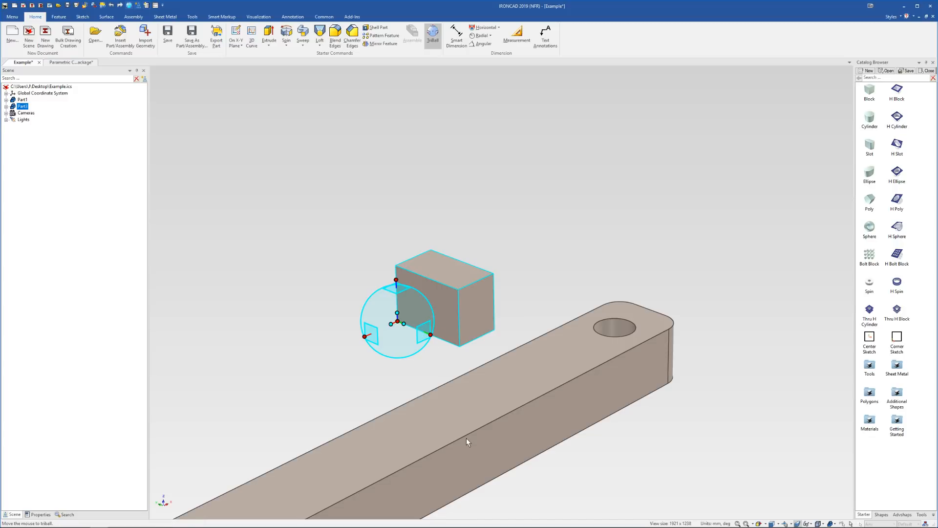
scroll(462, 433, up, 2)
scroll(470, 410, down, 1)
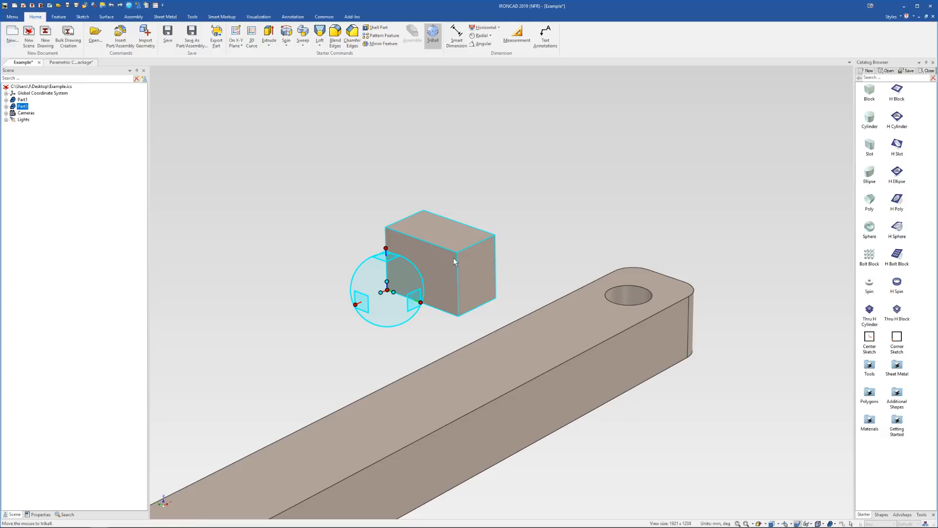
Step: Turn off the TriBall and undo the block's alignment to the beam
key(F10)
click(523, 220)
key(ctrl+z)
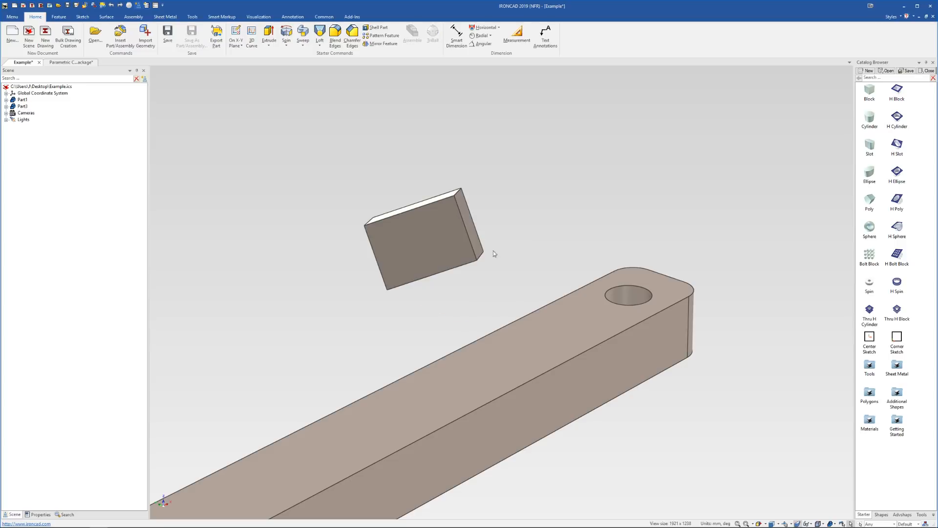
Step: Activate the TriBall on the tilted block and align its orientation handles directly to the beam's long side face and top face
scroll(444, 250, down, 1)
click(445, 251)
key(F10)
middle_drag(425, 274, 428, 298)
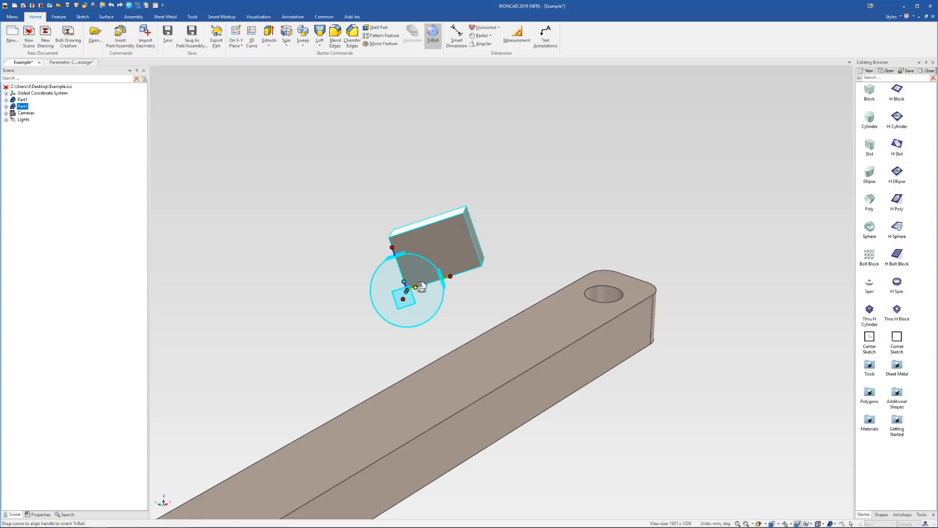
drag(421, 288, 512, 396)
drag(412, 283, 446, 394)
middle_drag(468, 418, 461, 346)
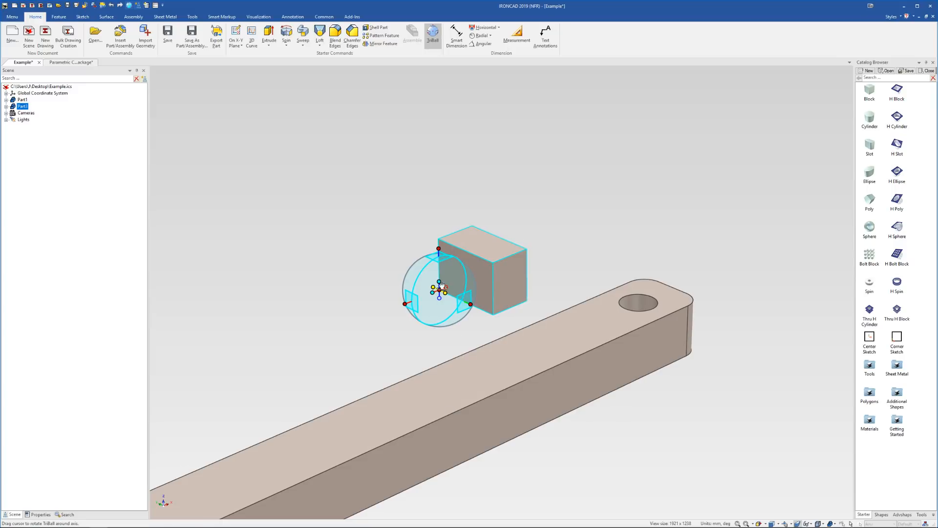
Step: Realign the block's vertical TriBall handle to the beam's top face and turn the block by aligning another handle with the far top edge
drag(439, 283, 496, 370)
drag(447, 294, 432, 371)
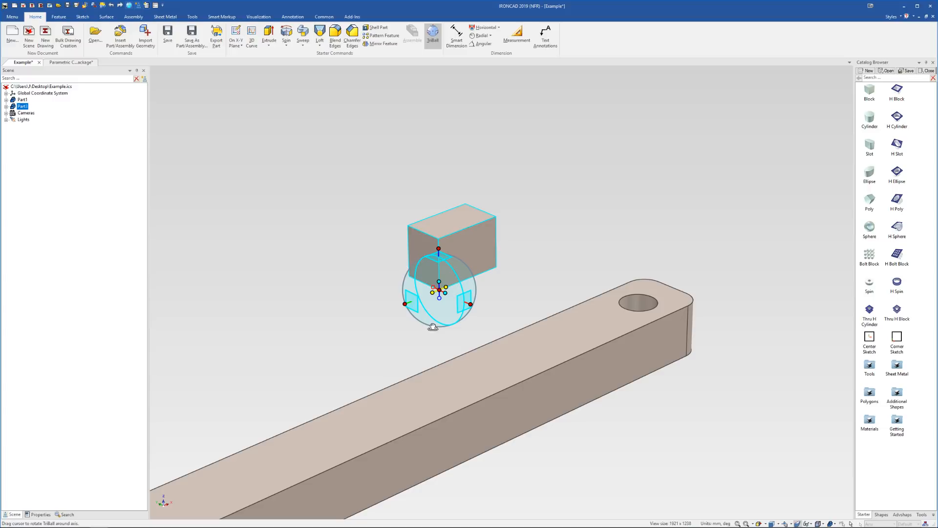
right_click(449, 293)
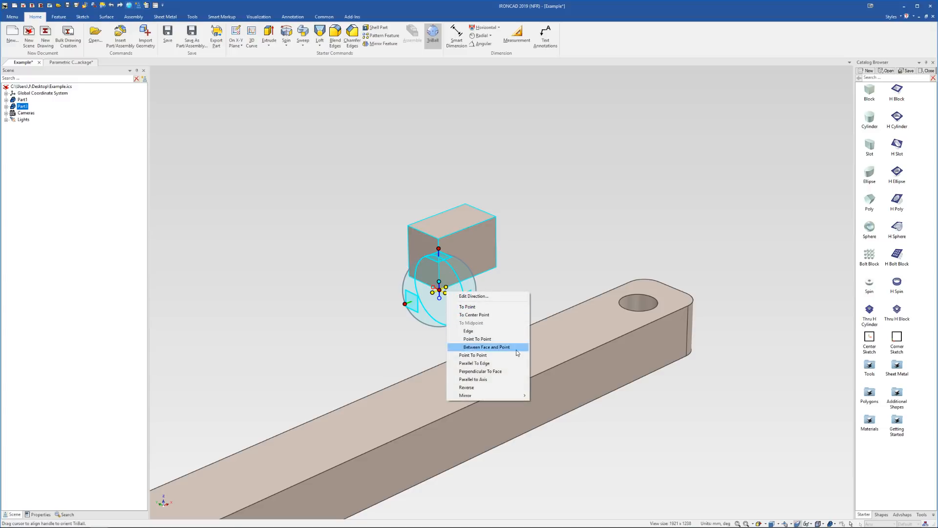
click(524, 280)
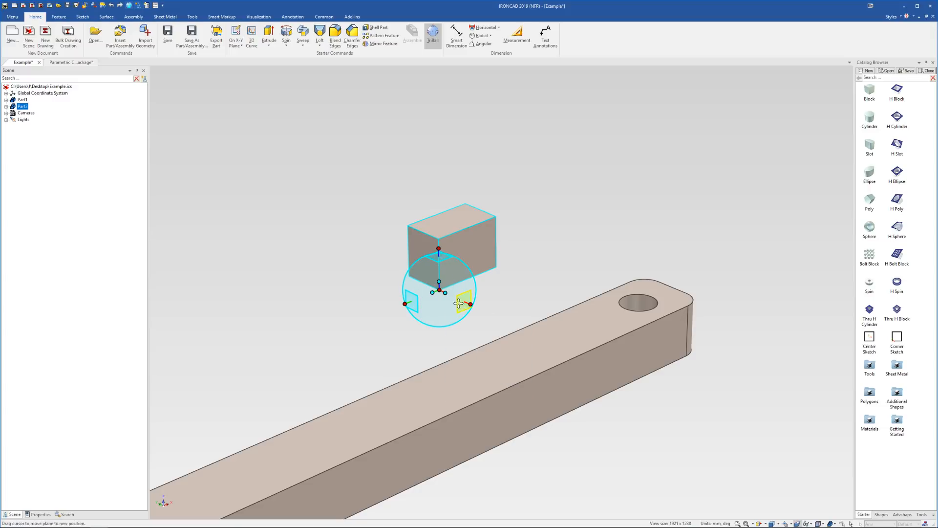
Step: Flip the block over and back upright by aligning its TriBall handles to the beam's top face
right_click(431, 291)
click(541, 291)
drag(447, 293, 495, 381)
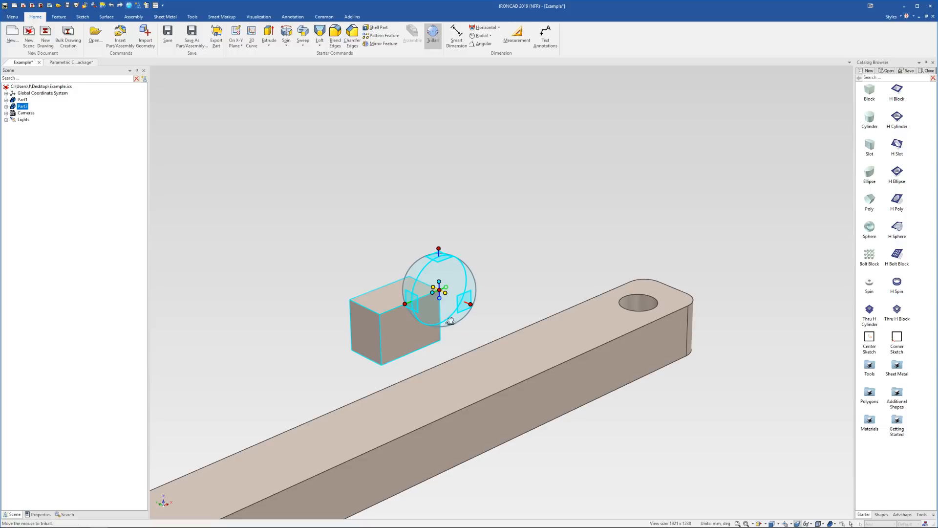
drag(439, 298, 480, 390)
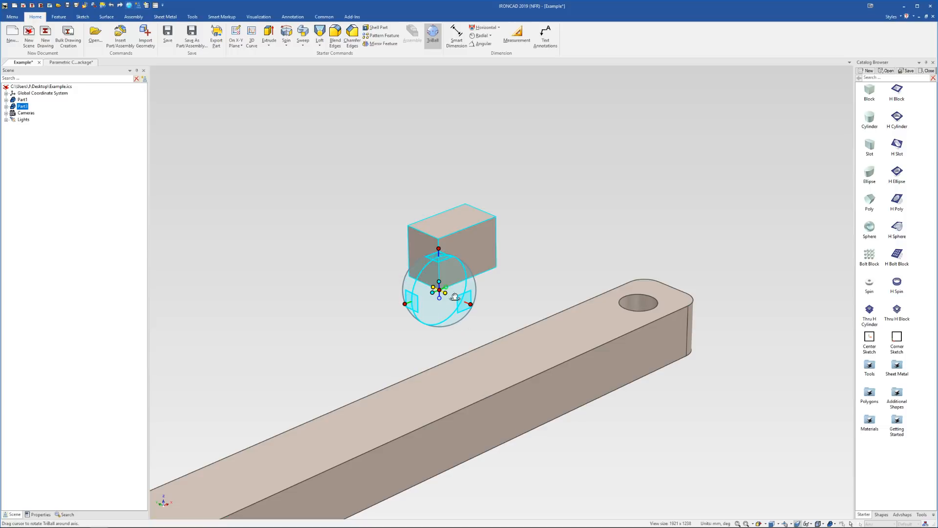
Step: Move the block onto the beam by snapping its TriBall center to the far top edge and to the near top edge
scroll(540, 277, up, 2)
drag(458, 287, 509, 345)
scroll(502, 340, down, 3)
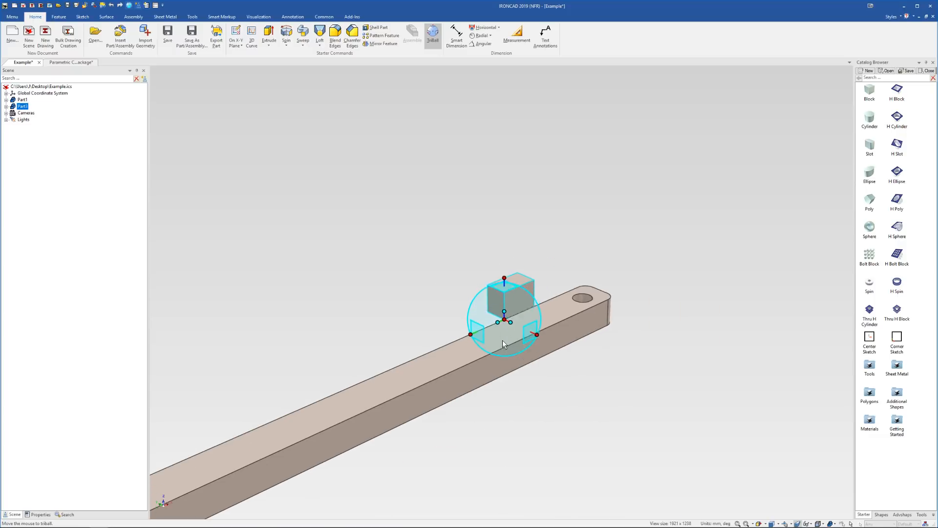
scroll(512, 301, up, 4)
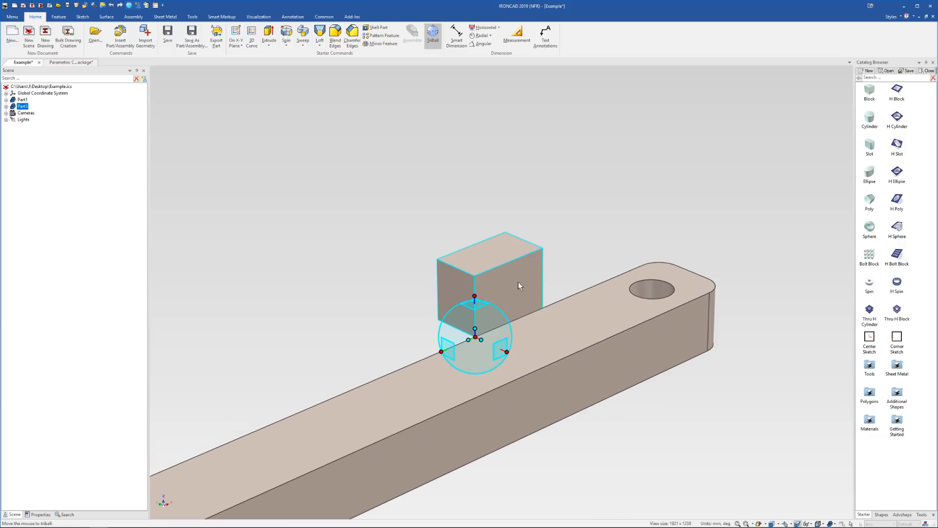
drag(480, 339, 528, 372)
key(F10)
Step: Stretch the block across the full width of the beam by snapping its rear side handle to the beam's far top edge
click(521, 331)
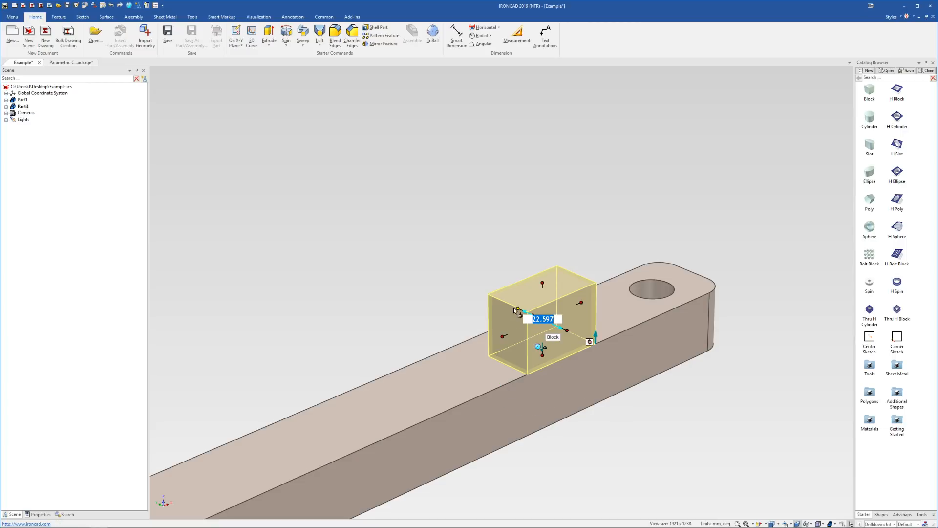
shift+drag(518, 309, 463, 341)
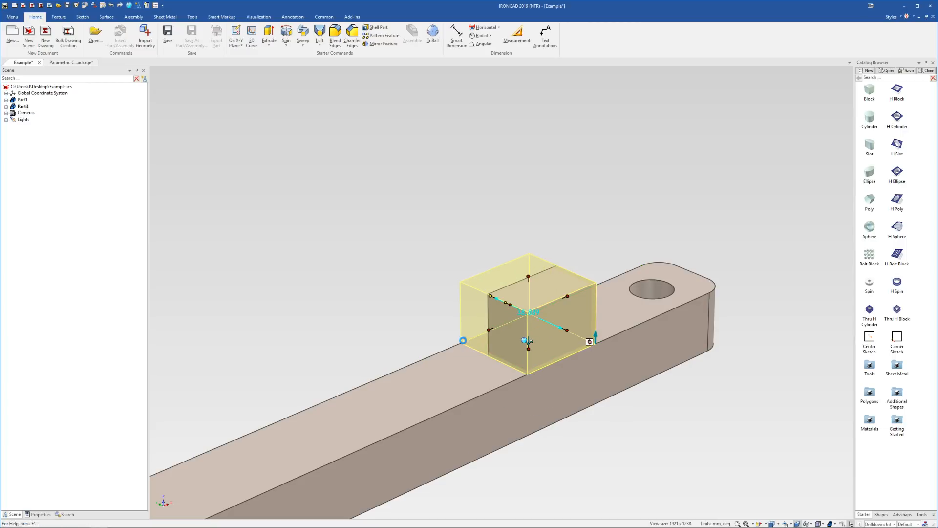
click(605, 412)
middle_drag(494, 314, 550, 360)
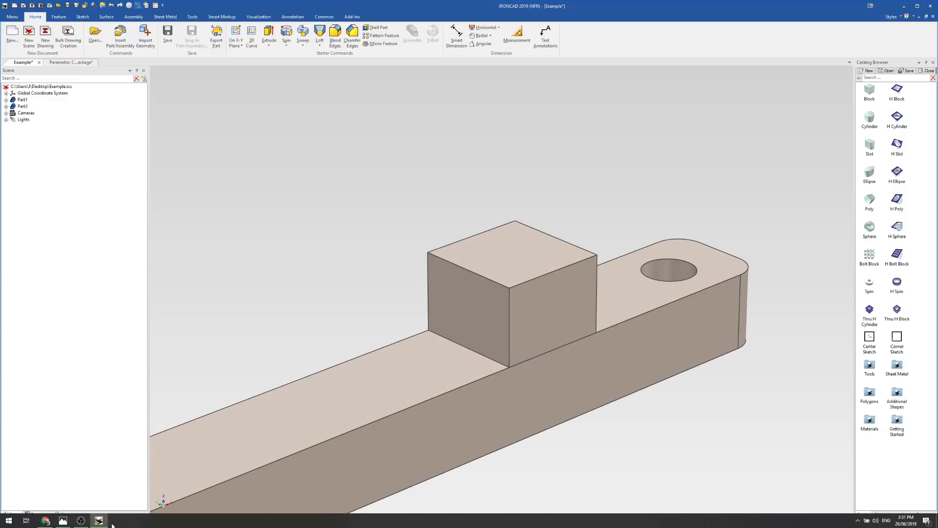
Step: Switch to Photos to view the tips and tricks overview image, and return to IRONCAD
click(63, 520)
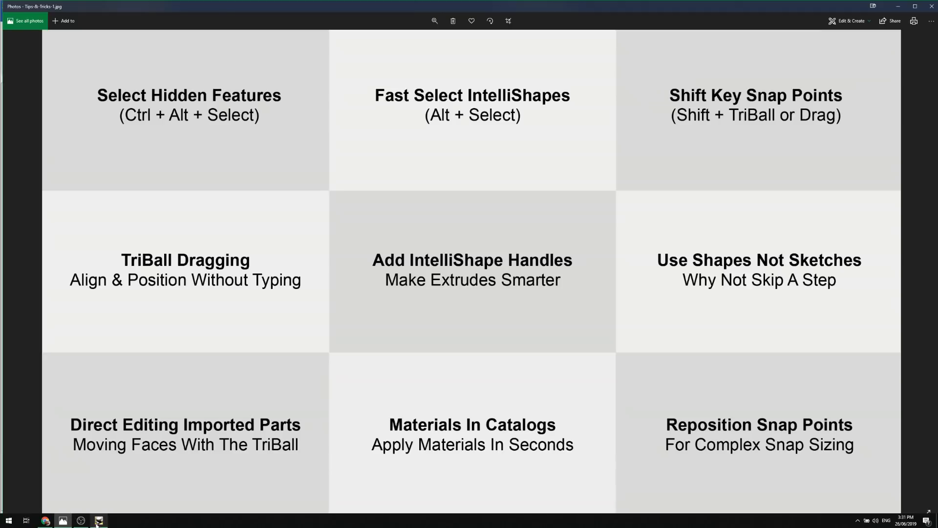
click(99, 520)
scroll(460, 389, down, 4)
scroll(547, 355, up, 3)
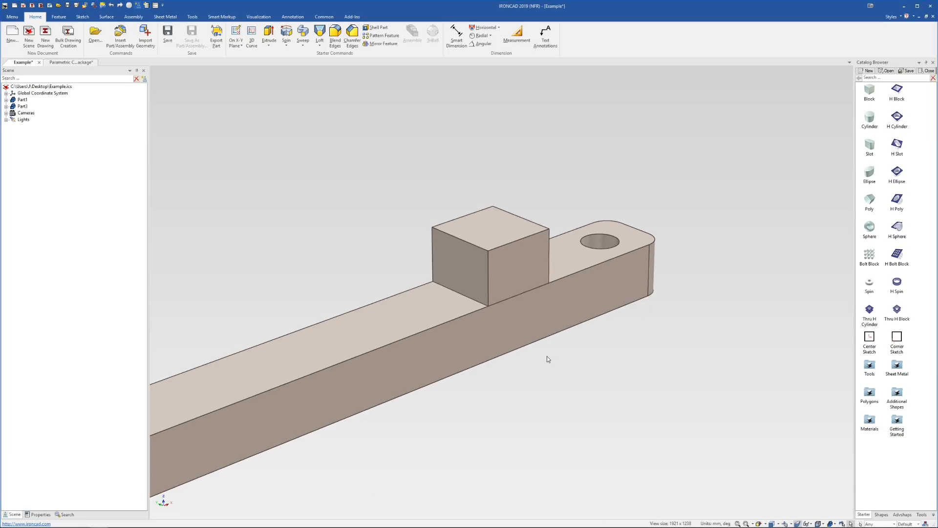
mouse_move(508, 286)
middle_down()
mouse_move(507, 306)
mouse_move(505, 299)
middle_up()
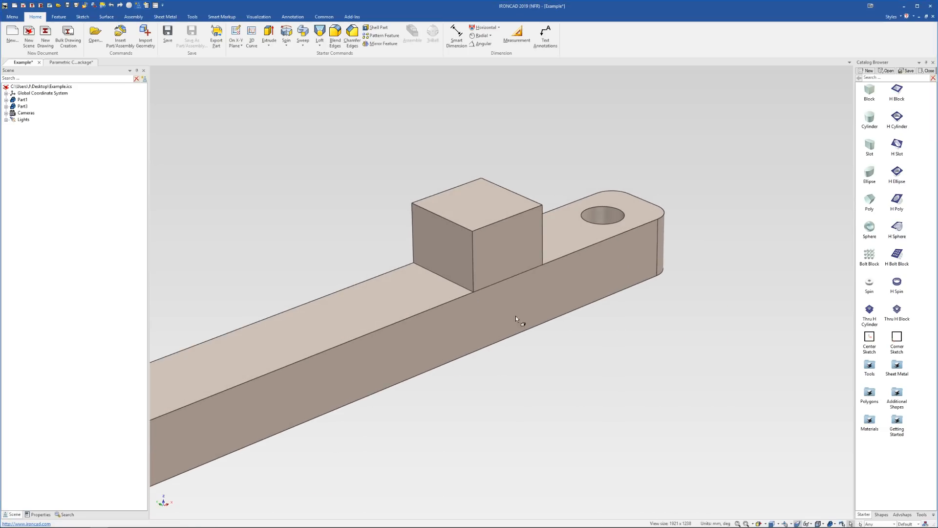
scroll(514, 313, down, 2)
scroll(490, 255, up, 1)
scroll(510, 296, up, 2)
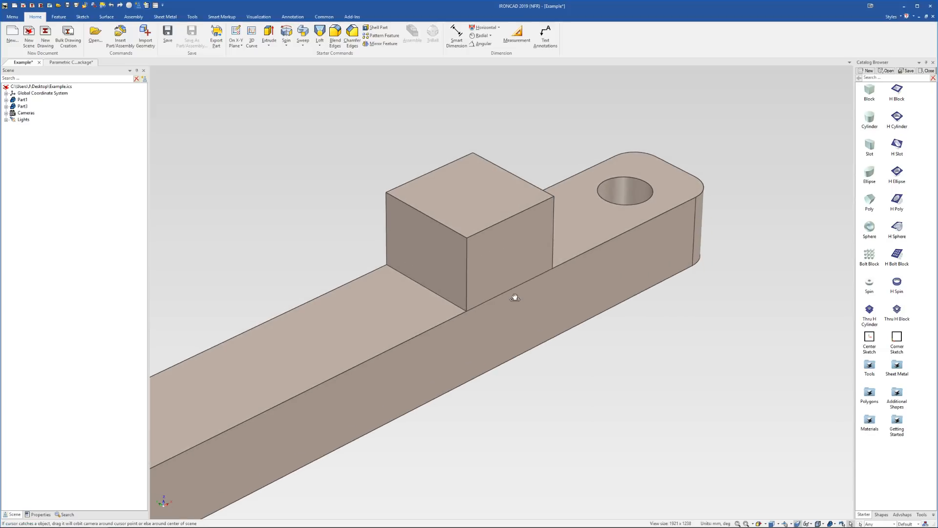
scroll(520, 268, down, 1)
scroll(523, 251, up, 2)
middle_drag(522, 276, 520, 278)
scroll(536, 284, down, 6)
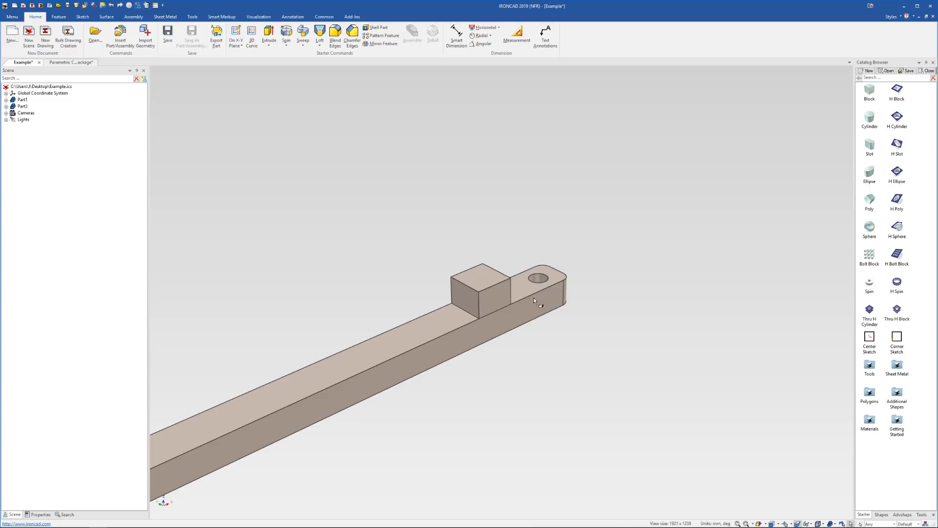
scroll(541, 300, up, 2)
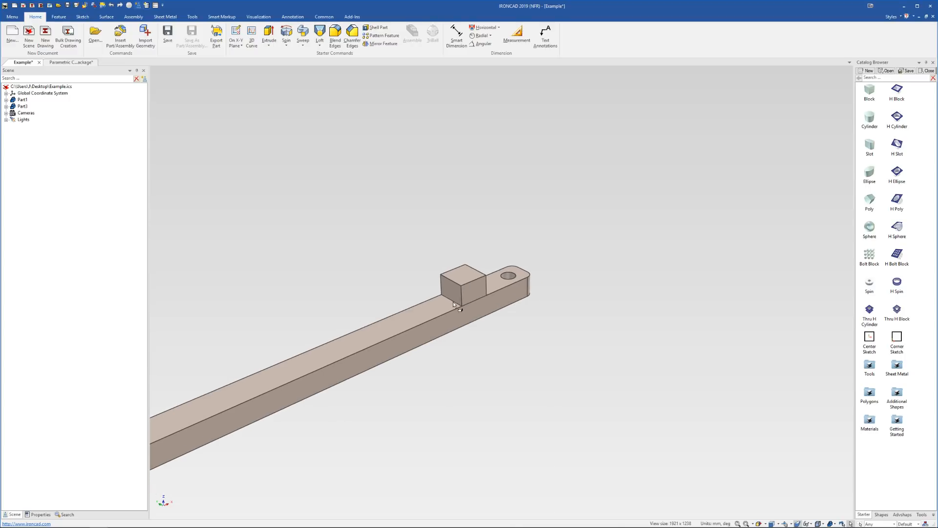
scroll(462, 269, up, 5)
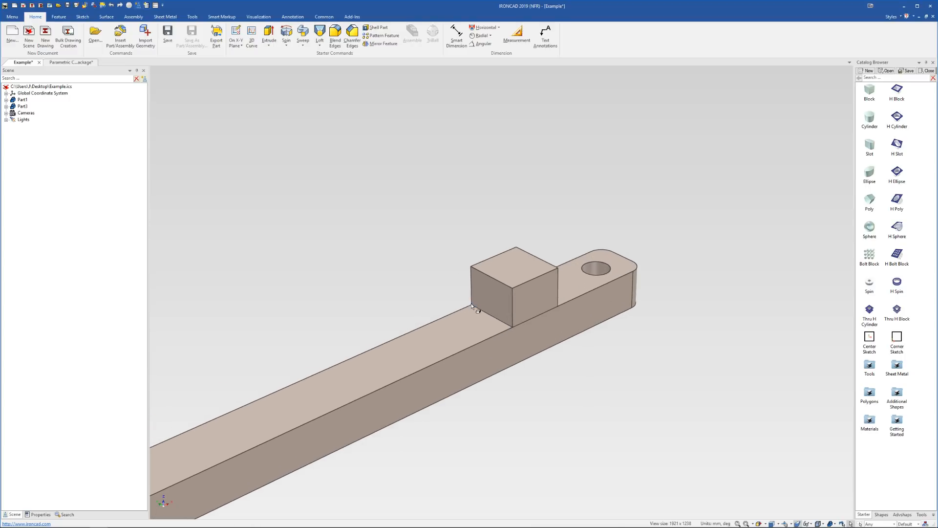
scroll(532, 306, down, 1)
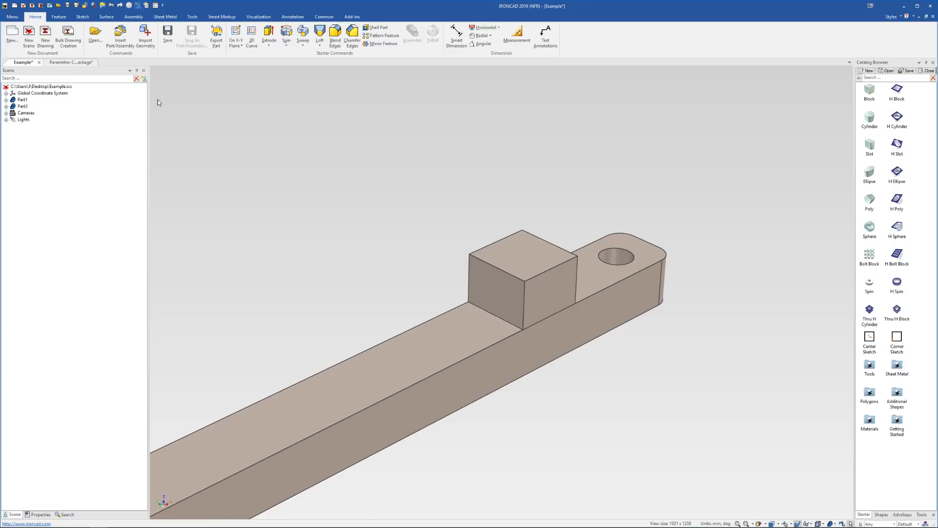
click(92, 18)
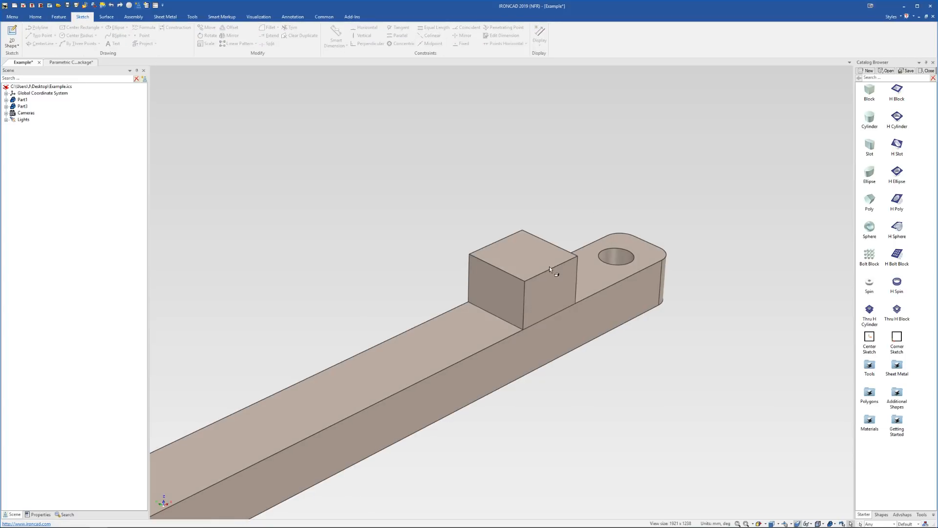
scroll(546, 267, up, 1)
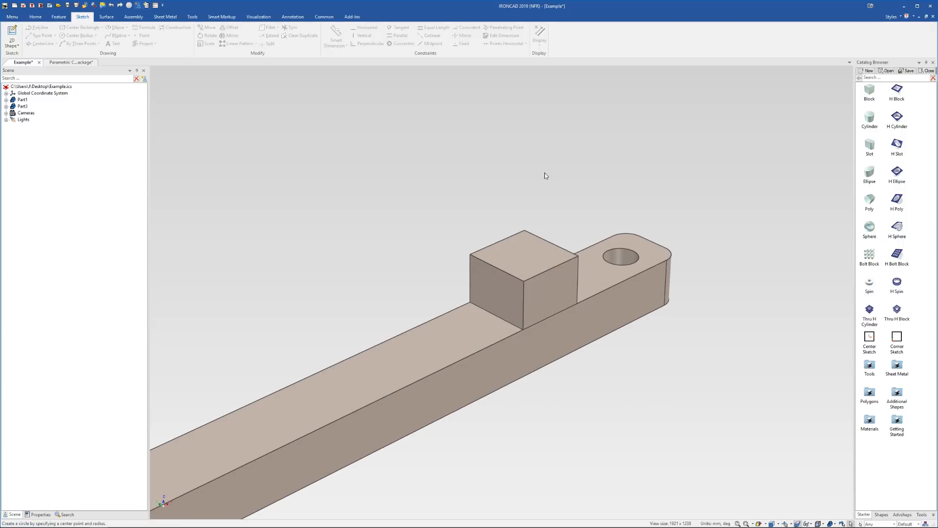
scroll(564, 231, up, 1)
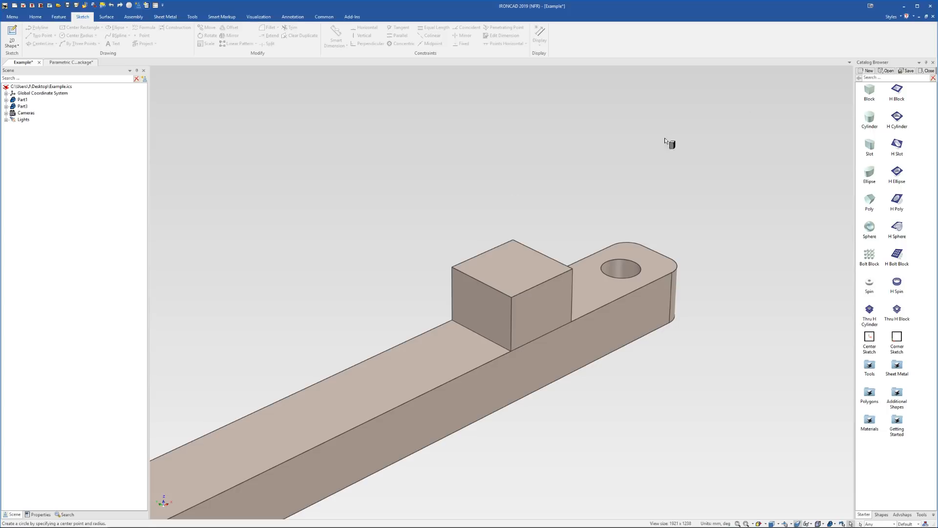
Step: Add a new catalog block as a separate part above the beam and set its height to 50 mm
drag(664, 141, 435, 215)
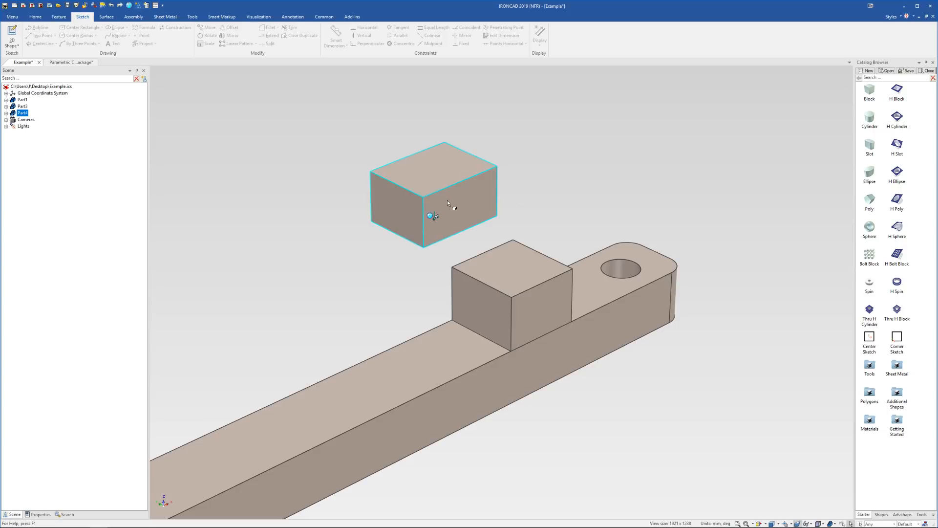
click(449, 207)
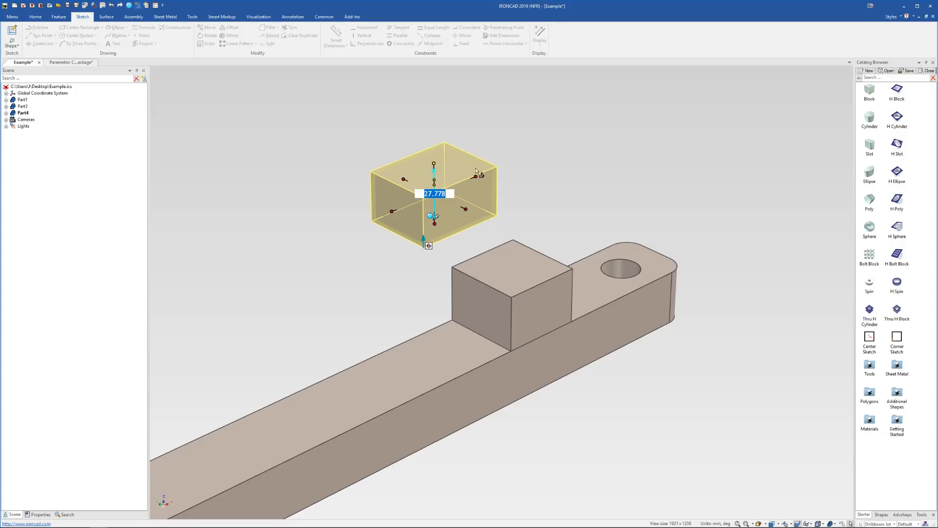
text(50)
key(Tab)
click(523, 183)
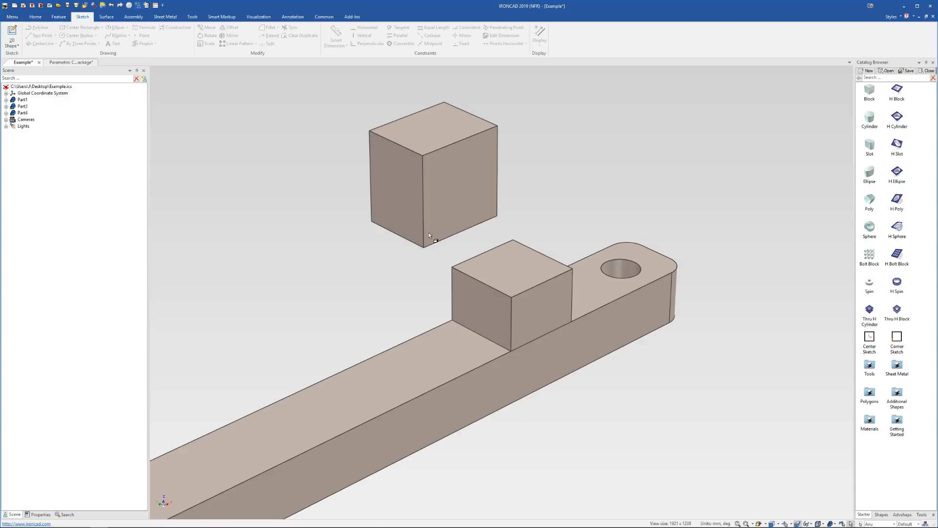
click(427, 221)
click(427, 221)
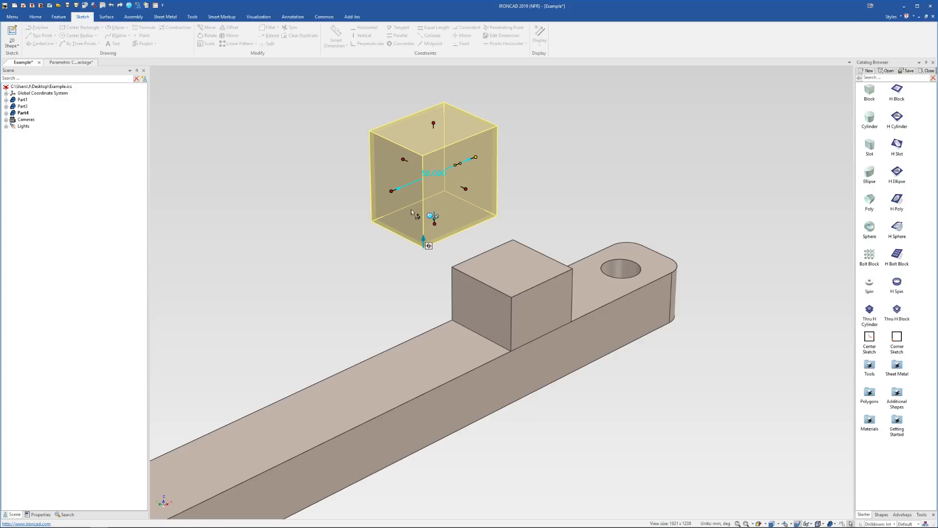
click(541, 198)
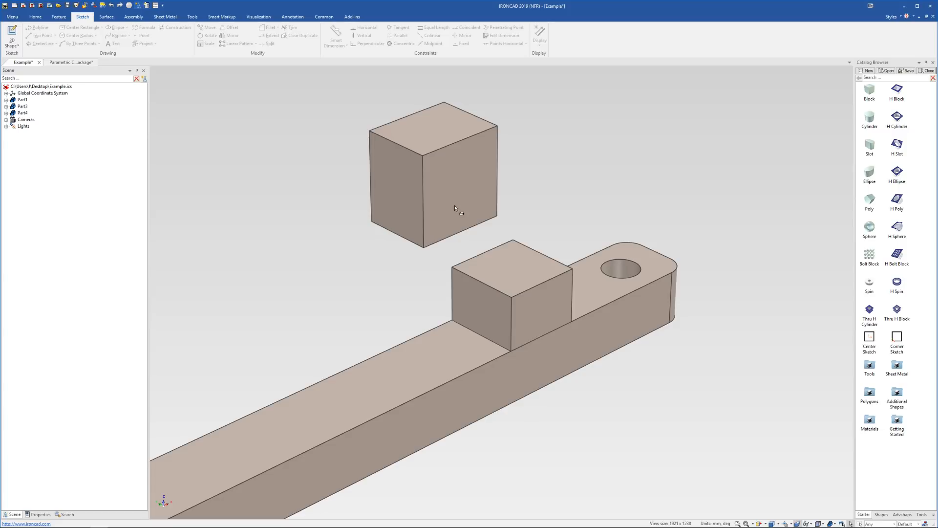
Step: Use the TriBall to snap the new block's base center onto the center of the small block's top face
middle_drag(455, 207, 473, 239)
click(425, 227)
scroll(424, 227, up, 2)
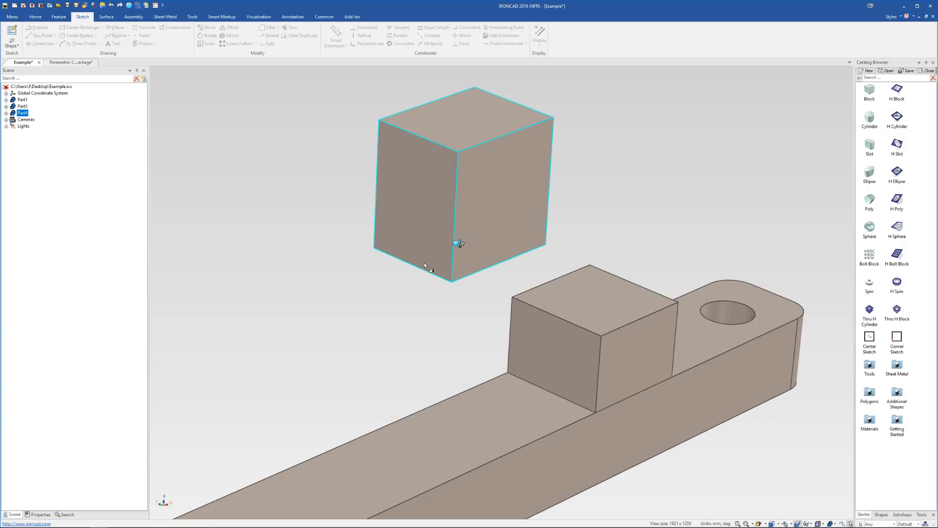
key(F10)
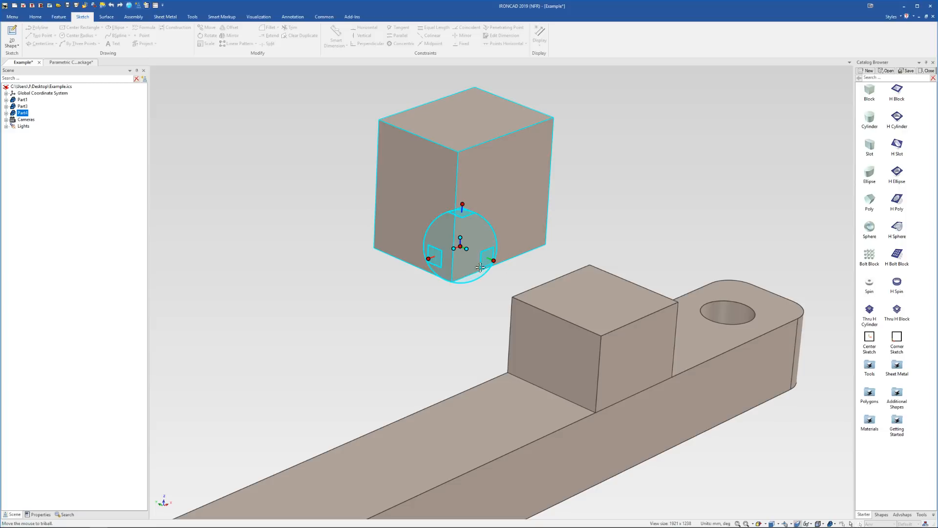
drag(465, 251, 600, 298)
middle_drag(588, 265, 628, 299)
scroll(579, 270, down, 1)
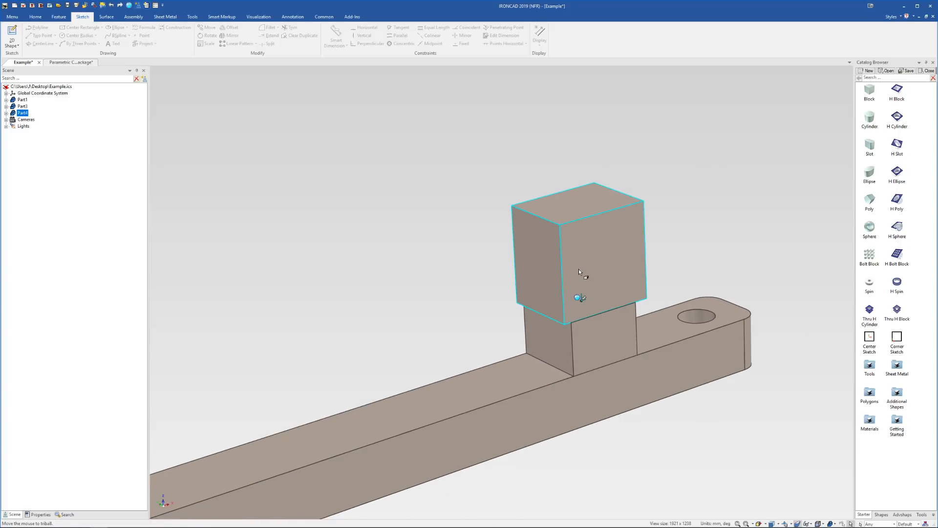
middle_drag(577, 272, 585, 284)
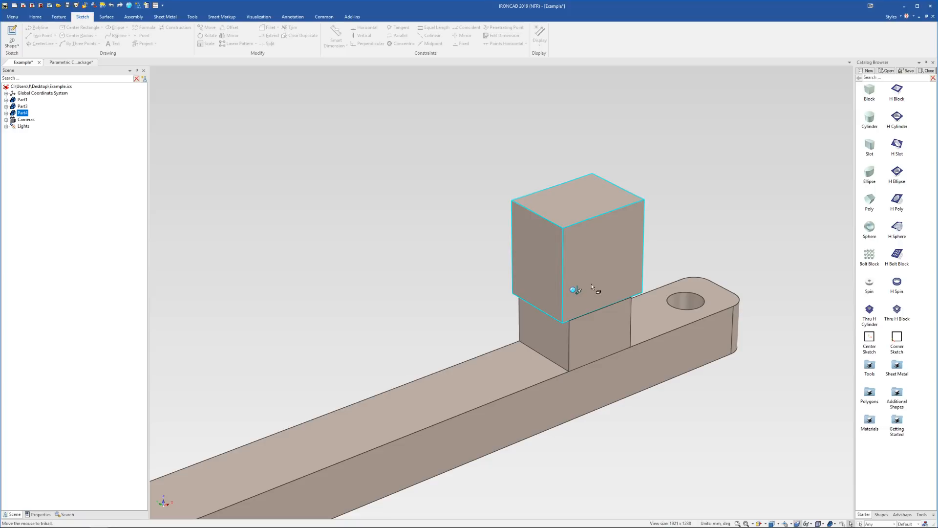
Step: Edit the upper block's cross-section by moving its far left corner inward toward the center, and finish the sketch
click(585, 275)
right_click(583, 271)
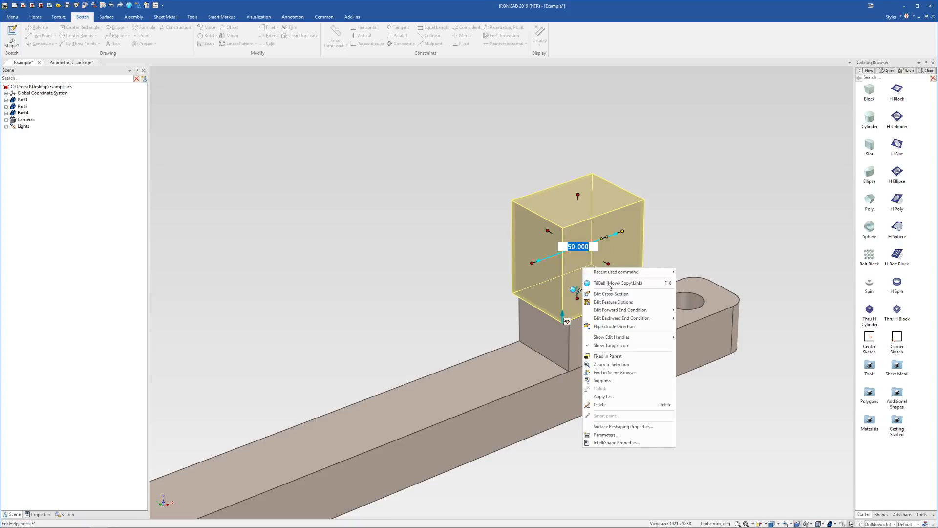
click(619, 293)
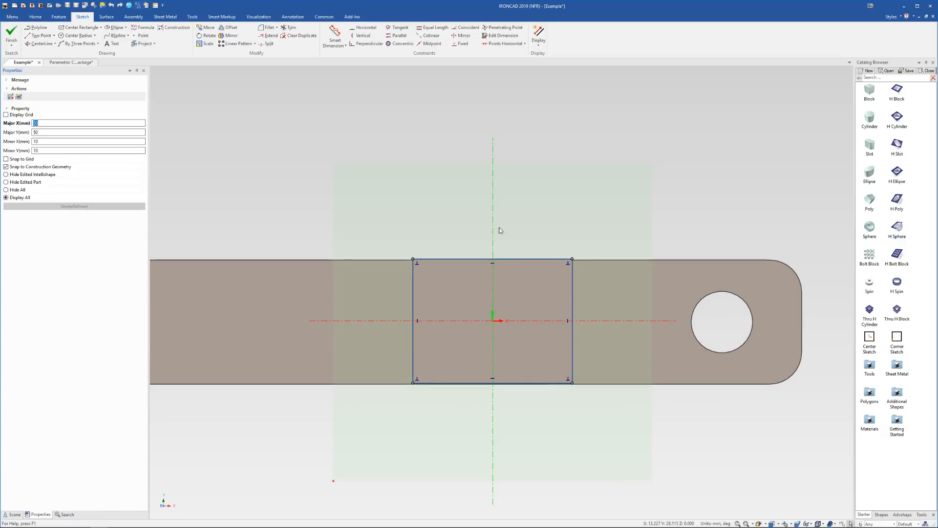
drag(413, 259, 460, 307)
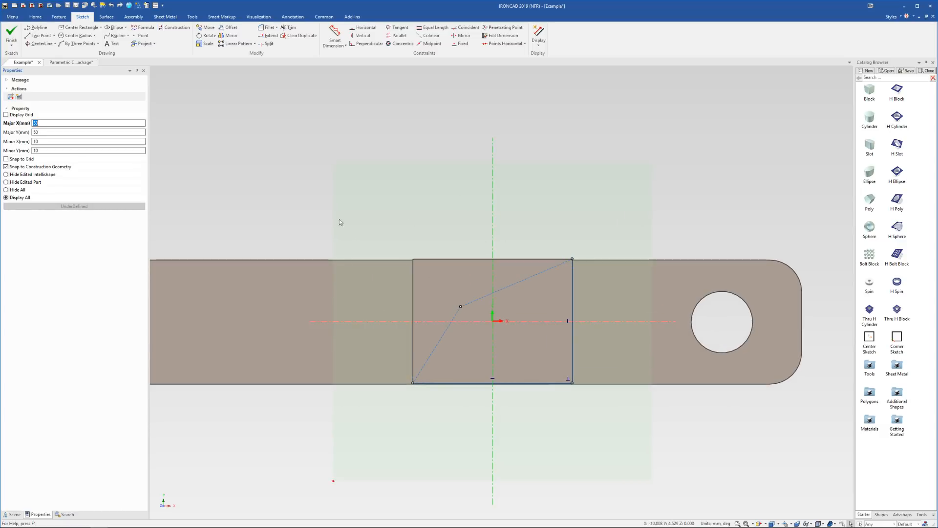
click(11, 33)
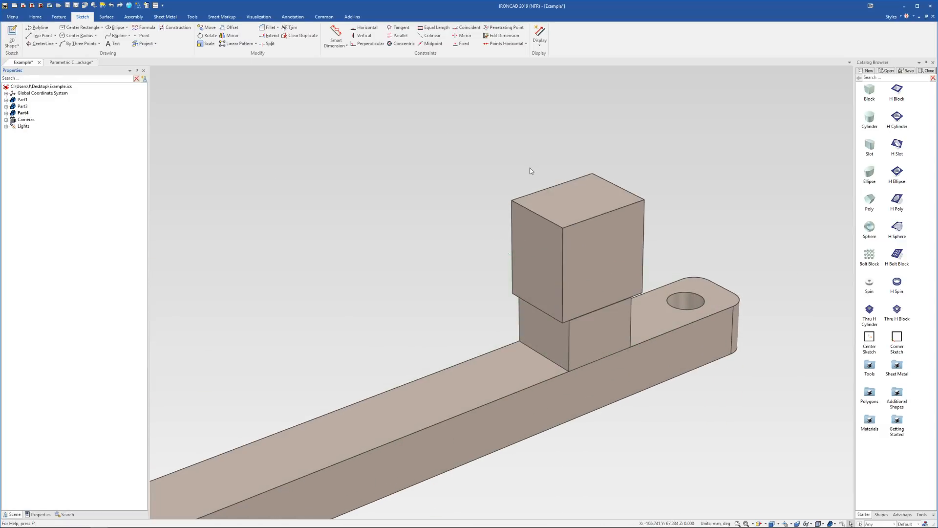
click(473, 204)
mouse_move(588, 252)
middle_down()
mouse_move(590, 268)
mouse_move(628, 239)
mouse_move(620, 226)
mouse_move(595, 234)
mouse_move(599, 247)
middle_up()
Step: Delete the reshaped upper block
click(598, 250)
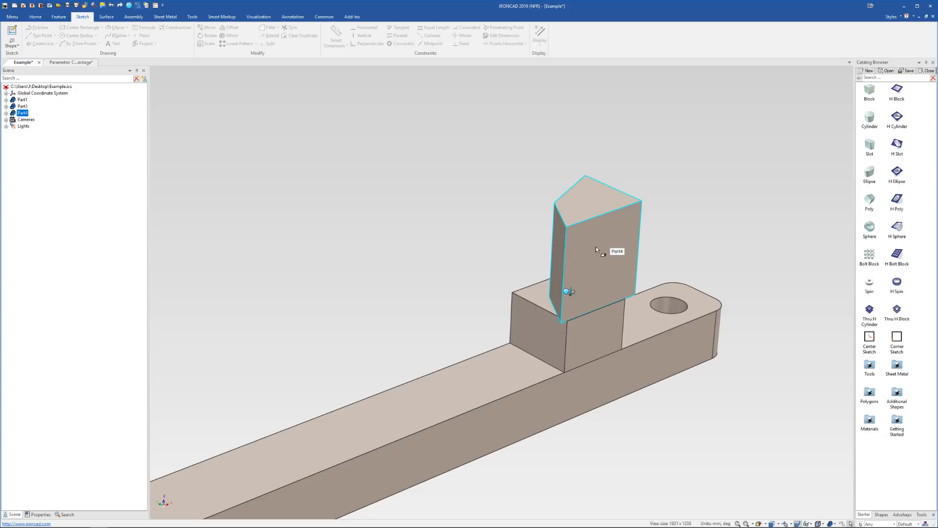
key(Delete)
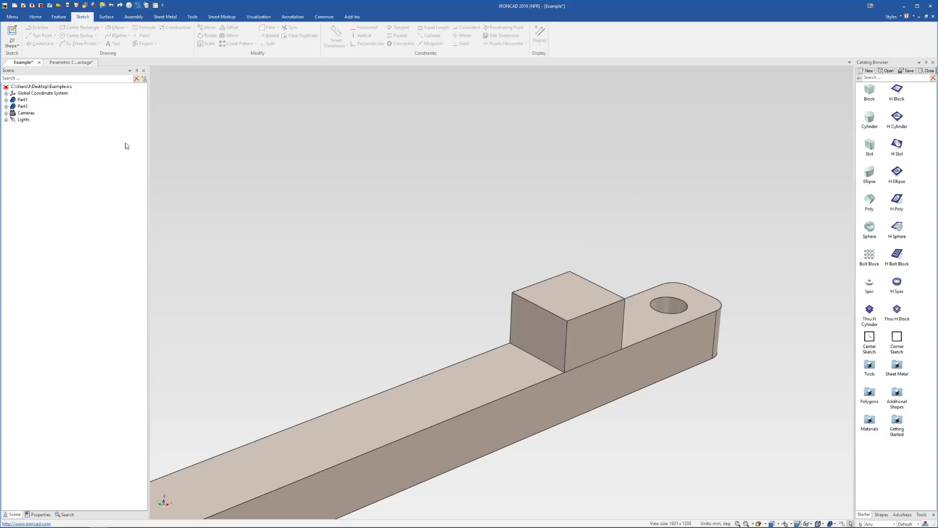
Step: Create a 2D sketch on the top face of the block sitting on the beam
click(14, 44)
click(24, 54)
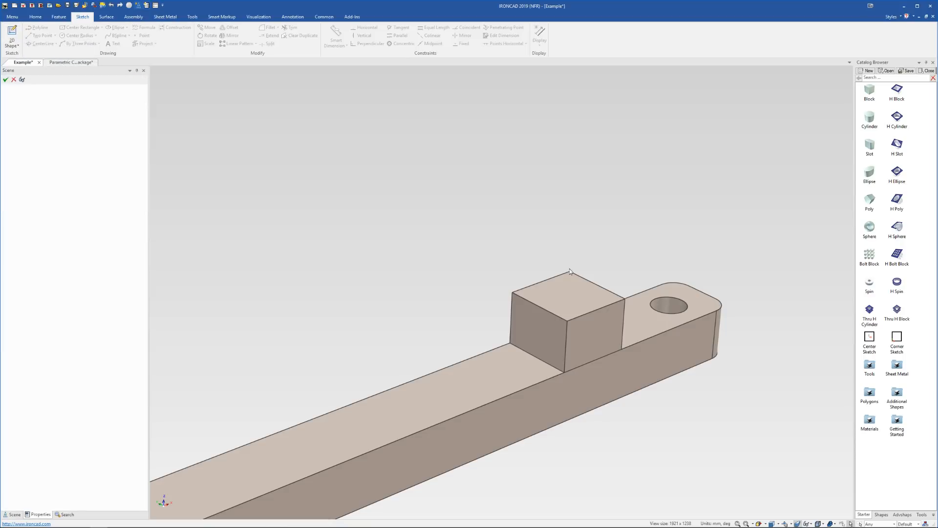
click(571, 294)
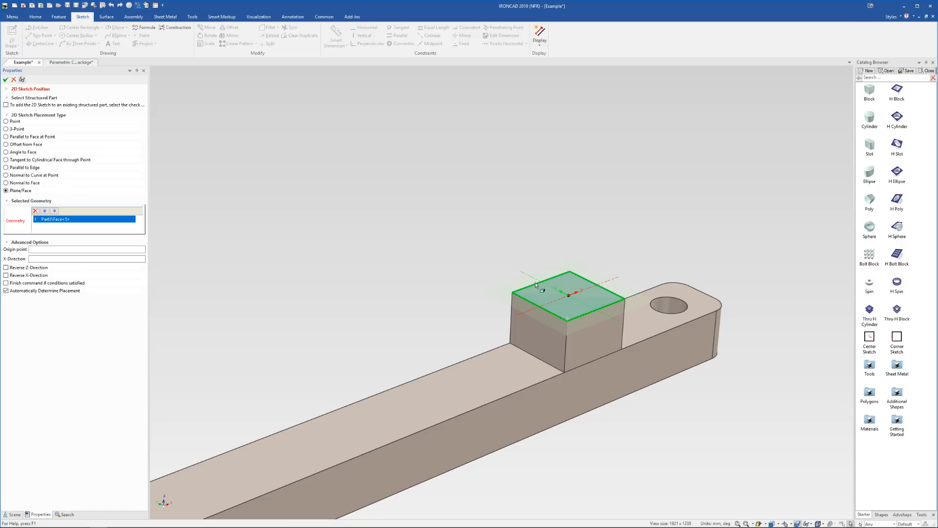
click(6, 80)
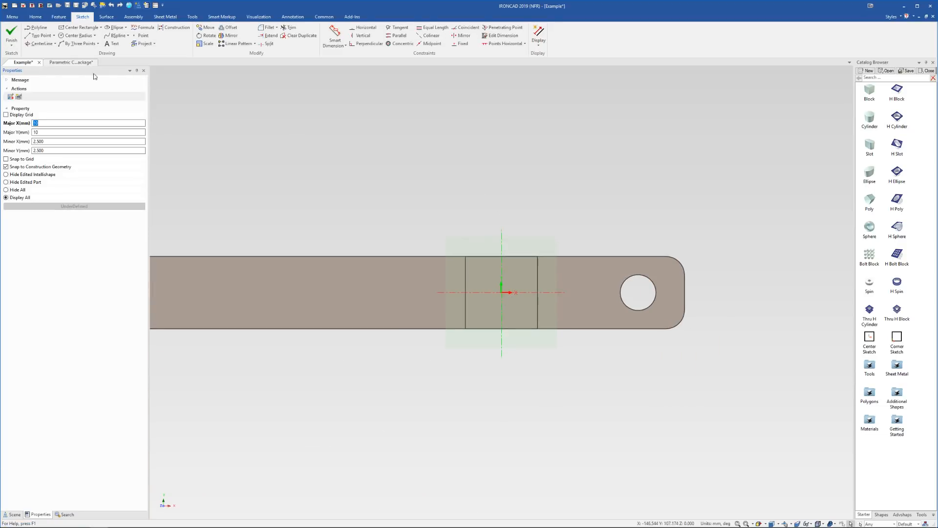
click(65, 31)
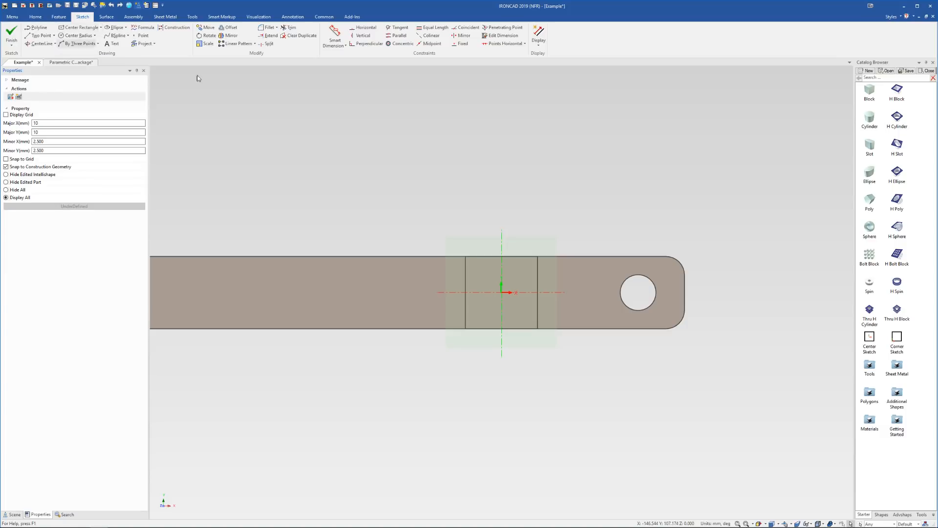
Step: Sketch a center rectangle about 77 by 77 mm centered on the small block's top face, and finish the sketch
click(502, 293)
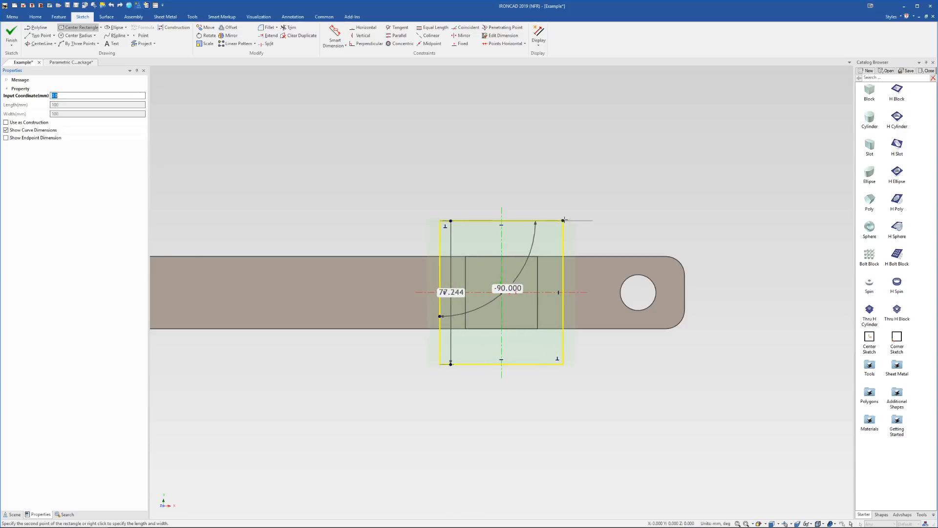
click(579, 220)
click(12, 34)
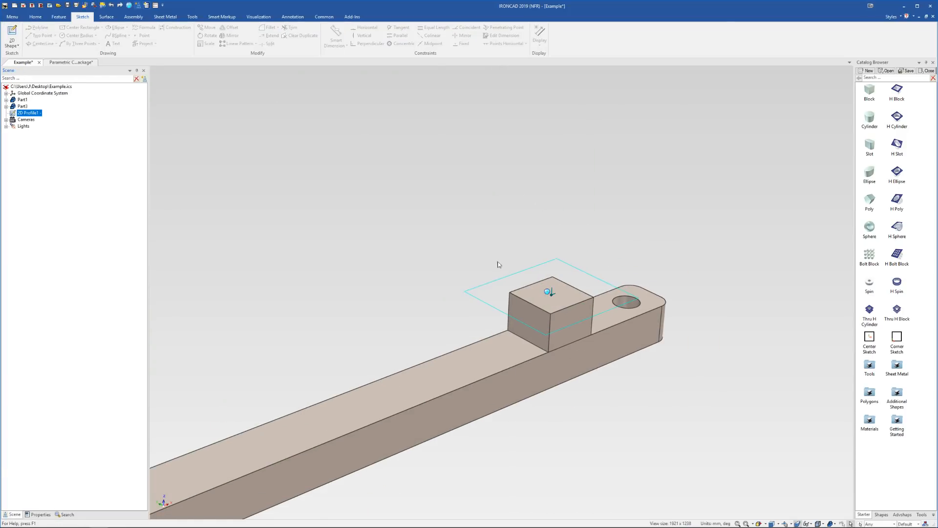
Step: Extrude the rectangular profile upward by 50 mm as a stand-alone solid
click(58, 17)
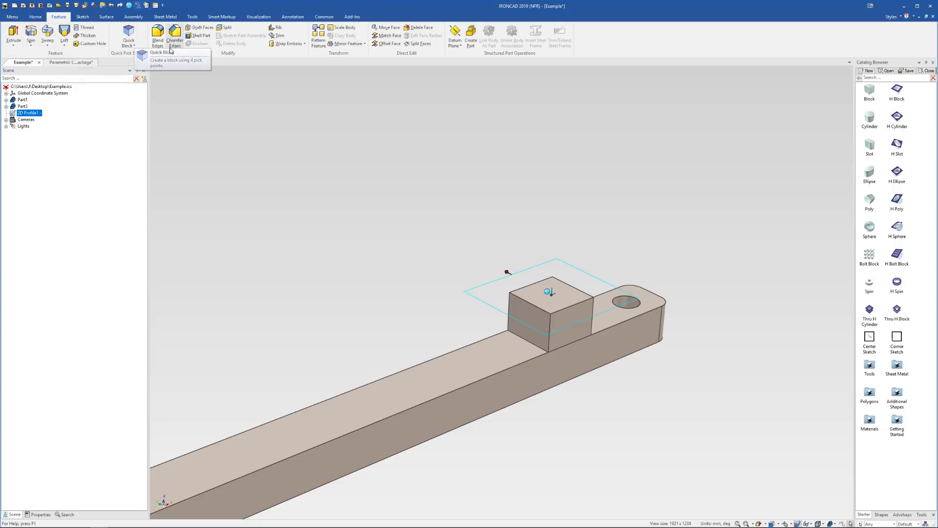
right_click(535, 268)
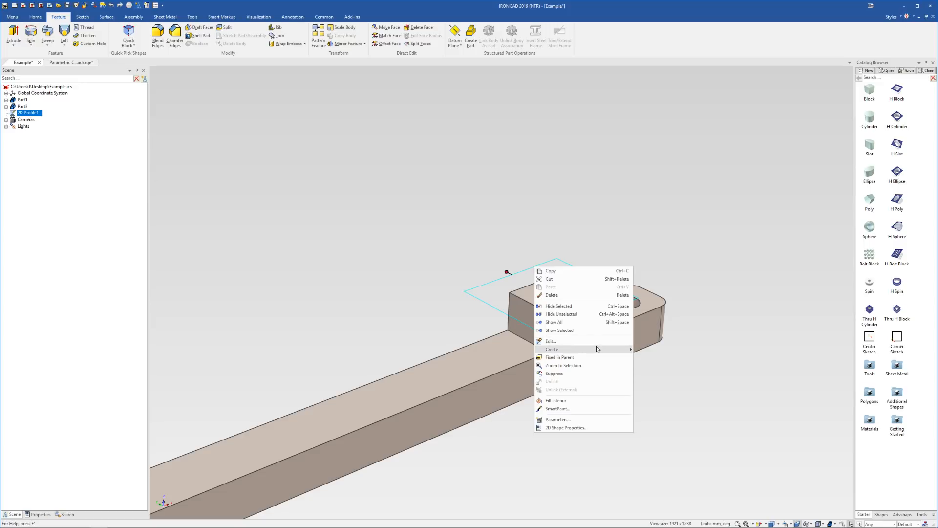
mouse_move(598, 349)
click(657, 351)
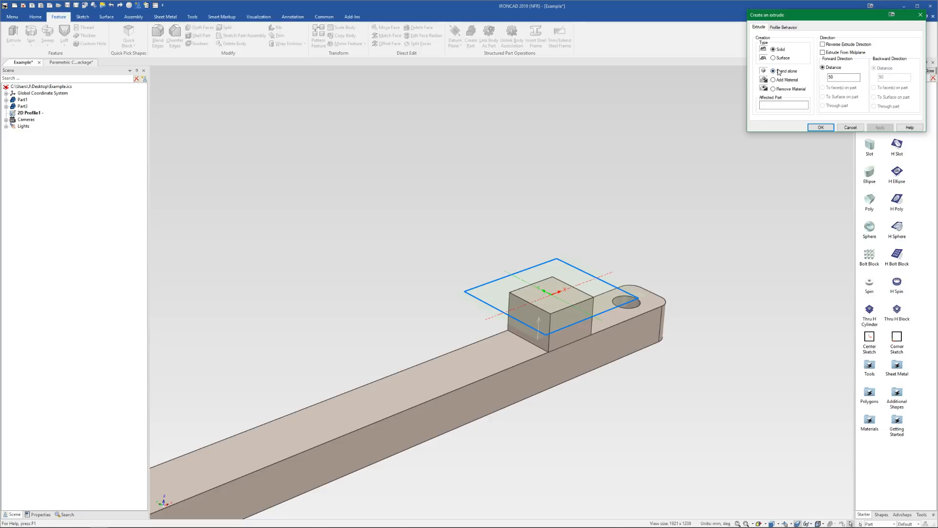
click(821, 127)
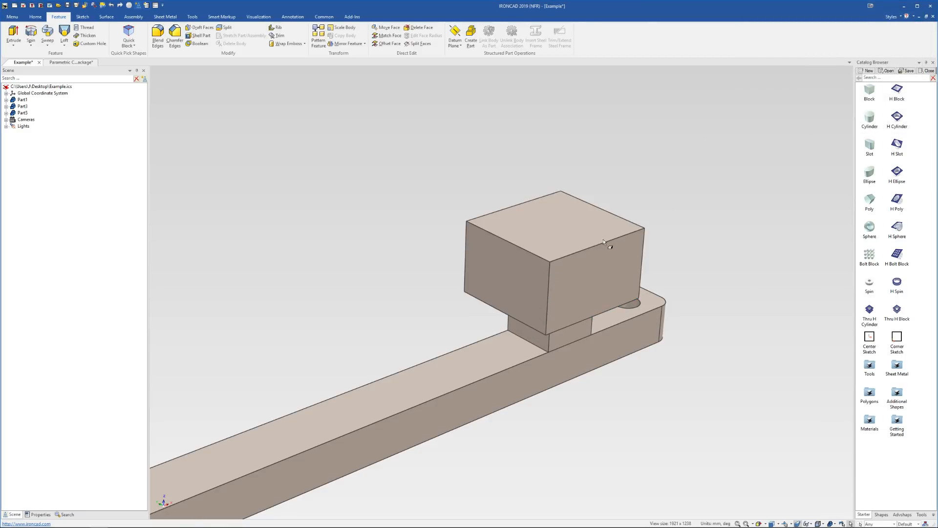
Step: Stretch the extruded block's top face upward to a height of about 63 mm
middle_drag(604, 240, 582, 224)
click(585, 265)
middle_drag(559, 254, 558, 281)
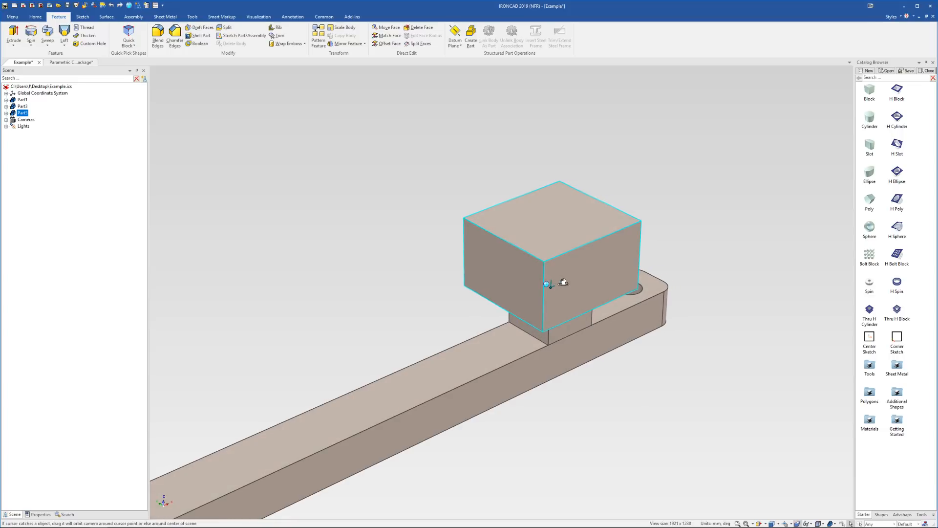
click(573, 232)
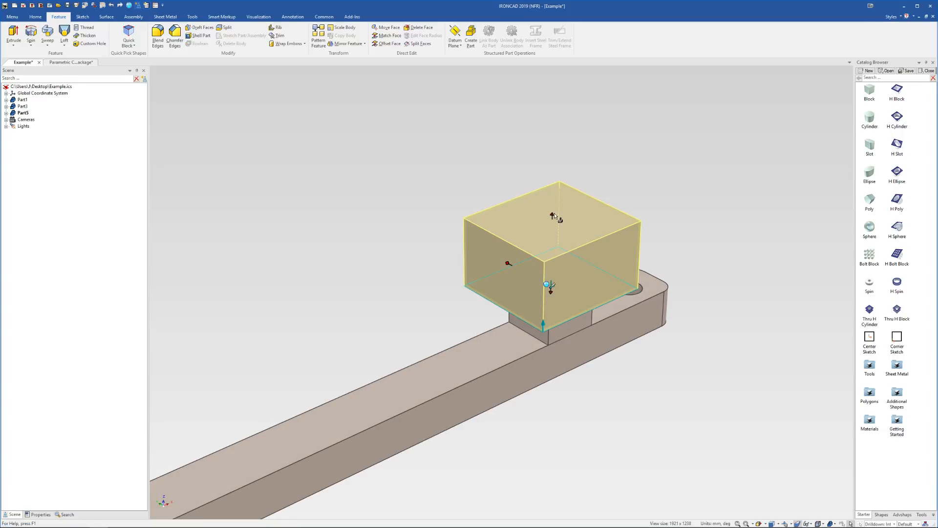
drag(554, 215, 592, 238)
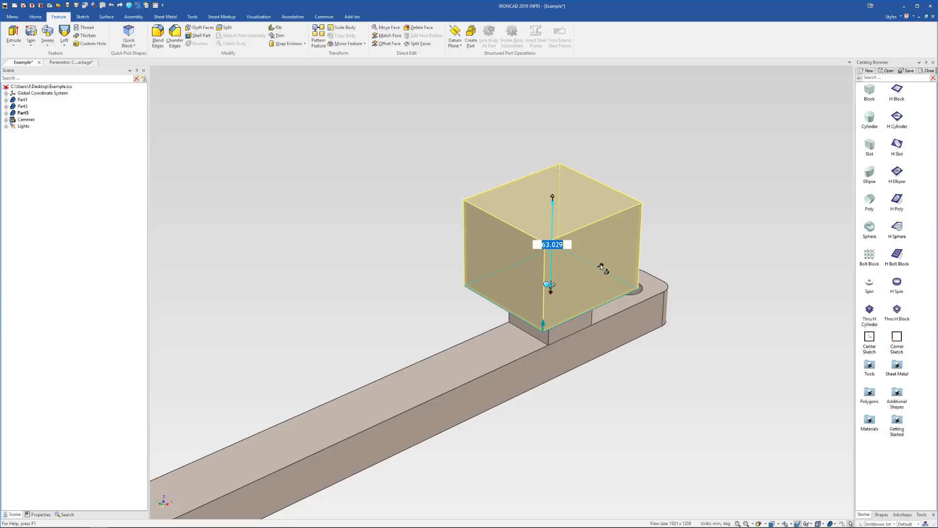
drag(601, 266, 566, 278)
click(683, 221)
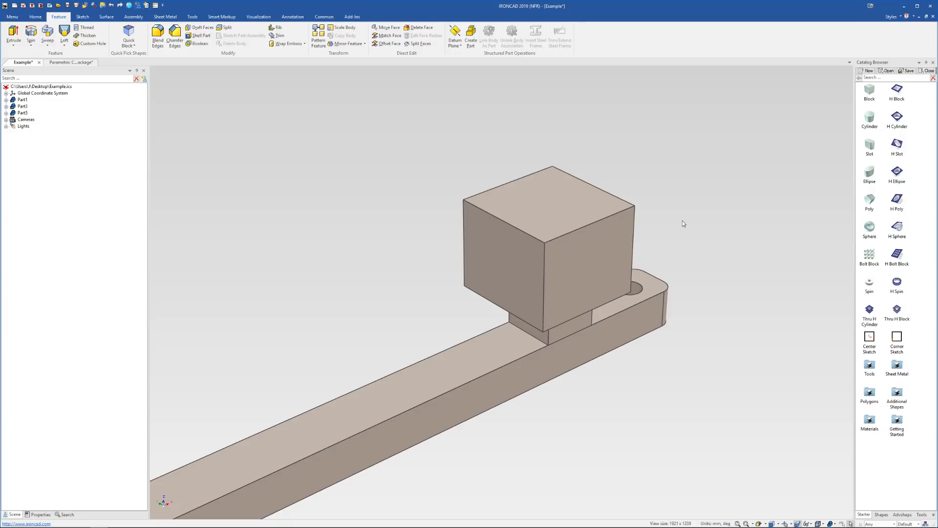
Step: Enable the sizebox handles in the upper block's extrude IntelliShape properties and accept the scaling of the shape
click(583, 236)
scroll(562, 245, down, 2)
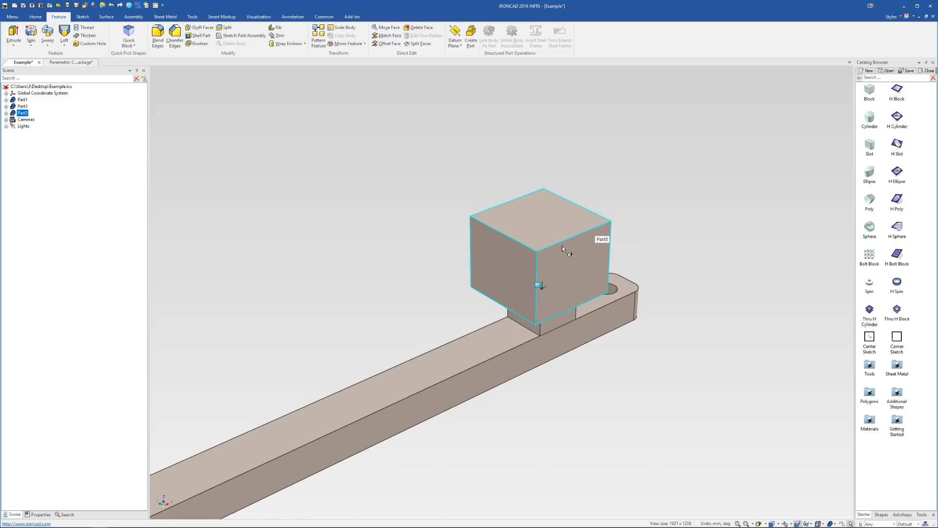
click(559, 270)
scroll(542, 262, up, 3)
mouse_move(541, 262)
middle_down()
mouse_move(530, 281)
mouse_move(501, 258)
mouse_move(544, 276)
middle_up()
right_click(544, 272)
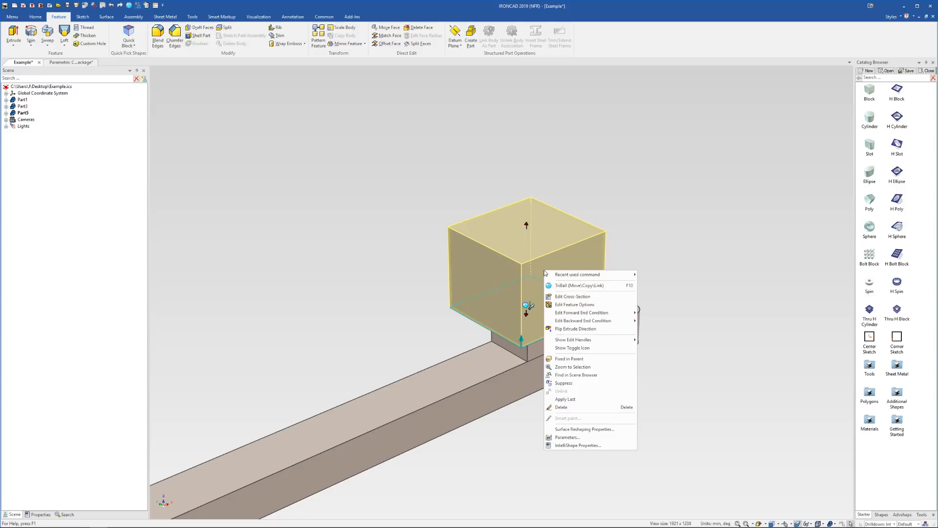
click(604, 444)
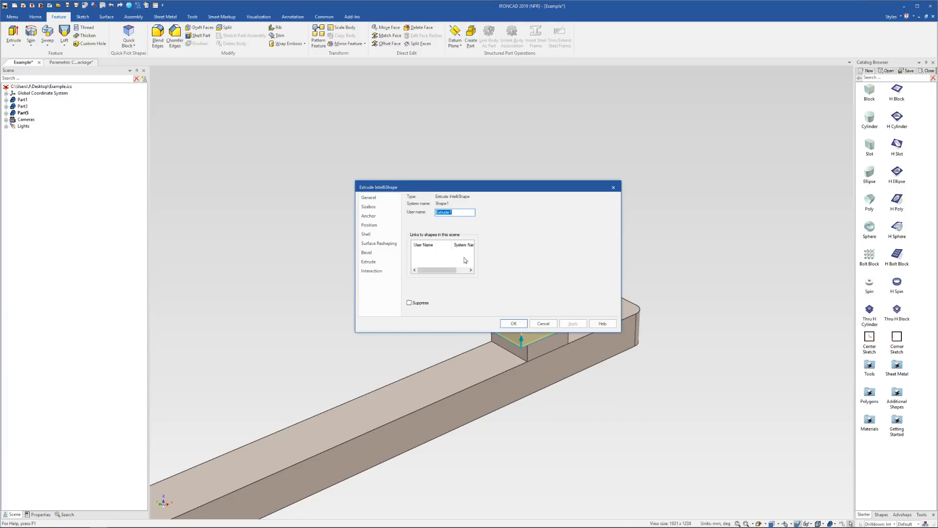
click(368, 207)
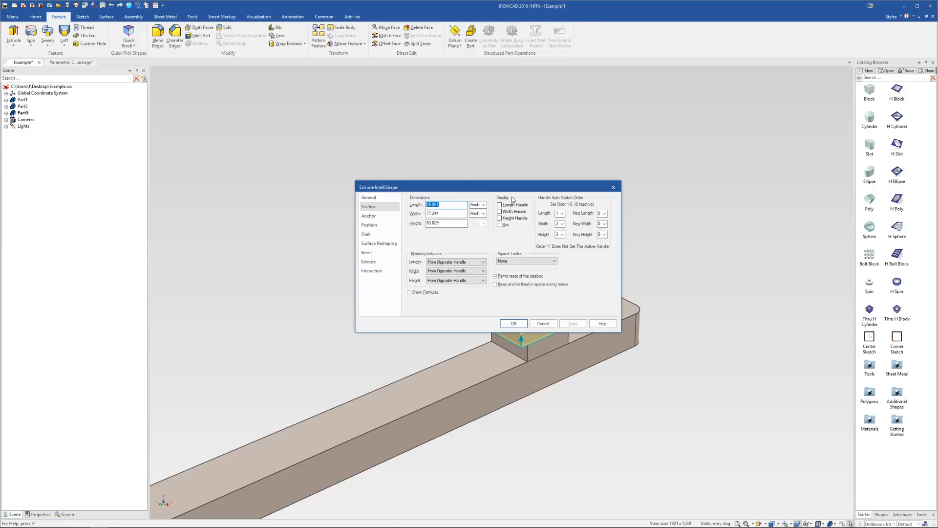
click(499, 205)
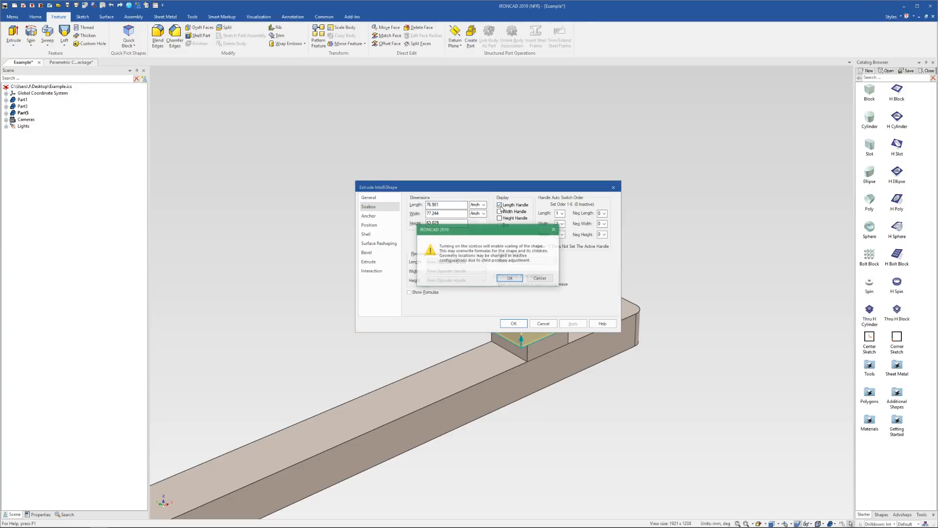
click(511, 281)
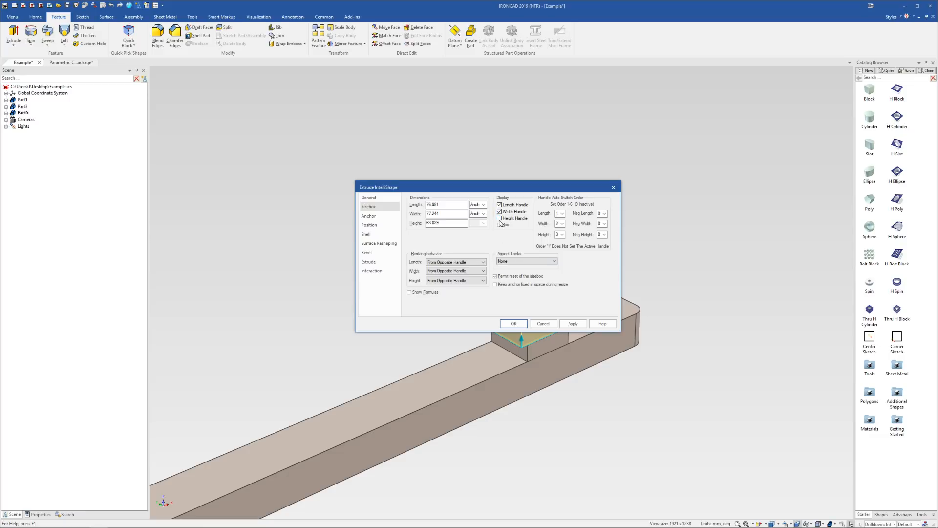
Step: Change the handle behavior of the block's length and width dimensions from the anchor setting, and apply the properties
click(483, 205)
click(481, 211)
click(484, 214)
click(484, 221)
click(484, 205)
click(477, 222)
click(484, 214)
click(483, 231)
click(572, 324)
click(513, 324)
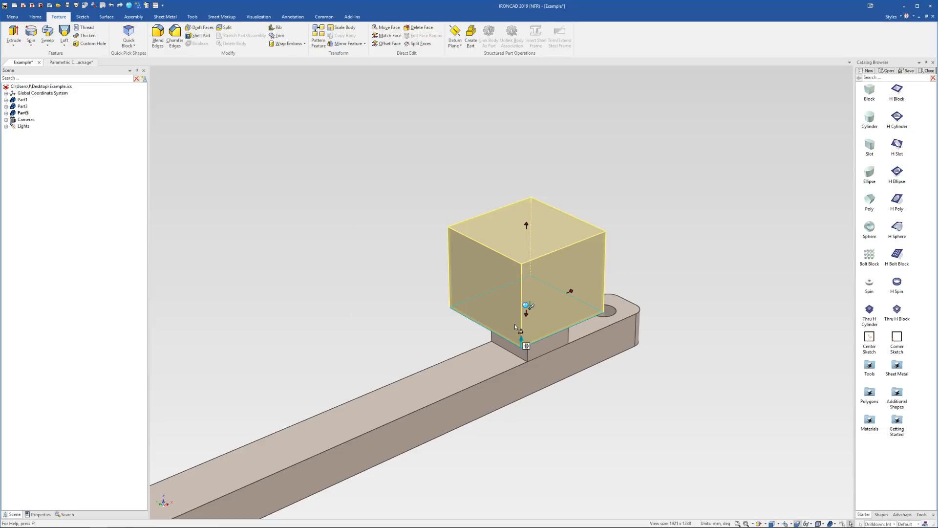
Step: Switch the upper block to its sizebox handles and stretch it along the beam to about 164 mm long
click(544, 283)
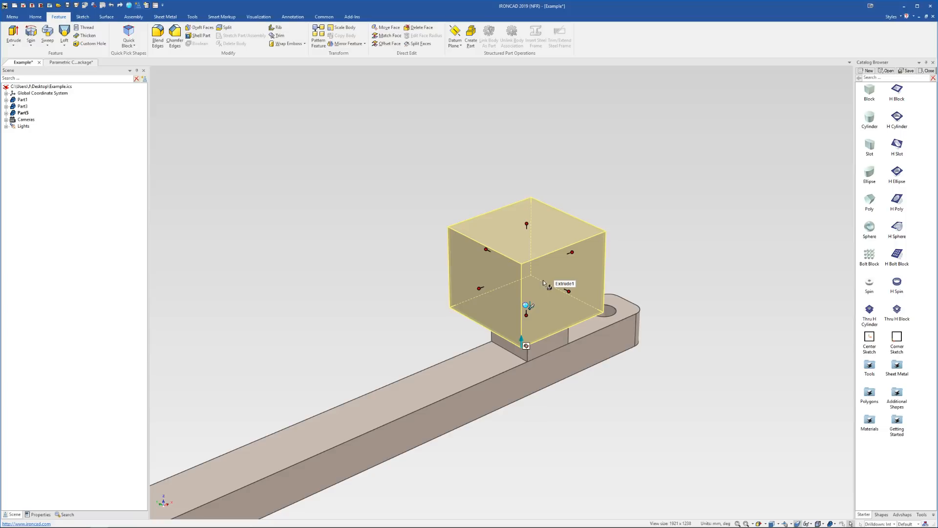
middle_drag(543, 282, 489, 287)
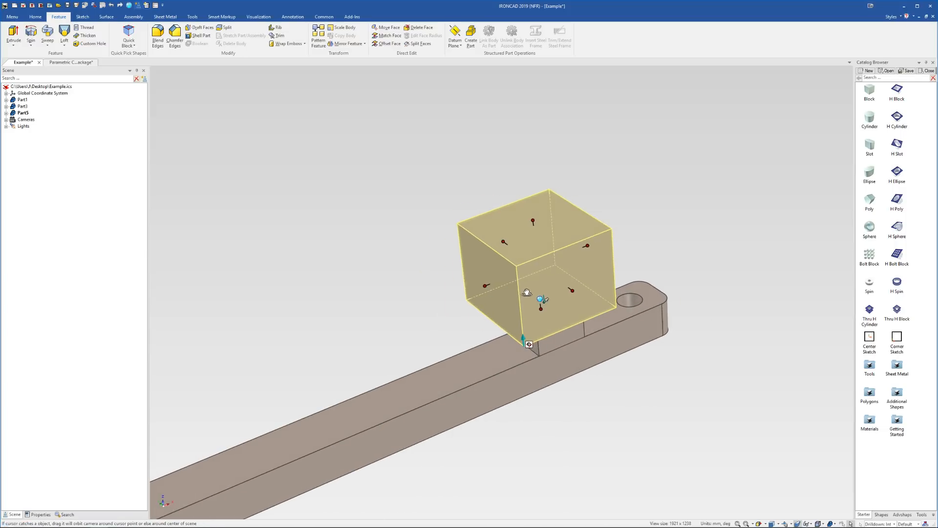
drag(489, 287, 373, 321)
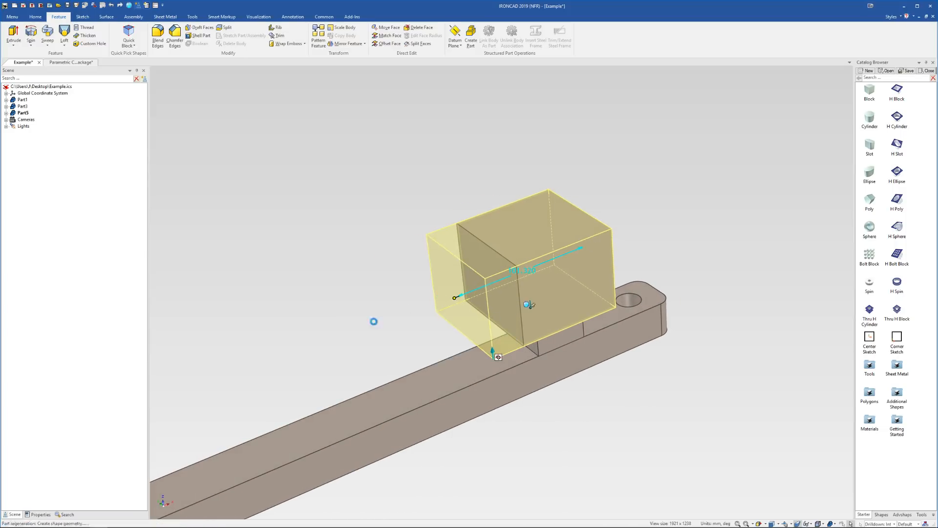
middle_drag(471, 313, 482, 294)
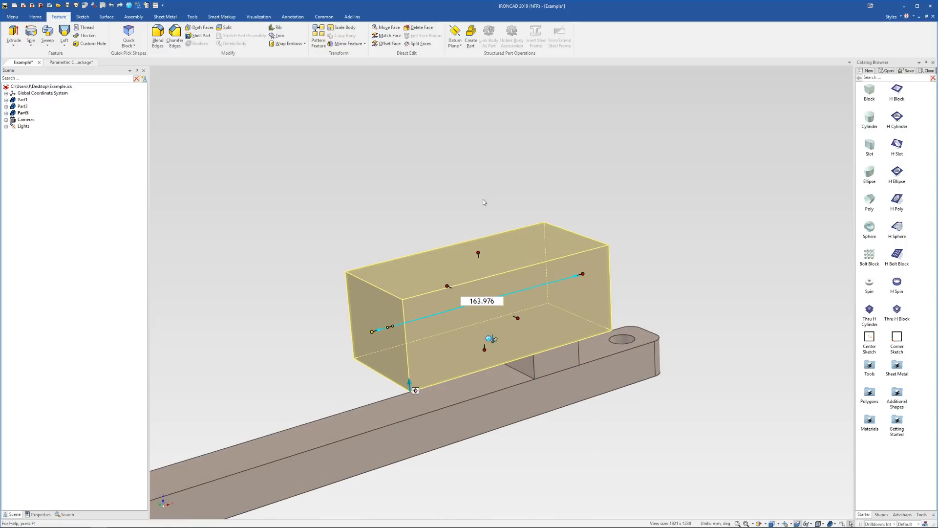
Step: Delete the stretched upper block from the beam scene
click(483, 200)
click(489, 286)
key(Delete)
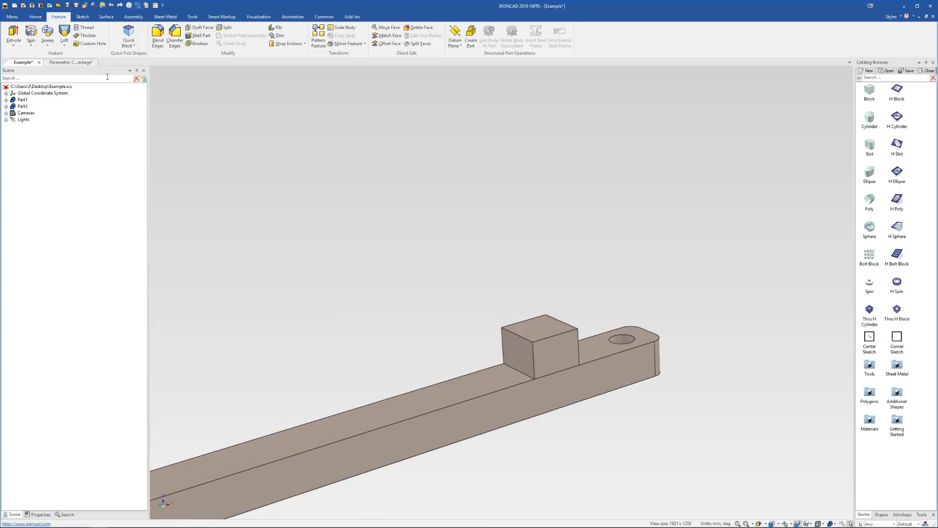
Step: Switch to the Parametric Cardboard Package document and select the long and the short crate in turn to show their sizebox handles
click(71, 62)
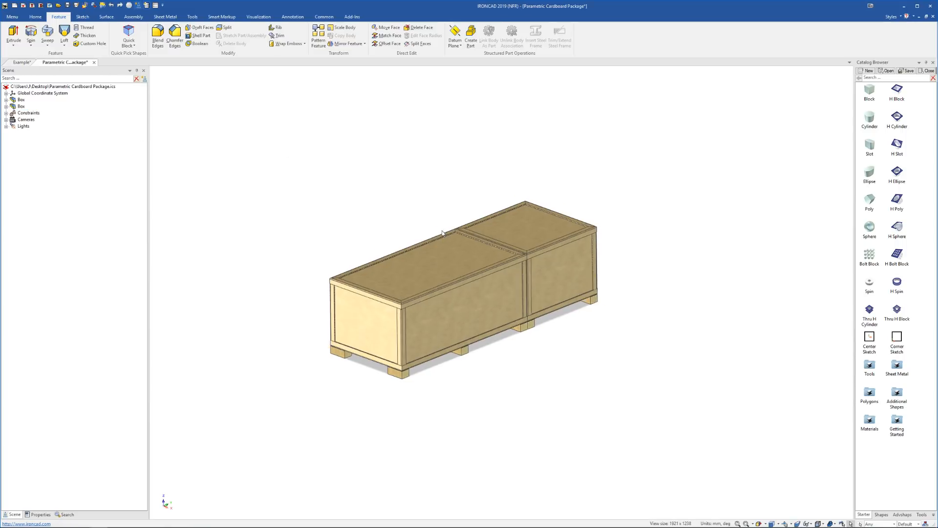
scroll(442, 231, down, 5)
scroll(518, 277, up, 7)
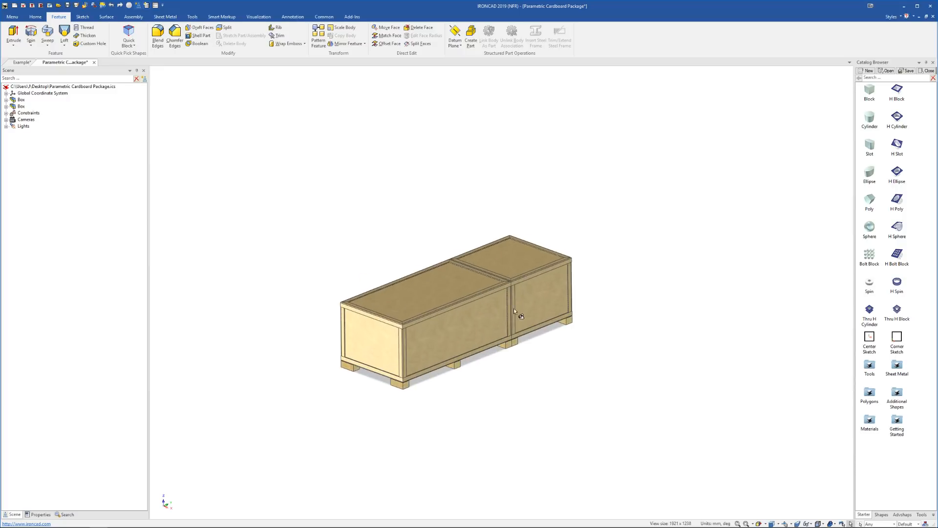
click(479, 317)
mouse_move(403, 327)
middle_down()
mouse_move(505, 310)
mouse_move(479, 295)
mouse_move(412, 327)
middle_up()
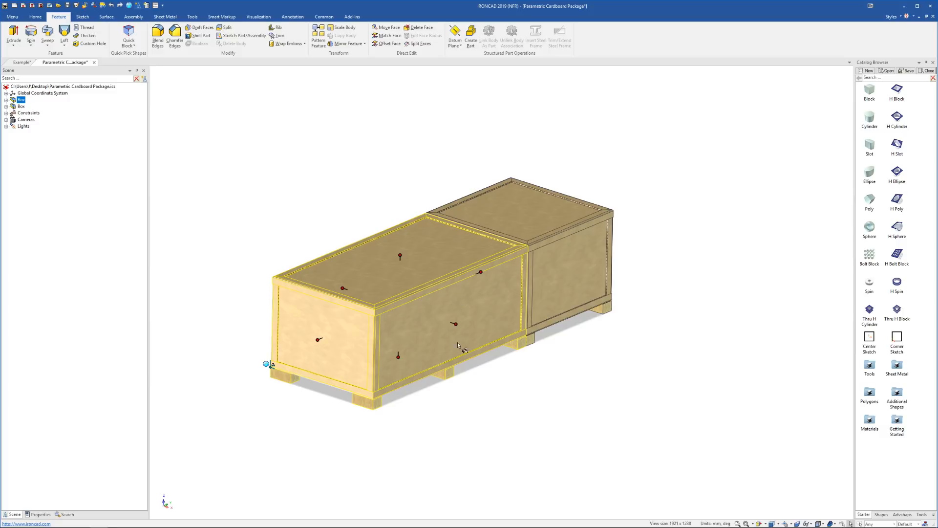
scroll(457, 343, down, 2)
click(533, 286)
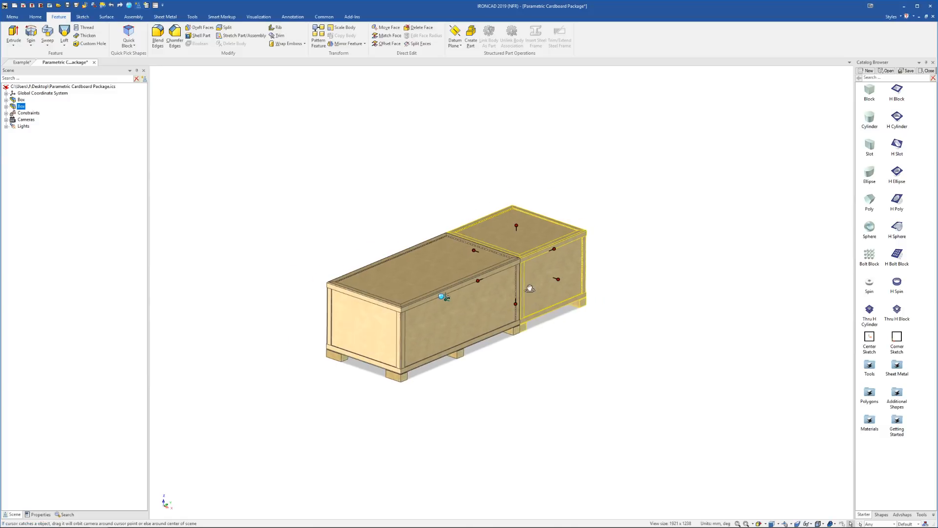
Step: Use the TriBall to move the longer crate along one axis, clear of the shorter crate
click(454, 307)
key(F10)
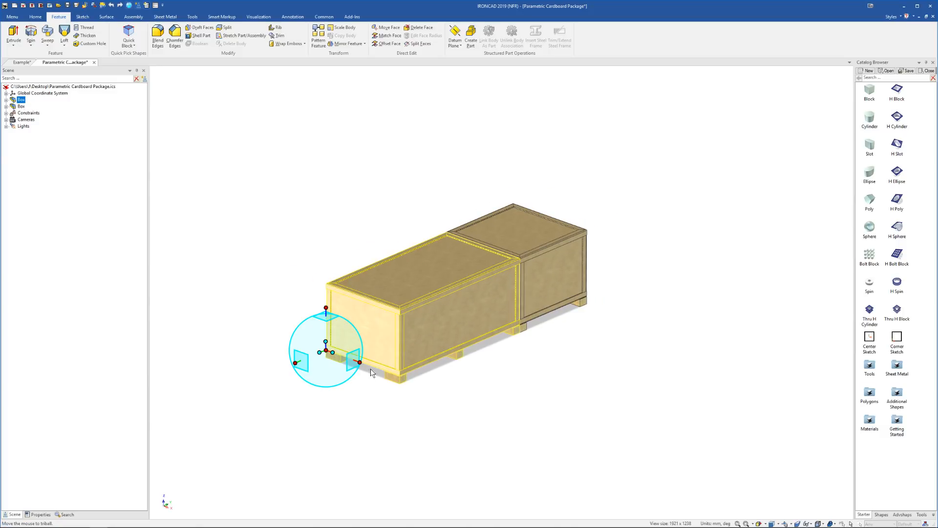
drag(359, 363, 238, 318)
key(F10)
click(373, 398)
scroll(335, 371, down, 2)
scroll(412, 266, up, 2)
shift+middle_drag(207, 257, 599, 265)
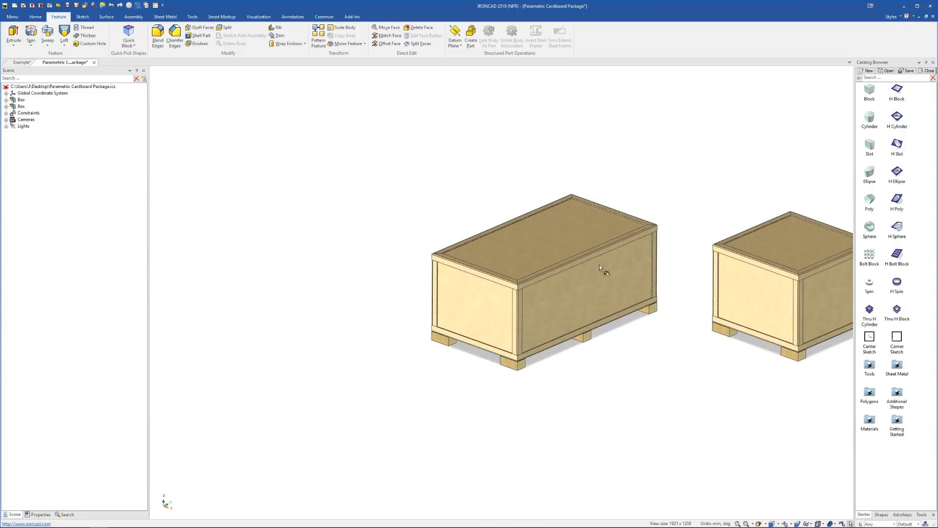
Step: Examine the sizebox settings in the shorter crate's assembly properties and its handles in the scene
click(653, 284)
right_click(653, 284)
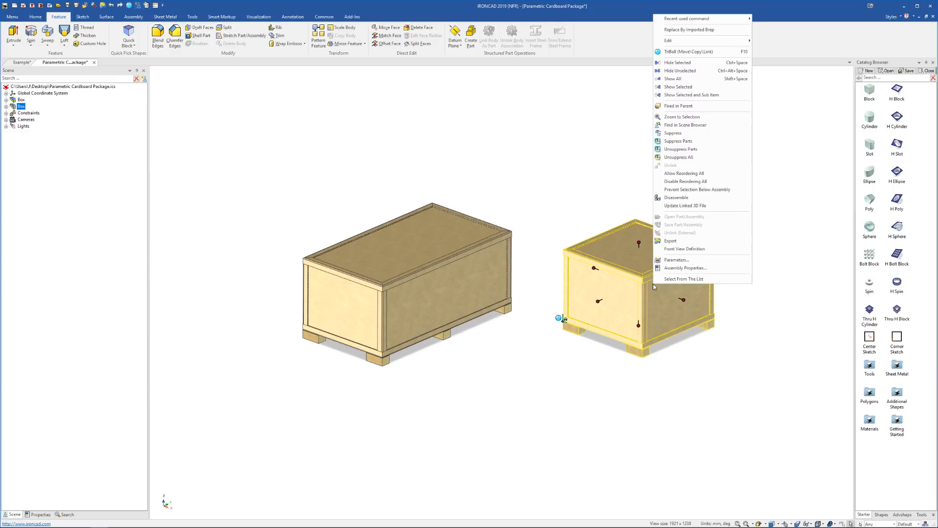
click(675, 269)
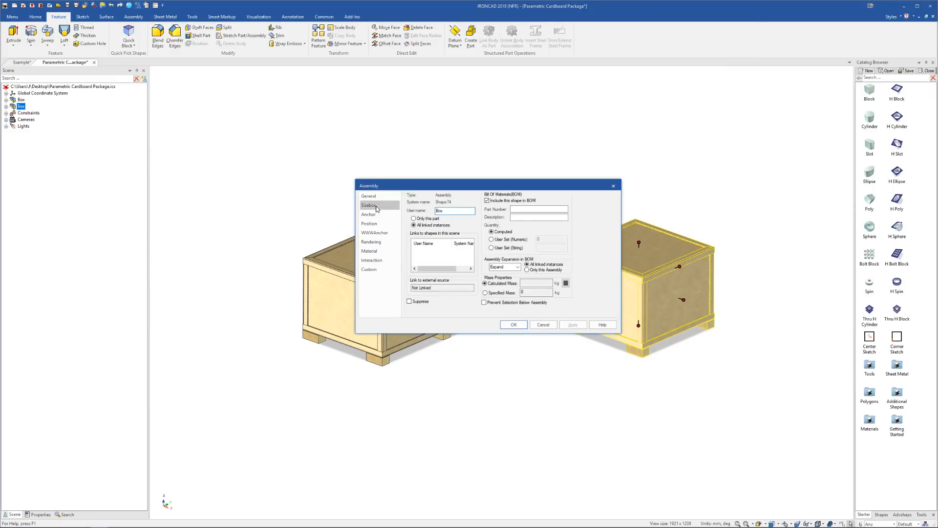
click(368, 205)
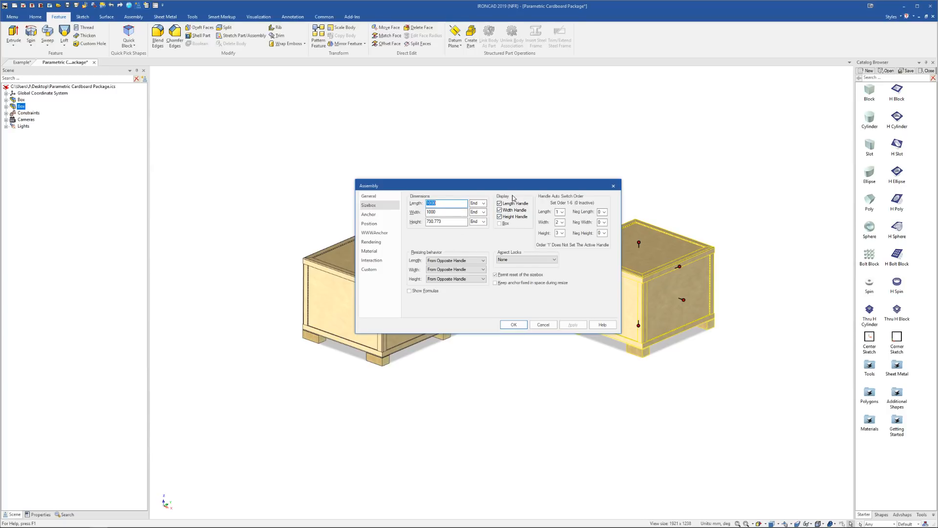
click(614, 186)
scroll(560, 309, up, 3)
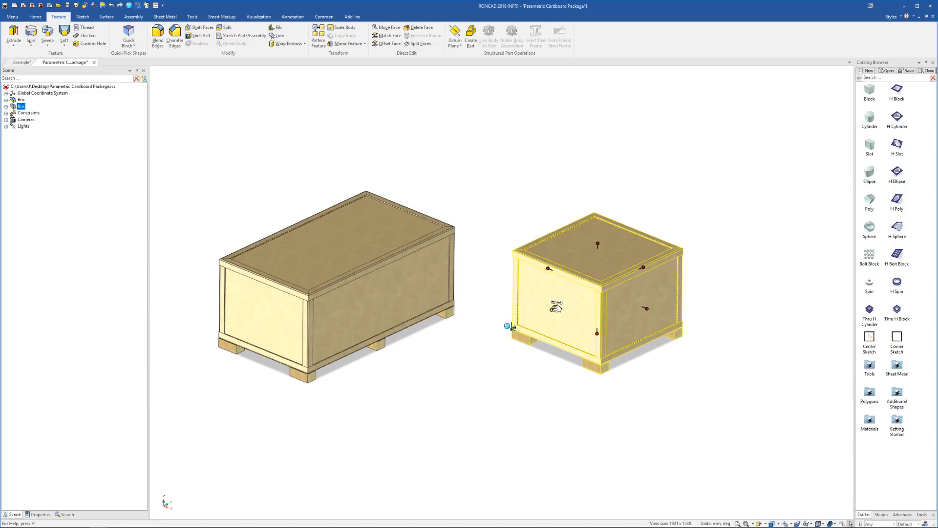
scroll(585, 280, up, 1)
drag(558, 277, 531, 317)
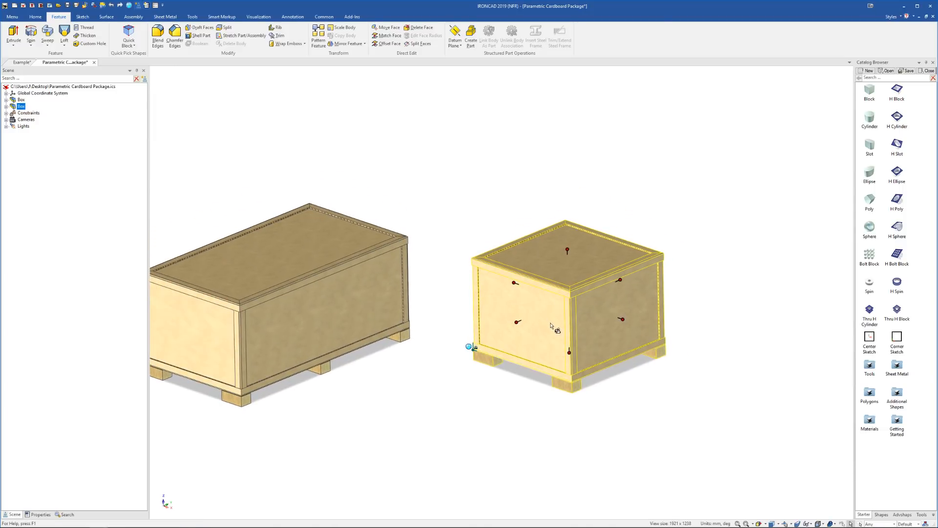
scroll(553, 332, down, 3)
Step: Delete the shorter crate and select the longer one
click(380, 317)
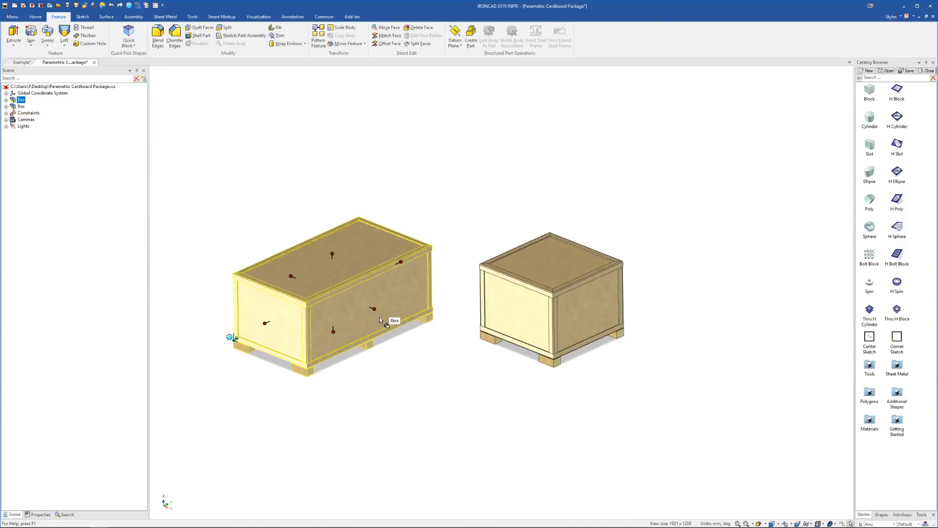
click(542, 313)
key(Delete)
click(397, 307)
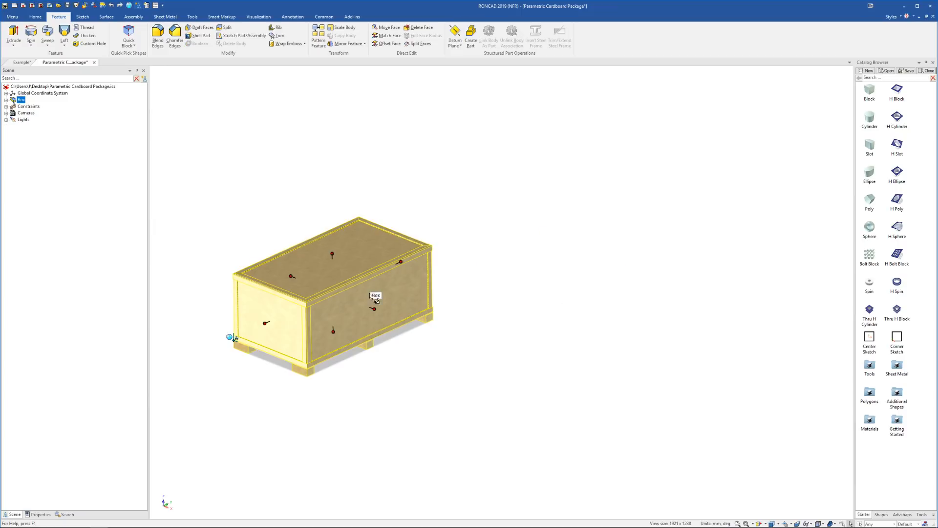
Step: Shorten the crate along its long side with its sizebox handle
drag(350, 294, 320, 318)
click(369, 384)
shift+middle_drag(243, 290, 340, 317)
scroll(340, 317, up, 2)
scroll(341, 317, up, 2)
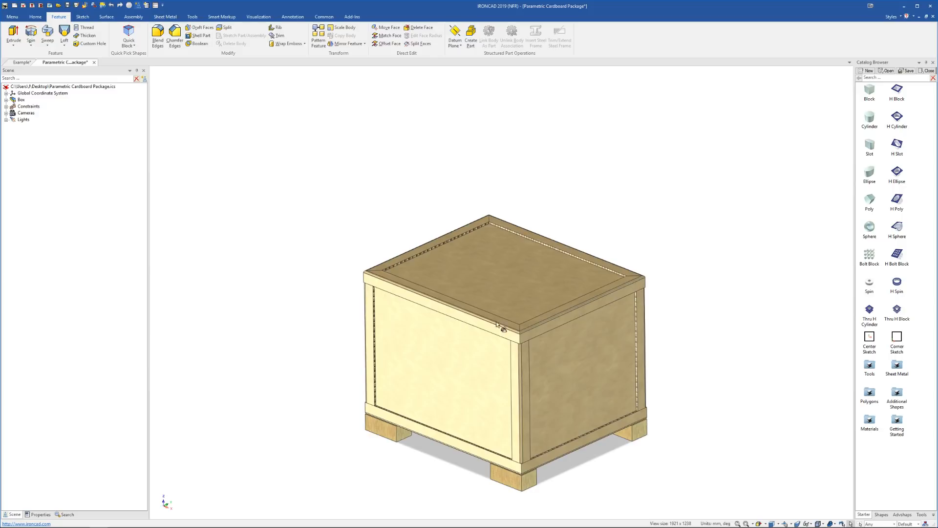
click(541, 320)
click(589, 218)
Step: Expand the Box assembly in the scene tree and activate the Corners configuration to inspect the corner frame
click(5, 100)
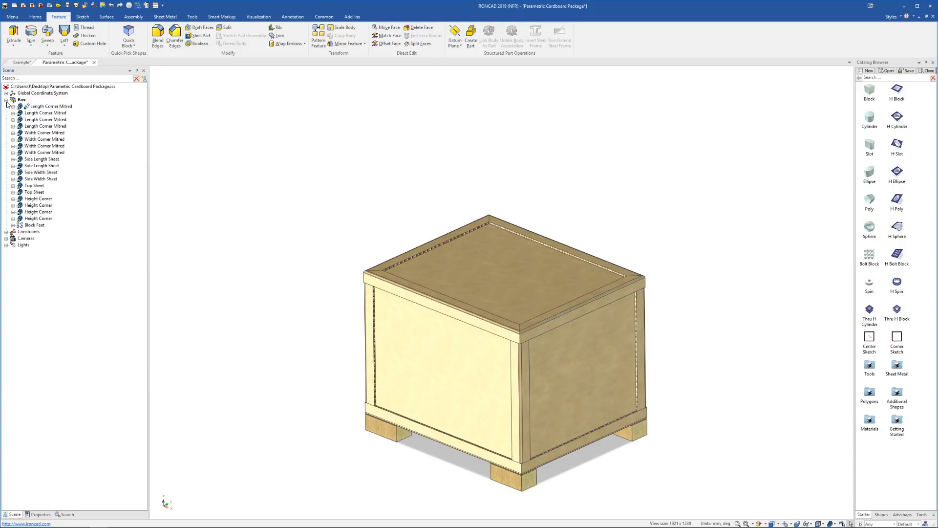
click(918, 523)
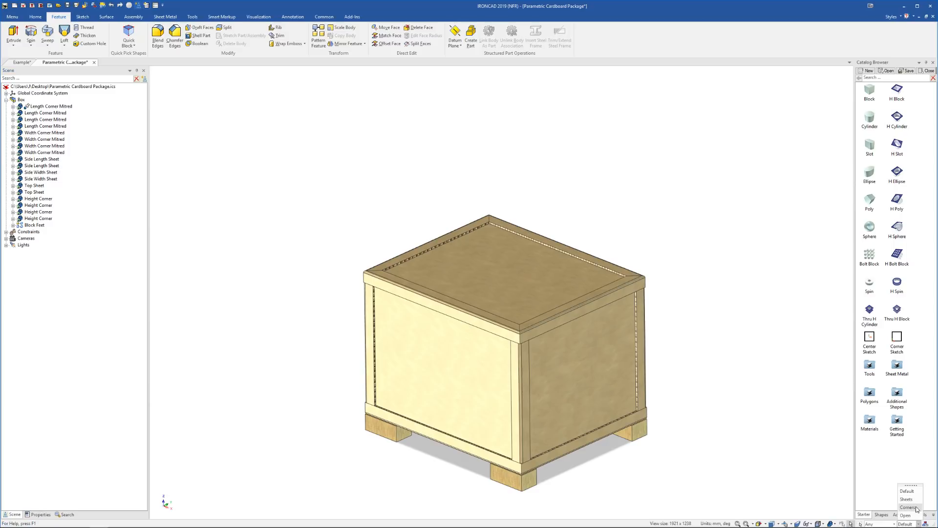
click(908, 507)
scroll(533, 283, up, 6)
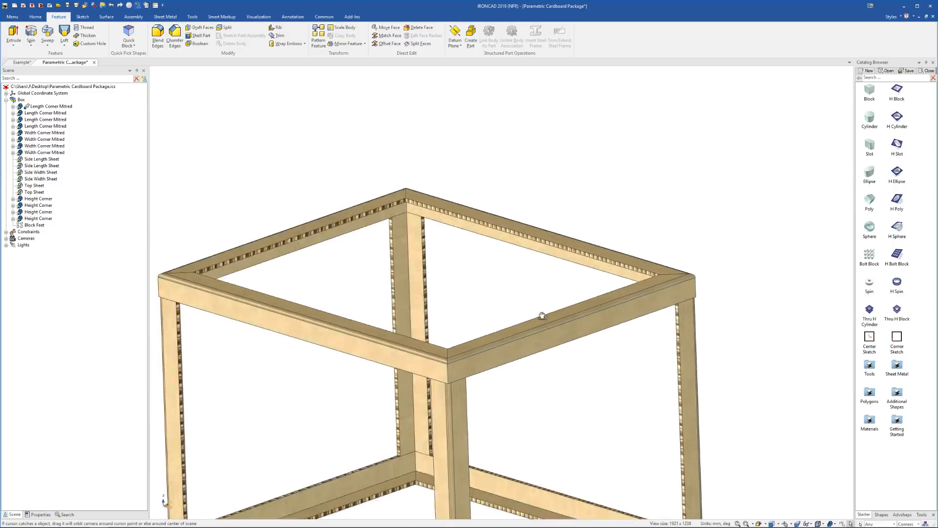
drag(543, 316, 625, 256)
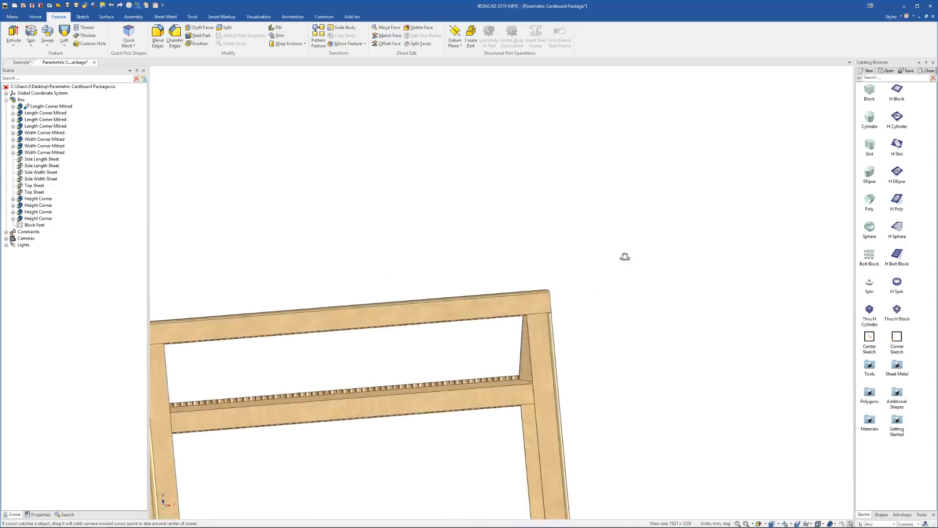
middle_drag(625, 257, 527, 342)
scroll(424, 330, down, 4)
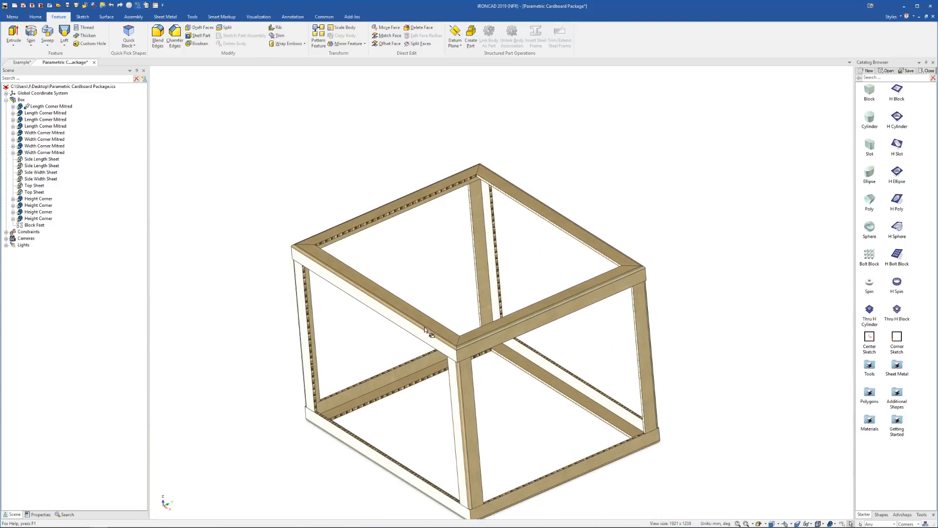
middle_drag(425, 331, 481, 338)
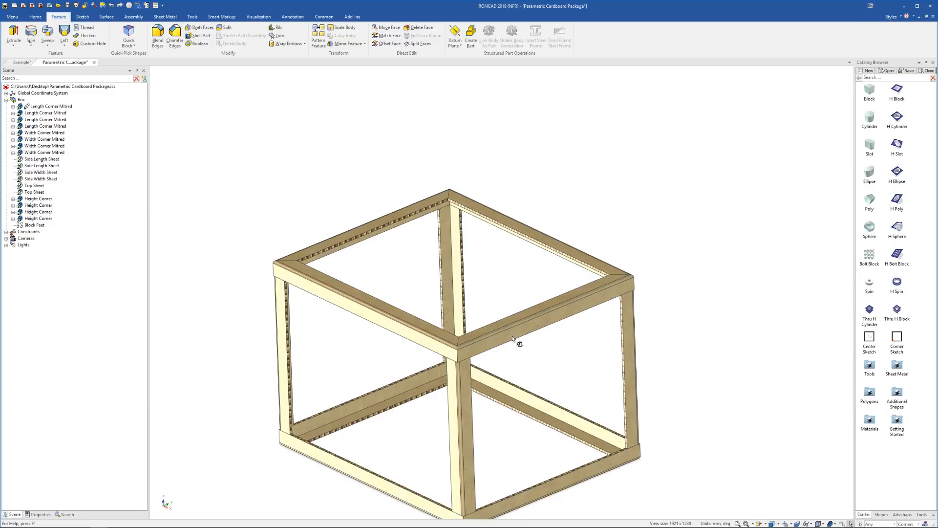
Step: Activate the Sheets configuration to inspect only the crate's sheets
click(918, 524)
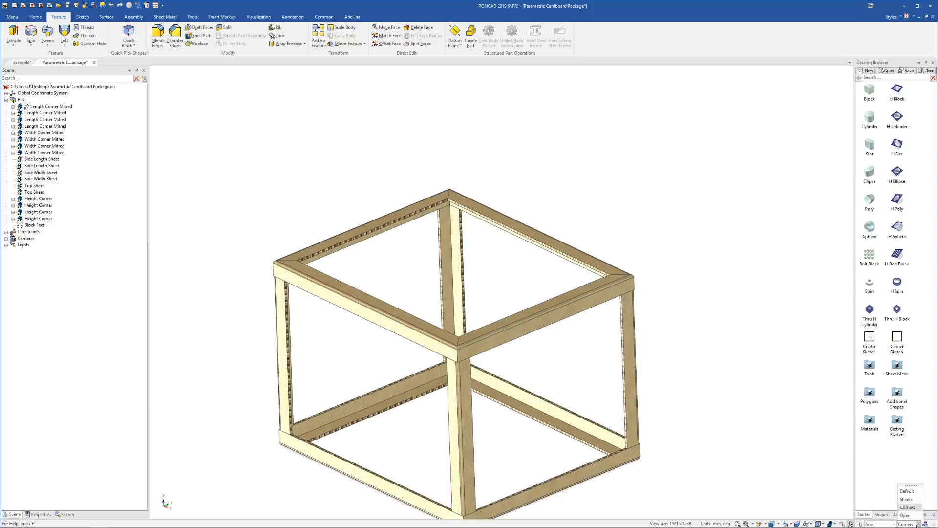
click(906, 499)
middle_drag(760, 451, 508, 386)
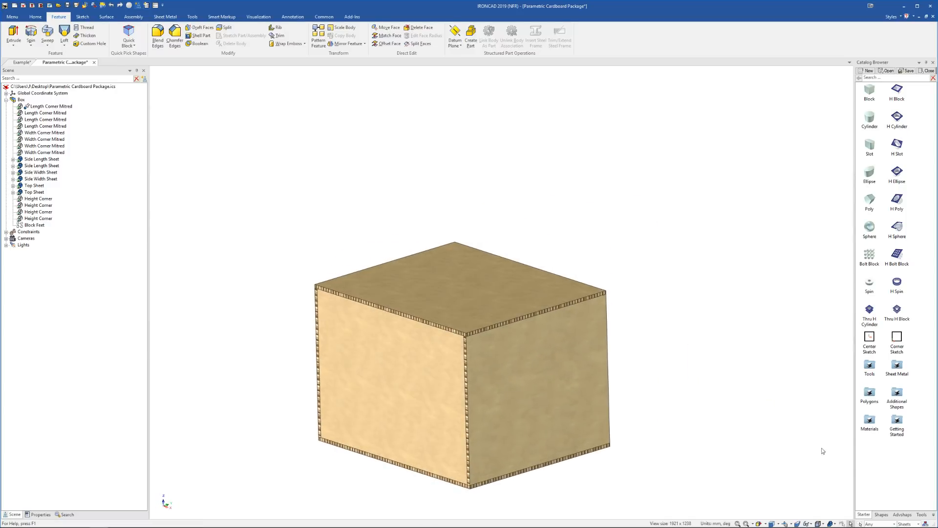
Step: Activate the Open configuration and examine the crate's interior and the cut corner profiles at its upper edges
click(913, 525)
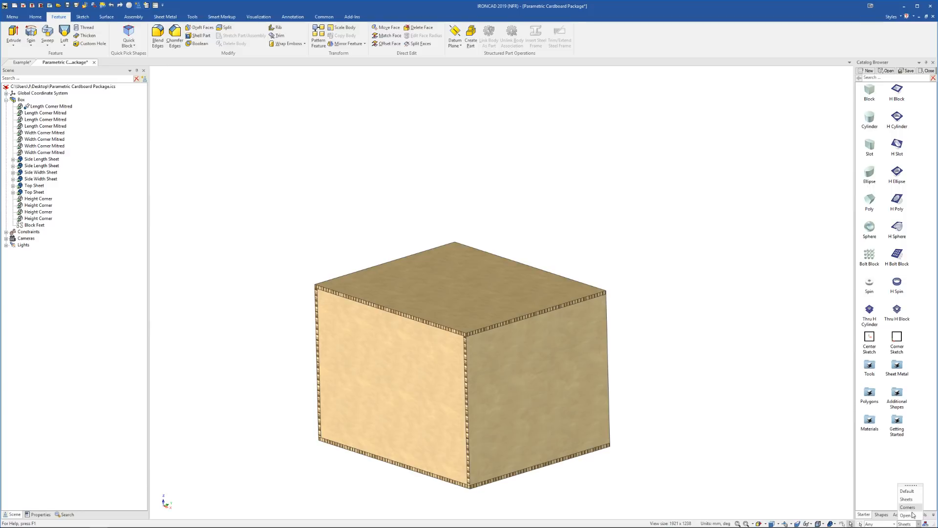
click(906, 515)
scroll(546, 311, up, 10)
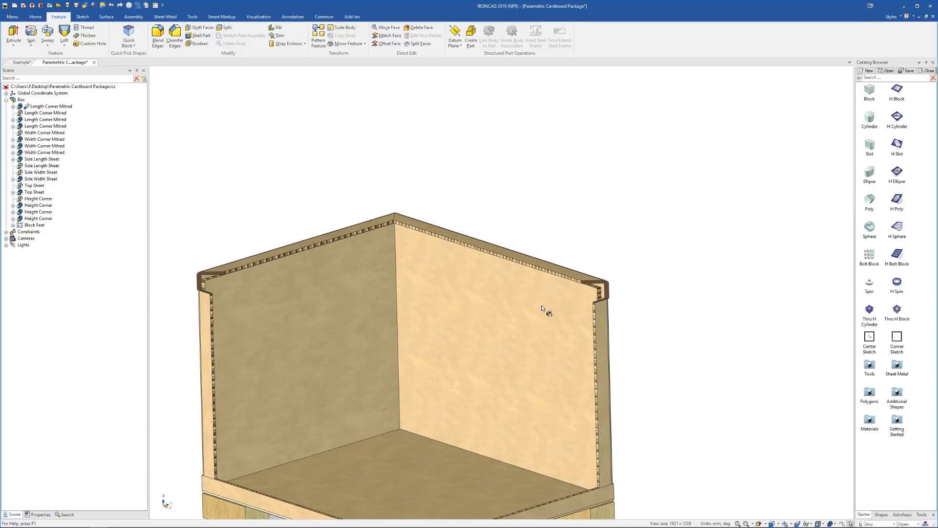
drag(469, 252, 524, 286)
middle_drag(524, 287, 546, 320)
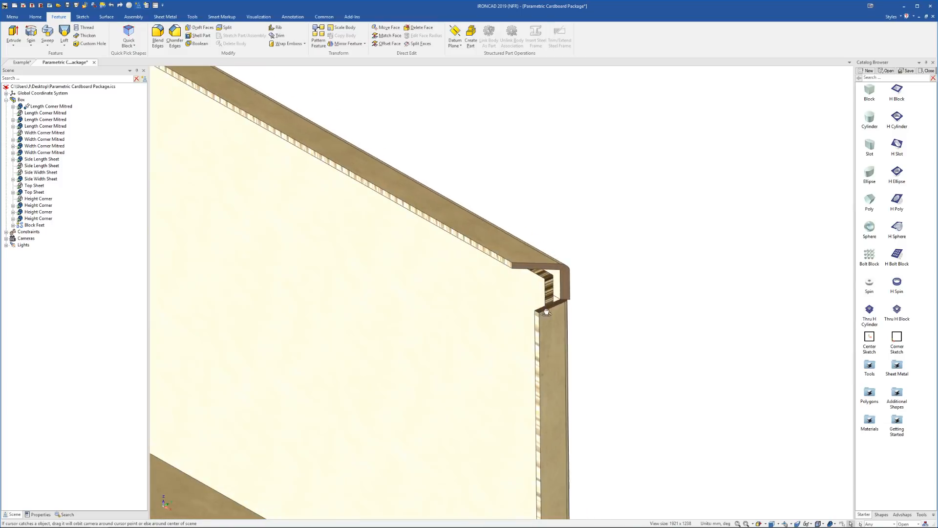
scroll(547, 326, down, 9)
scroll(324, 269, up, 3)
scroll(323, 269, up, 3)
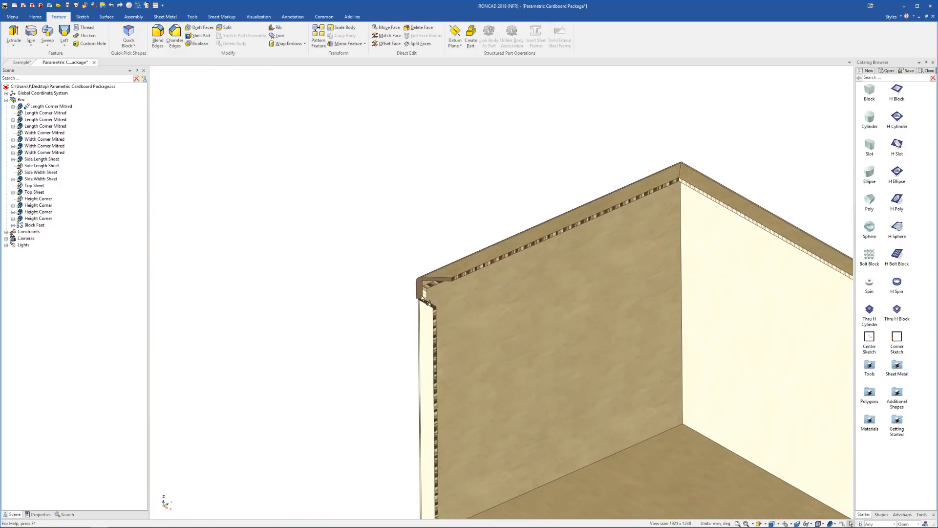
drag(442, 314, 586, 349)
middle_drag(621, 376, 551, 317)
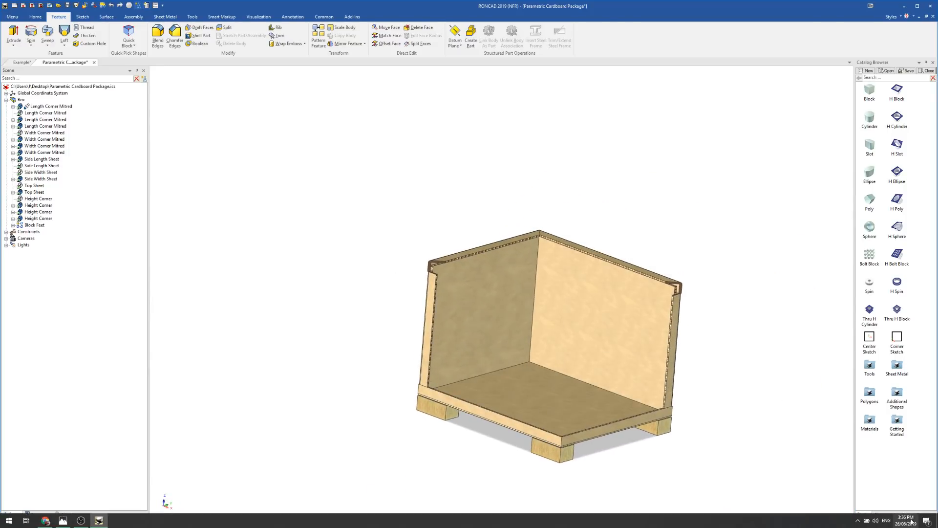
Step: Restore the Default configuration of the crate
click(911, 523)
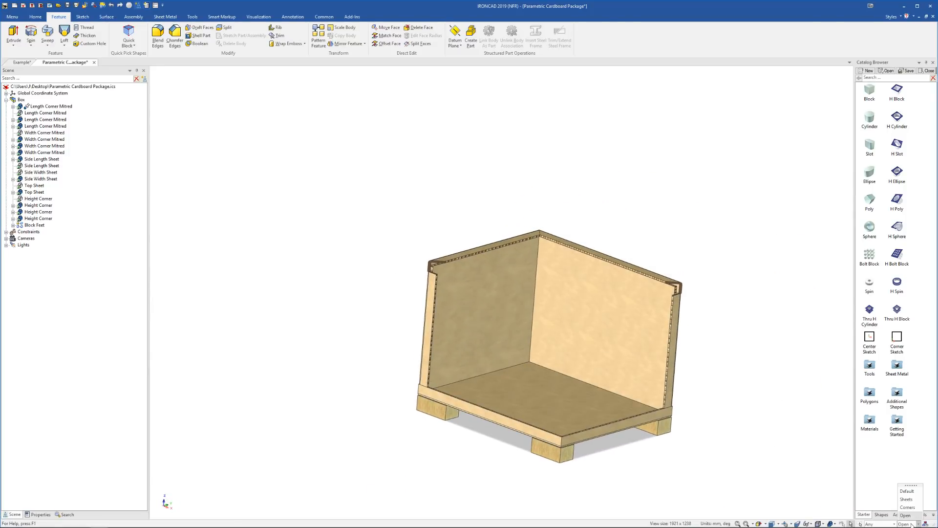
click(913, 491)
middle_drag(558, 333, 441, 229)
Step: Stretch the crate along its block-foot side with the end sizebox handle, first to about 1881 mm and then further
click(545, 336)
drag(545, 285, 720, 339)
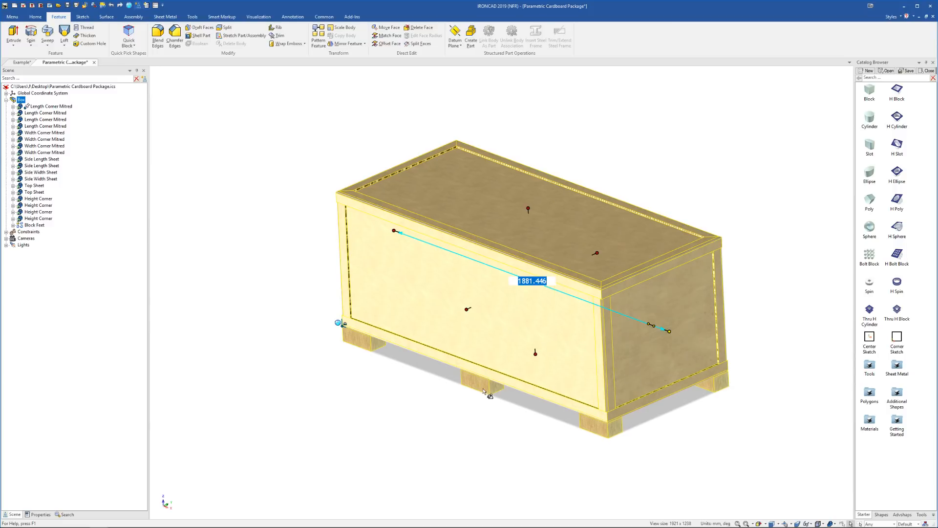
click(514, 412)
scroll(549, 405, down, 3)
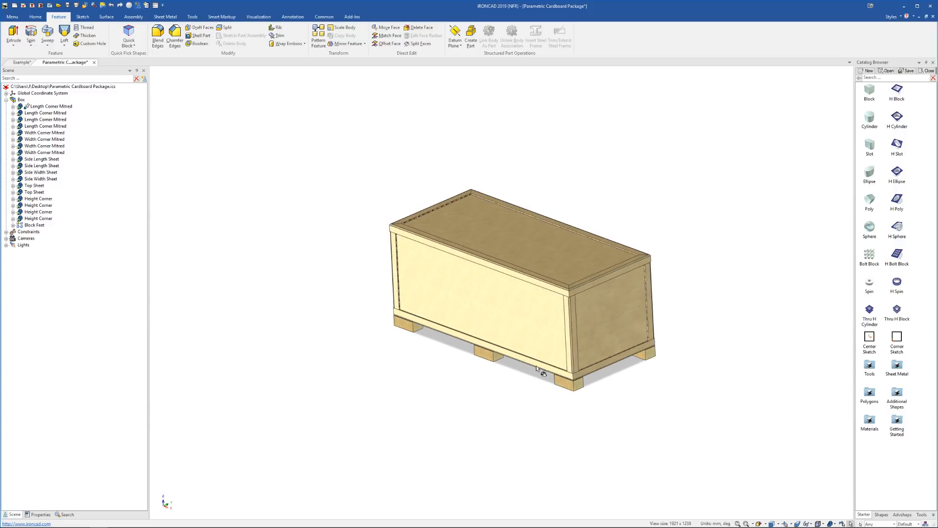
middle_drag(545, 374, 547, 353)
click(534, 321)
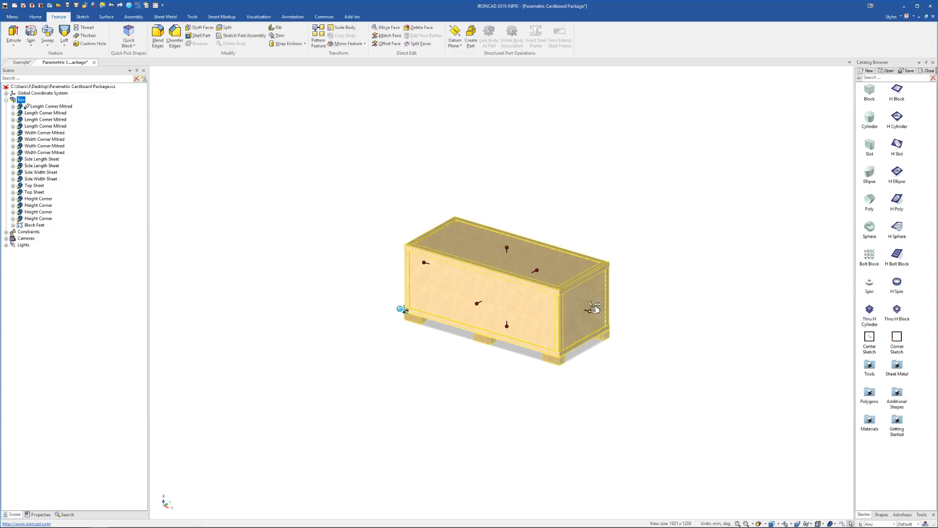
drag(590, 311, 706, 343)
click(763, 331)
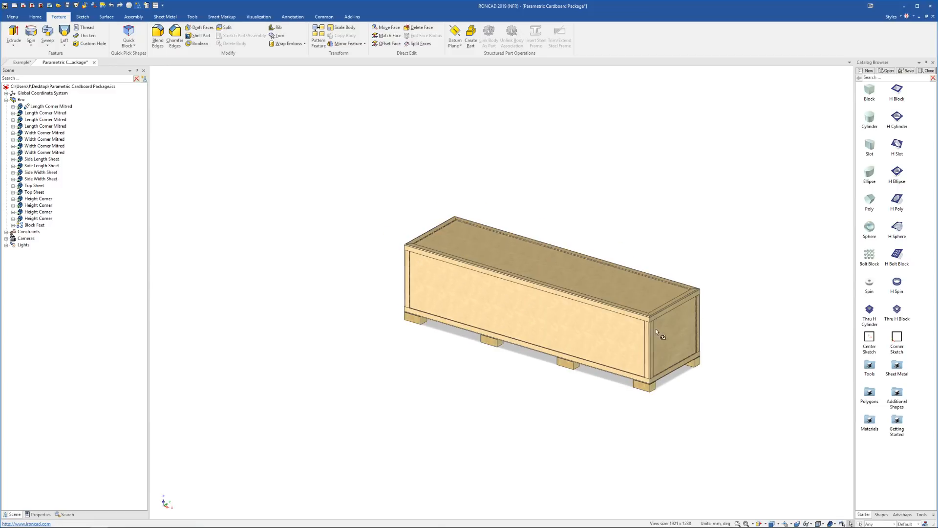
Step: Resize the crate with the same end sizebox handle and set its long dimension to 1500 mm
click(649, 336)
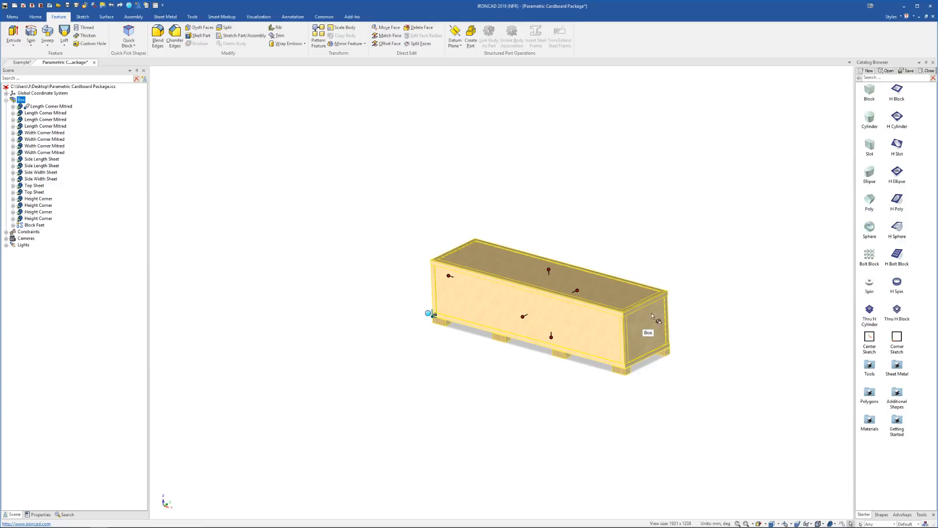
drag(655, 320, 785, 360)
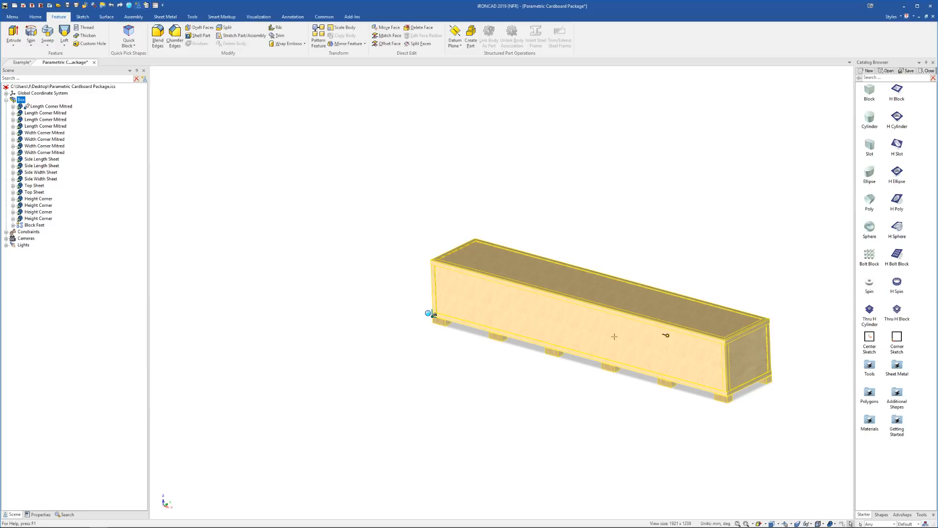
key(ctrl+z)
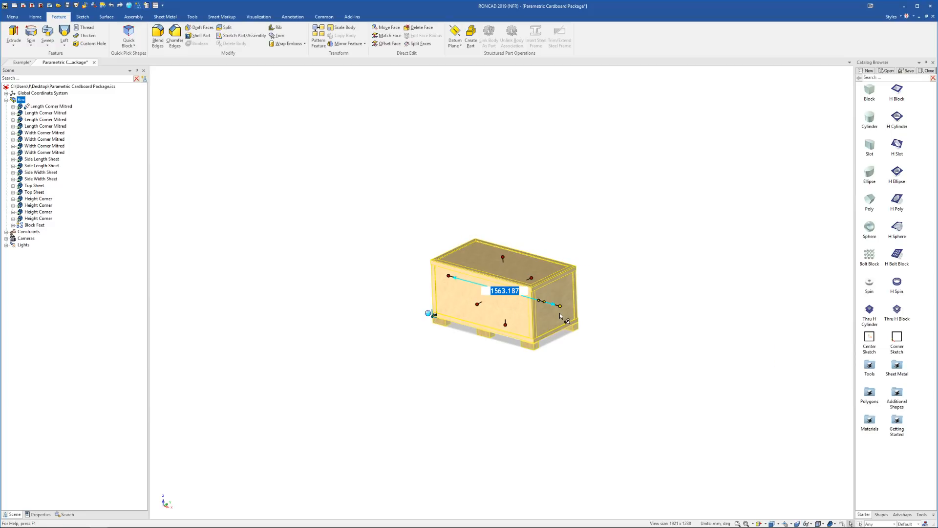
text(1500)
key(Tab)
click(600, 260)
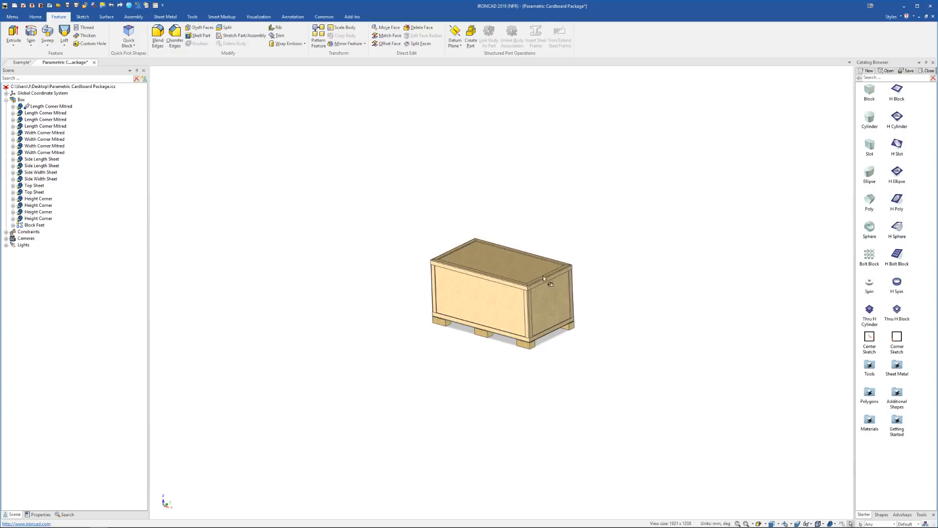
Step: Examine the expressions linking the crate's parts to its sizebox in the Parameter Table, showing all parameters below the scene
scroll(512, 284, up, 5)
middle_drag(506, 308, 467, 329)
right_click(431, 391)
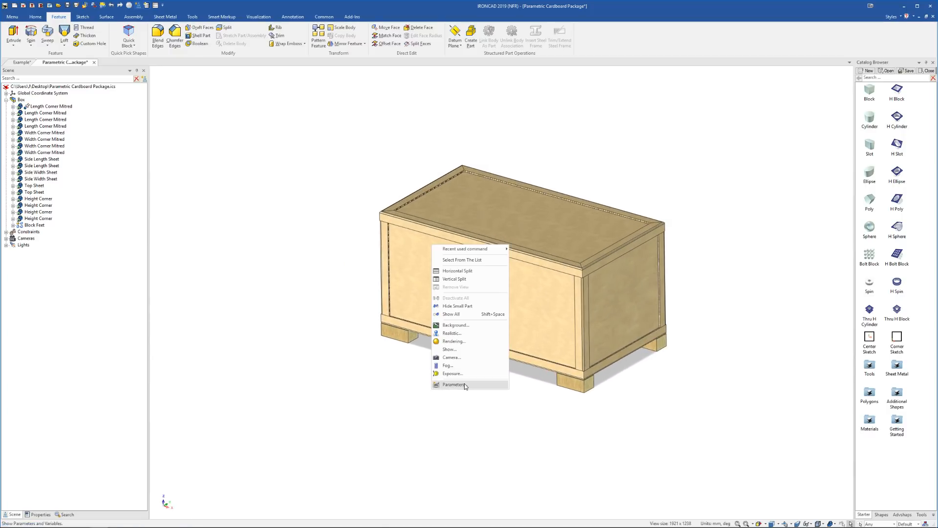
click(464, 384)
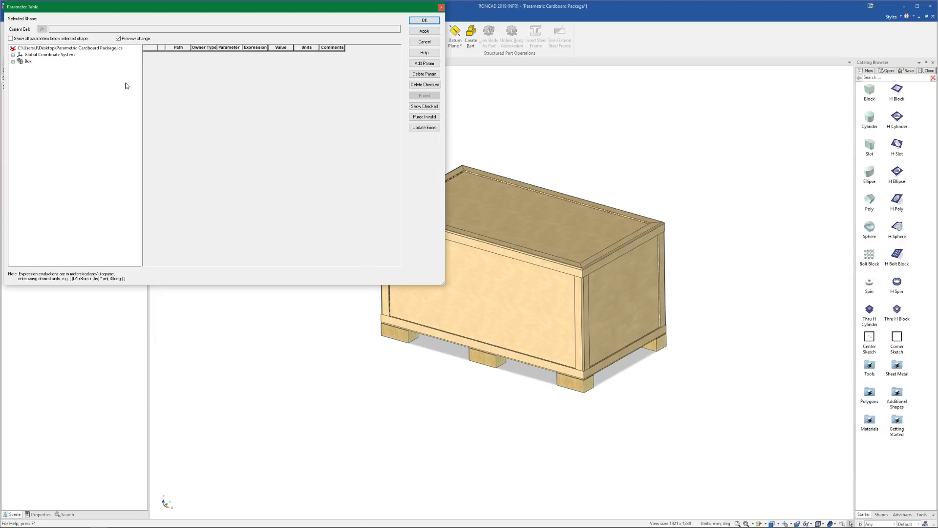
click(65, 48)
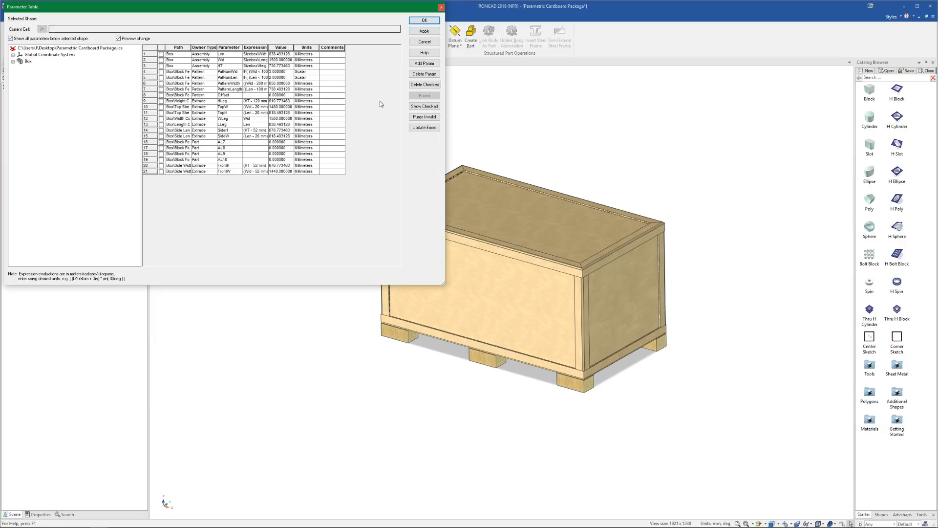
drag(268, 47, 368, 48)
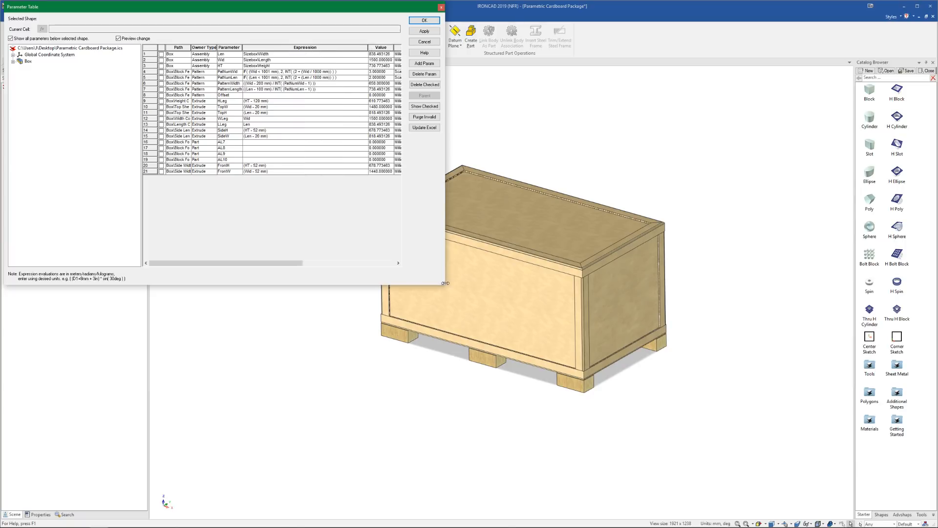
drag(446, 283, 555, 283)
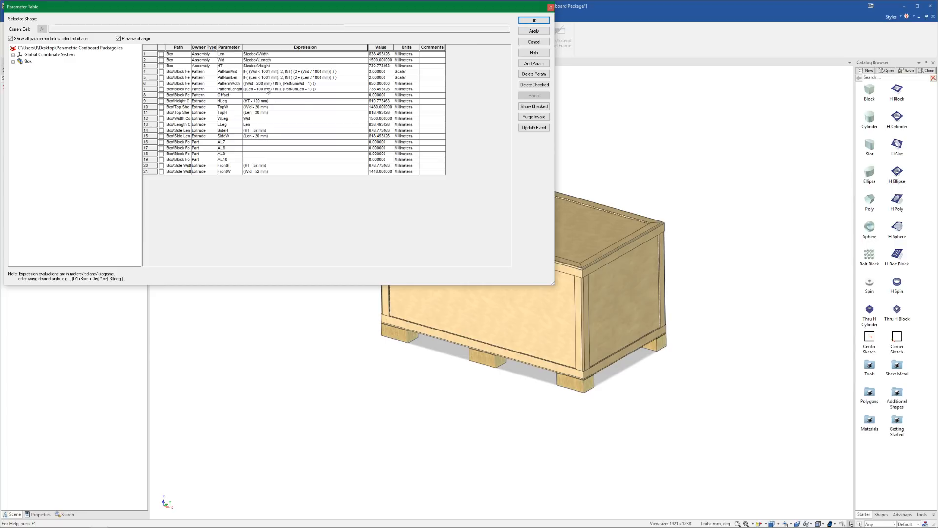
click(551, 7)
Step: Drill down to the block shape of the upper front Width Corner Mitred part and check its length at its handle
click(537, 266)
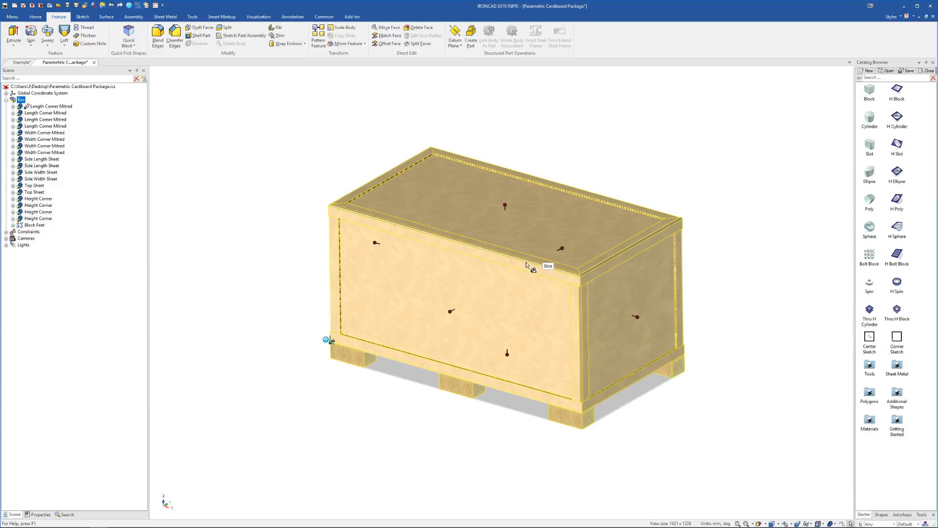
click(526, 265)
click(520, 262)
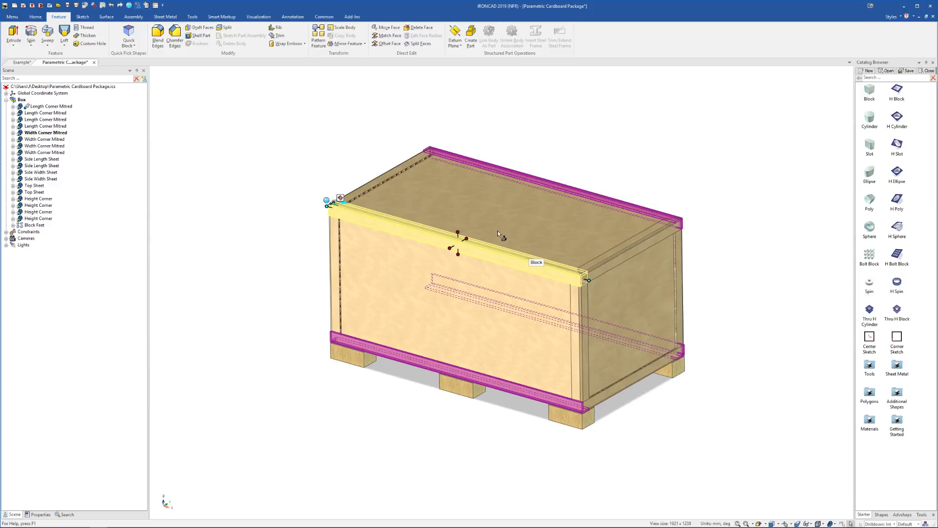
click(594, 278)
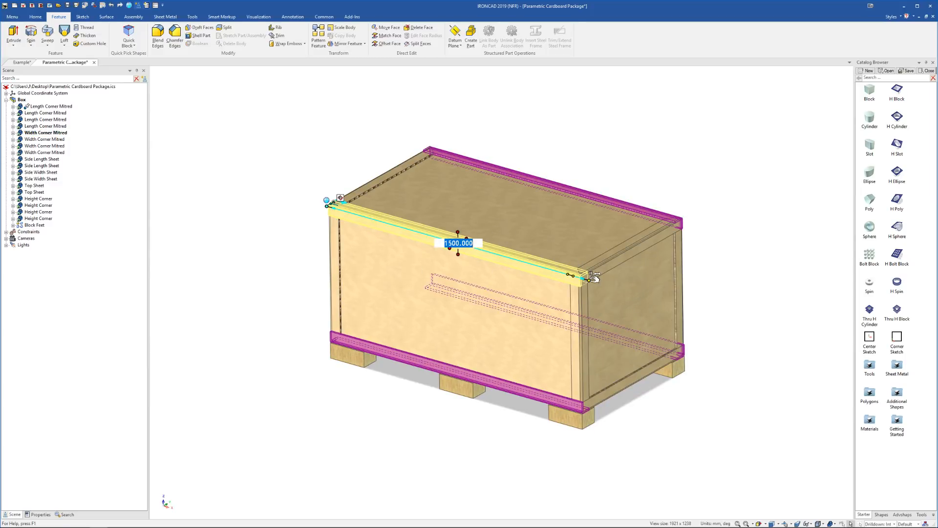
click(727, 283)
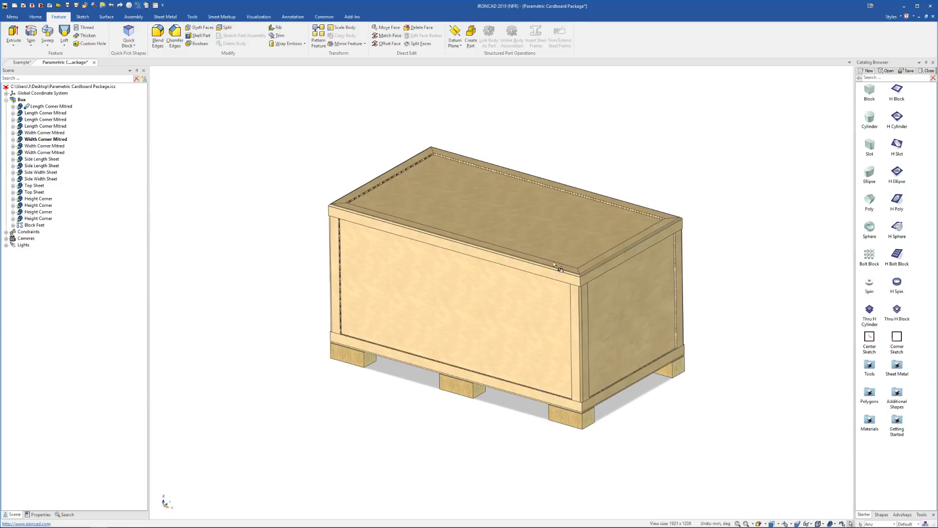
Step: Shrink the crate with its end sizebox handle and set that dimension to 100 mm
click(548, 257)
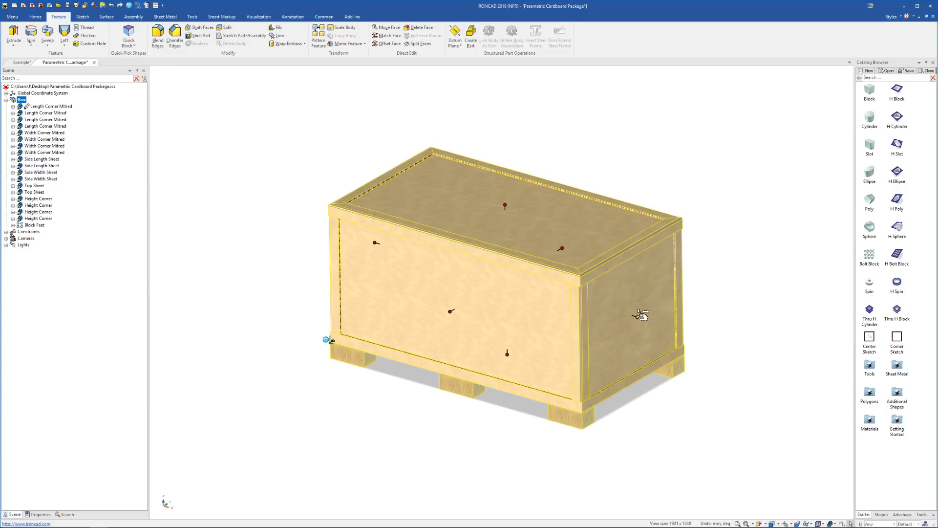
drag(637, 316, 536, 295)
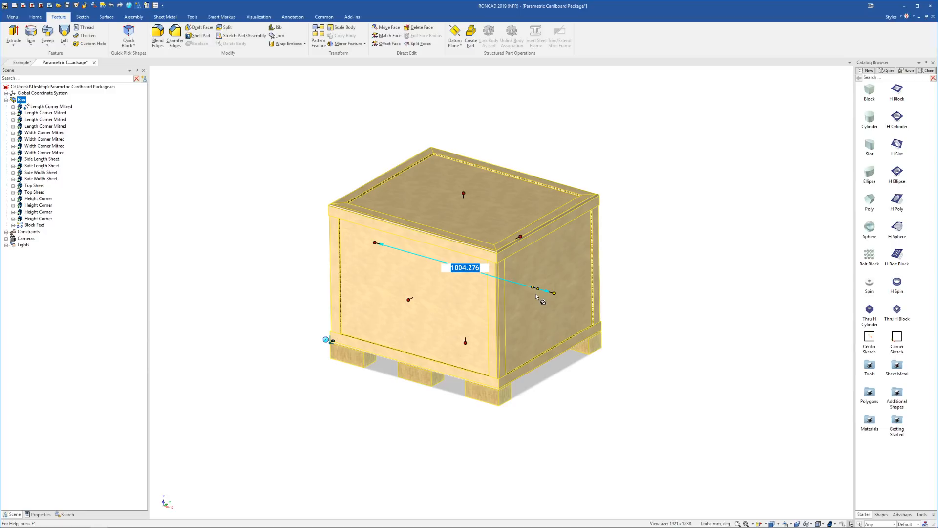
text(100)
key(Tab)
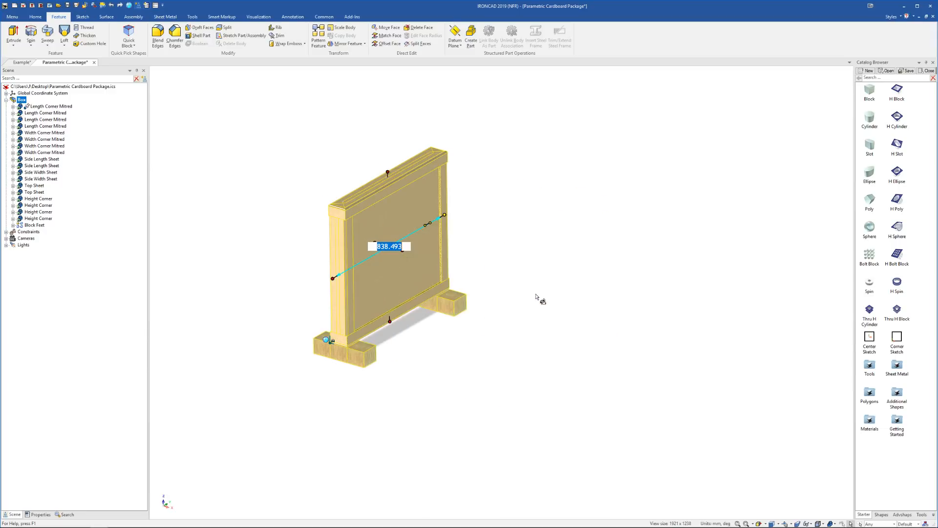
Step: Widen the crate with its front side sizebox handle and set that dimension to 700 mm
drag(403, 251, 480, 269)
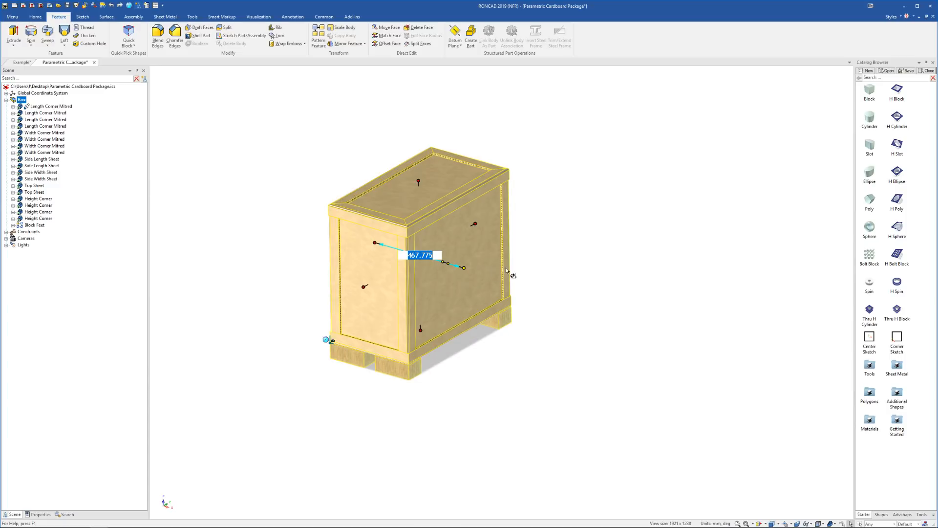
text(700)
key(Tab)
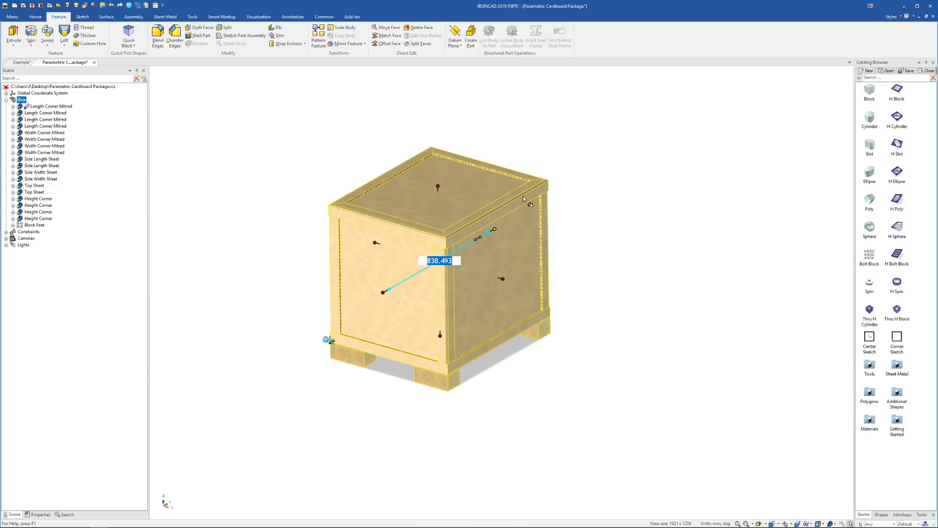
click(579, 168)
scroll(465, 212, up, 2)
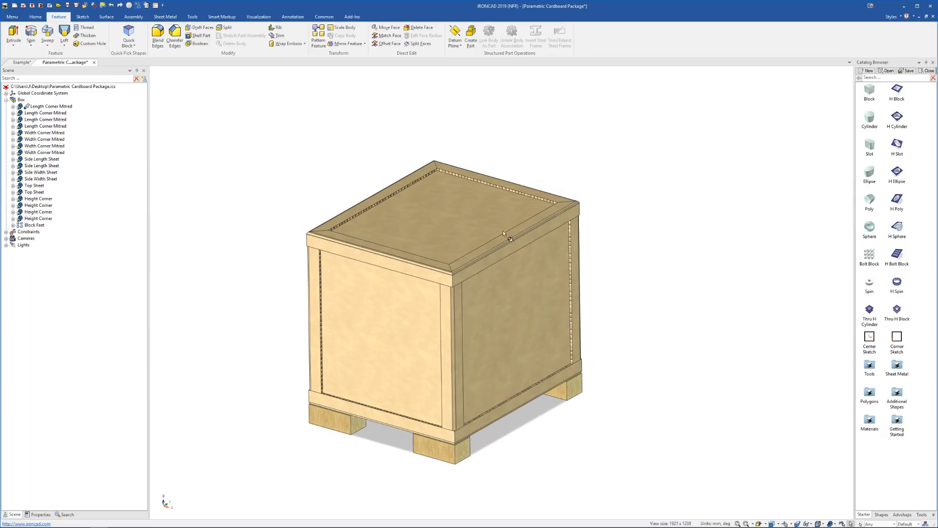
scroll(438, 370, down, 1)
scroll(438, 369, up, 2)
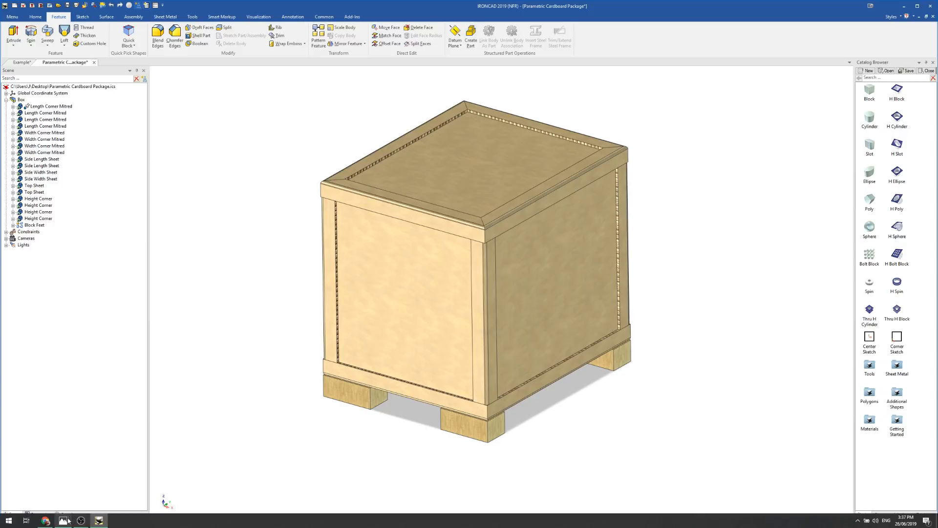
Step: Switch to Photos to review the Tips-&-Tricks-1.jpg overview image and return to IRONCAD
click(62, 520)
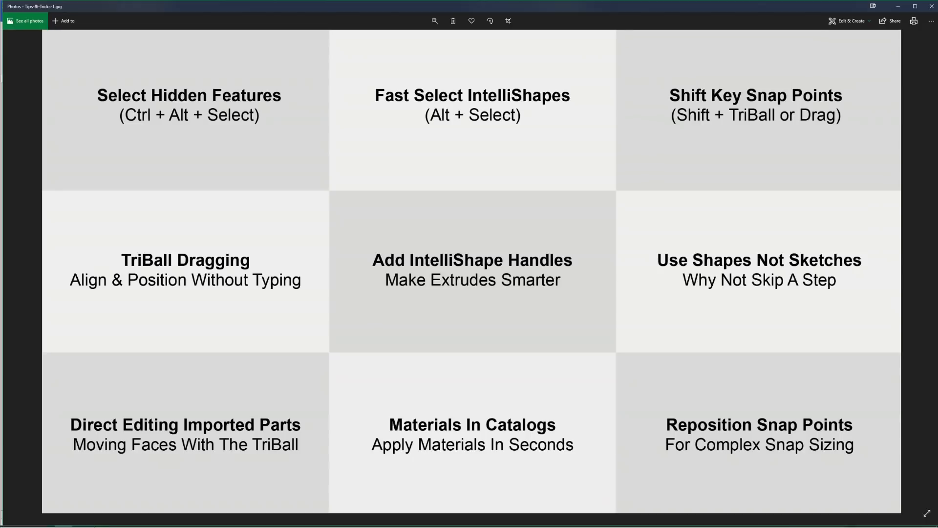
mouse_move(124, 523)
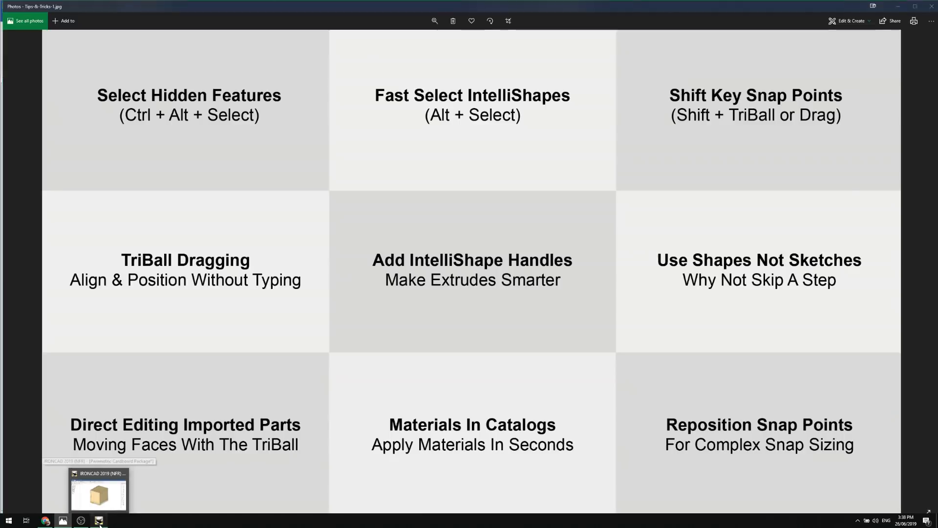
click(99, 521)
scroll(413, 276, down, 3)
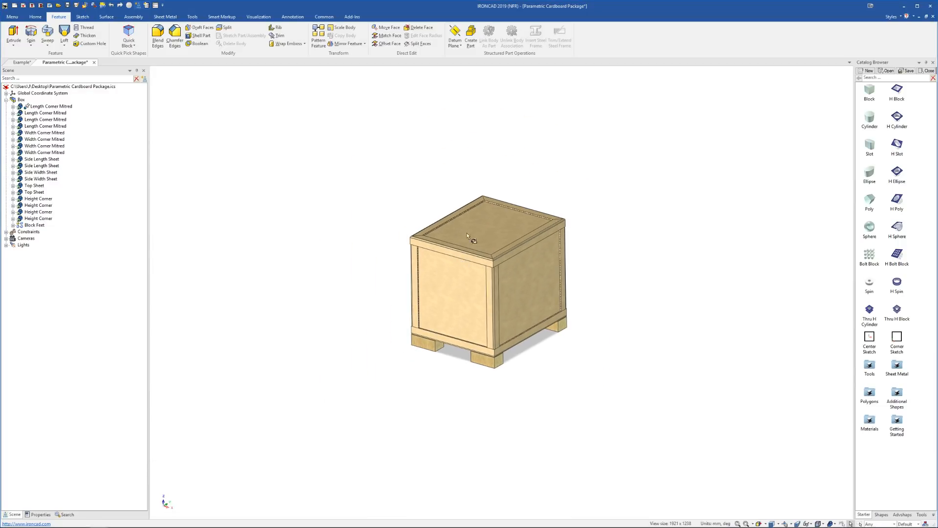
scroll(477, 221, up, 5)
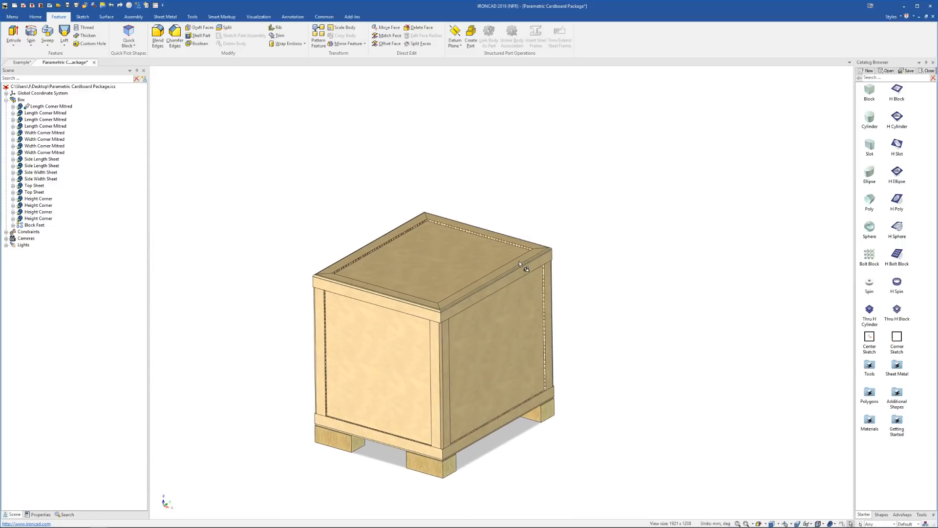
middle_drag(507, 273, 489, 299)
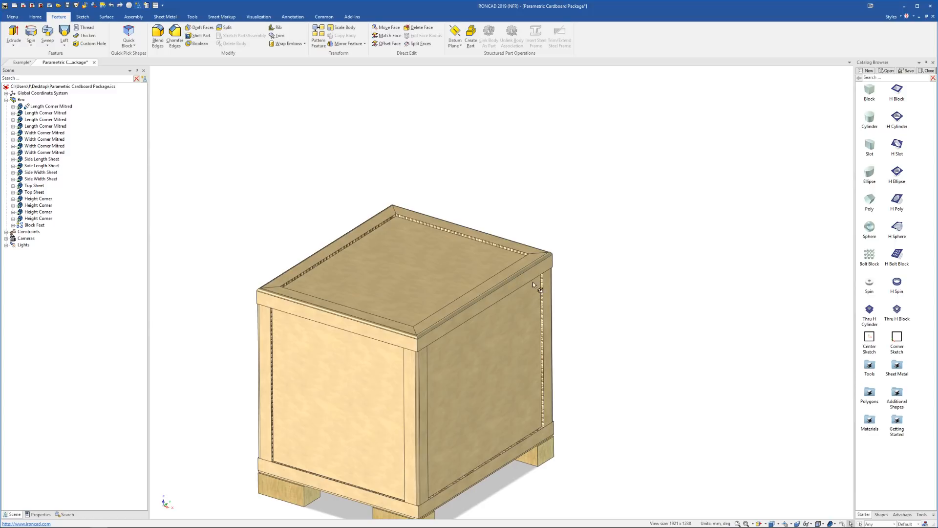
scroll(533, 282, down, 4)
scroll(464, 338, up, 2)
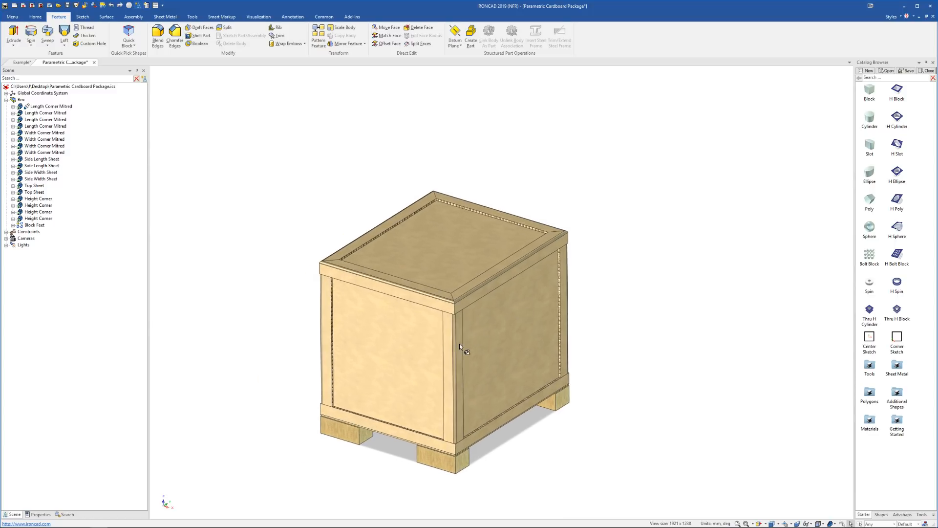
mouse_move(457, 323)
middle_down()
mouse_move(461, 337)
mouse_move(454, 326)
middle_up()
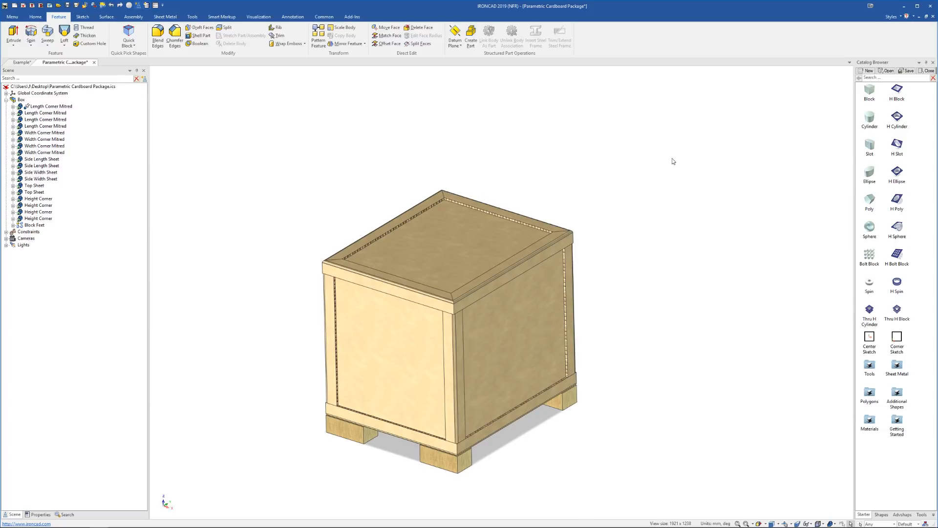
Step: In the Example scene, shorten the long bar's block shape by pulling its far end in to the small block on top
click(23, 63)
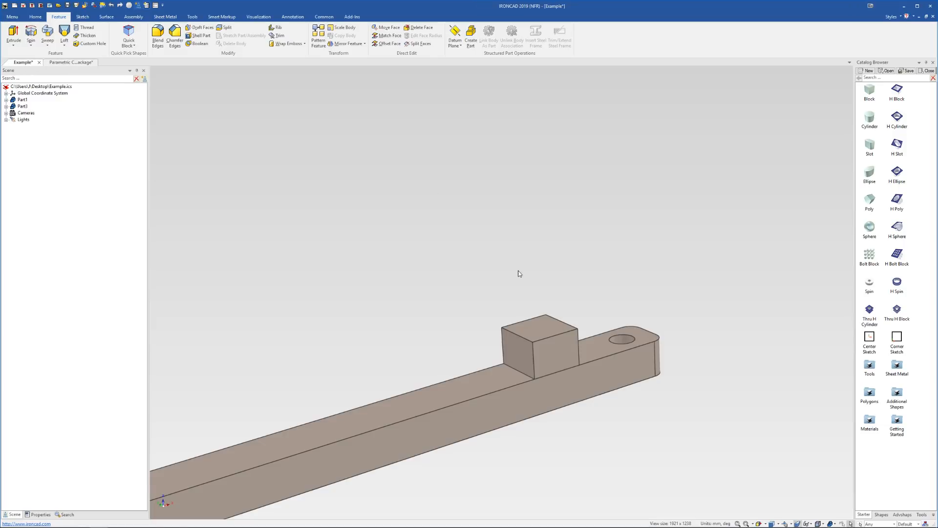
click(484, 358)
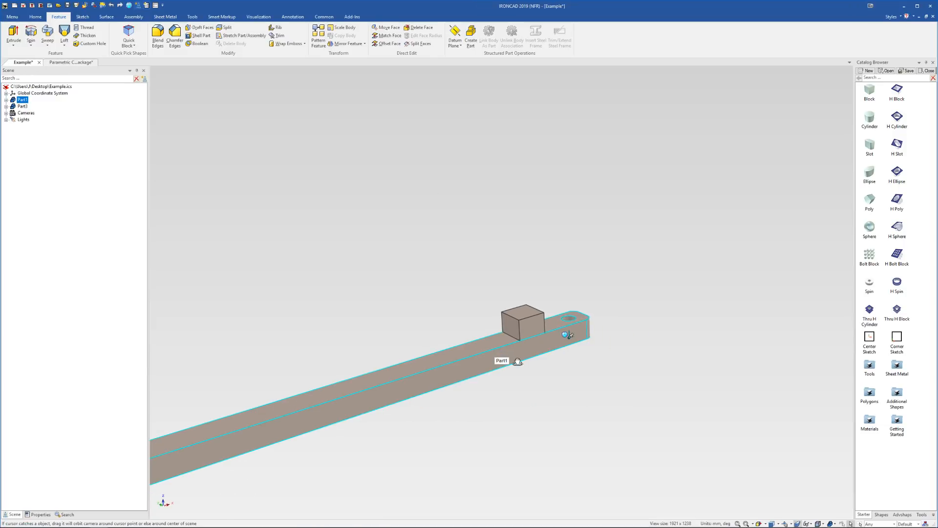
scroll(513, 354, down, 3)
scroll(445, 354, down, 2)
click(391, 347)
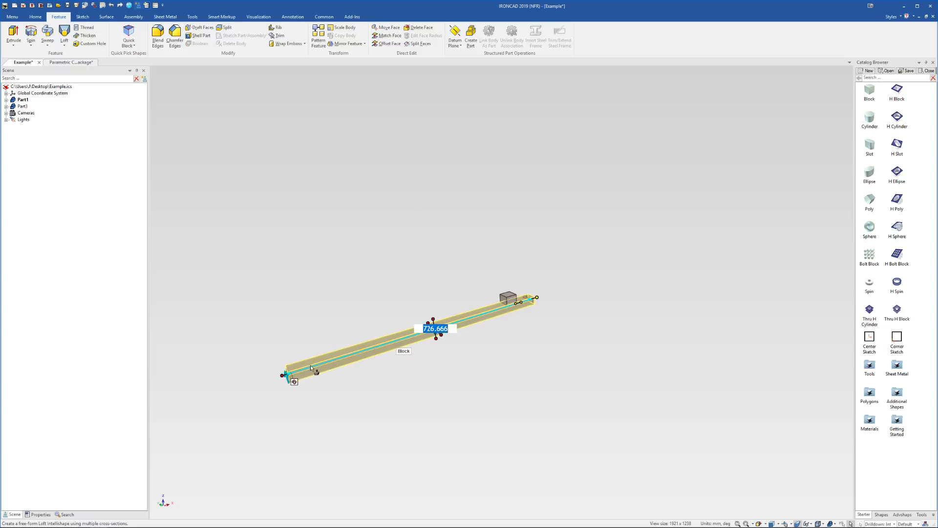
drag(286, 376, 509, 301)
scroll(507, 302, up, 3)
scroll(476, 304, up, 2)
Step: Delete the small block part on top of the bar and shorten the bar further toward its hole
click(476, 304)
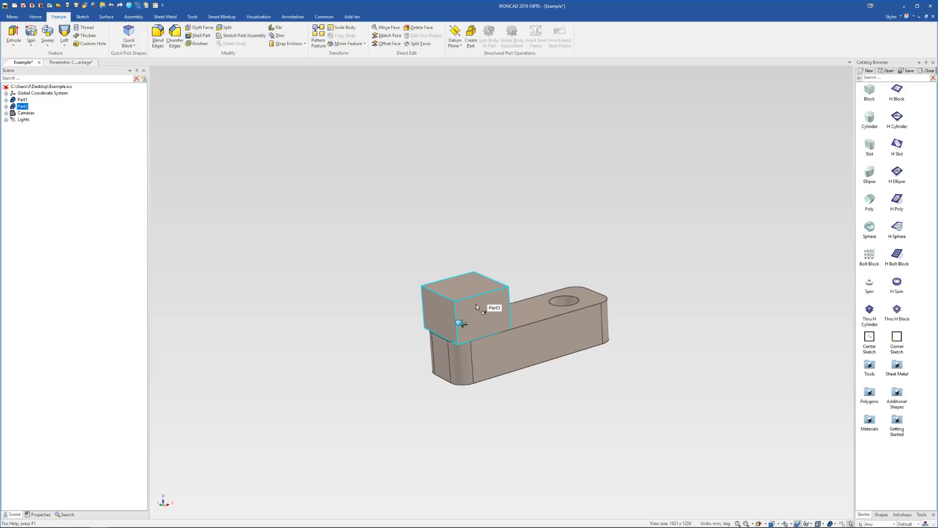
key(Delete)
click(524, 345)
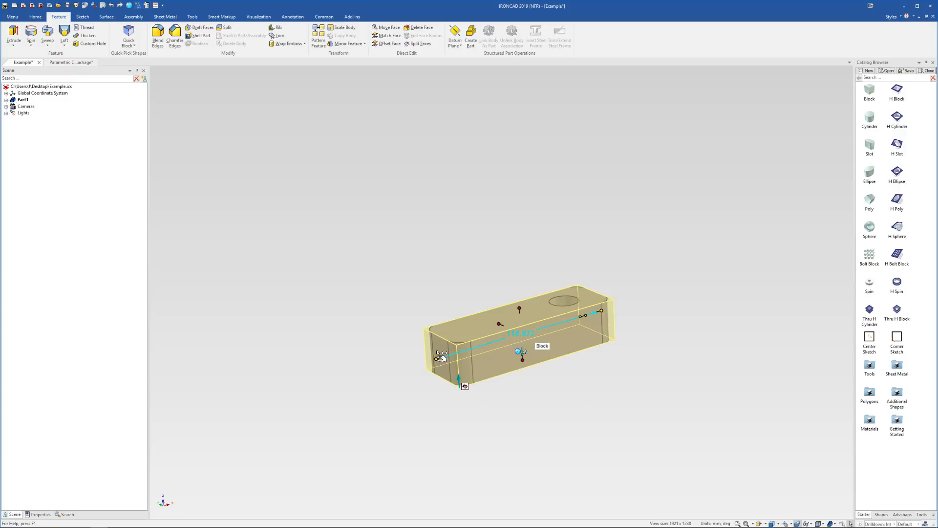
drag(445, 357, 506, 338)
click(706, 321)
scroll(548, 303, up, 4)
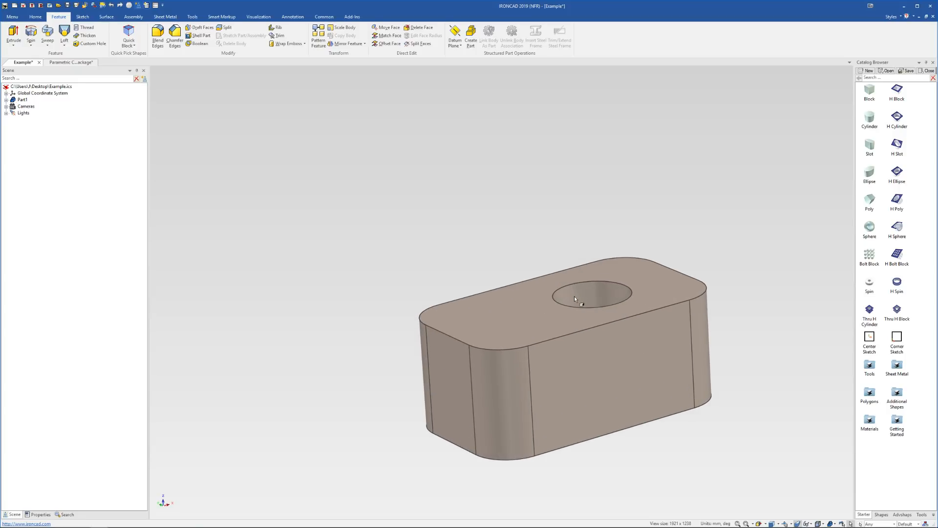
Step: Add an H Block to the bar's rounded end and stretch it across the full width, about 24 mm high, to cut a step
drag(897, 89, 457, 342)
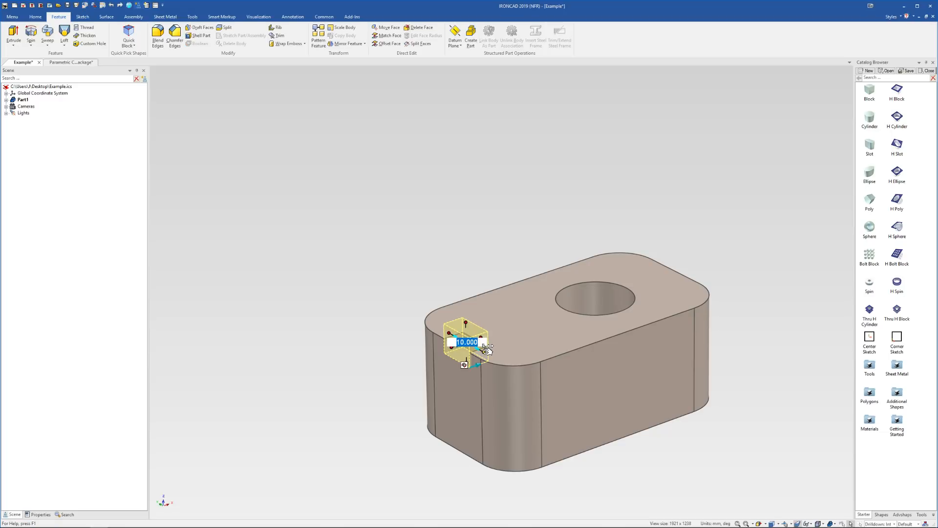
drag(484, 351, 571, 401)
drag(449, 333, 360, 284)
drag(478, 336, 548, 328)
drag(493, 350, 494, 411)
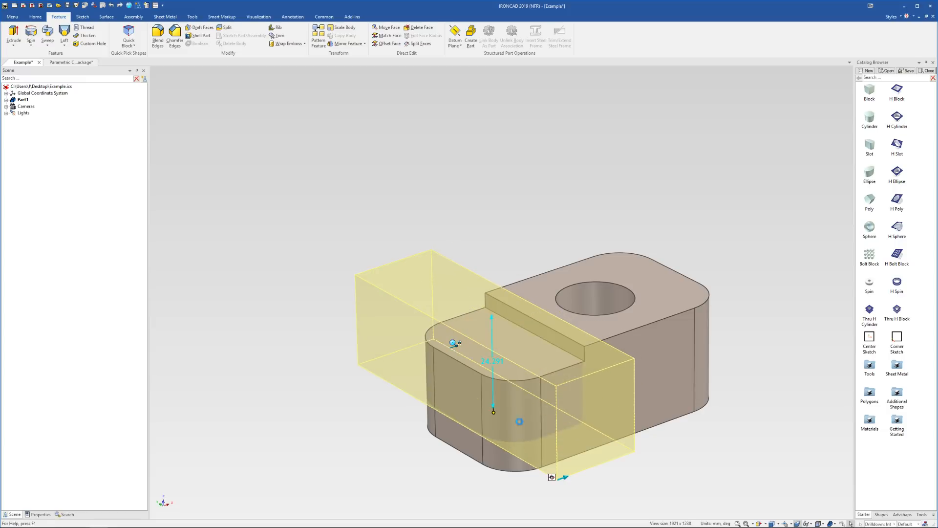
click(783, 441)
middle_drag(549, 410, 547, 406)
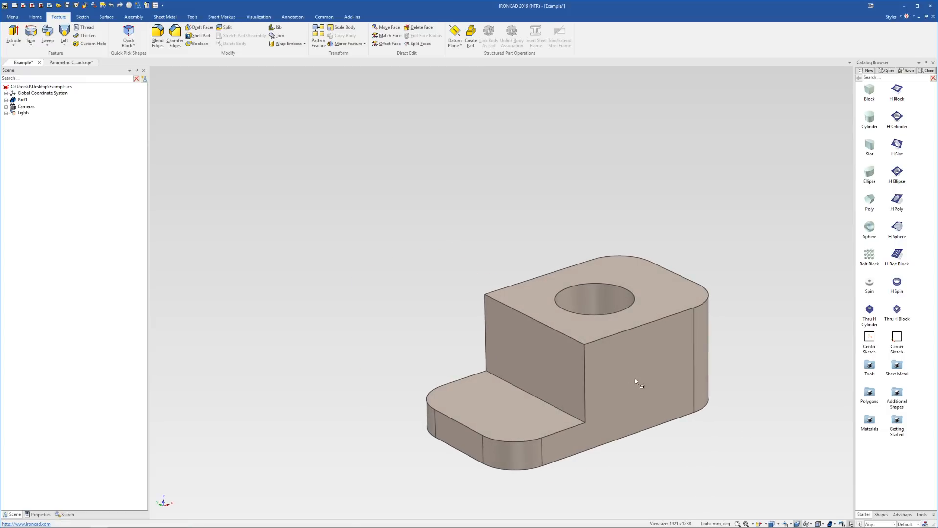
Step: Chamfer the top edge of the step's vertical face with a distance of 10 mm
click(175, 37)
click(566, 333)
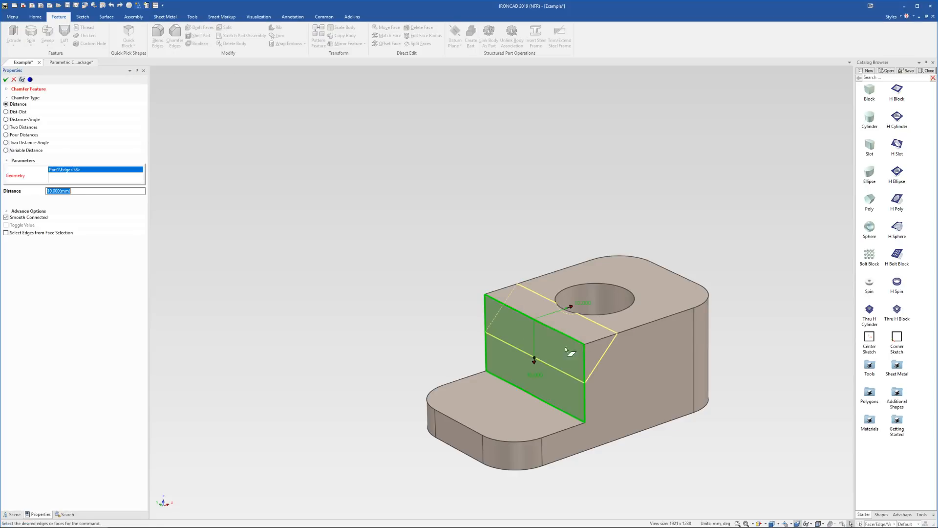
click(6, 79)
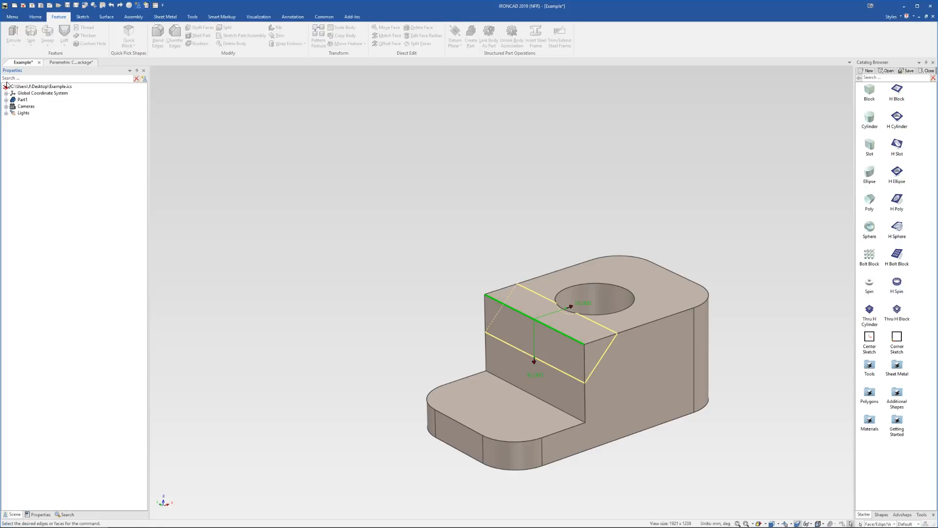
Step: Move the large H Cylinder hole away from the chamfer along the bar's length with the TriBall
click(602, 303)
click(602, 303)
key(F10)
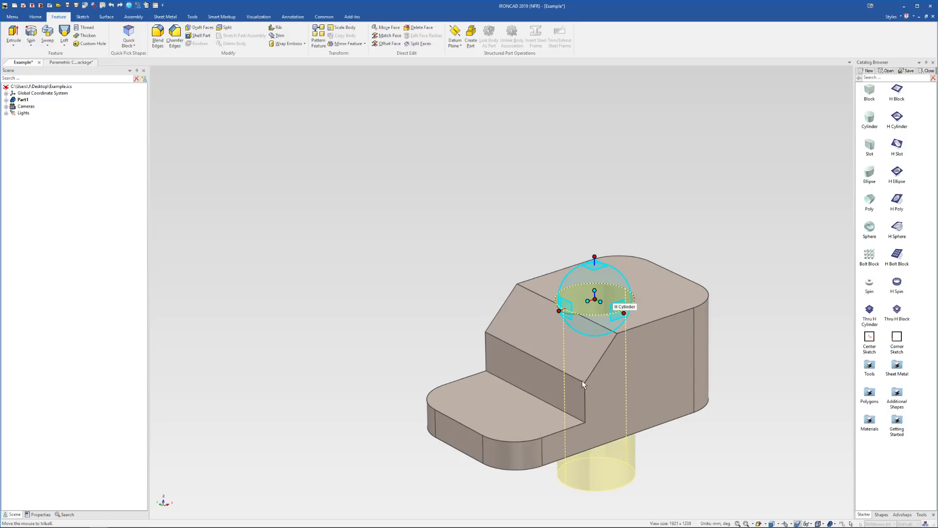
drag(564, 311, 592, 299)
key(Escape)
key(Escape)
middle_drag(601, 355, 595, 373)
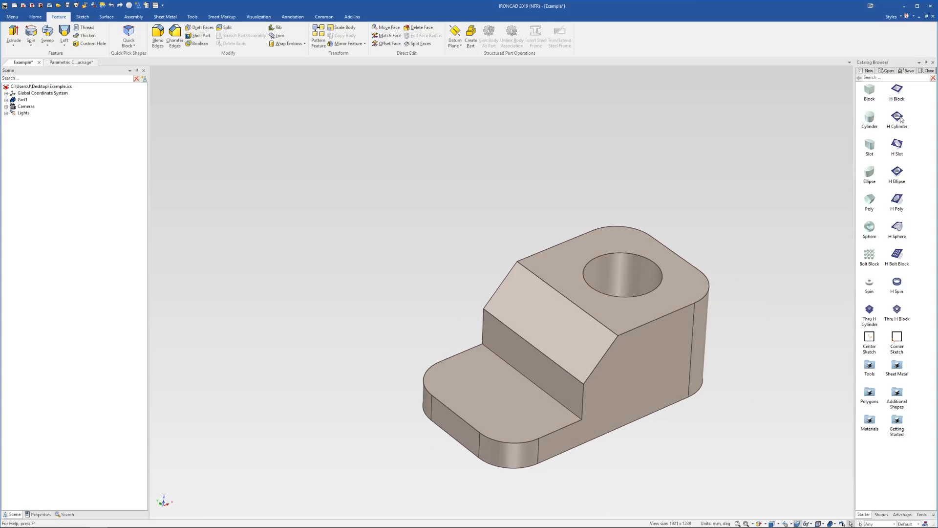
Step: Add an H Cylinder hole at the lower step's front rounded corner and set its diameter to 6 mm
drag(902, 119, 509, 415)
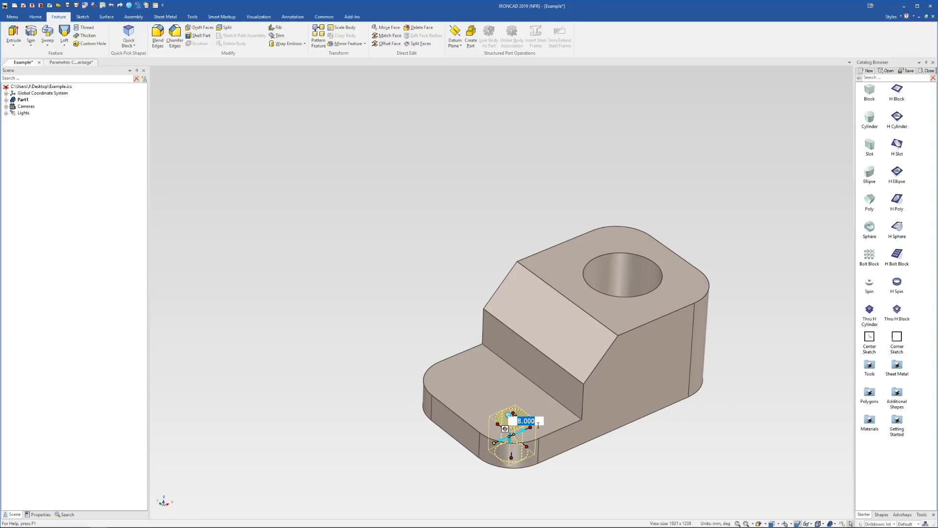
text(6)
key(Tab)
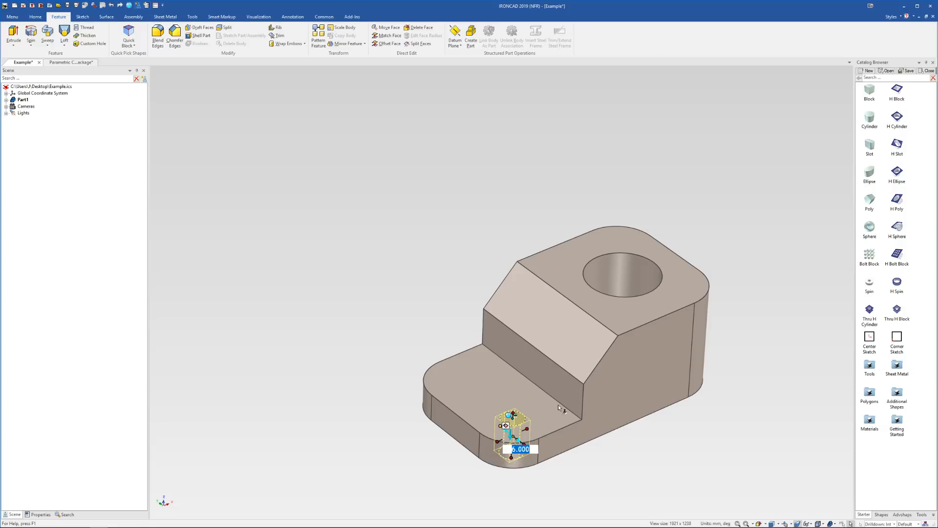
key(Return)
Step: Reposition the small hole's TriBall to the middle of the step's end edge and mirror the hole as a copy
key(F10)
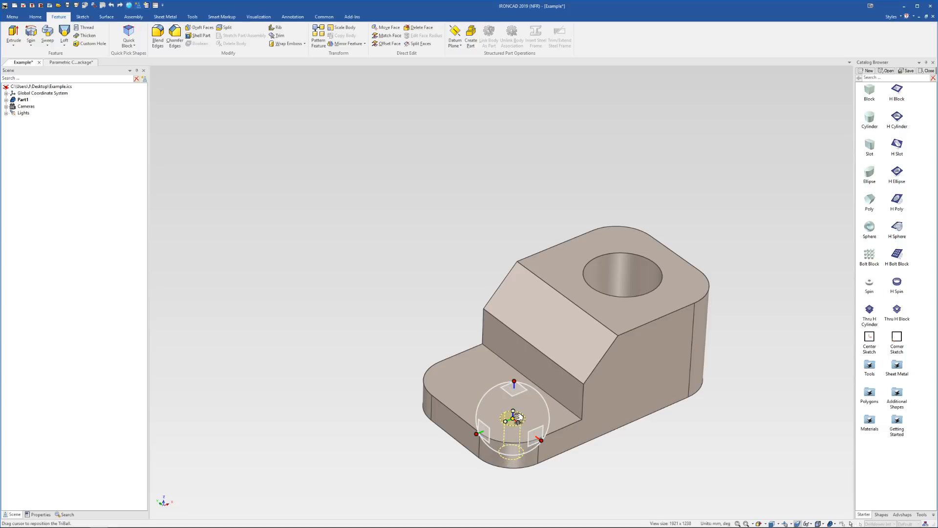
drag(517, 417, 462, 421)
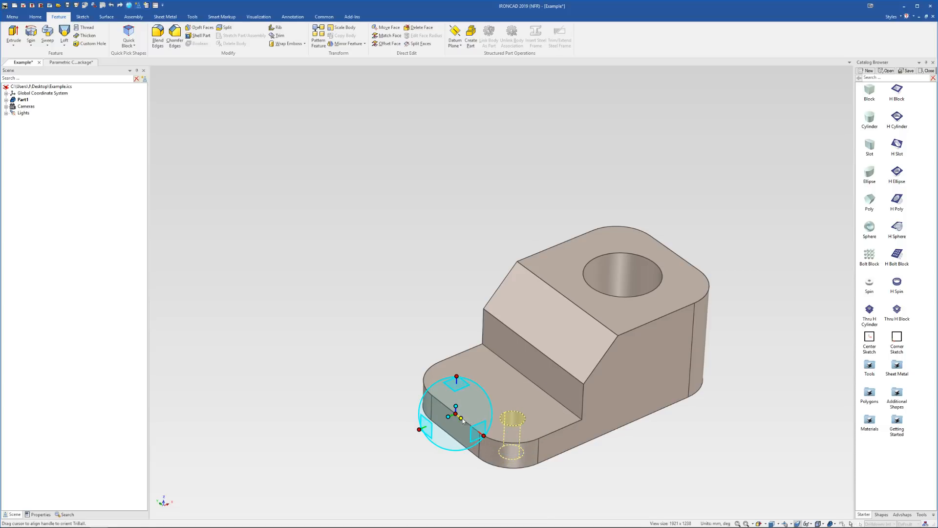
right_click(464, 421)
mouse_move(526, 522)
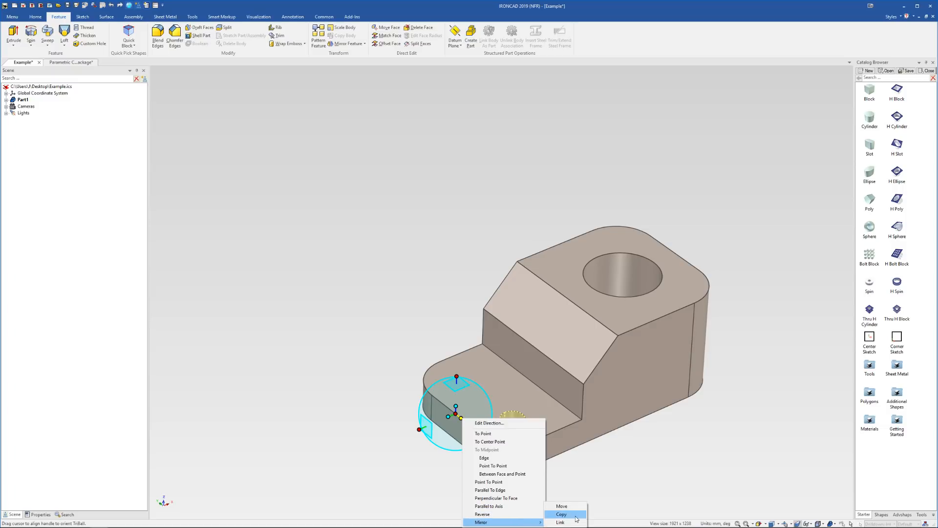
click(562, 514)
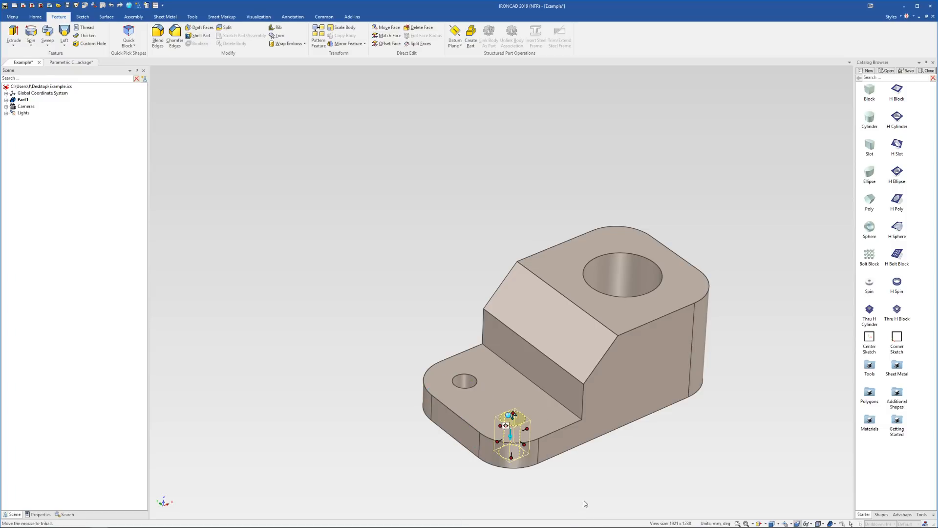
click(585, 501)
middle_drag(564, 385, 555, 365)
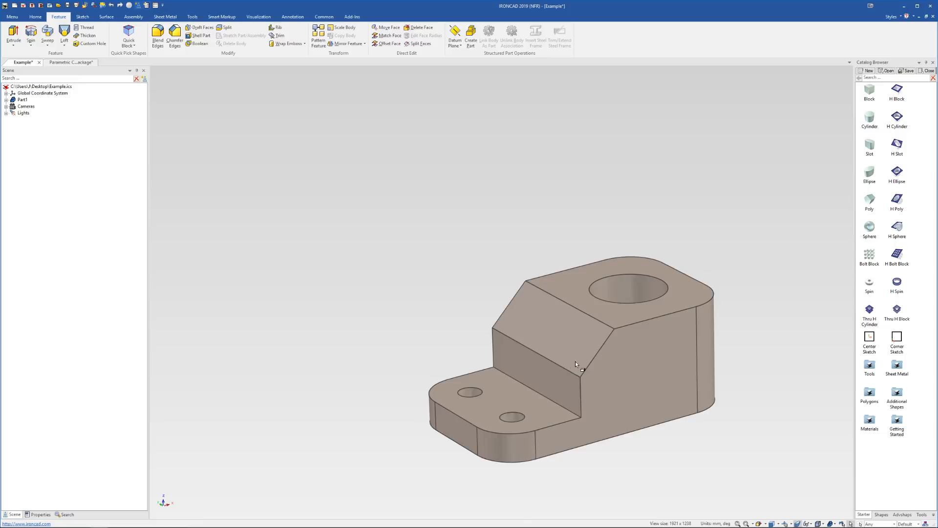
Step: Combine all shapes of the part, including its blends and chamfers, into one body for face editing
click(576, 362)
scroll(516, 308, down, 2)
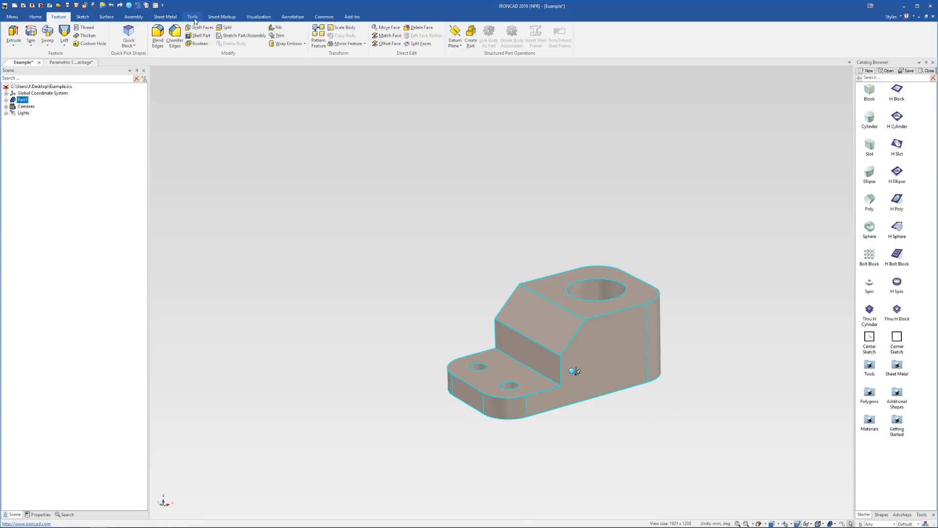
click(296, 19)
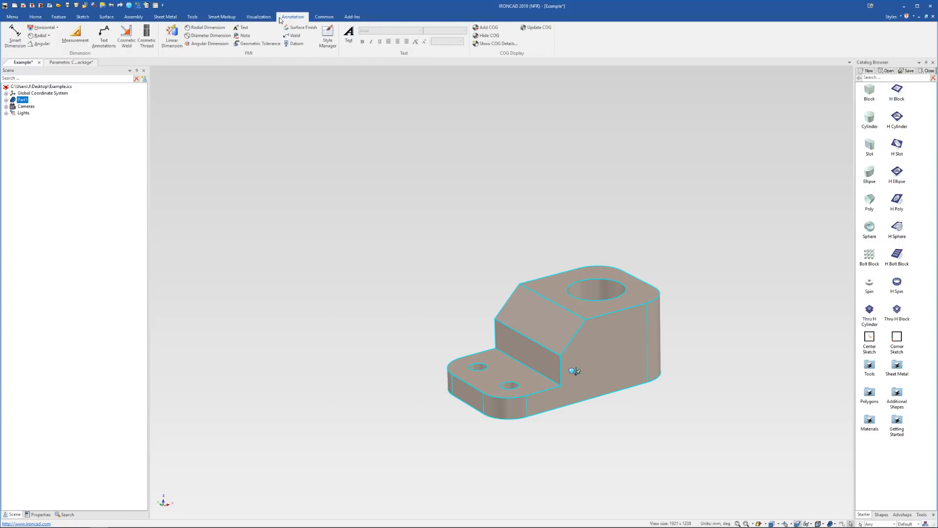
click(197, 19)
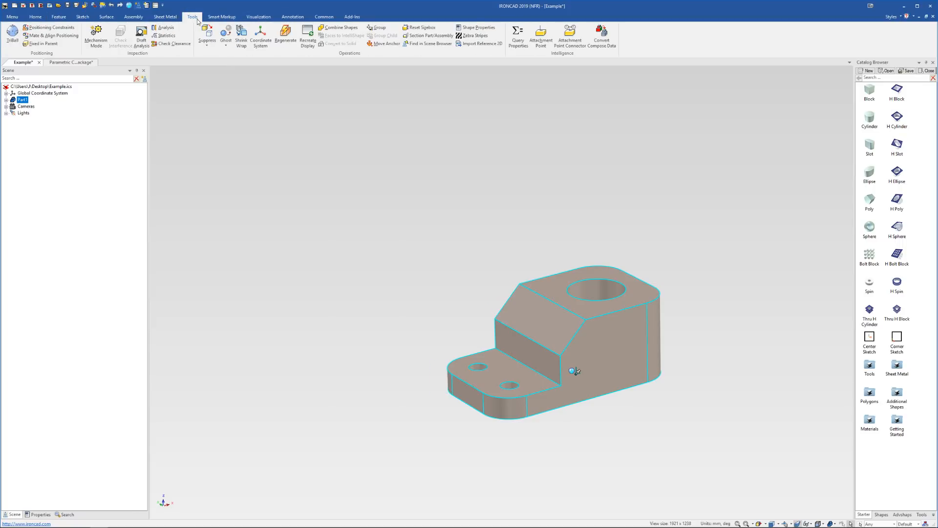
click(340, 28)
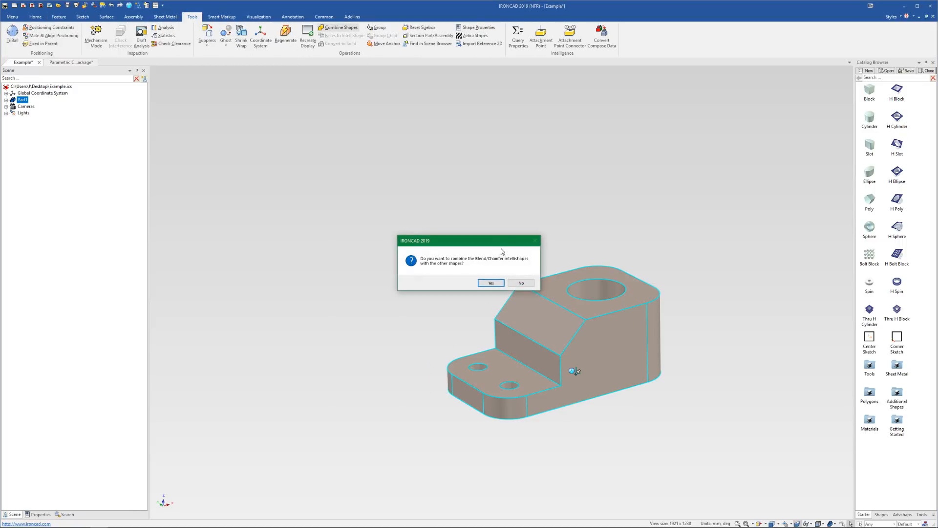
click(489, 283)
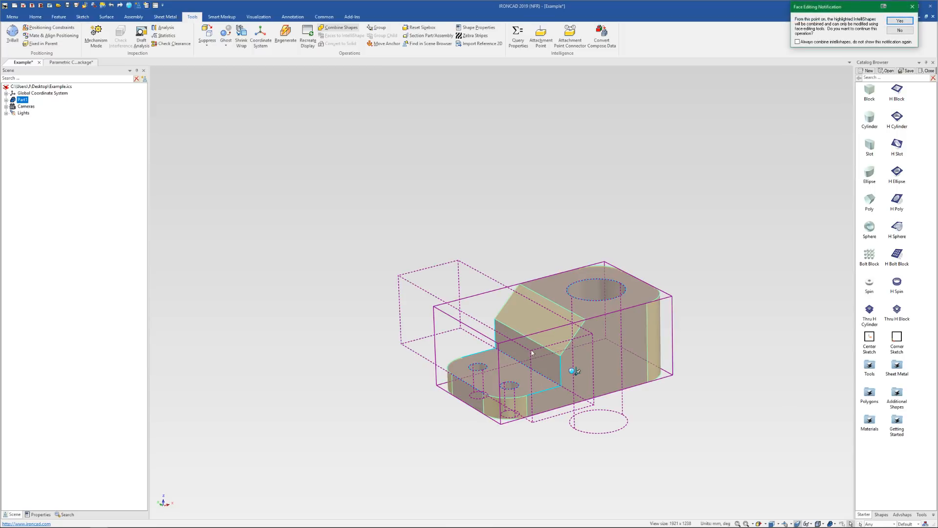
click(902, 21)
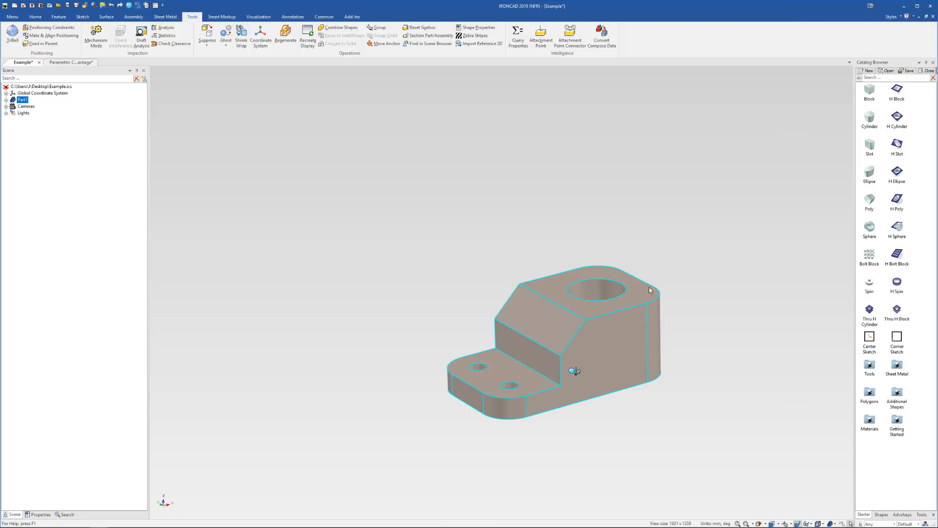
Step: Pull the sloped chamfer face outward until only a sliver of it is left, and undo the change
click(615, 319)
middle_drag(594, 339, 590, 345)
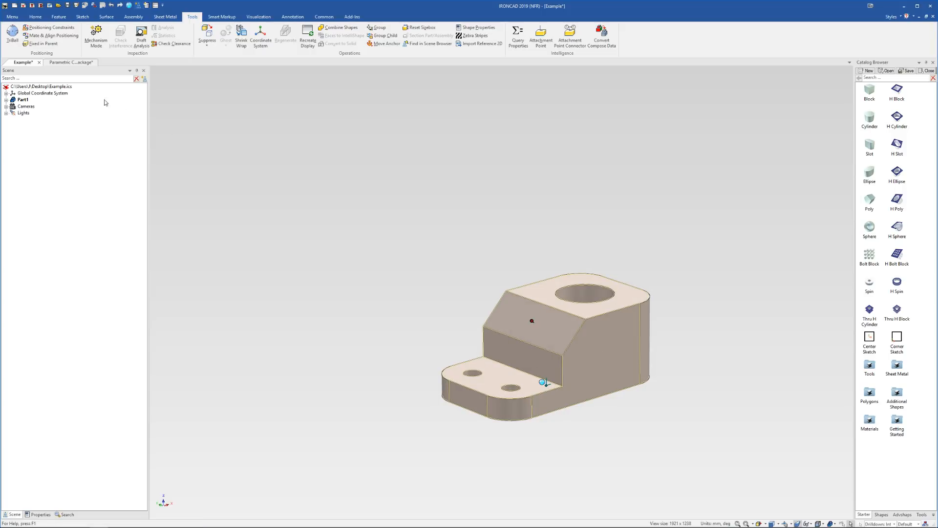
middle_drag(497, 316, 498, 336)
scroll(545, 362, up, 3)
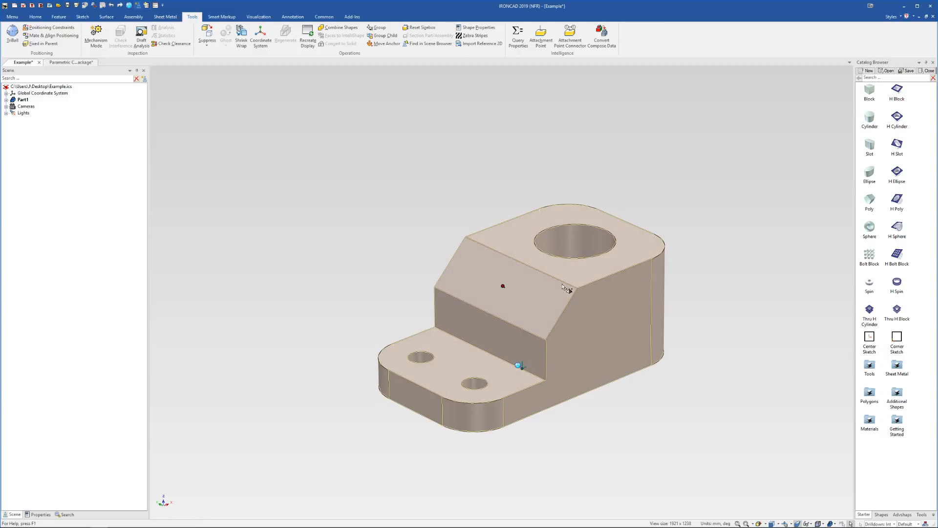
middle_drag(571, 292, 558, 309)
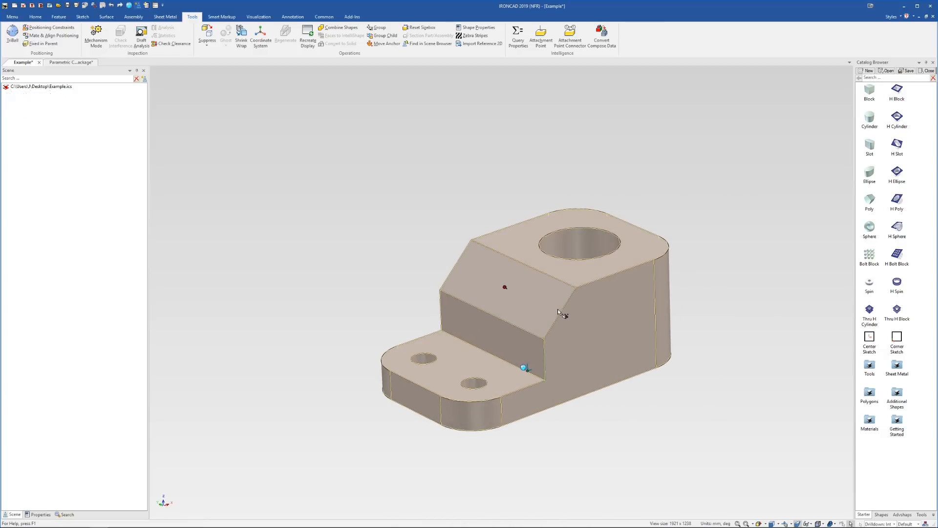
click(508, 285)
key(Delete)
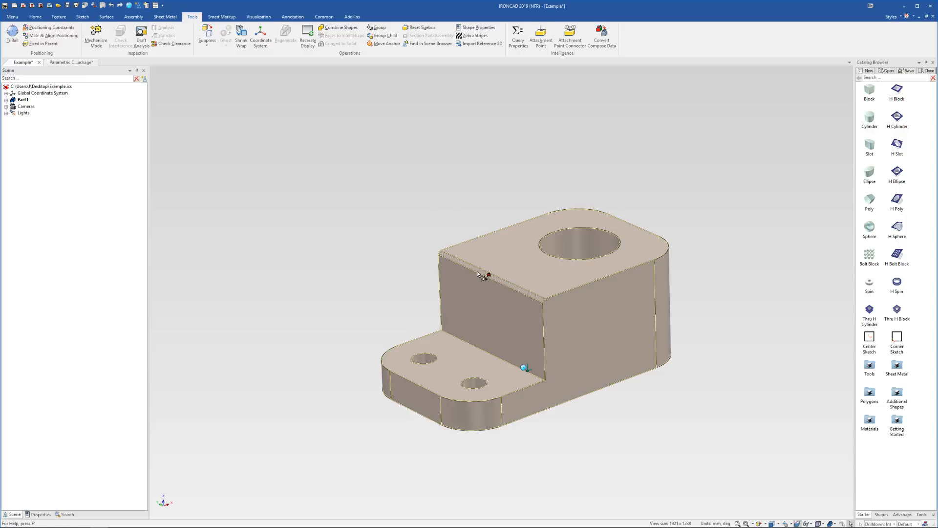
key(ctrl+z)
Step: Edit the sloped chamfer face's handle distance to -2 mm and pull the face slightly back outward
right_click(505, 287)
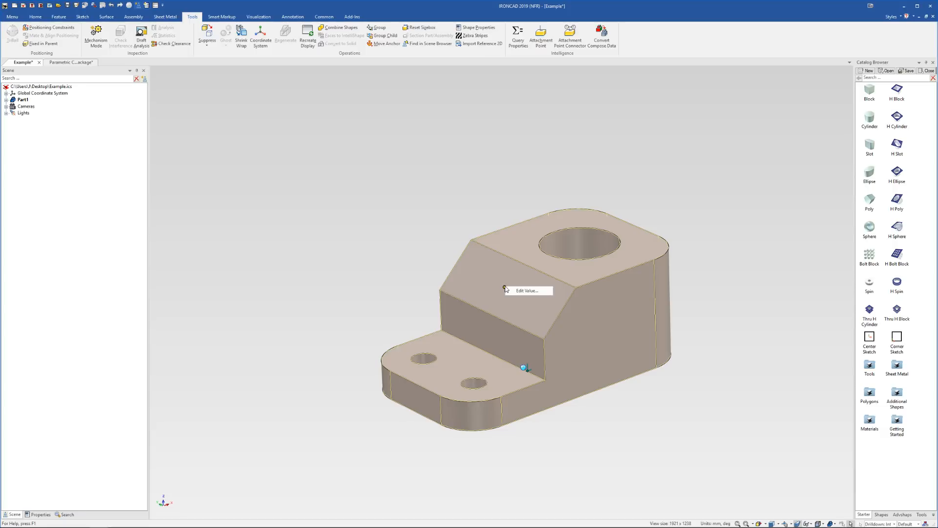
click(521, 291)
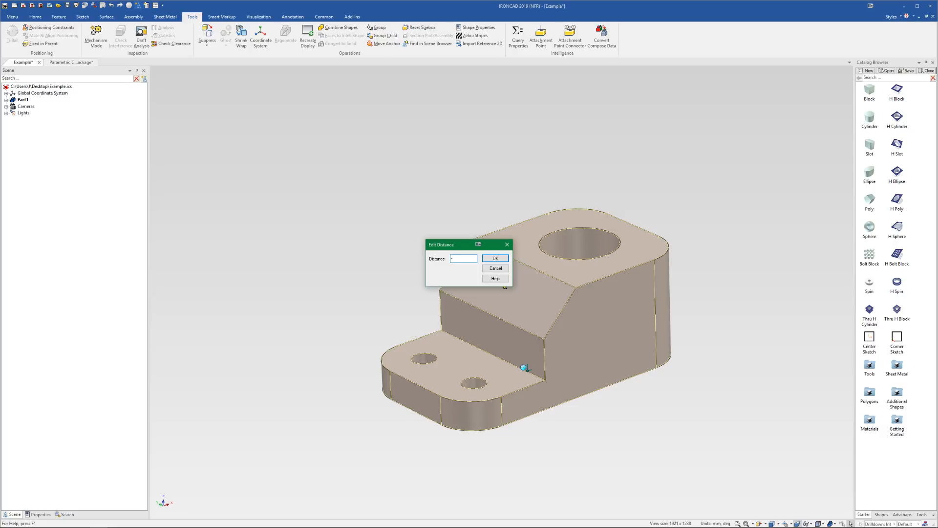
text(-2)
key(Return)
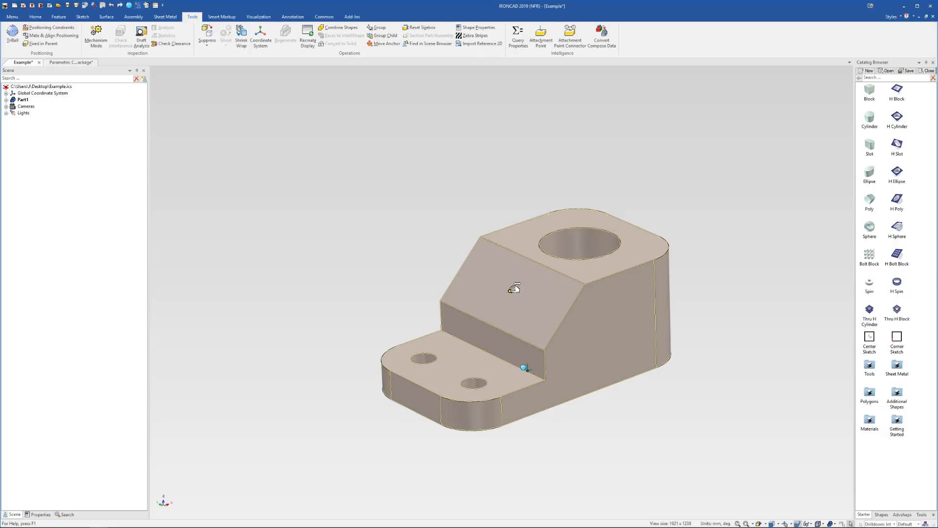
drag(508, 285, 501, 285)
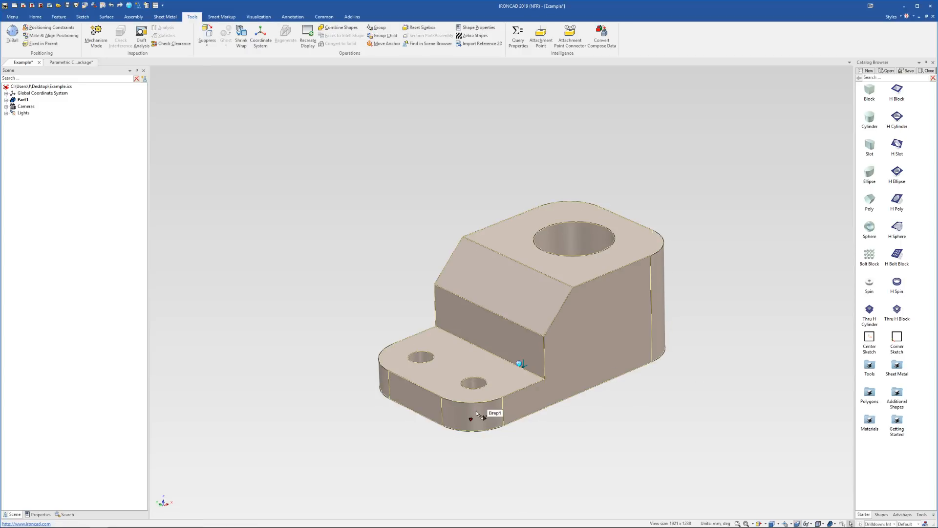
key(Escape)
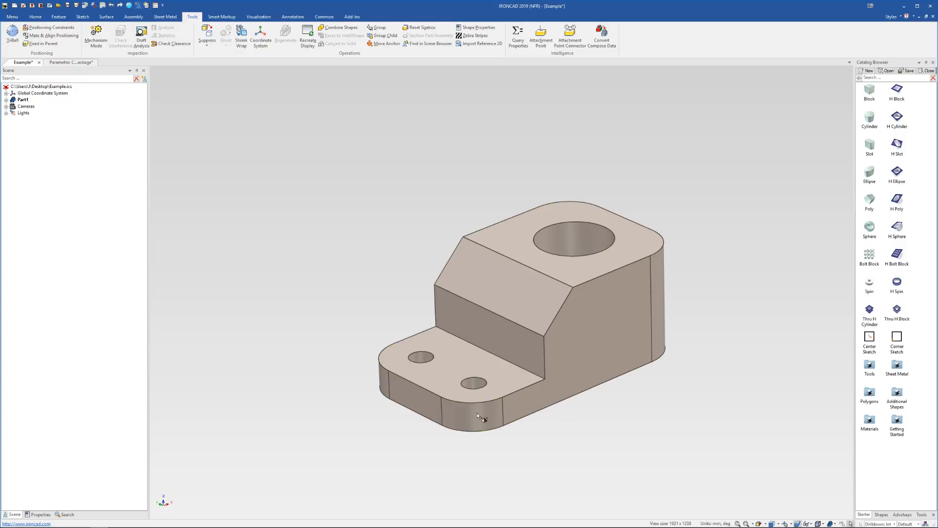
Step: Set the face radius of the lower step's front rounded corner to 8 mm
click(472, 415)
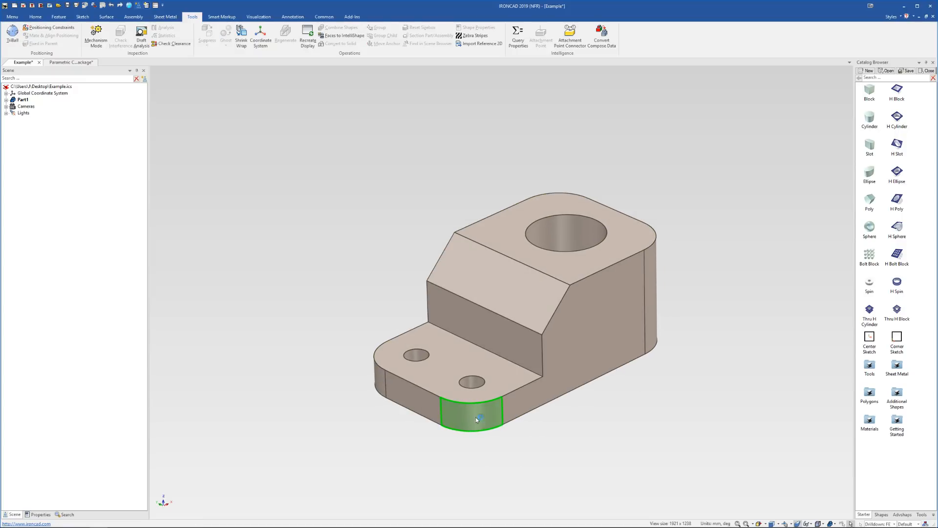
right_click(476, 417)
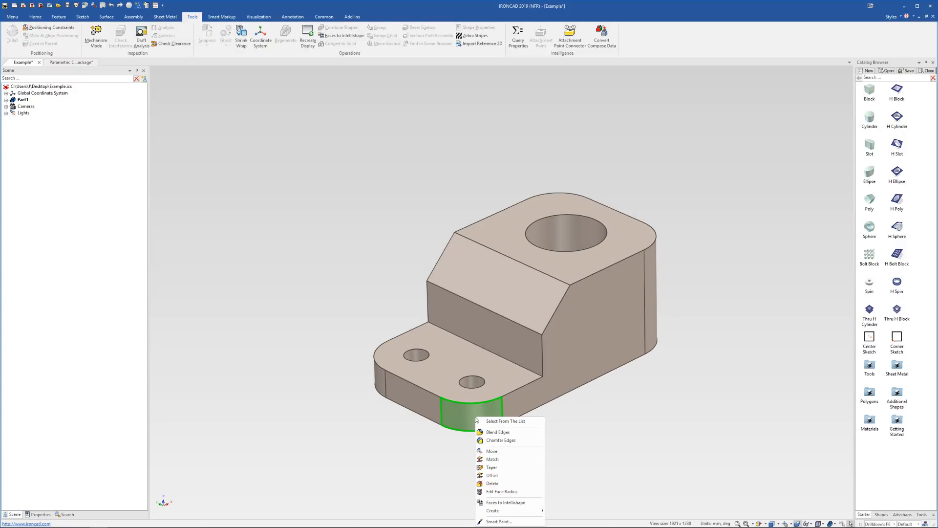
click(524, 491)
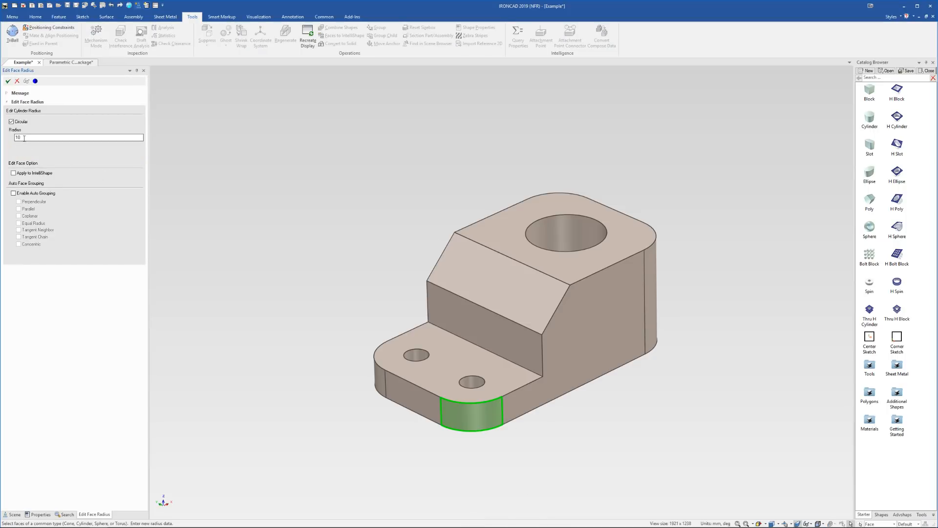
click(19, 137)
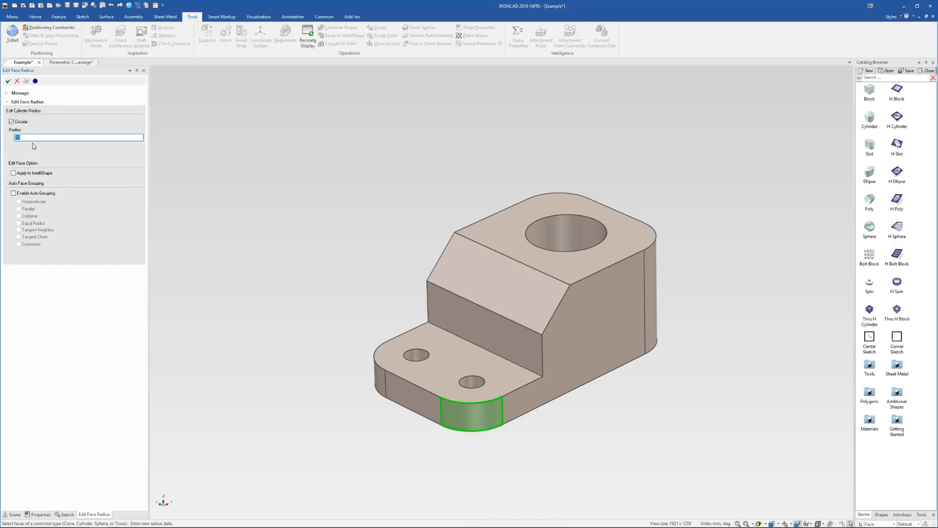
click(8, 81)
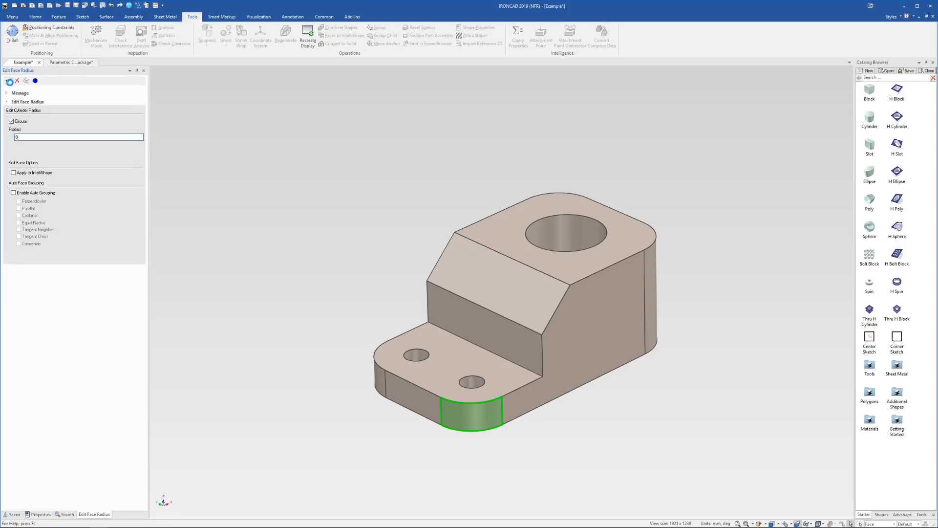
Step: Set the face radius of the lower step's other rounded end corner to 8 mm
middle_drag(400, 372, 391, 381)
click(368, 373)
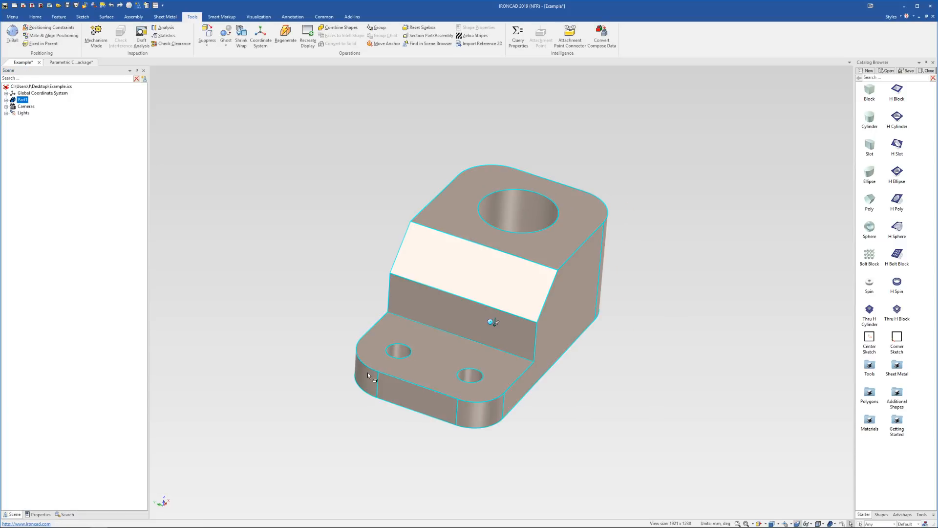
click(368, 373)
click(367, 373)
right_click(367, 375)
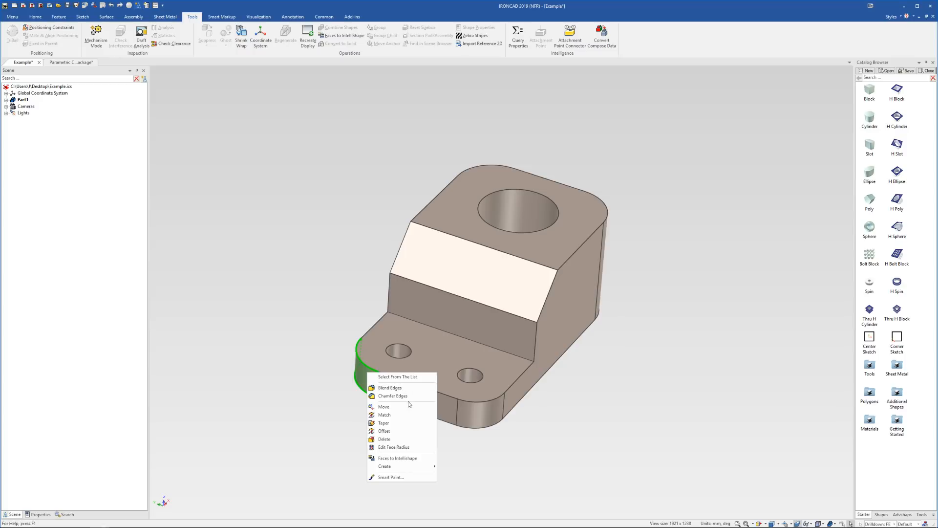
click(417, 448)
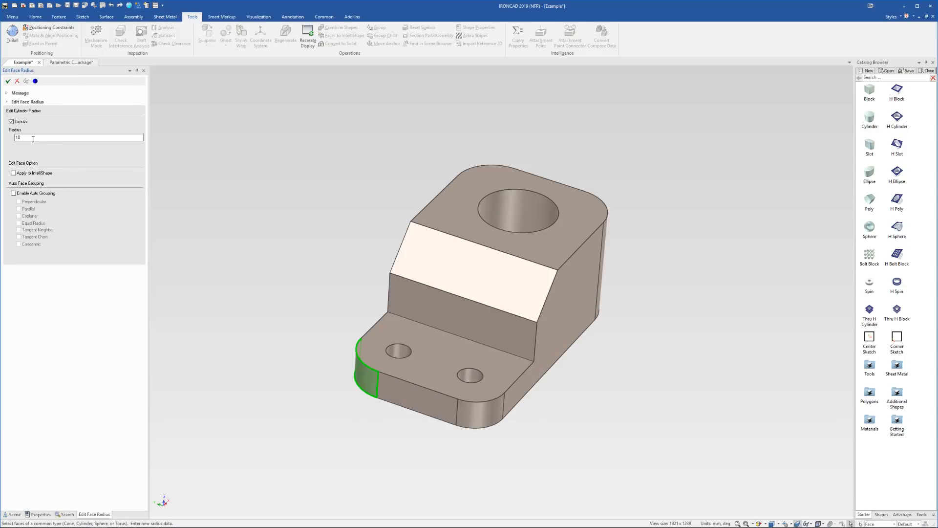
drag(33, 138, 11, 136)
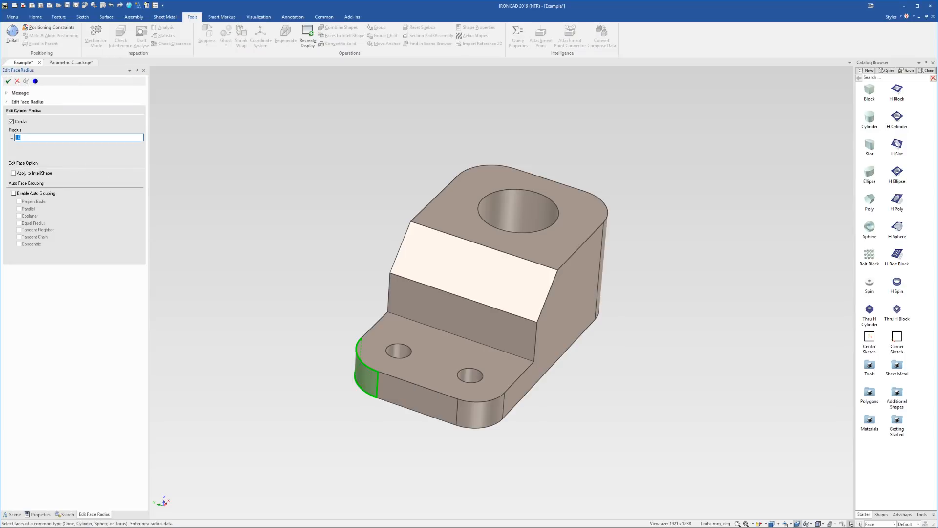
text(8)
click(8, 81)
Step: Start a Move Face on the sloped chamfer face and reposition its TriBall to the midpoint of the face's upper edge
mouse_move(473, 324)
middle_down()
mouse_move(456, 331)
mouse_move(472, 317)
middle_up()
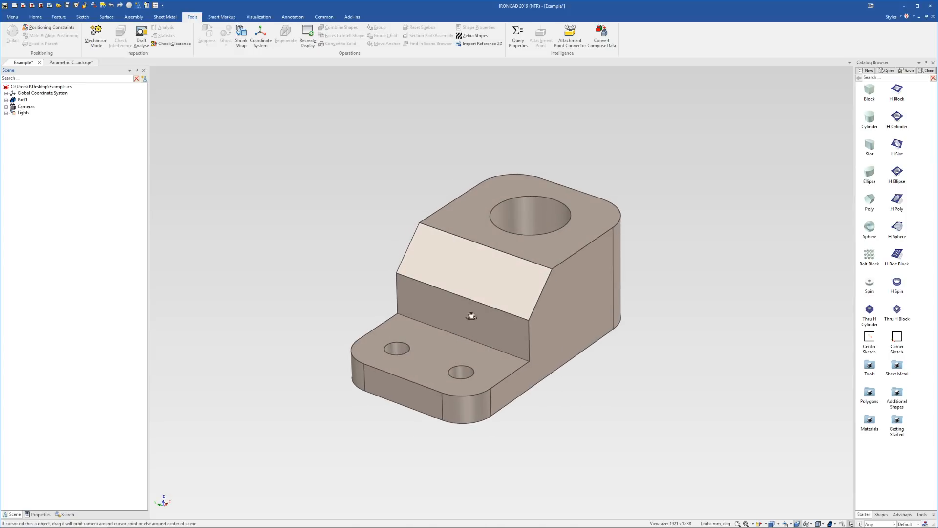
scroll(519, 273, up, 3)
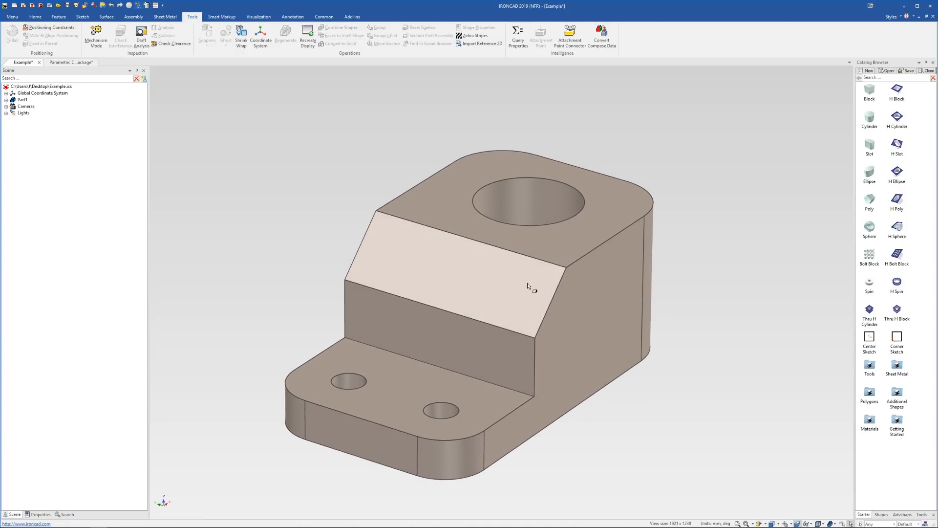
middle_drag(528, 286, 586, 310)
click(500, 279)
click(499, 279)
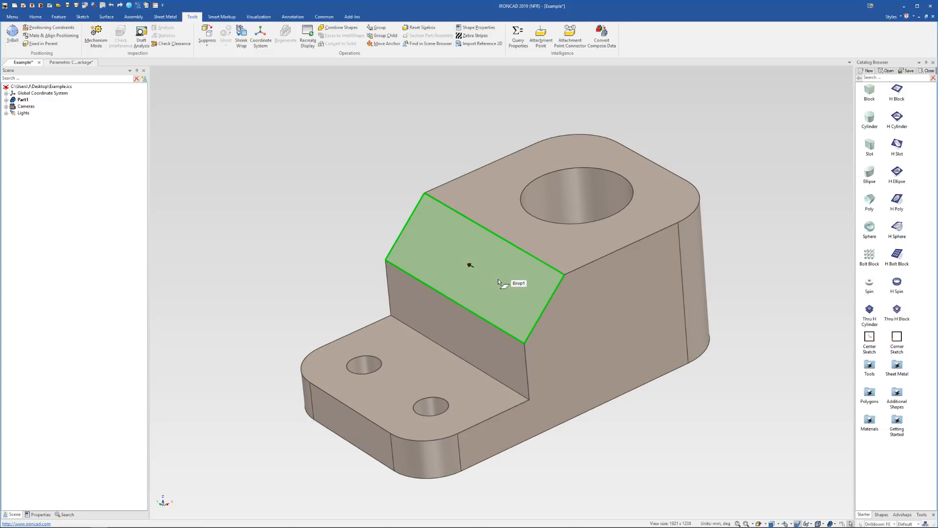
mouse_move(503, 291)
middle_down()
mouse_move(513, 287)
mouse_move(505, 279)
middle_up()
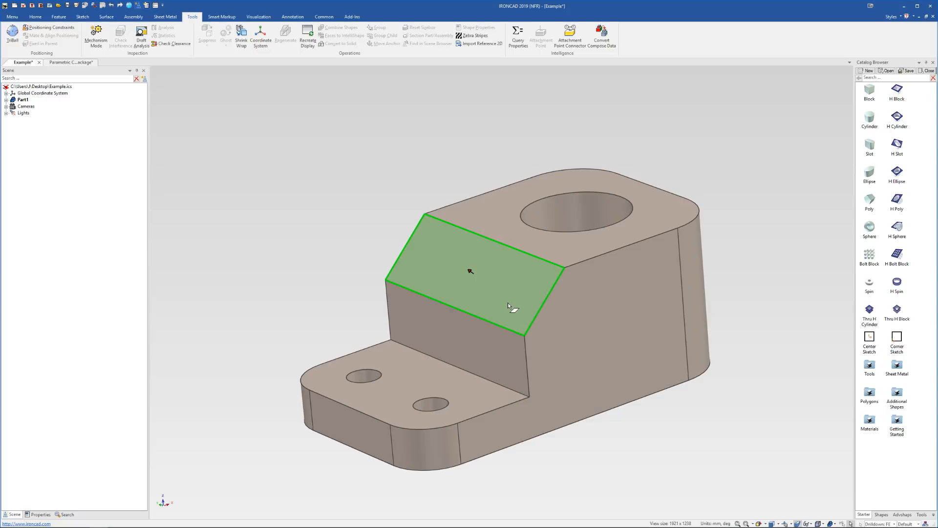
key(F10)
scroll(501, 297, down, 2)
middle_drag(492, 307, 460, 306)
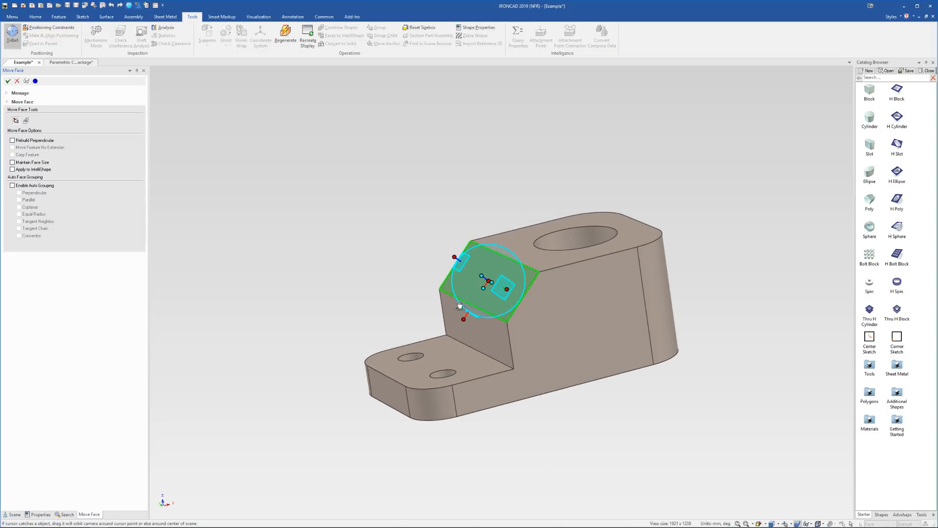
key(space)
drag(488, 281, 509, 258)
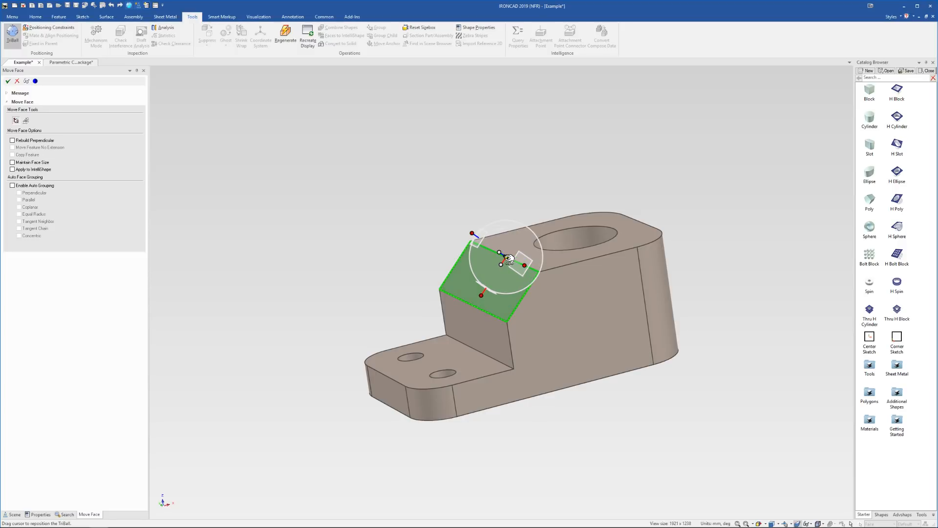
key(space)
Step: Rotate the sloped face 15 degrees outward about its upper edge with the TriBall and apply the face move
scroll(495, 282, up, 3)
mouse_move(503, 292)
middle_down()
mouse_move(465, 310)
mouse_move(499, 308)
middle_up()
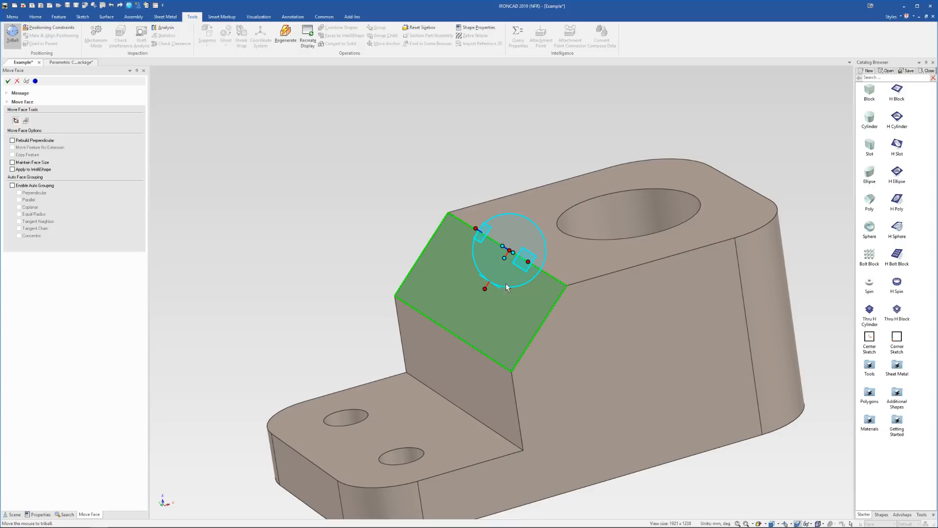
middle_drag(506, 284, 523, 285)
click(531, 262)
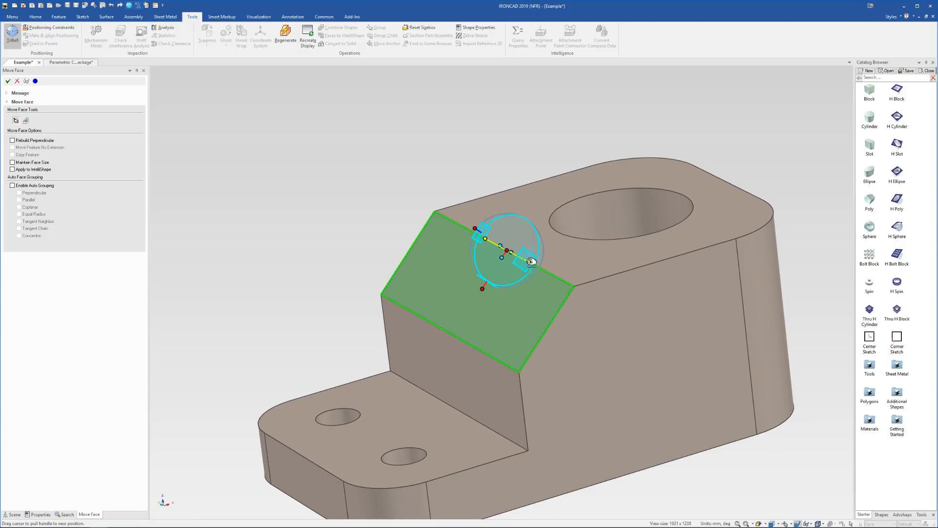
drag(509, 276, 505, 274)
drag(505, 274, 505, 273)
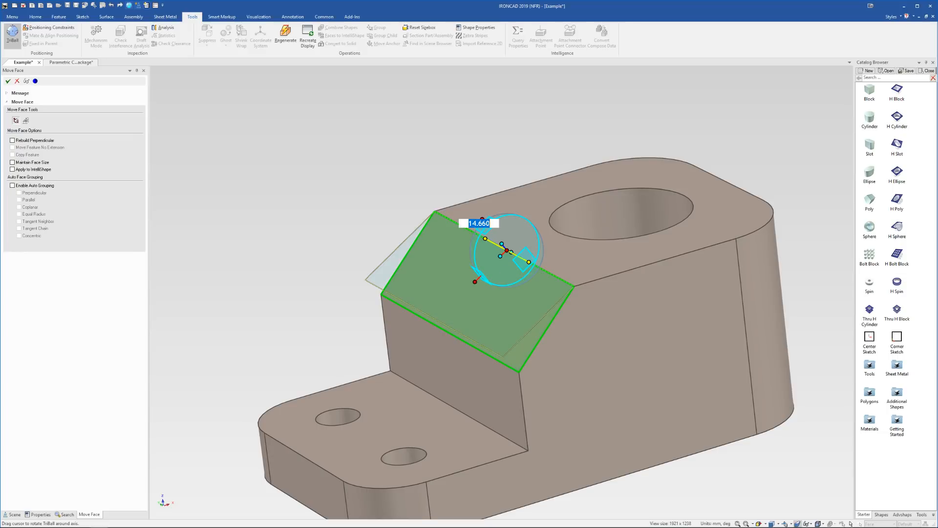
text(15)
key(Return)
click(9, 81)
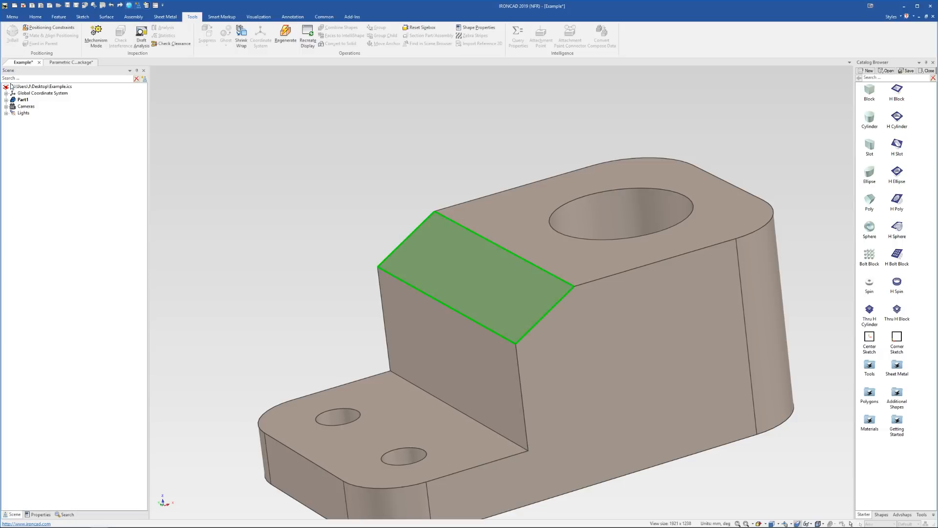
middle_drag(455, 274, 508, 287)
scroll(561, 286, down, 3)
middle_drag(473, 339, 479, 351)
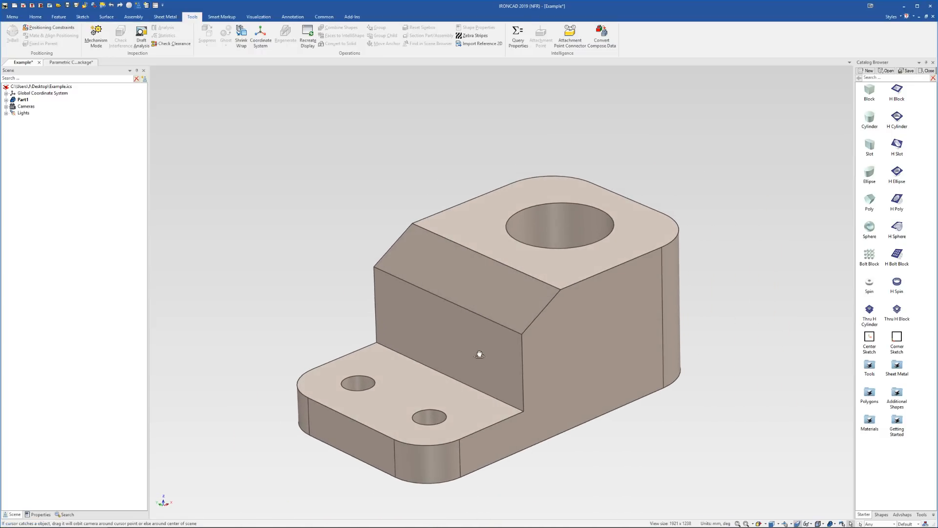
Step: Convert the cylindrical face of the front small hole on the lower step into an editable IntelliShape
scroll(534, 319, down, 3)
scroll(503, 351, up, 4)
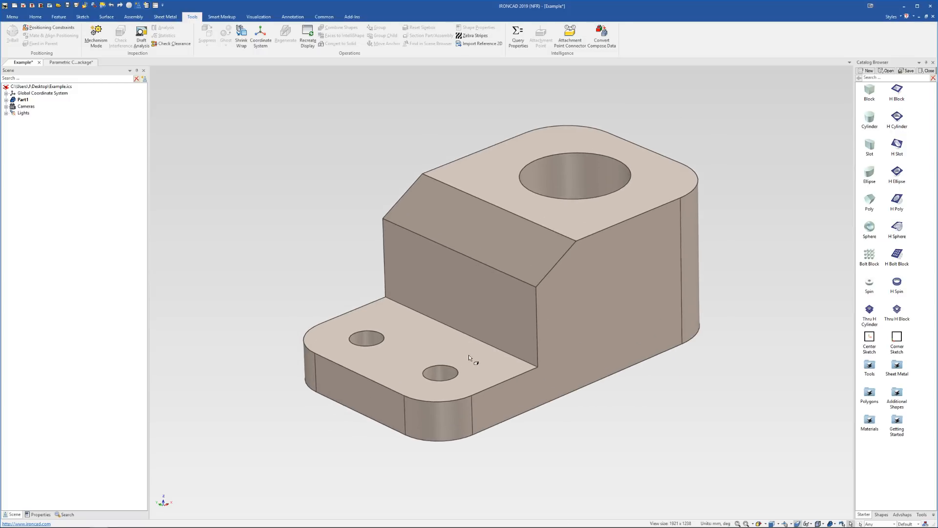
middle_drag(453, 383, 457, 383)
click(444, 362)
click(445, 362)
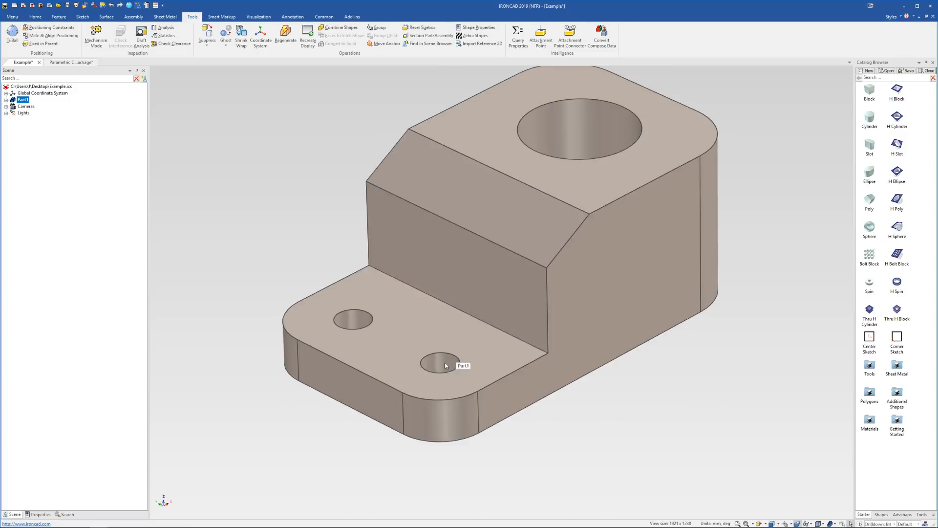
click(444, 363)
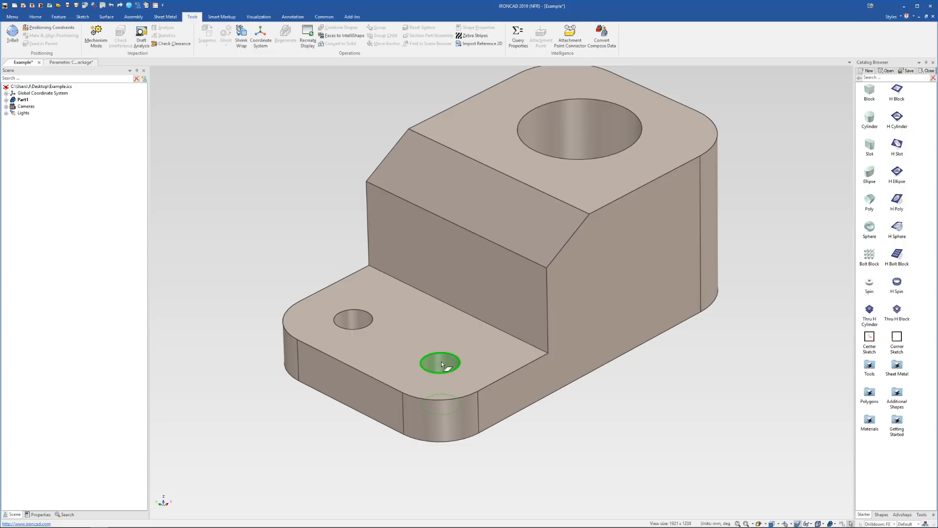
middle_drag(442, 361, 461, 322)
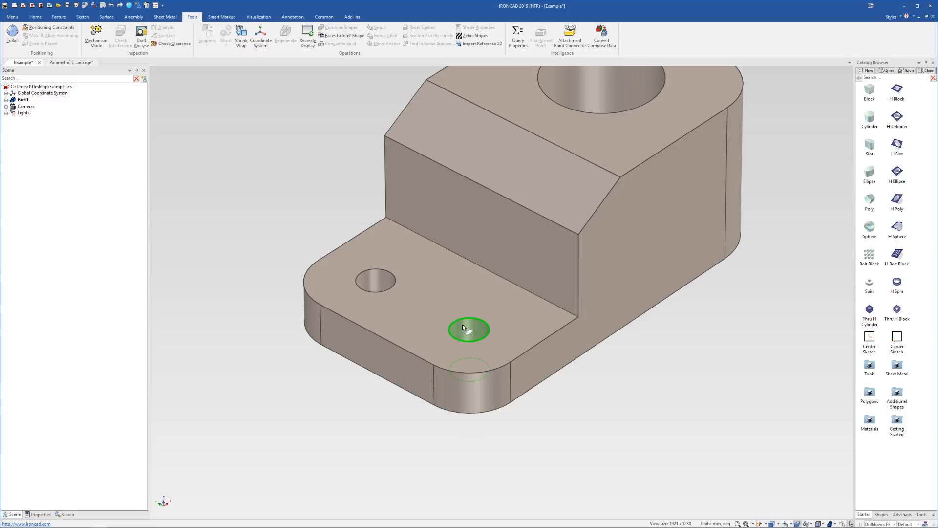
right_click(463, 327)
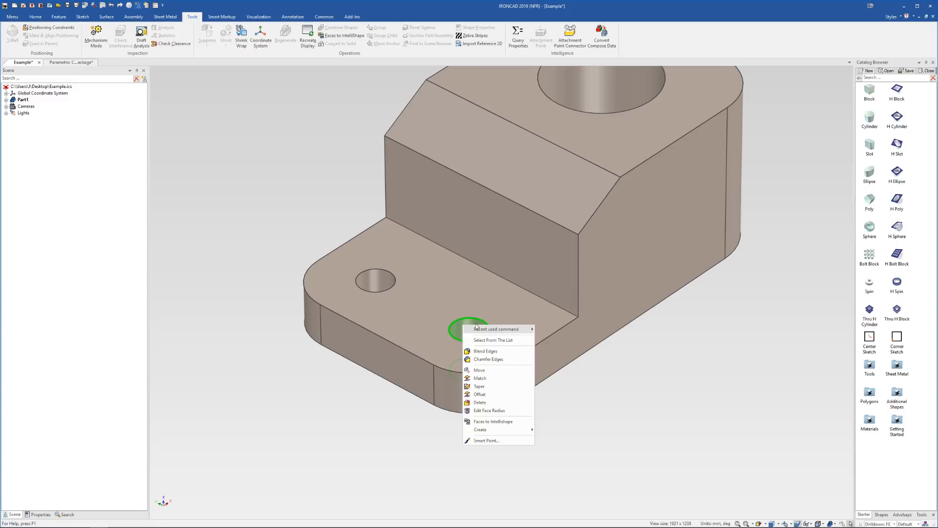
click(506, 422)
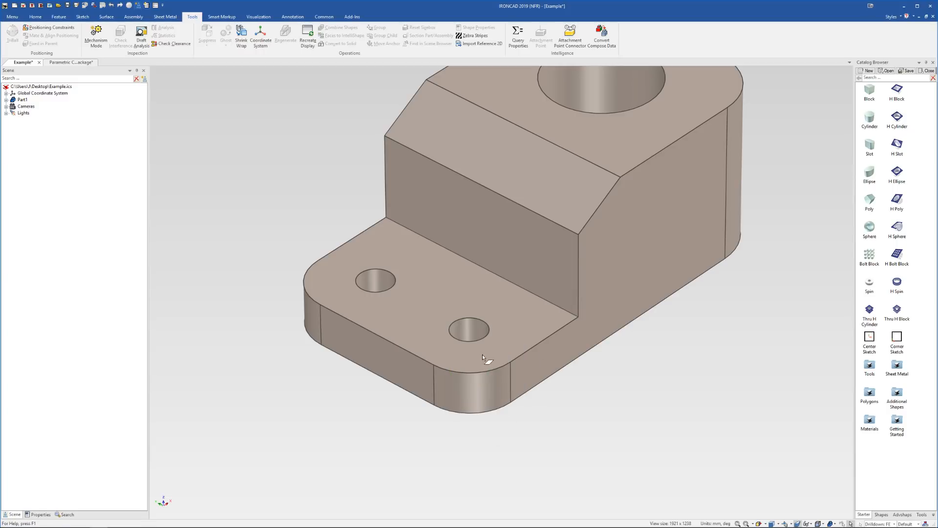
Step: Open the front hole's cross-section and sketch a centre rectangle about 1.6 mm wide and 3 mm tall on the circle's upper point
click(470, 334)
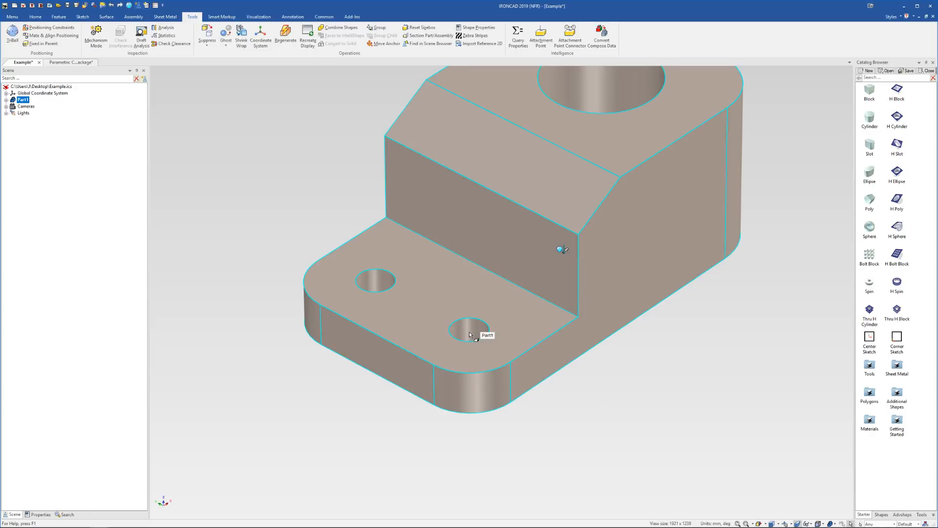
click(469, 334)
middle_drag(469, 331, 528, 327)
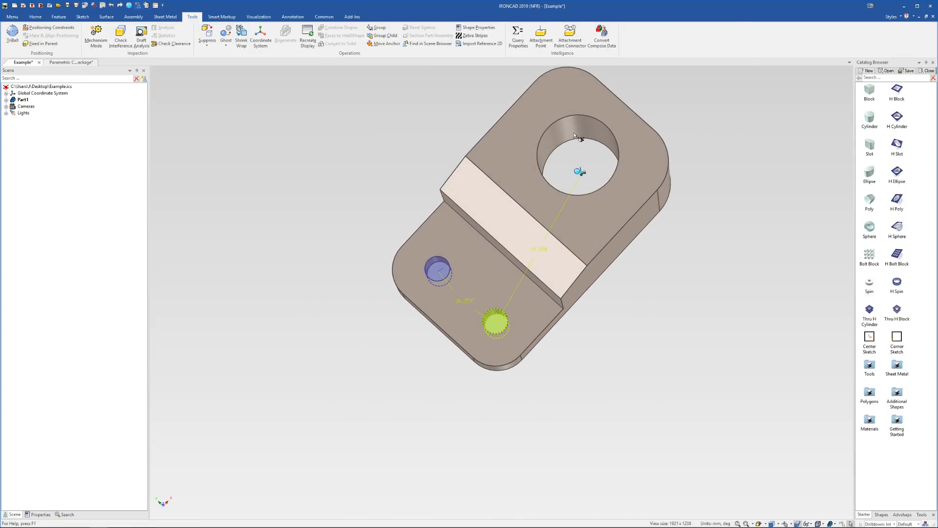
middle_drag(578, 138, 506, 303)
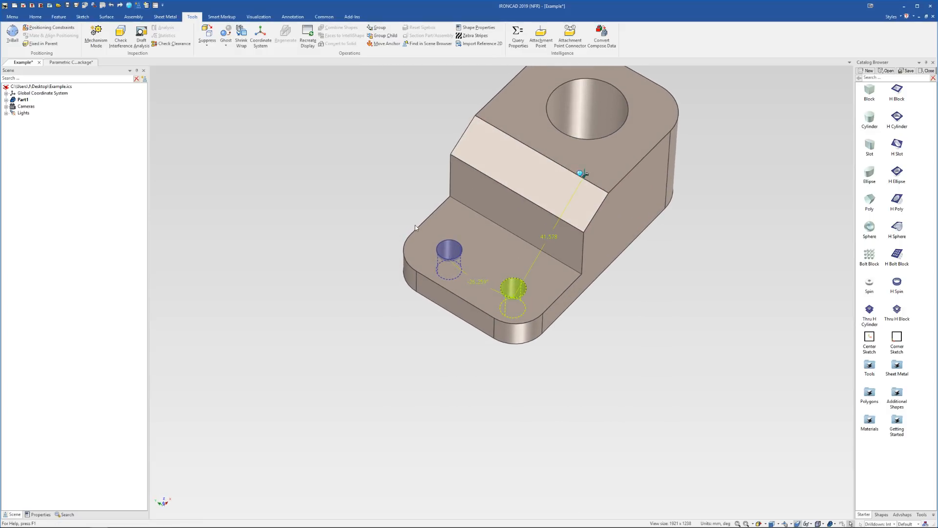
click(508, 288)
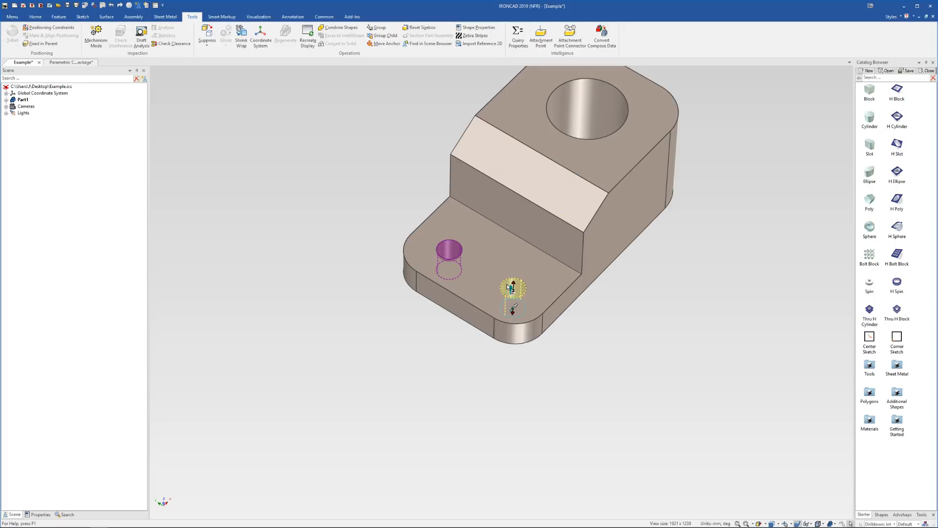
right_click(508, 288)
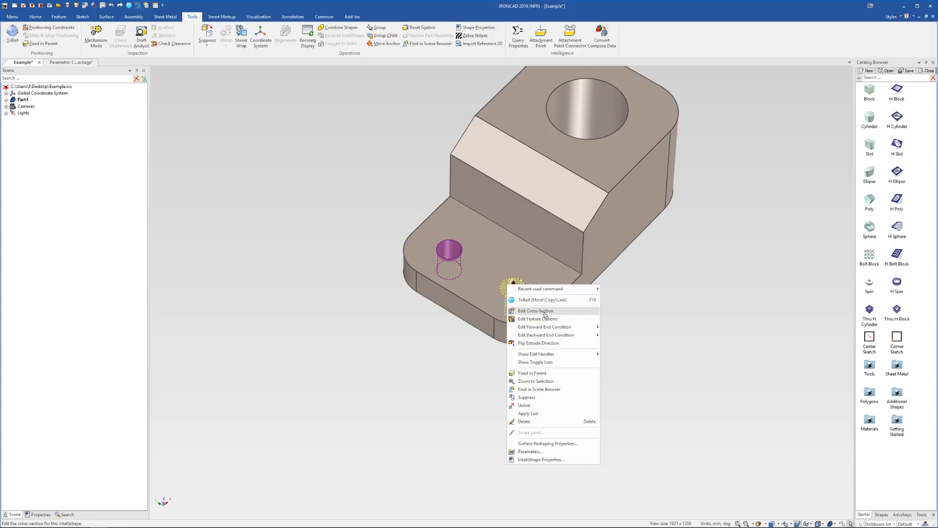
click(542, 310)
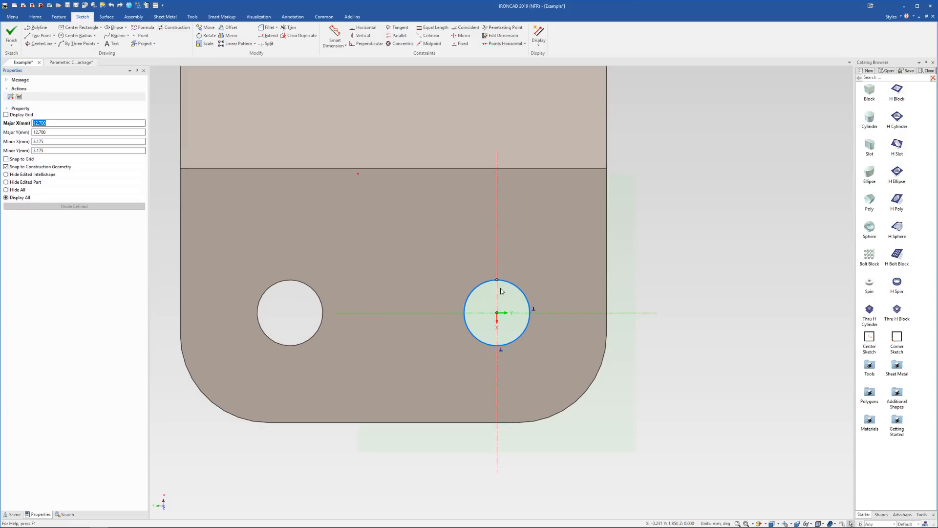
click(80, 27)
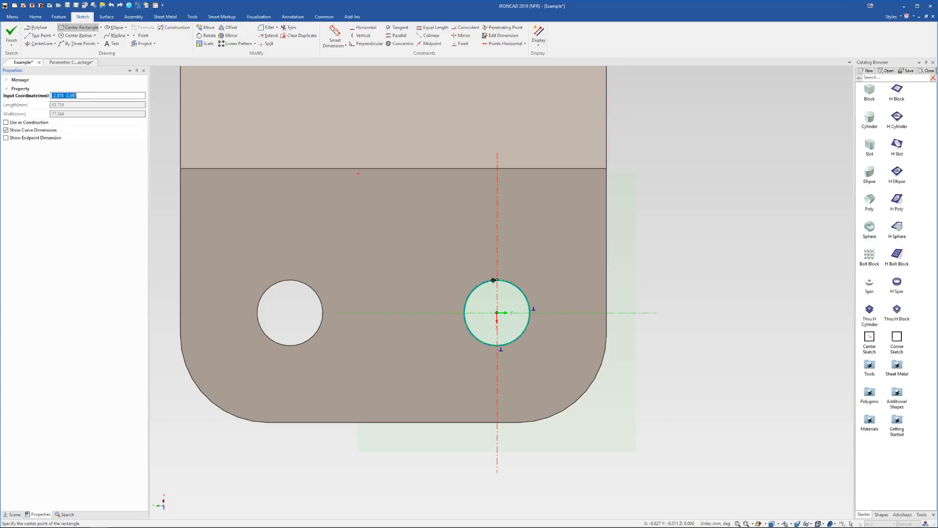
click(497, 279)
click(506, 263)
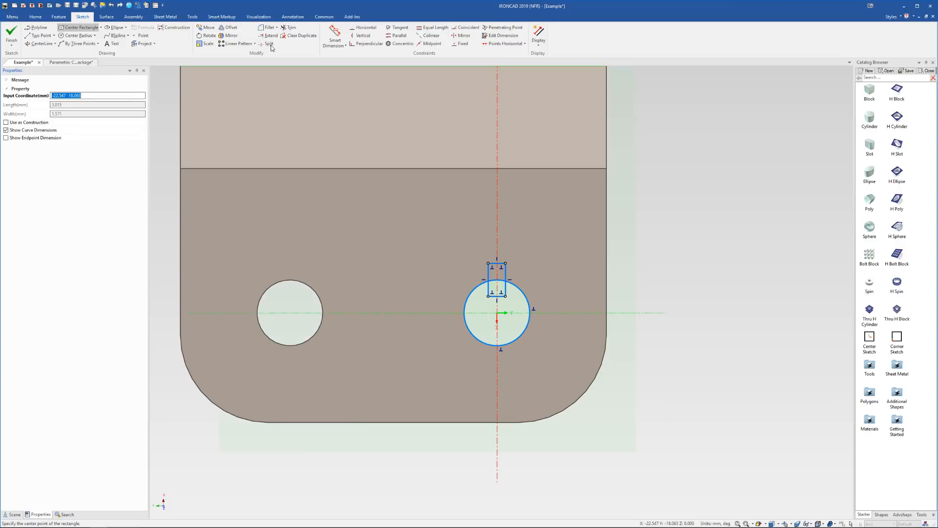
Step: Trim the overlapping rectangle and circle segments into a single keyway profile and finish the cross-section
click(289, 27)
click(506, 290)
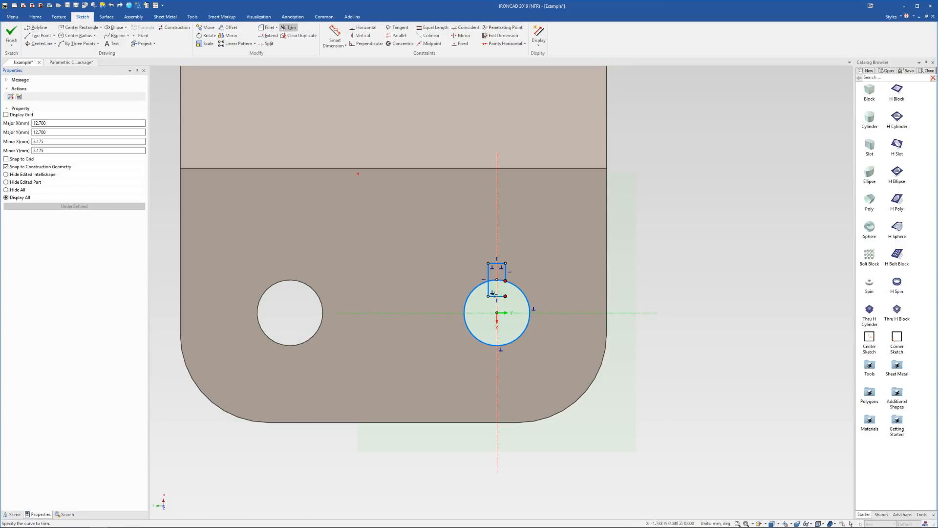
click(498, 296)
click(488, 289)
click(500, 280)
click(11, 32)
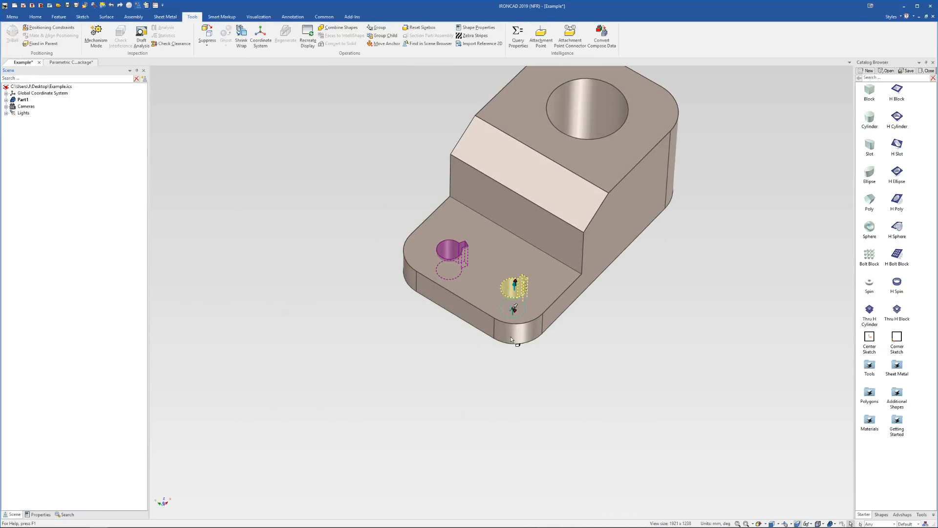
click(521, 367)
Step: Examine the keyway notches in both small holes and the pattern linking them
middle_drag(519, 296, 518, 337)
scroll(514, 268, down, 2)
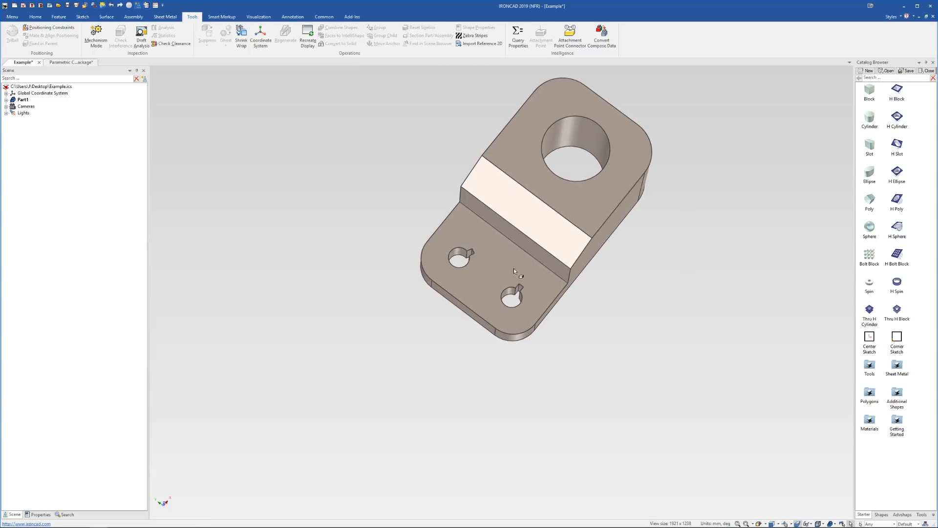
middle_drag(514, 268, 467, 255)
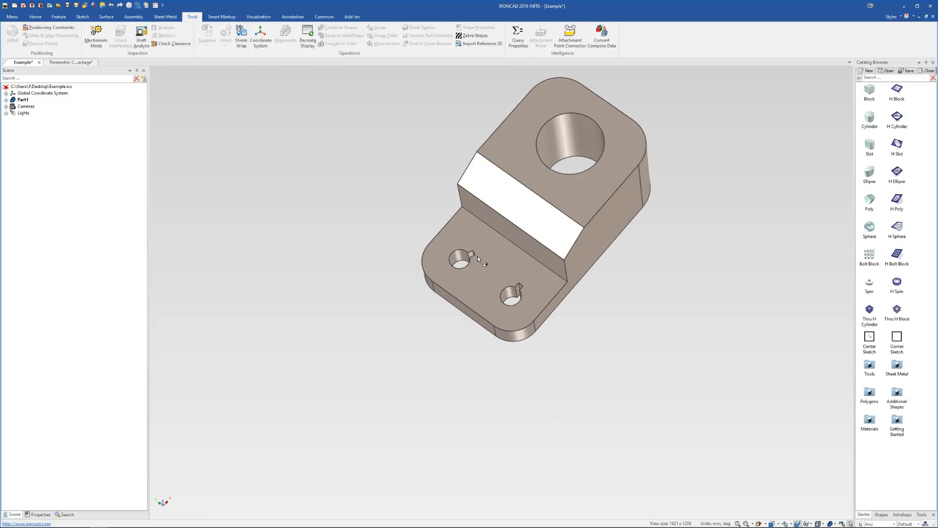
click(459, 258)
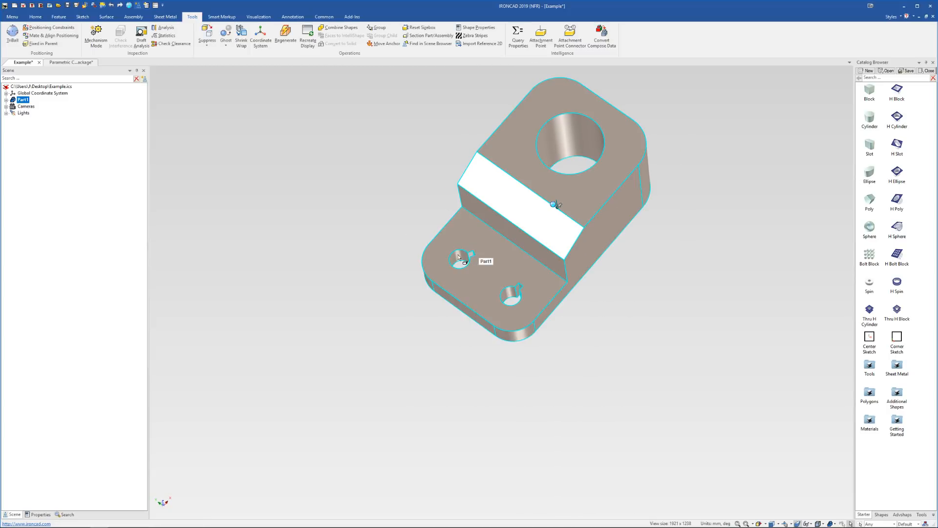
click(509, 286)
scroll(495, 270, up, 2)
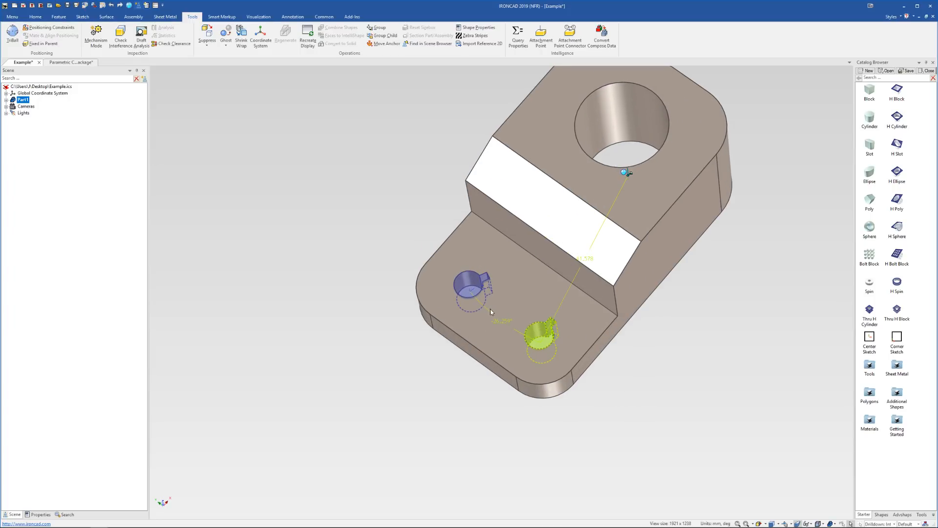
middle_drag(520, 305, 547, 327)
Step: Open the front hole shape's cross-section again and delete all of its keyway profile curves
click(548, 328)
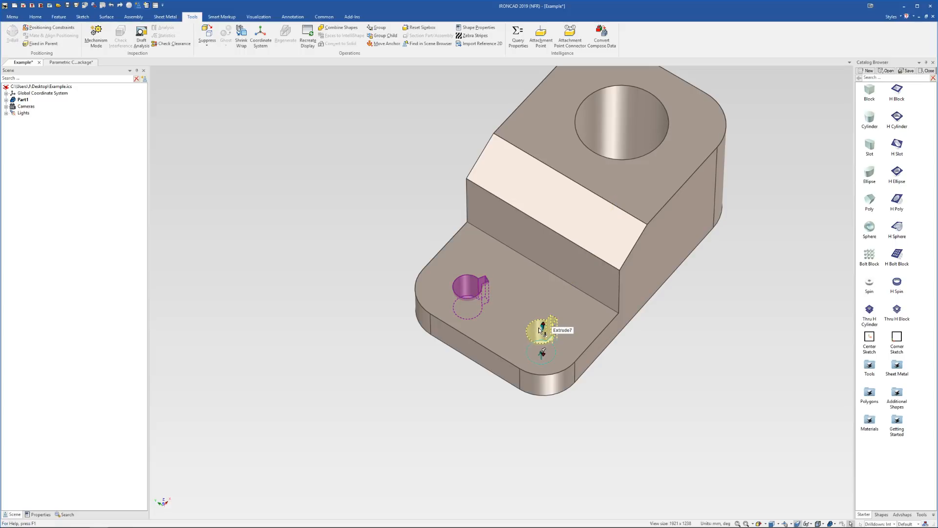
middle_drag(537, 331, 536, 311)
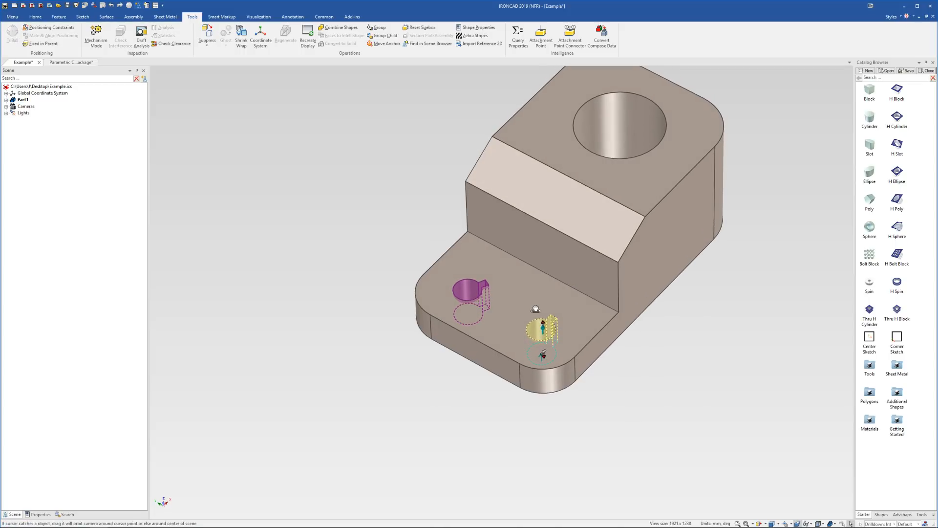
scroll(582, 216, down, 3)
scroll(582, 218, down, 2)
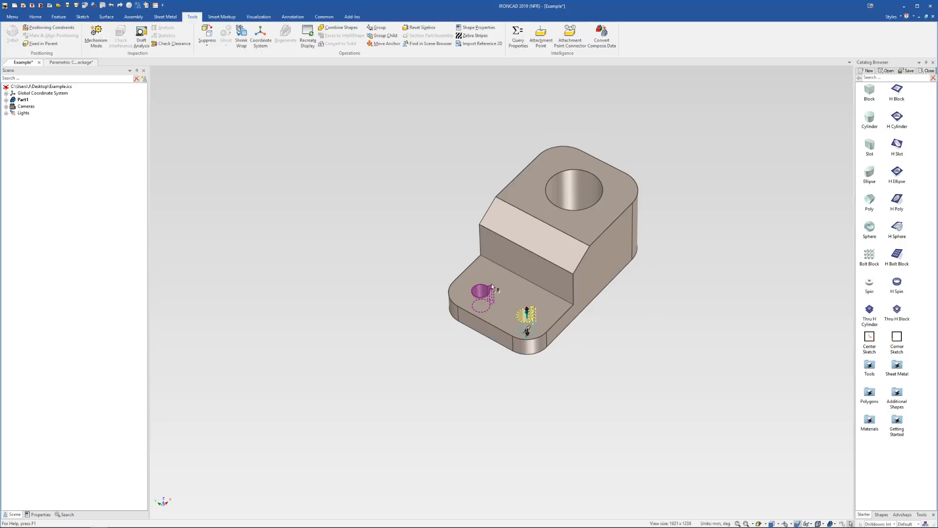
scroll(498, 293, up, 5)
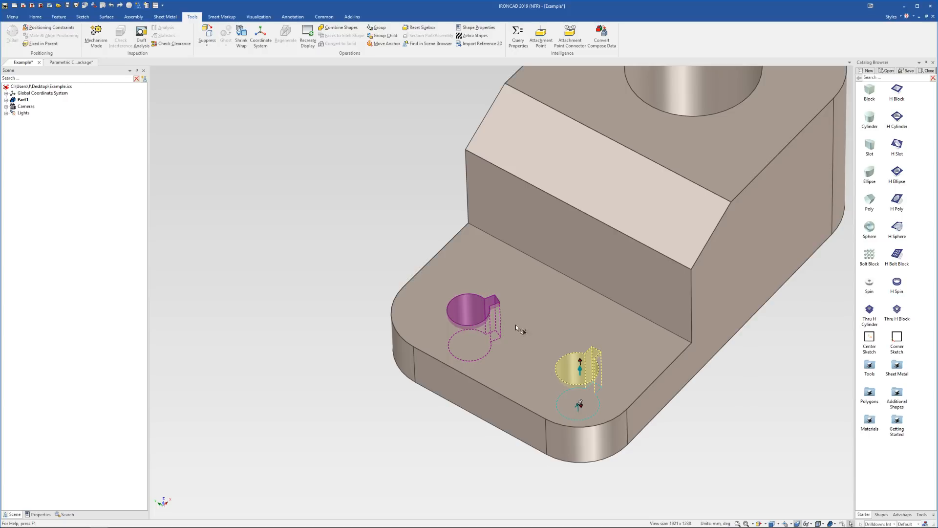
right_click(569, 372)
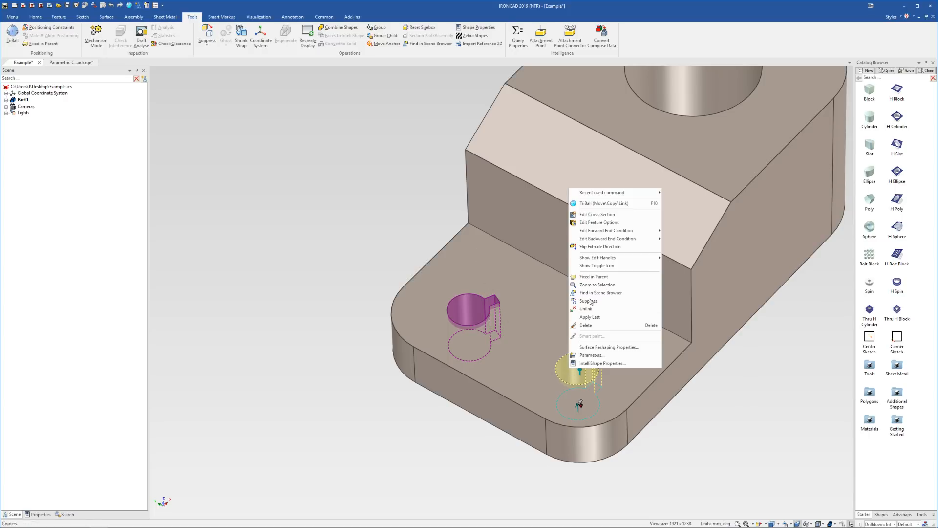
click(606, 215)
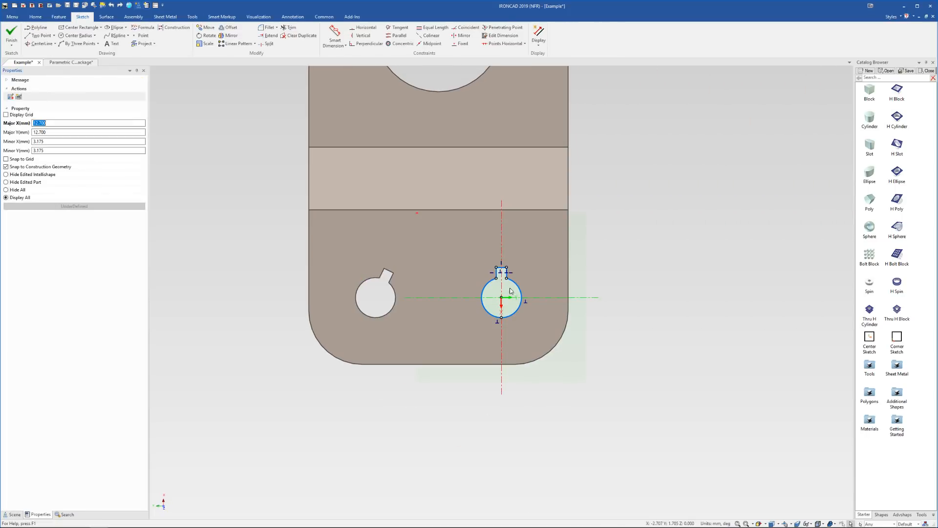
scroll(482, 255, up, 2)
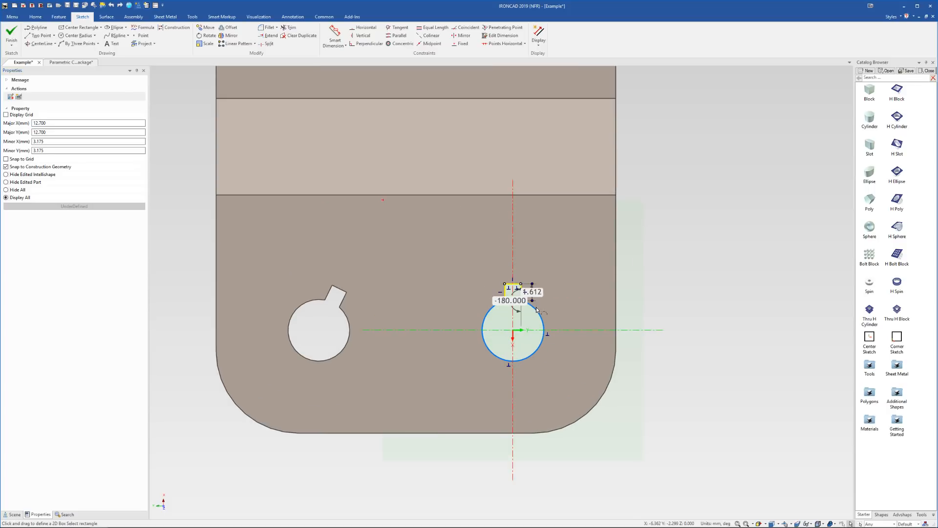
click(522, 302)
drag(469, 289, 557, 371)
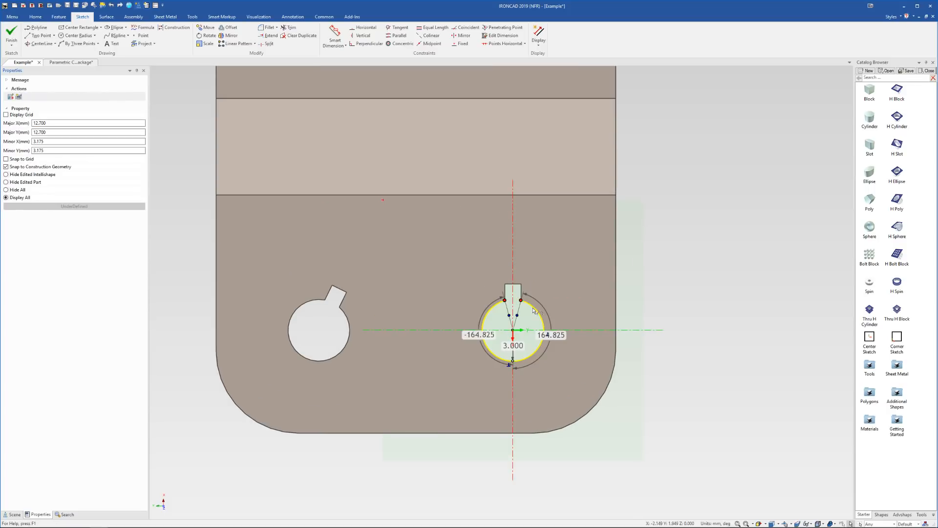
key(Delete)
Step: Sketch a circle of about 3.7 mm radius centred on the hole's sketch origin and finish the cross-section
click(68, 37)
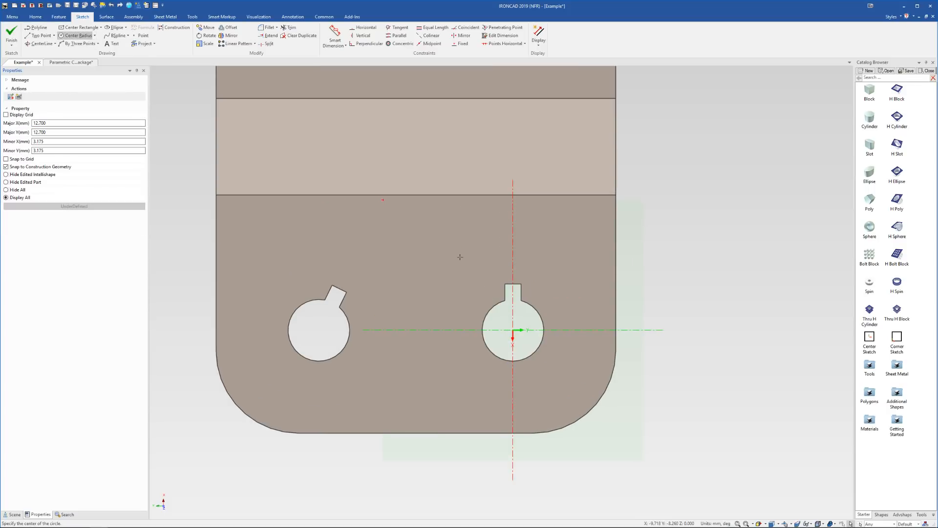
click(513, 330)
click(544, 308)
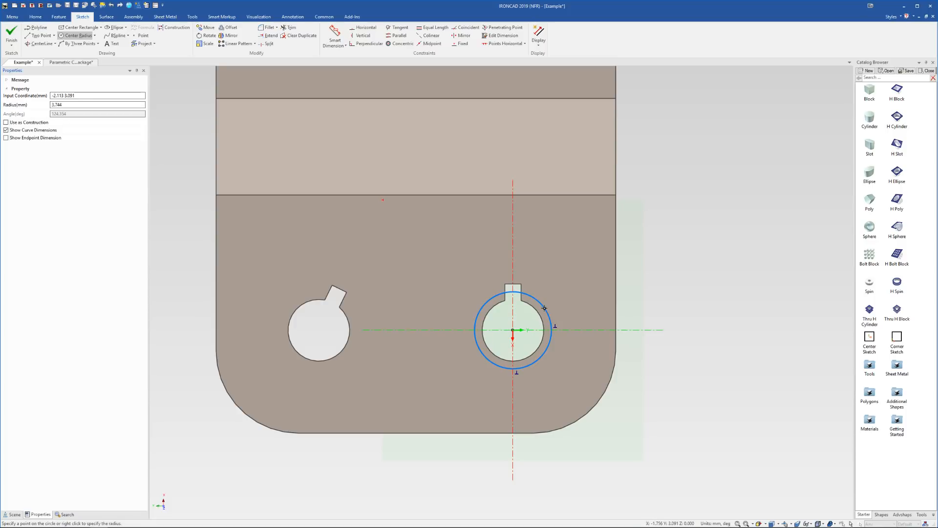
click(12, 34)
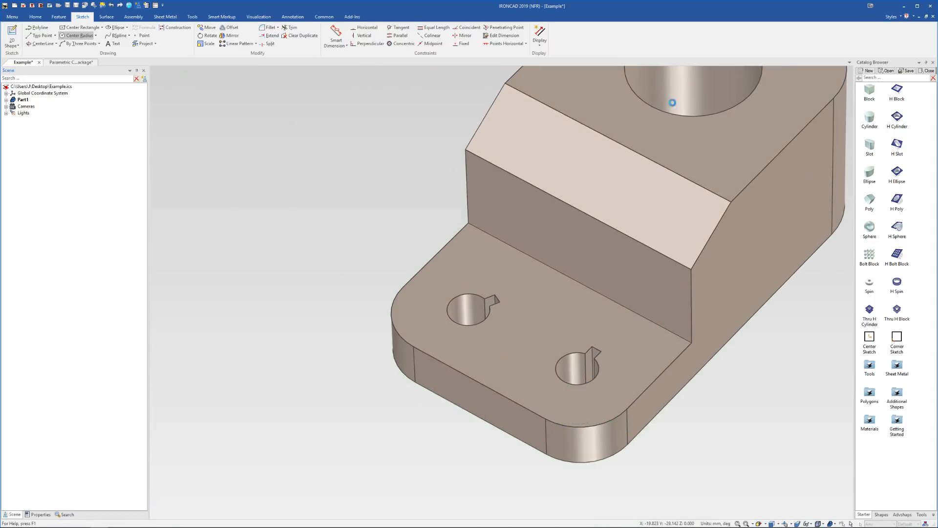
click(371, 303)
Step: Delete the hole pattern on the lower step so that only the original front hole is kept
middle_drag(562, 345, 540, 346)
click(479, 320)
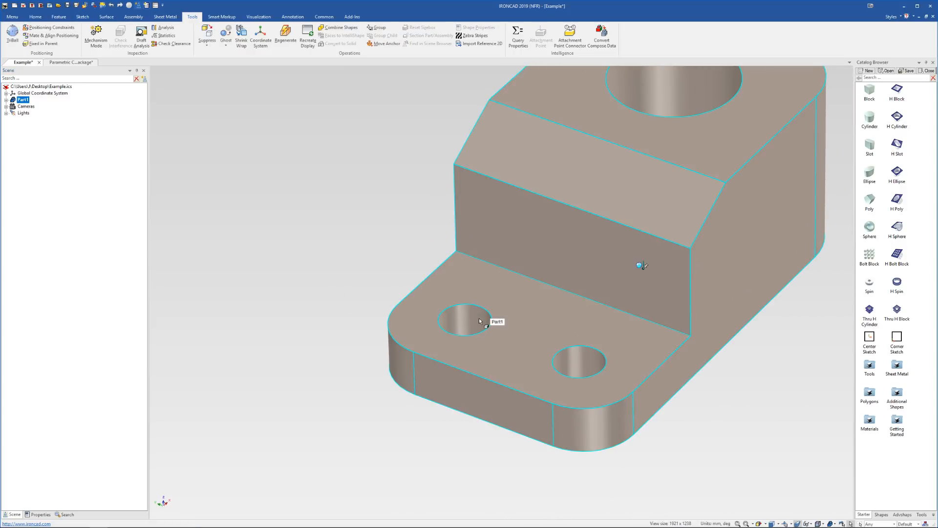
click(479, 320)
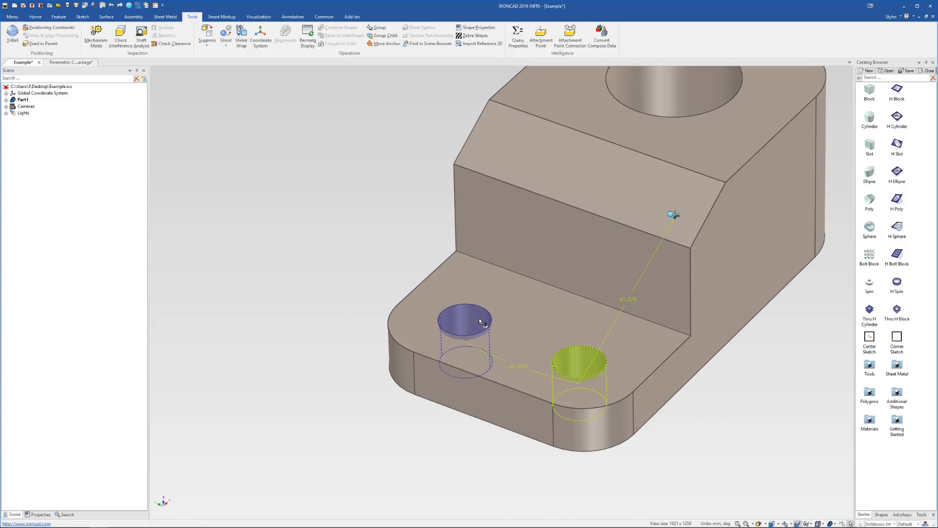
key(Delete)
Step: Use the TriBall, relocated to the middle of the lower step, to mirror the front hole as a linked copy across the step
click(563, 354)
click(575, 368)
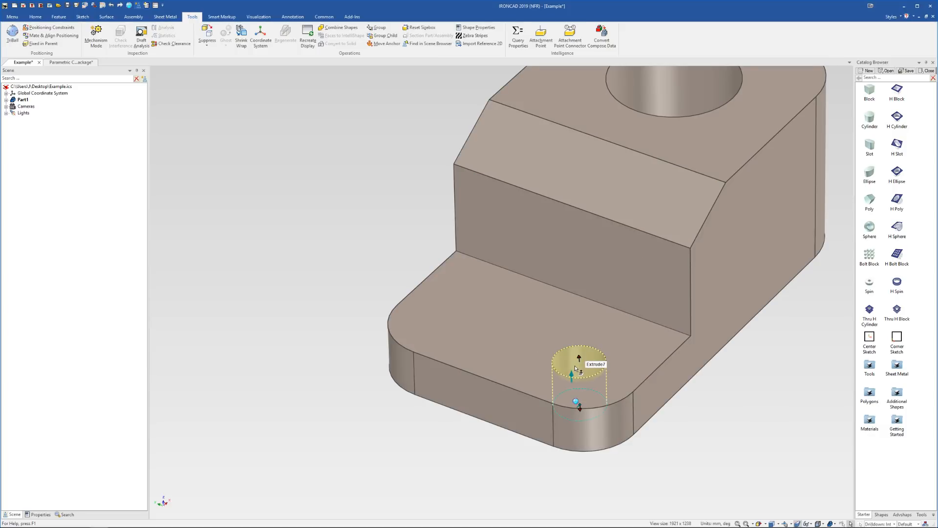
scroll(569, 355, down, 3)
key(F10)
key(space)
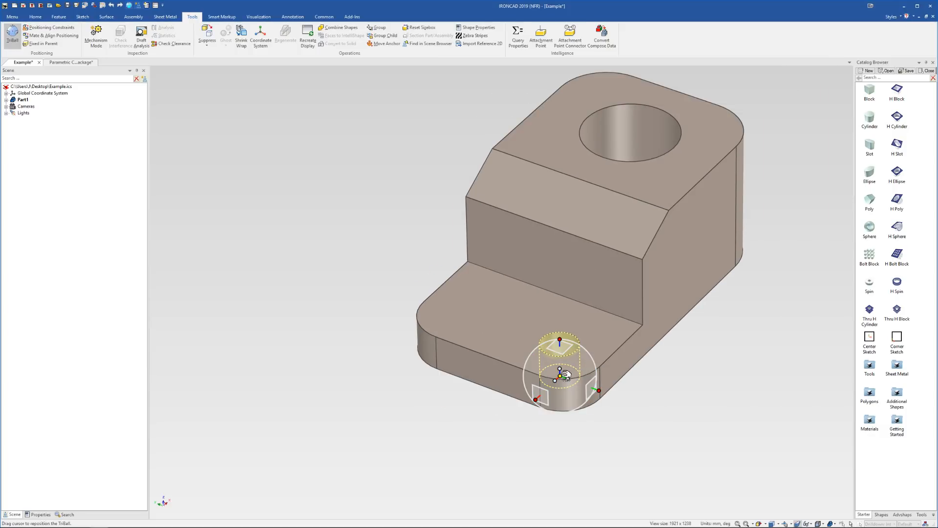
drag(565, 380, 499, 359)
right_click(499, 359)
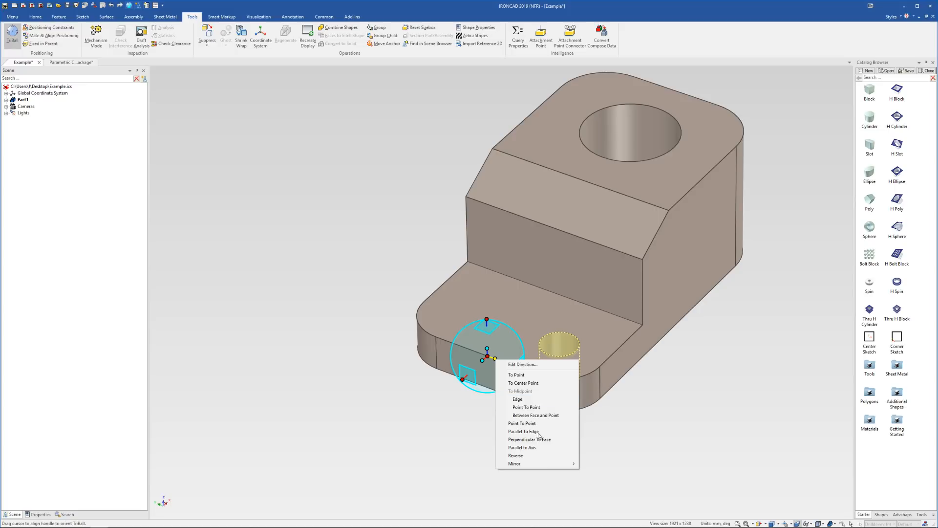
mouse_move(537, 466)
click(599, 479)
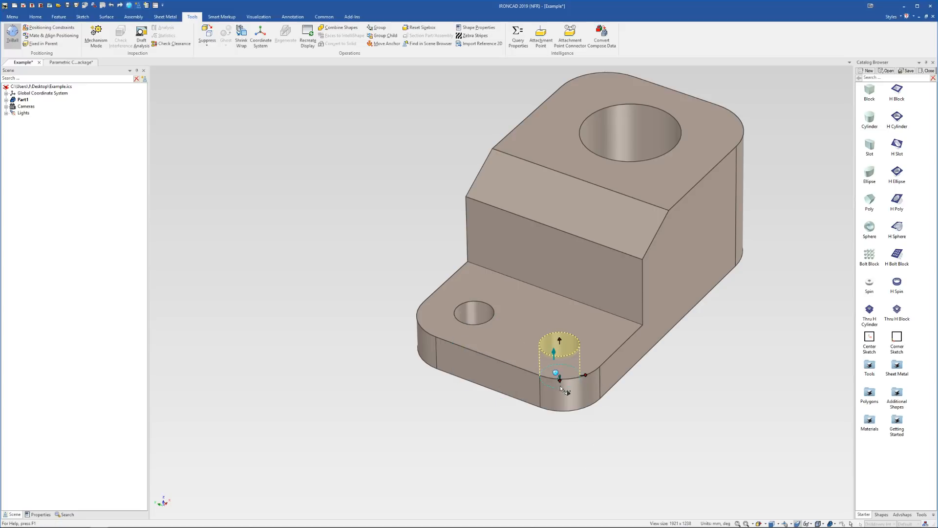
Step: Open the original front hole's cross-section and draw a small centre rectangle on the circle's upper quadrant point
right_click(566, 348)
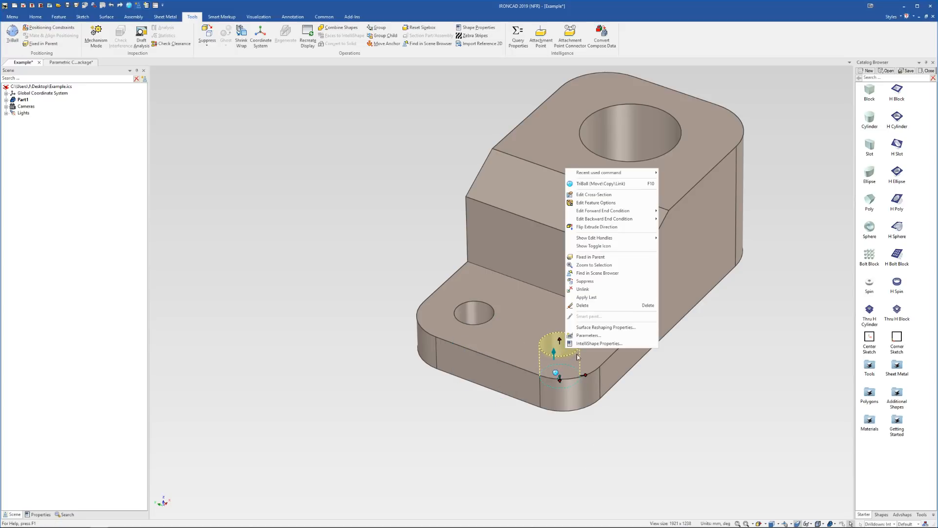
click(602, 194)
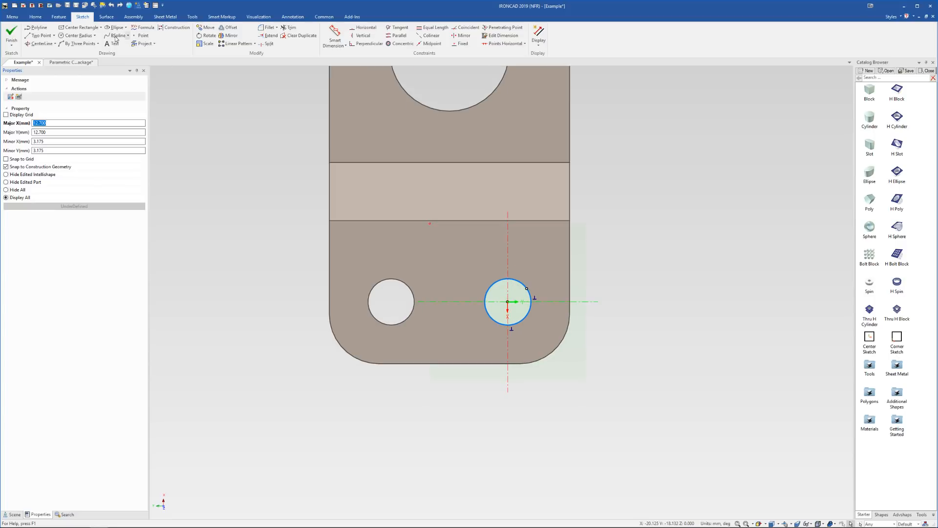
click(79, 27)
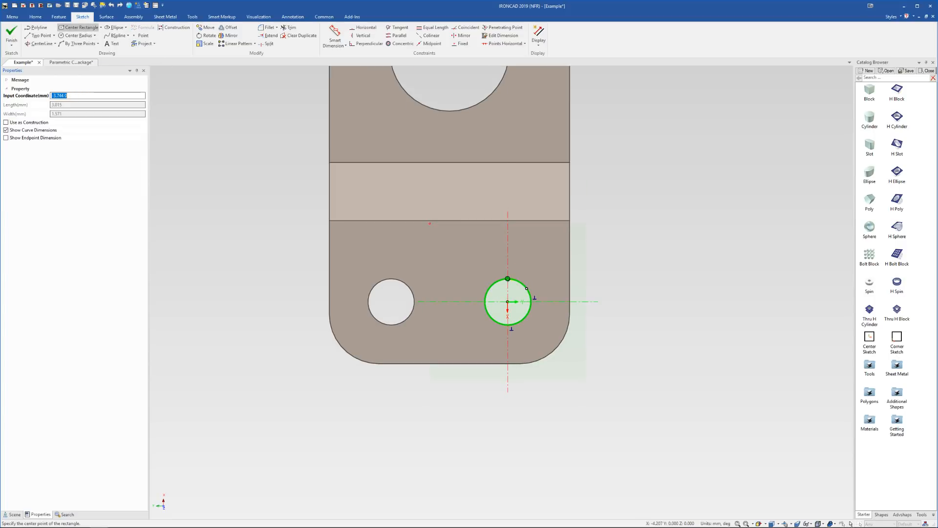
click(508, 278)
scroll(513, 288, up, 1)
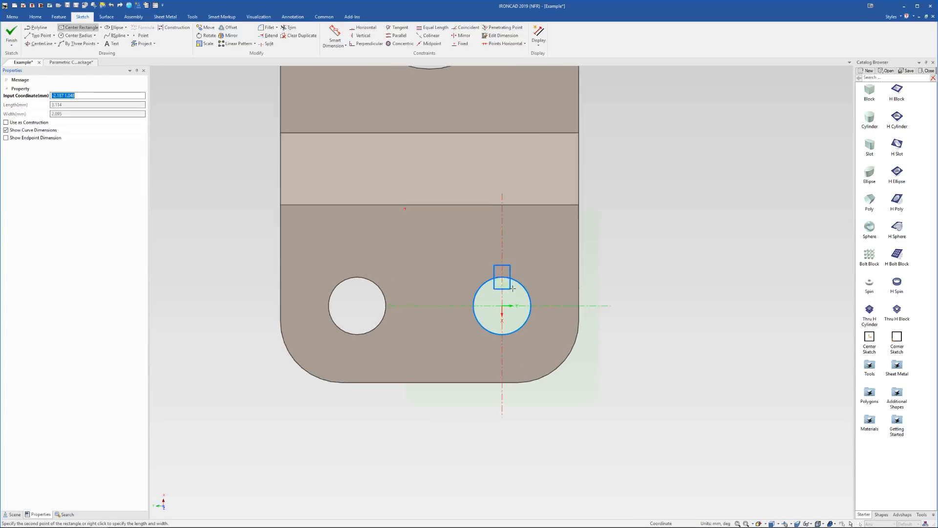
scroll(513, 288, up, 2)
click(511, 294)
Step: Trim the rectangle and circle segments inside the profile to form a keyway, and finish the cross-section
click(290, 28)
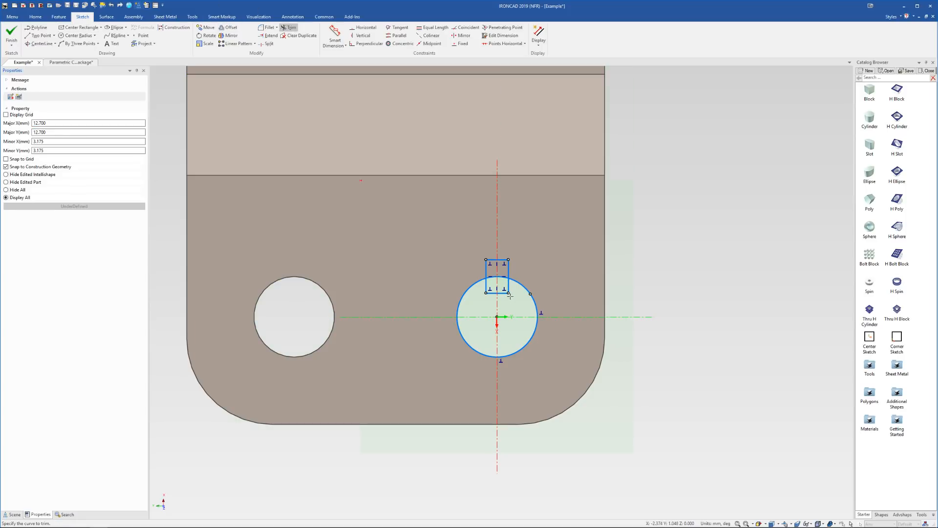
click(509, 291)
click(501, 293)
click(486, 291)
click(497, 281)
click(11, 33)
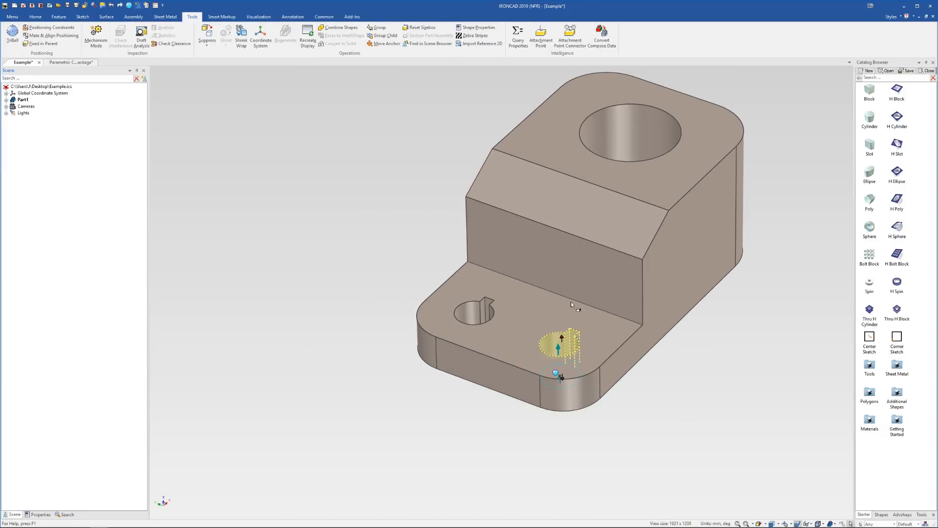
Step: Examine the keyways in the two linked holes on the lower step
scroll(571, 301, down, 1)
click(629, 378)
middle_drag(539, 295, 581, 233)
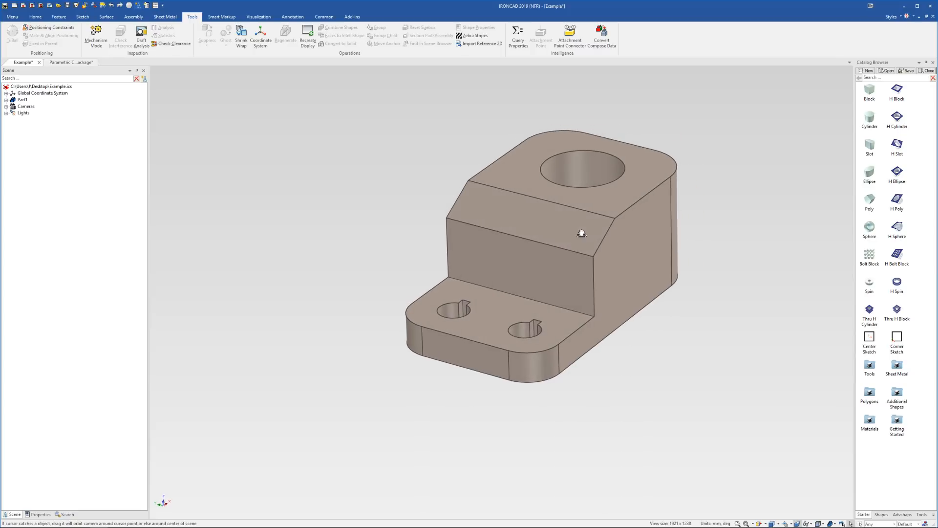
click(584, 205)
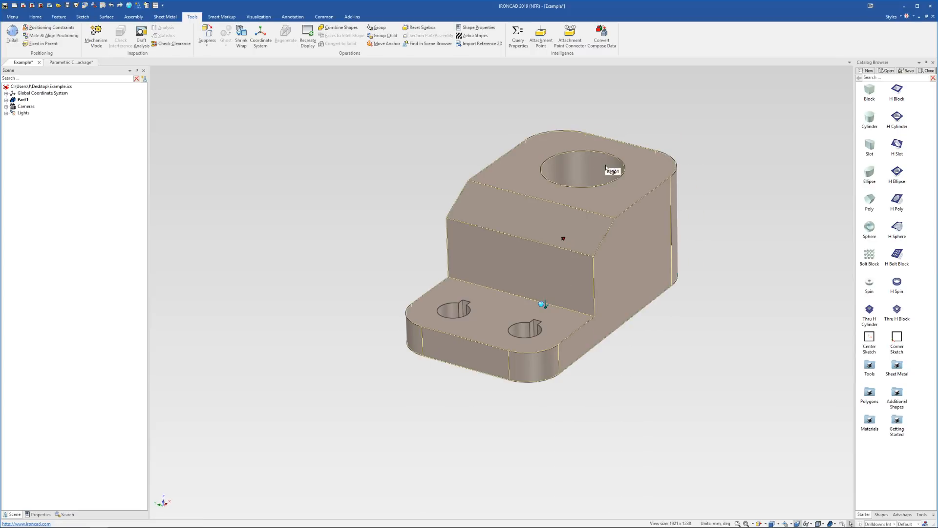
click(713, 344)
scroll(594, 245, up, 1)
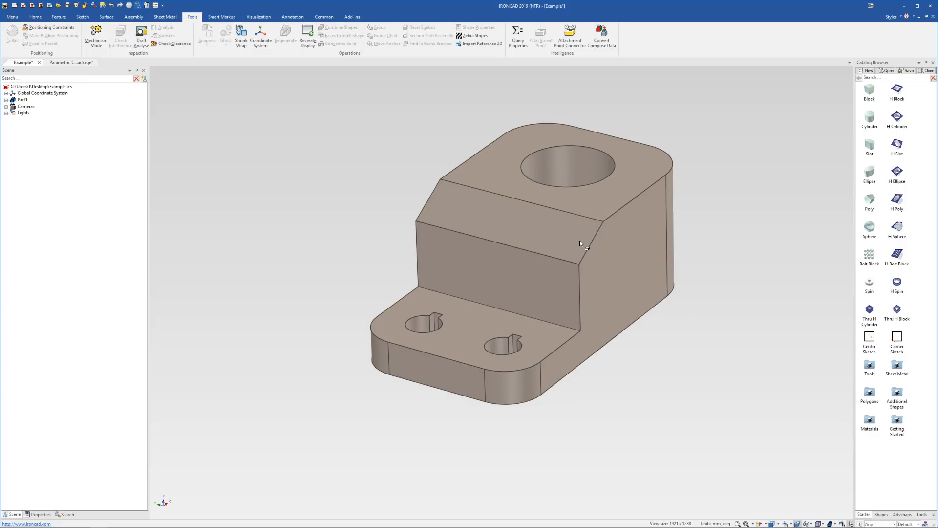
scroll(582, 234, up, 2)
middle_drag(465, 342, 545, 278)
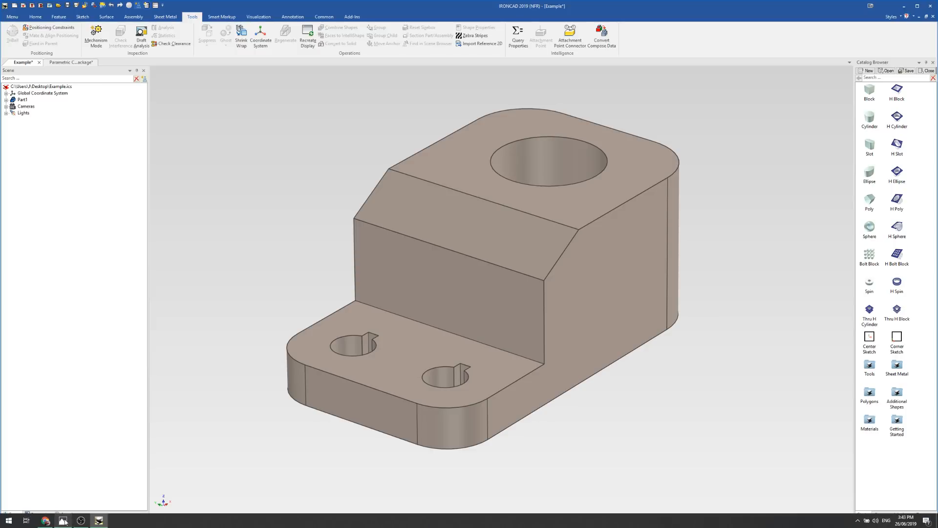
Step: Switch to the Photos window to review the tips and tricks overview image, and return to IRONCAD
click(63, 520)
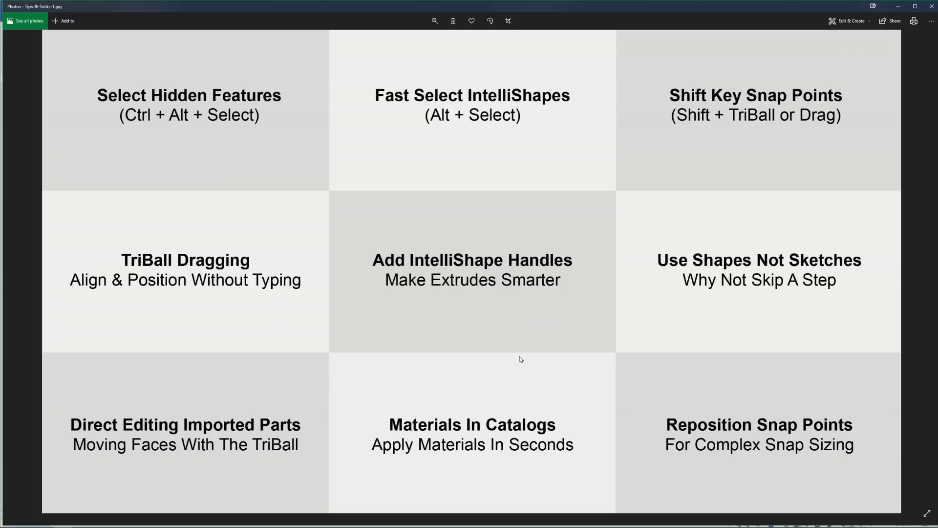
mouse_move(49, 517)
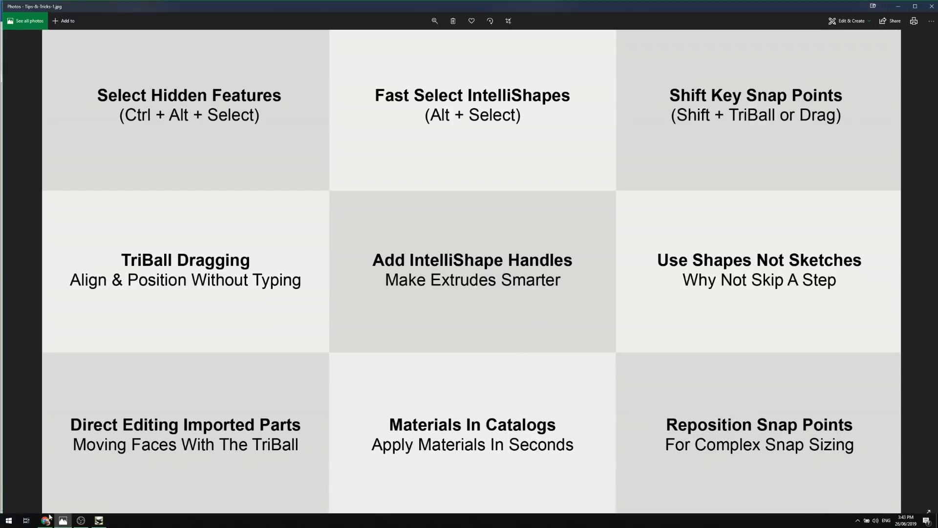
click(99, 521)
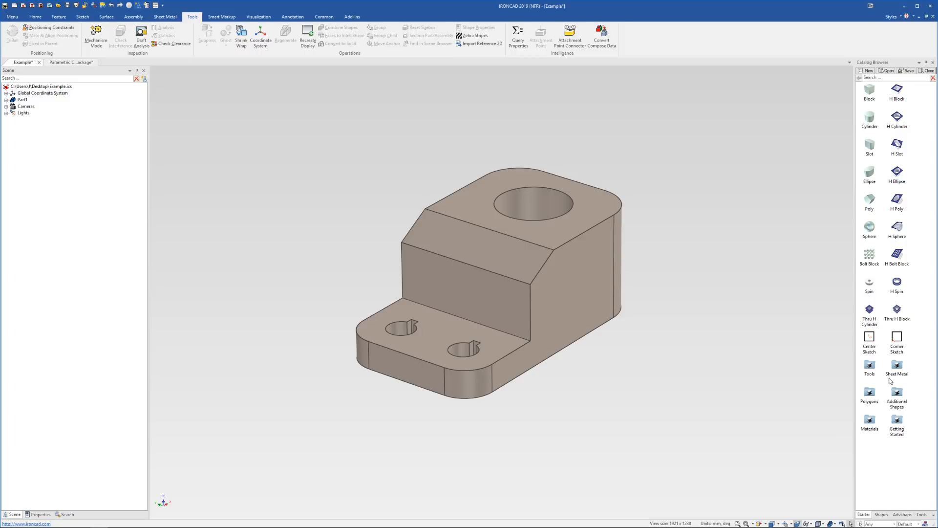
Step: Open the Materials catalog folder and apply Titanium to the part
click(873, 421)
double_click(873, 422)
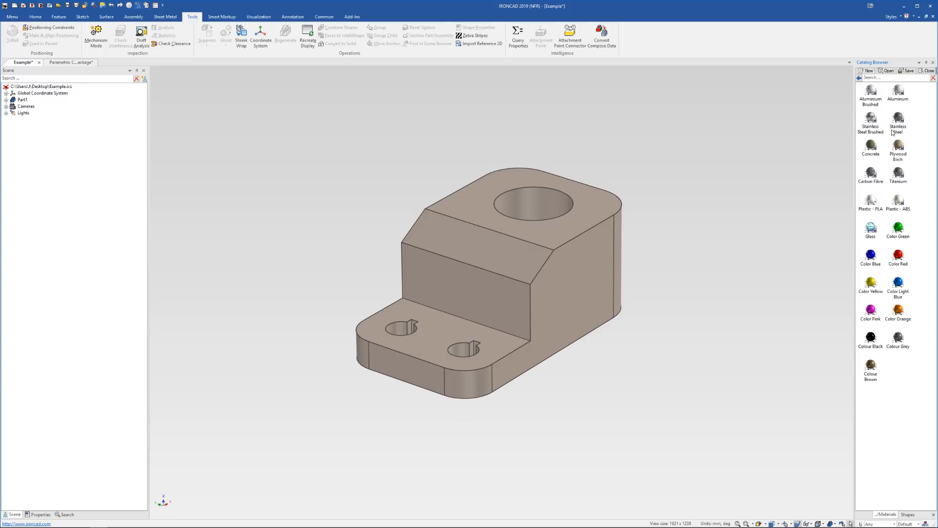
drag(898, 173, 568, 283)
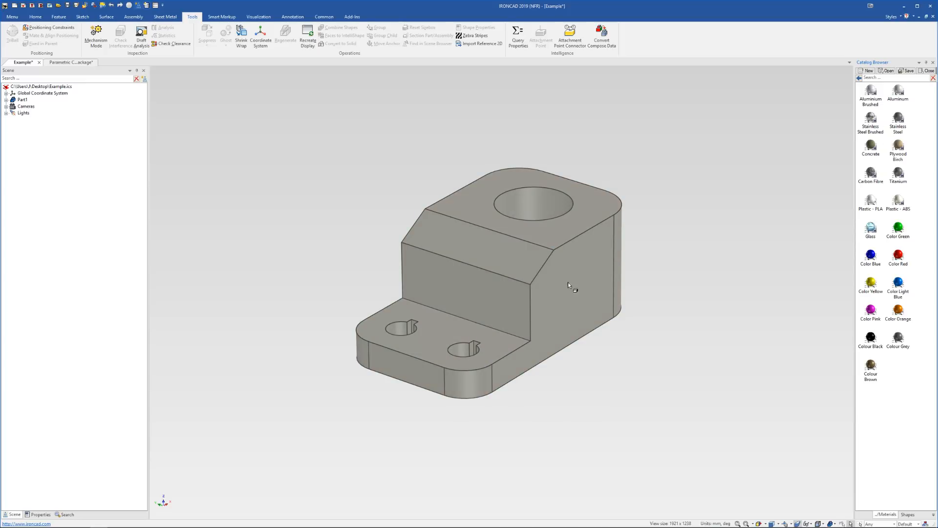
Step: Check the material, mass density and calculated mass in the part's properties, and close the dialog
scroll(527, 279, up, 2)
click(526, 279)
right_click(491, 246)
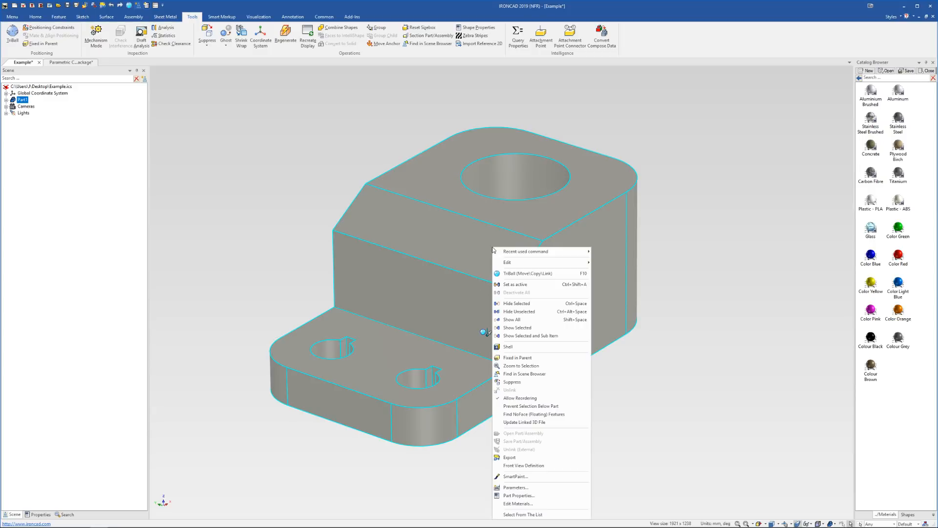
click(519, 495)
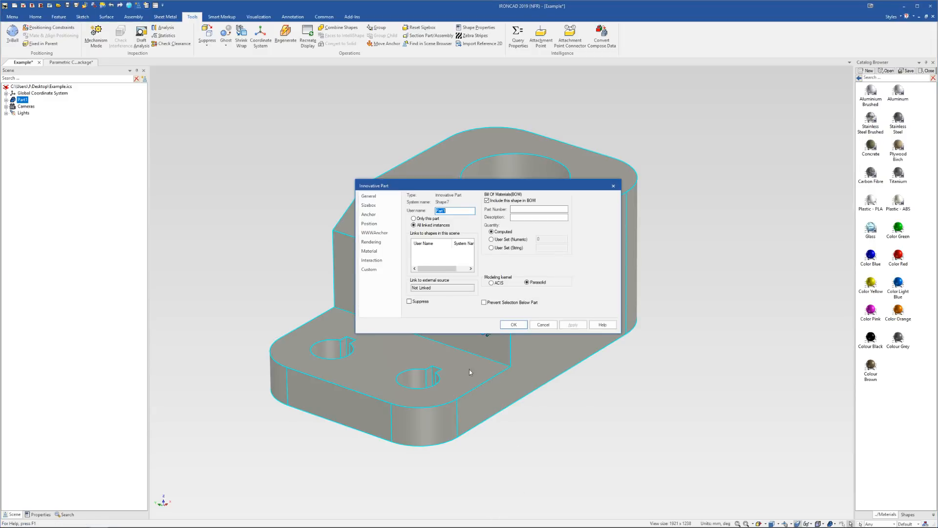
click(370, 251)
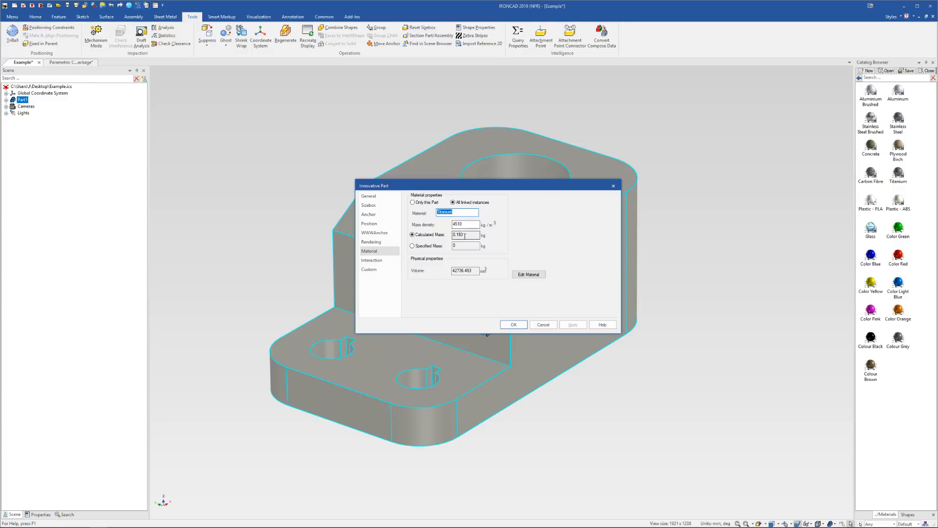
drag(471, 235, 448, 239)
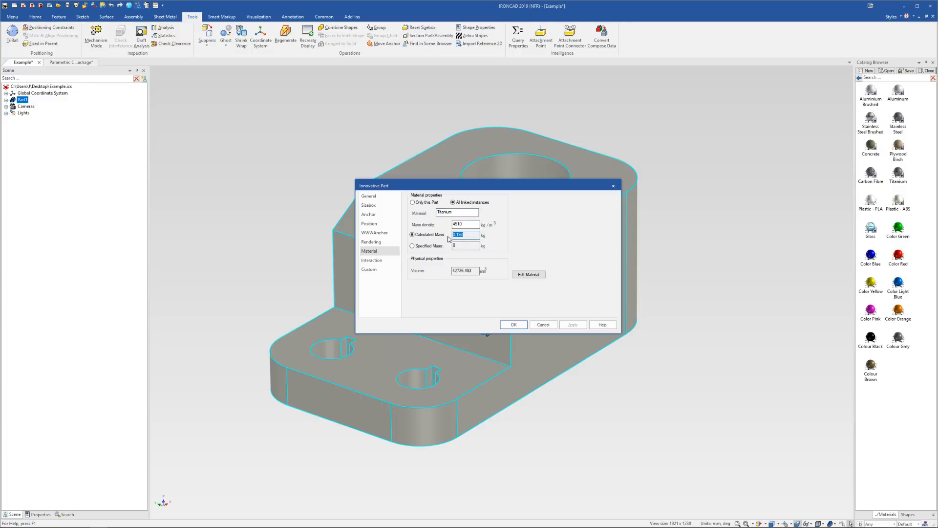
click(518, 326)
click(684, 331)
Step: Apply the Color Green catalog material to the whole part
scroll(550, 295, down, 3)
middle_drag(548, 294, 537, 288)
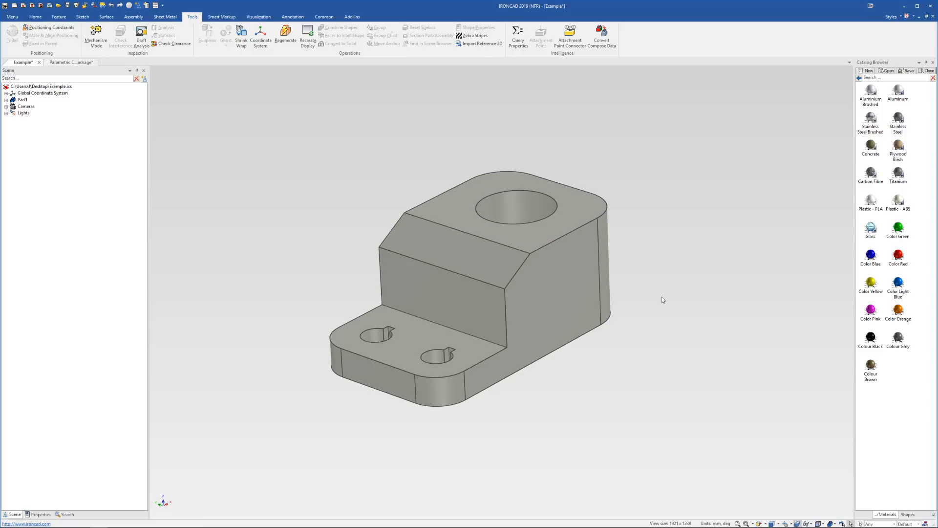
middle_drag(521, 282, 517, 290)
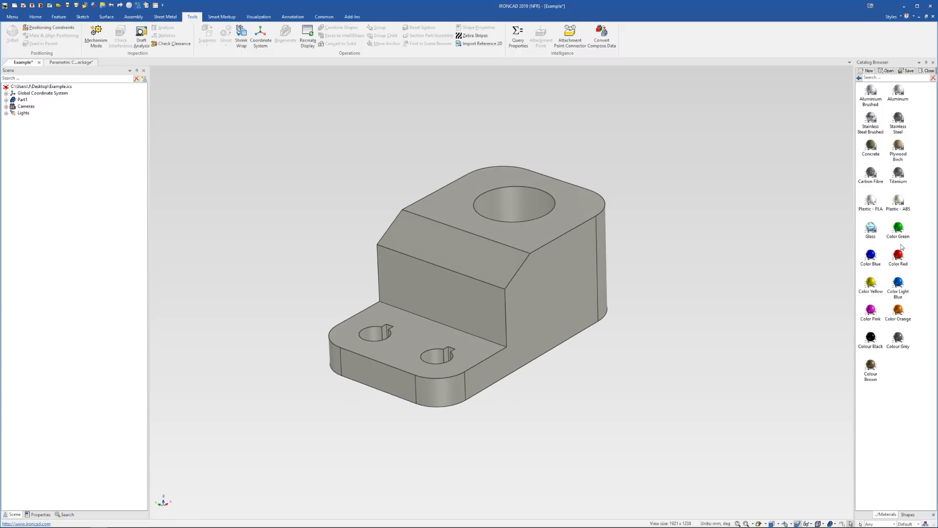
drag(902, 229, 487, 280)
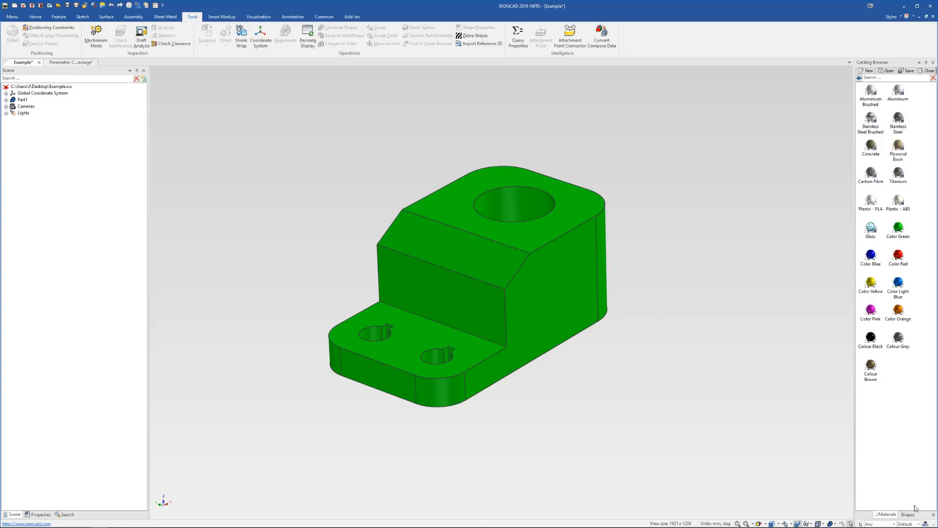
Step: Browse the full Materials catalog's list of metals and alloys, and go back to the Starter catalog
click(860, 78)
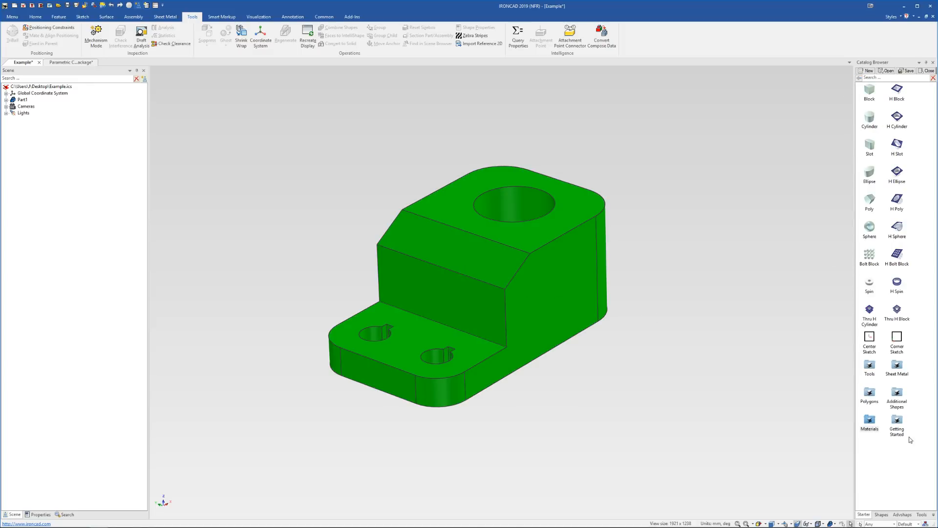
click(934, 515)
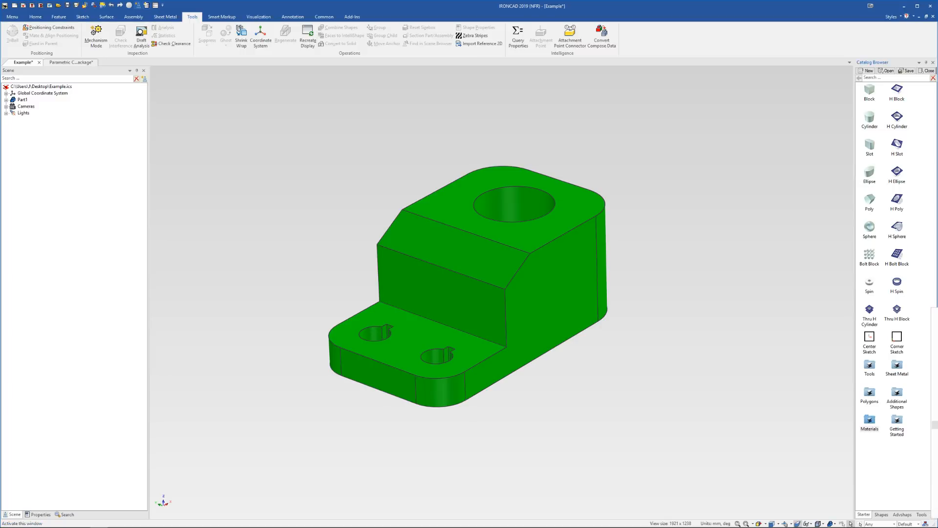
click(935, 424)
scroll(885, 195, down, 10)
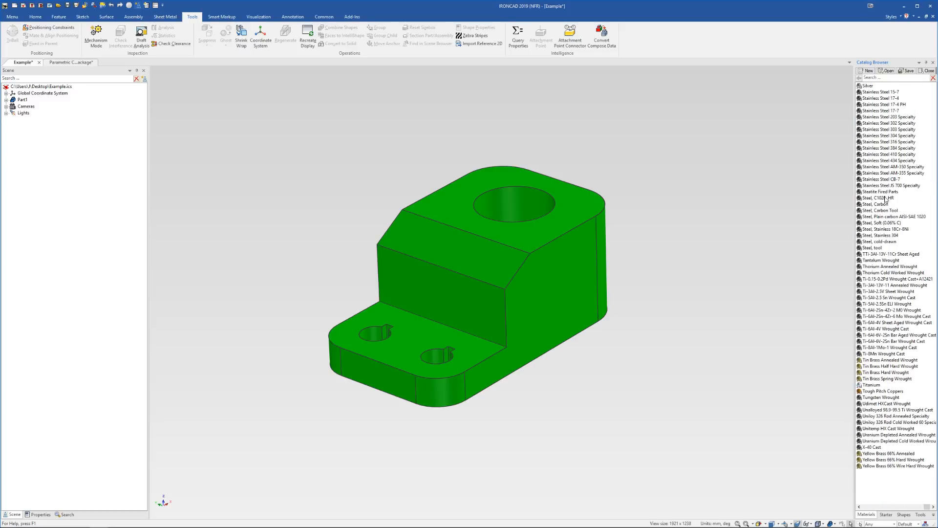
scroll(886, 198, up, 10)
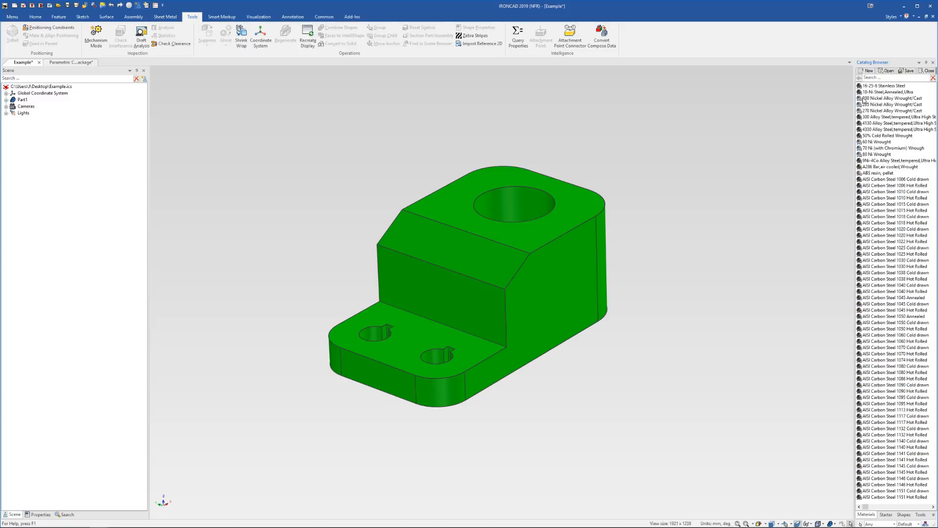
click(886, 515)
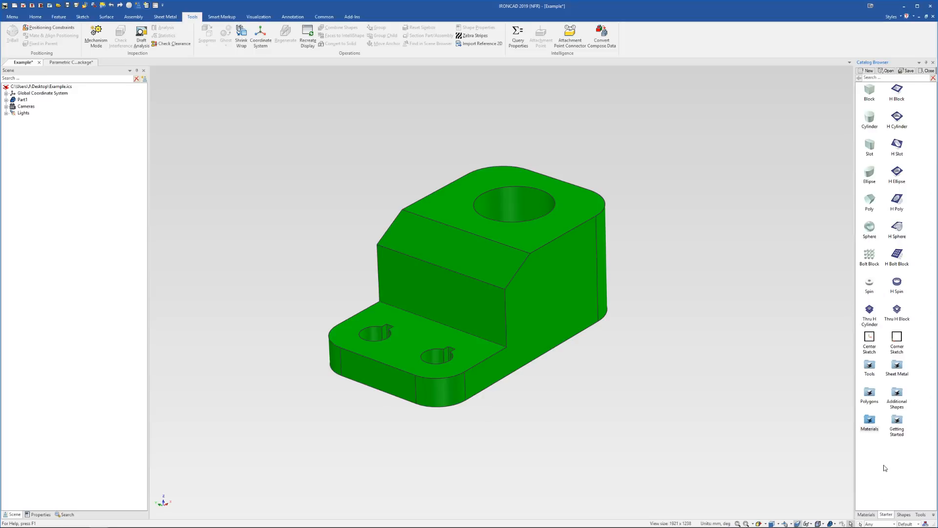
Step: Set the material name to ABC in the part's material properties, apply it, and deselect the part
scroll(504, 284, up, 4)
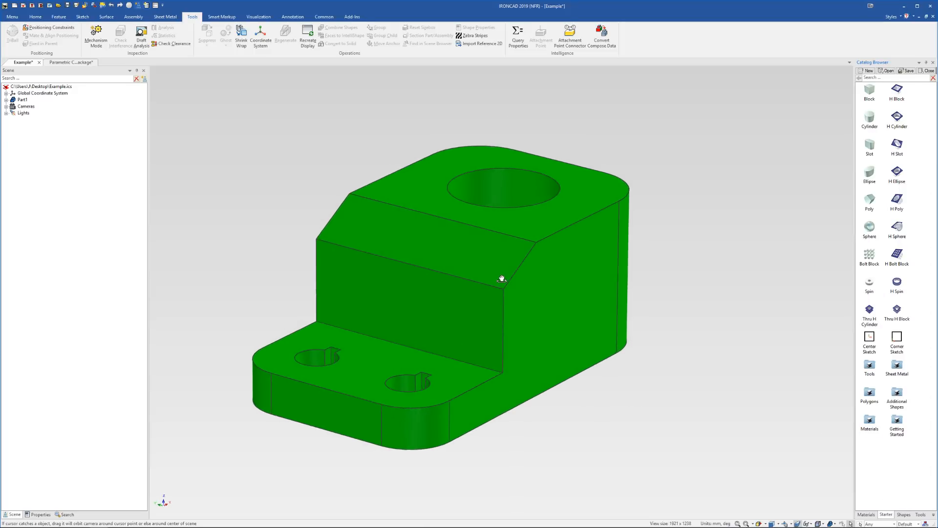
middle_drag(503, 279, 498, 282)
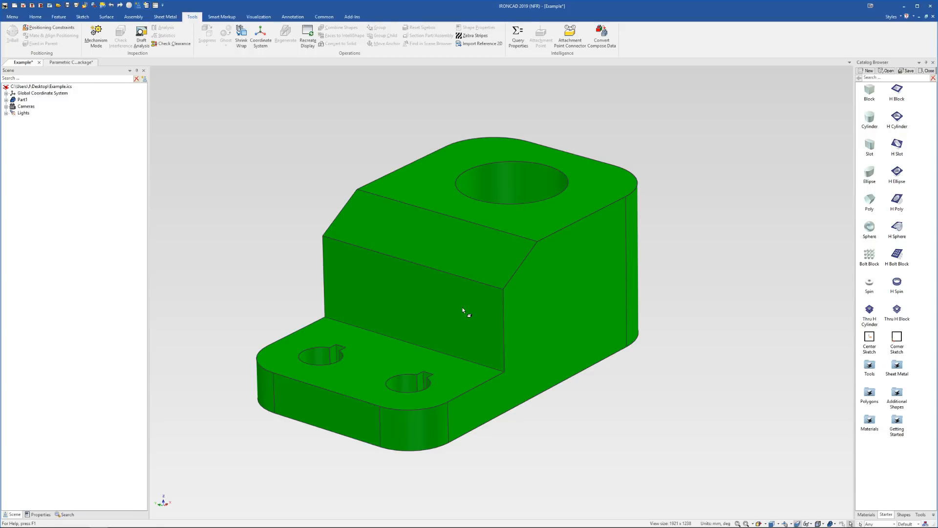
click(487, 318)
right_click(471, 291)
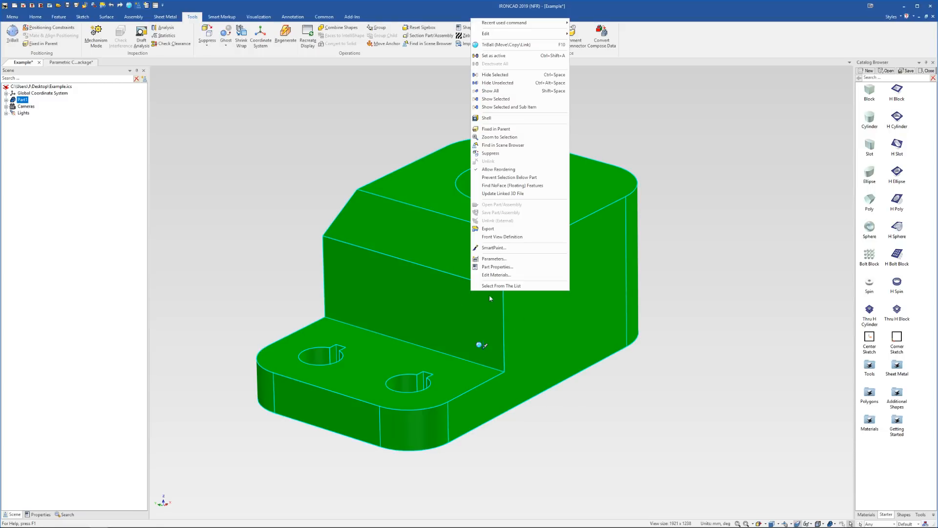
click(497, 267)
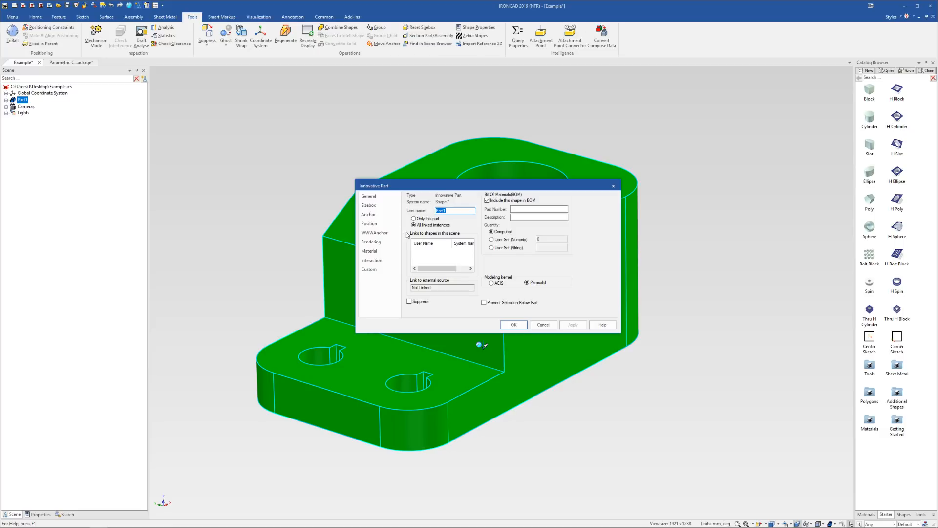
click(371, 251)
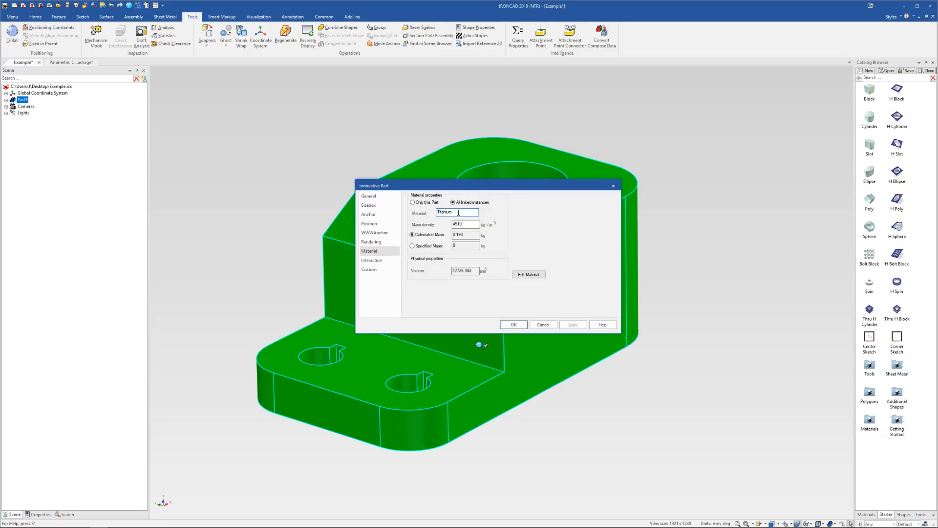
text(ABC)
key(Tab)
click(515, 326)
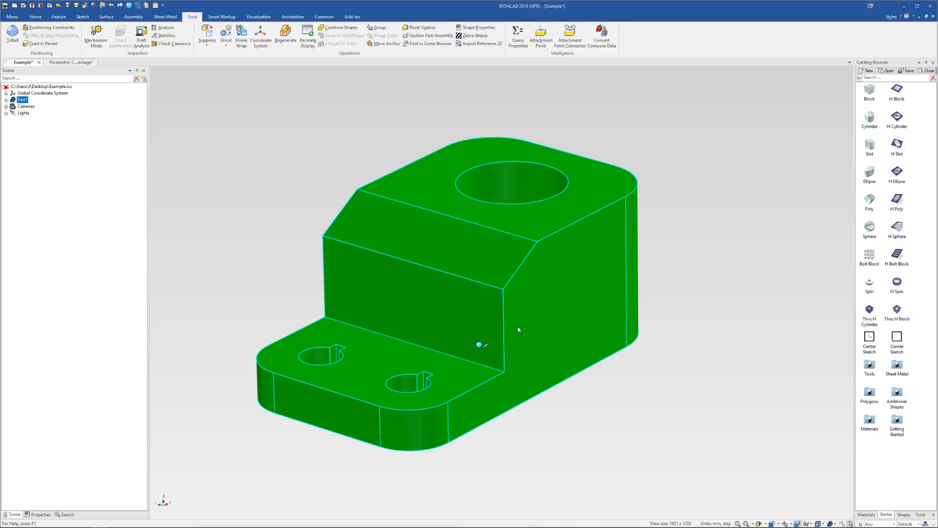
click(713, 346)
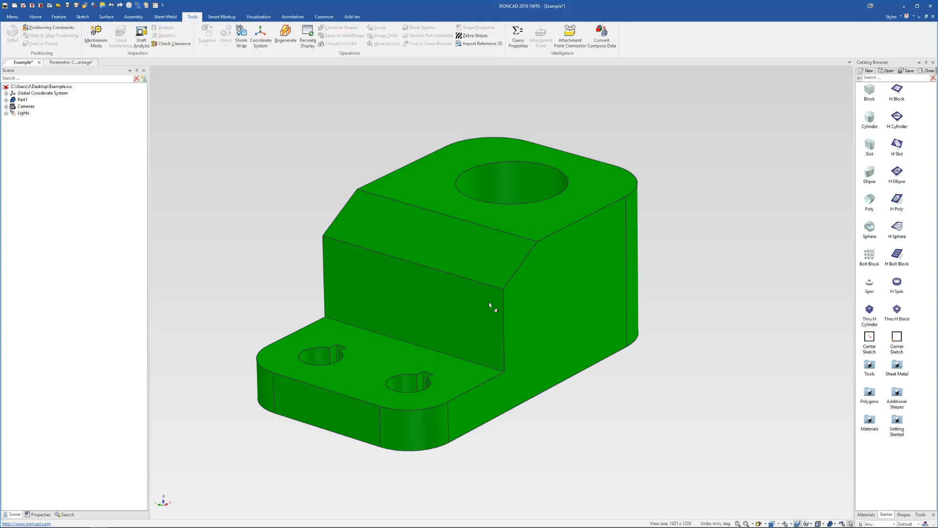
Step: Increase the whole part's transparency in its SmartPaint properties and open the Emission settings
middle_drag(489, 302, 541, 291)
scroll(541, 292, down, 2)
right_click(509, 277)
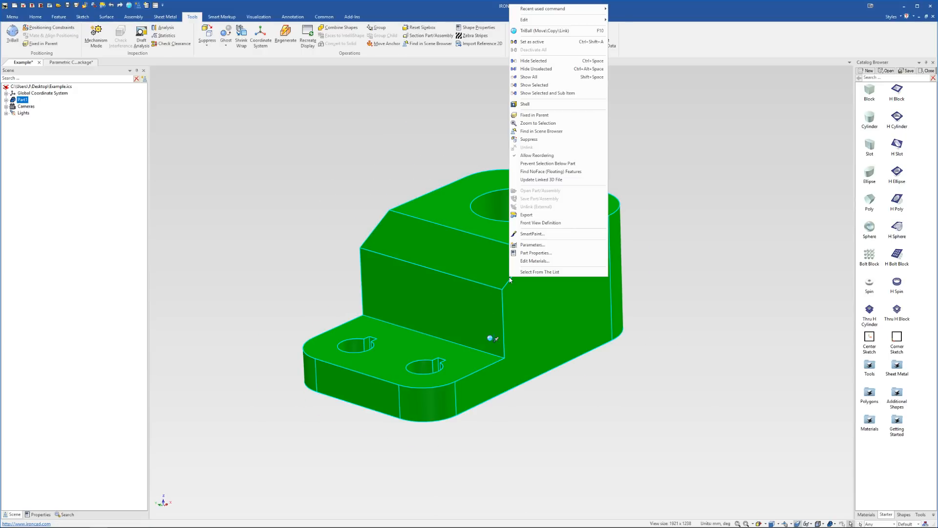
click(570, 235)
click(413, 222)
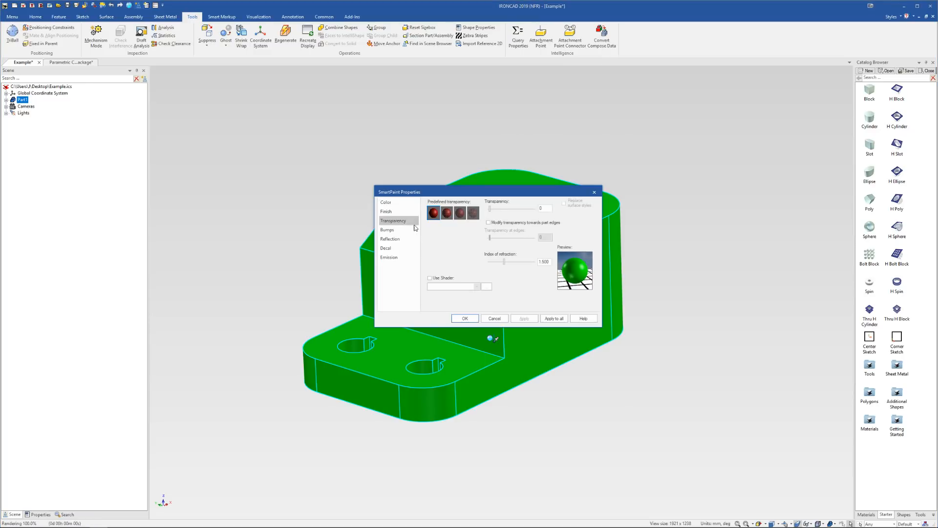
click(507, 213)
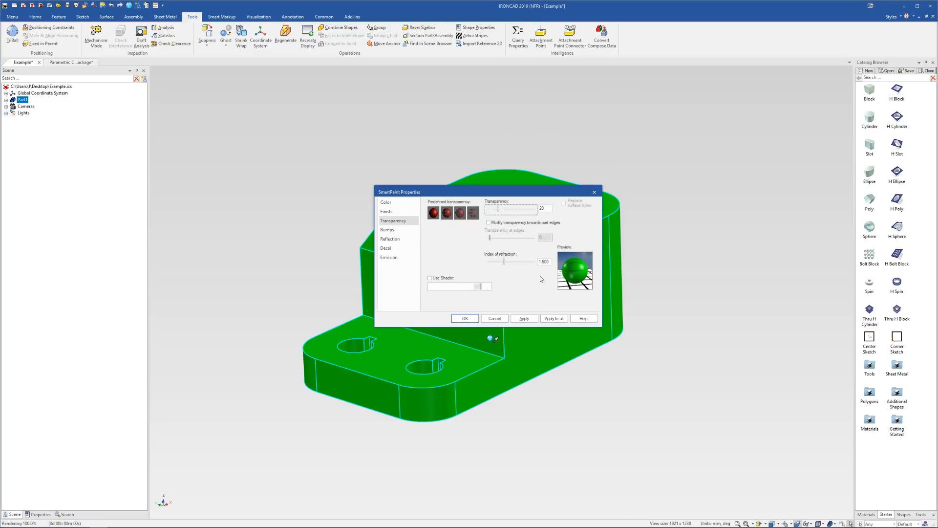
click(505, 212)
click(391, 257)
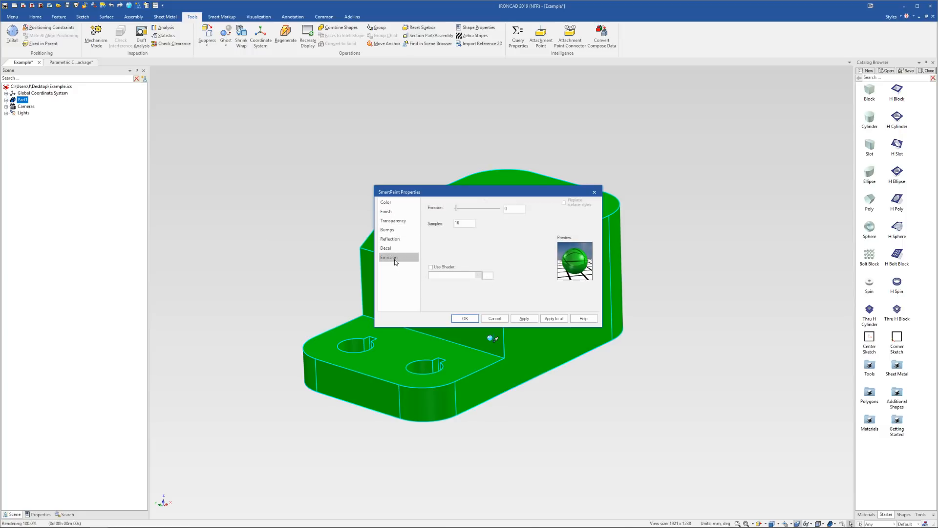
Step: Set the bracket's reflection intensity to 20 in its SmartPaint properties and apply the paint settings
click(392, 213)
click(396, 206)
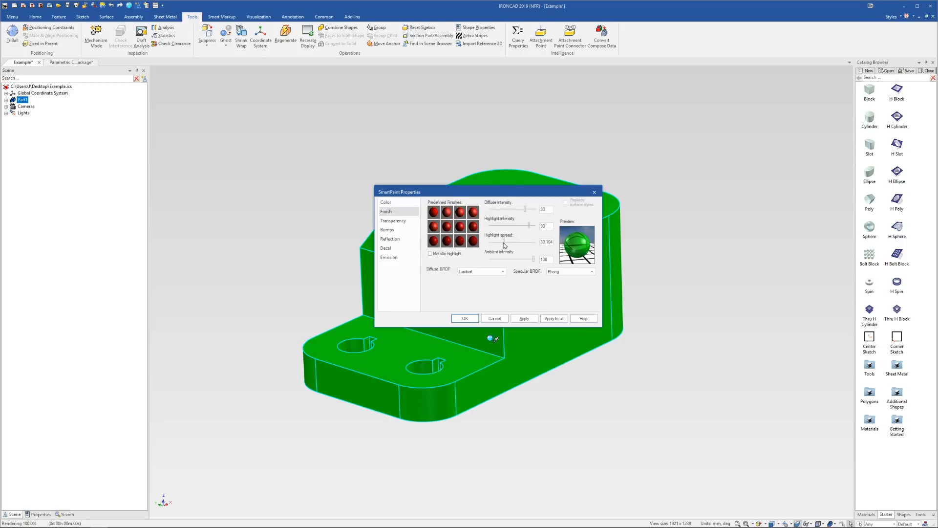
click(390, 238)
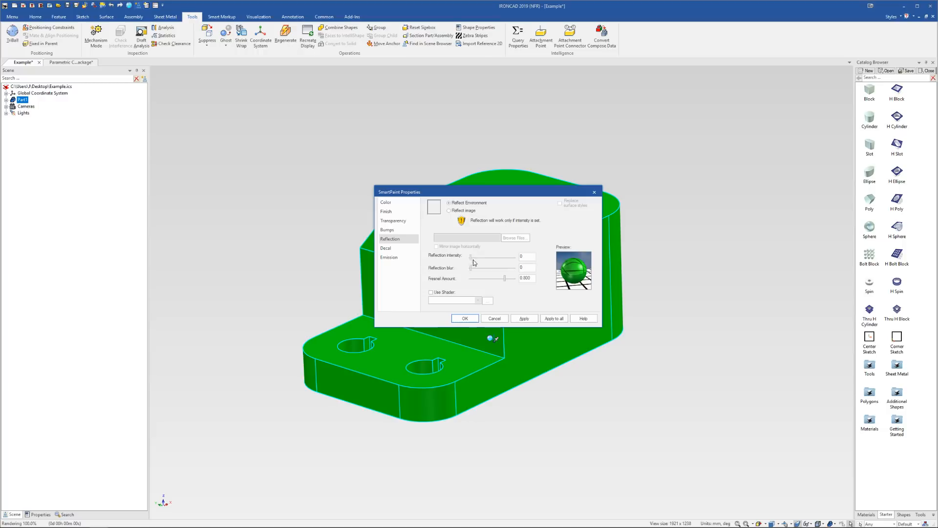
drag(470, 256, 479, 257)
click(524, 318)
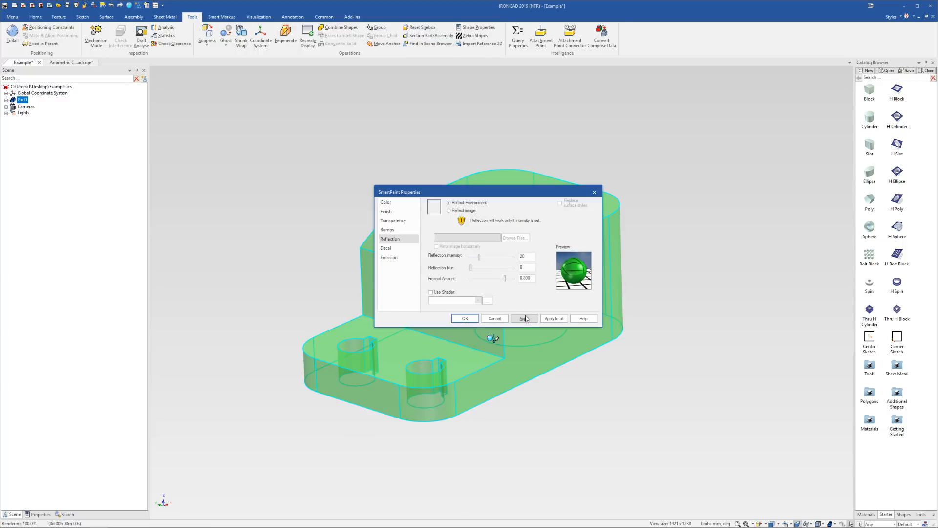
click(466, 318)
middle_drag(618, 405, 463, 314)
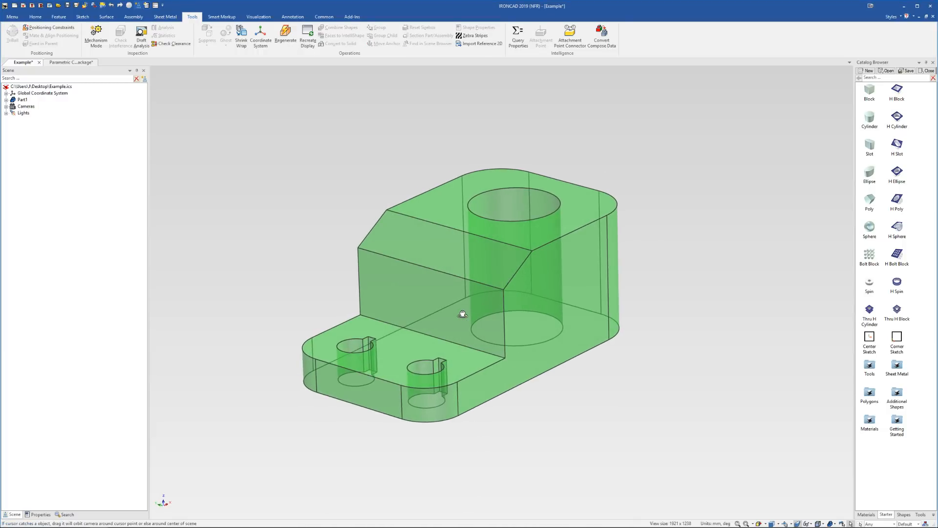
click(498, 246)
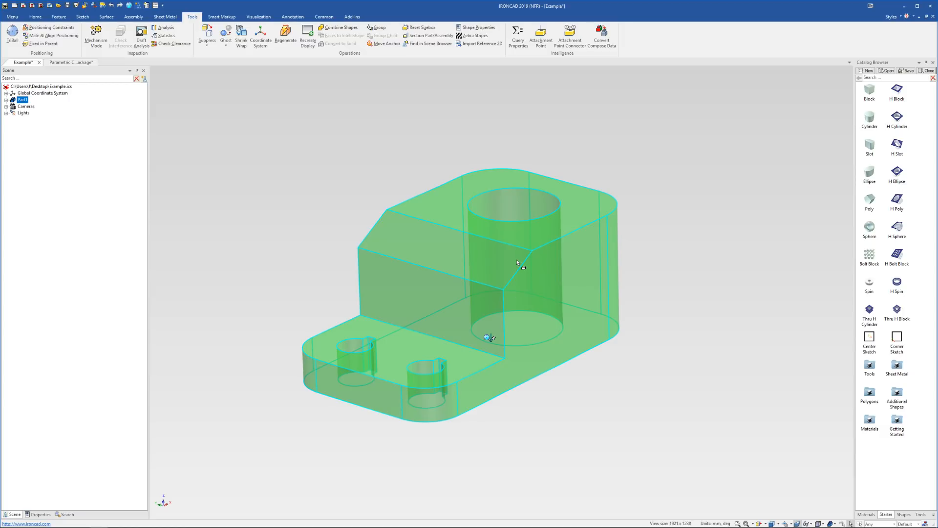
click(645, 333)
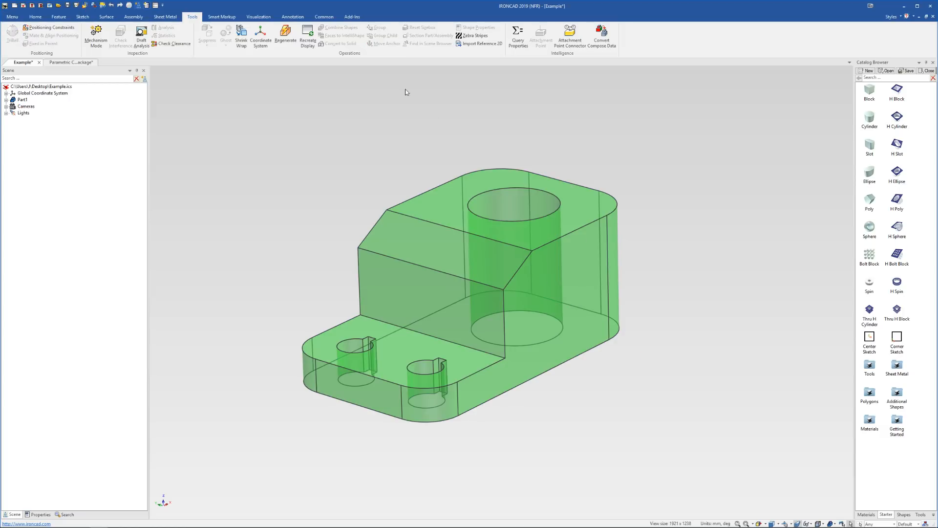
Step: Sample the green transparent bracket's style with the Fill EyeDropper and store it in the Starter catalog as SmartPaint only
click(293, 17)
click(260, 18)
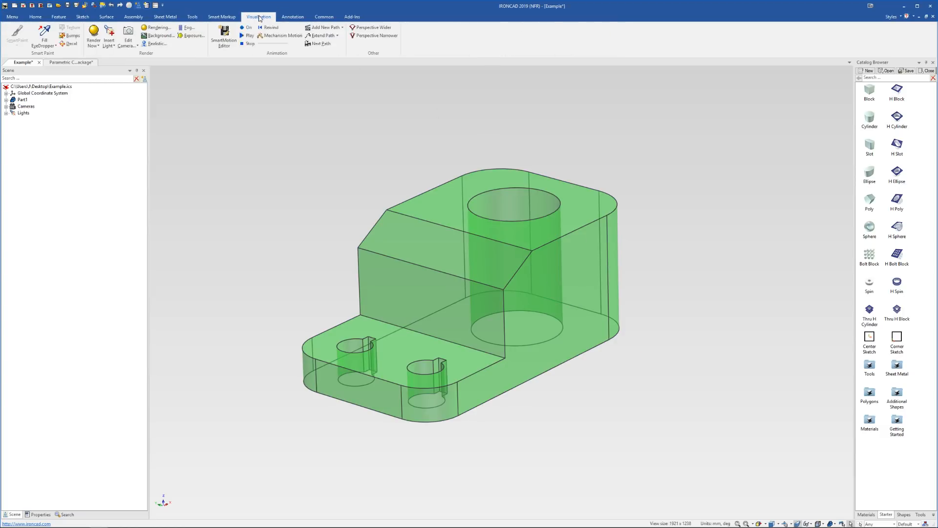
click(48, 34)
click(537, 238)
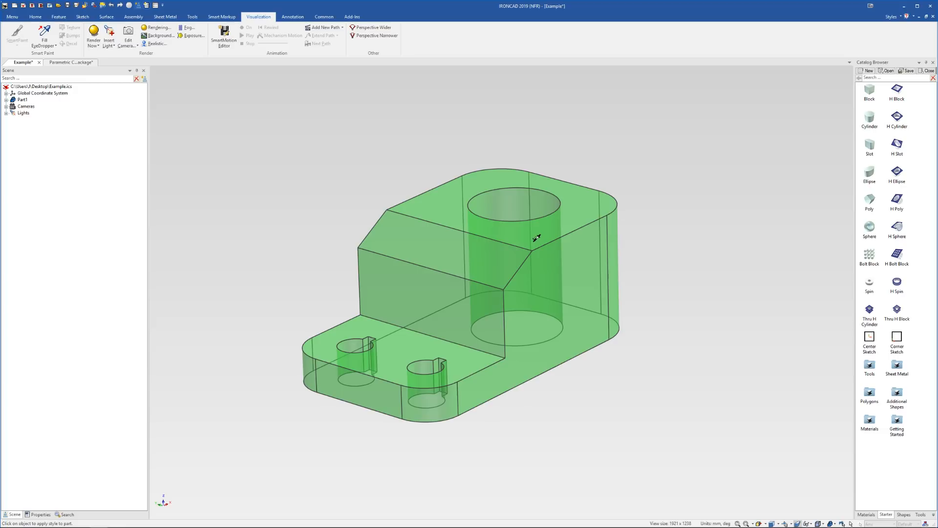
click(891, 447)
Step: Store the sampled style in the Starter catalog a second time, including its material along with the SmartPaint, and end the eyedropper
right_click(900, 454)
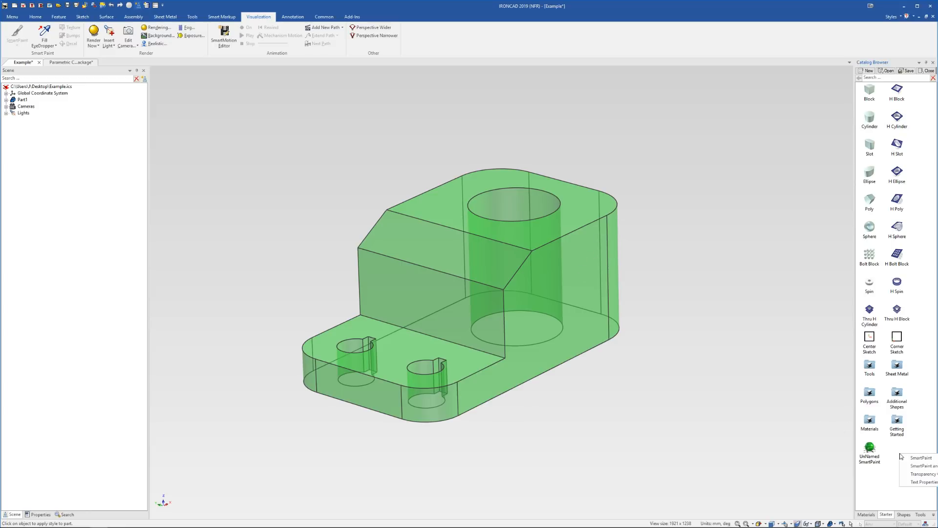
click(929, 467)
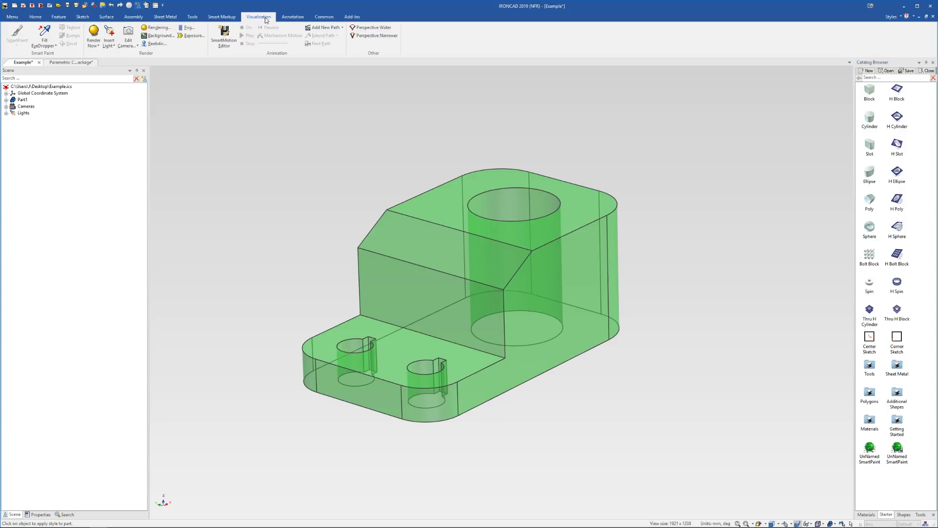
key(Escape)
Step: Add two Block shapes from the catalog as separate parts, one beside the bracket and one behind it
scroll(812, 315, down, 3)
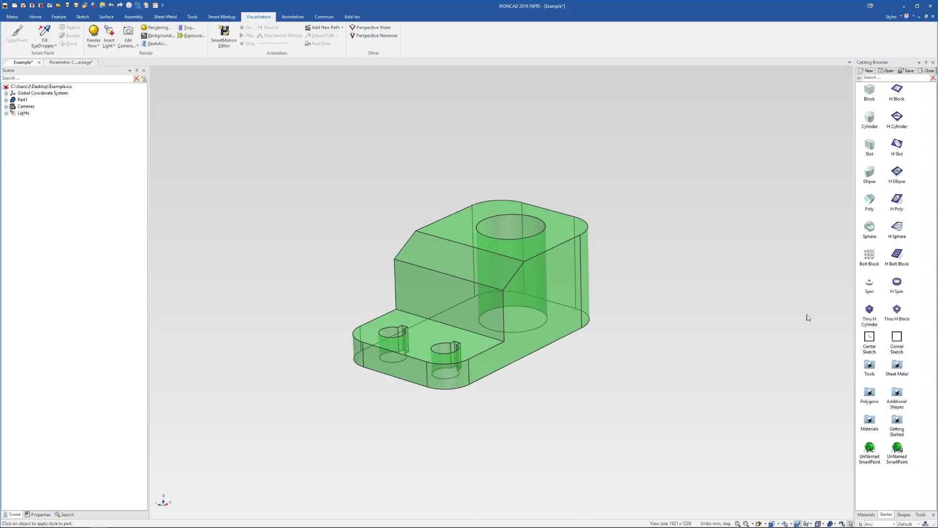
drag(869, 91, 733, 320)
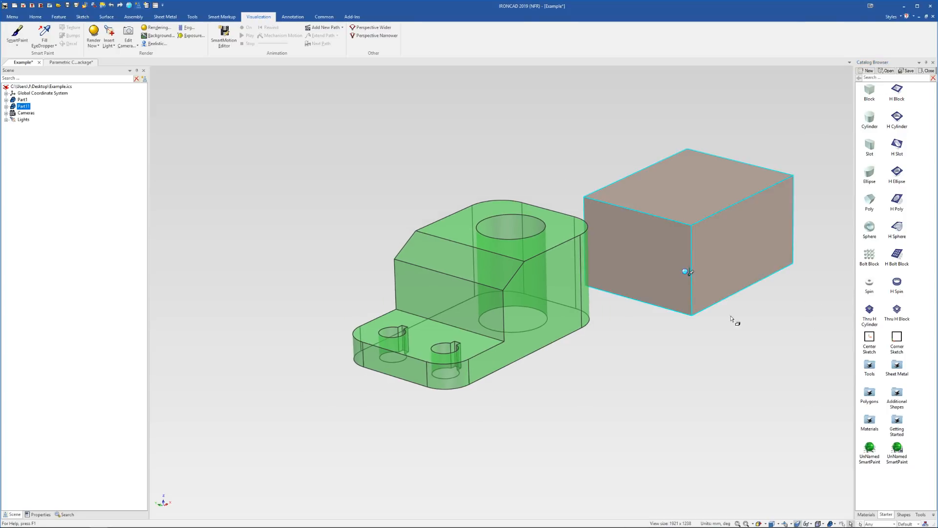
drag(663, 306, 664, 306)
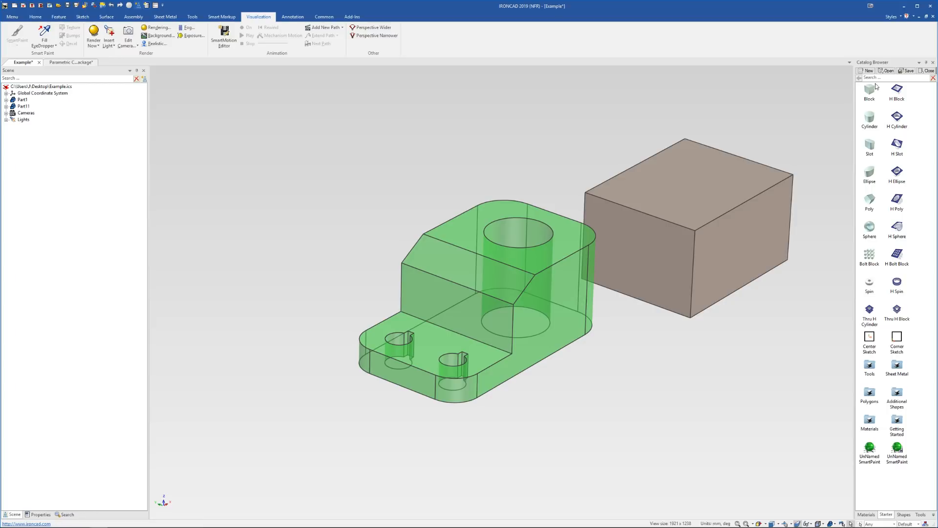
drag(512, 159, 509, 151)
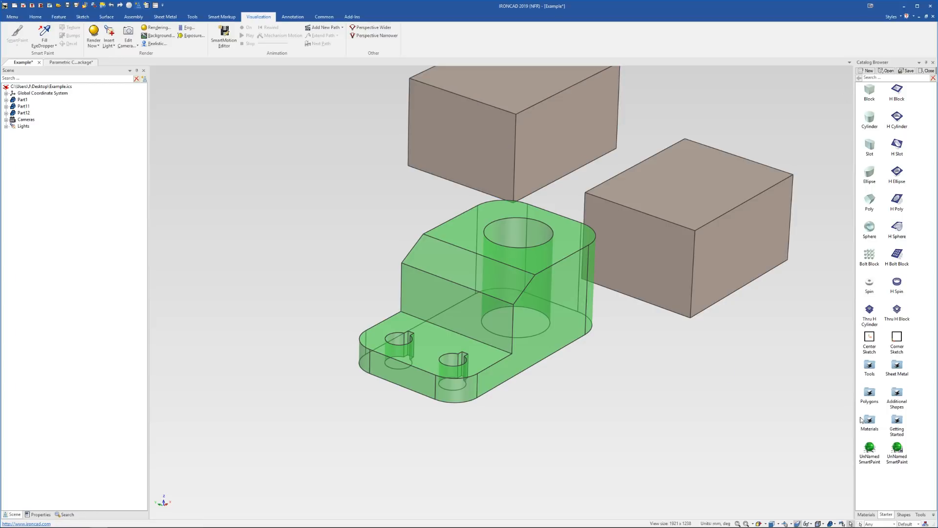
Step: Inspect the material and mass density properties of the block beside the bracket
mouse_move(875, 453)
mouse_down()
mouse_move(723, 269)
mouse_move(758, 280)
mouse_move(870, 440)
mouse_up()
click(682, 266)
right_click(683, 266)
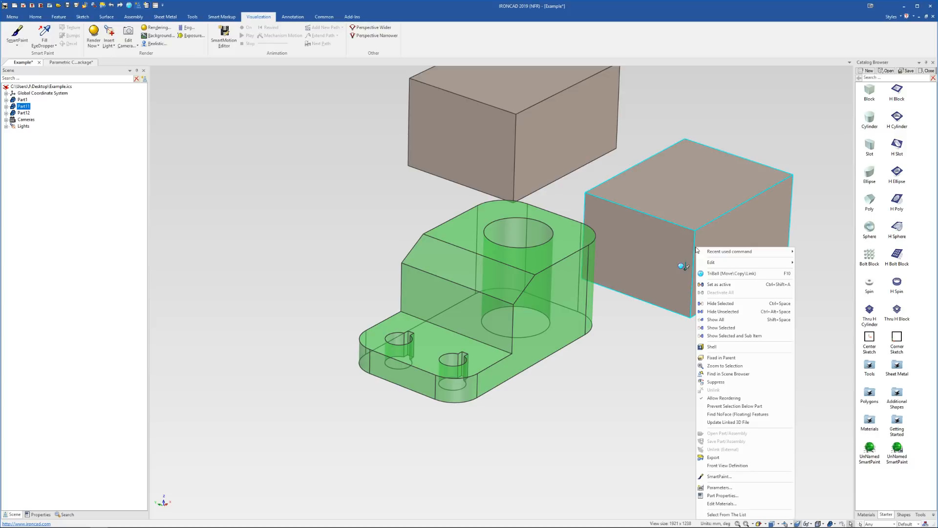
click(30, 515)
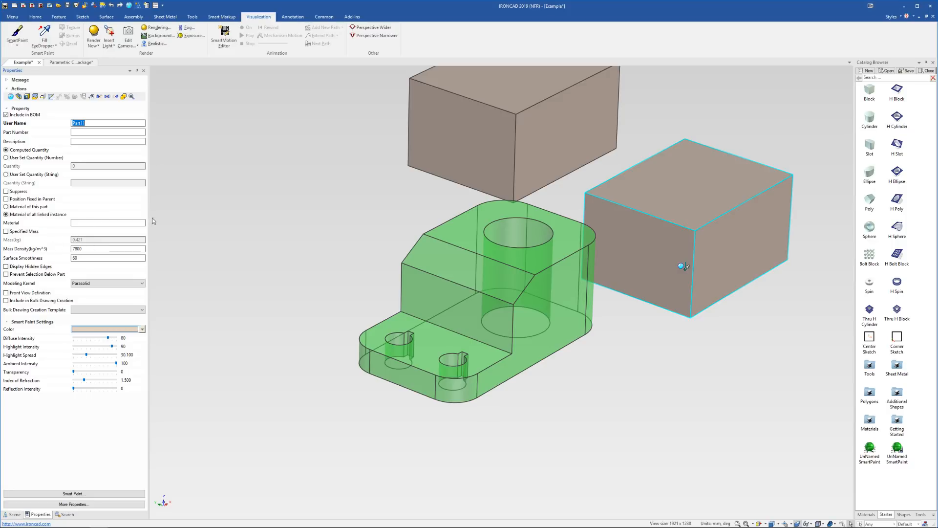
click(260, 217)
Step: Apply the paint-only catalog SmartPaint to the block beside the bracket and check its material and paint properties
mouse_move(873, 449)
mouse_down()
mouse_move(708, 254)
mouse_move(692, 248)
mouse_up()
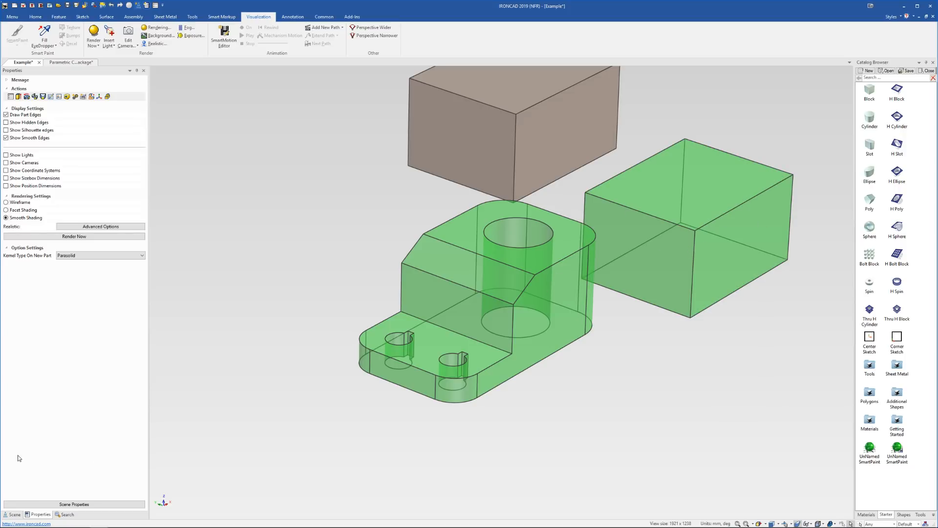
click(13, 514)
click(45, 514)
click(684, 266)
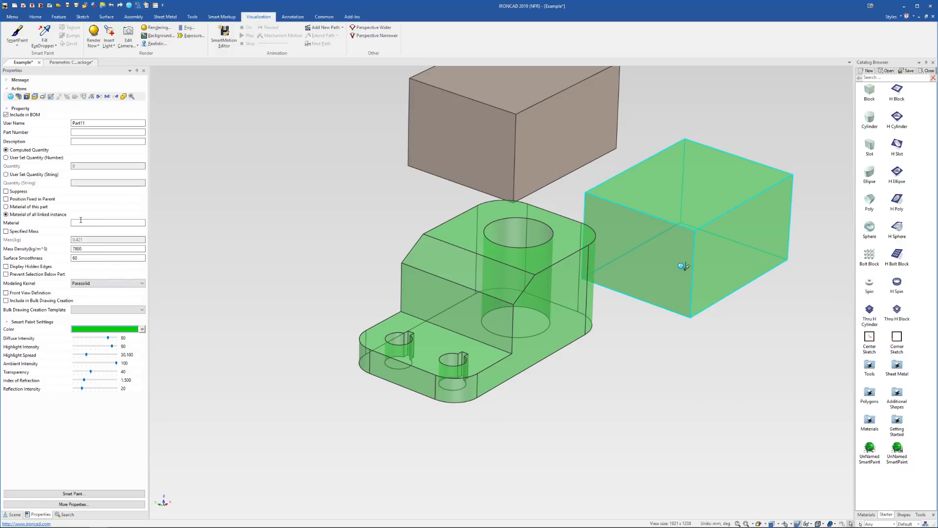
click(781, 353)
Step: Apply the catalog SmartPaint that includes material to the unpainted block behind the bracket and check its material and density properties
scroll(704, 288, down, 3)
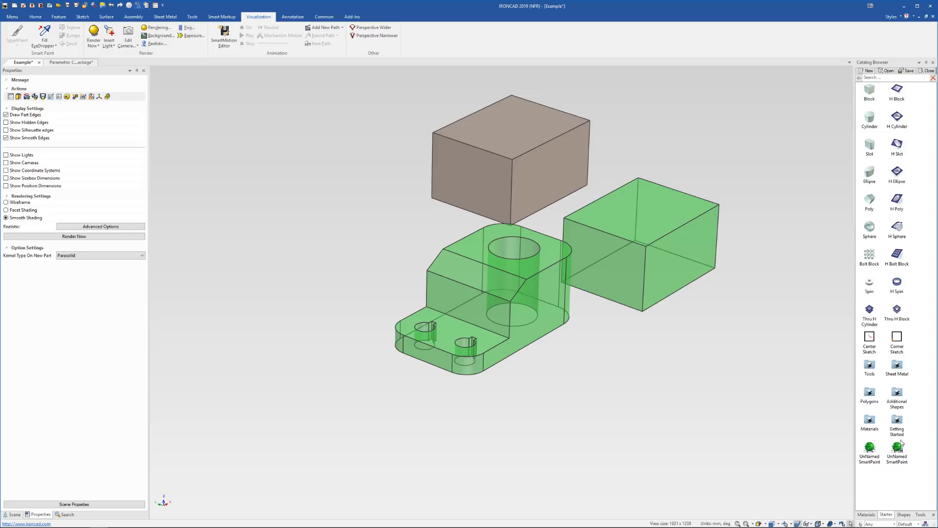
middle_drag(640, 262, 628, 259)
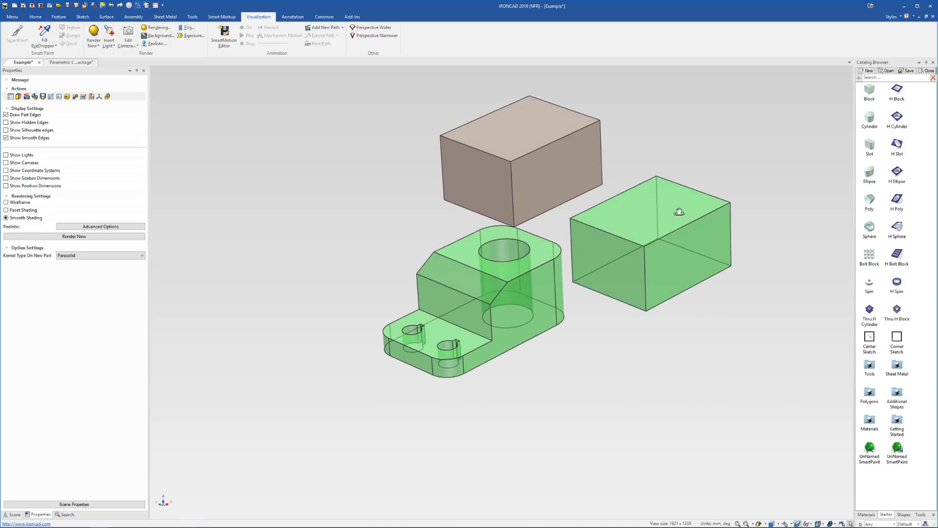
middle_drag(681, 211, 676, 221)
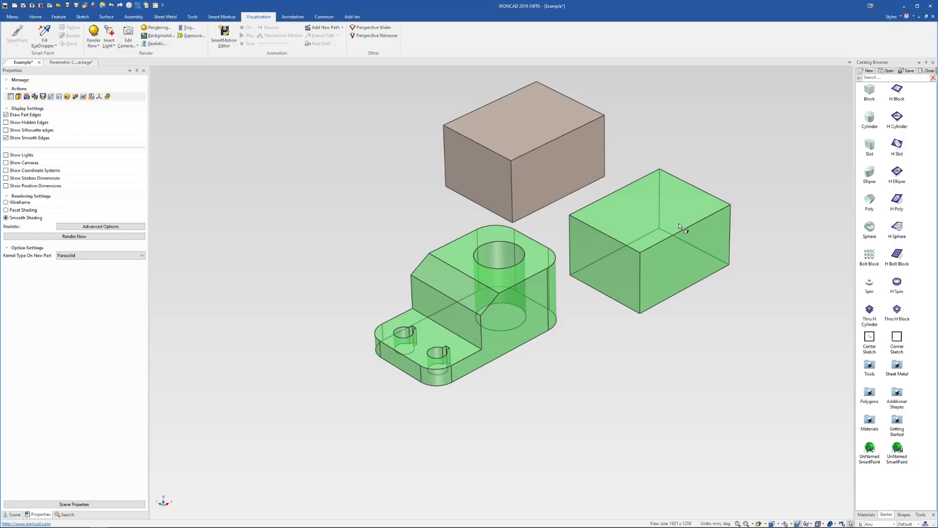
drag(897, 447, 533, 193)
click(536, 165)
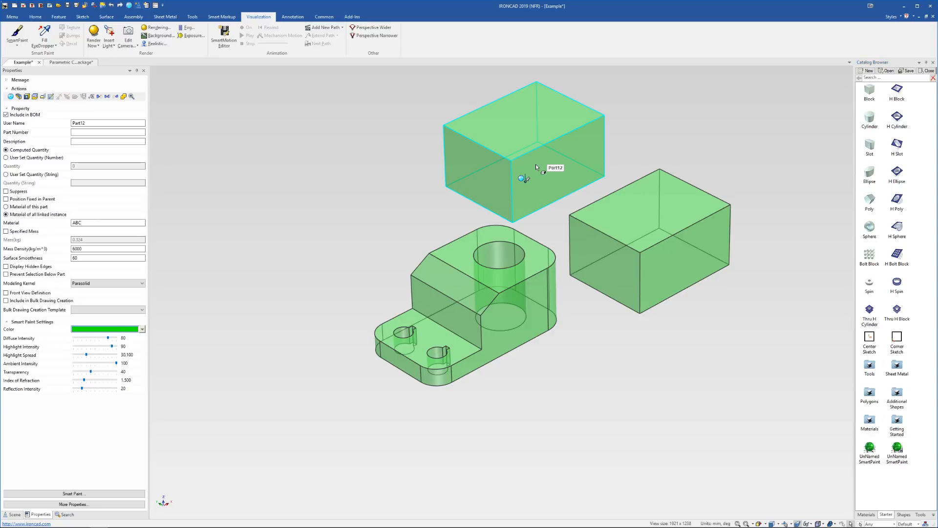
click(90, 224)
click(87, 250)
click(339, 204)
Step: Switch to Photos to review the overview image Tips-&-Tricks-1.jpg, and return to IRONCAD
scroll(537, 249, down, 5)
scroll(538, 243, up, 1)
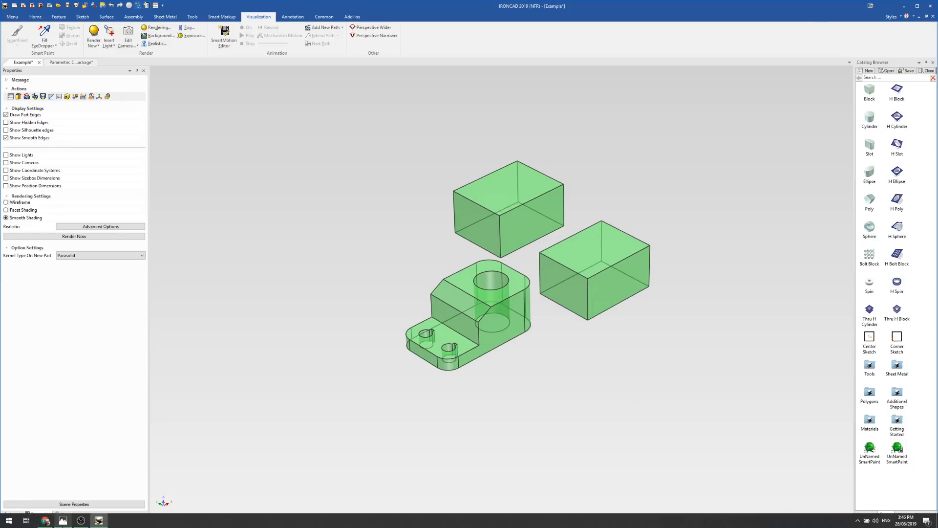
click(62, 524)
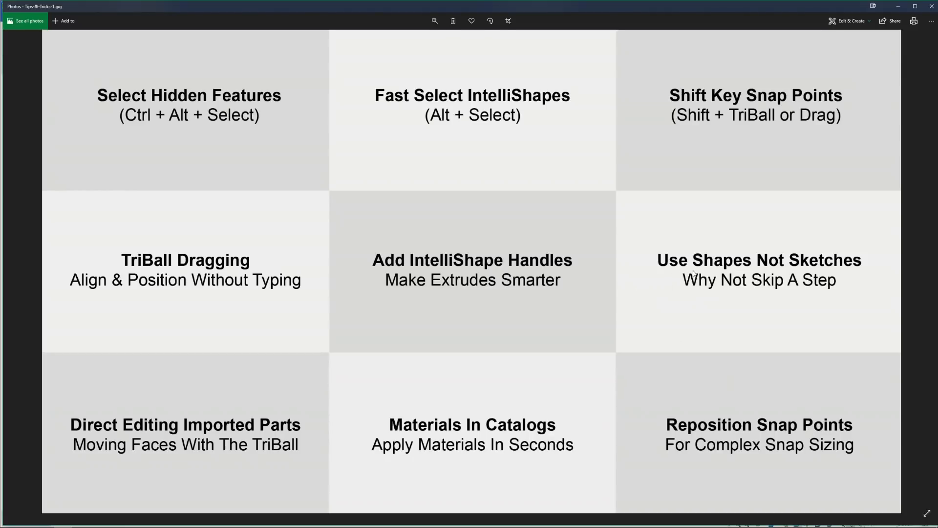
scroll(687, 271, down, 1)
scroll(686, 269, up, 1)
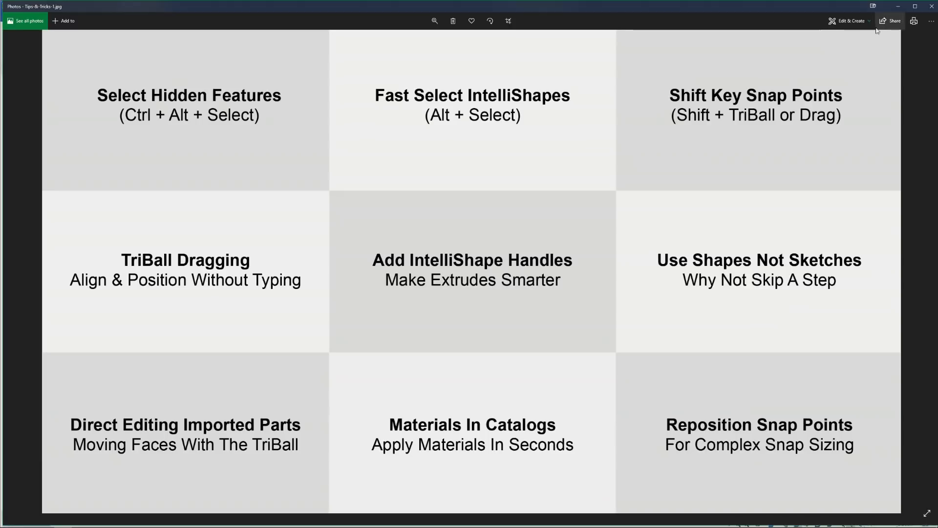
click(98, 521)
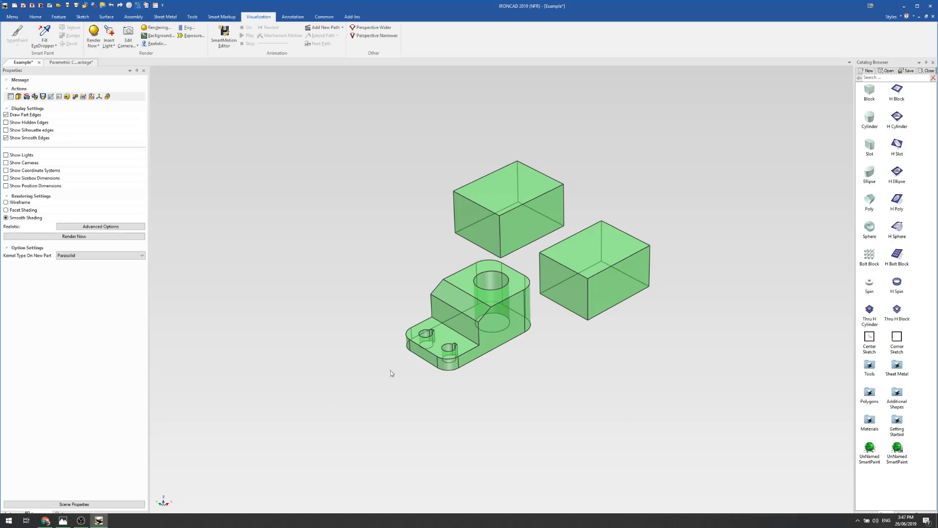
Step: Store the green bracket part as a new entry in the Starter catalog
scroll(386, 332, down, 4)
scroll(164, 164, up, 2)
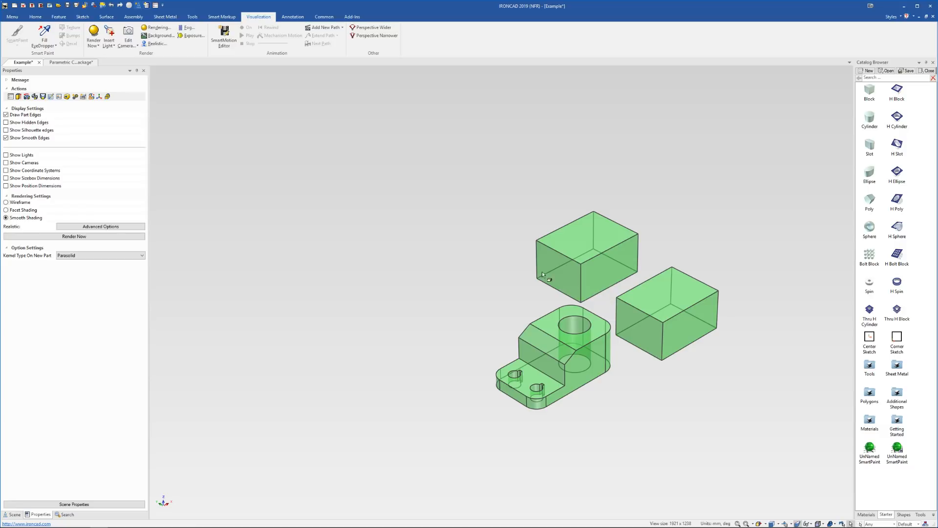
drag(434, 189, 737, 439)
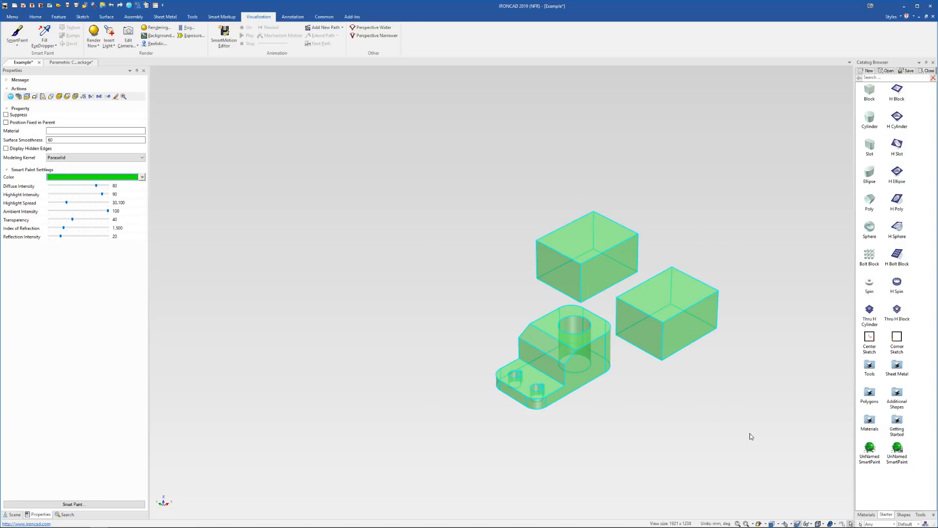
click(666, 338)
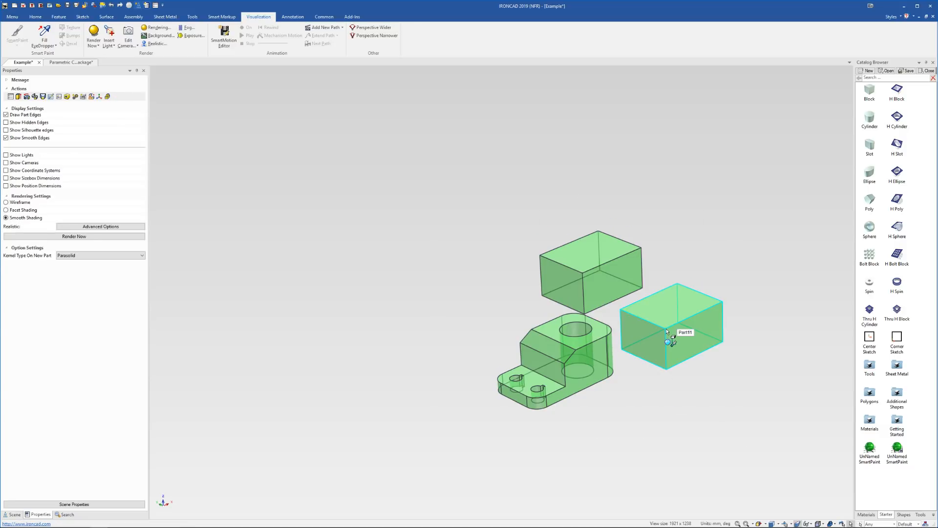
drag(581, 361, 872, 486)
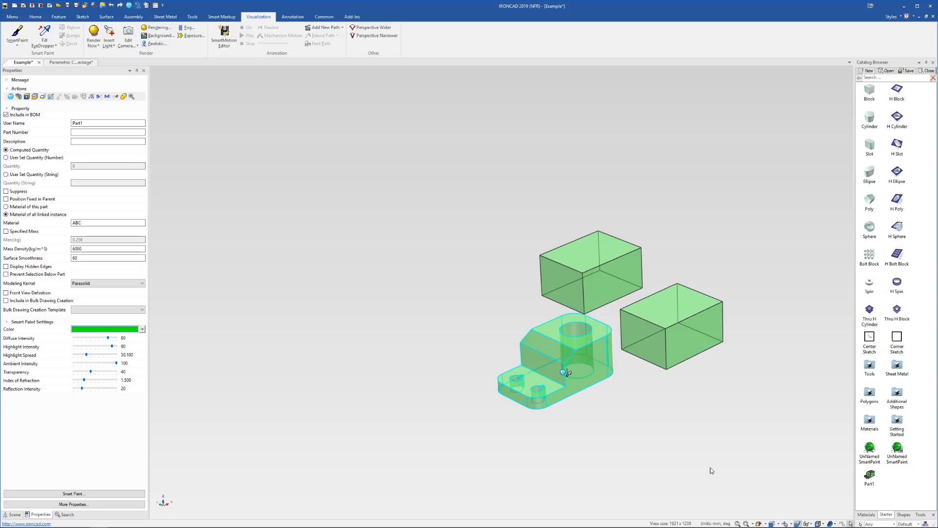
Step: Delete the bracket and both blocks from the scene
click(712, 471)
drag(435, 173, 796, 449)
key(Delete)
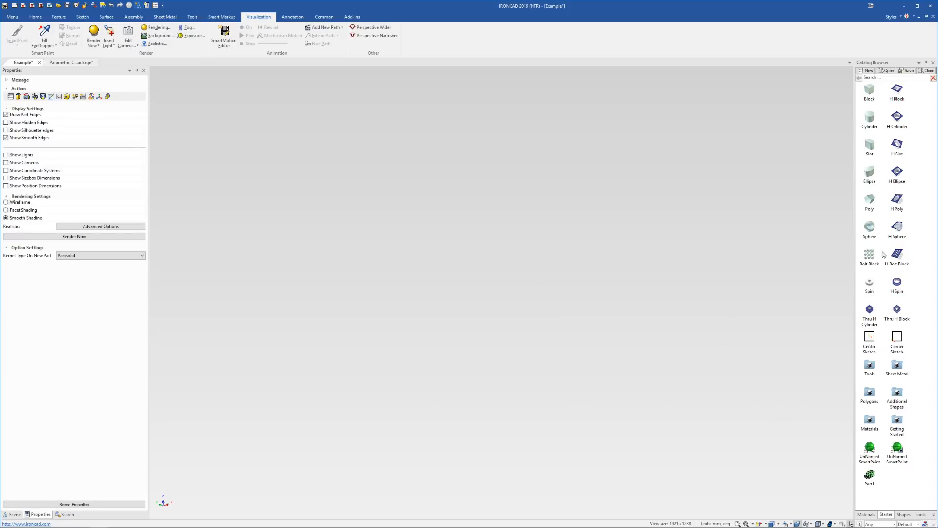
Step: Place a Stock shape from the Sheet Metal catalog in the empty scene and change its stock to Aluminium - 02.0
double_click(898, 369)
drag(874, 94, 537, 344)
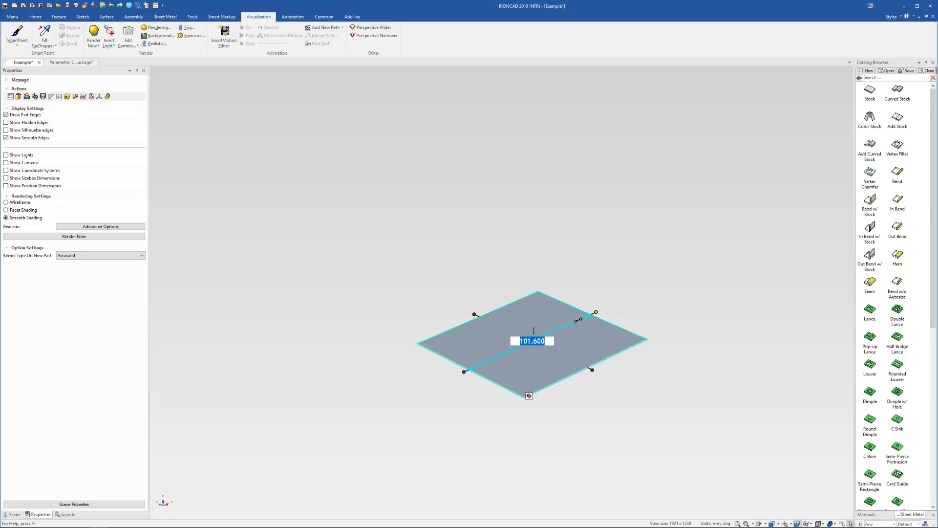
right_click(567, 334)
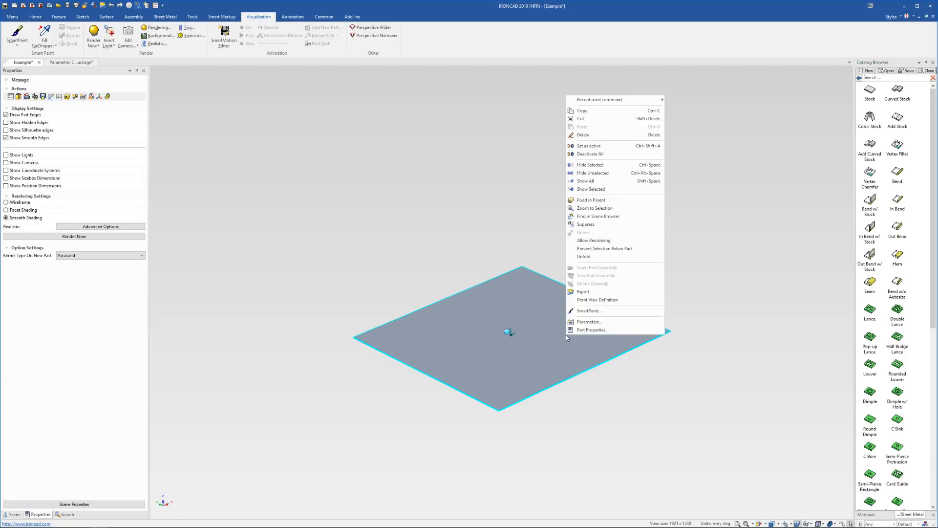
click(608, 330)
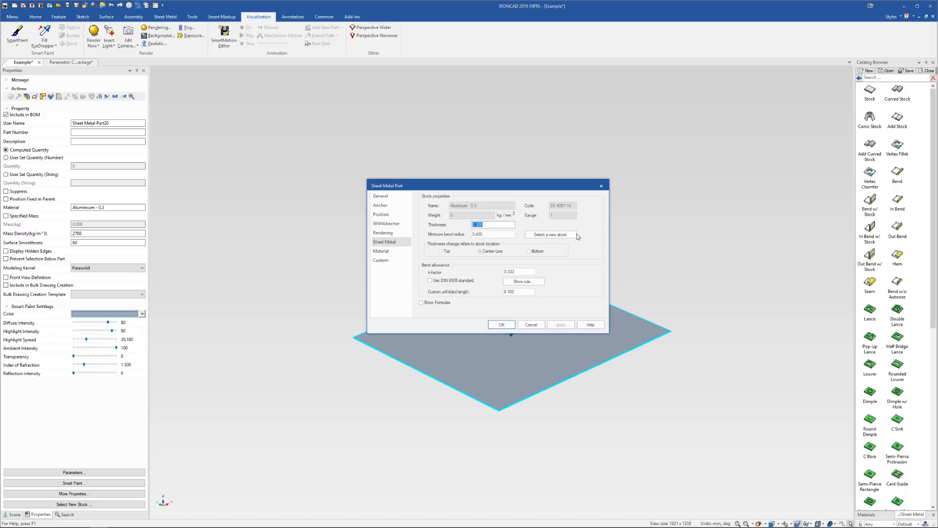
click(574, 235)
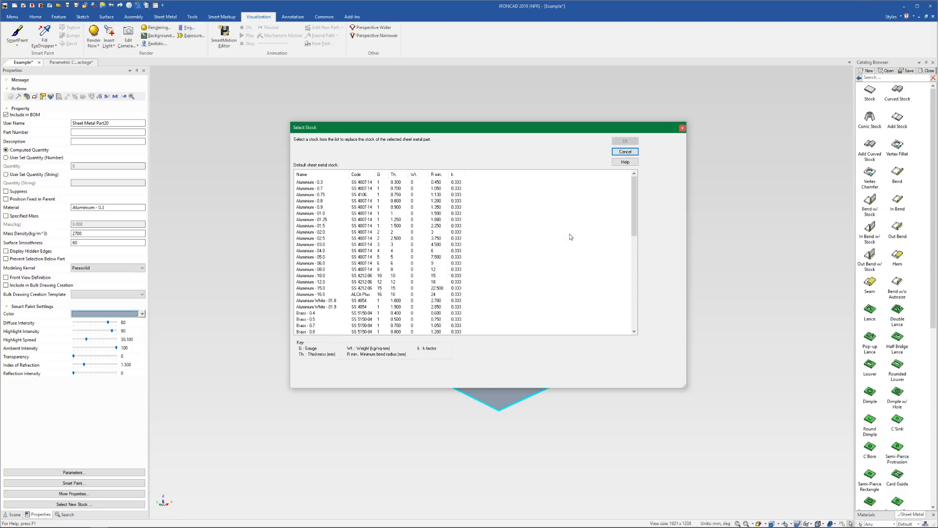
click(319, 232)
click(624, 141)
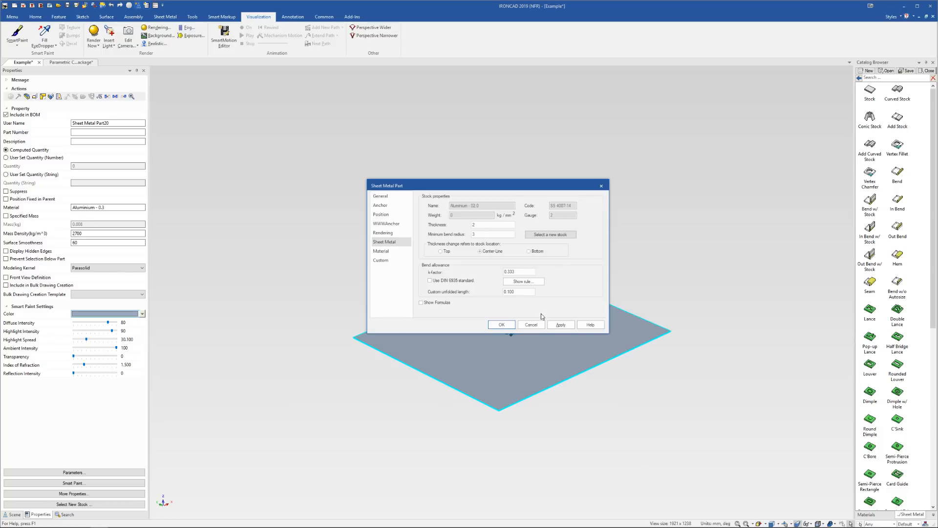
click(502, 325)
Step: Resize the sheet metal stock to 200 mm long and 150 mm wide
click(570, 322)
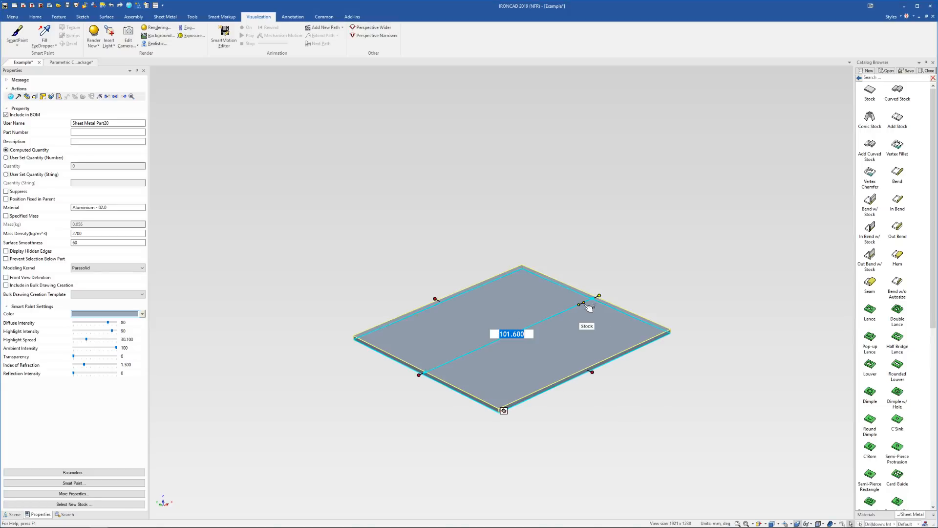
drag(601, 295, 693, 248)
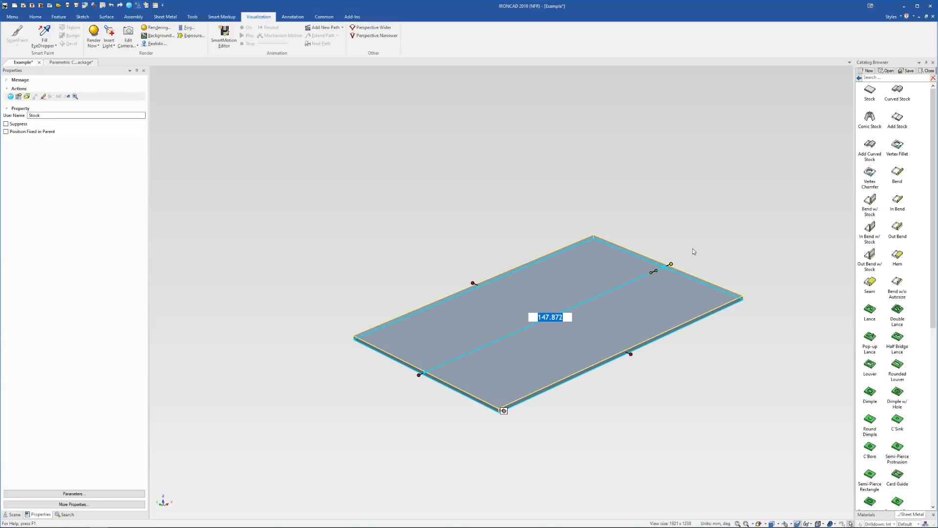
text(200)
key(Tab)
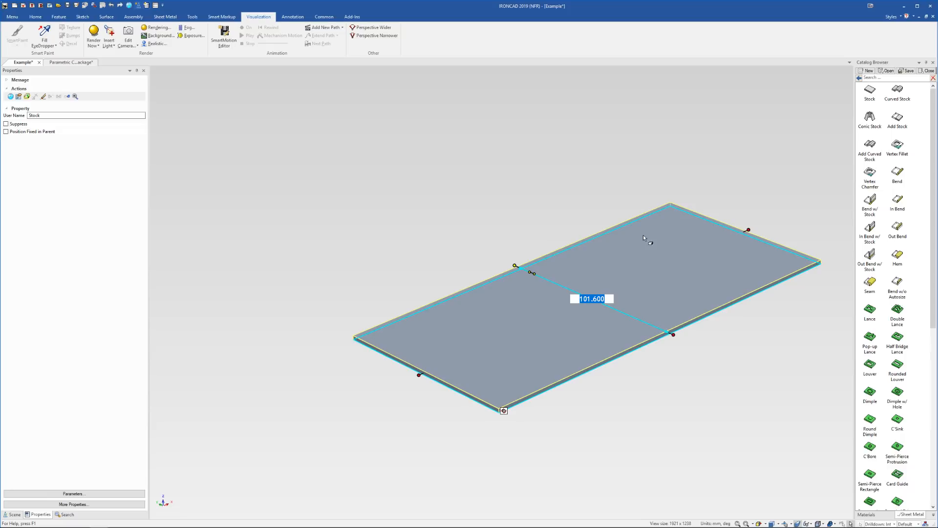
text(150)
key(Return)
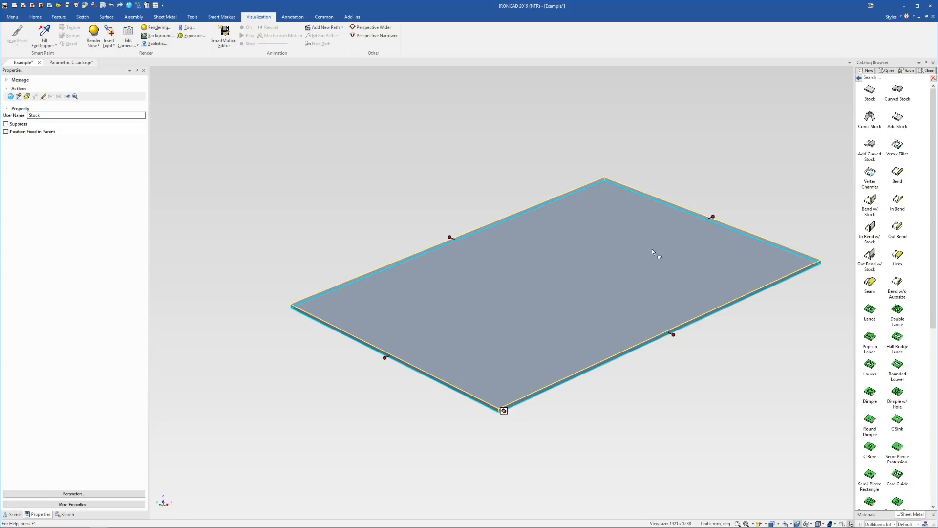
Step: Add a Bend along the far short edge of the sheet and extend its flange into a long sloping panel
scroll(652, 249, down, 3)
middle_drag(654, 236, 656, 254)
scroll(637, 228, up, 2)
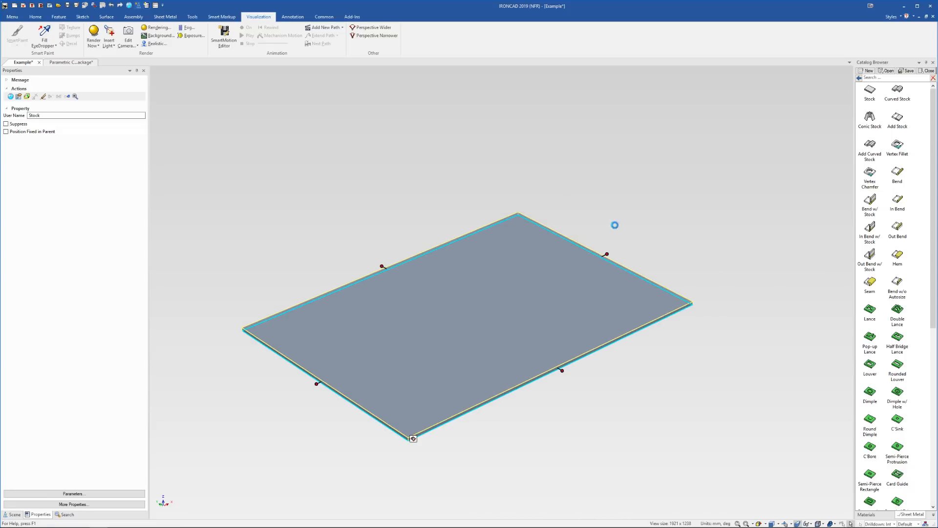
click(615, 224)
drag(901, 172, 640, 273)
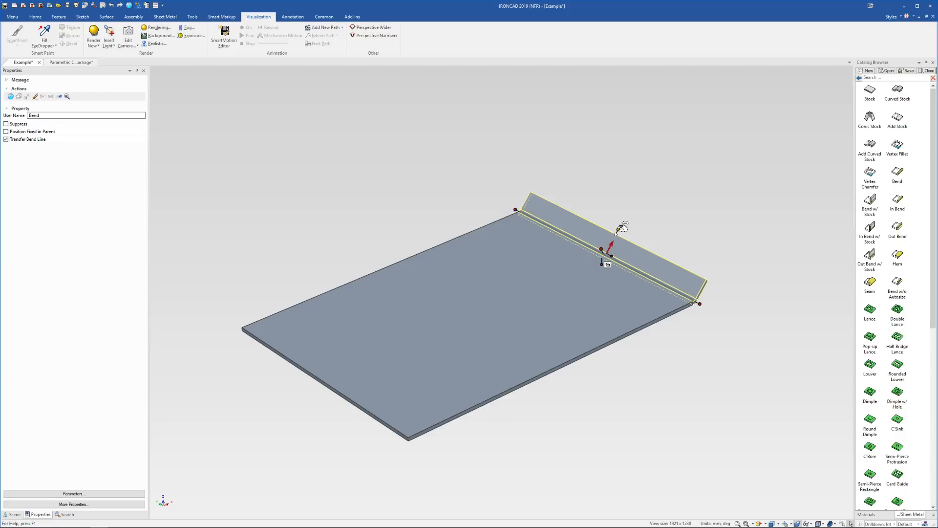
scroll(717, 176, down, 4)
click(712, 282)
scroll(622, 204, down, 2)
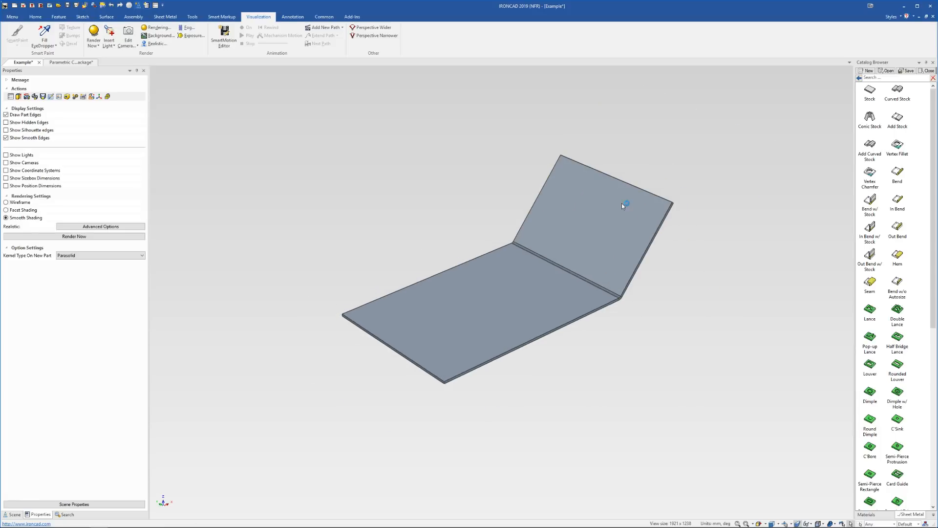
Step: Add a second Bend along the top edge of the sloping flange
scroll(616, 226, up, 5)
scroll(685, 222, up, 2)
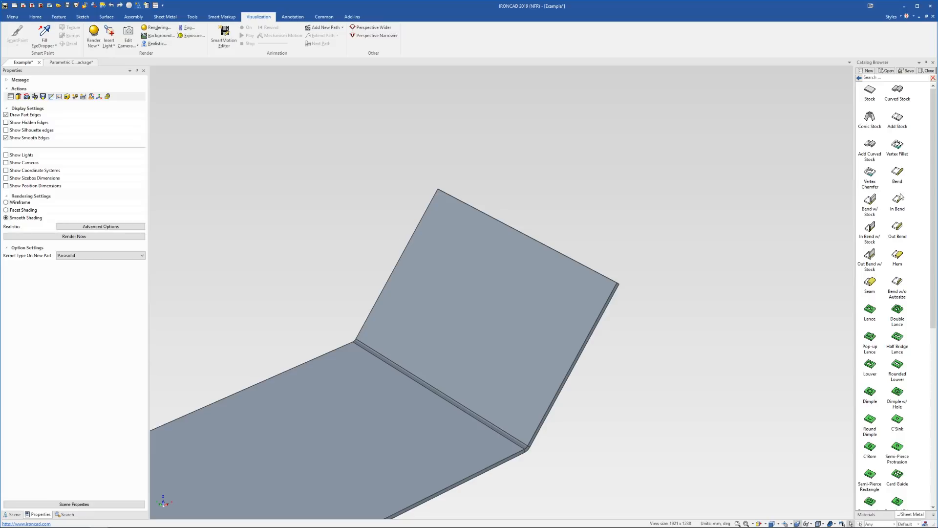
click(580, 264)
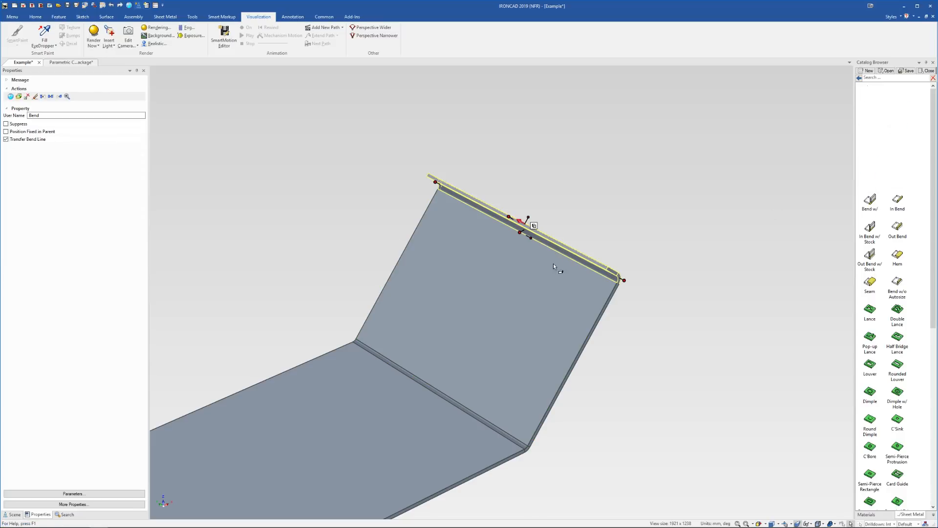
Step: Align the second bend's angle parallel to the vertical corner edge at the front of the base sheet
scroll(466, 307, down, 3)
scroll(491, 255, down, 2)
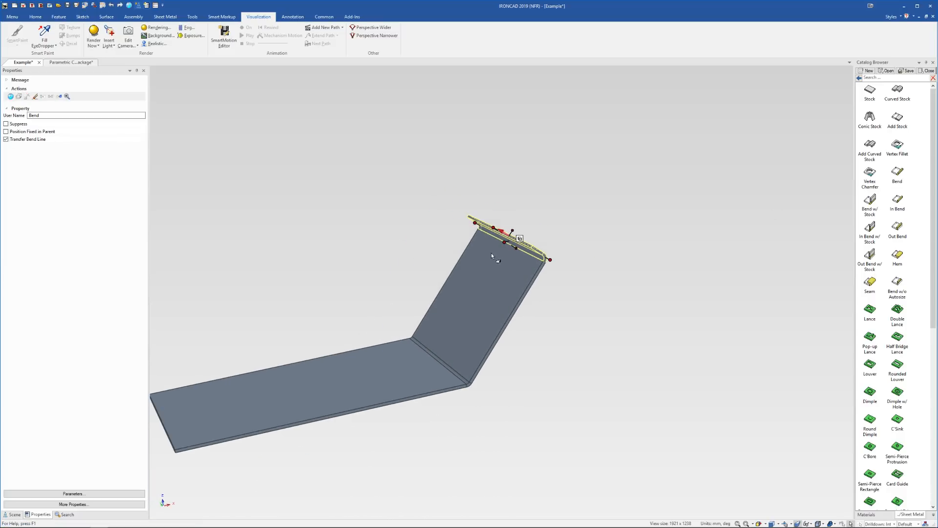
right_click(512, 234)
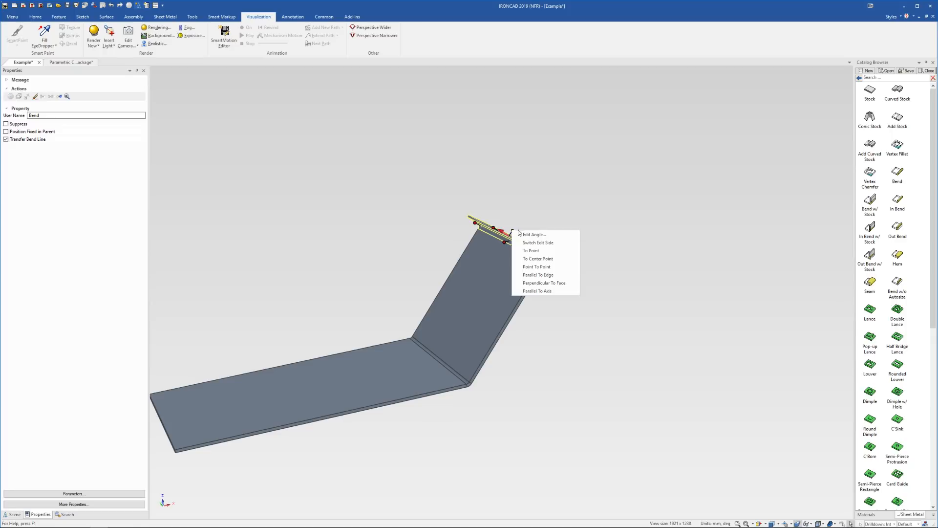
click(538, 275)
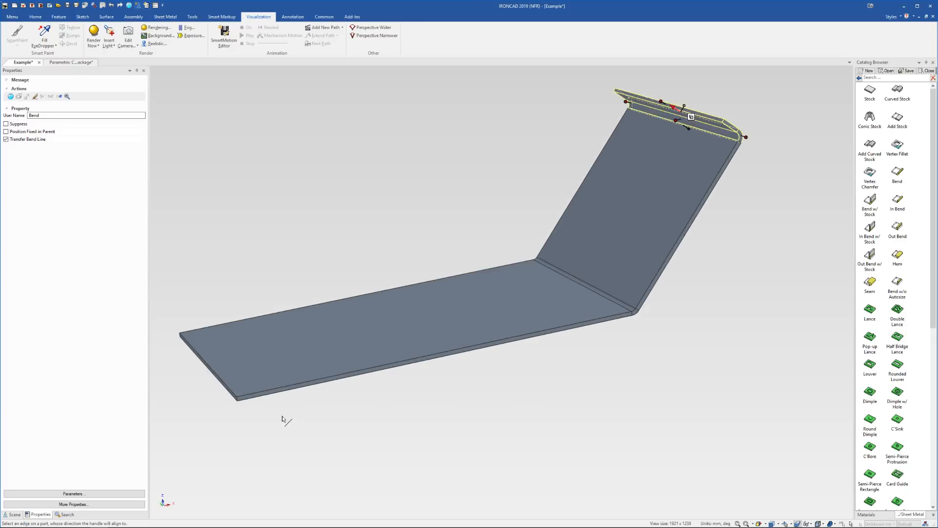
scroll(283, 419, up, 5)
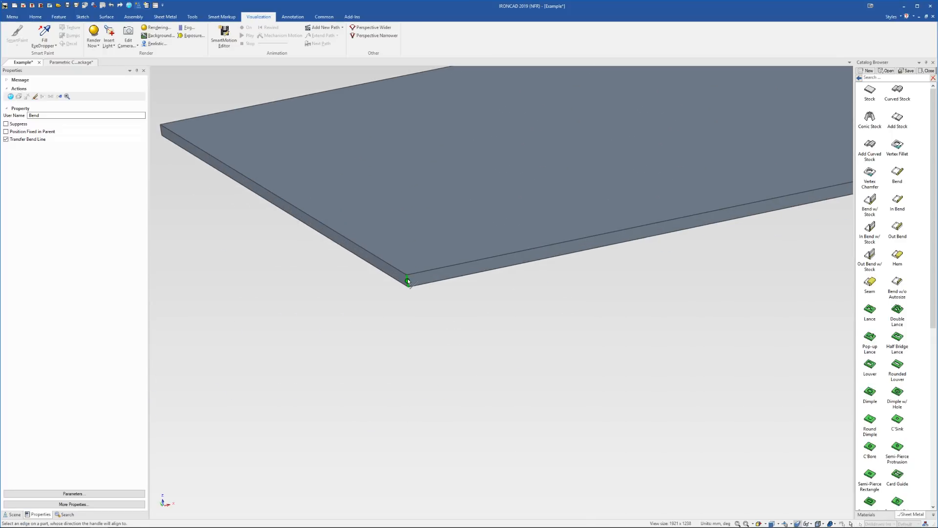
click(408, 278)
Step: Extend the upper flange upward in two stretches to form a tall upright panel
scroll(518, 257, down, 5)
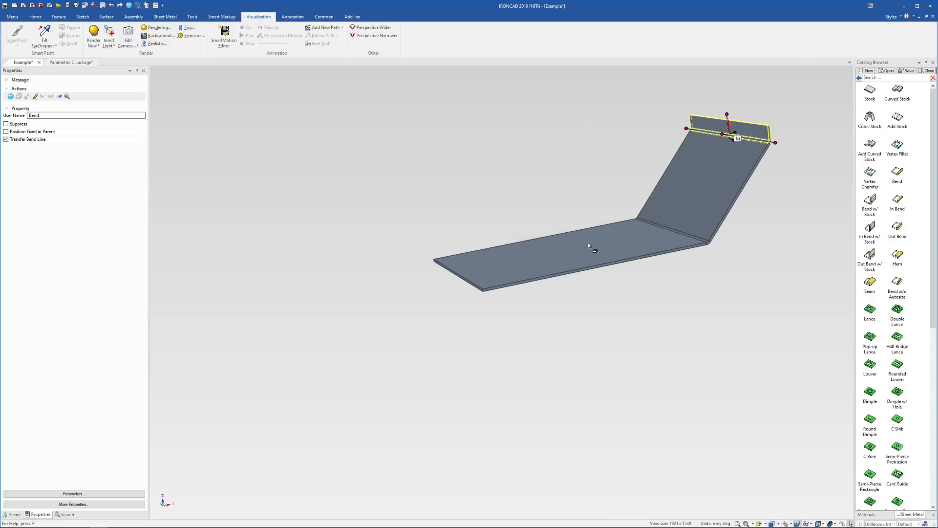
scroll(631, 210, up, 4)
drag(673, 167, 665, 93)
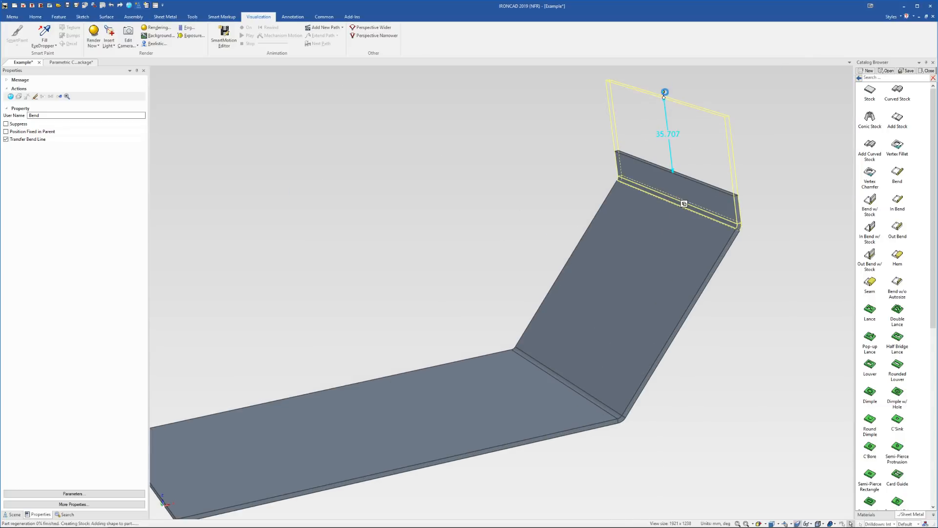
scroll(654, 151, down, 3)
drag(601, 168, 596, 103)
click(641, 282)
middle_drag(641, 283, 598, 307)
click(598, 307)
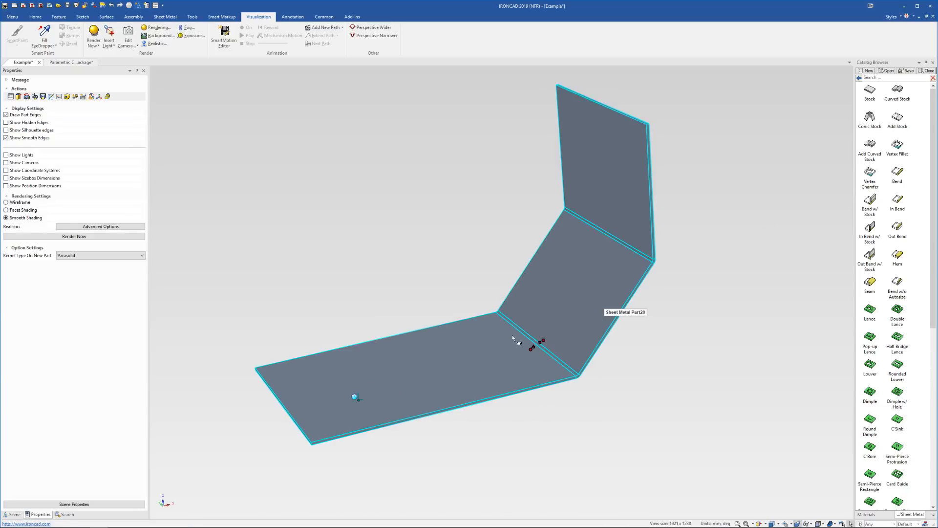
click(481, 343)
click(706, 299)
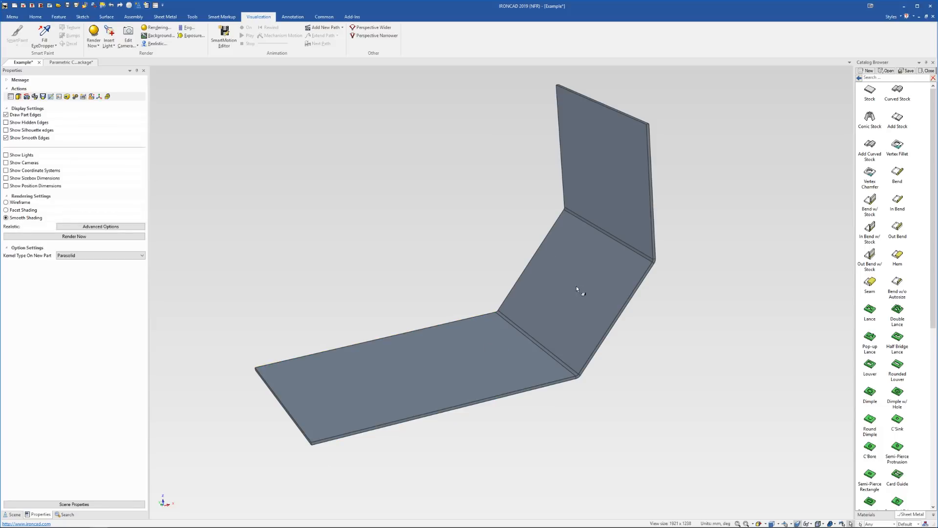
click(540, 251)
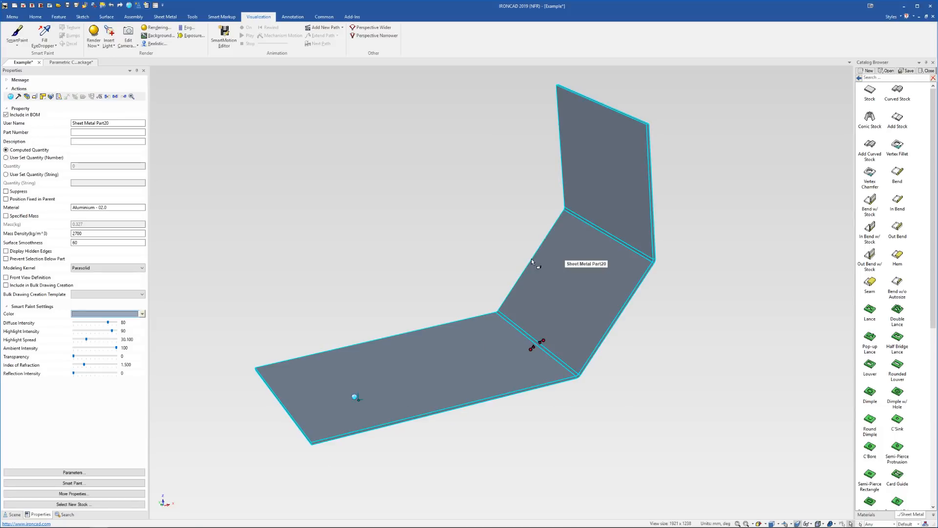
middle_drag(540, 259, 563, 267)
mouse_move(523, 350)
middle_down()
mouse_move(450, 351)
mouse_move(522, 338)
middle_up()
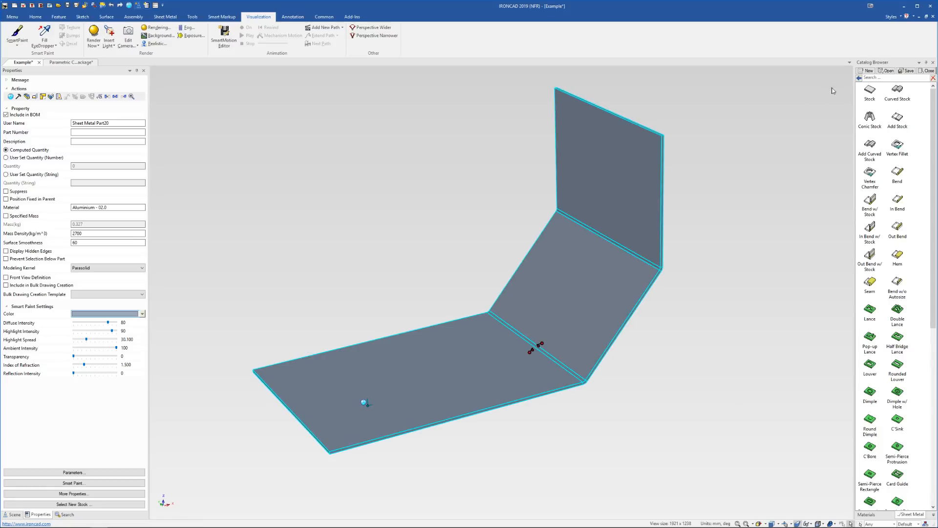
Step: Place a Block from the Starter catalog at the center of the base sheet's underside and lengthen it to about 194 mm
click(859, 78)
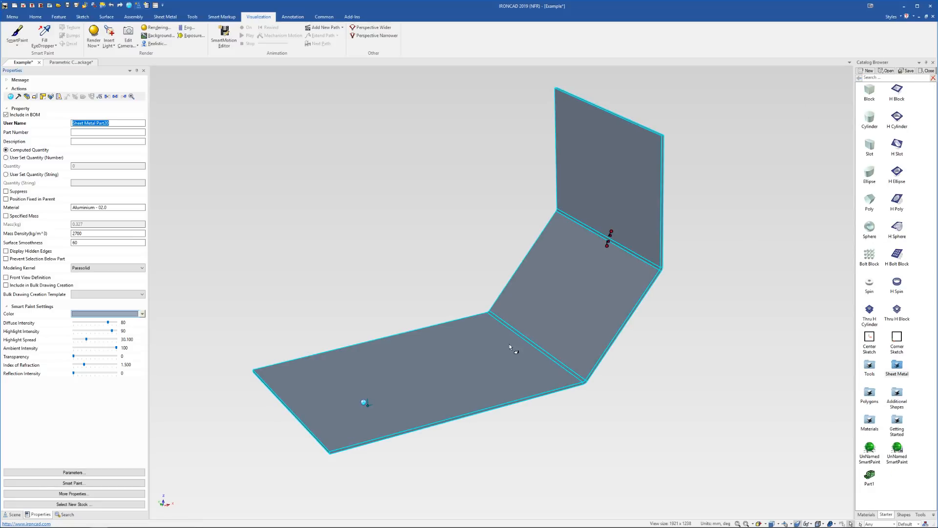
middle_drag(513, 350, 495, 232)
drag(870, 95, 483, 282)
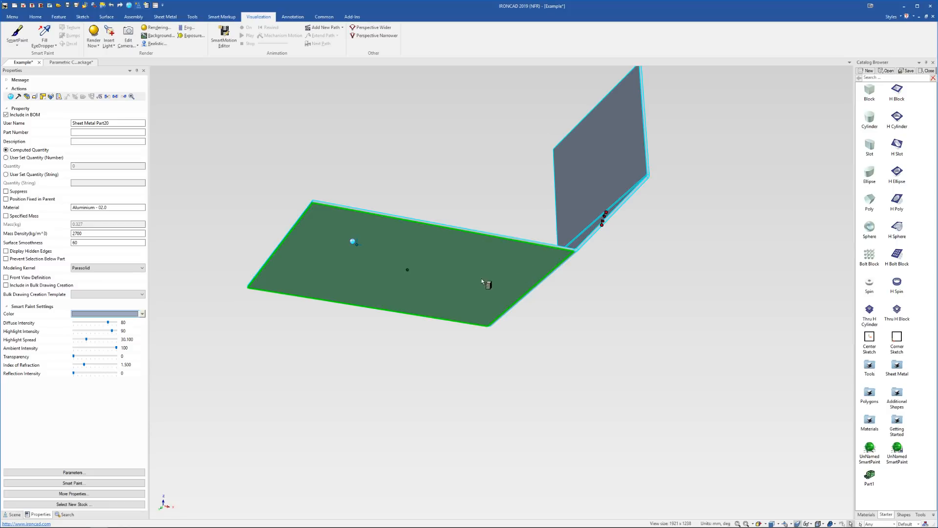
drag(409, 271, 407, 271)
click(427, 283)
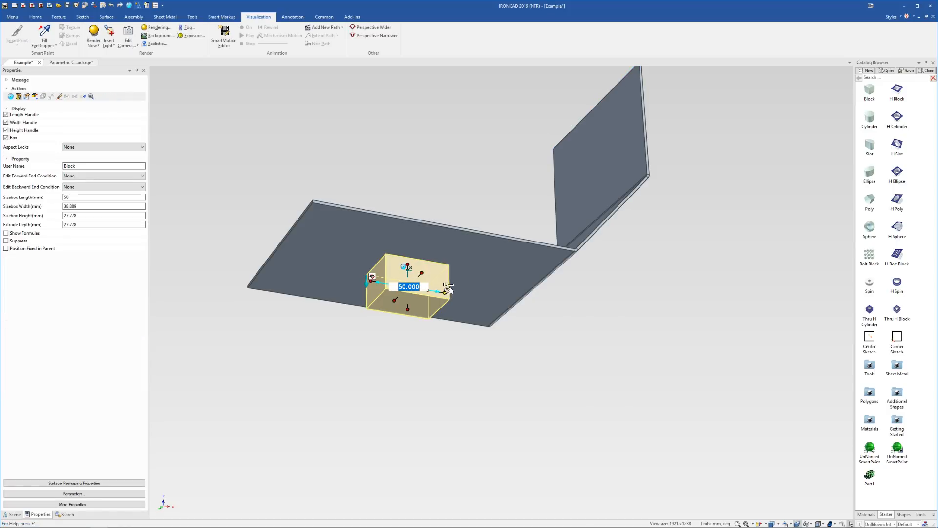
drag(446, 293, 773, 262)
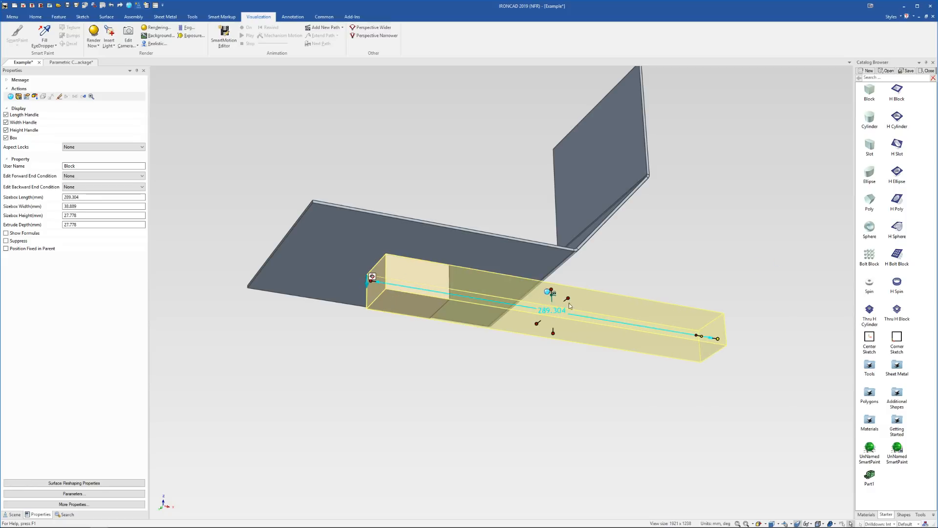
middle_drag(494, 315, 527, 426)
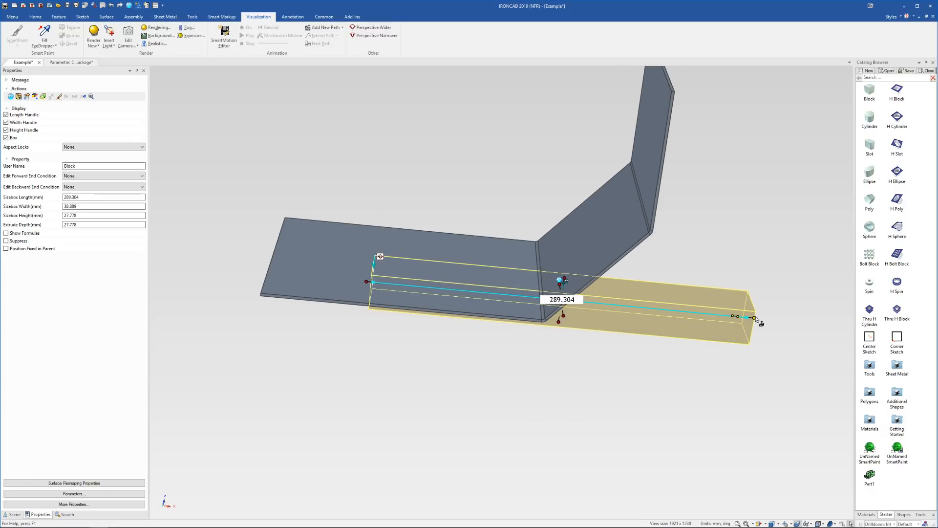
drag(756, 321, 623, 280)
Step: Reposition the TriBall to the block's lower end corner and create a copy of the block rotated upright by about 90 degrees
key(F10)
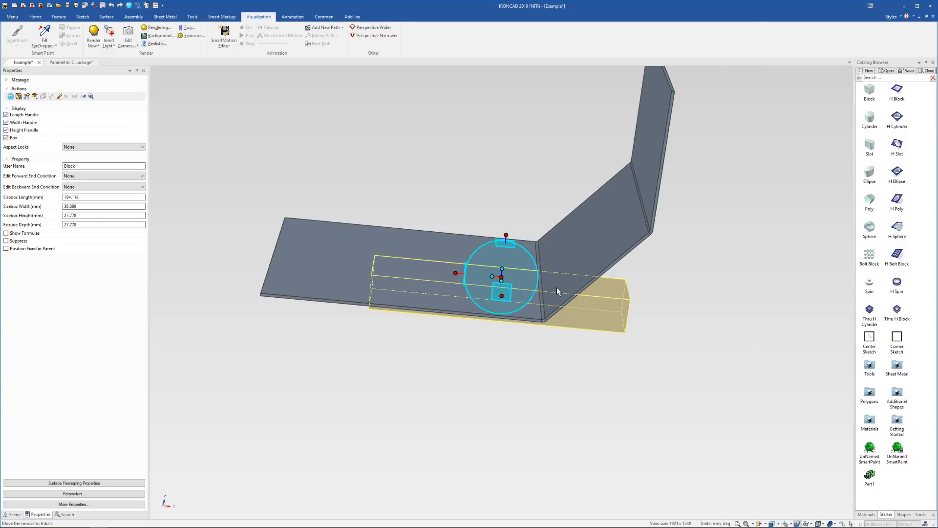
key(space)
drag(504, 280, 623, 333)
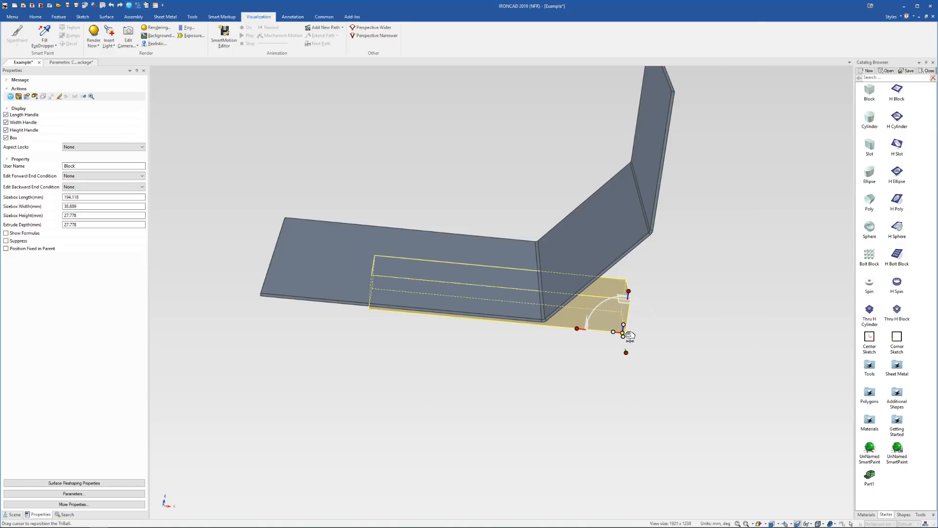
key(space)
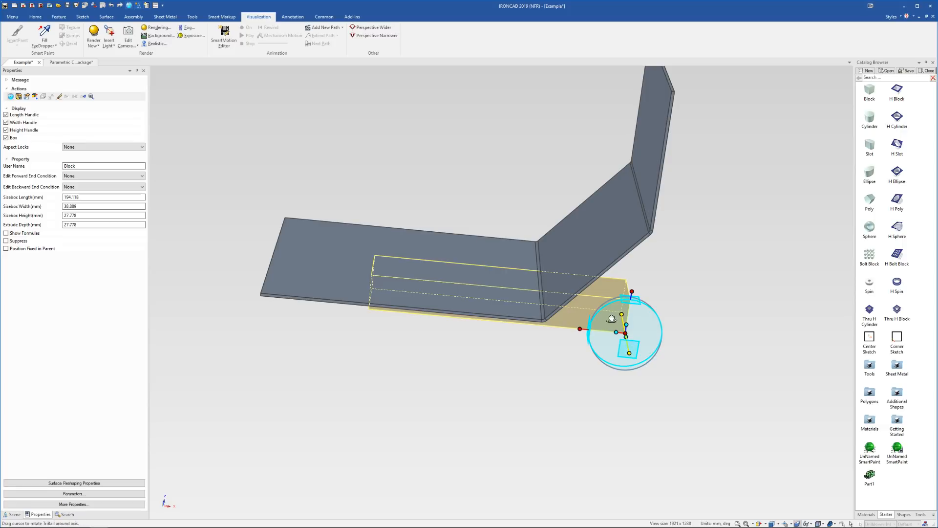
right_drag(613, 321, 646, 333)
click(655, 346)
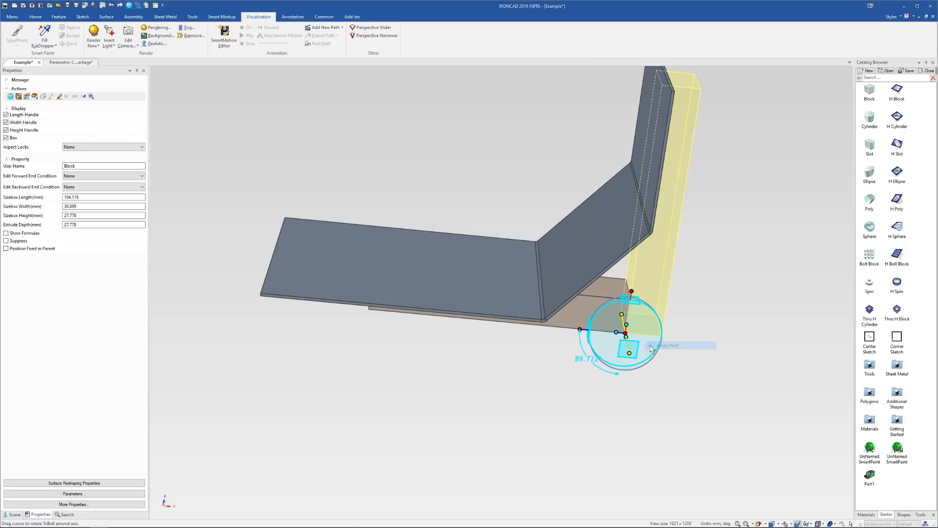
key(Return)
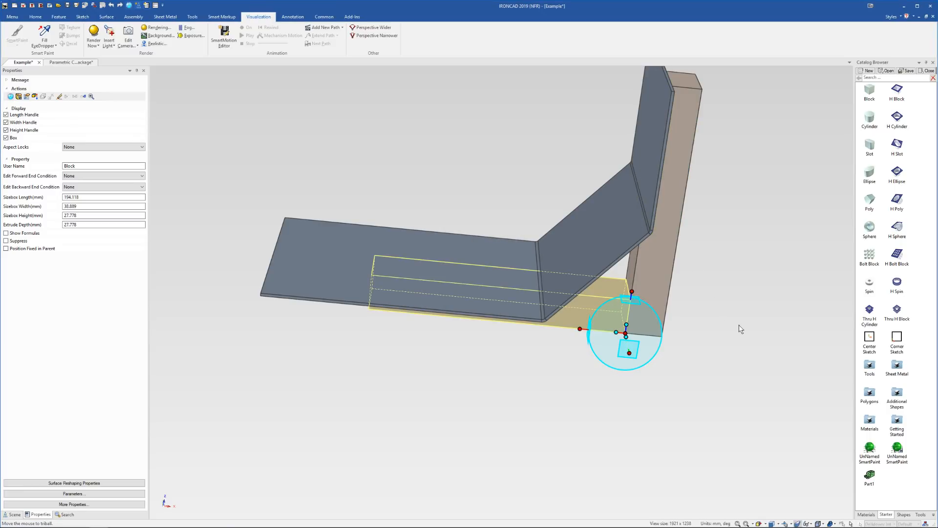
key(F10)
Step: Select both support blocks together and widen them symmetrically to about 234 mm
click(649, 282)
shift+click(623, 294)
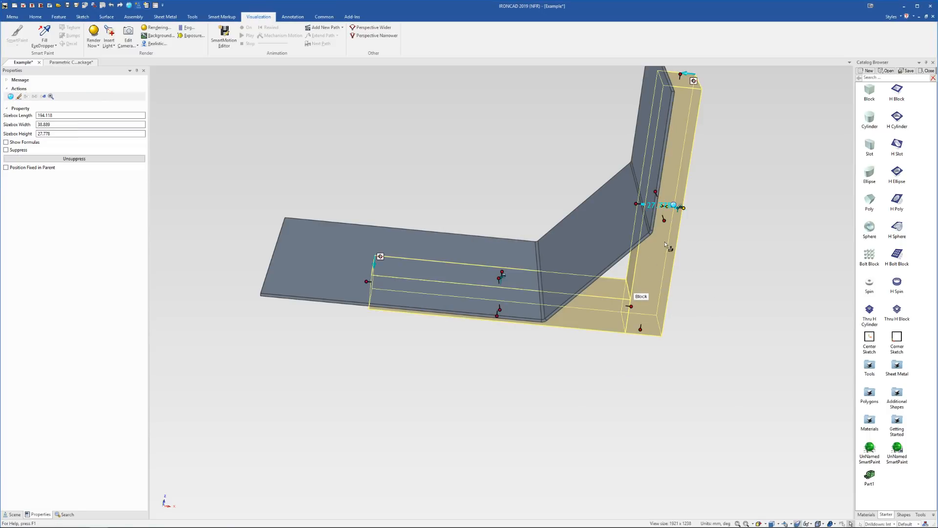
click(665, 220)
shift+click(656, 191)
middle_drag(543, 323, 444, 321)
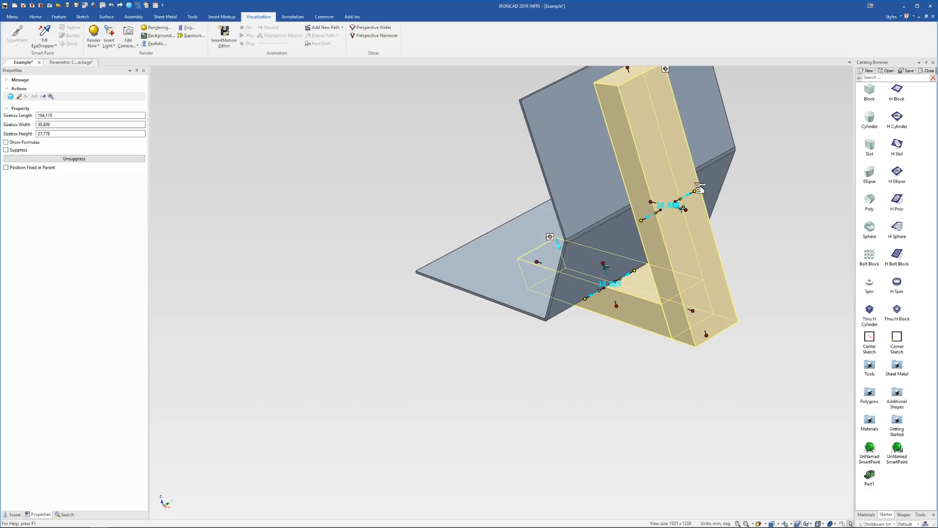
drag(695, 191, 742, 165)
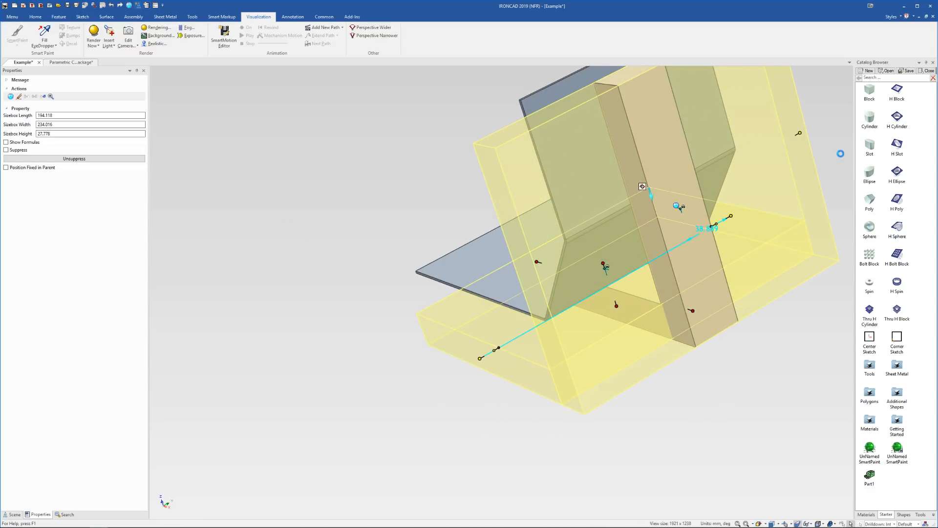
middle_drag(618, 359, 752, 306)
scroll(509, 315, down, 2)
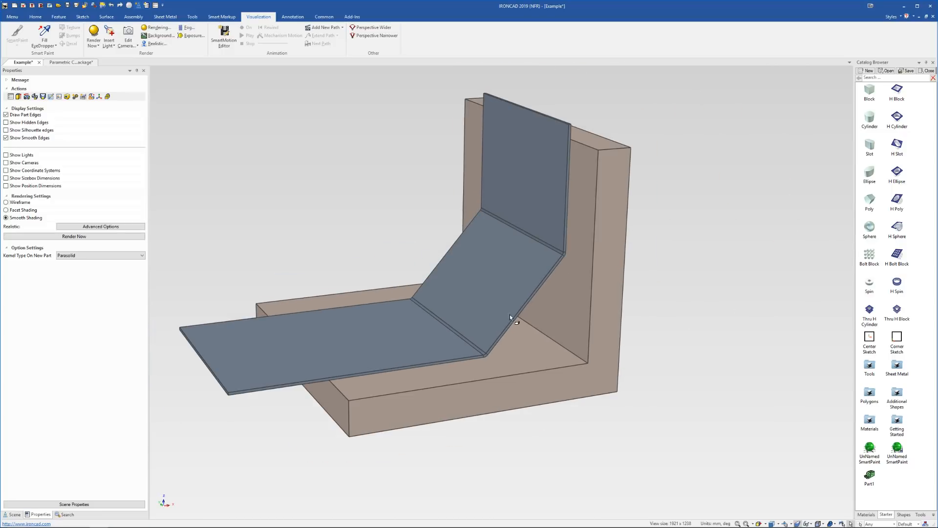
Step: Slide the whole sheet metal part a short distance away from the upright block with the TriBall
click(460, 289)
scroll(397, 376, down, 1)
key(F10)
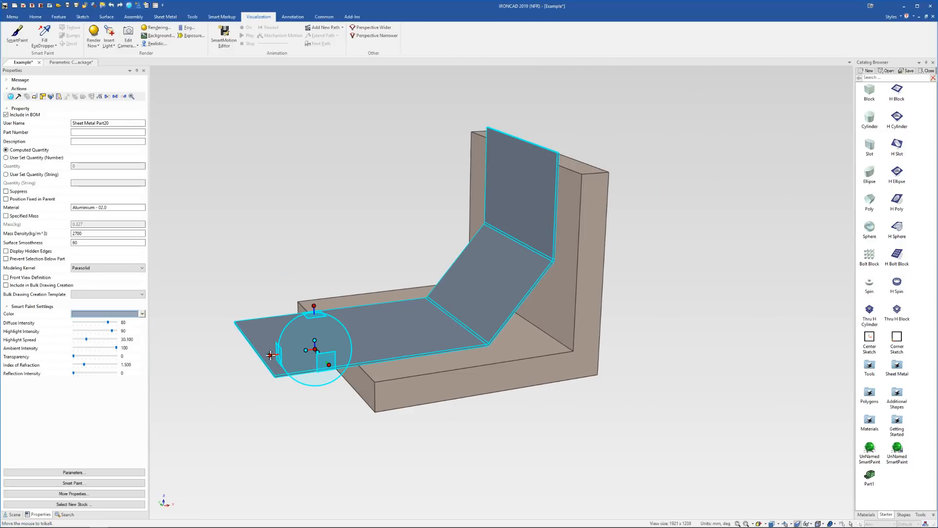
drag(272, 355, 255, 357)
key(F10)
click(491, 429)
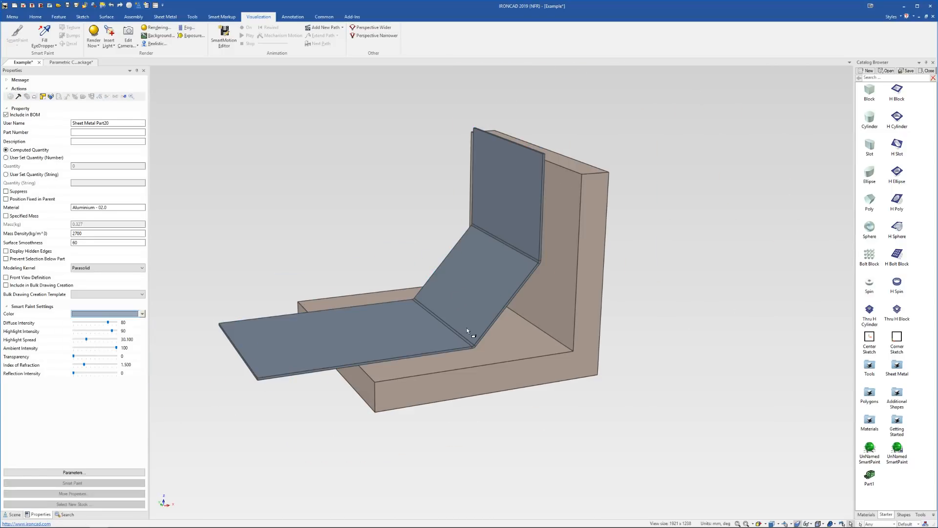
Step: Show the scene tree and select the sloped bend of the sheet metal part for editing
middle_drag(467, 327, 448, 318)
click(468, 283)
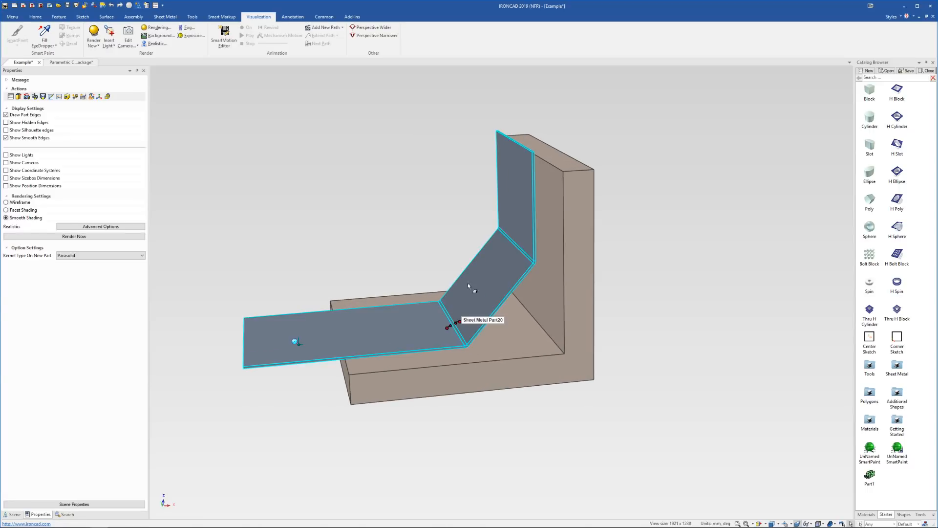
scroll(468, 283, up, 2)
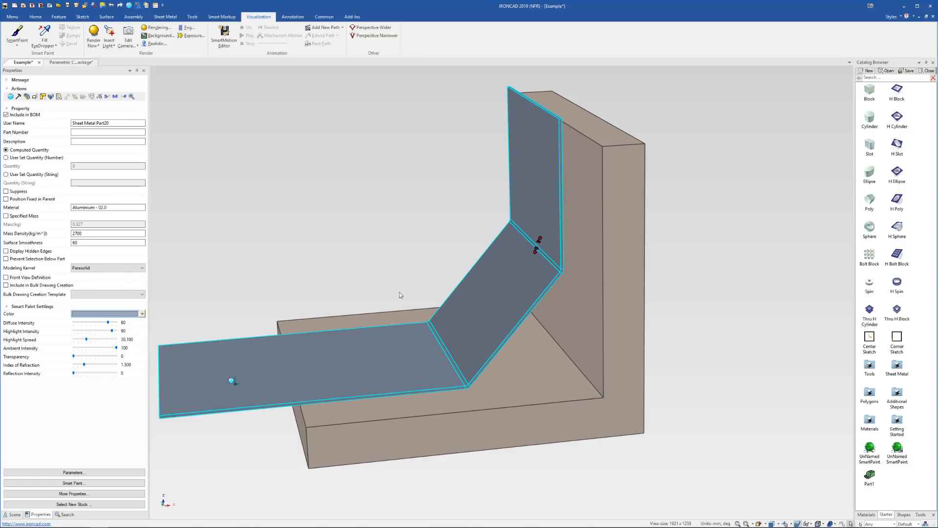
scroll(400, 293, down, 1)
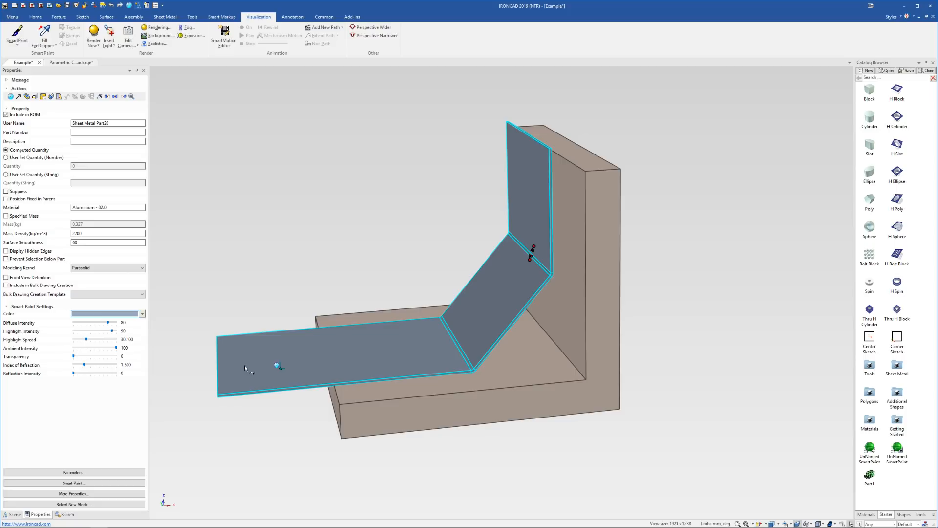
click(15, 514)
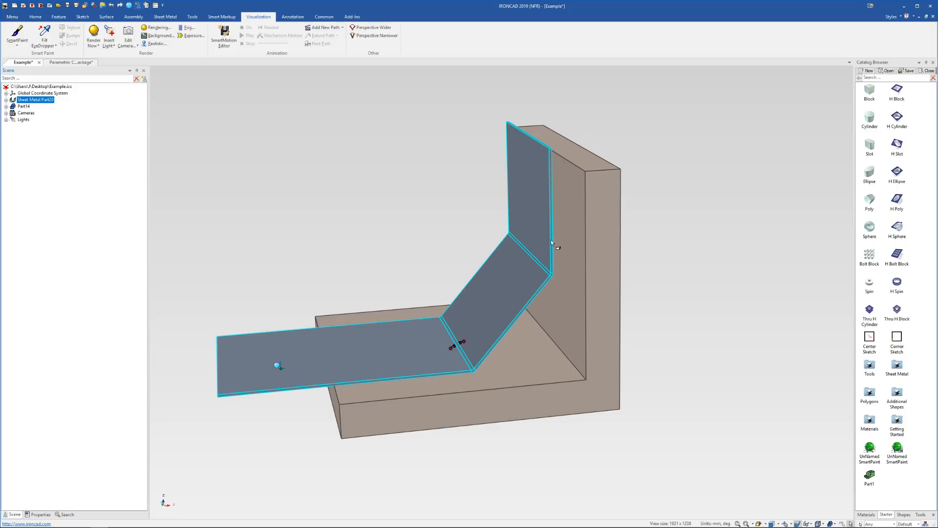
click(546, 155)
click(506, 292)
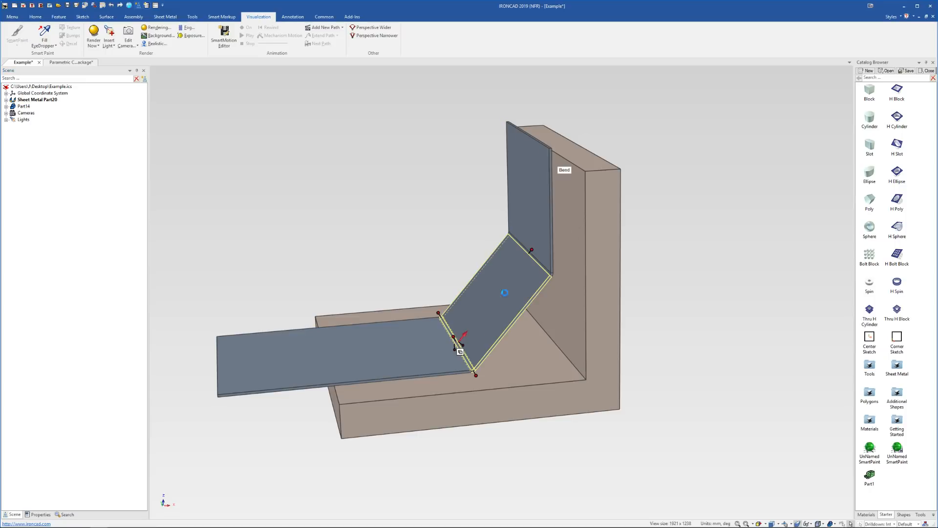
scroll(507, 274, up, 3)
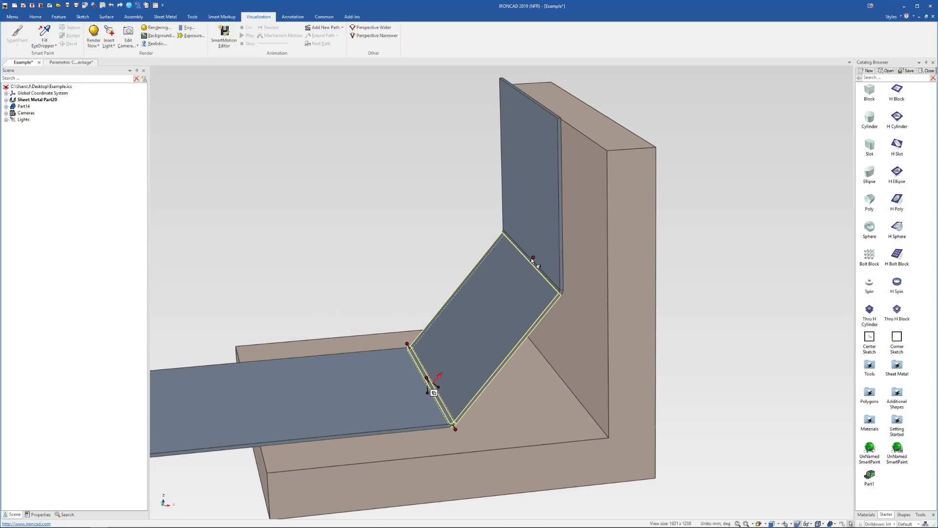
middle_drag(545, 259, 523, 252)
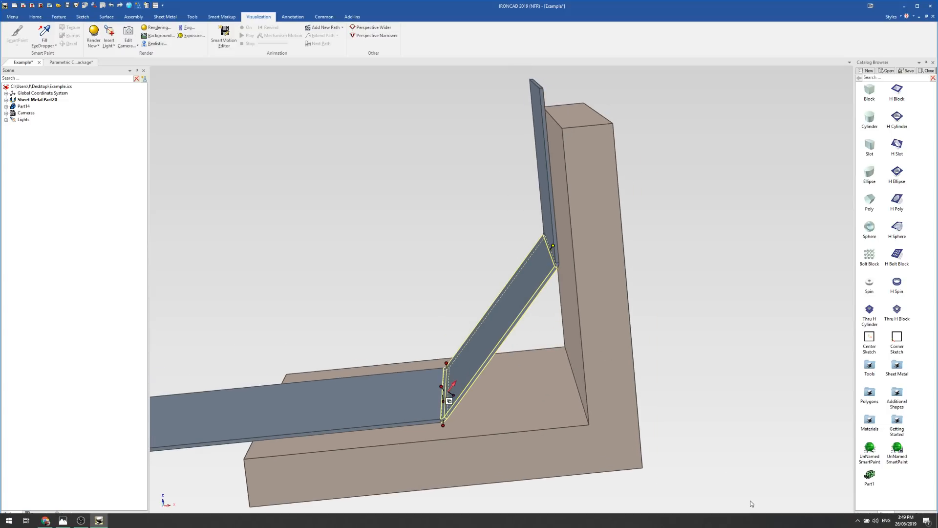
Step: Orient the view square to the blocks' side face and turn off perspective projection
click(759, 524)
click(631, 385)
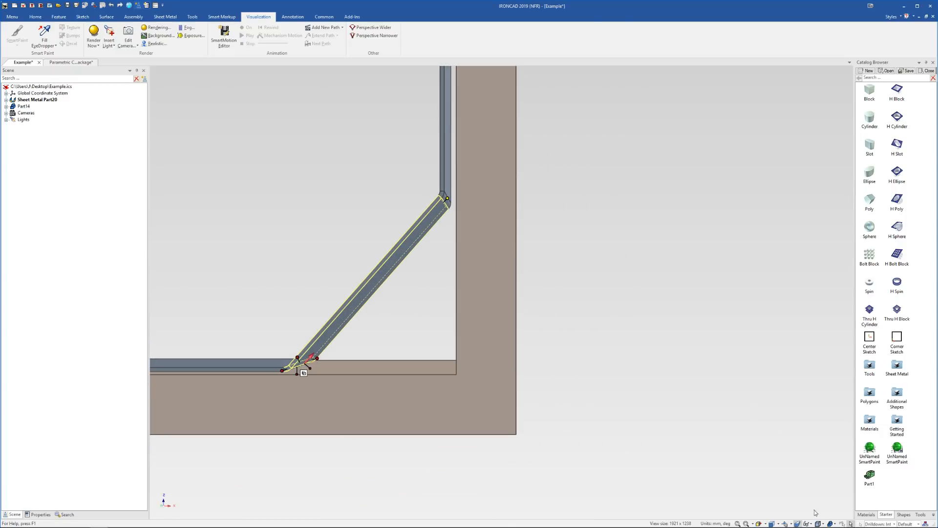
click(797, 525)
scroll(439, 244, down, 5)
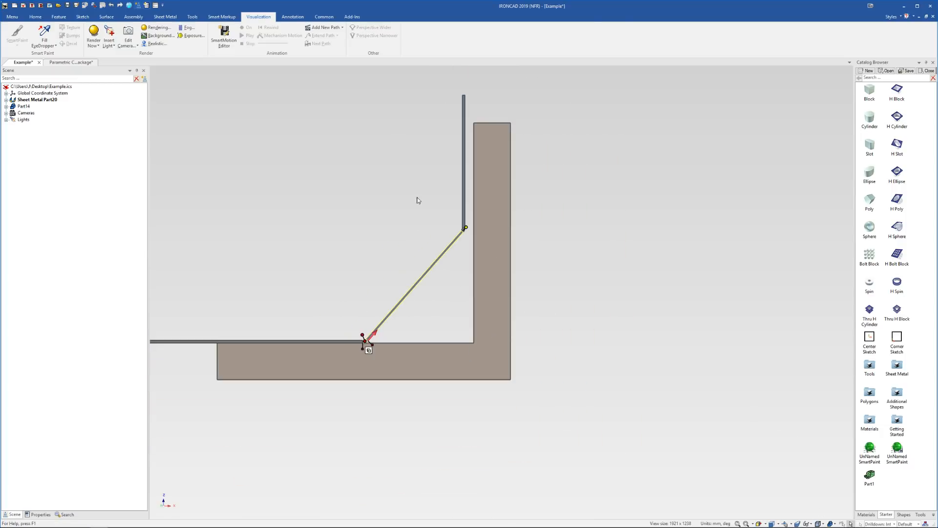
shift+middle_drag(395, 175, 450, 229)
scroll(451, 229, up, 3)
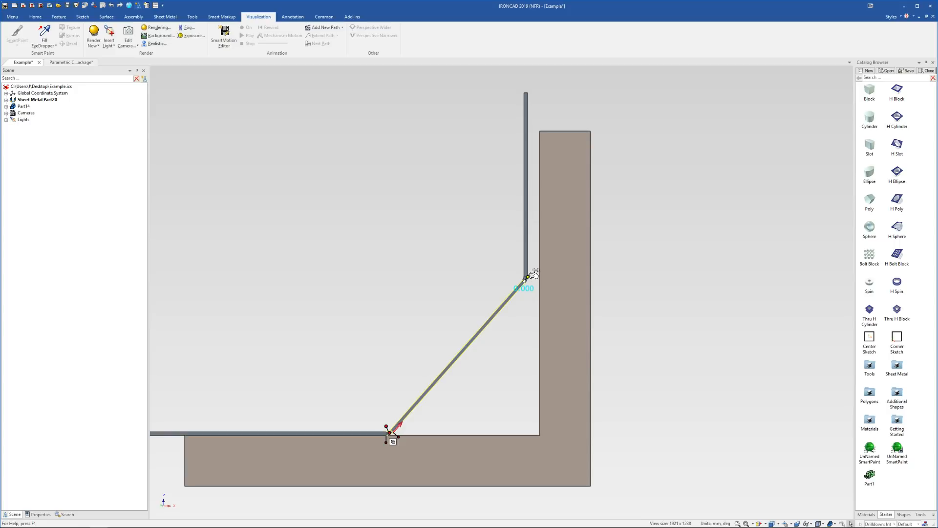
Step: Lengthen the sloped bend by eye until the upright panel meets the block, and pull it back clear
drag(529, 277, 539, 264)
scroll(536, 256, up, 2)
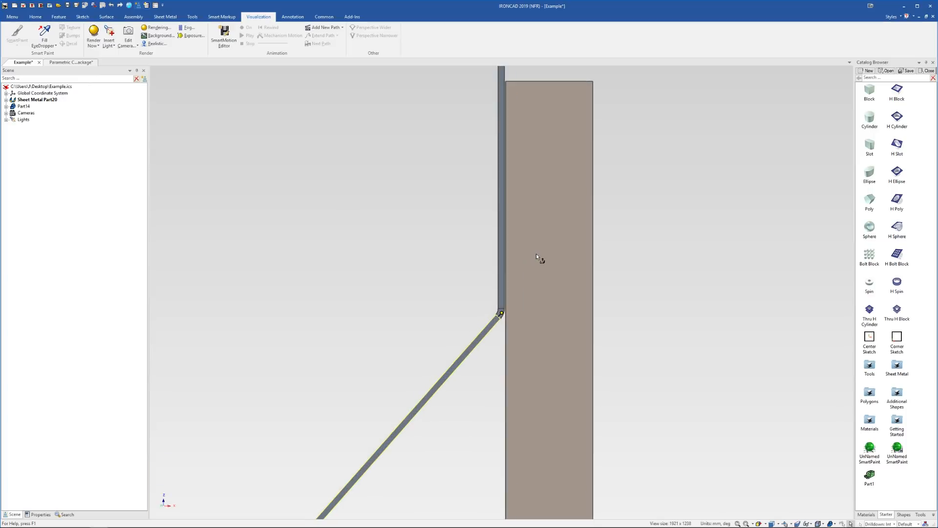
scroll(497, 313, up, 2)
mouse_move(464, 374)
mouse_down()
mouse_move(468, 365)
mouse_move(458, 385)
mouse_move(467, 370)
mouse_up()
scroll(462, 372, down, 3)
scroll(483, 346, down, 3)
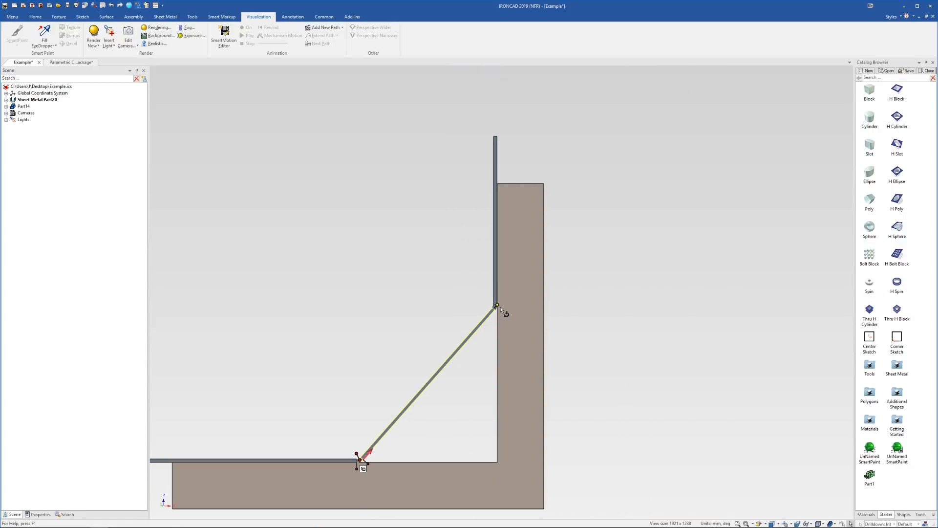
drag(497, 305, 468, 341)
Step: Set the snap point of the sloped bend's length handle to a point on the upright panel's outer face
middle_drag(472, 360, 421, 308)
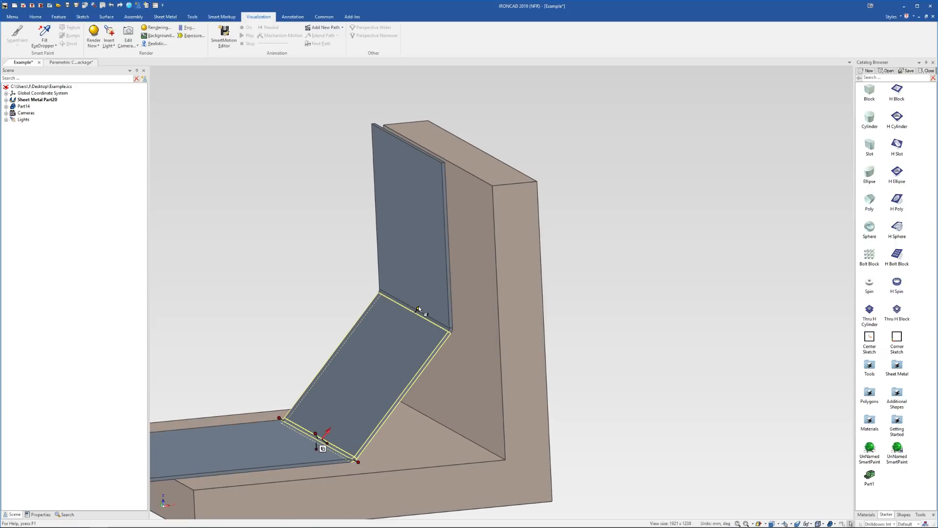
middle_drag(412, 344, 450, 310)
scroll(415, 316, up, 3)
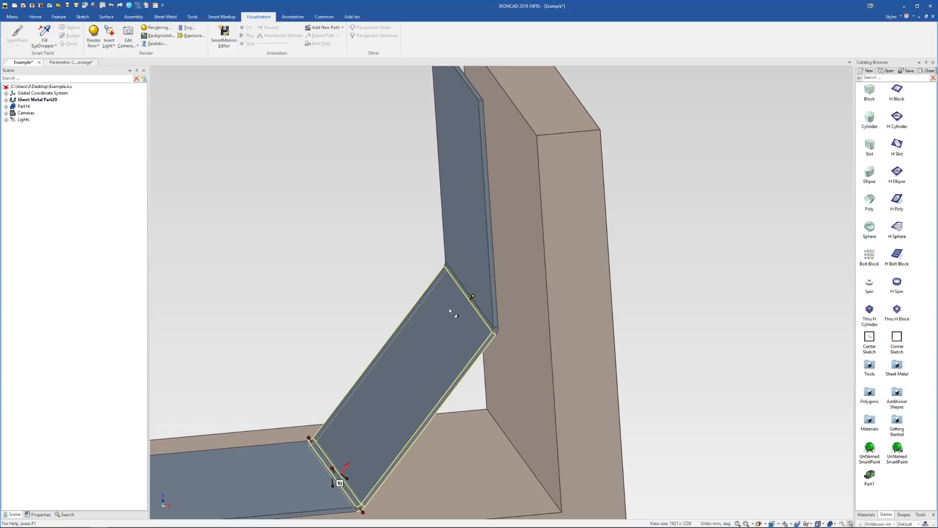
right_click(473, 297)
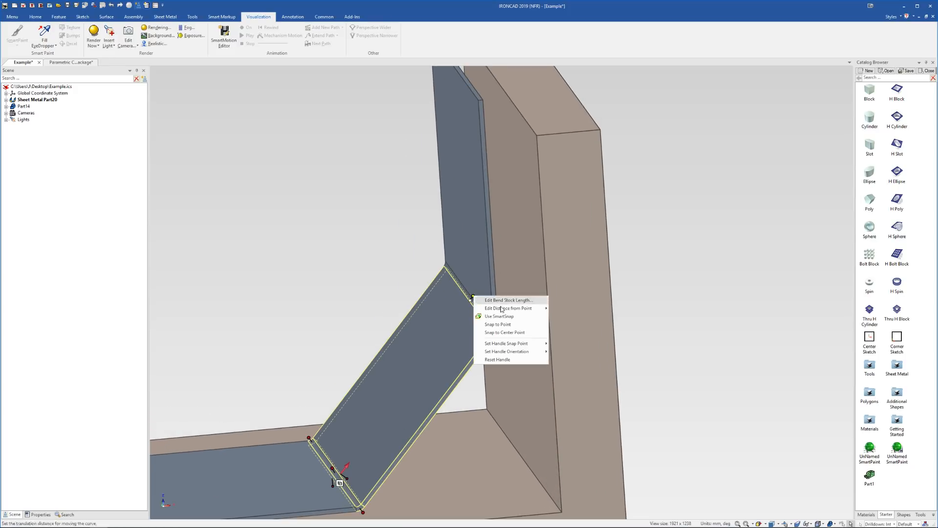
mouse_move(536, 347)
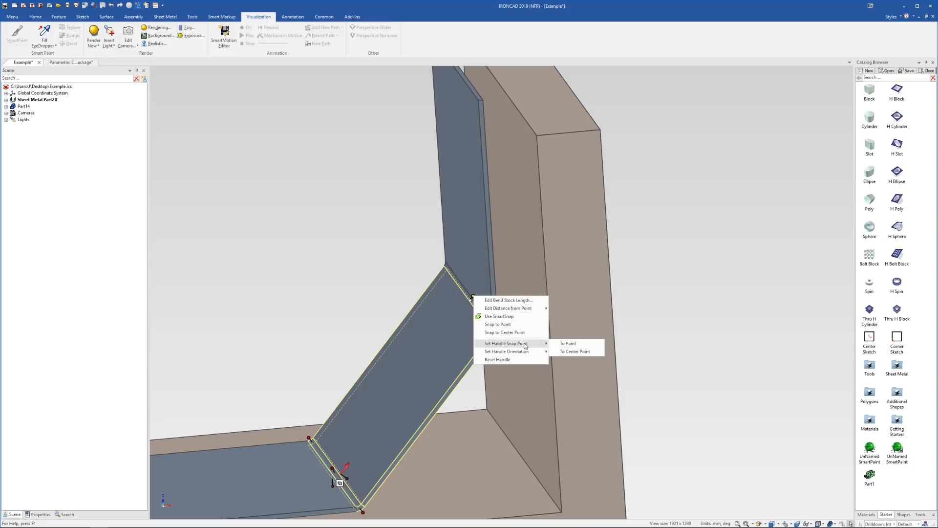
click(566, 344)
middle_drag(509, 284, 462, 279)
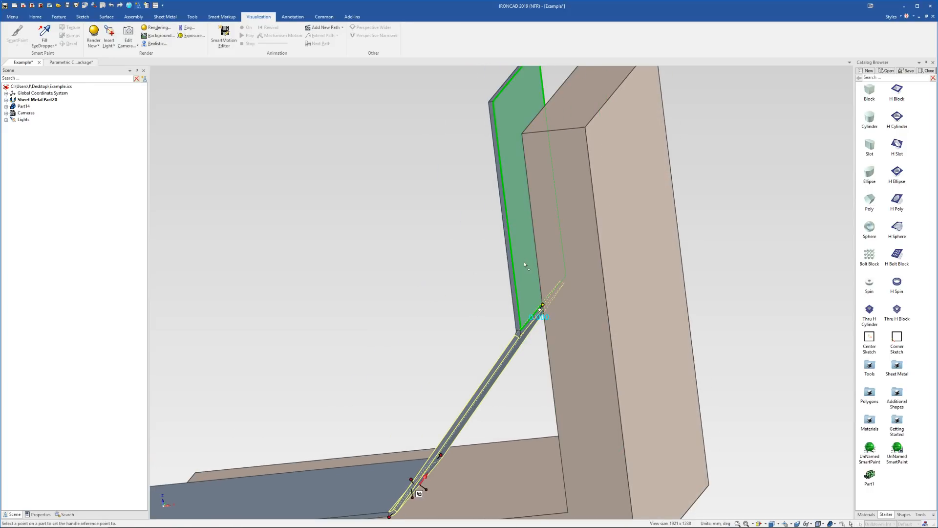
click(523, 282)
middle_drag(523, 283, 580, 275)
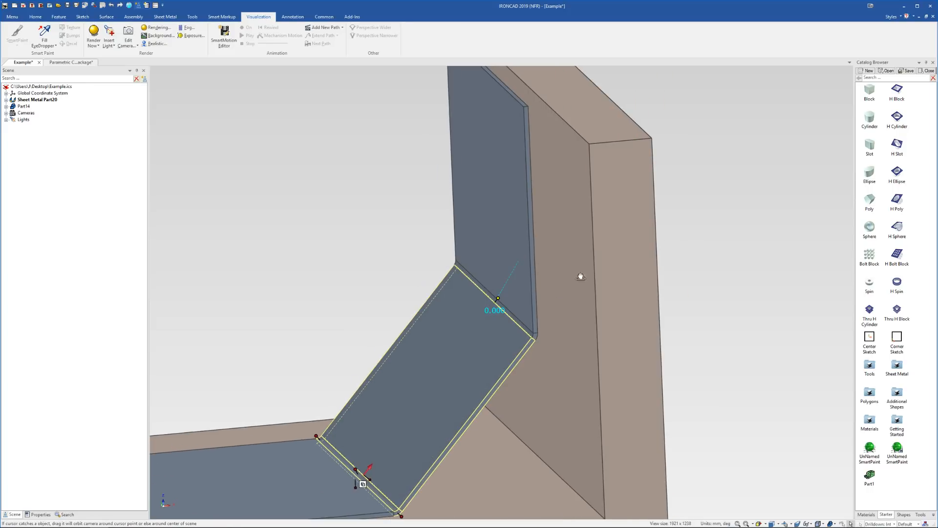
Step: Set the orientation of the sloped bend's length handle perpendicular to the upright panel's face
right_click(498, 300)
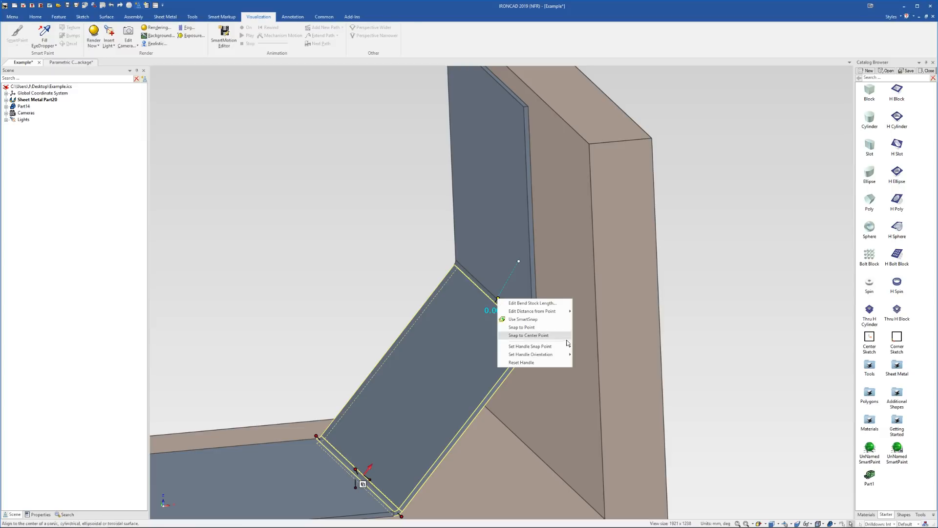
mouse_move(567, 355)
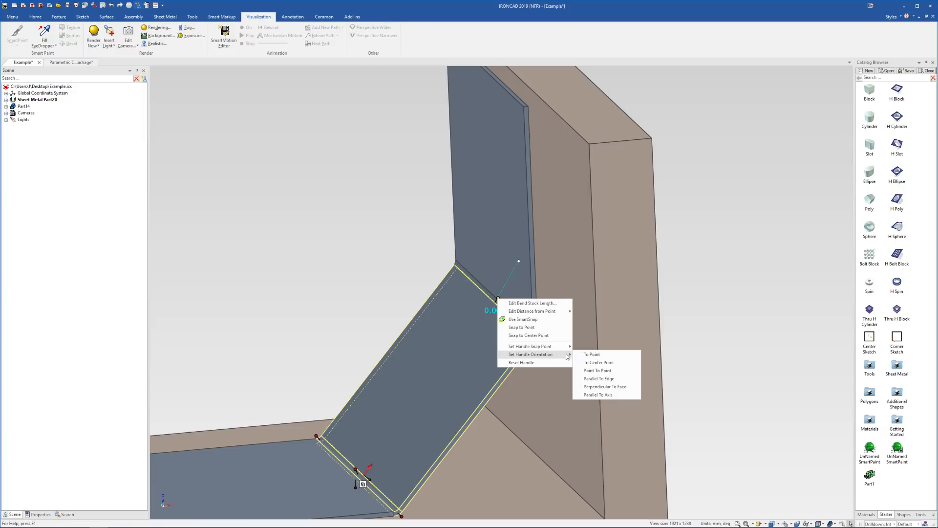
click(603, 390)
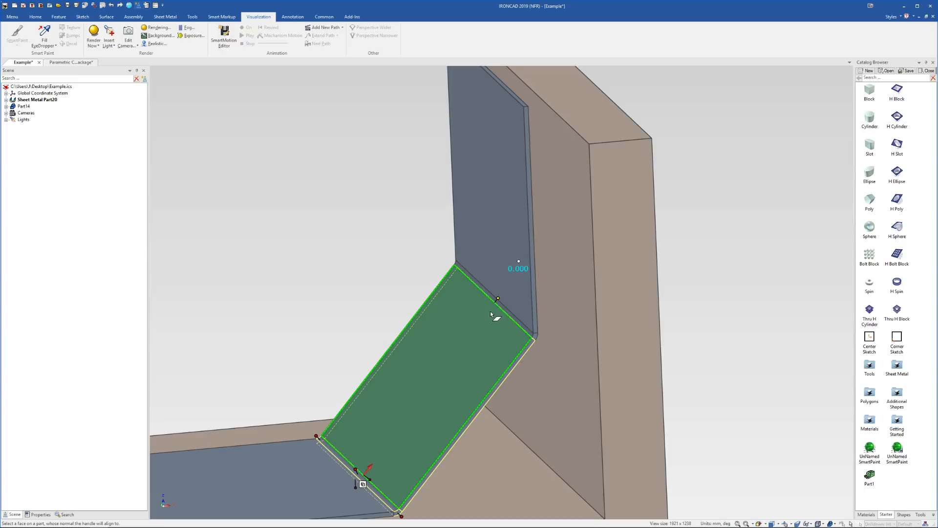
middle_drag(493, 314, 467, 325)
click(492, 302)
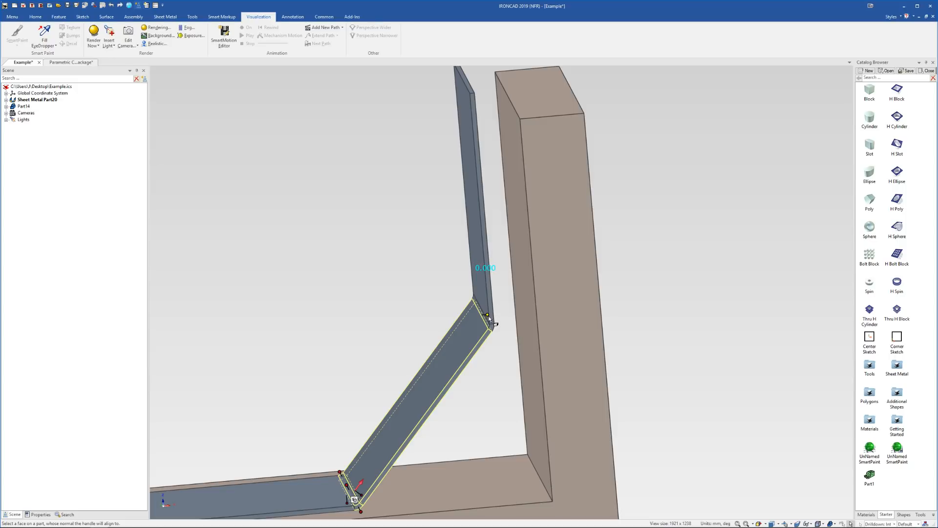
Step: Extend the sloped bend to snap to the upright block's inner face and inspect the contact from the side
drag(492, 312, 516, 297)
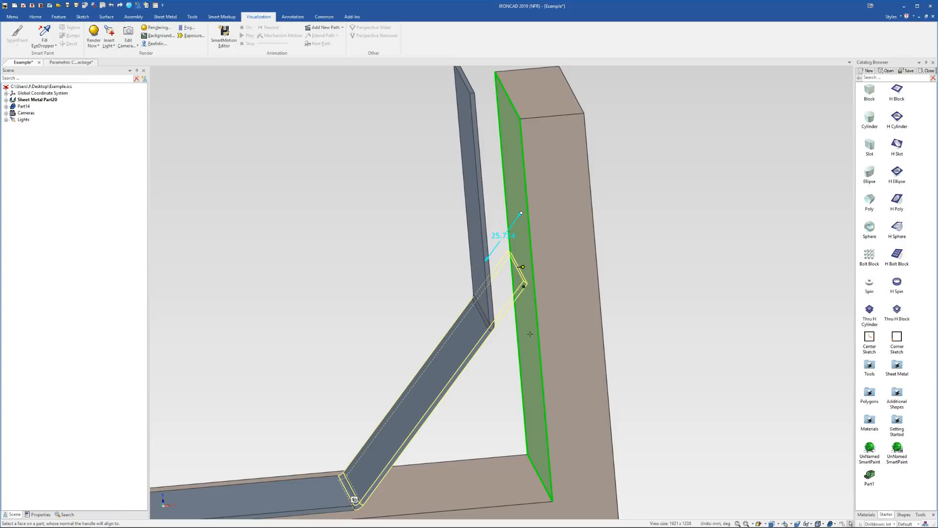
click(528, 356)
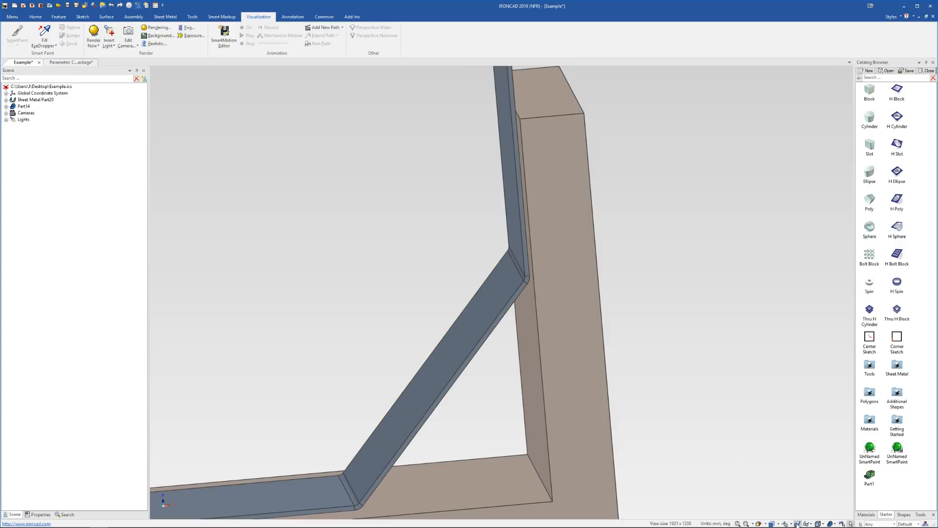
click(759, 524)
click(551, 358)
scroll(500, 224, up, 5)
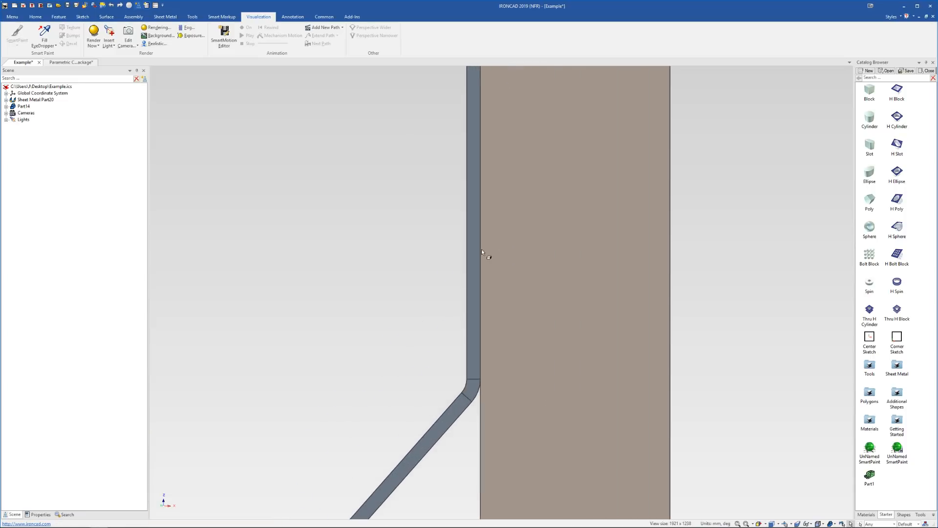
scroll(482, 251, up, 8)
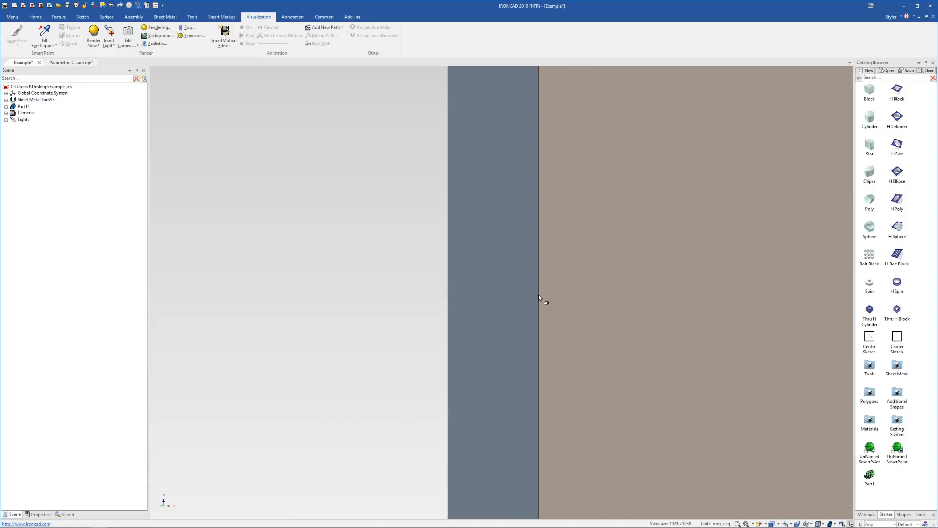
scroll(530, 303, down, 10)
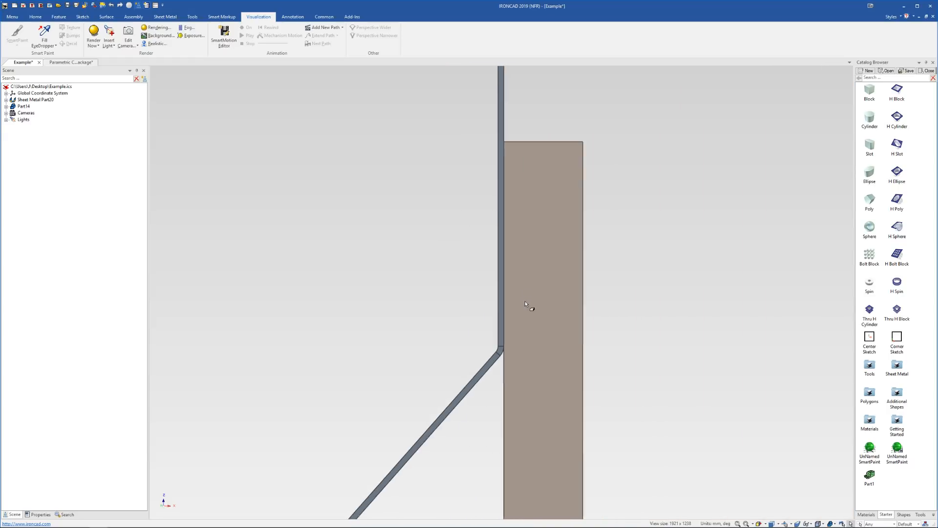
scroll(515, 309, down, 2)
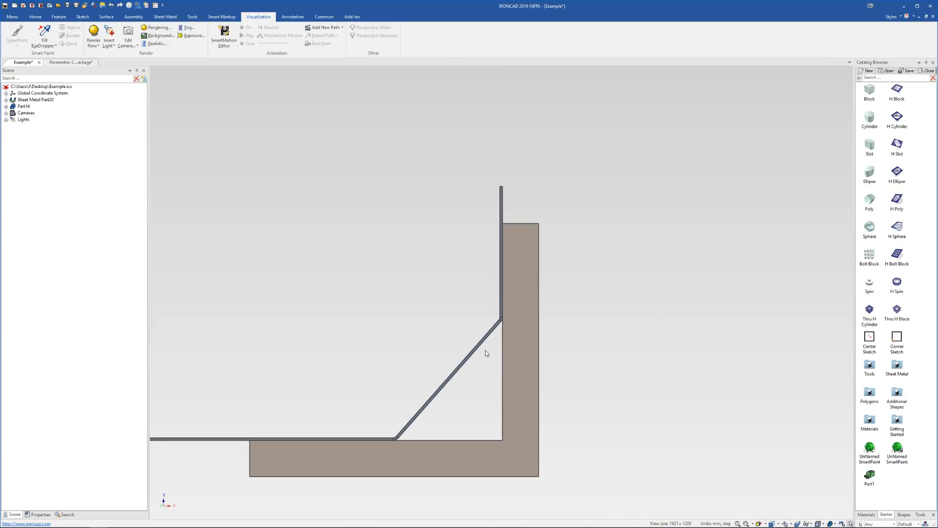
Step: Check the sloped bend's fit against the L-shaped block, and delete the whole bent sheet metal part
click(468, 362)
click(467, 362)
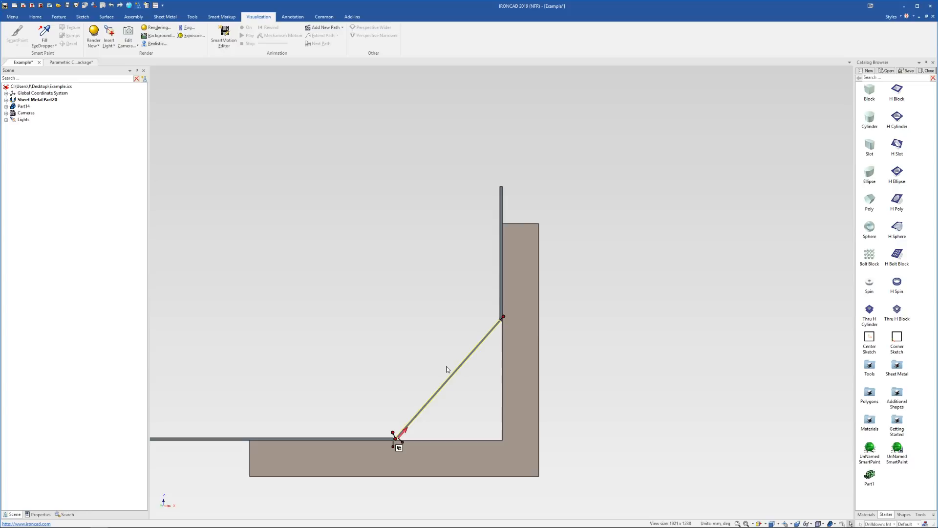
middle_drag(447, 367, 460, 373)
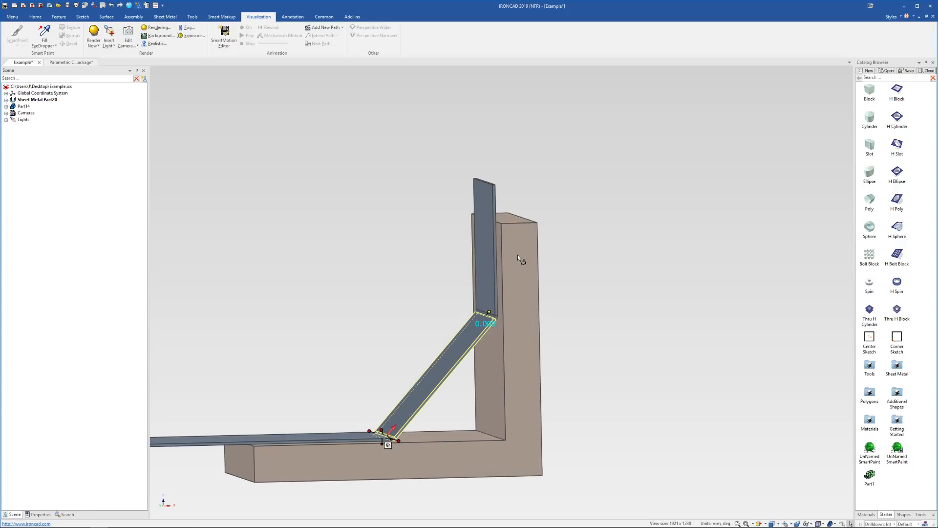
middle_drag(518, 255, 543, 373)
click(572, 373)
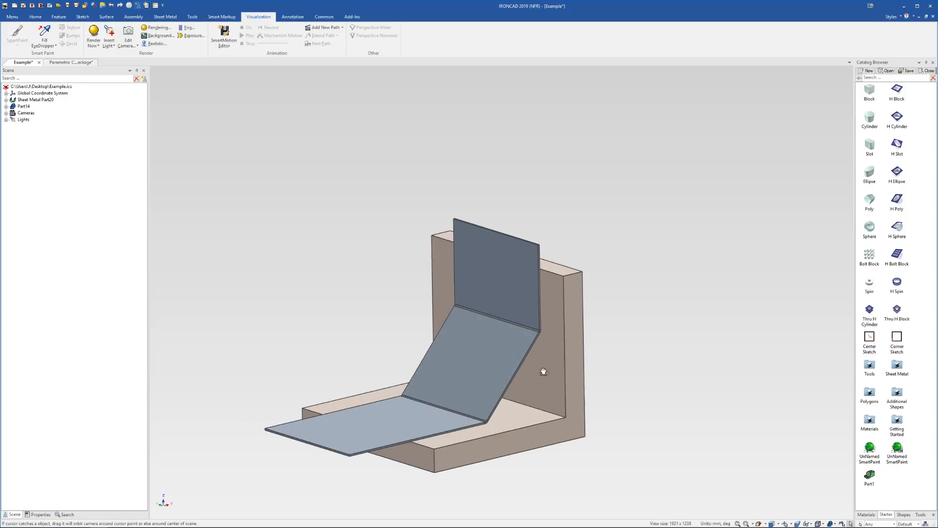
click(480, 299)
middle_drag(457, 316, 463, 318)
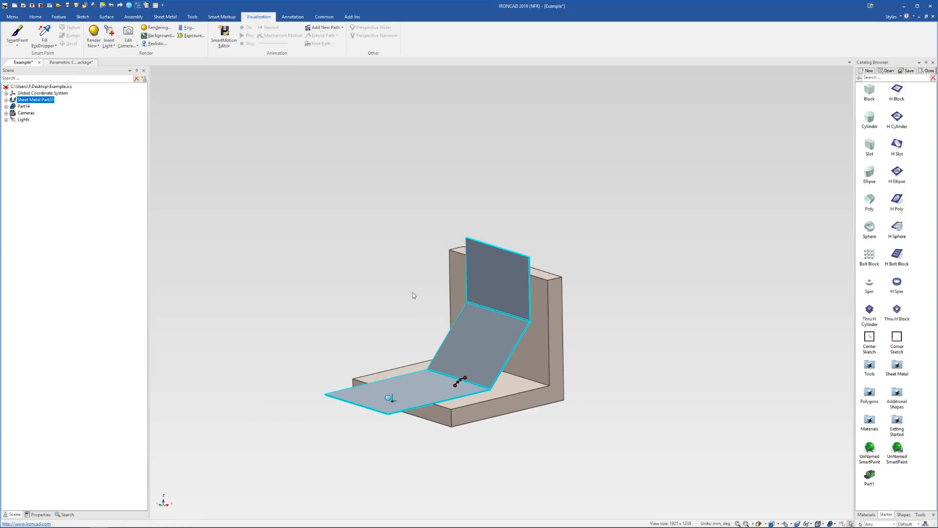
key(Delete)
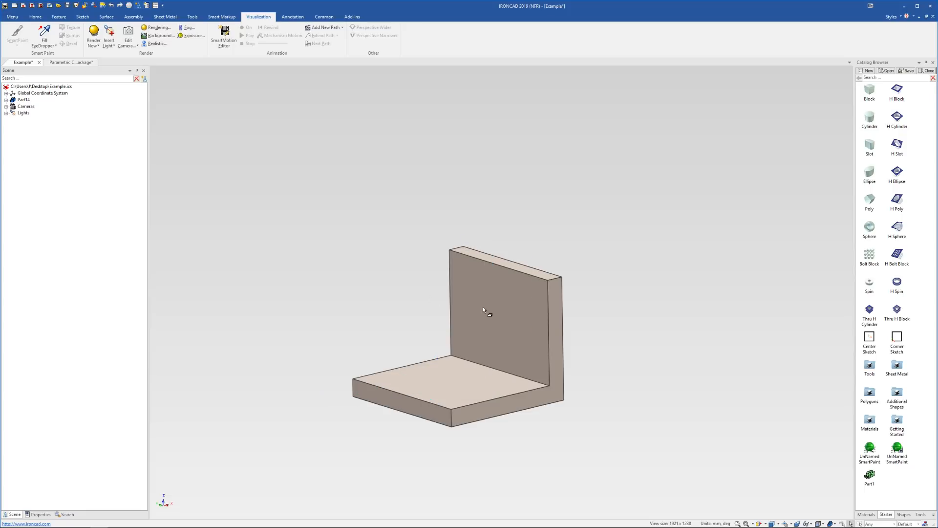
Step: Switch to Photos to view the Tips-&-Tricks overview images, and return to IRONCAD
click(62, 519)
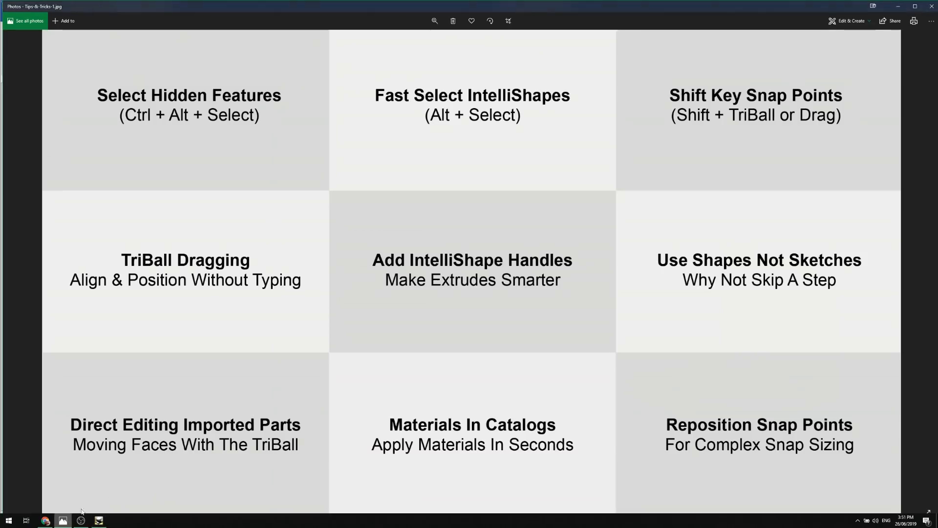
key(Right)
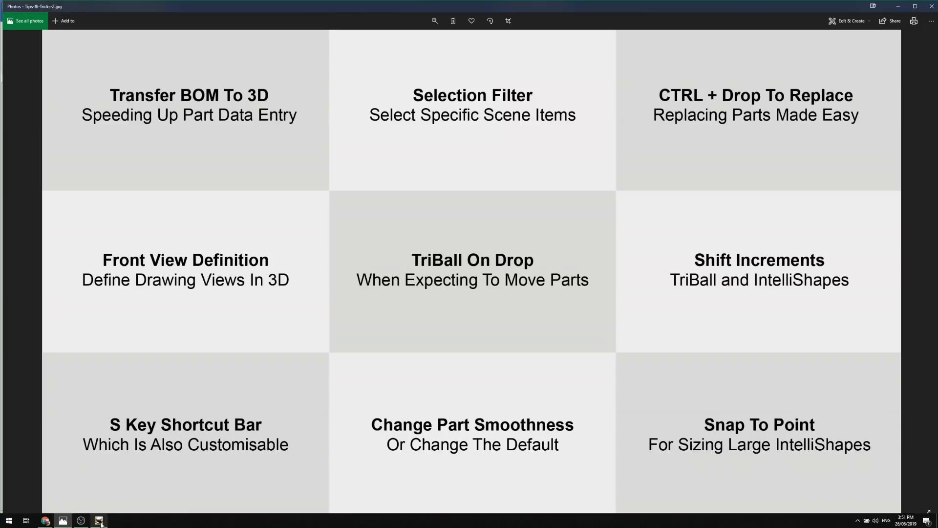
click(99, 520)
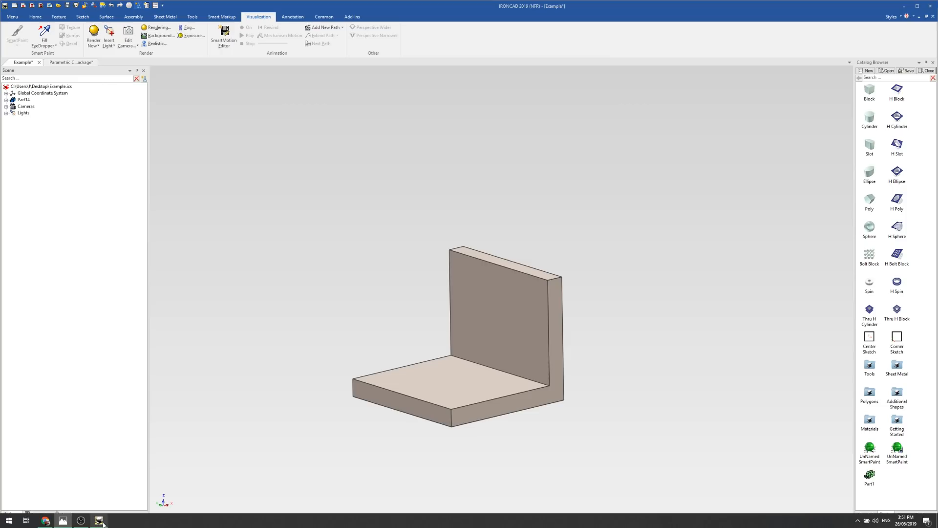
Step: Open the Parametric Steel Frame scene
click(14, 18)
click(246, 159)
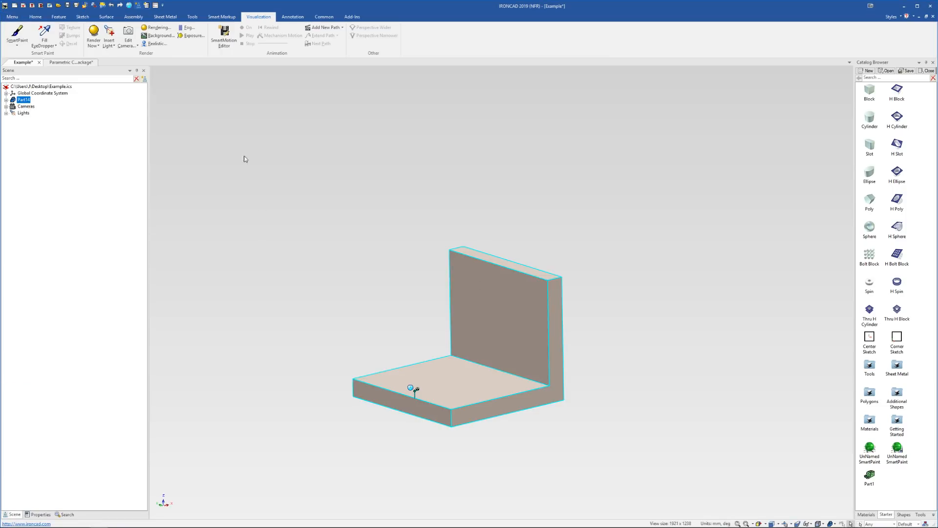
click(18, 16)
click(99, 63)
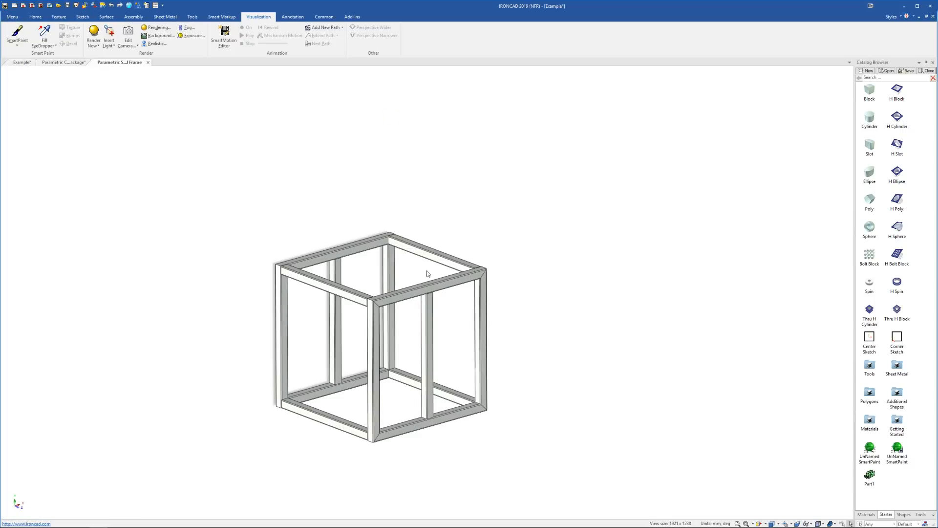
middle_drag(419, 300, 333, 126)
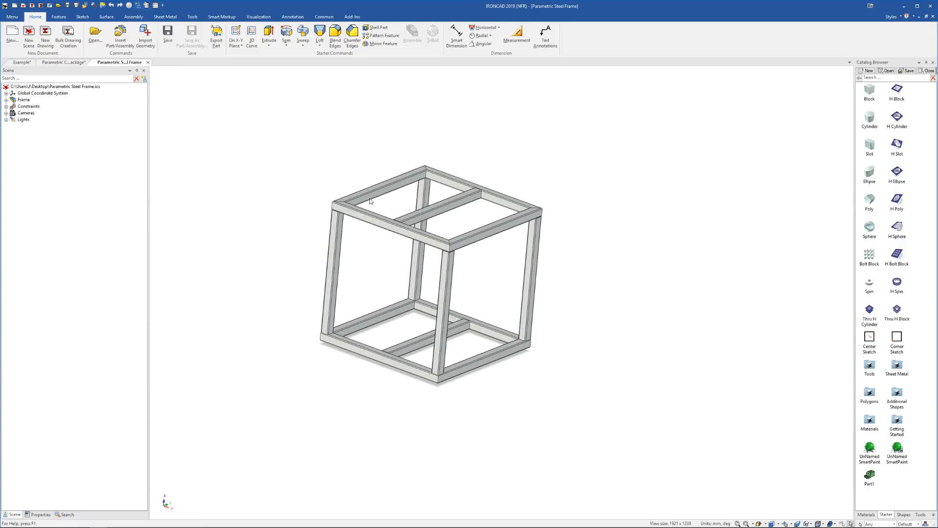
Step: Select the steel frame assembly and stretch its length by eye to about 2863 mm
click(381, 219)
middle_drag(377, 237, 426, 280)
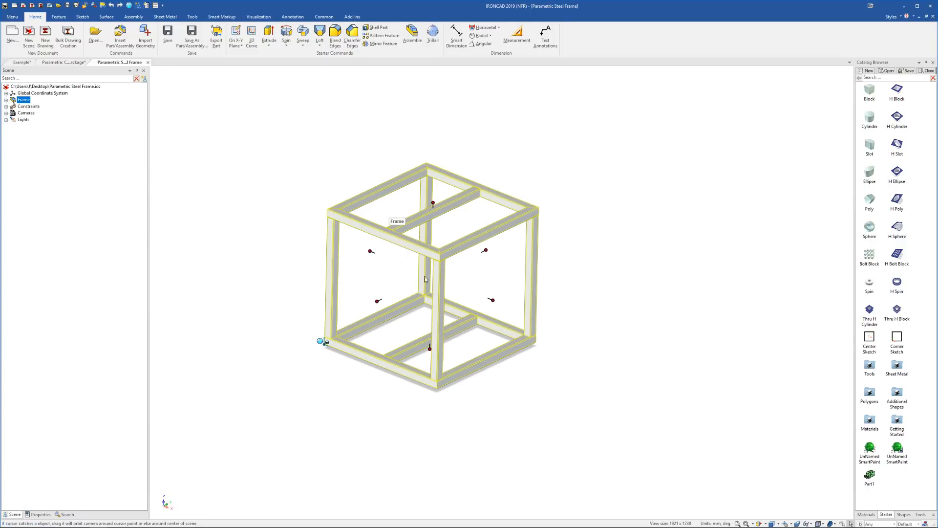
scroll(501, 292, down, 3)
drag(496, 297, 703, 353)
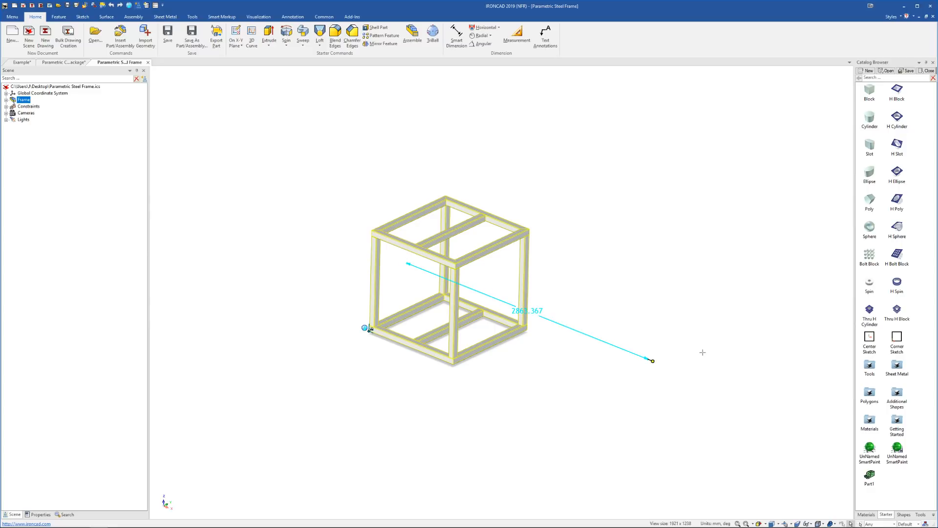
middle_drag(512, 251, 503, 250)
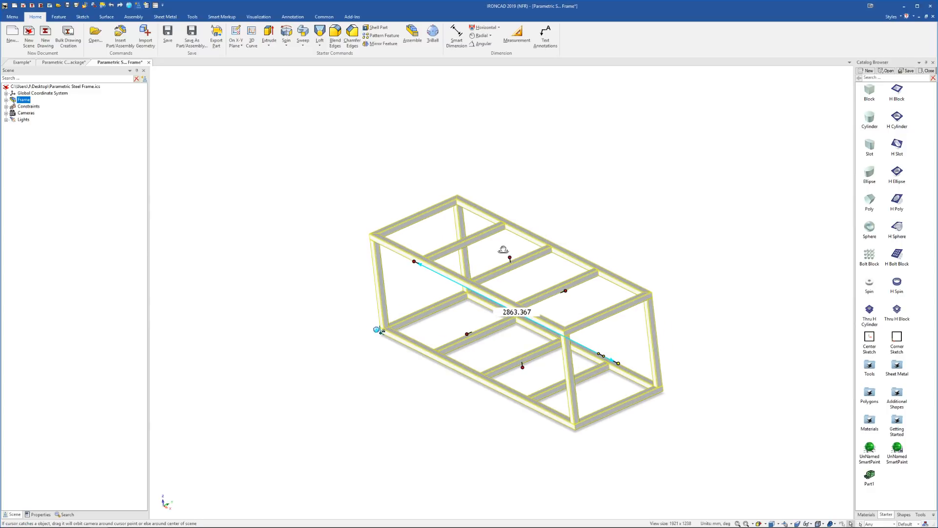
scroll(530, 269, down, 5)
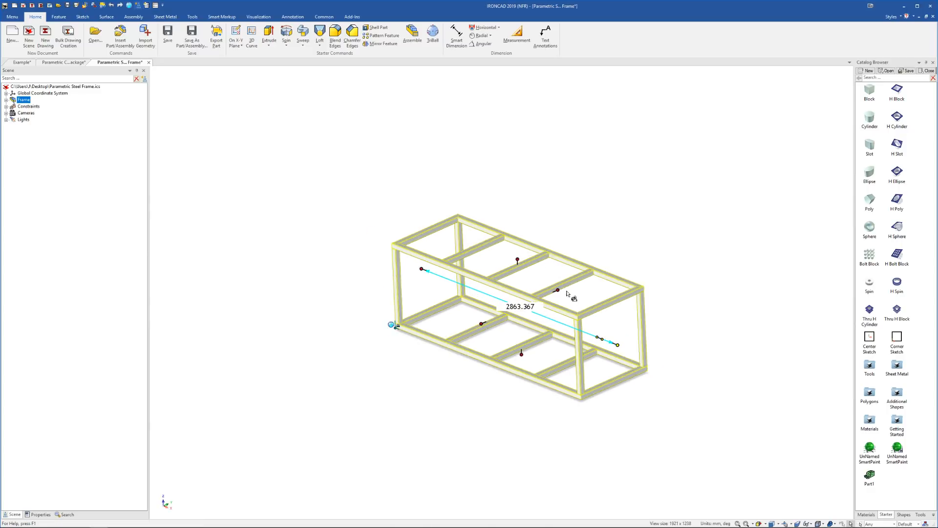
Step: Shorten the steel frame and set its length to 1100 mm
drag(669, 349, 501, 296)
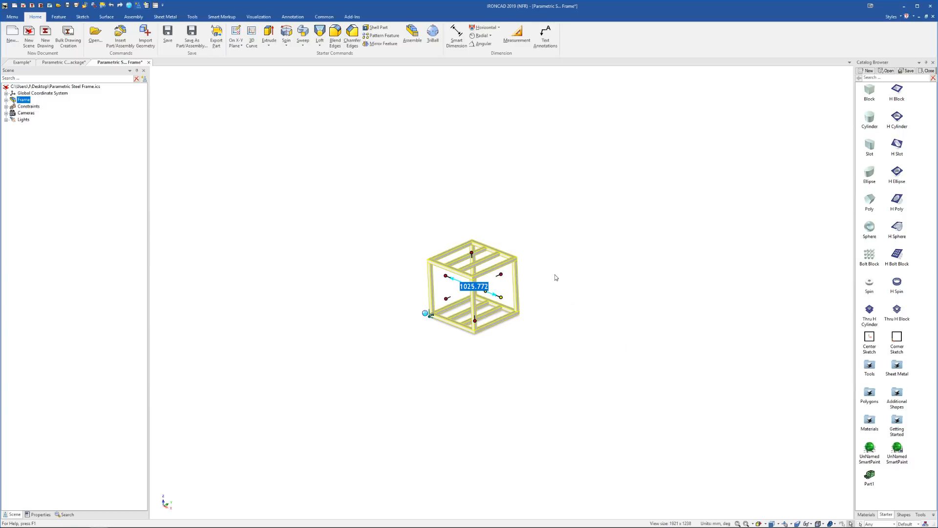
text(1100)
key(Return)
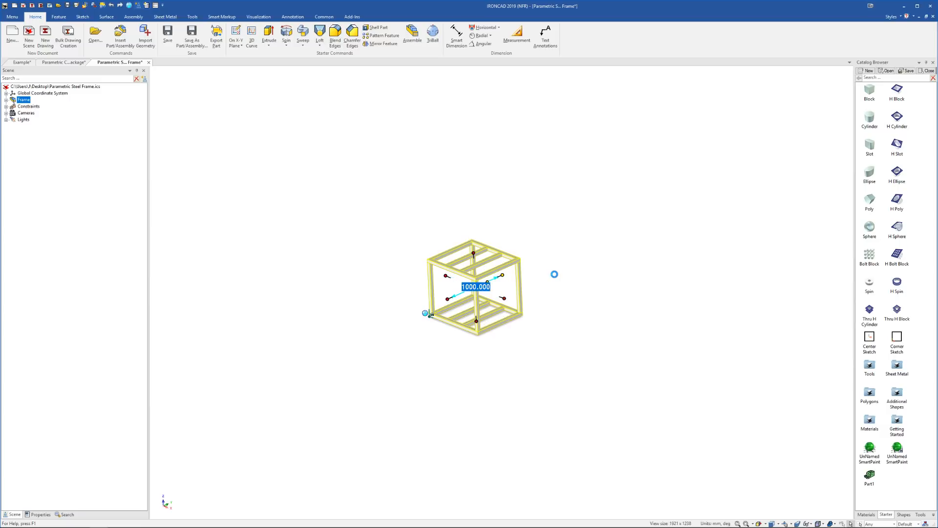
click(555, 274)
scroll(427, 267, up, 3)
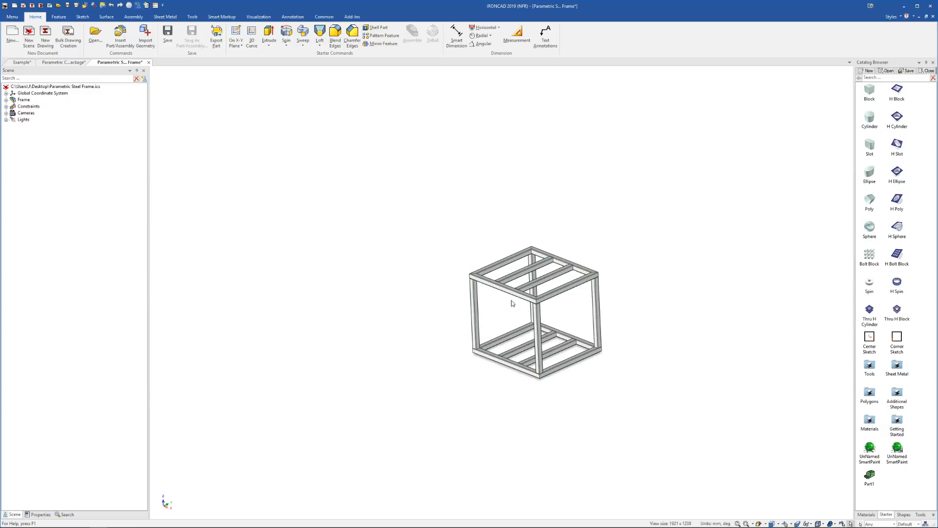
middle_drag(525, 298, 573, 323)
middle_drag(502, 264, 547, 276)
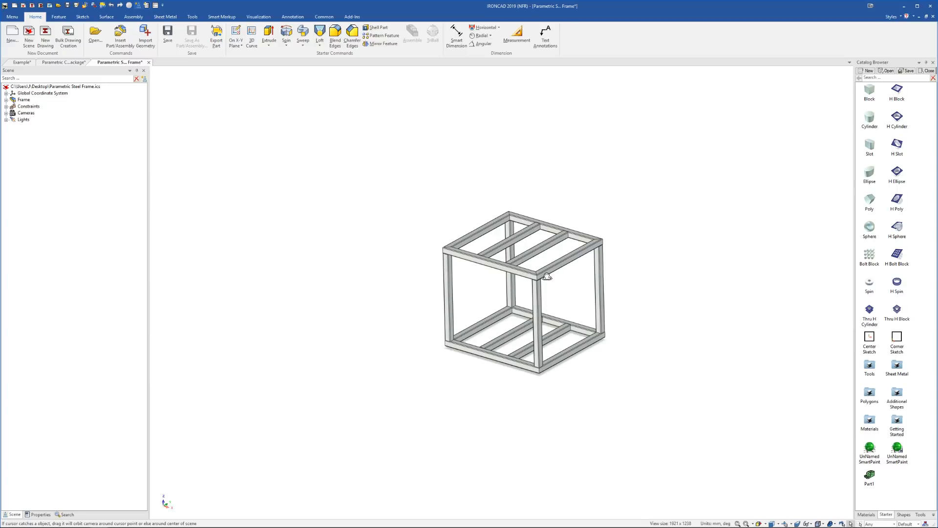
Step: Start Bulk Drawing Creation and assign the A4 Custom Bulk with BOM template to the scene's drawing
click(71, 43)
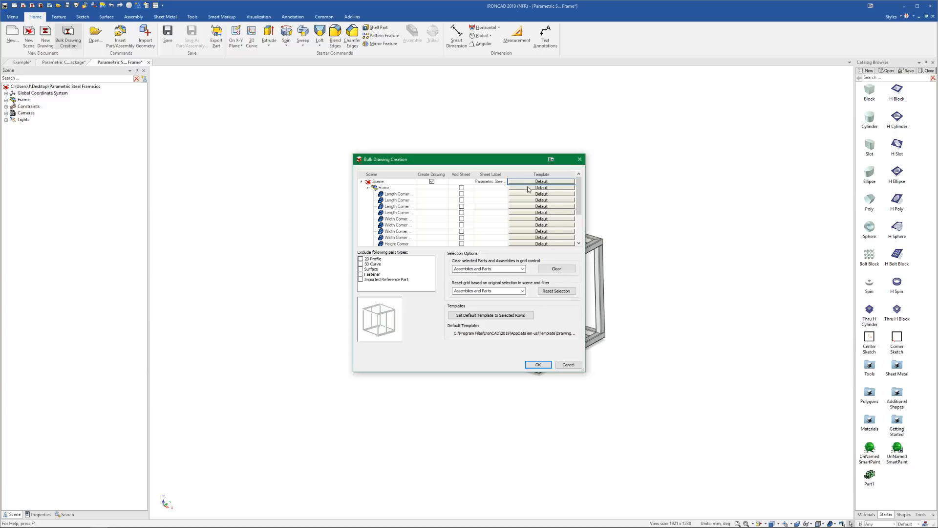
click(526, 187)
click(516, 203)
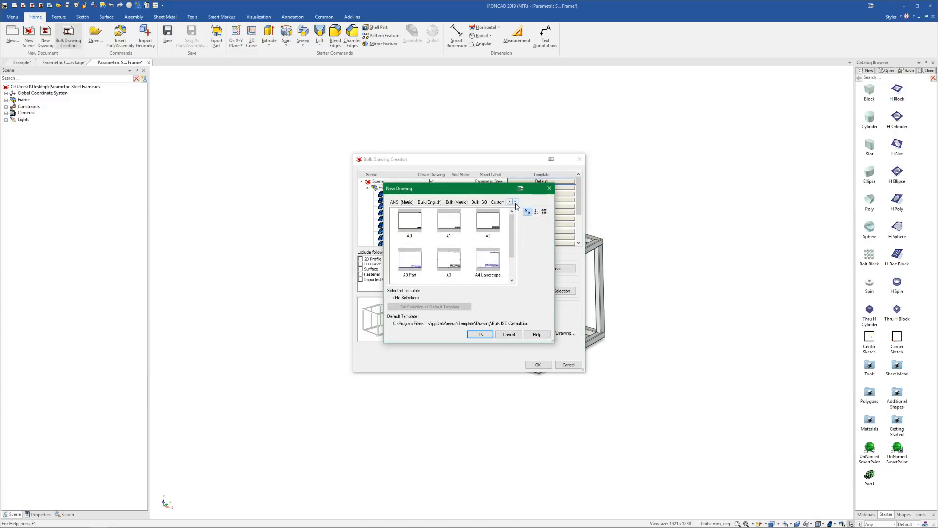
click(502, 202)
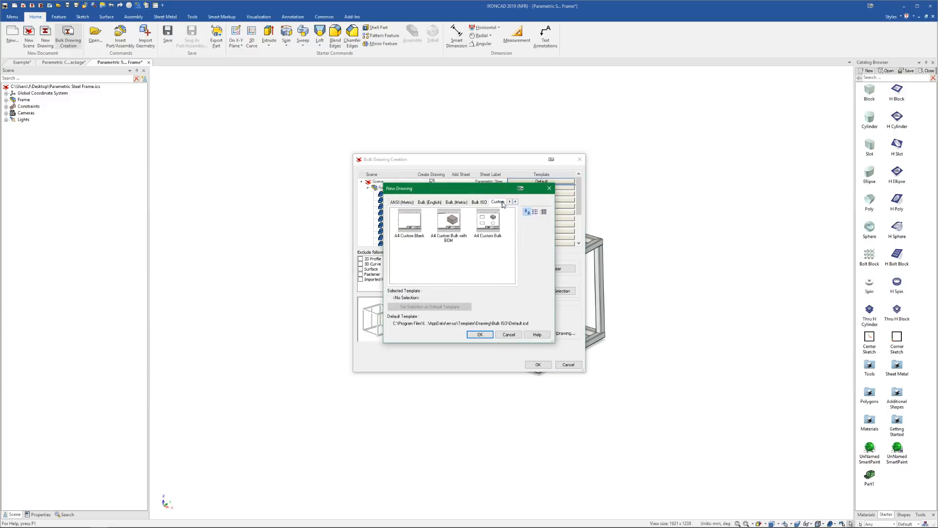
click(450, 229)
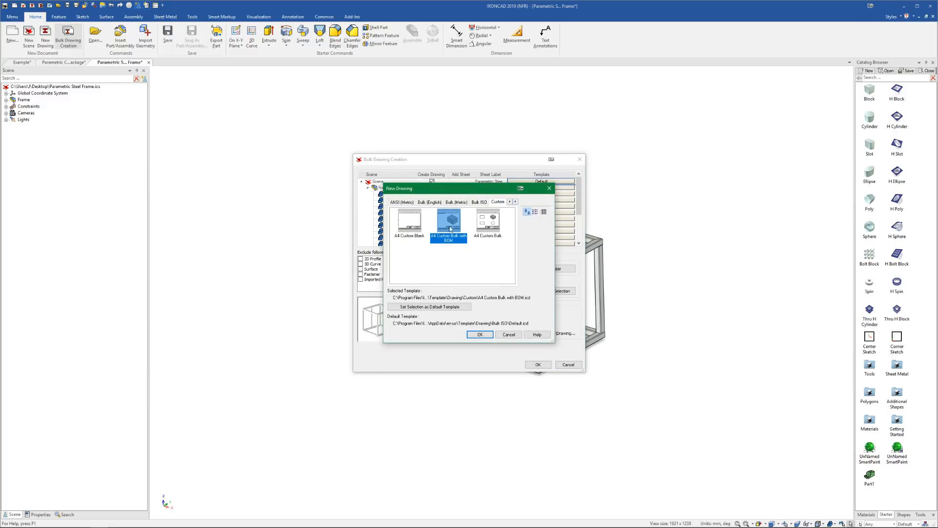
click(488, 334)
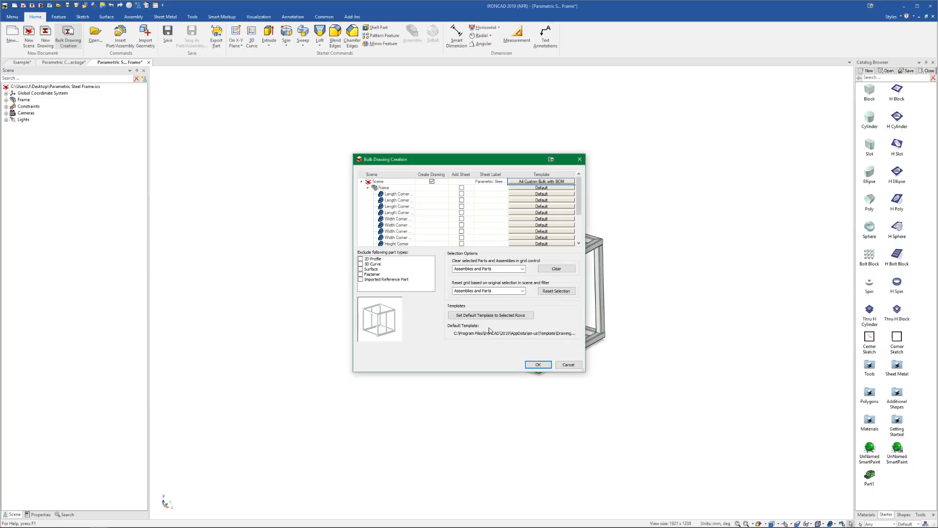
Step: Add a sheet for the first Length Corner part using the A4 Custom Bulk template
click(462, 194)
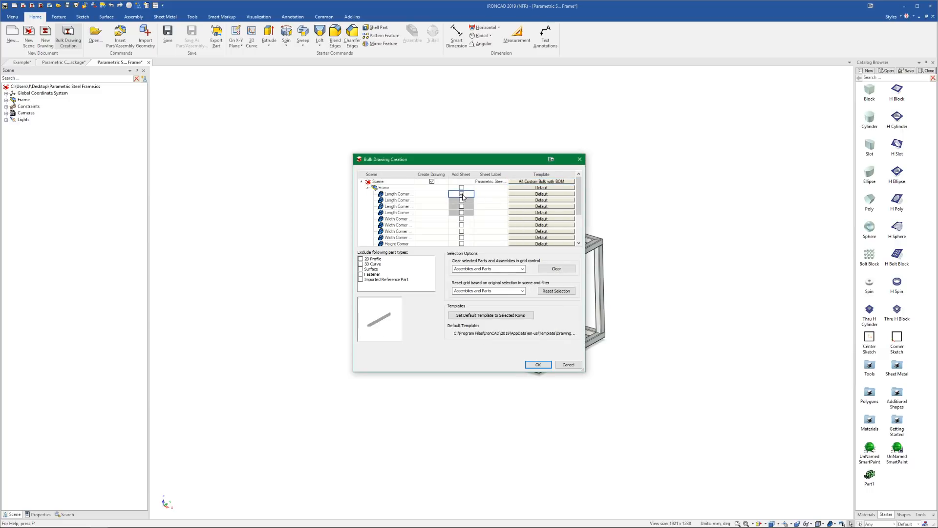
click(521, 197)
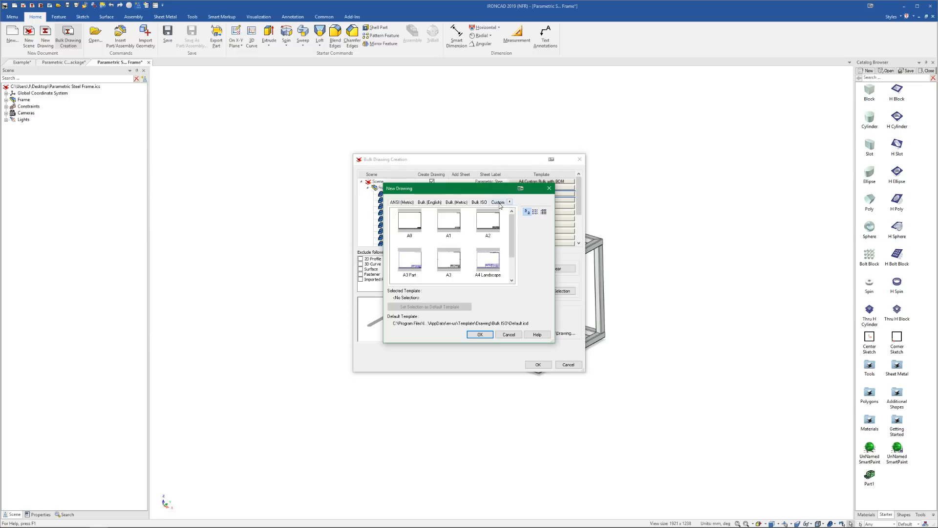
click(498, 202)
click(488, 221)
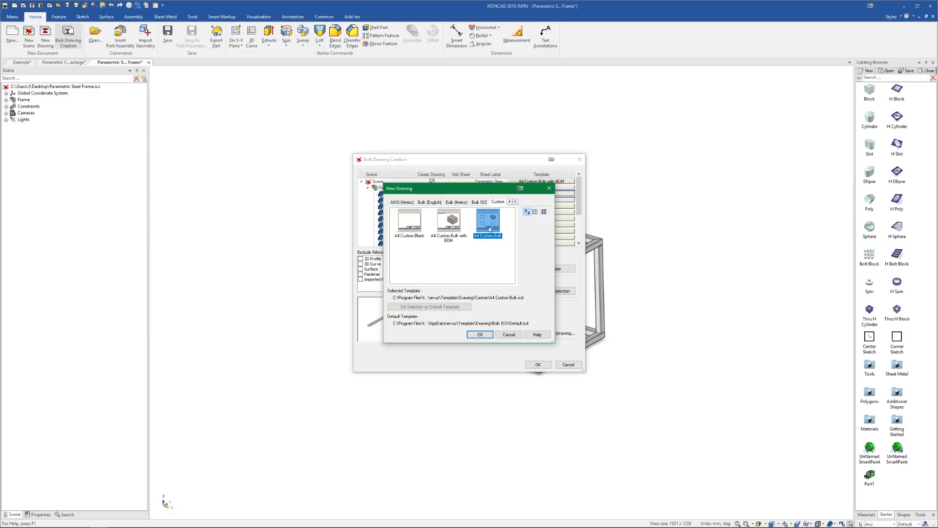
click(480, 335)
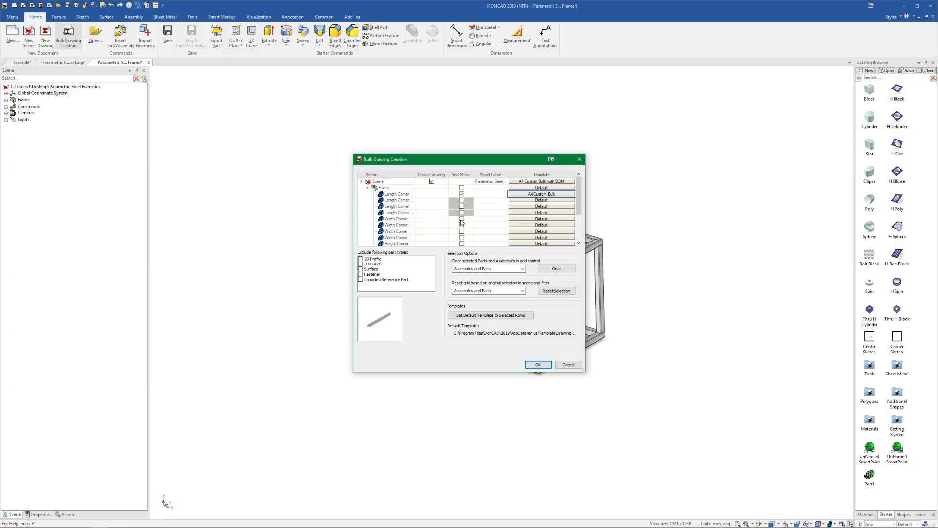
Step: Add a sheet for the first Width Corner part using the A4 Custom Bulk template
click(461, 220)
scroll(469, 211, down, 1)
click(532, 201)
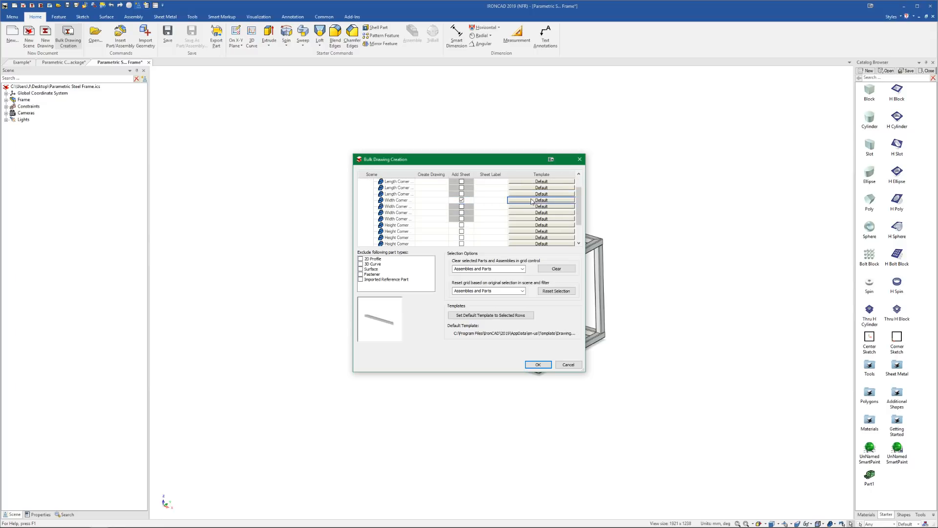
click(532, 201)
click(516, 202)
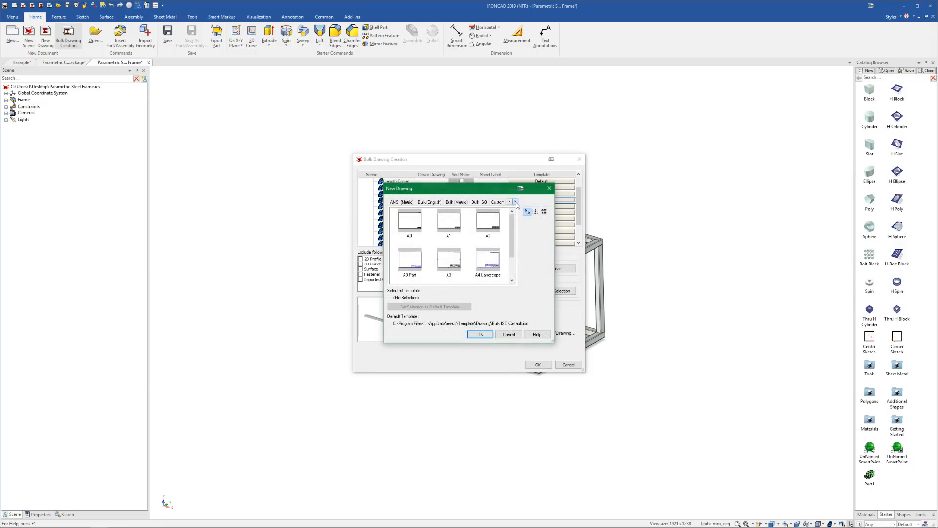
click(503, 203)
click(488, 220)
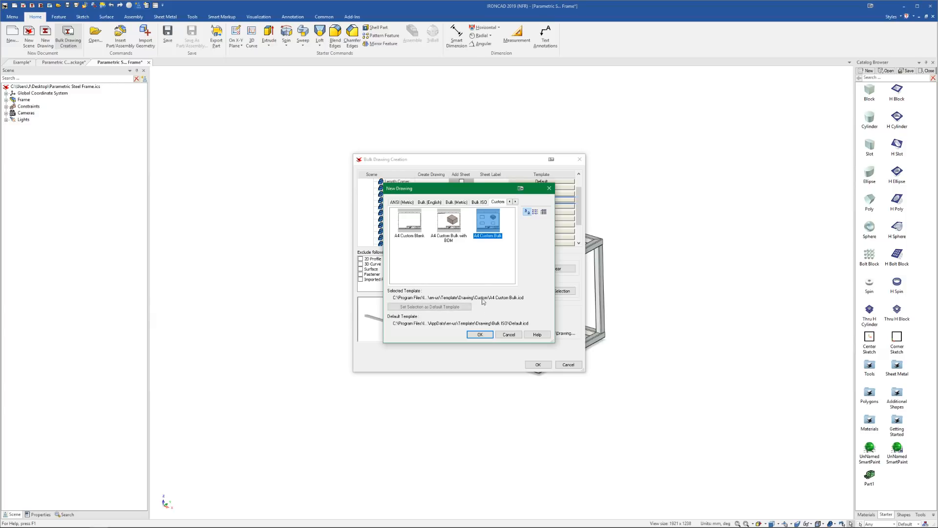
click(480, 335)
Step: Add a sheet for the first Height Corner part using the A4 Custom Bulk template
click(462, 206)
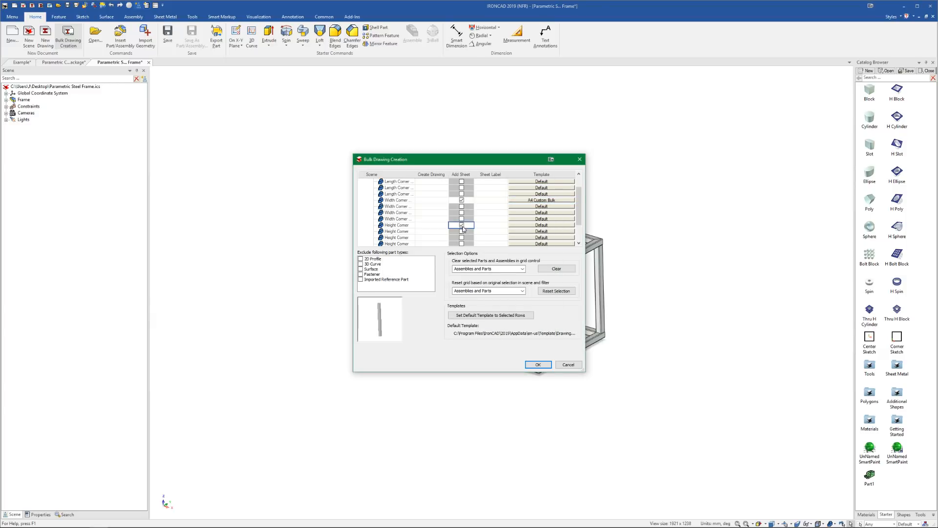
click(532, 208)
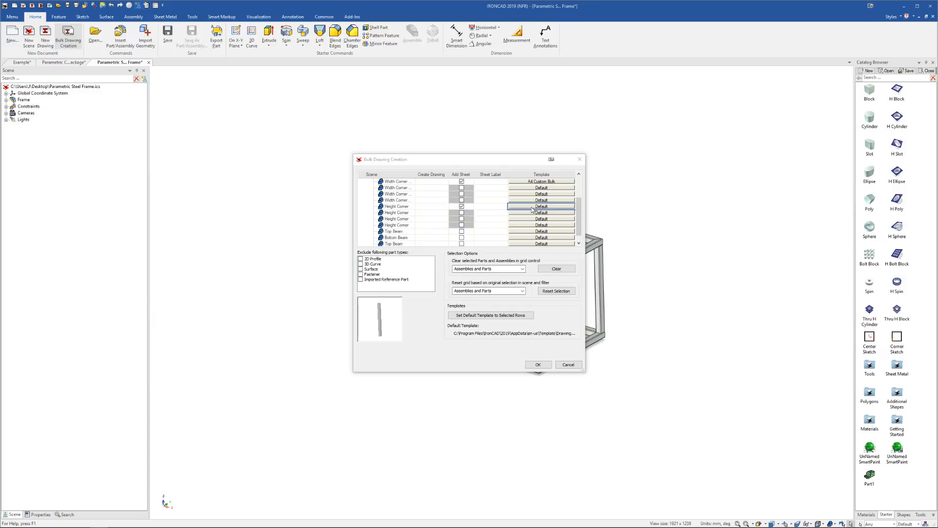
click(515, 202)
click(516, 202)
click(498, 203)
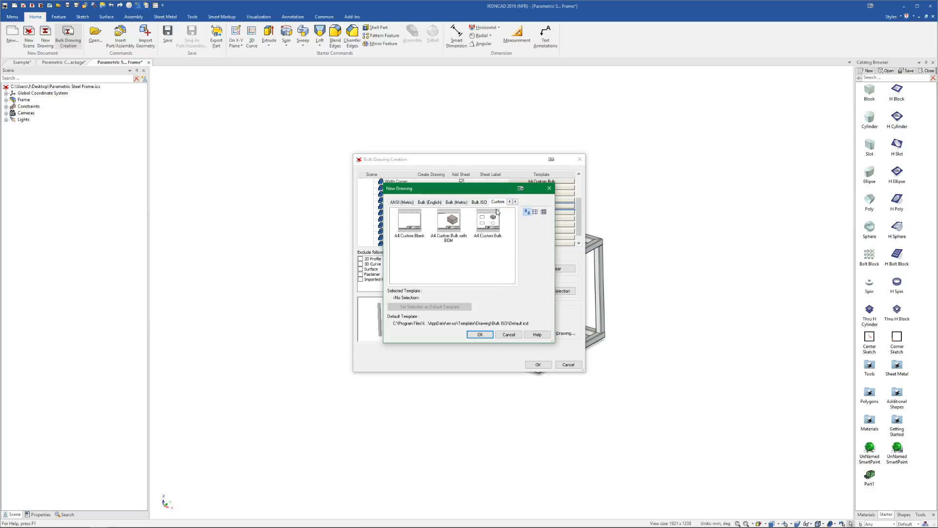
click(489, 223)
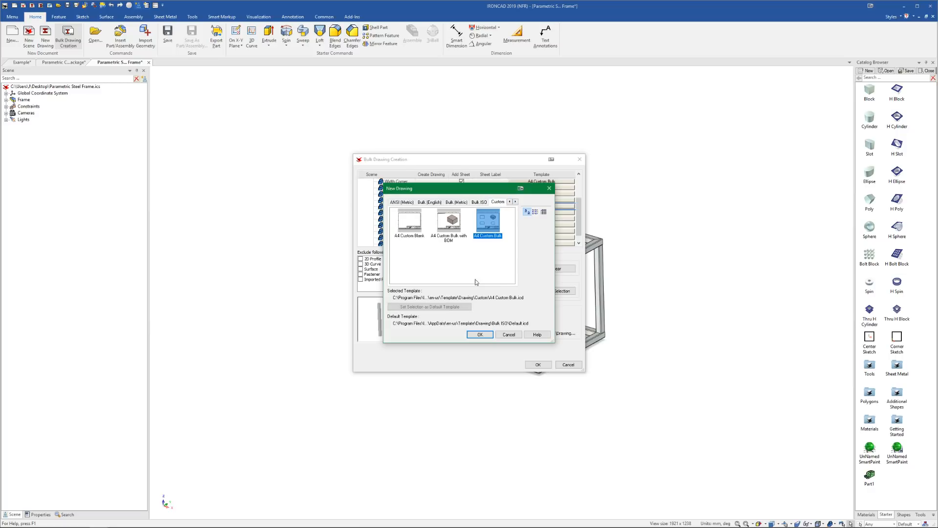
click(467, 307)
click(480, 334)
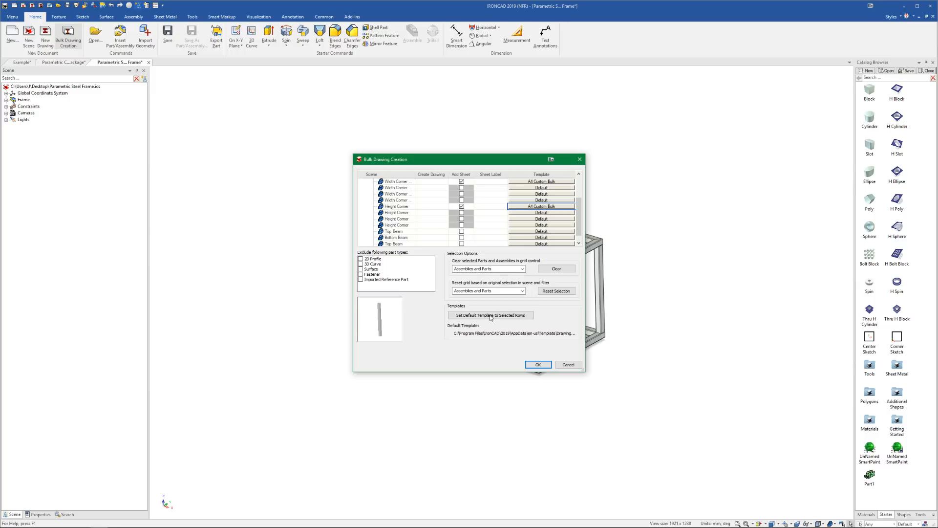
Step: Add a sheet for the first Top Beam part using the A4 Custom Bulk template
scroll(520, 217, up, 1)
click(462, 224)
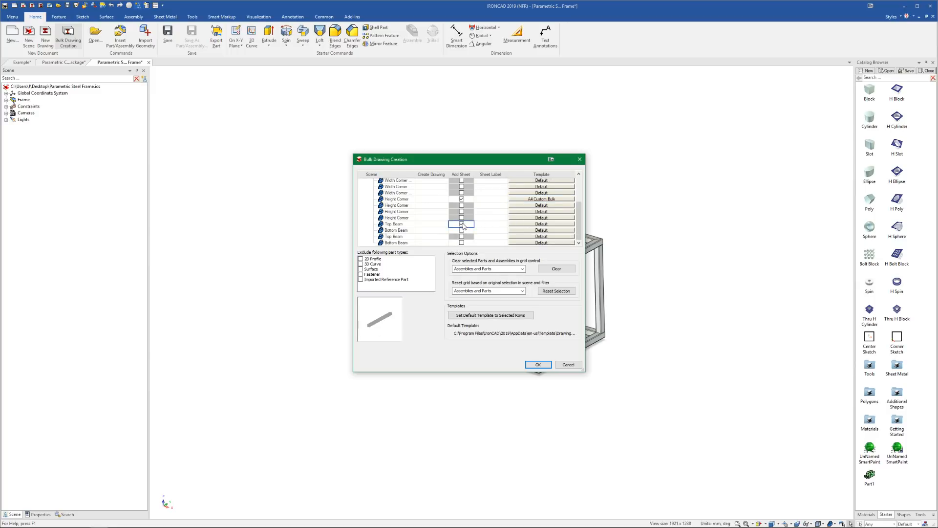
click(549, 226)
click(516, 202)
click(515, 202)
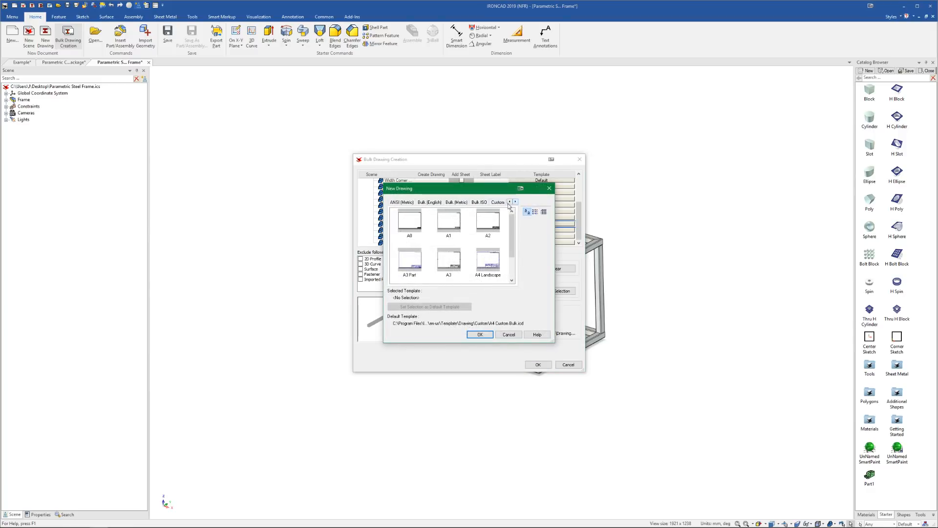
click(498, 202)
click(488, 221)
click(480, 334)
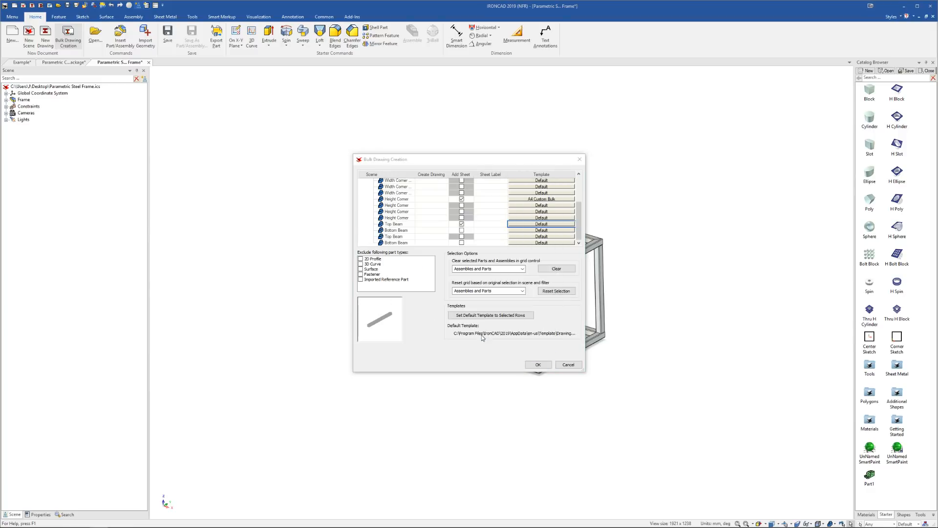
Step: Add a sheet for the last Bottom Beam part using the A4 Custom Bulk template and generate the drawings
click(462, 242)
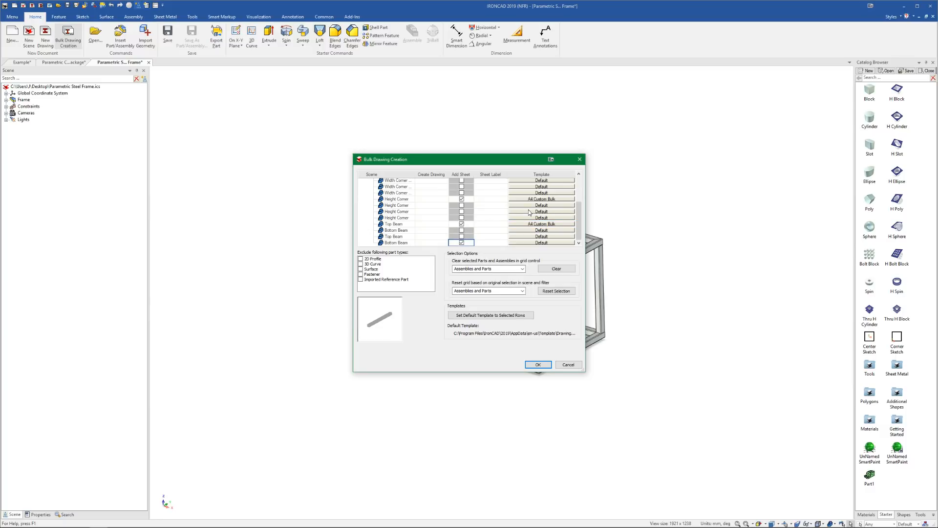
click(542, 244)
click(542, 246)
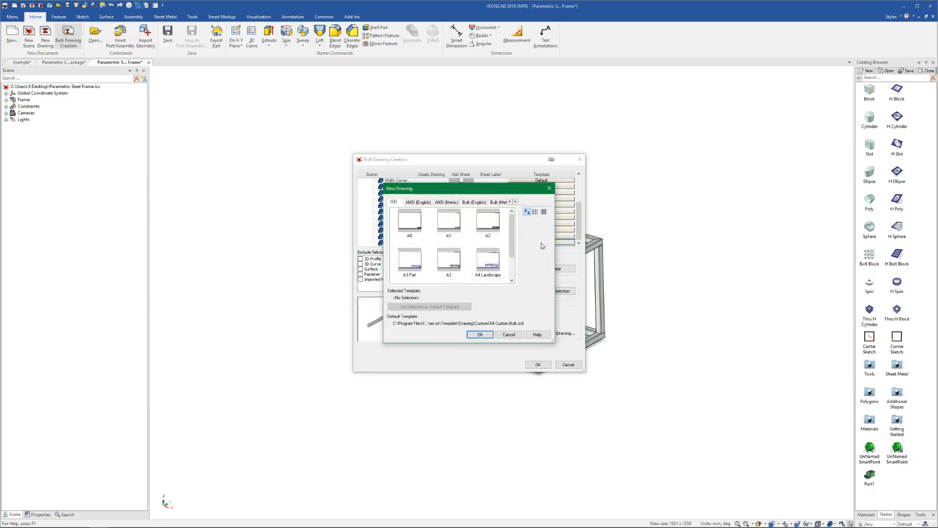
click(515, 202)
click(498, 202)
click(488, 221)
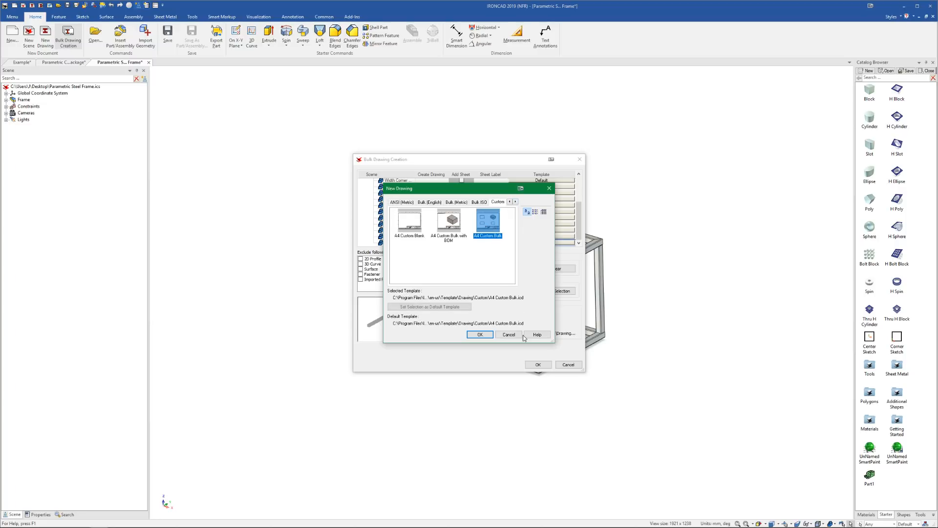
click(480, 334)
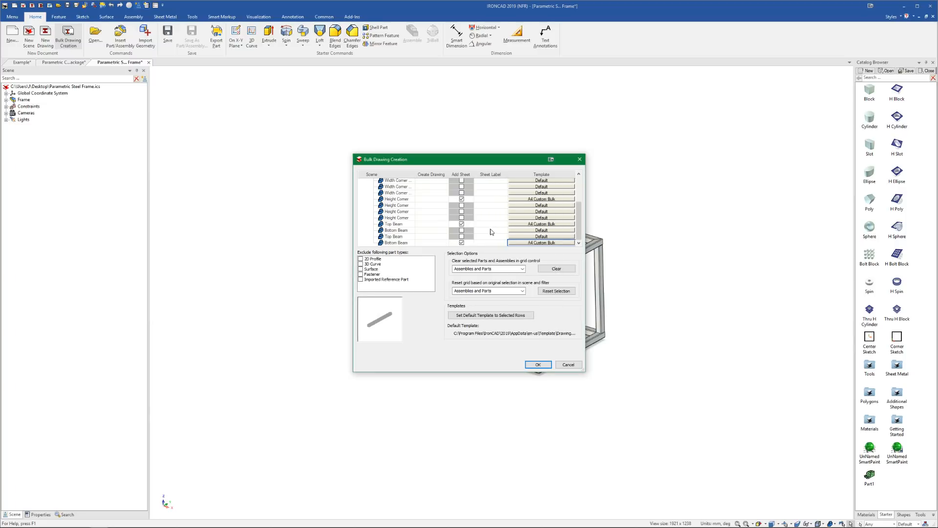
click(533, 365)
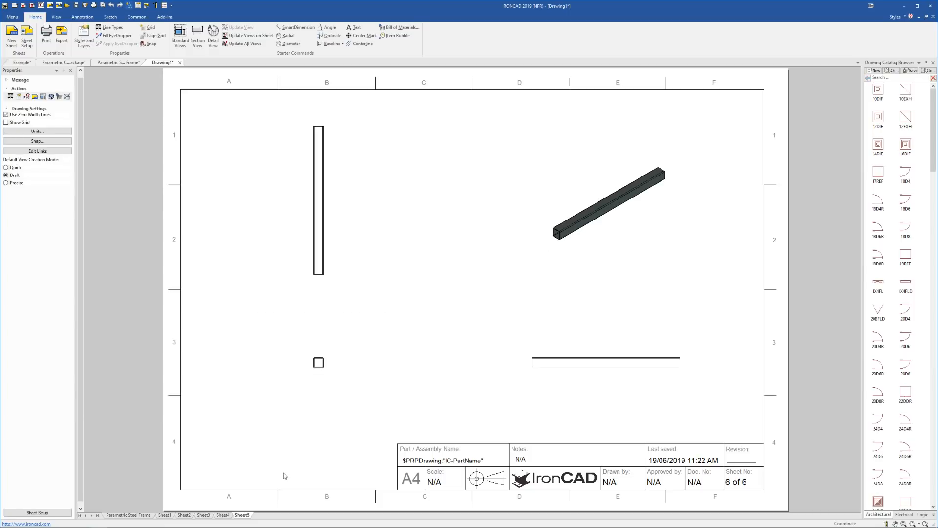
Step: Review the generated part sheets back to Sheet1 and dimension the long edge of the mitred part in its vertical view
click(229, 515)
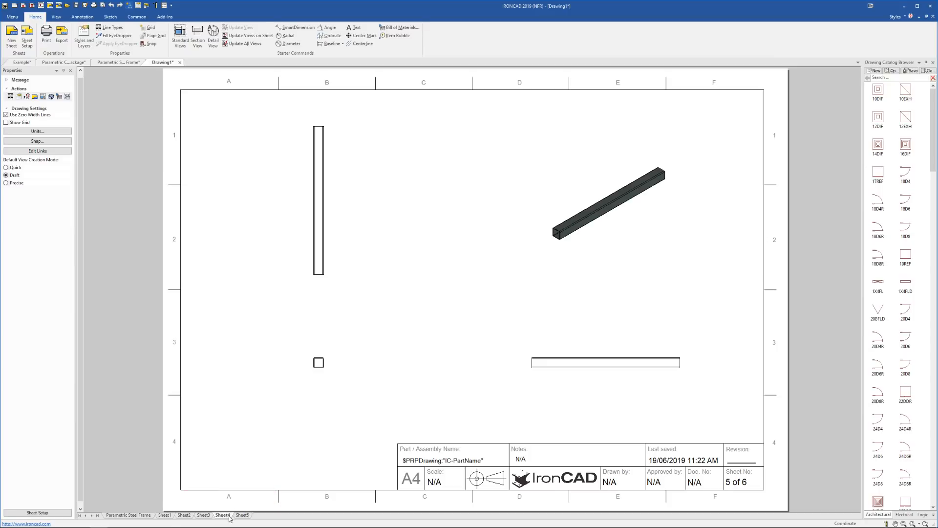
click(203, 516)
click(185, 516)
click(166, 516)
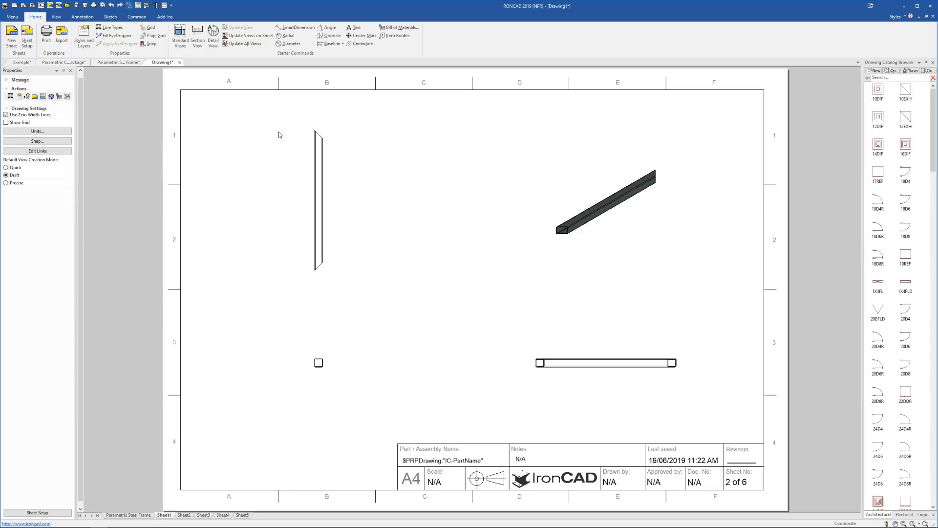
click(293, 28)
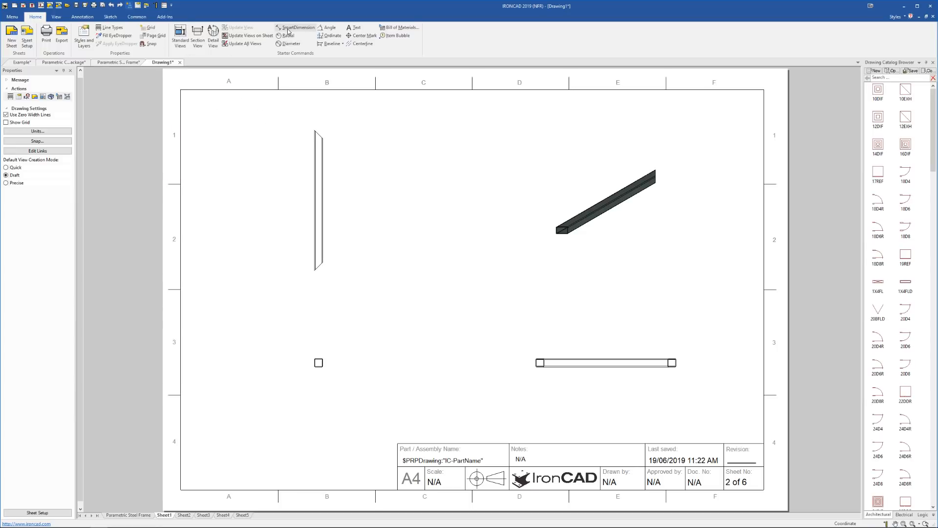
click(313, 148)
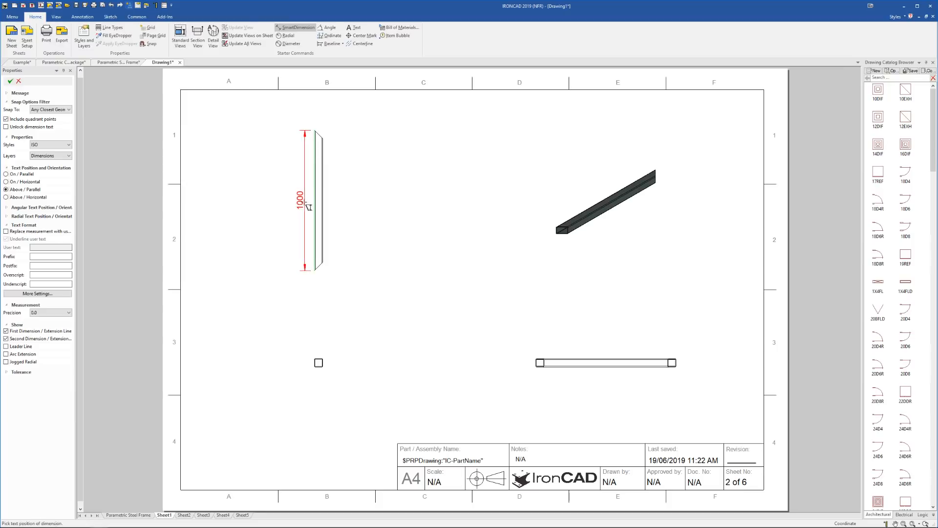
click(292, 200)
click(287, 28)
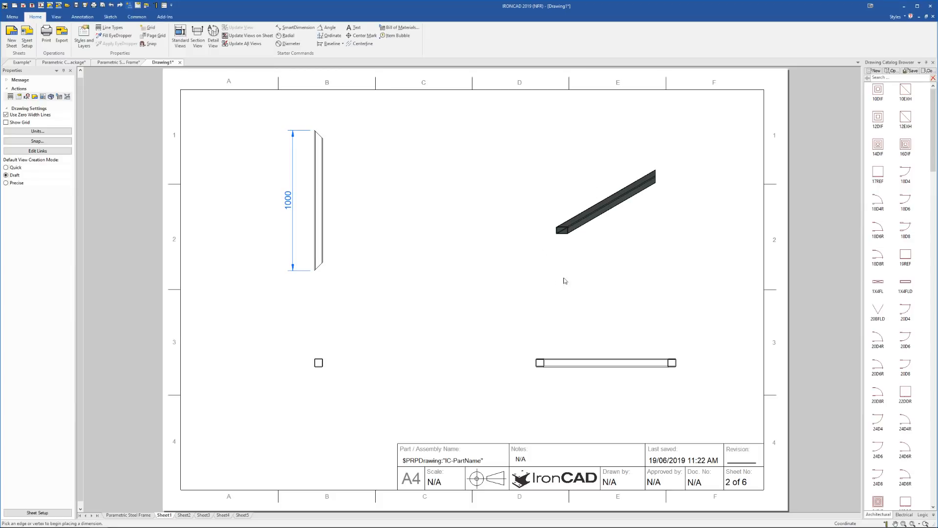
Step: Open the Parametric Steel Frame sheet and examine its assembly view and bill of materials
click(131, 516)
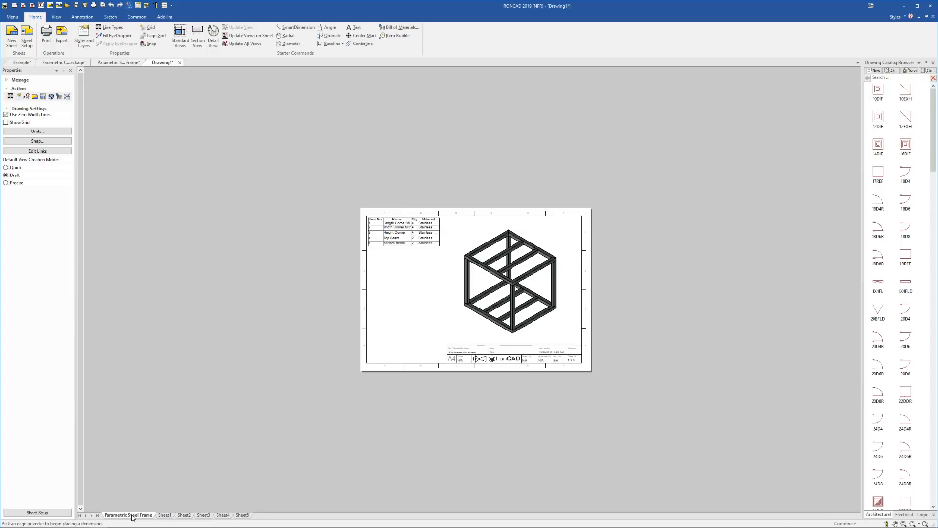
scroll(450, 296, up, 3)
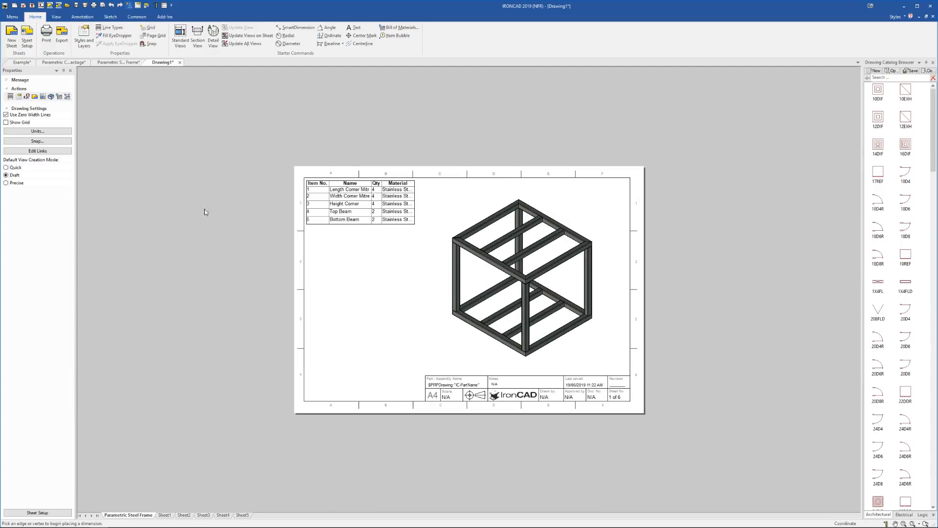
scroll(532, 270, up, 2)
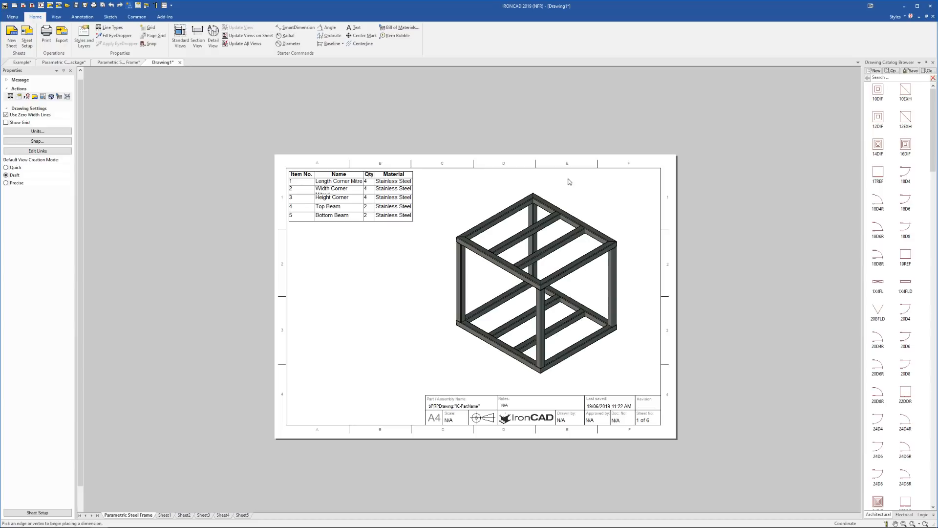
click(509, 313)
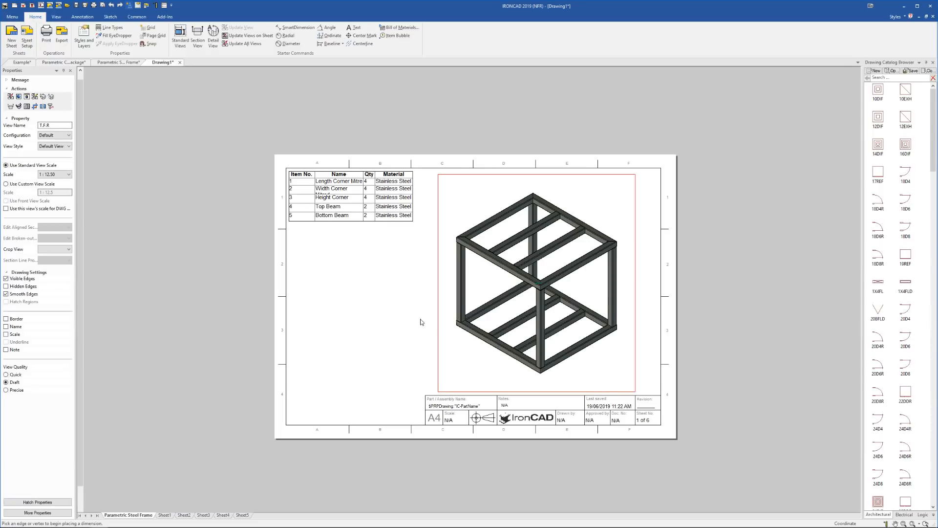
scroll(426, 287, up, 1)
scroll(427, 288, up, 1)
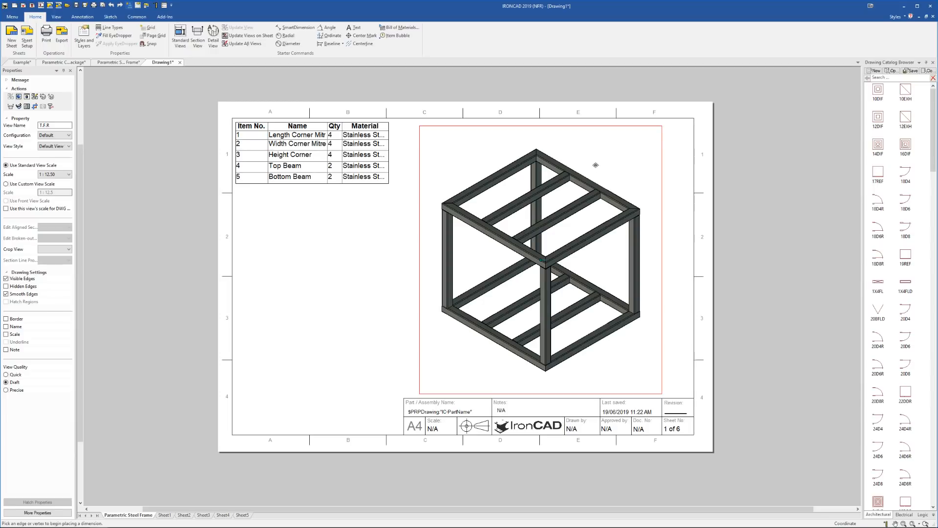
Step: Delete the existing bill of materials table from the Parametric Steel Frame sheet
click(344, 239)
click(368, 179)
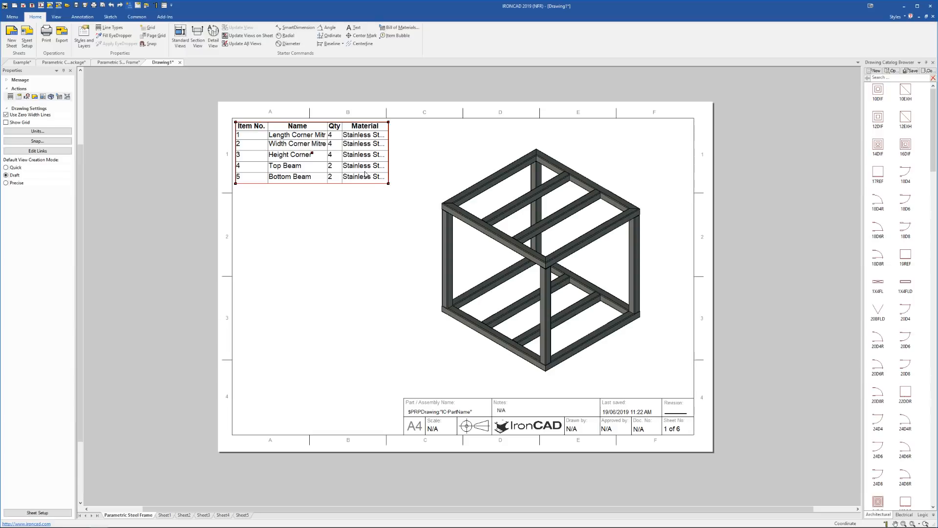
scroll(359, 171, up, 1)
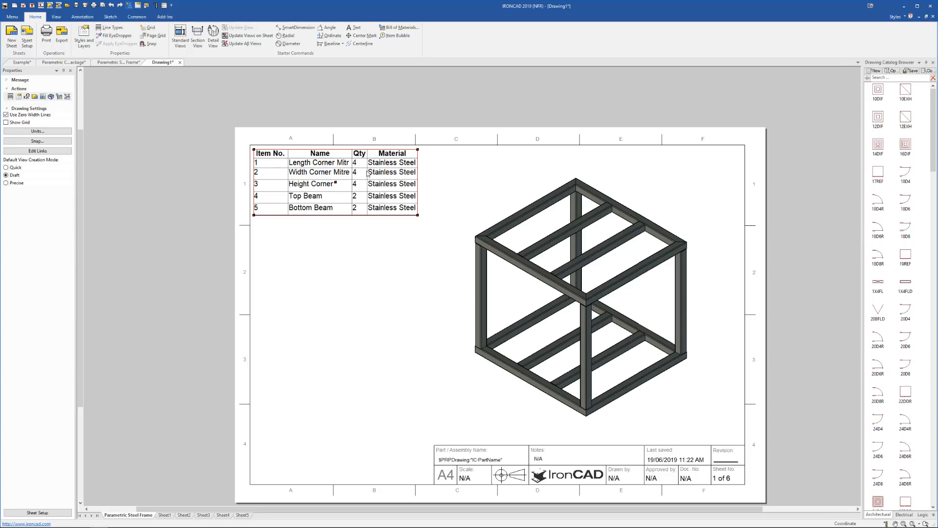
right_click(367, 174)
key(Escape)
key(Delete)
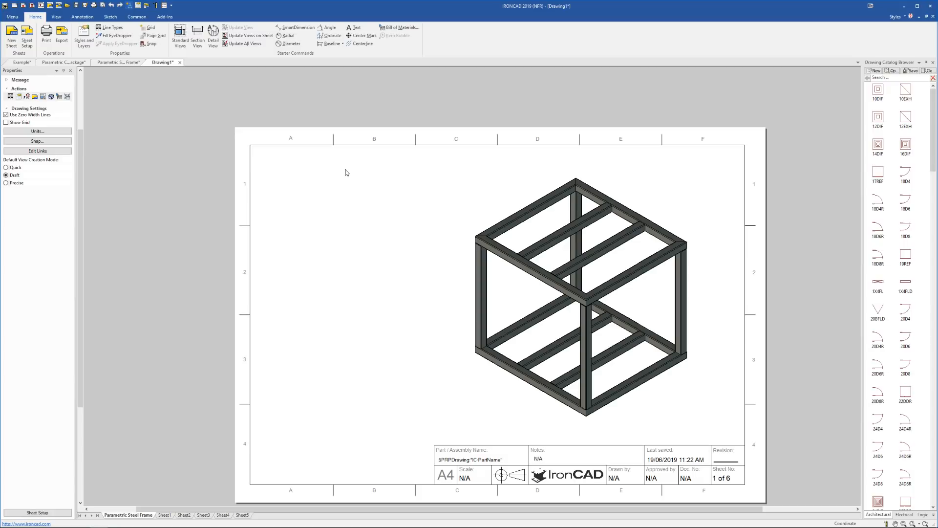
key(ctrl+z)
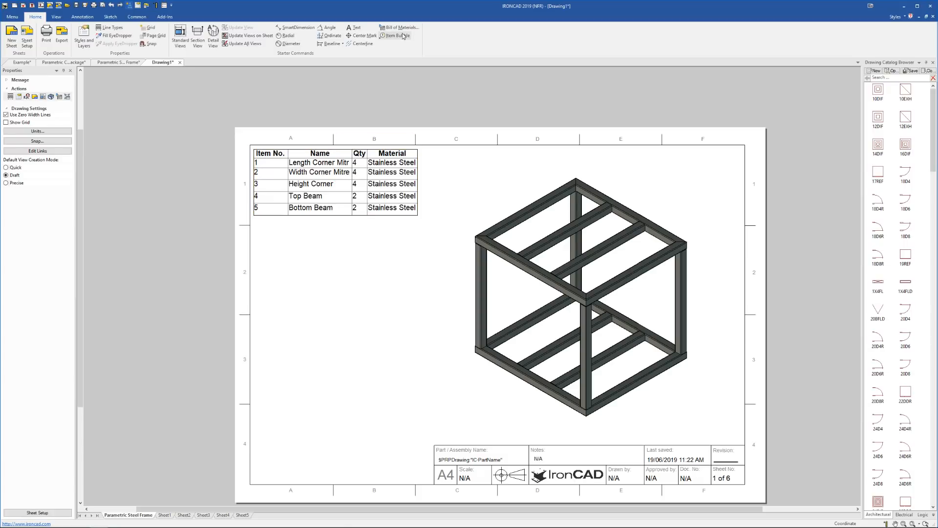
key(Delete)
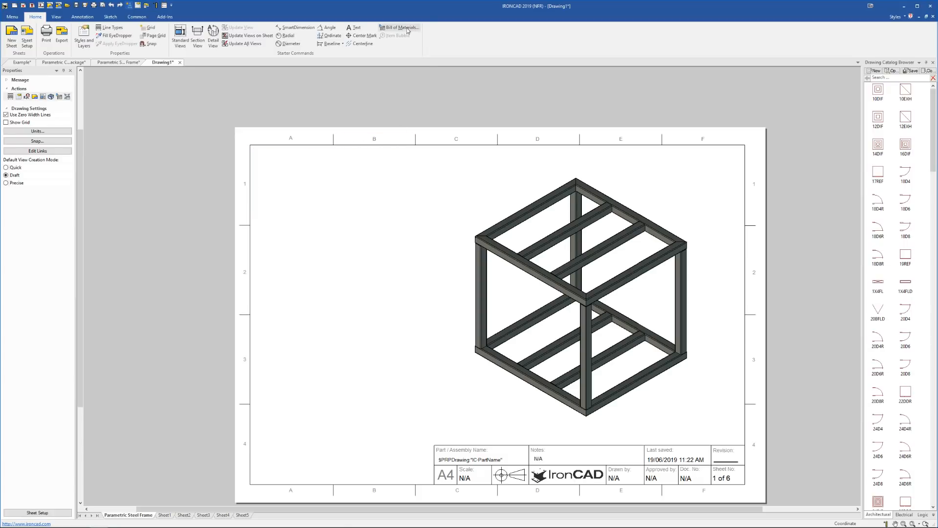
Step: Insert a bill of materials from the Cut List template in the sheet's upper-left corner
click(400, 27)
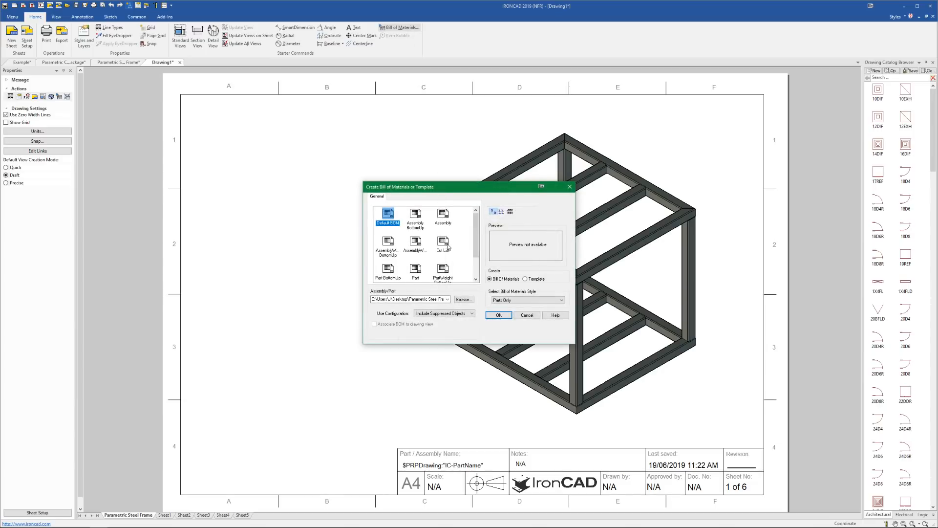
click(443, 243)
click(500, 315)
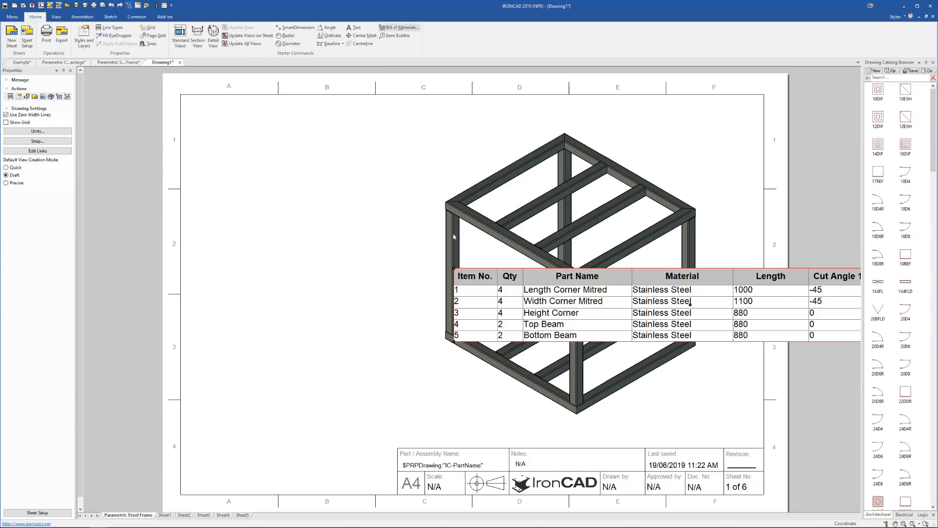
click(239, 116)
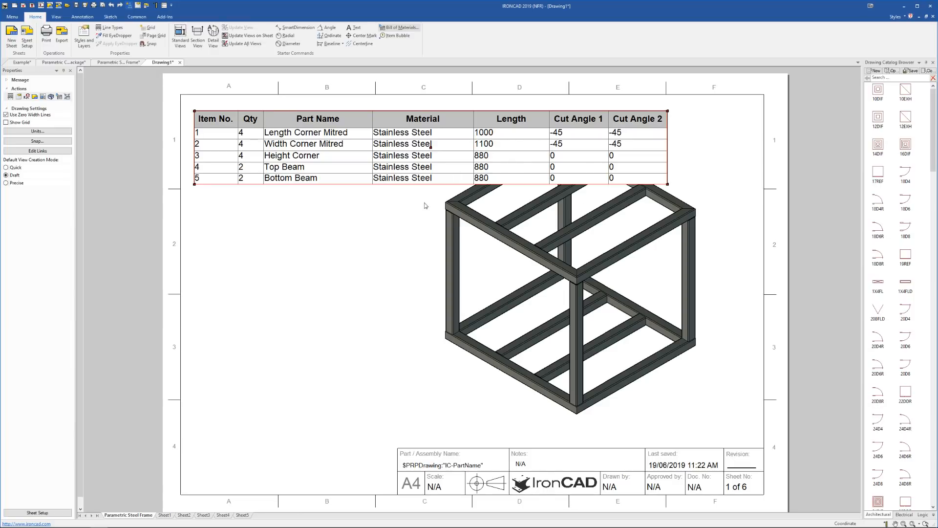
Step: Set the isometric assembly view's scale to 1 : 15 and move the view below the cut list table
click(514, 290)
click(68, 174)
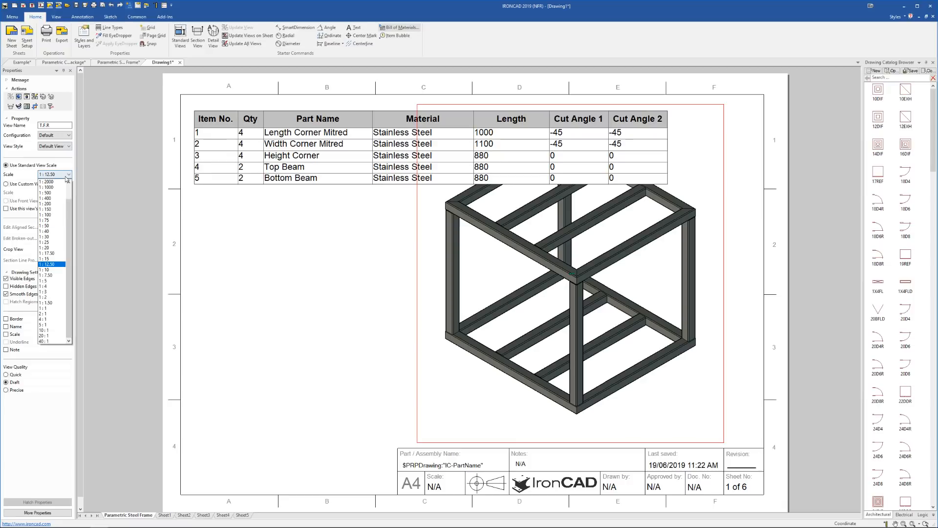
click(51, 259)
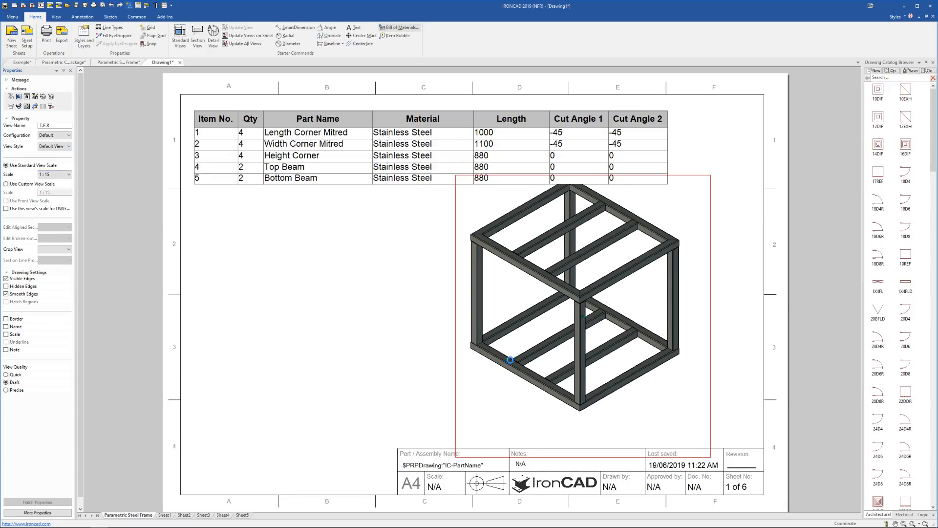
click(351, 234)
Step: Narrow the Part Name, Material and Length columns of the cut list table
click(372, 171)
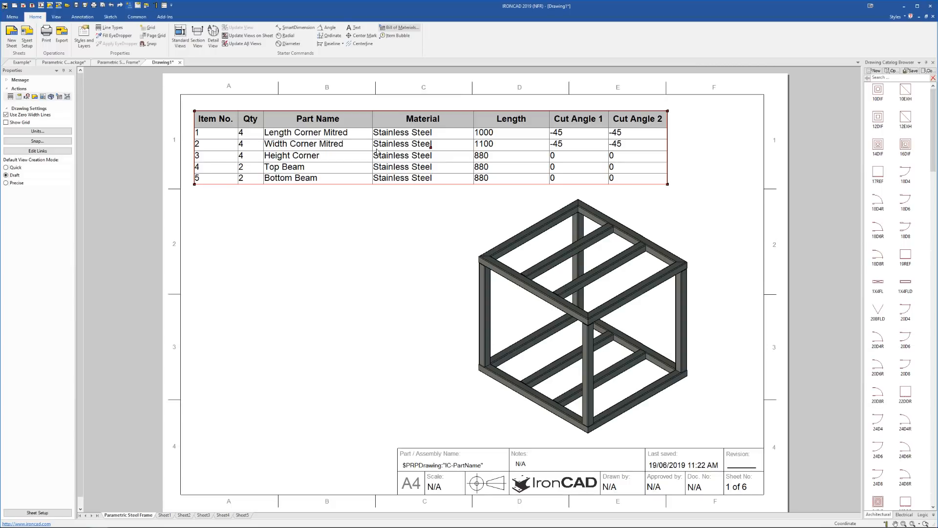
double_click(319, 120)
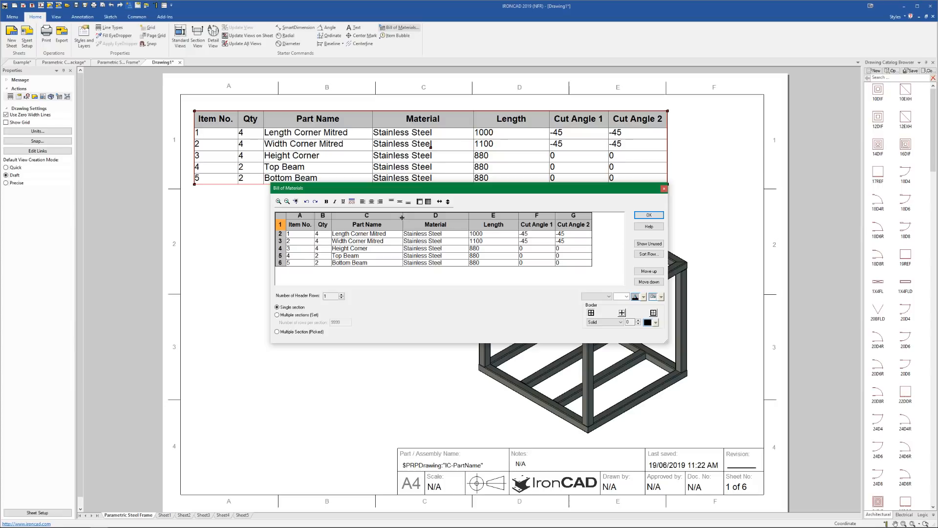
drag(402, 217, 392, 217)
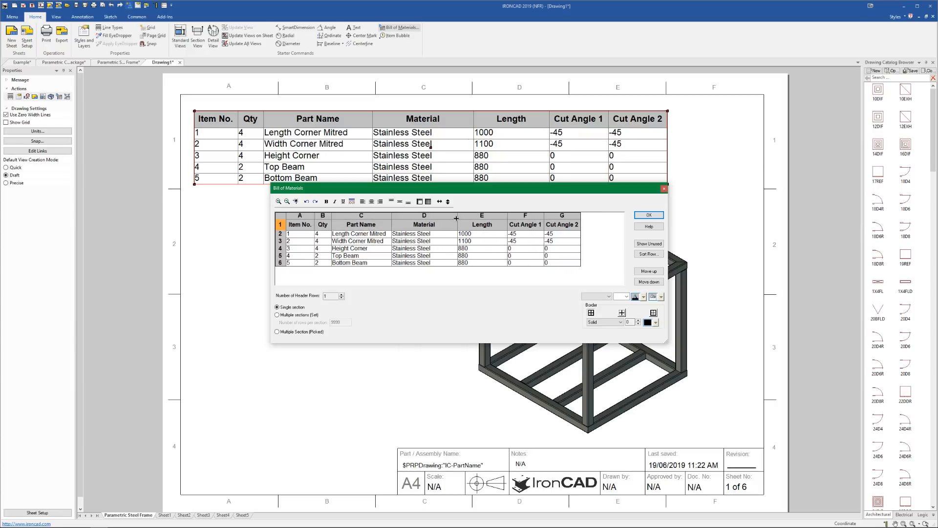
mouse_move(456, 218)
mouse_down()
mouse_move(438, 218)
mouse_move(499, 218)
mouse_up()
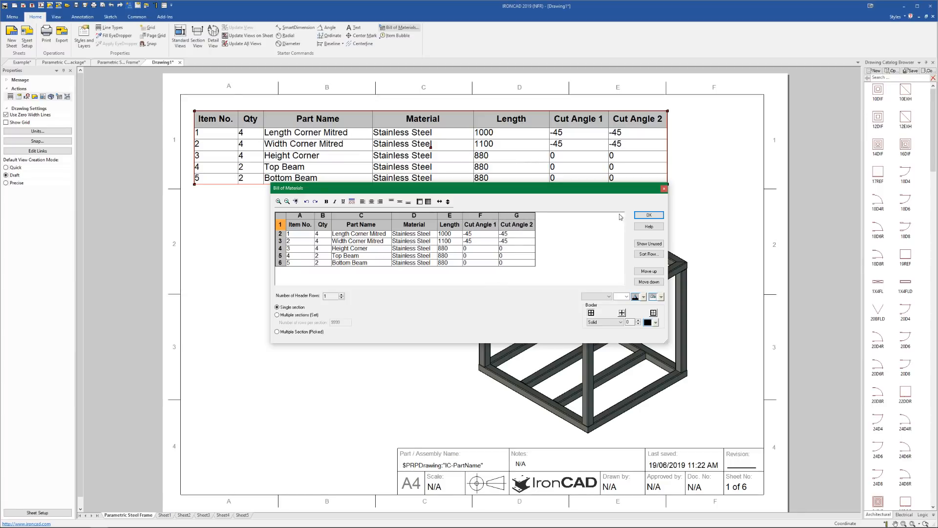
click(648, 215)
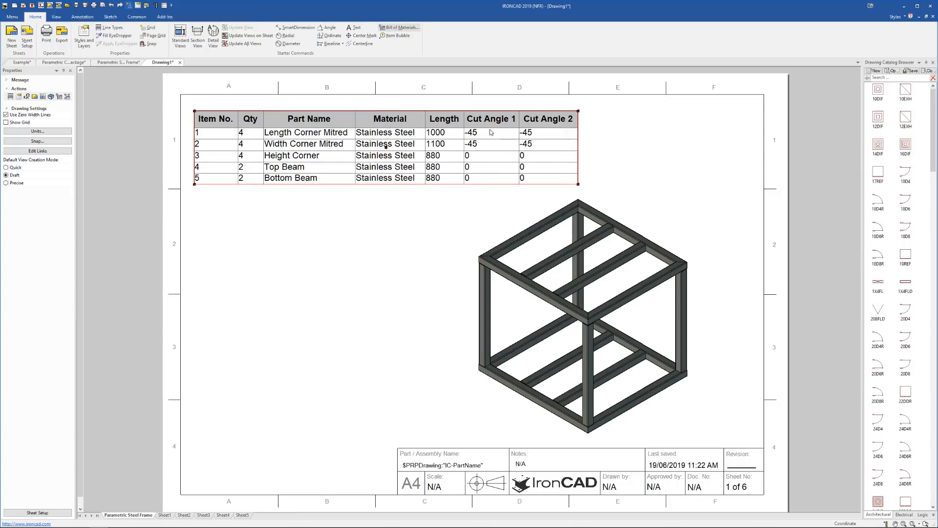
Step: Insert an empty column into the cut list and move it after the Cut Angle 2 column
double_click(492, 132)
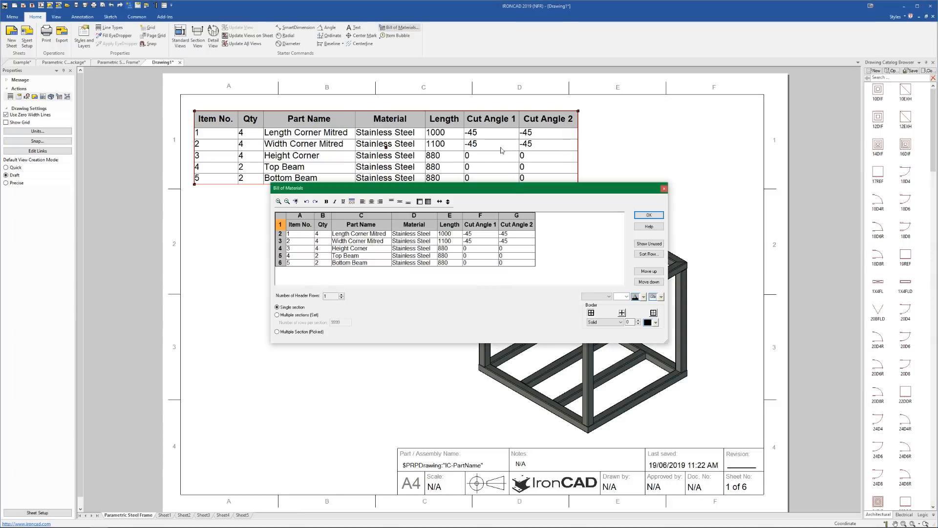
click(527, 216)
right_click(528, 216)
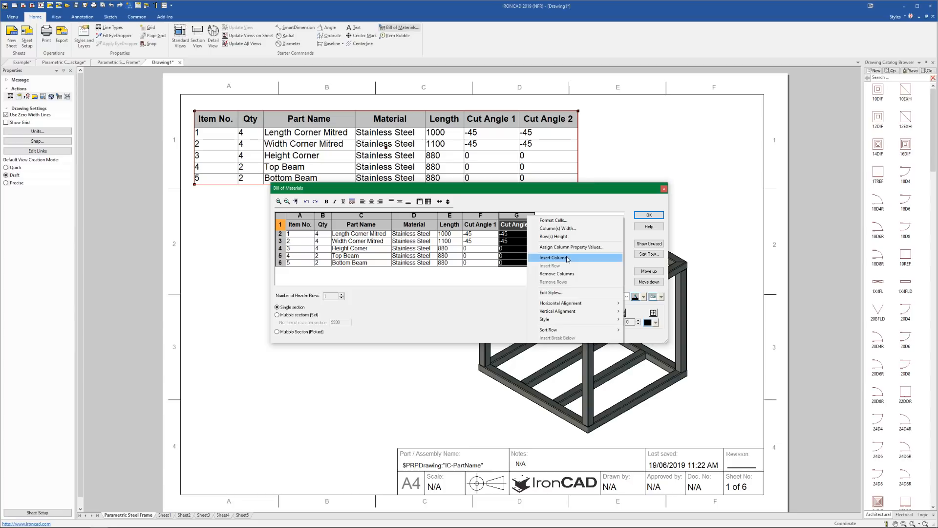
click(568, 258)
drag(517, 216, 559, 220)
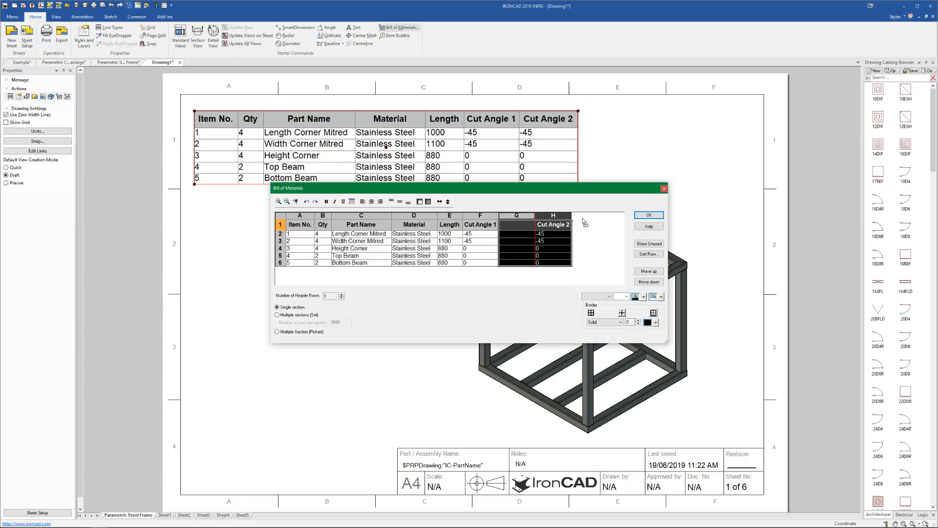
click(559, 225)
click(526, 215)
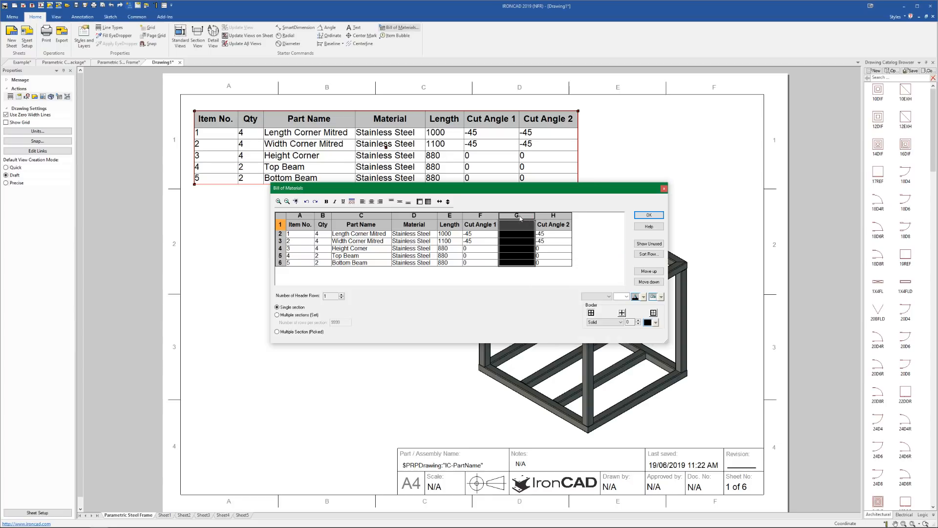
drag(525, 217, 587, 237)
click(589, 252)
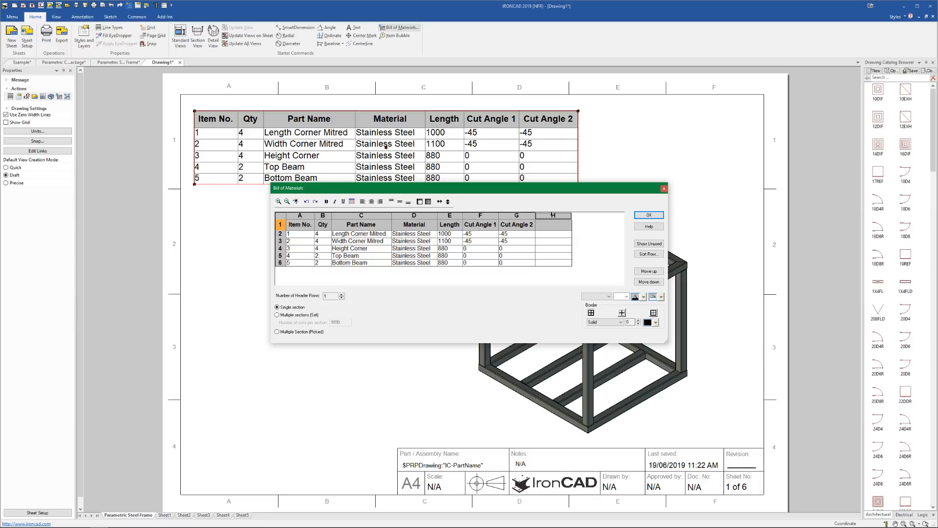
Step: Assign the Supplier property as the new column's title and widen that column slightly
double_click(553, 215)
click(464, 211)
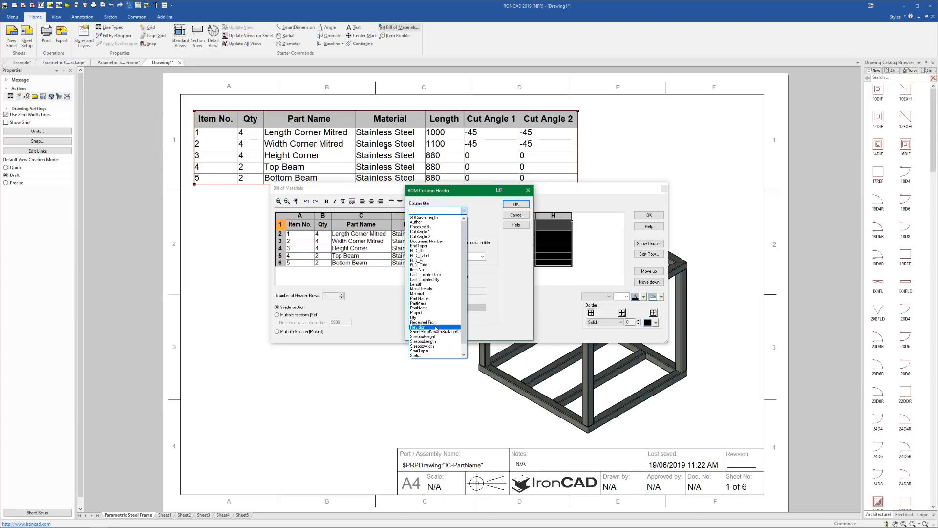
scroll(435, 327, down, 1)
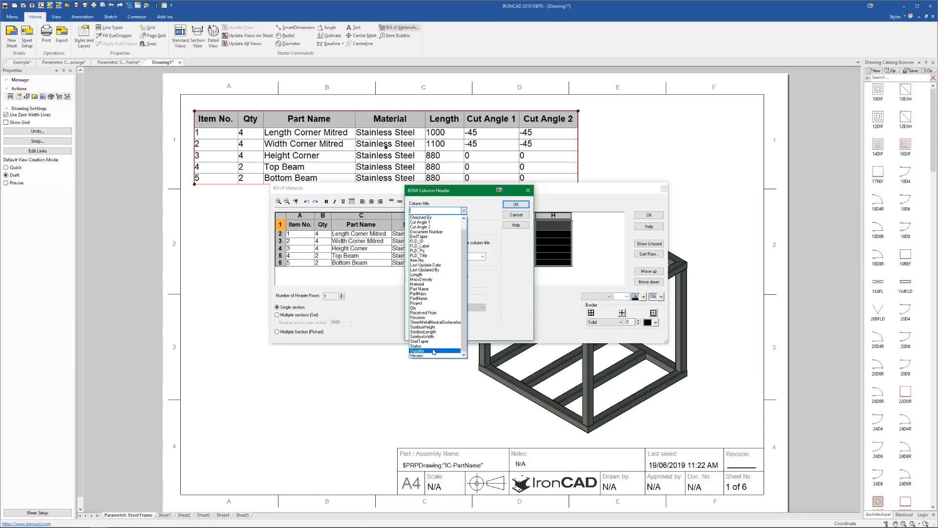
click(433, 351)
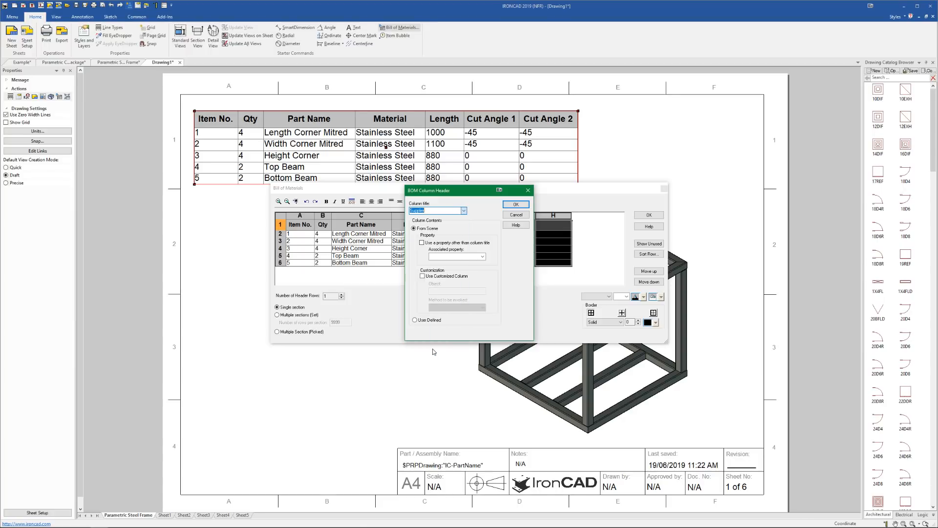
click(516, 205)
drag(572, 215, 584, 215)
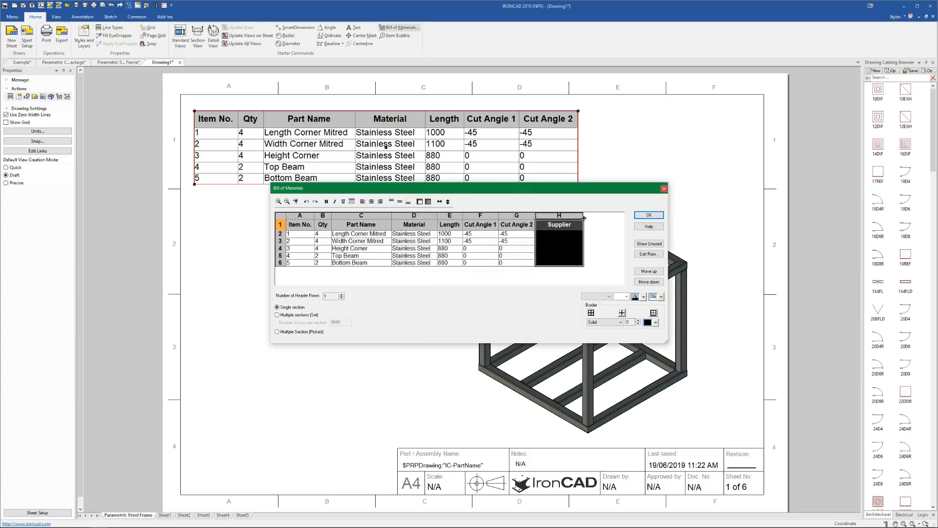
click(607, 235)
click(643, 219)
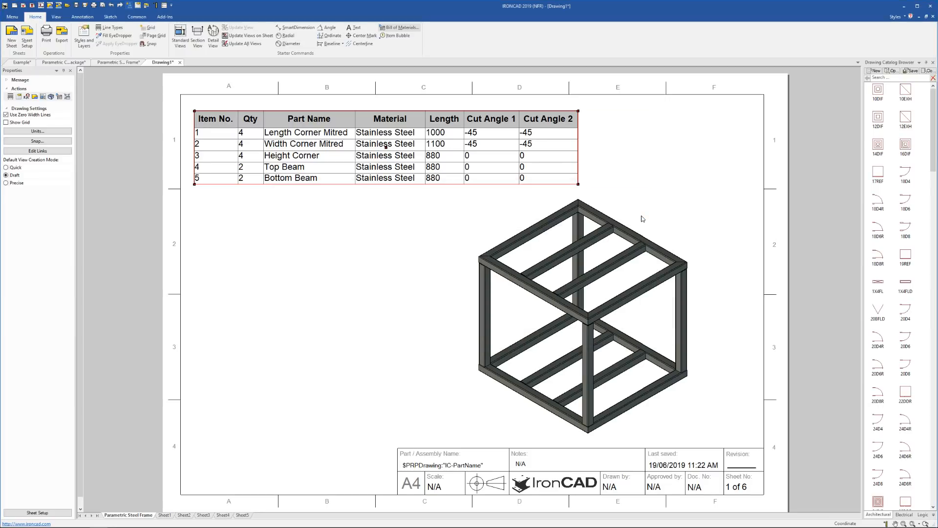
click(577, 133)
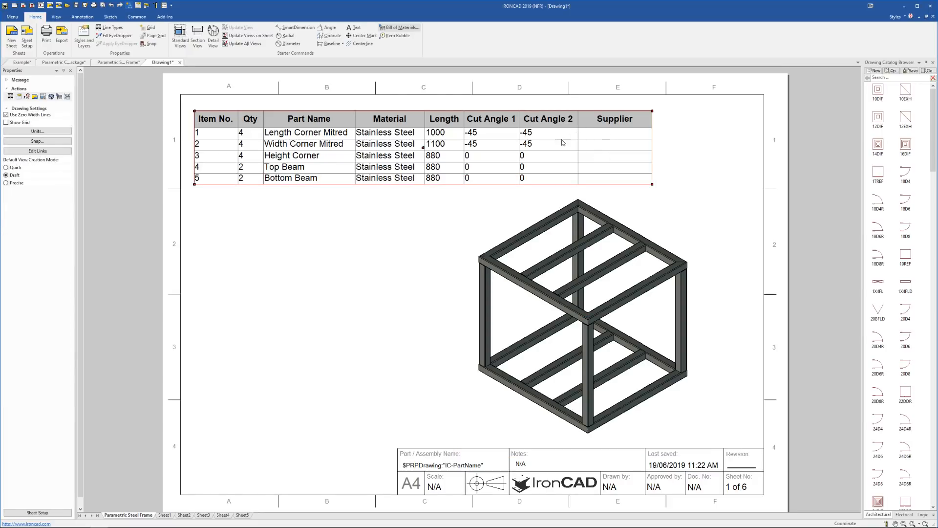
Step: Try entering abc as the supplier of the Length Corner Mitred item in the cut list
double_click(609, 136)
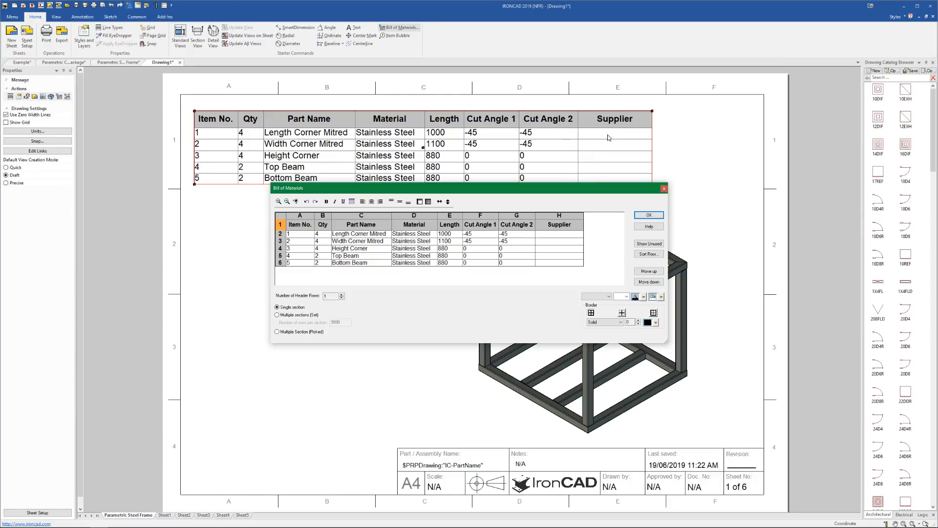
click(558, 234)
text(abc)
click(649, 215)
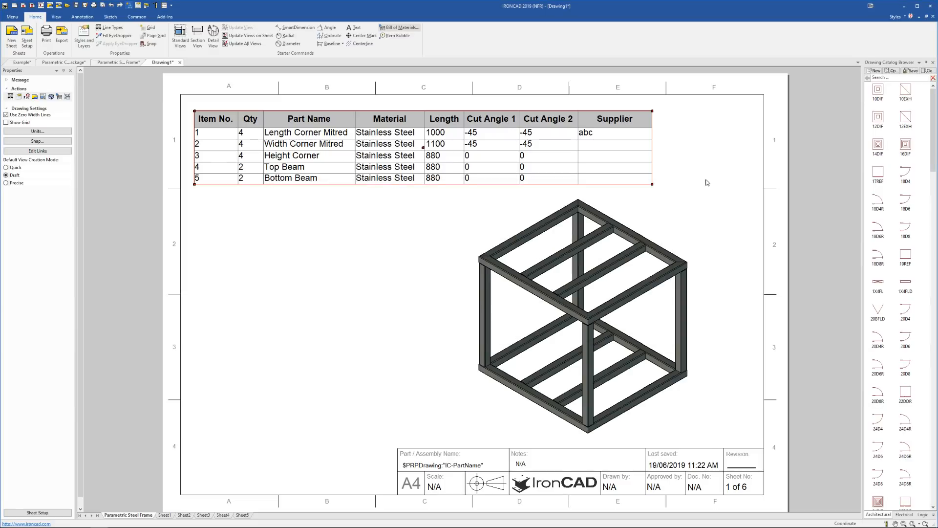
right_click(541, 122)
click(547, 133)
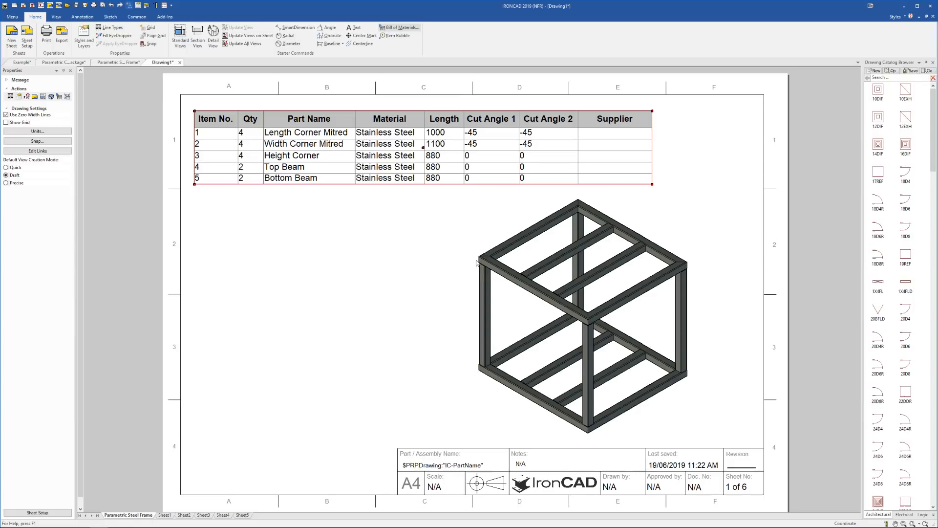
Step: Move the cut list table slightly closer to the upper-left corner of the sheet's border
drag(606, 120, 602, 114)
click(684, 119)
click(630, 129)
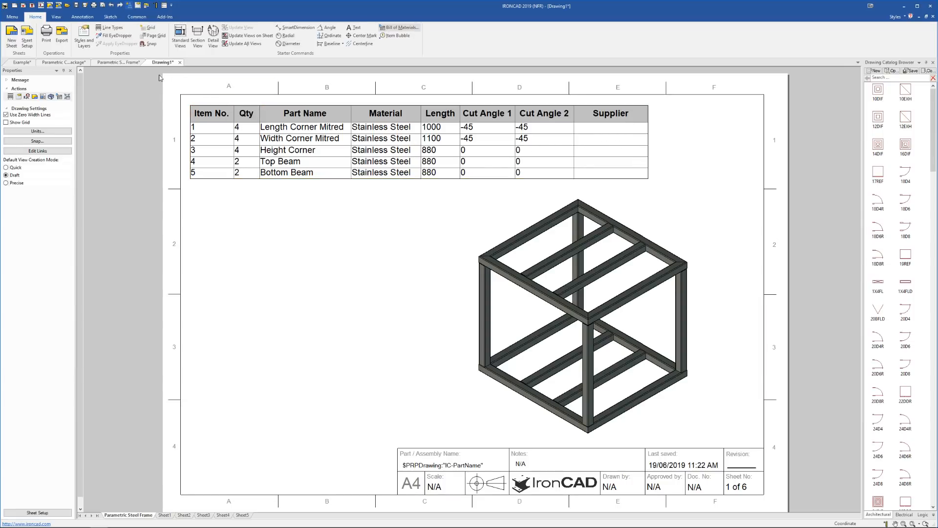
Step: Examine the general and custom properties of the Width Corner Mitred part in the Parametric Steel Frame scene
click(122, 62)
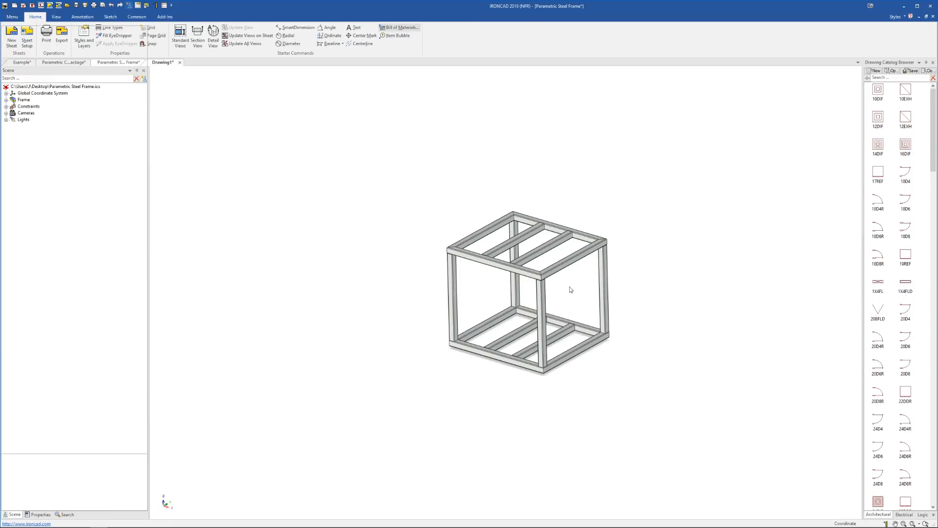
click(510, 272)
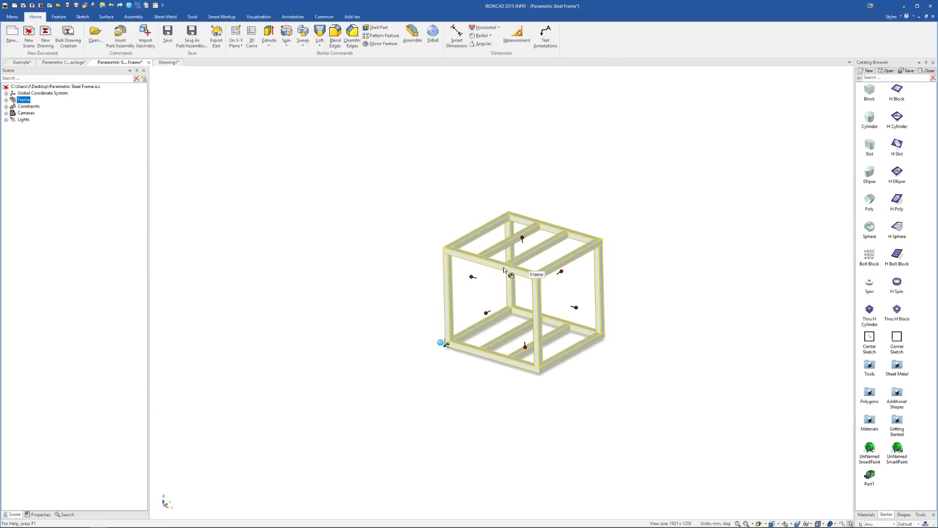
click(505, 269)
right_click(504, 268)
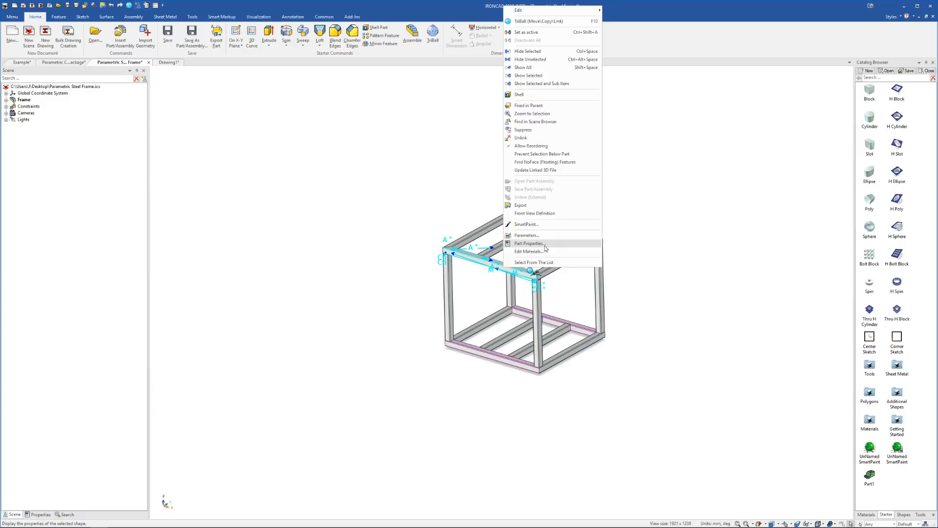
click(530, 243)
click(386, 269)
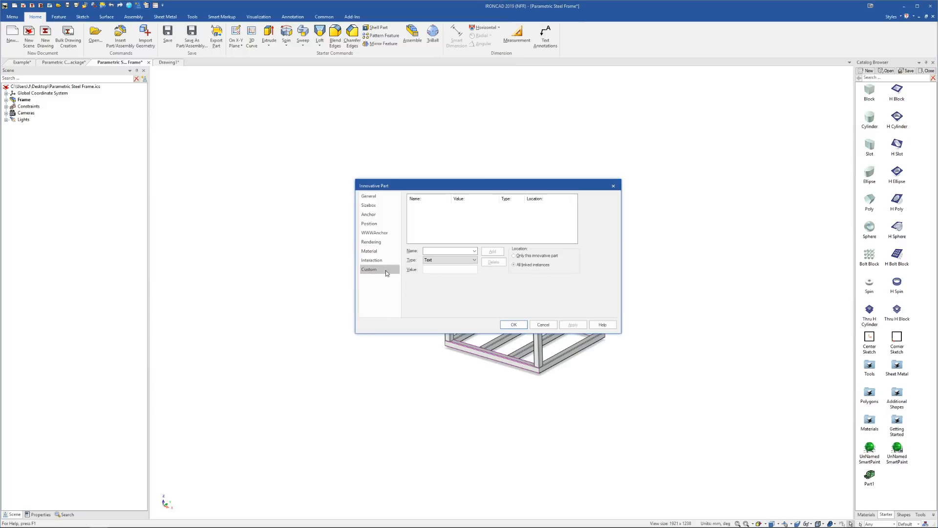
click(369, 196)
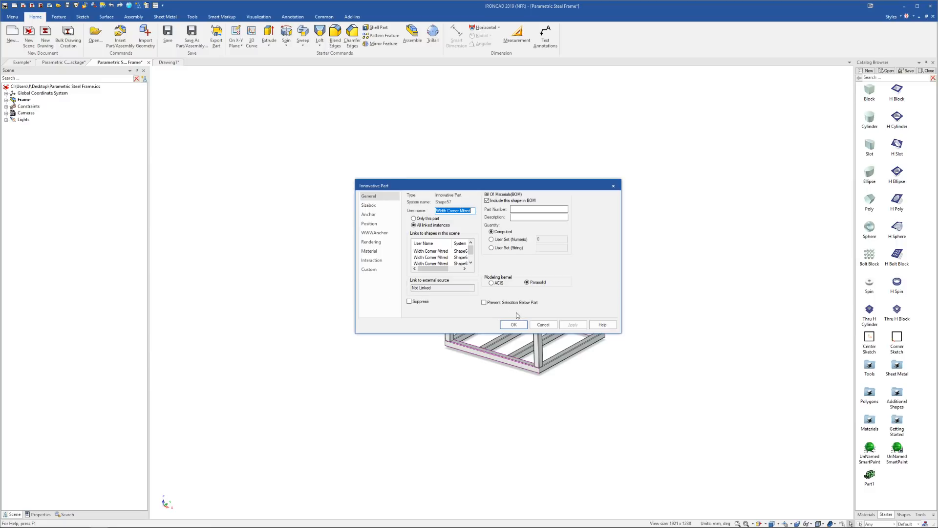
click(370, 269)
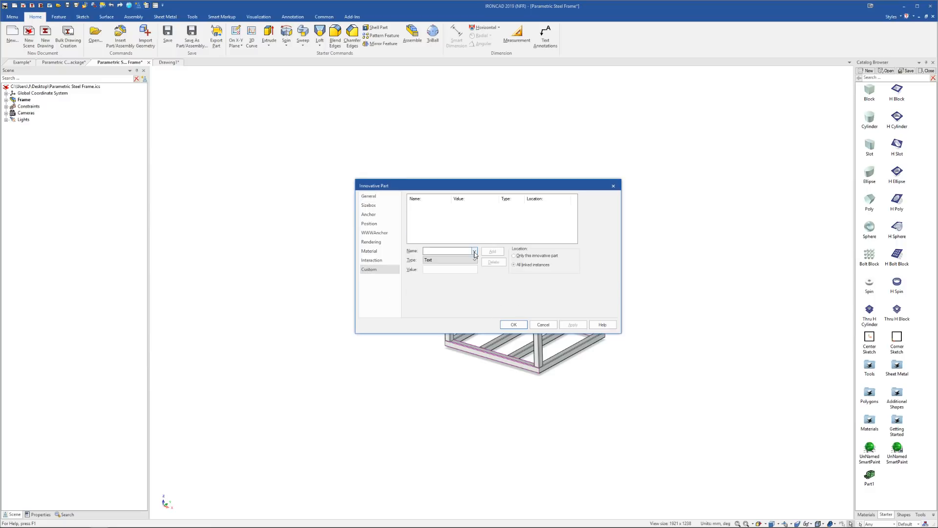
click(474, 251)
click(449, 306)
click(543, 324)
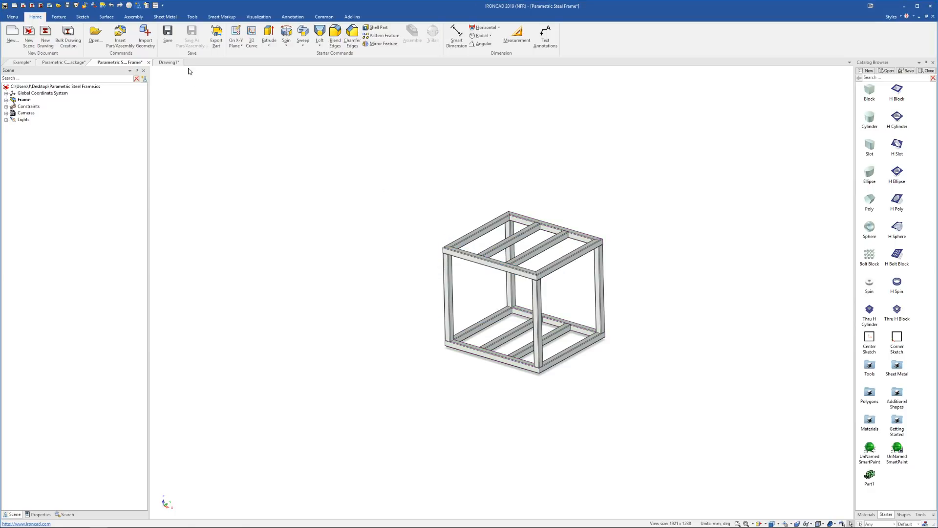
Step: Enter suppliers in the drawing's cut list: abc for Length Corner Mitred and Height Corner, XYZ for Width Corner Mitred, 345687564 for Bottom Beam
click(170, 63)
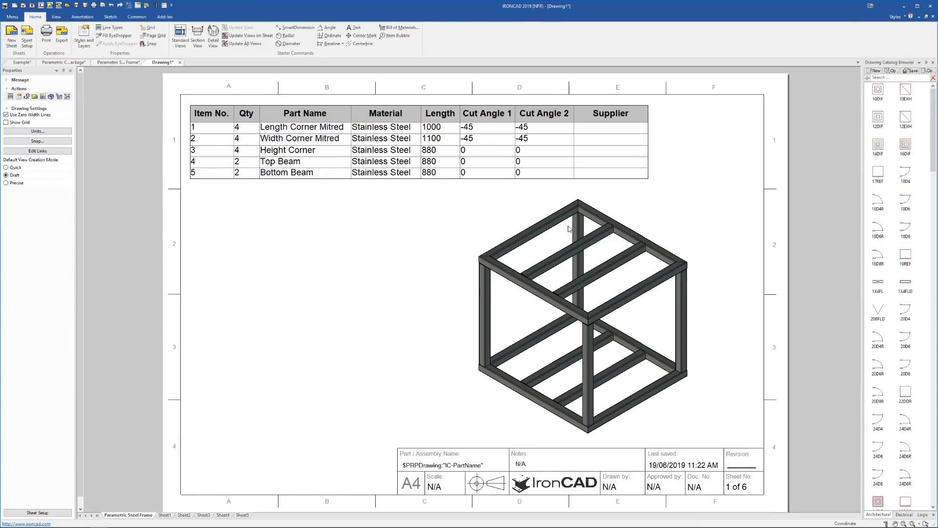
click(558, 166)
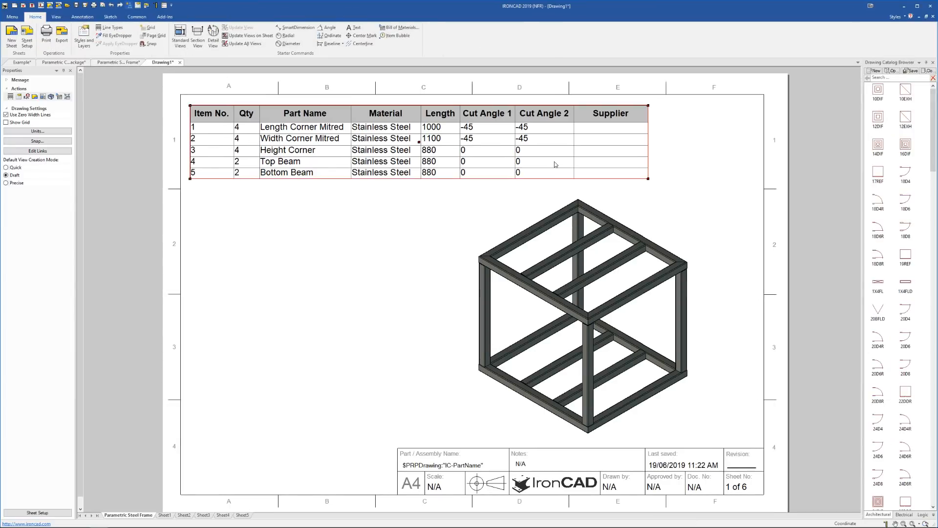
double_click(606, 120)
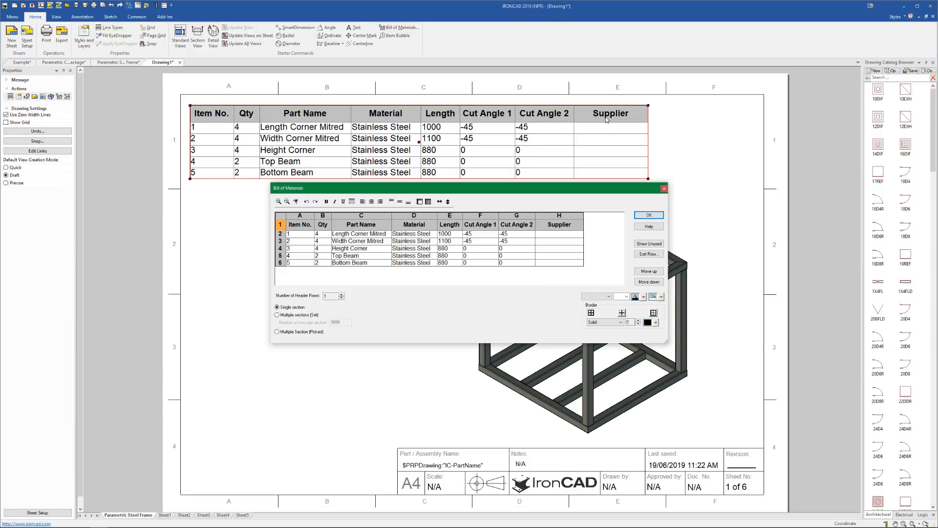
click(567, 235)
text(abc)
click(569, 243)
text(XYZ)
click(570, 249)
text(abc)
click(568, 258)
click(568, 258)
click(558, 264)
click(558, 266)
text(345687564)
click(590, 241)
click(648, 216)
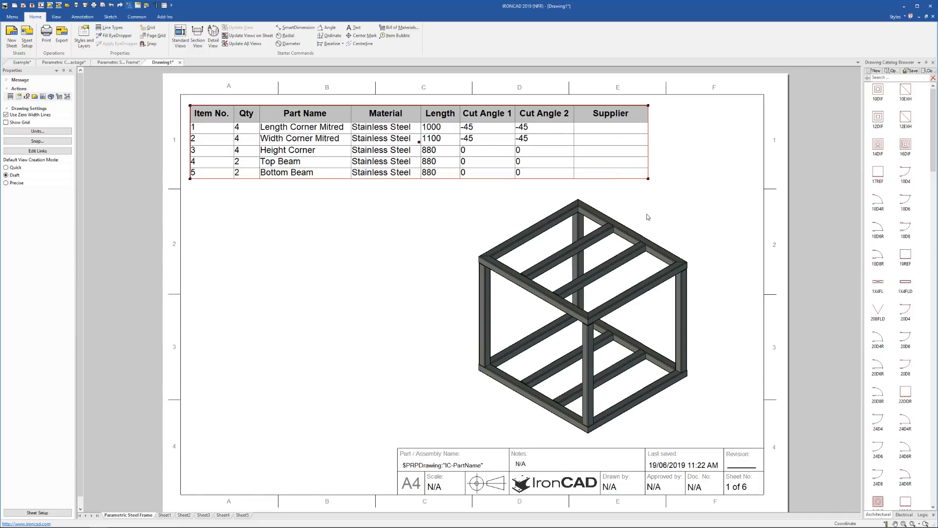
Step: Transfer the cut list's Supplier column values to the Supplier property of the parts in the Parametric Steel Frame scene
double_click(612, 115)
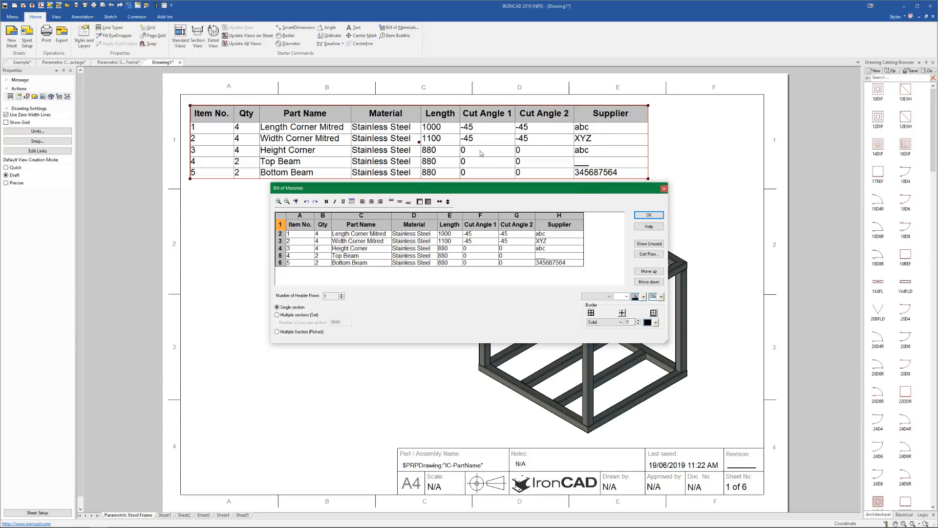
click(559, 216)
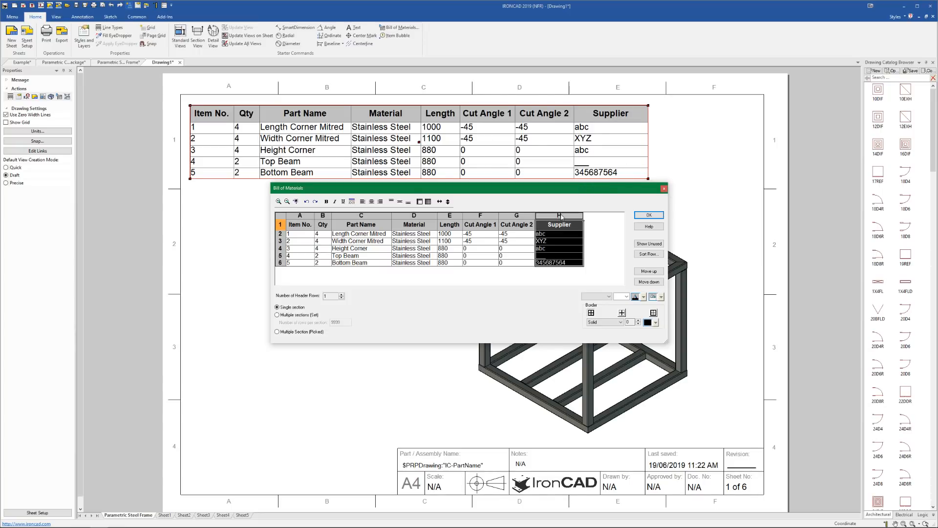
right_click(562, 217)
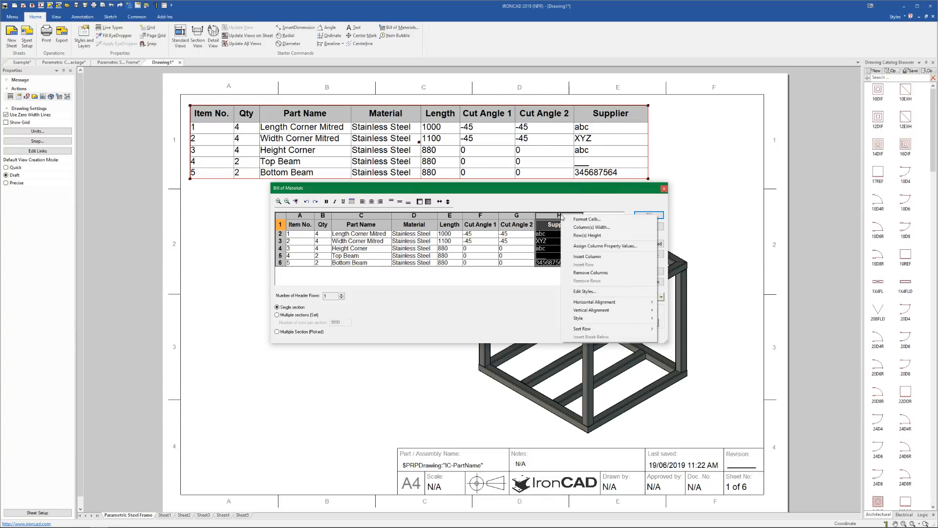
click(607, 246)
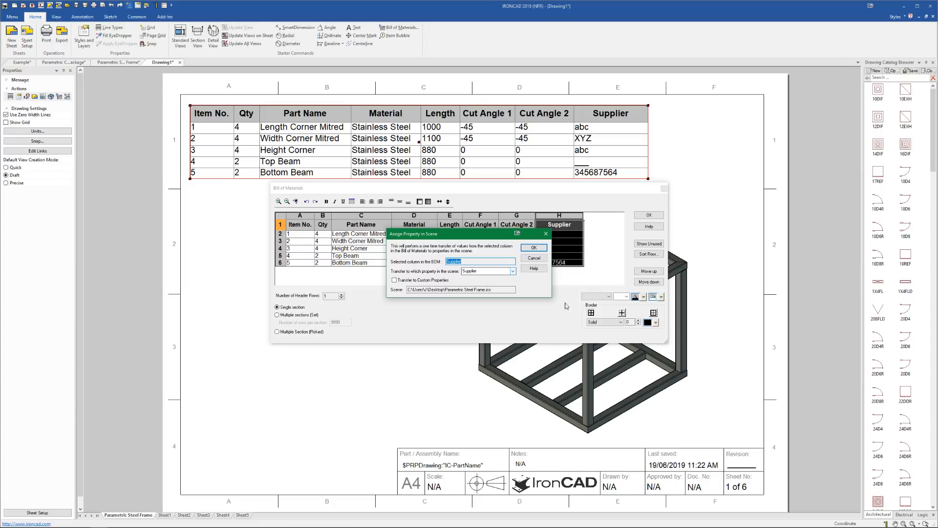
click(536, 247)
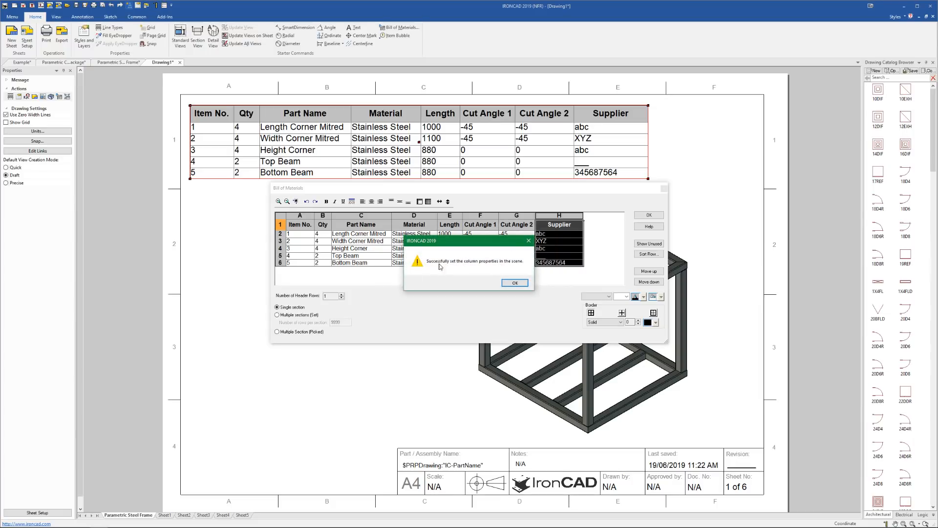
click(515, 282)
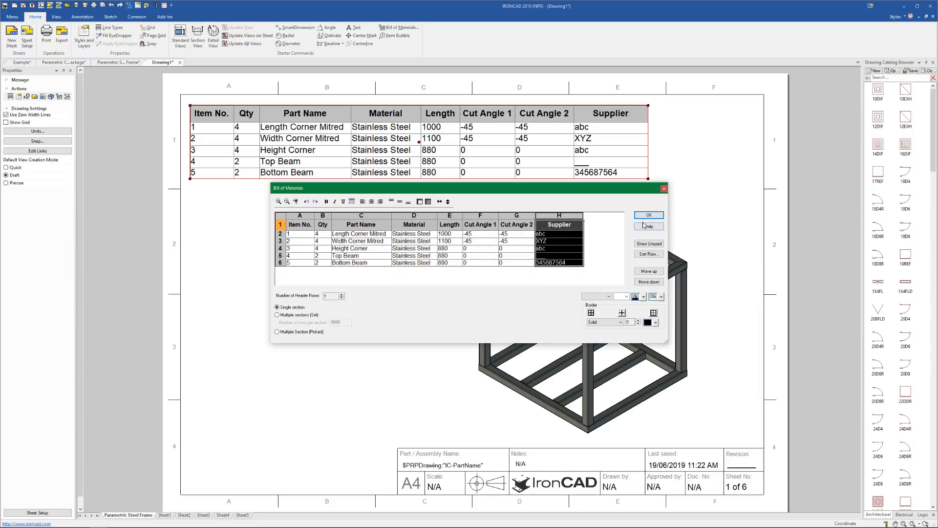
click(649, 215)
Step: Update the cut list table on the drawing sheet and deselect it
right_click(546, 144)
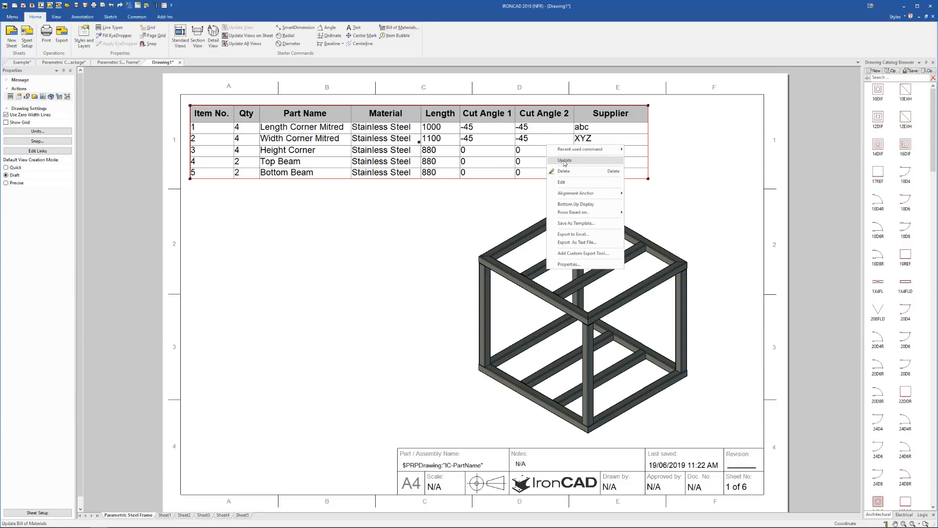
click(564, 160)
click(712, 153)
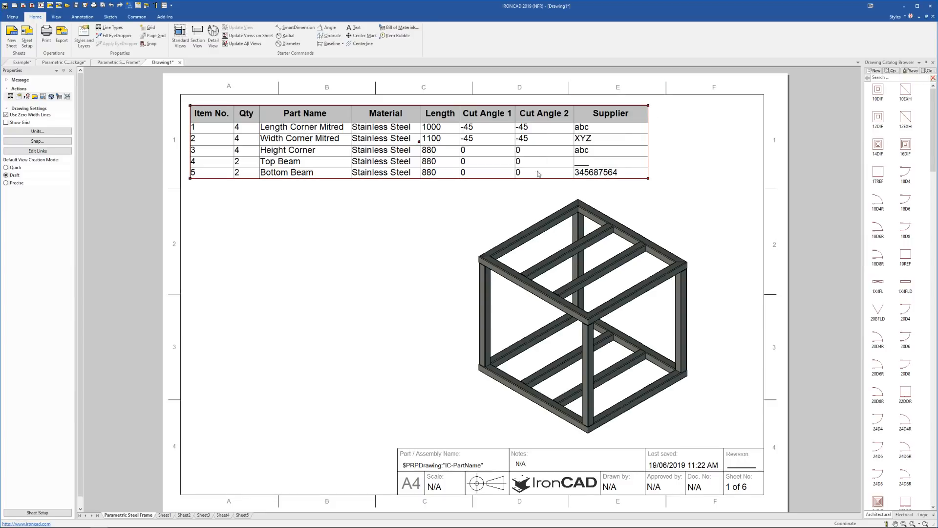
Step: Examine the custom properties of the upper Width Corner Mitred part in the Parametric Steel Frame scene for its supplier entry
click(125, 62)
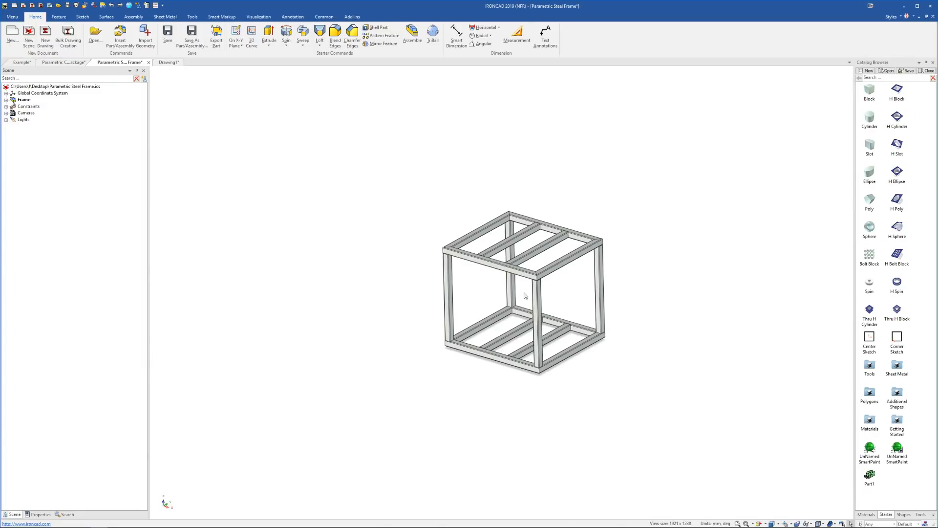
scroll(533, 313, down, 1)
scroll(531, 276, up, 2)
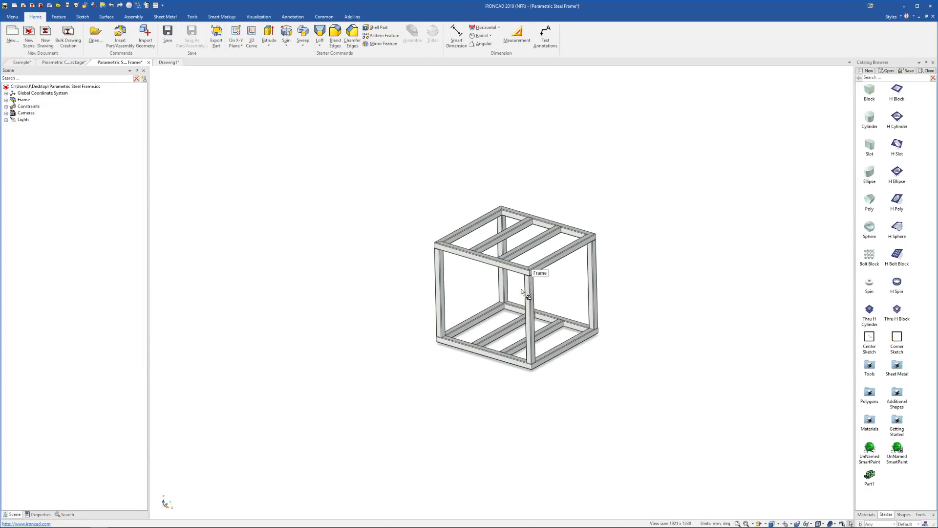
click(498, 260)
click(497, 259)
right_click(494, 258)
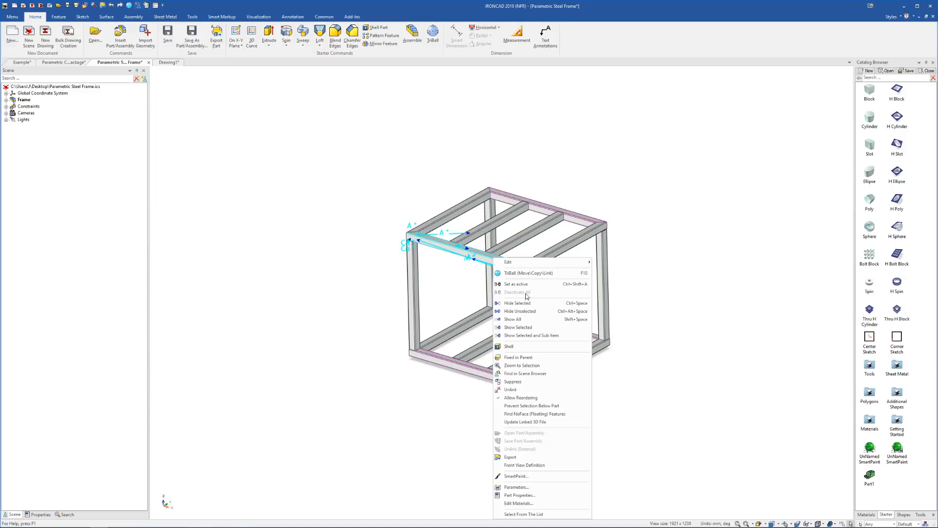
click(549, 495)
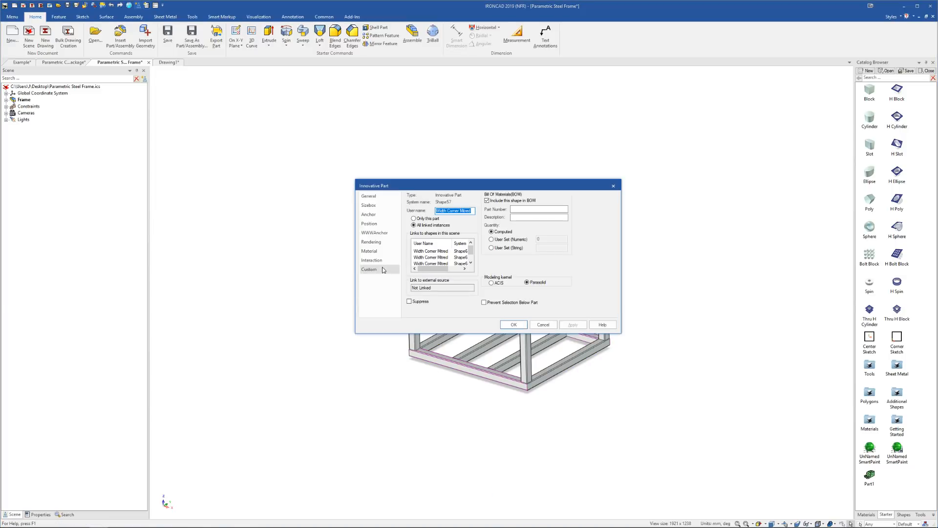
click(382, 271)
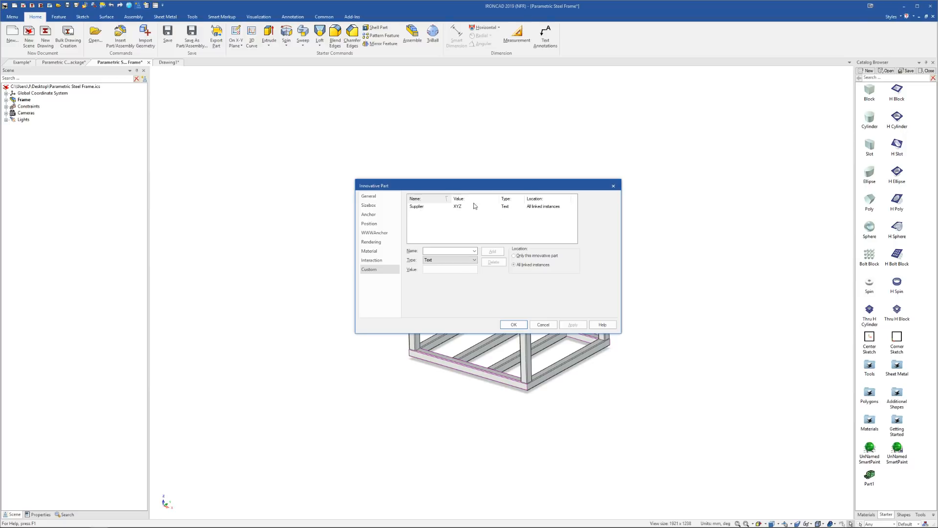
click(523, 325)
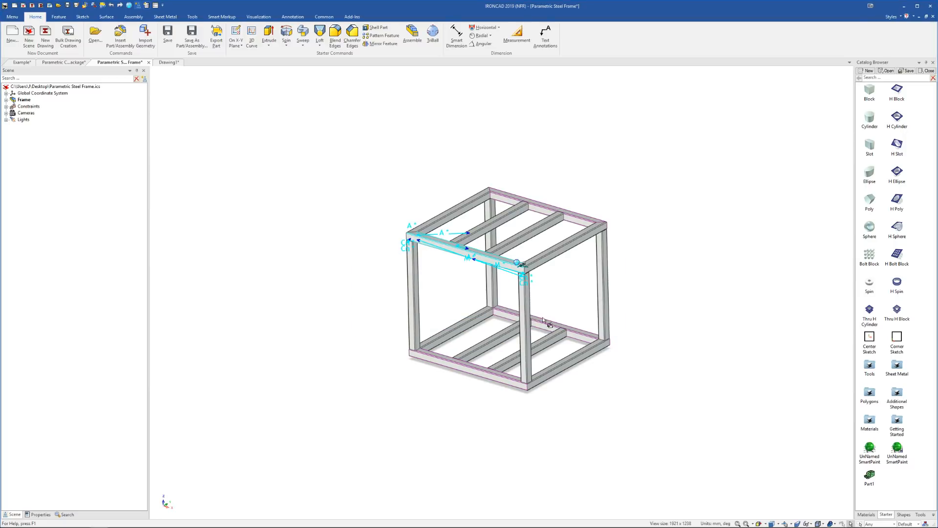
click(707, 281)
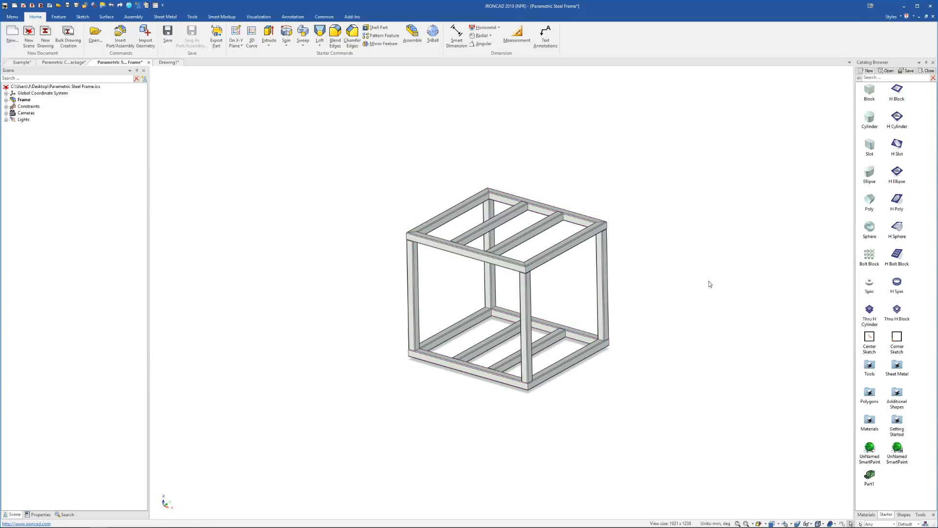
Step: Switch to Photos to view the tips and tricks overview image, and return to the IRONCAD steel frame scene
middle_drag(538, 287, 512, 281)
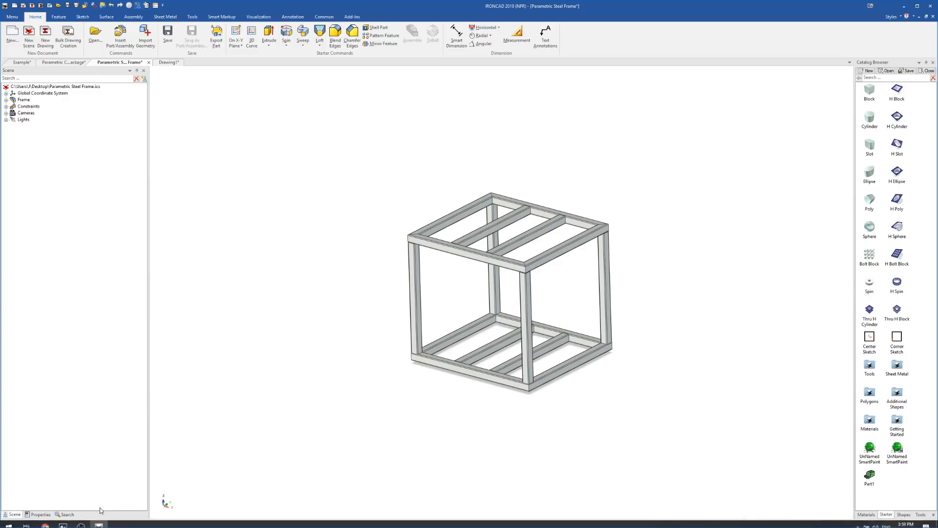
click(69, 521)
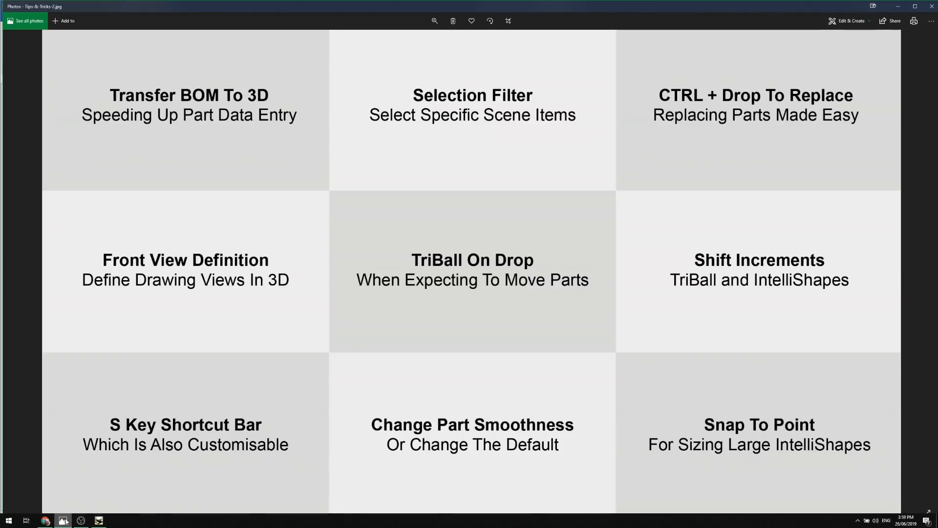
click(99, 520)
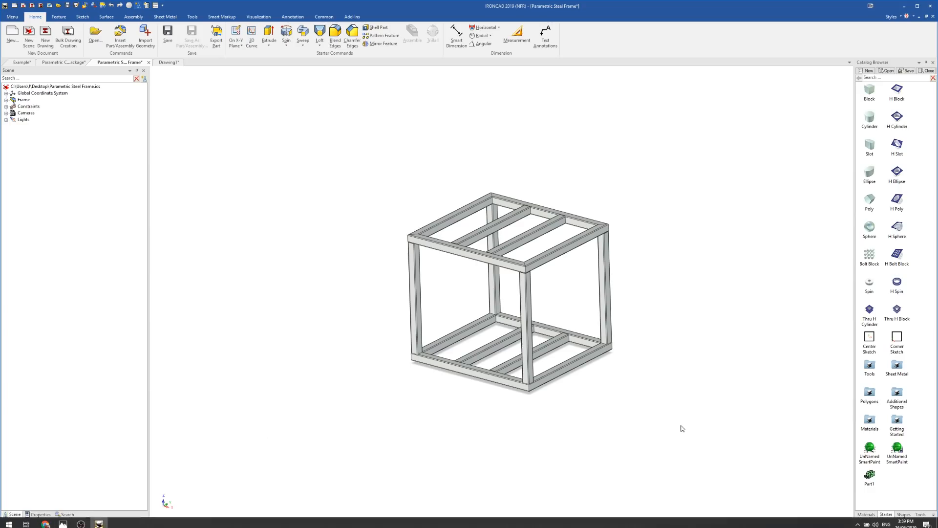
Step: Select a Top Beam together with individual Length Corner Mitred, Bottom Beam and Width Corner Mitred members, and clear the selection
middle_drag(570, 258, 568, 265)
scroll(538, 260, up, 2)
mouse_move(522, 287)
middle_down()
mouse_move(514, 313)
mouse_move(518, 294)
middle_up()
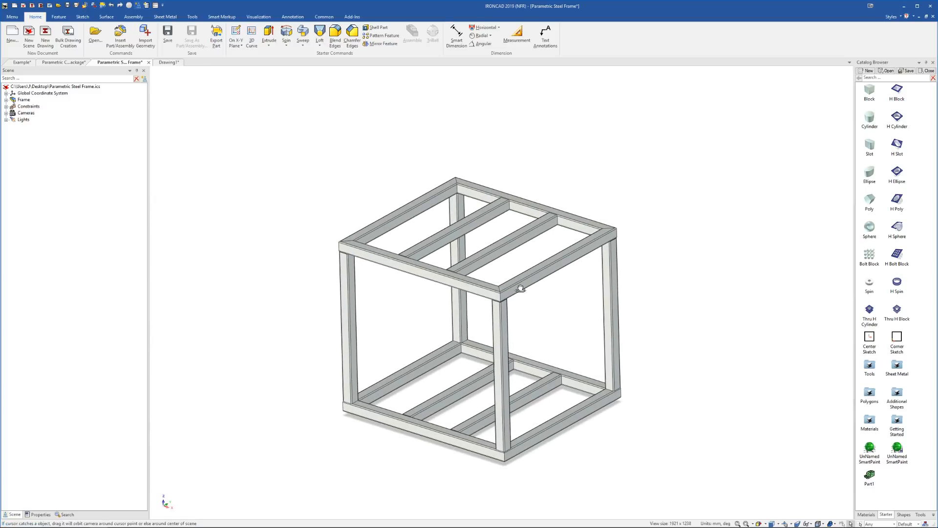
click(539, 265)
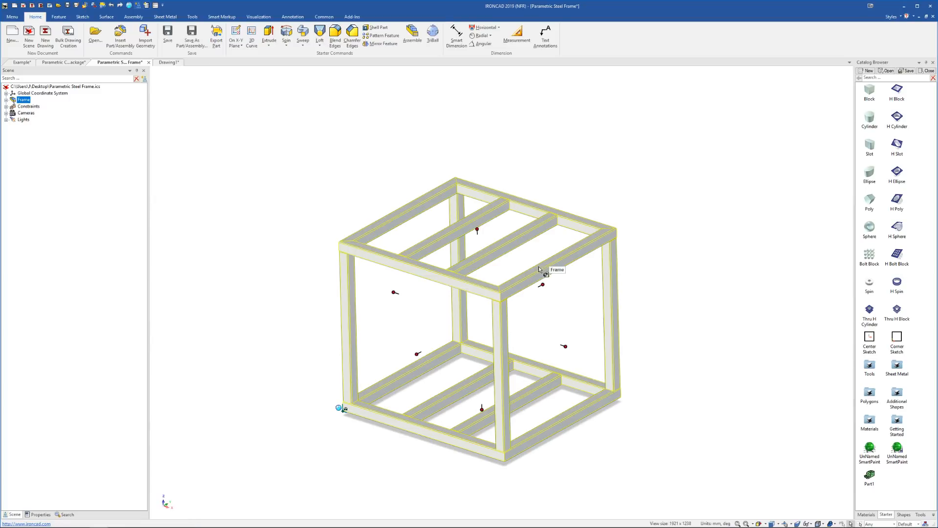
click(516, 246)
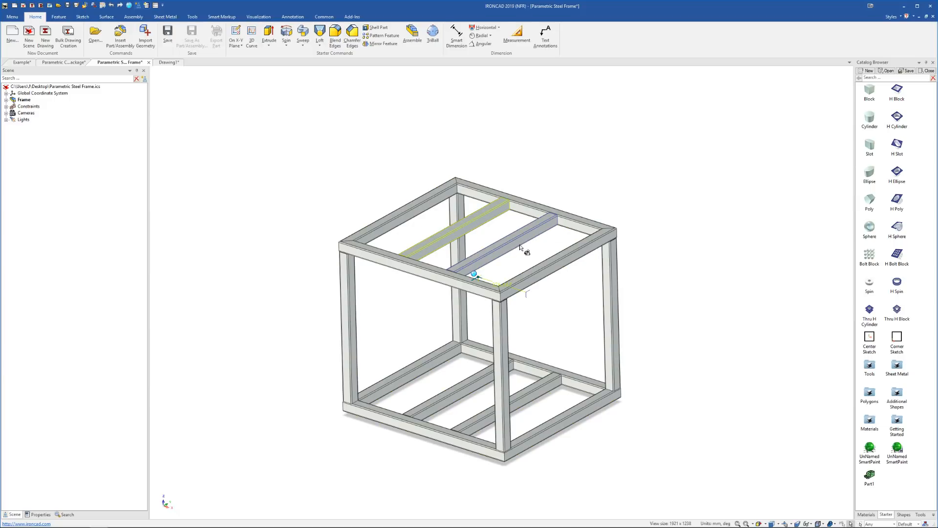
click(550, 270)
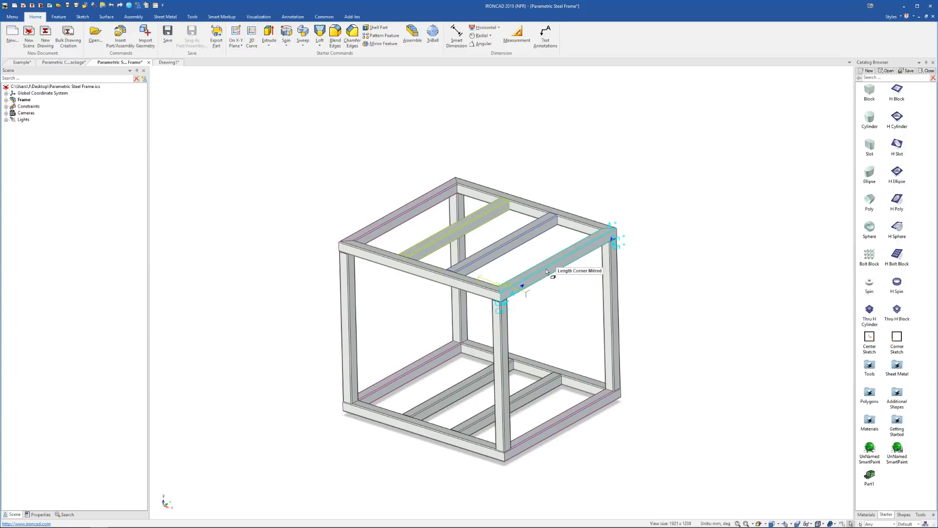
shift+click(469, 383)
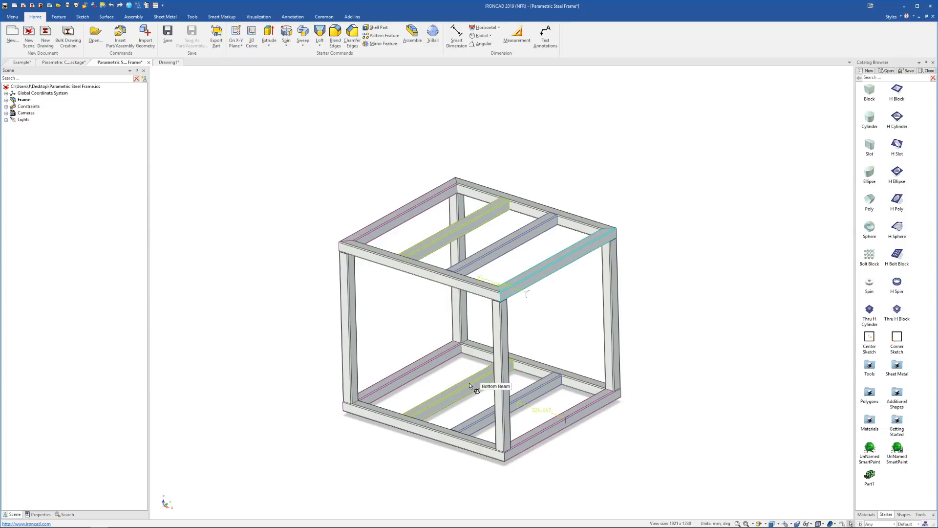
click(470, 383)
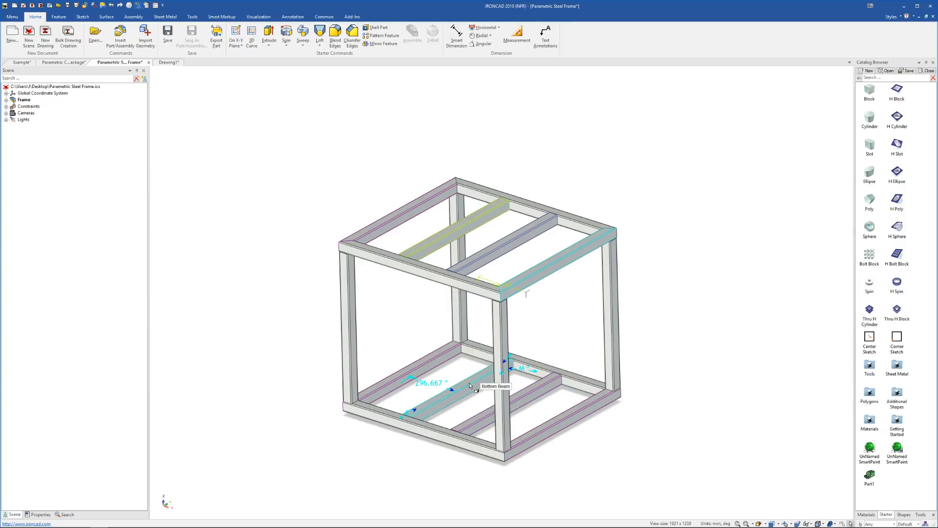
click(424, 427)
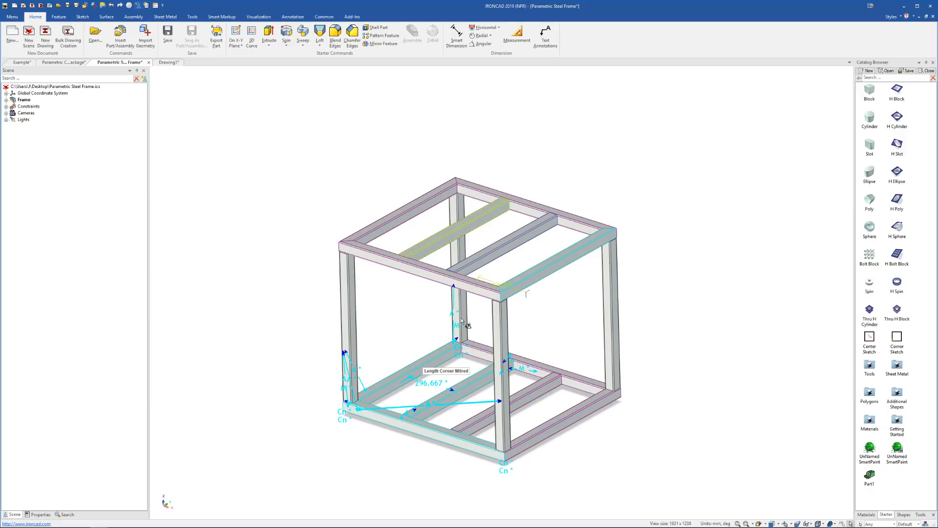
click(702, 284)
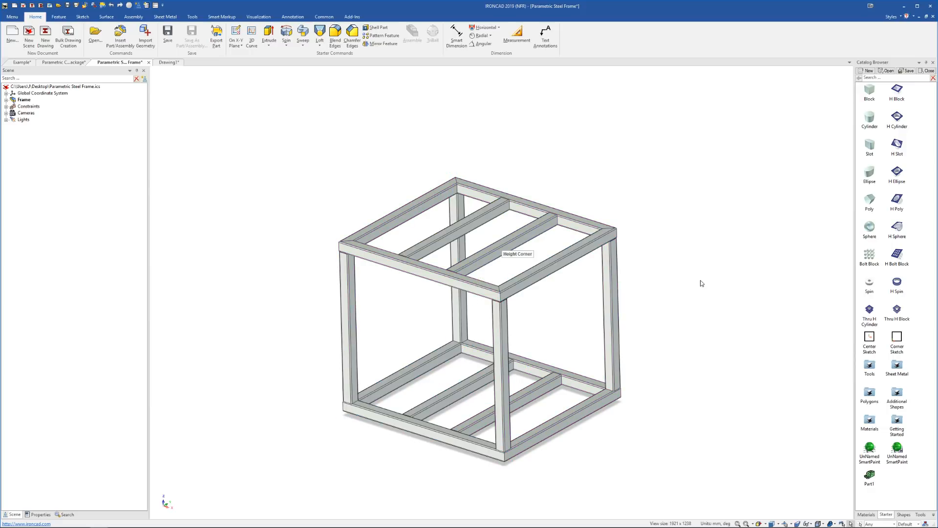
Step: Select a single Height Corner post within the Frame assembly, and clear the selection
click(613, 270)
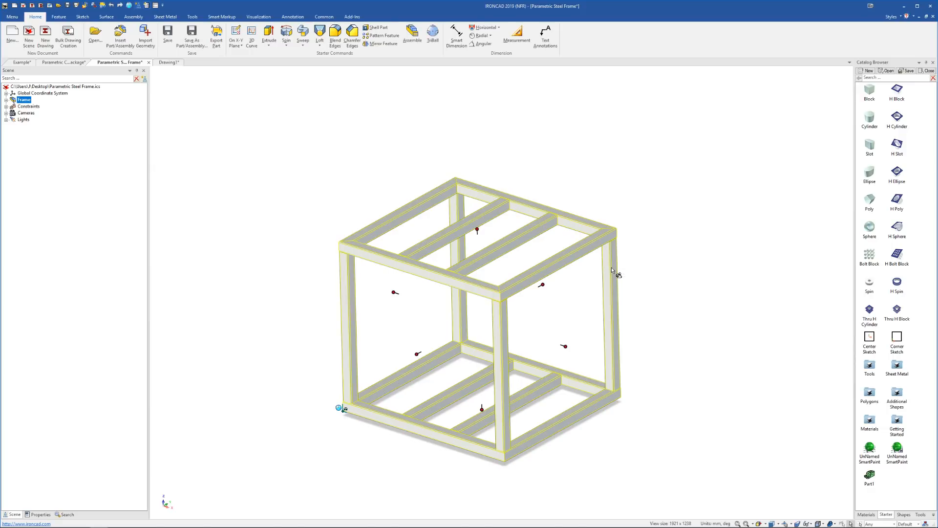
click(612, 270)
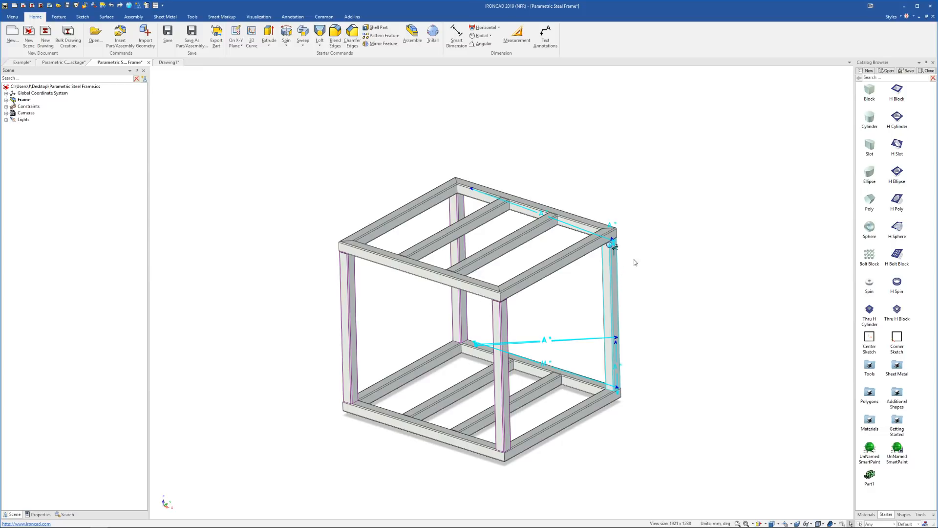
middle_drag(553, 276, 550, 274)
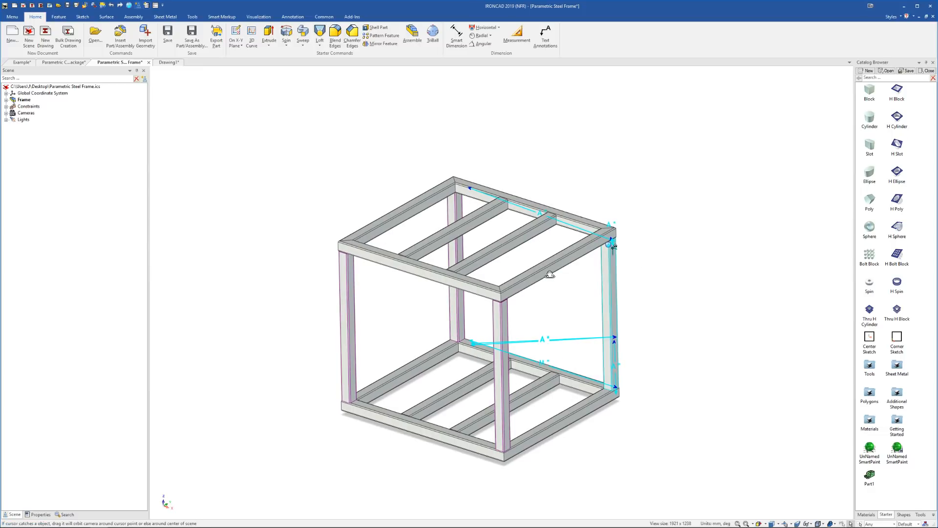
click(682, 258)
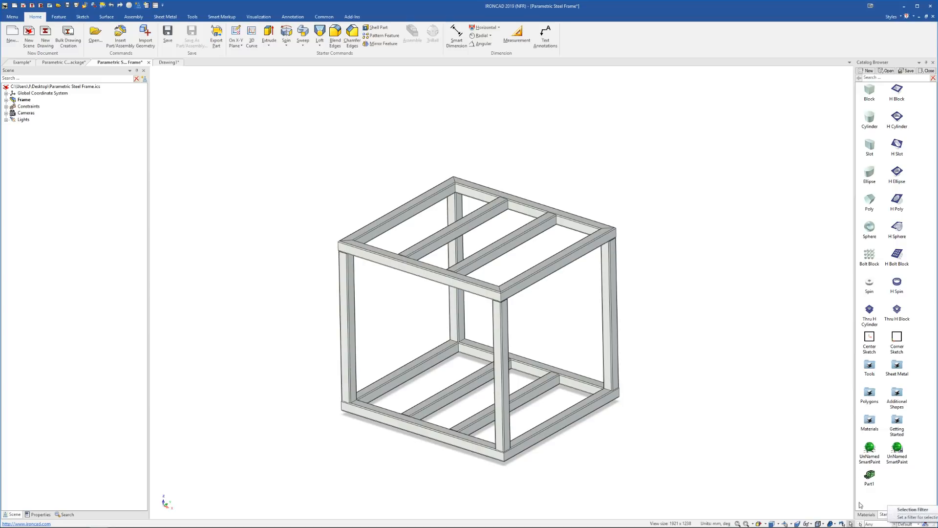
Step: Select one Top Beam within the Frame assembly, and clear the selection
scroll(543, 313, down, 5)
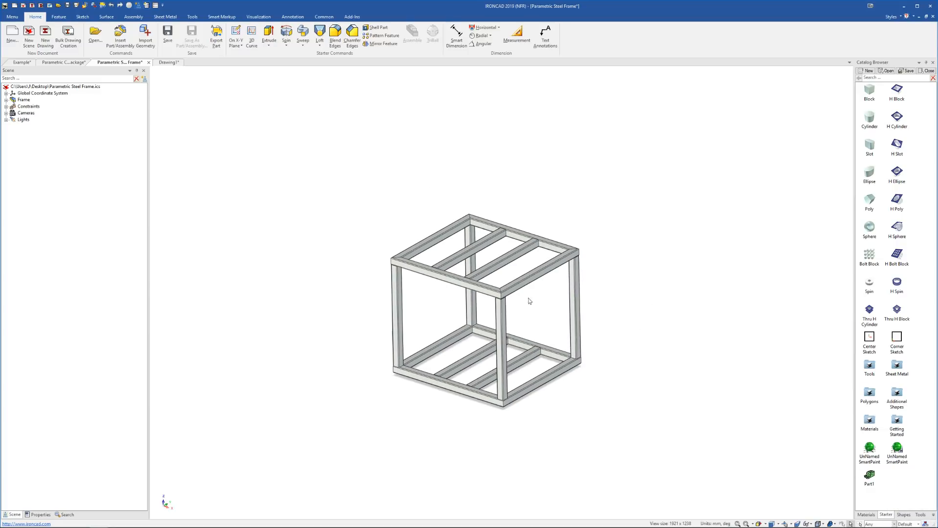
click(506, 262)
click(507, 262)
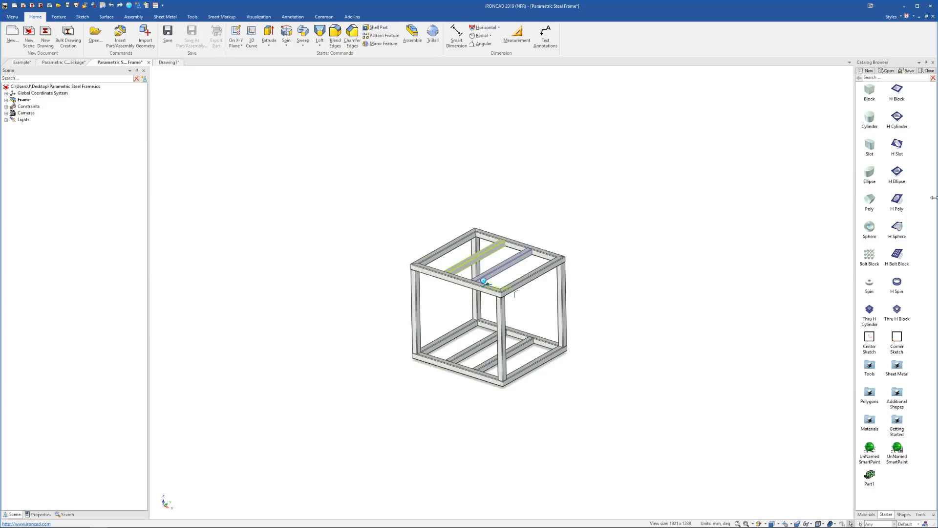
click(654, 304)
Step: Select a Top Beam, the front upper Width Corner Mitred member and a Bottom Beam within the Frame assembly, and clear the selection
scroll(570, 357, up, 5)
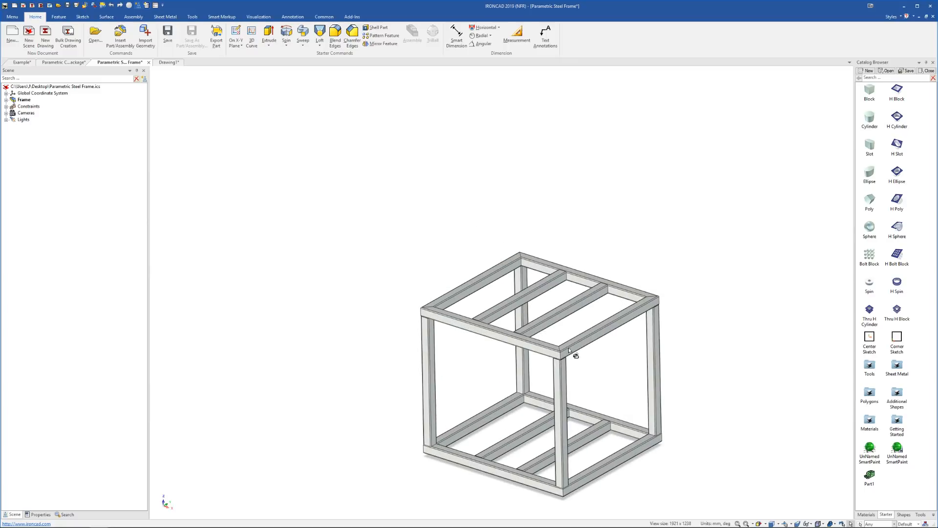
click(485, 280)
click(489, 282)
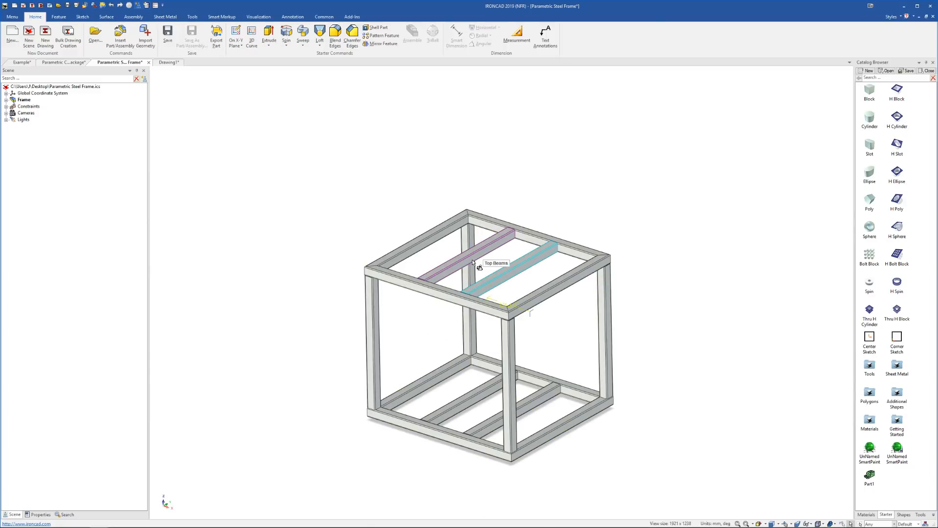
click(467, 304)
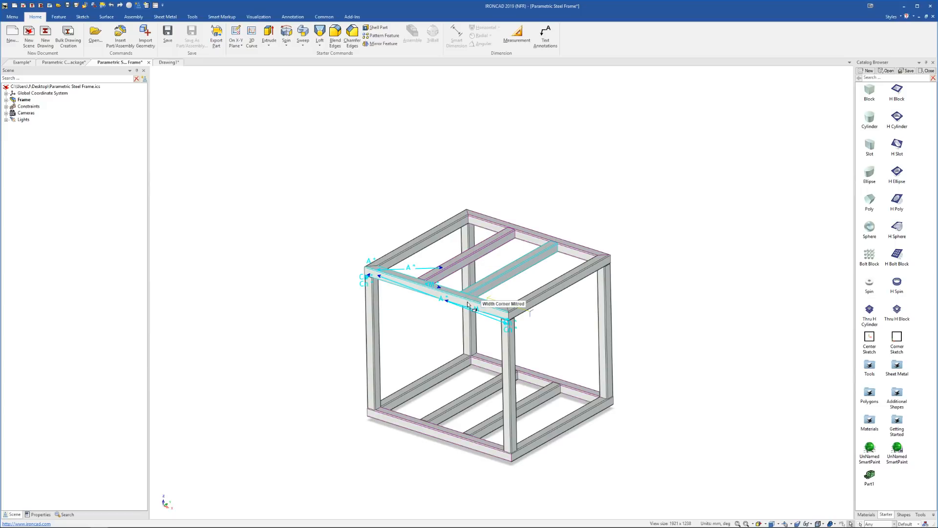
click(477, 395)
click(788, 354)
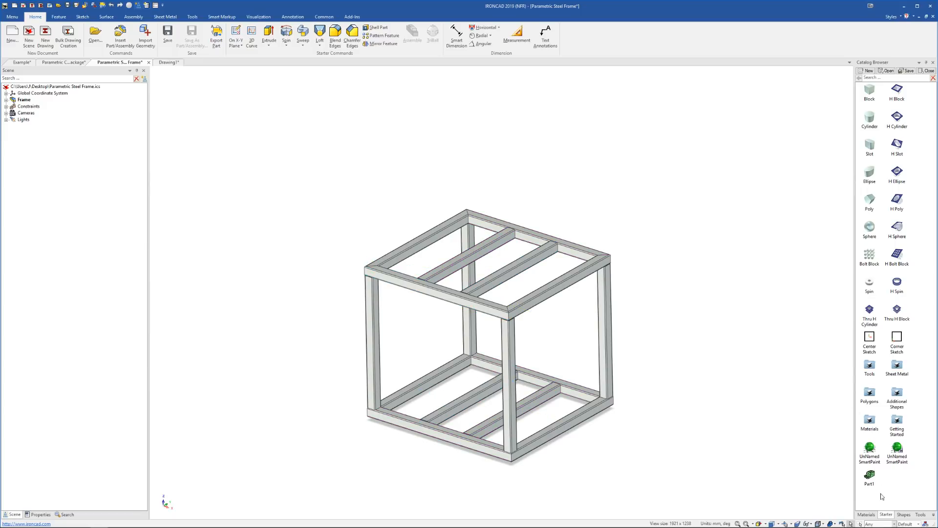
Step: Set the selection filter to Part, select Top Beam, Bottom Beam, Width Corner Mitred and Length Corner Mitred members together, and clear the selection
click(883, 523)
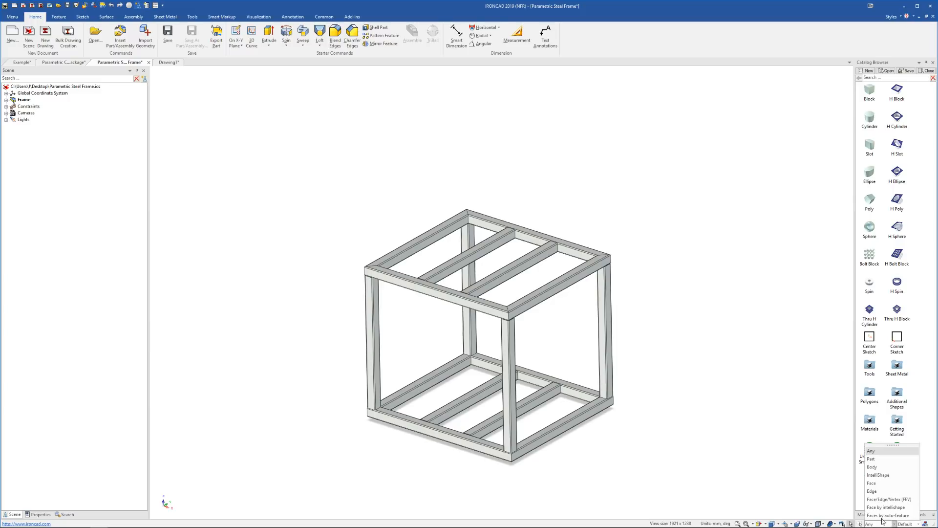
click(888, 460)
click(518, 263)
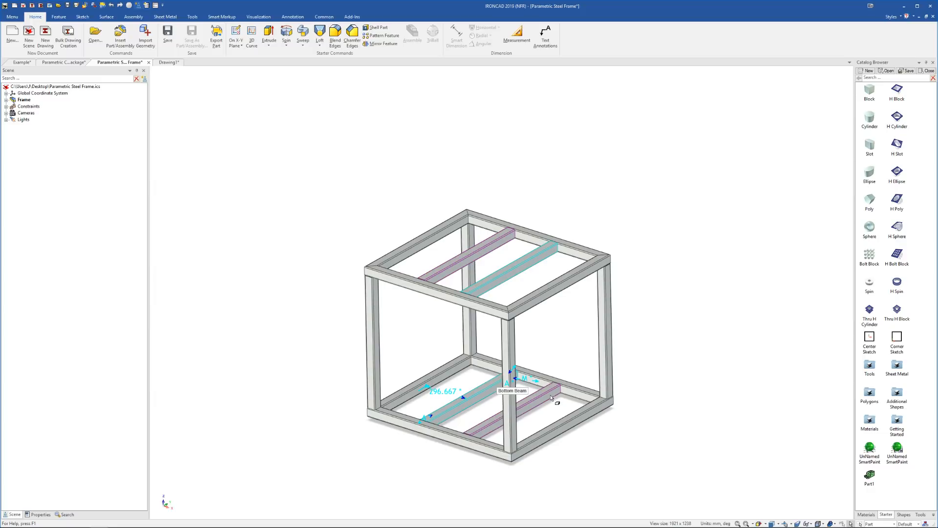
click(579, 401)
click(554, 426)
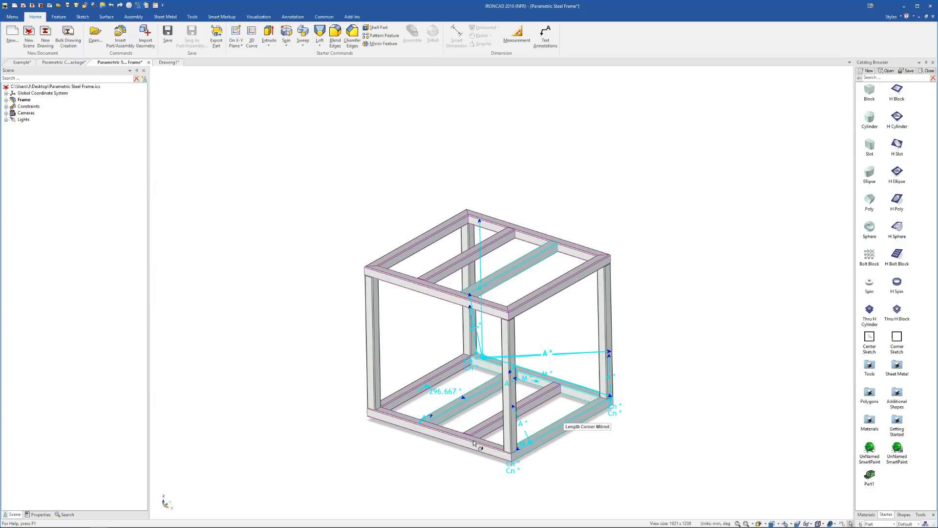
click(668, 433)
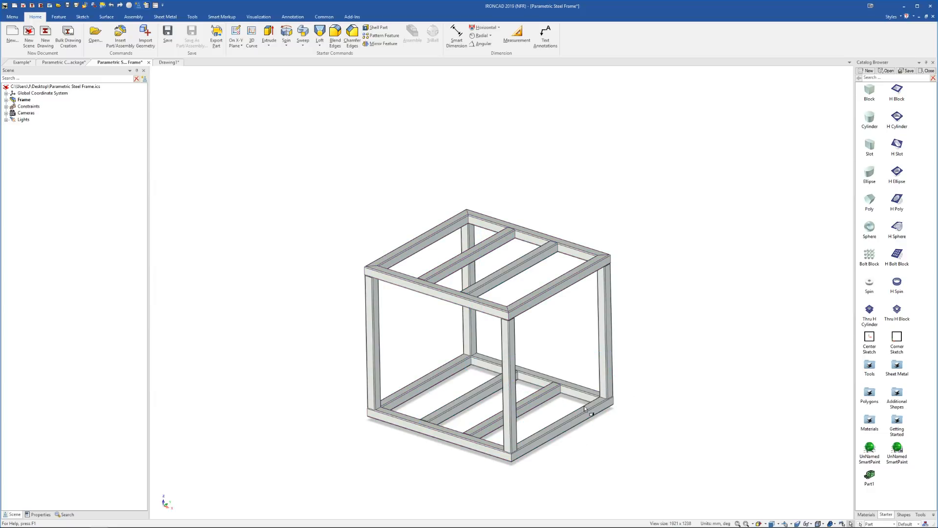
Step: Select one Bottom Beam and one Top Beam together and add them to the Starter catalog
click(529, 397)
shift+click(514, 267)
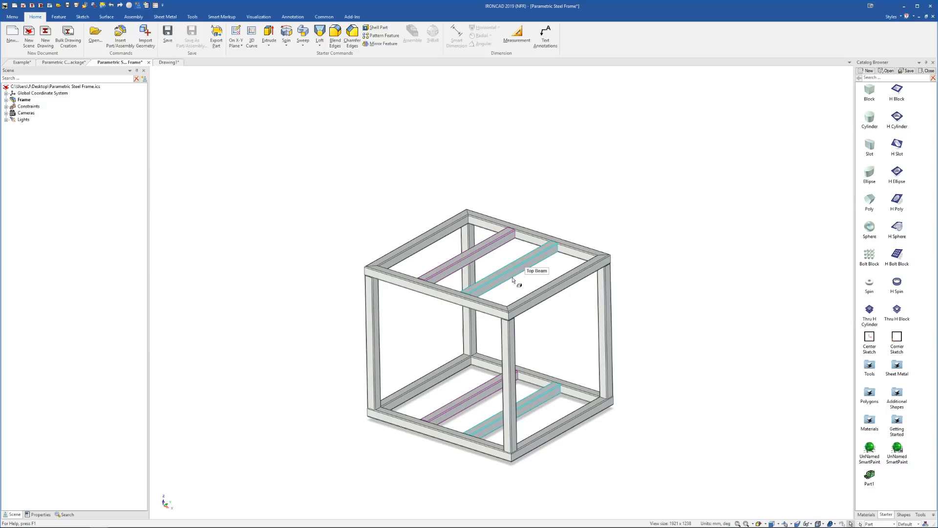
drag(751, 353, 877, 486)
click(751, 452)
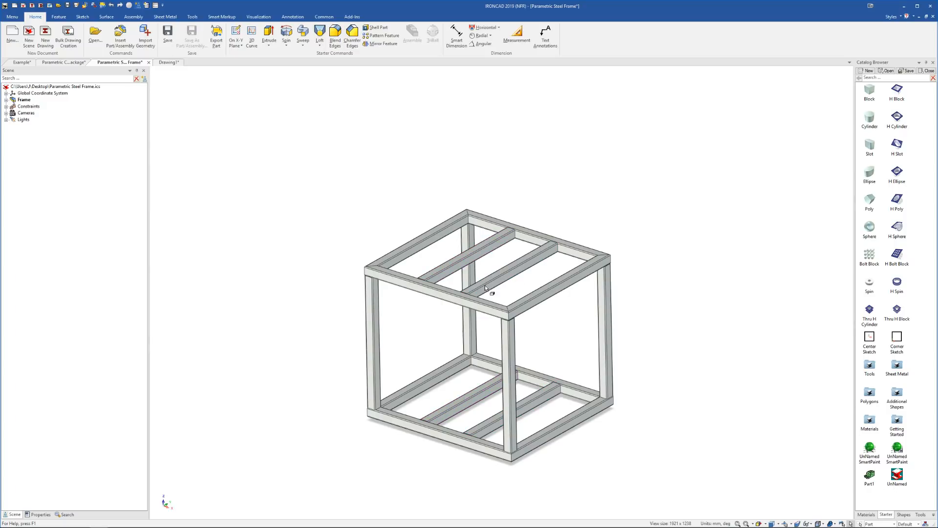
Step: Place loose Top Beam and Bottom Beam copies beside the frame, and delete every placed copy from the scene
drag(725, 383, 662, 265)
click(739, 326)
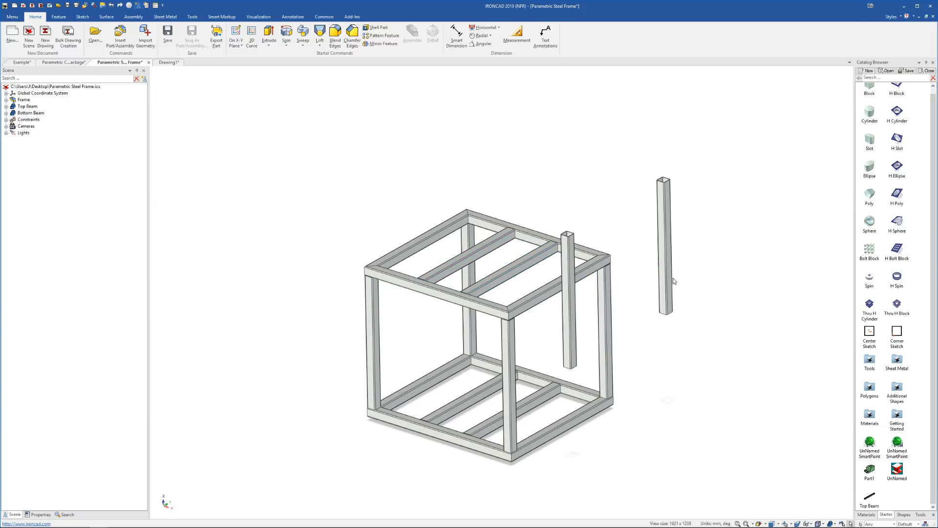
click(670, 280)
key(Delete)
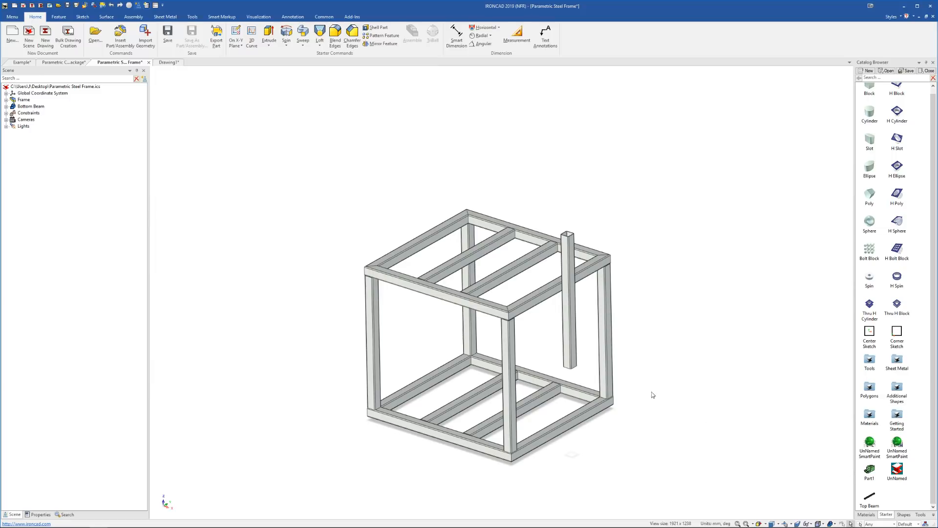
click(565, 332)
key(Delete)
drag(870, 499, 652, 324)
key(Delete)
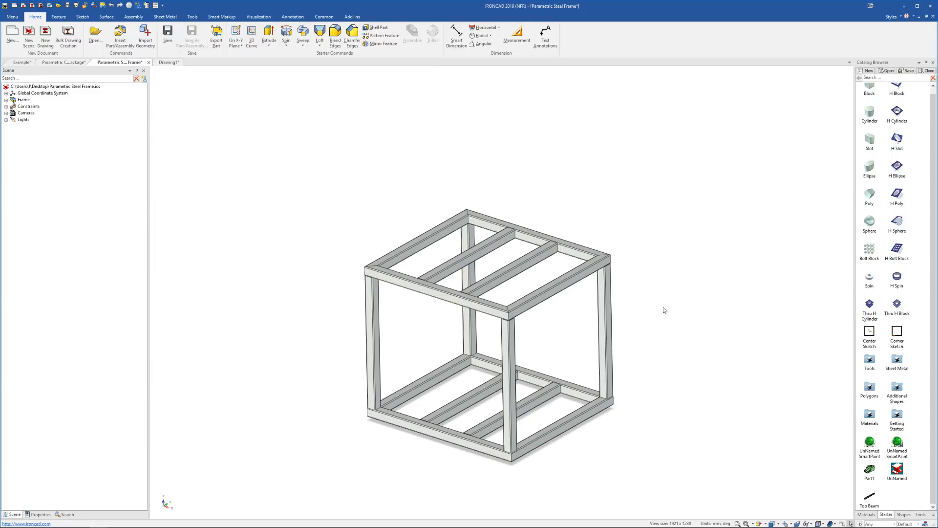
Step: Set the selection filter to IntelliShape and select the blocks of an upper length member, the front upper width member and a Top Beam
middle_drag(523, 335, 524, 335)
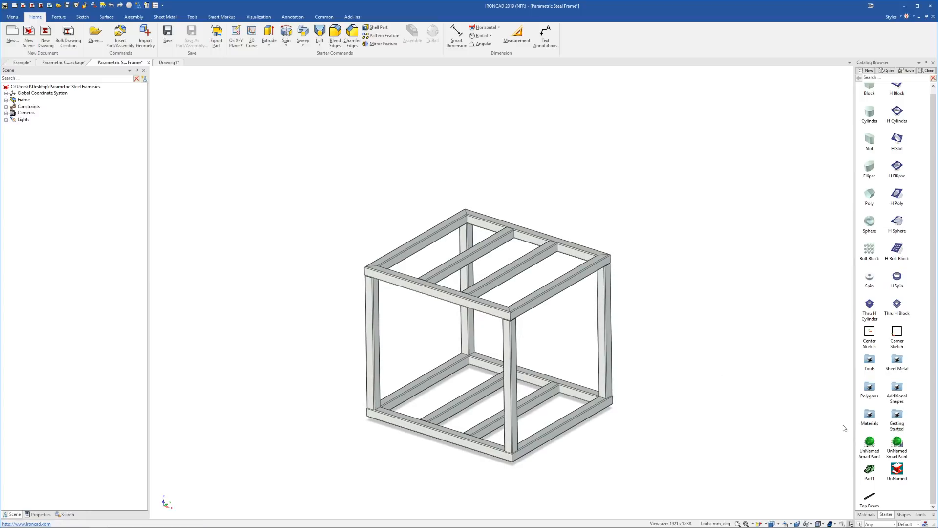
click(894, 523)
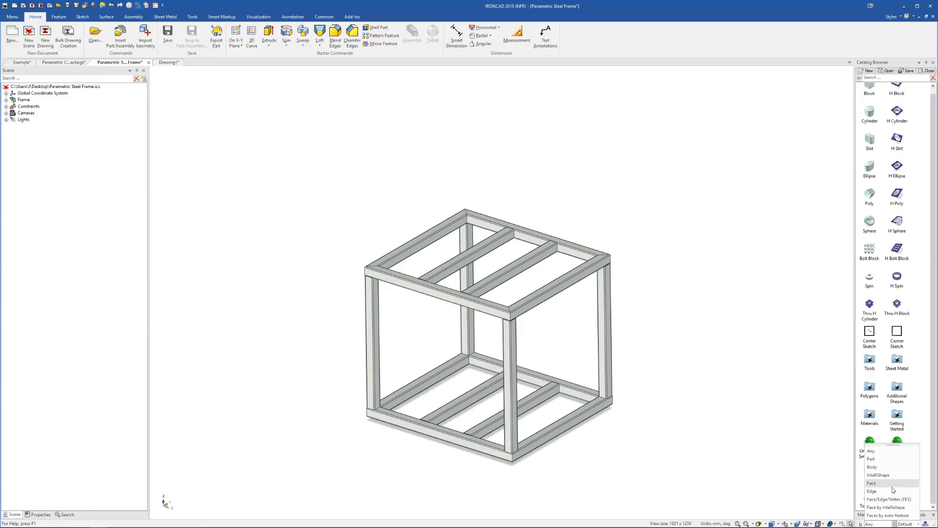
click(891, 455)
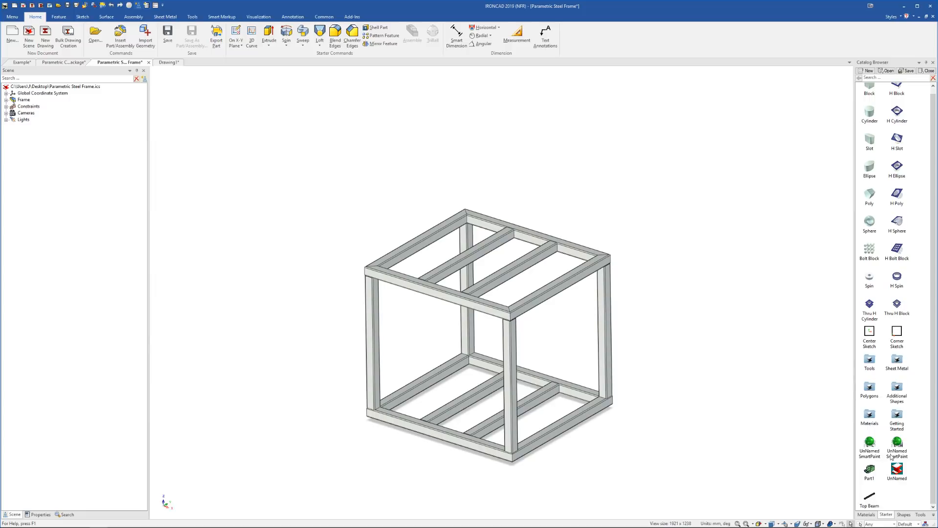
click(893, 524)
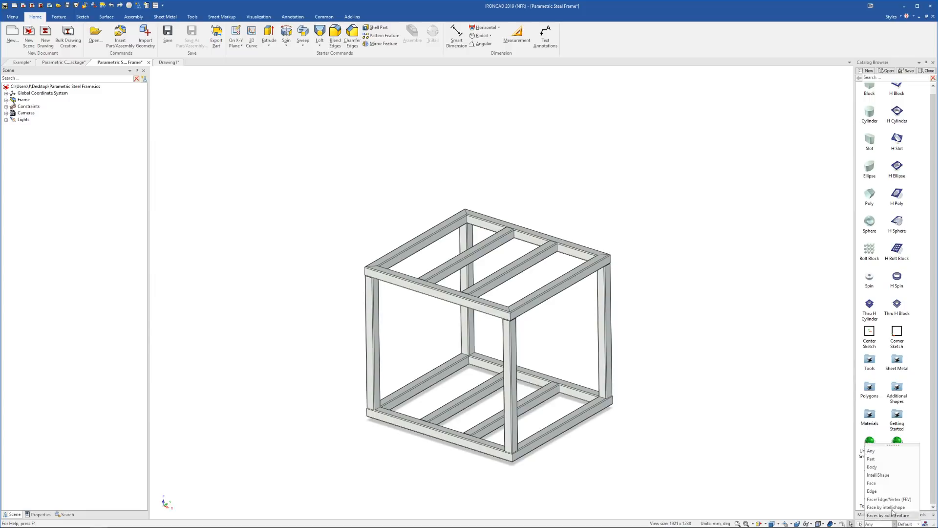
click(890, 480)
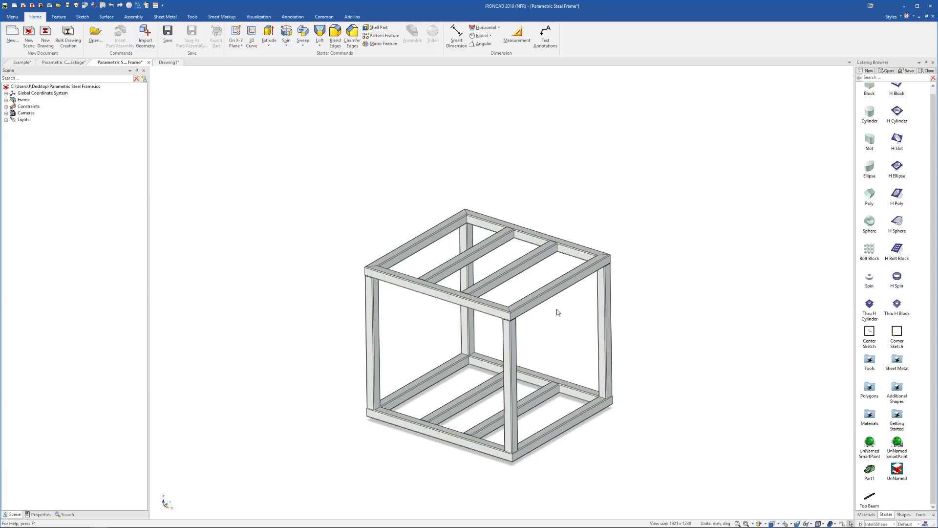
click(532, 303)
shift+click(459, 304)
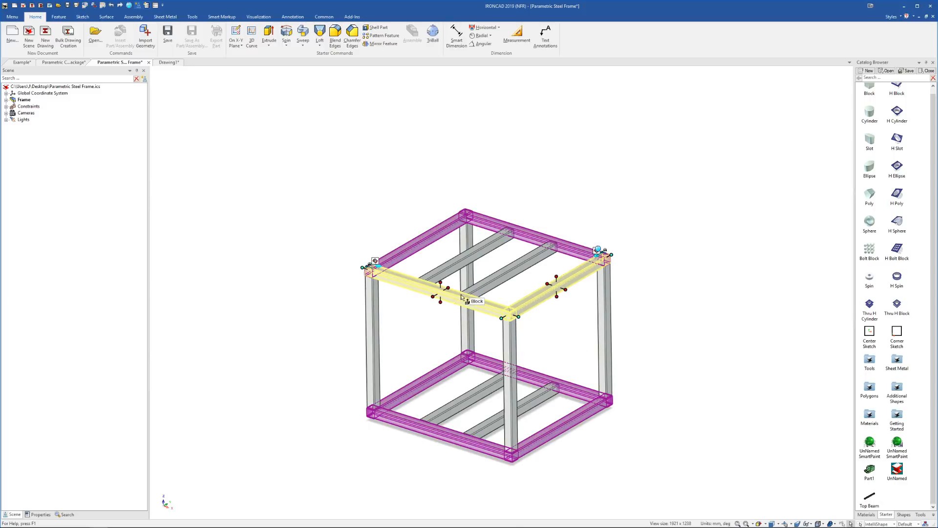
shift+click(486, 286)
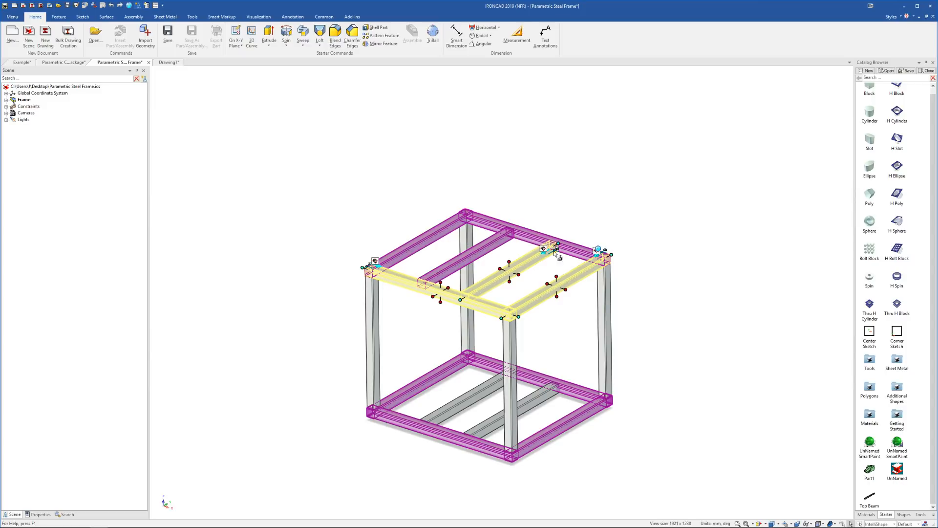
Step: Set the selection filter to Face and select the top face, followed by the outer side face, of the lower Length Corner Mitred member
click(893, 523)
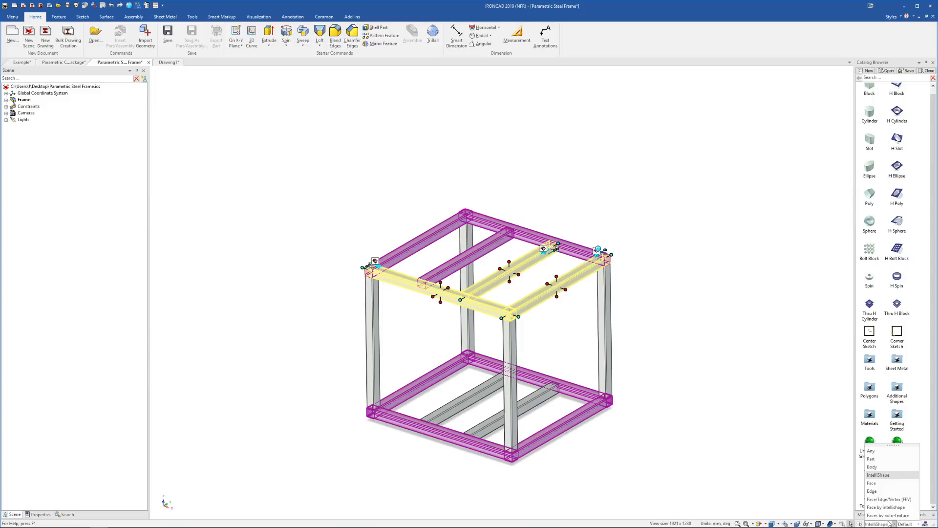
click(897, 484)
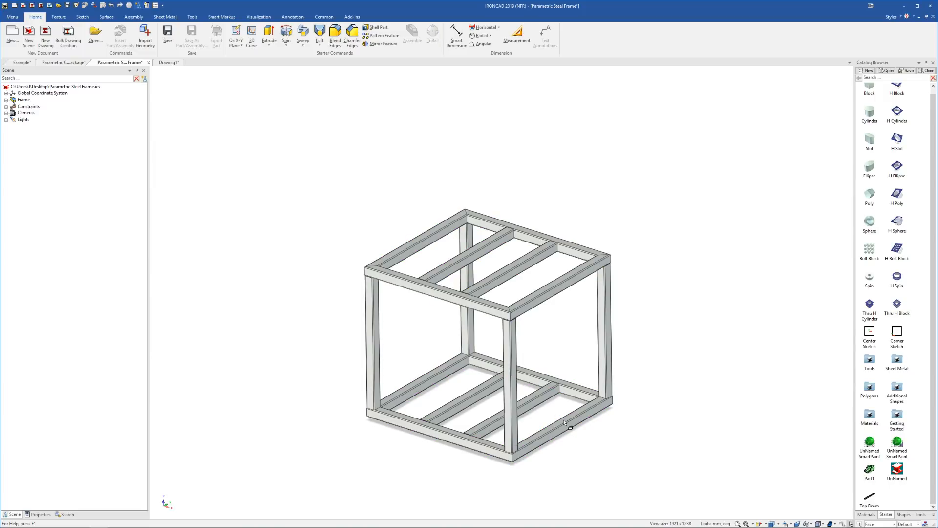
scroll(564, 422, up, 5)
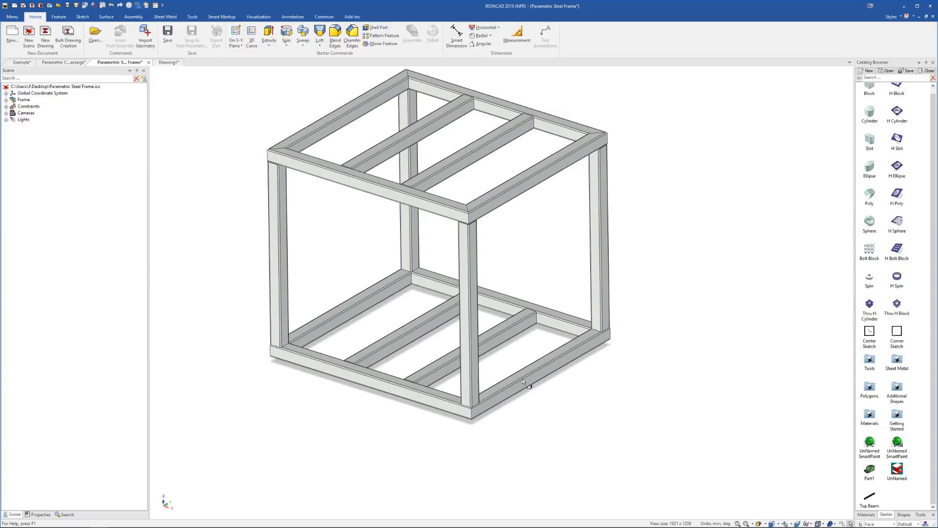
scroll(472, 360, up, 2)
click(520, 321)
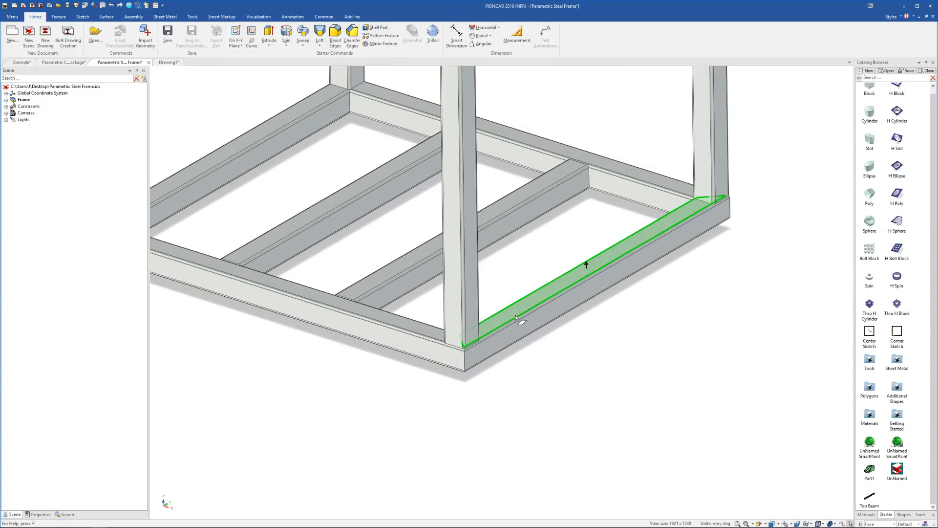
click(521, 321)
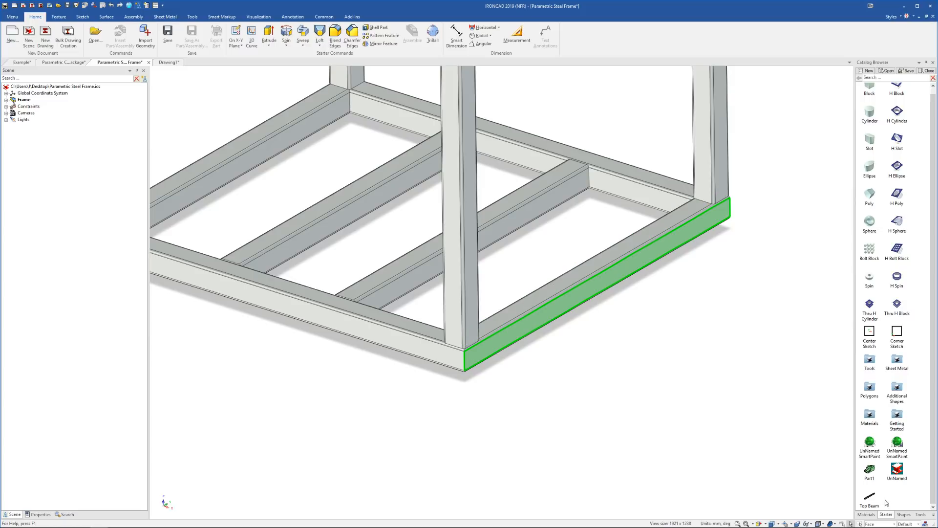
Step: Reset the selection filter to Any, drill down to the lower length member's outer and rounded-edge faces, and clear the selection
click(887, 523)
click(883, 453)
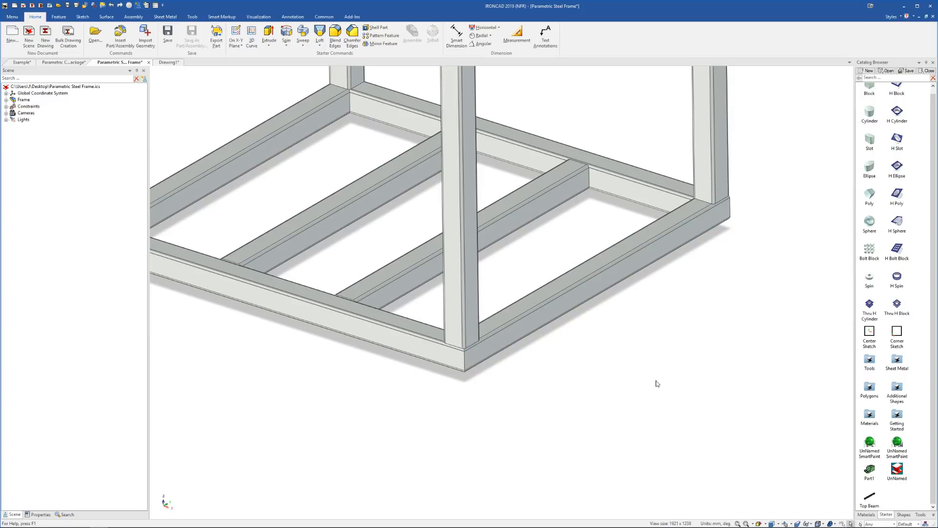
scroll(478, 281, up, 1)
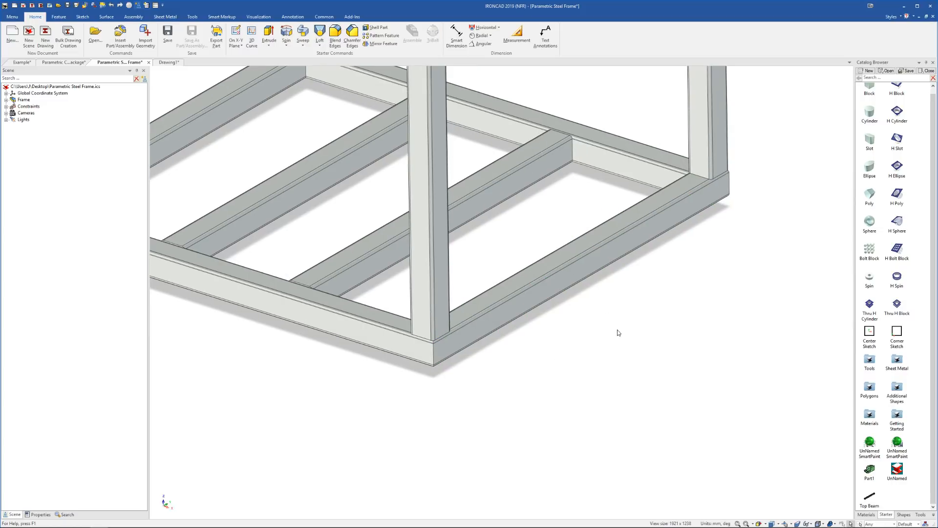
click(557, 272)
click(558, 279)
click(559, 281)
click(560, 283)
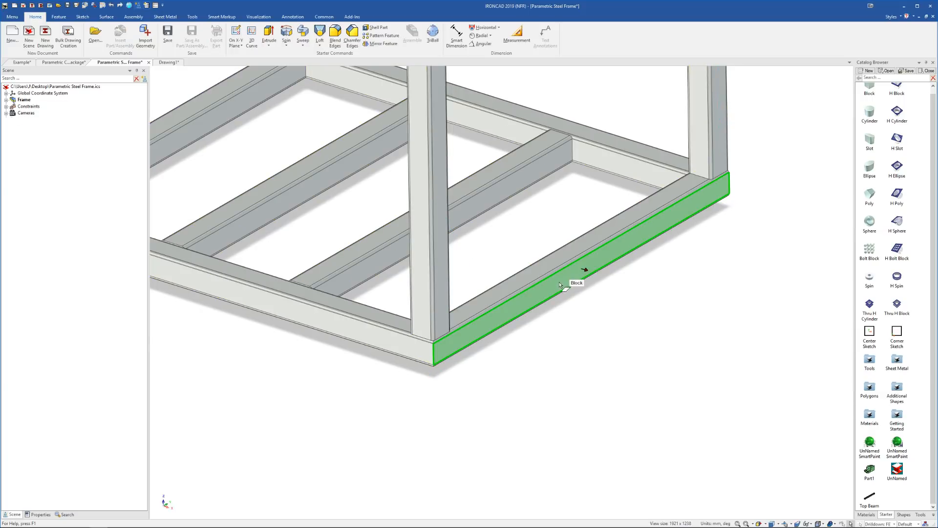
click(555, 271)
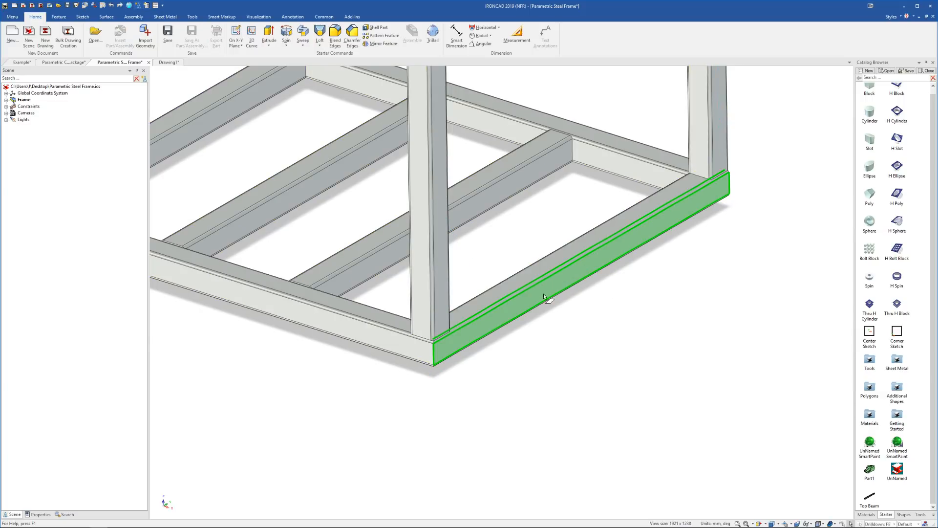
shift+click(529, 272)
click(756, 433)
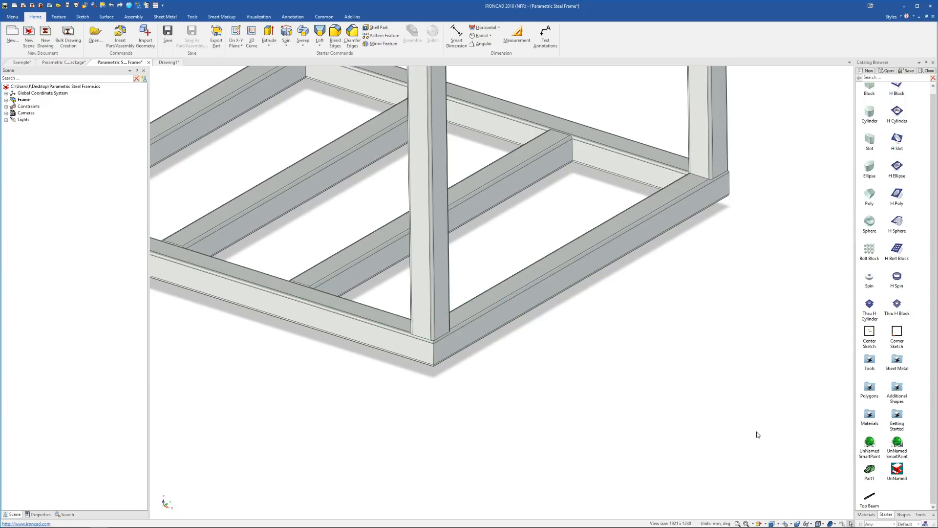
Step: Set the selection filter to Face and select the outer, rounded-edge, top and underside faces of the lower length member together
click(875, 524)
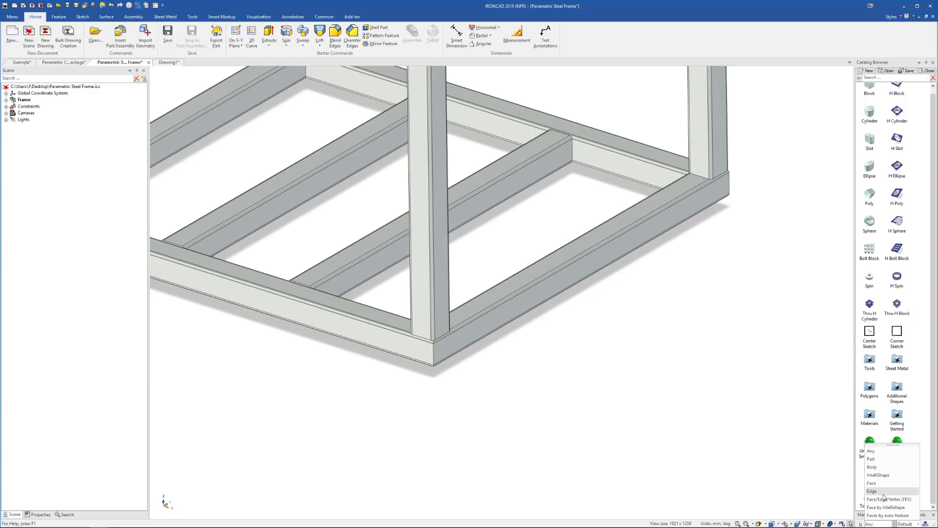
click(885, 484)
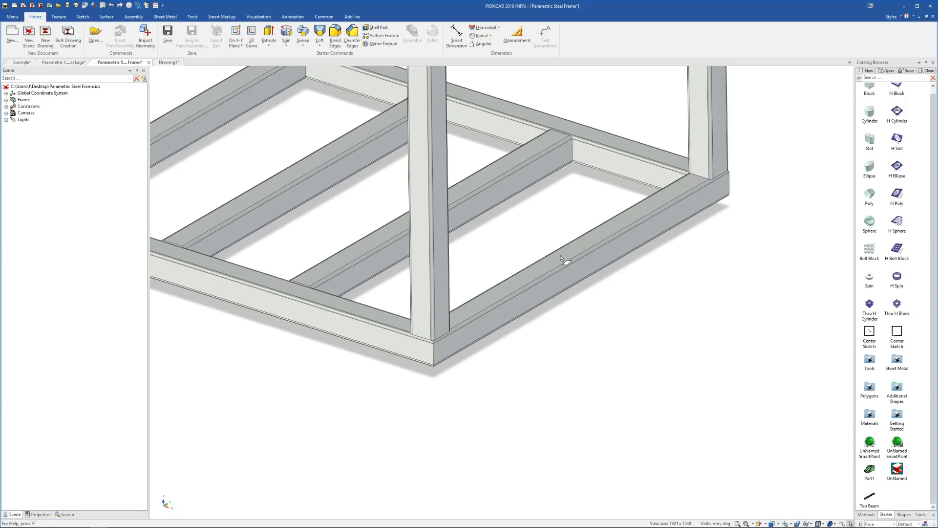
click(570, 275)
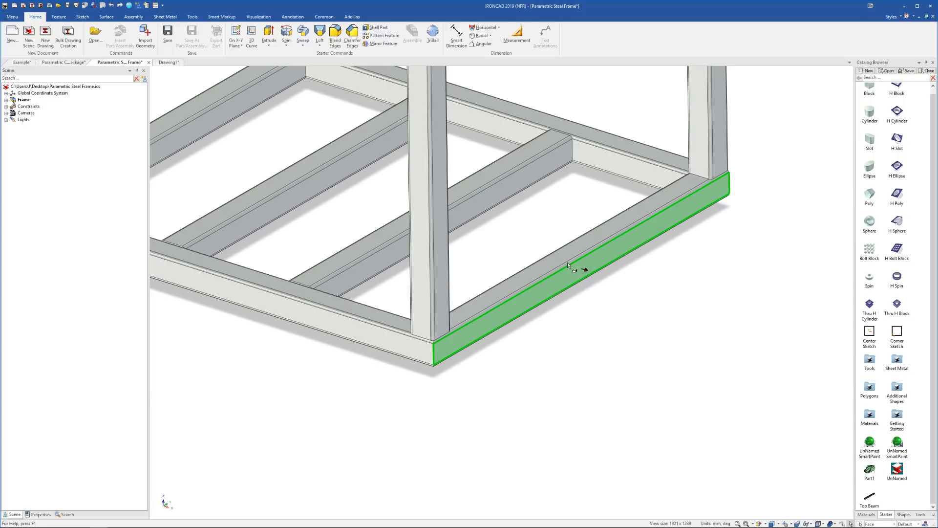
scroll(568, 266, up, 5)
shift+click(546, 274)
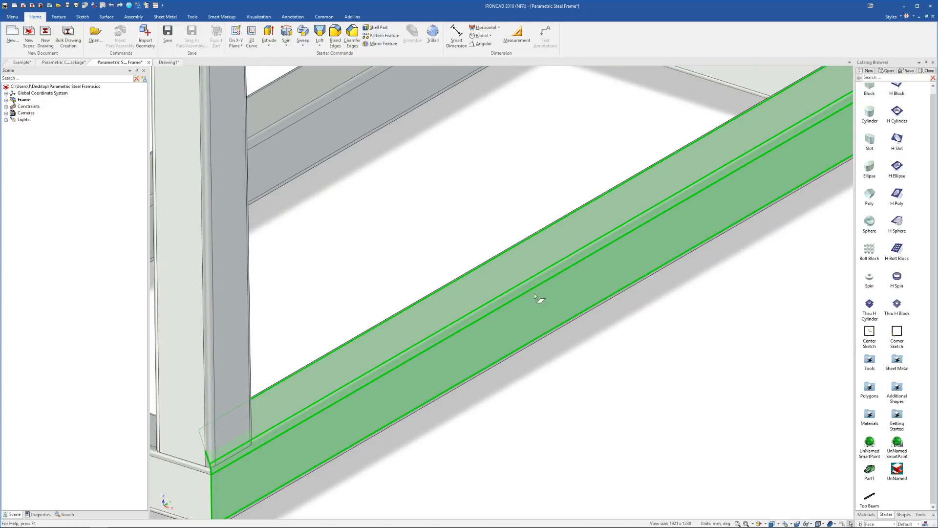
middle_drag(525, 352, 520, 260)
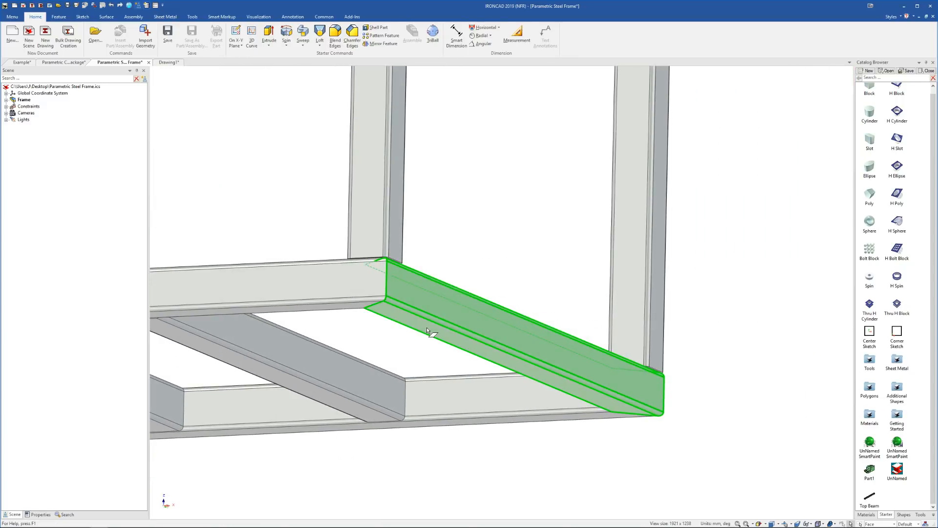
Step: Try an Unfold flat pattern from the lower length member, picking its top face with connected faces auto-selected
middle_drag(430, 329, 469, 271)
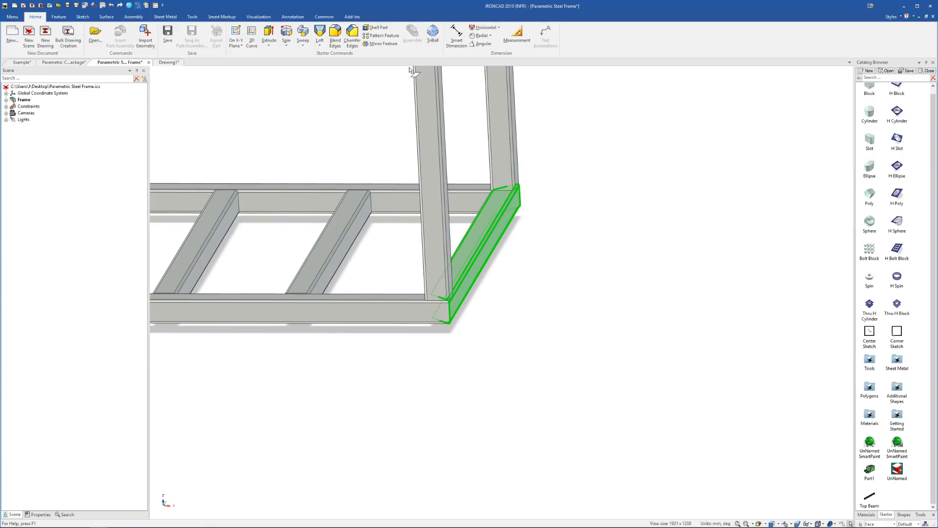
click(165, 17)
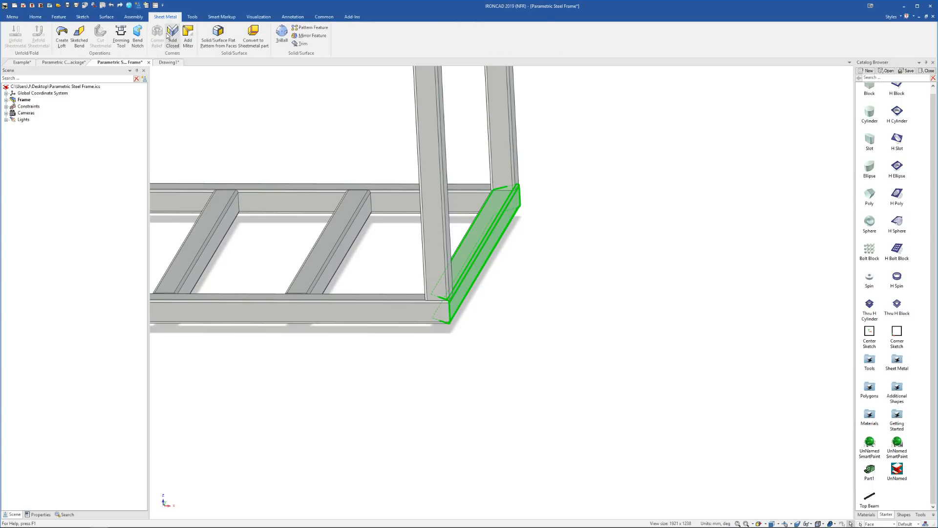
click(229, 37)
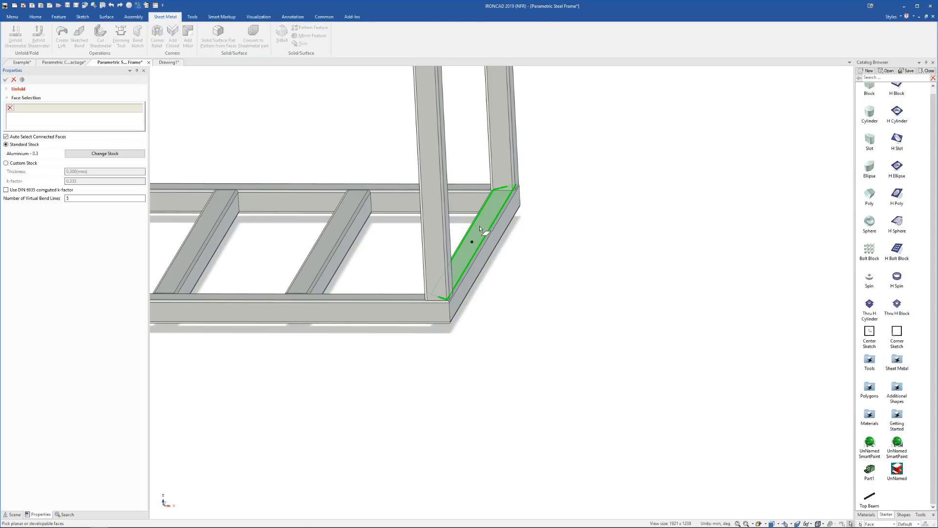
click(493, 233)
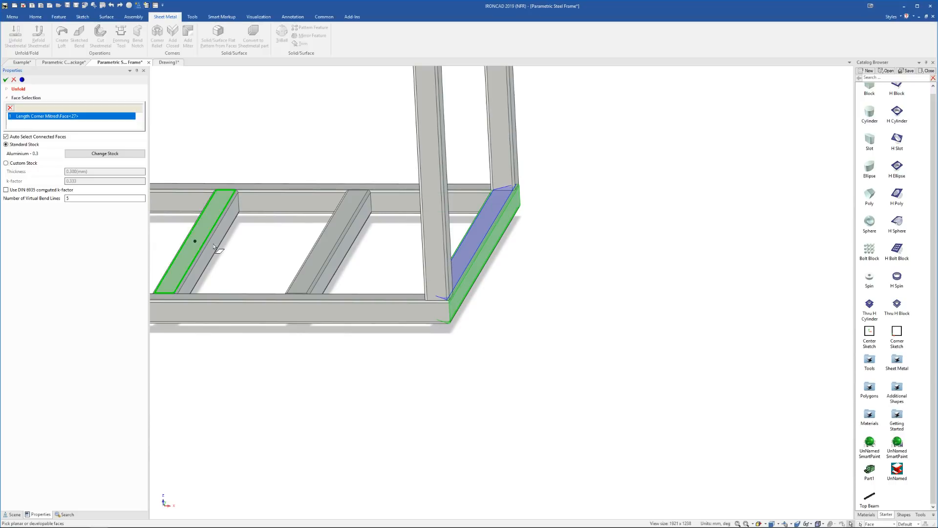
click(21, 80)
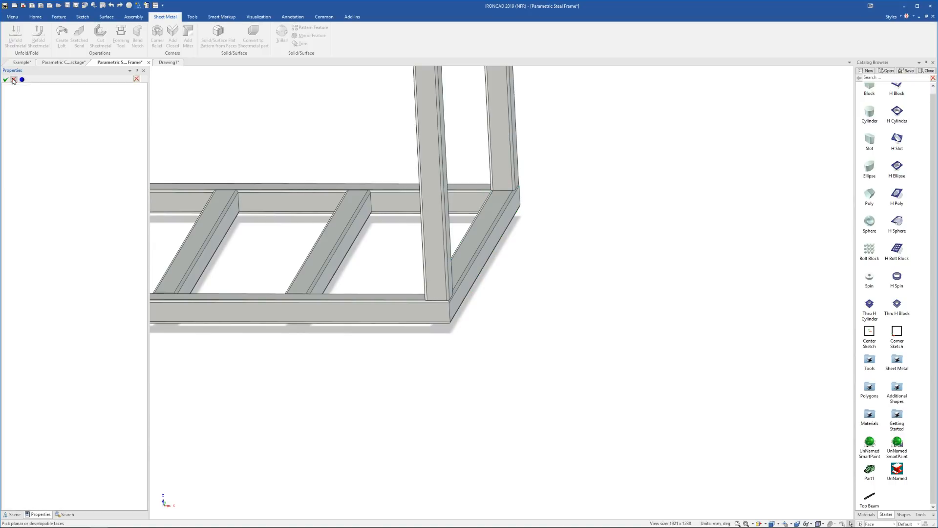
Step: Switch to Photos to view the tips overview image and return to the steel frame scene in IRONCAD
middle_drag(511, 234, 558, 266)
scroll(465, 287, down, 5)
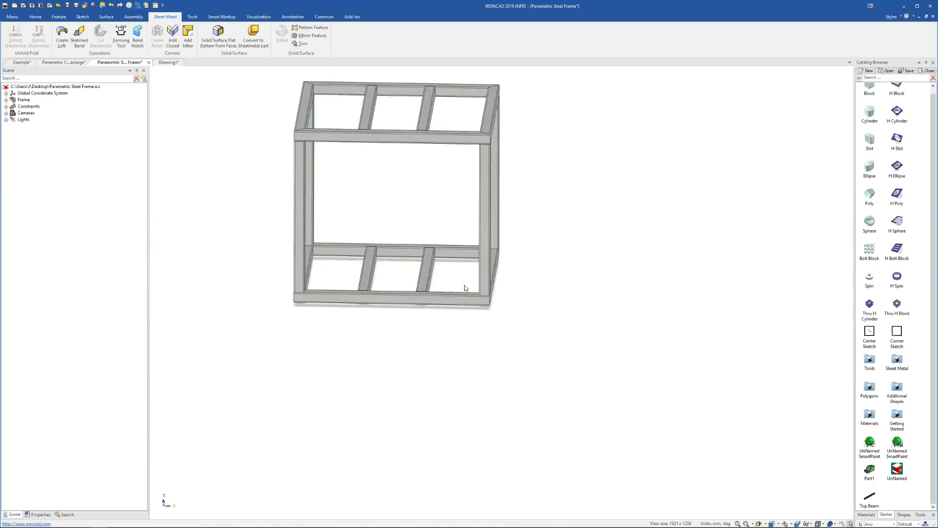
middle_drag(464, 289, 489, 297)
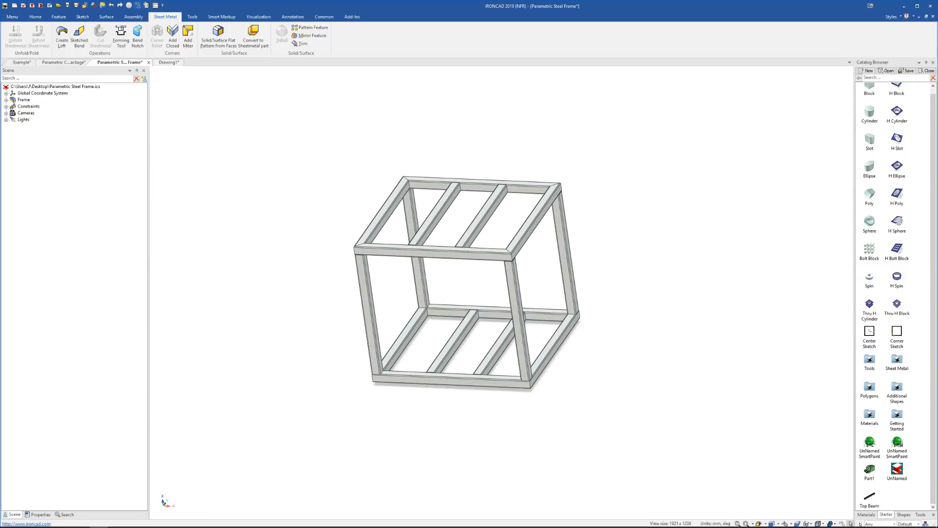
click(62, 520)
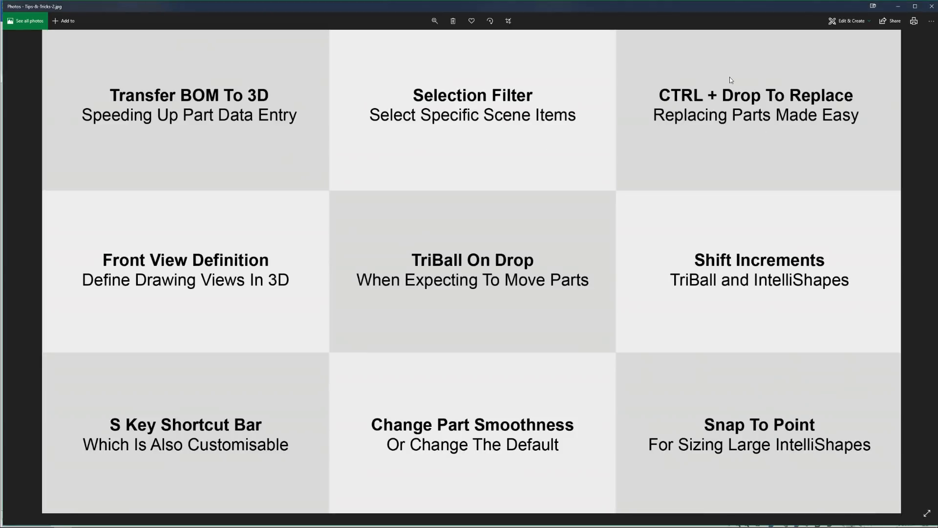
click(896, 8)
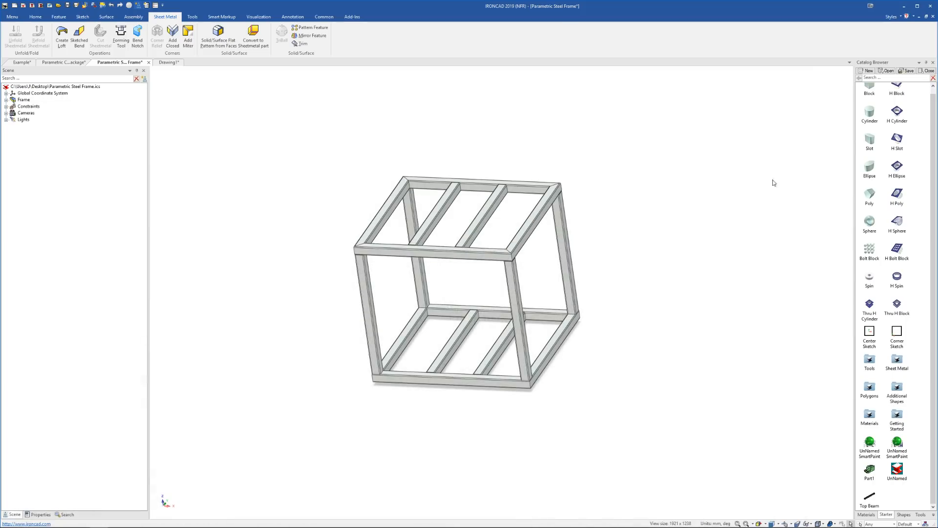
Step: Open a new empty scene and show the Tank catalog
middle_drag(477, 250, 491, 251)
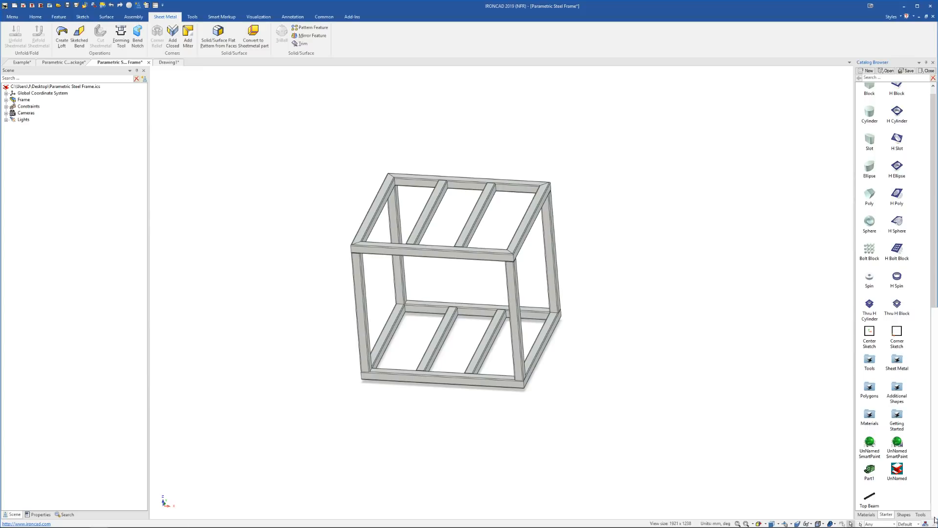
click(935, 489)
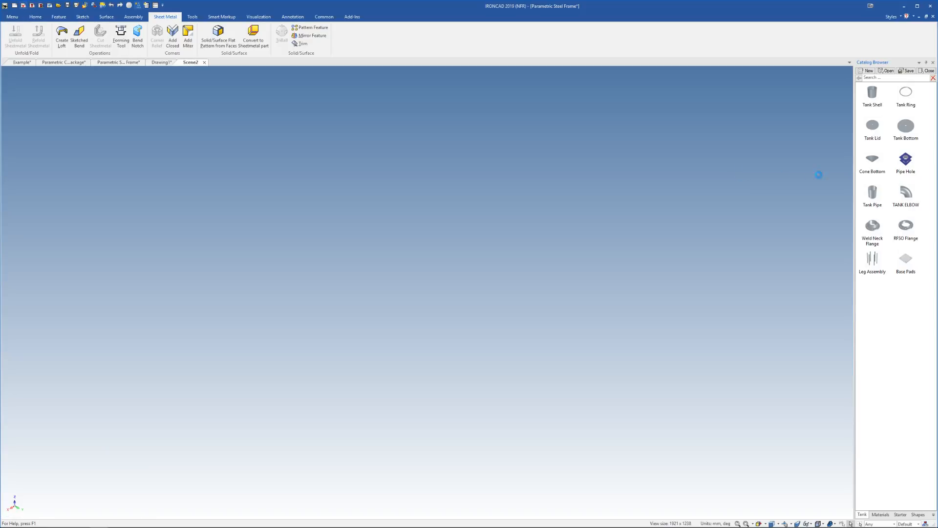
Step: Place the Leg Assembly from the Tank catalog in the scene and delete it
click(875, 261)
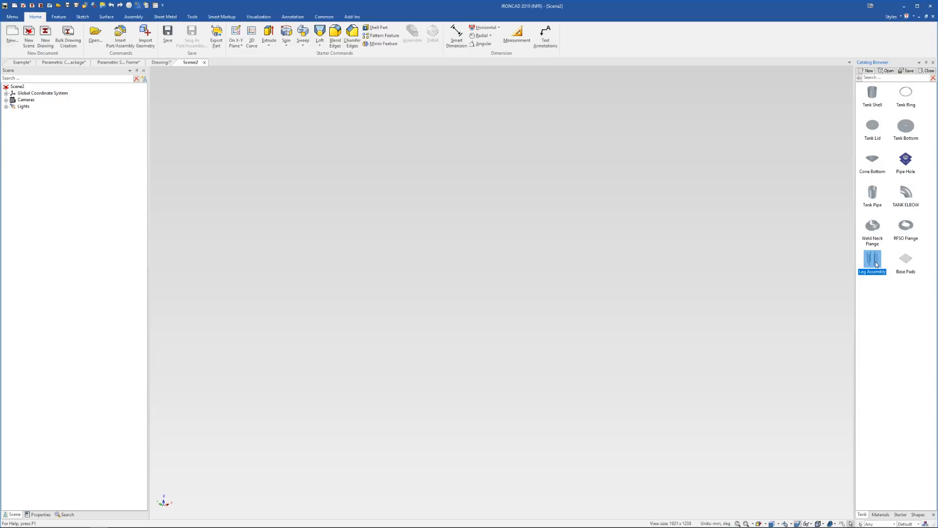
drag(846, 260, 553, 334)
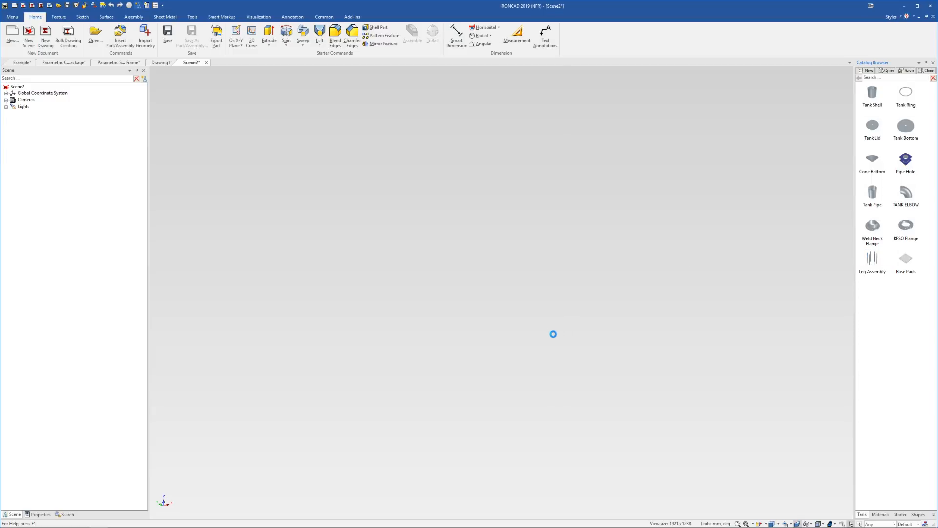
scroll(558, 321, down, 6)
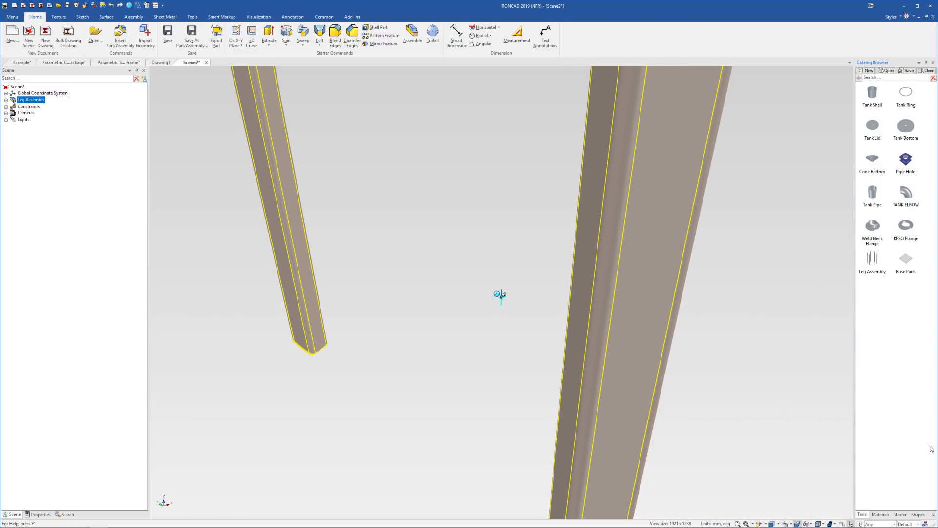
scroll(591, 383, down, 10)
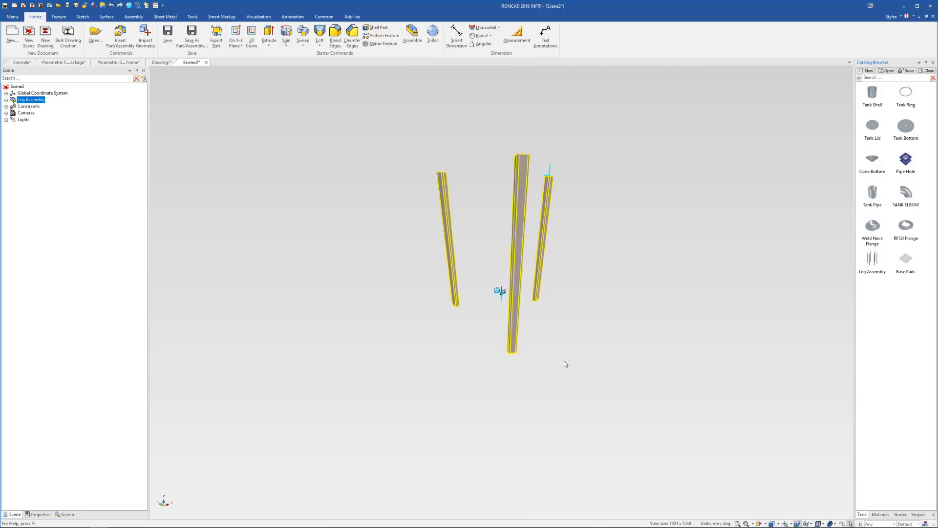
key(Delete)
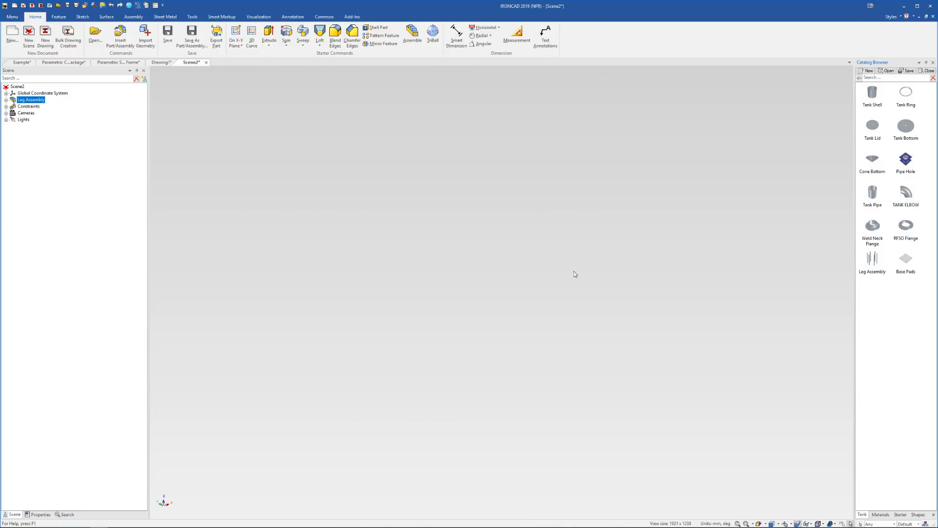
Step: Place the Tank Shell from the Tank catalog in the scene, select it and clear the selection
drag(873, 94, 518, 297)
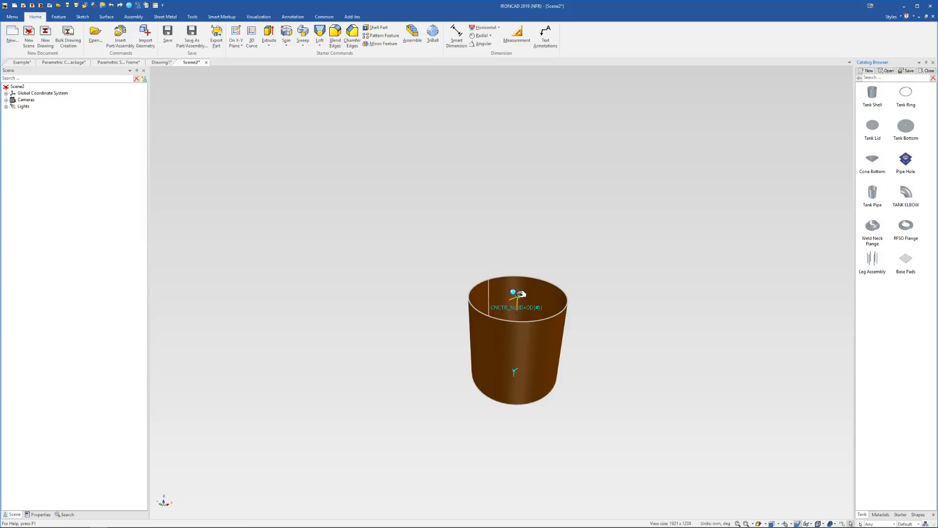
scroll(494, 310, up, 2)
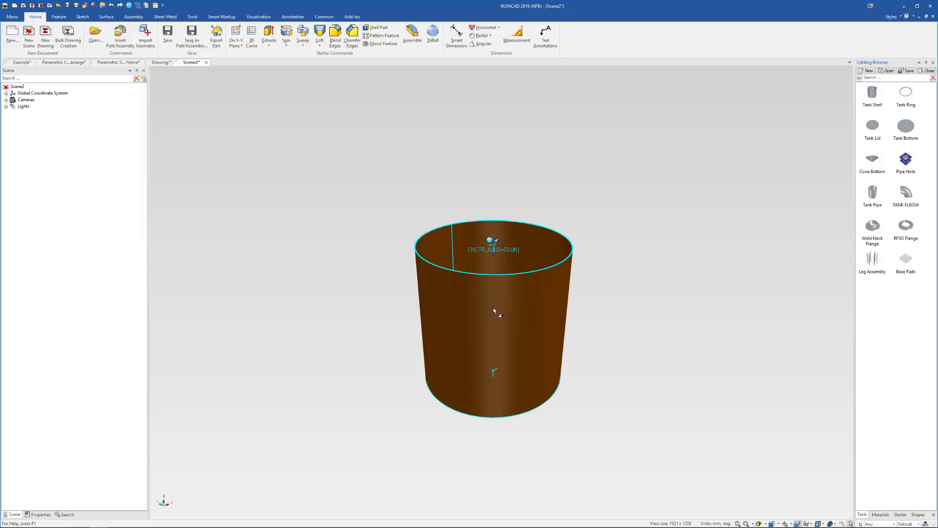
scroll(498, 303, up, 2)
middle_drag(511, 297, 501, 317)
scroll(507, 312, down, 2)
scroll(489, 310, up, 1)
key(Escape)
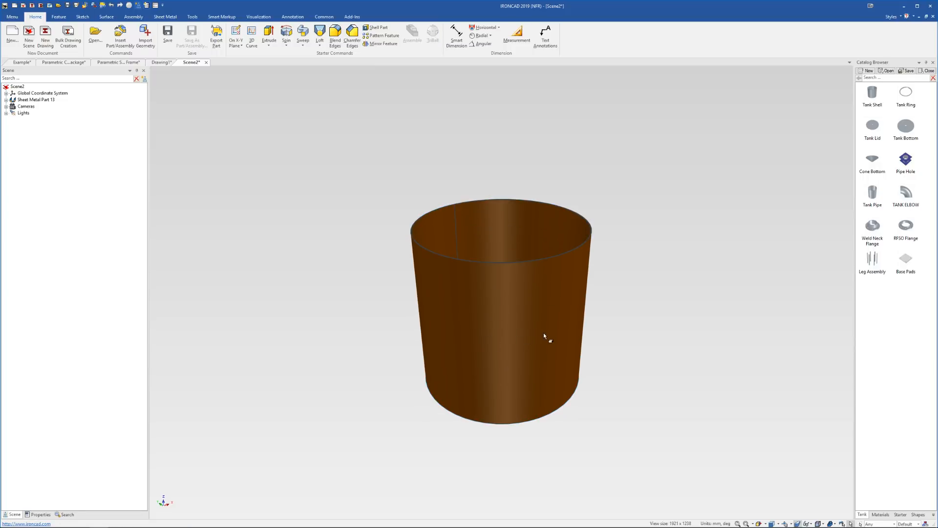
click(534, 320)
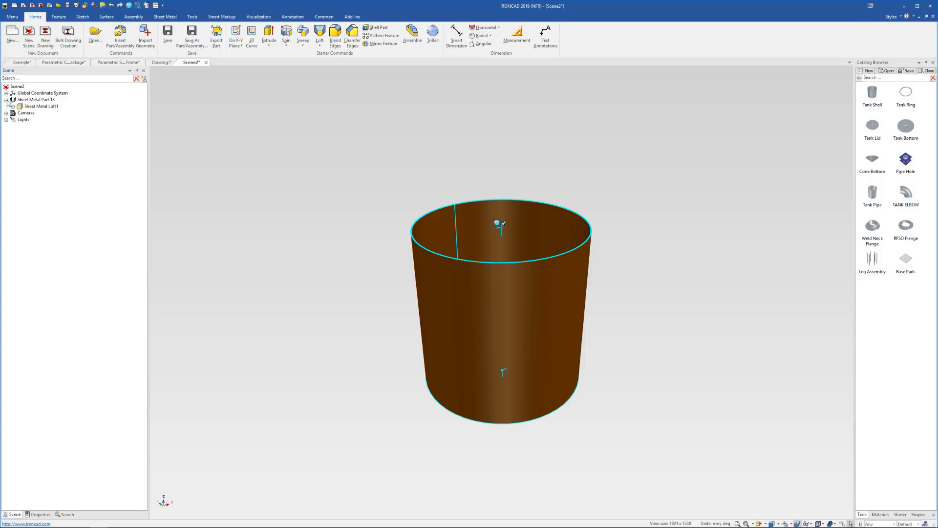
click(725, 181)
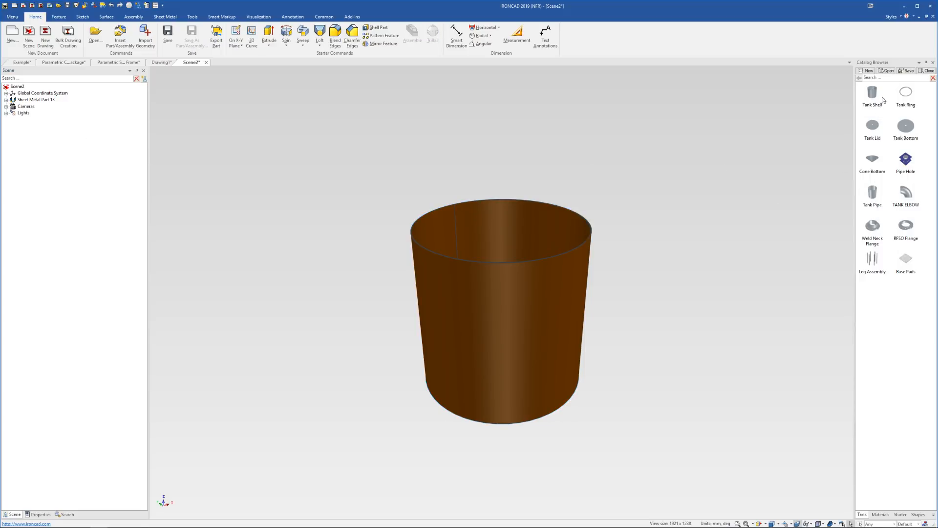
Step: Add the Tank Ring to the shell's upper rim and place the Tank Lid on top of the ring
drag(907, 97, 572, 252)
click(698, 263)
click(541, 309)
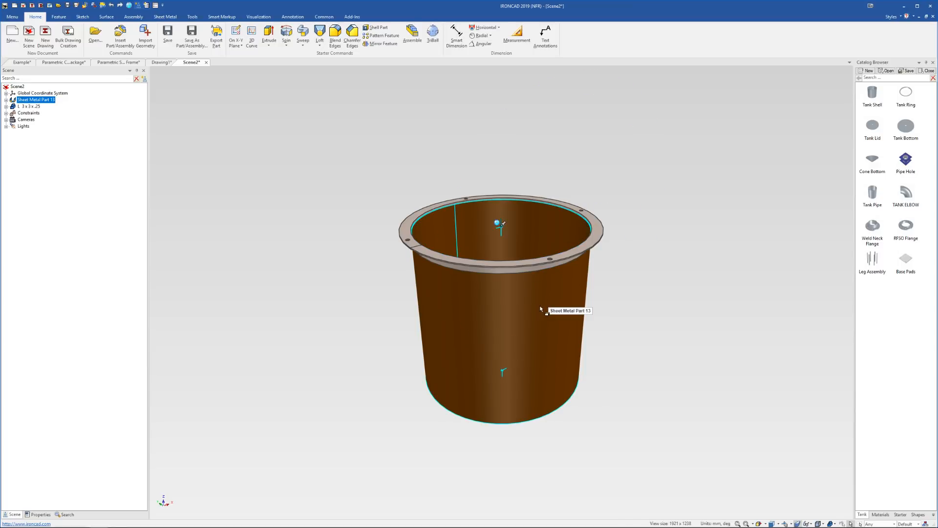
click(708, 245)
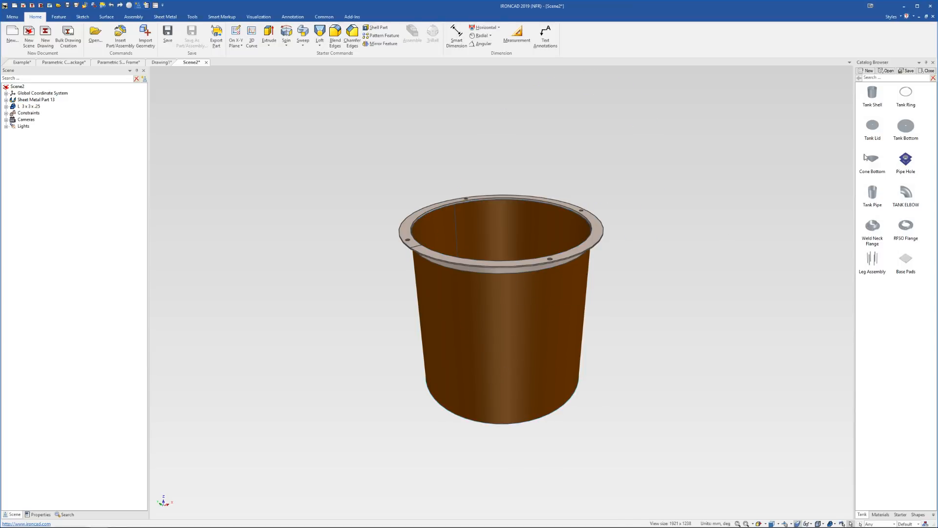
drag(871, 131, 584, 250)
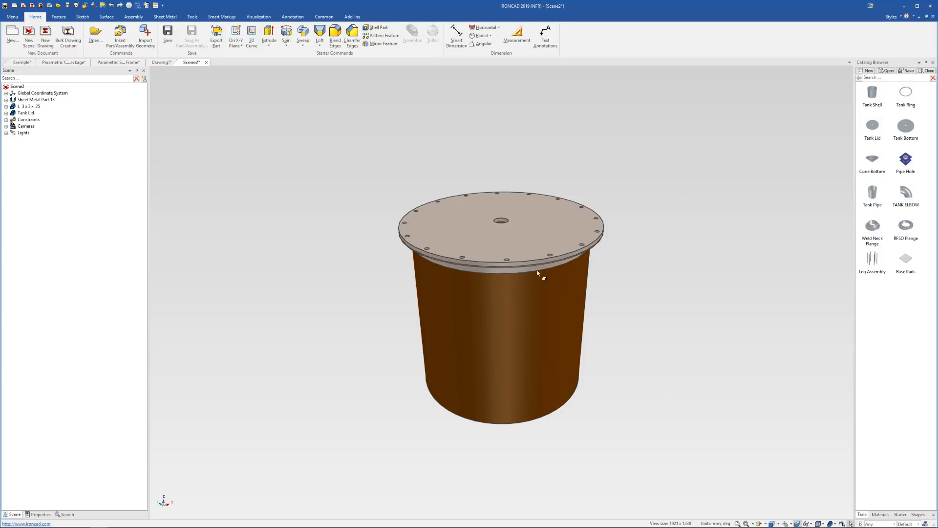
Step: Examine the bolt holes and outer edges of the tank lid and ring from below and above
middle_drag(537, 274, 537, 240)
scroll(529, 290, up, 5)
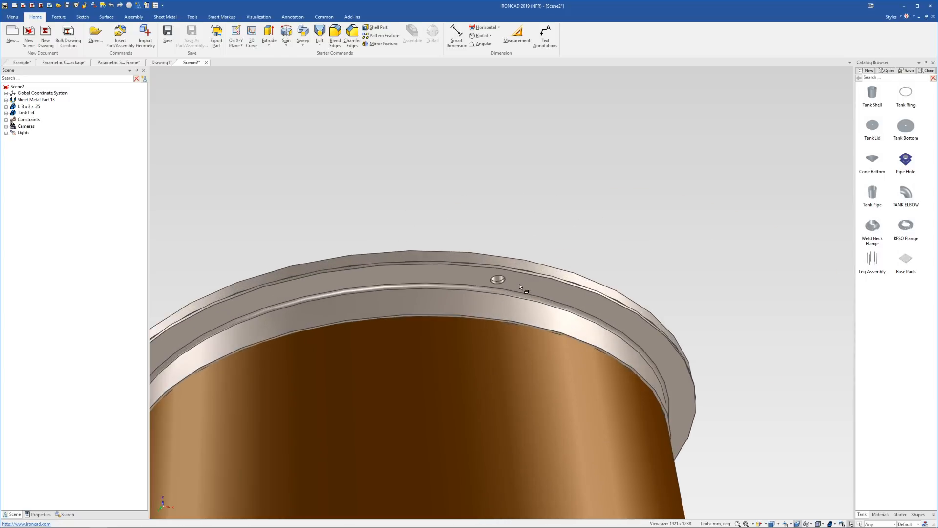
middle_drag(521, 287, 484, 425)
middle_drag(505, 316, 499, 288)
click(488, 192)
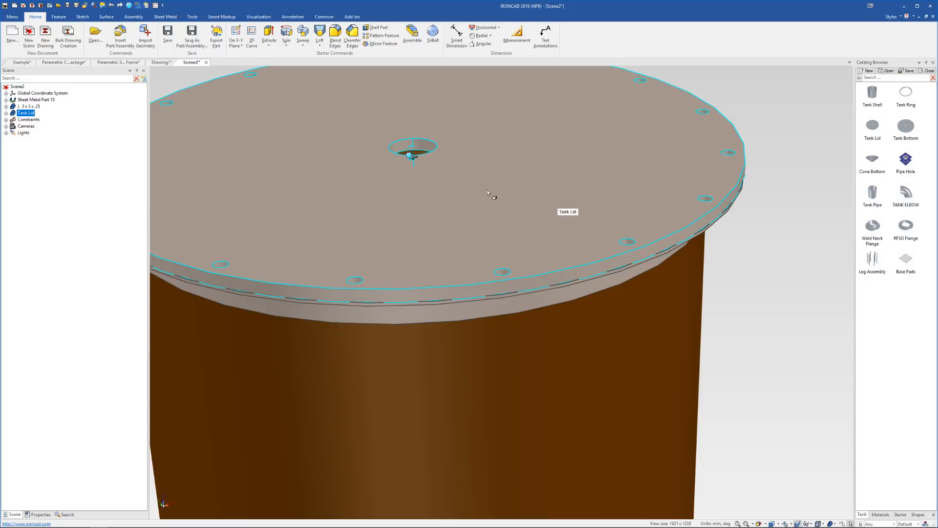
scroll(651, 195, down, 5)
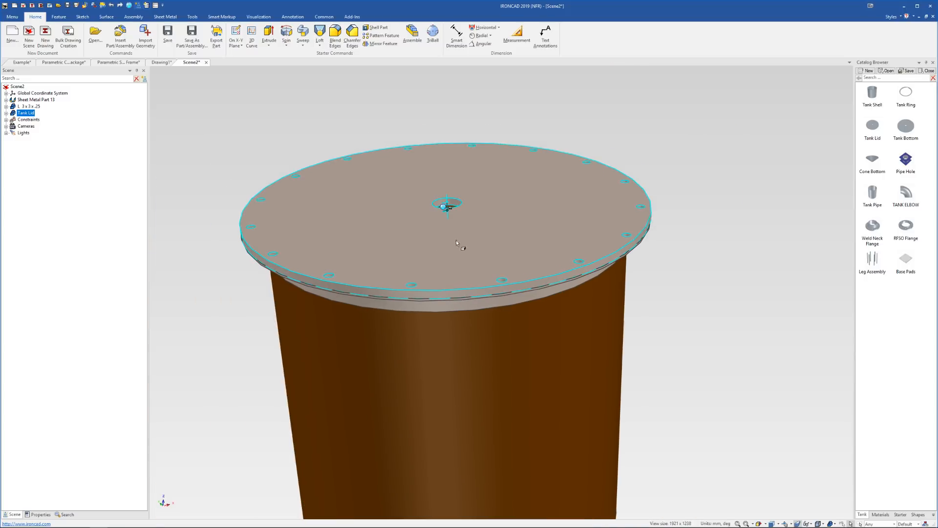
middle_drag(483, 277, 480, 168)
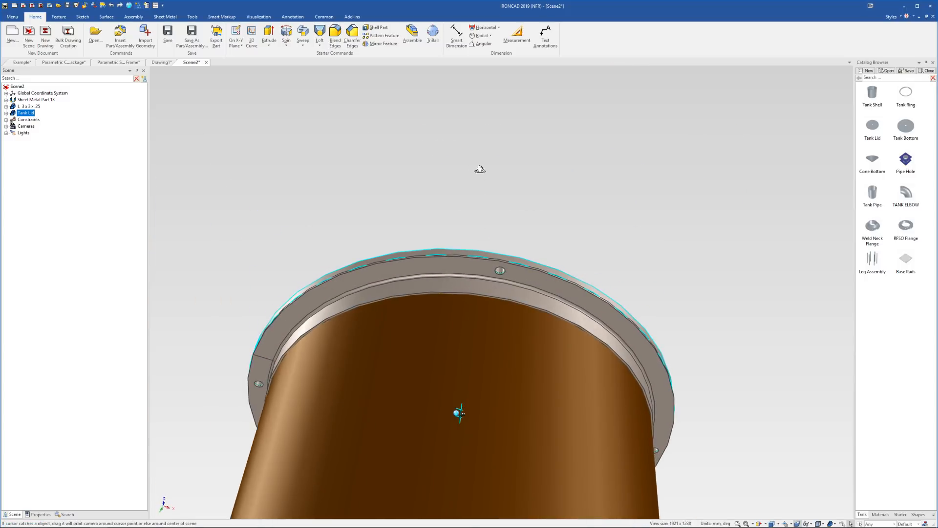
click(446, 282)
middle_drag(445, 282, 486, 308)
click(533, 318)
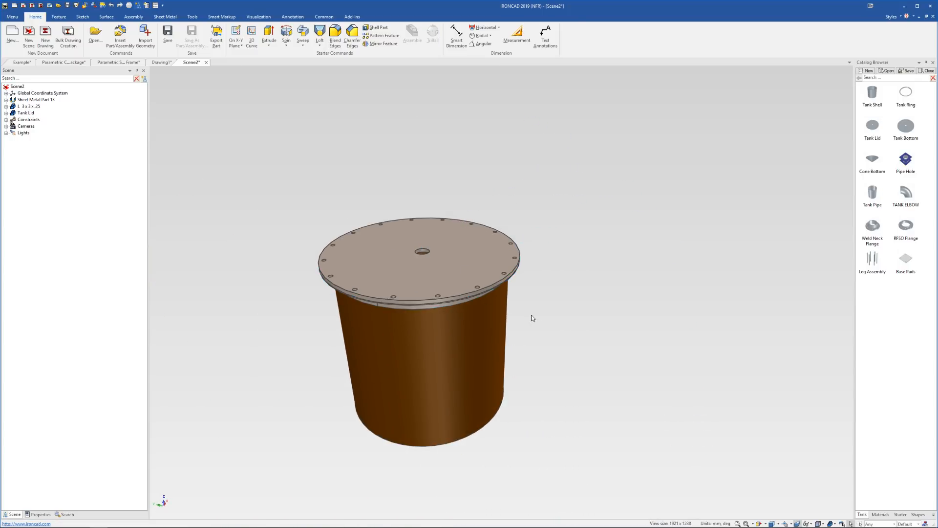
Step: Raise the surface smoothness of the tank ring into the red range in its part rendering properties
scroll(479, 288, up, 10)
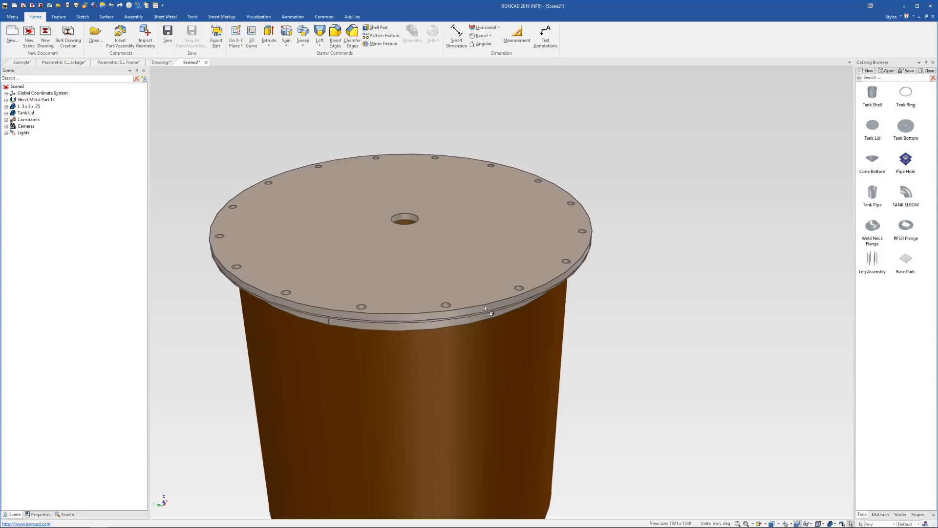
click(537, 309)
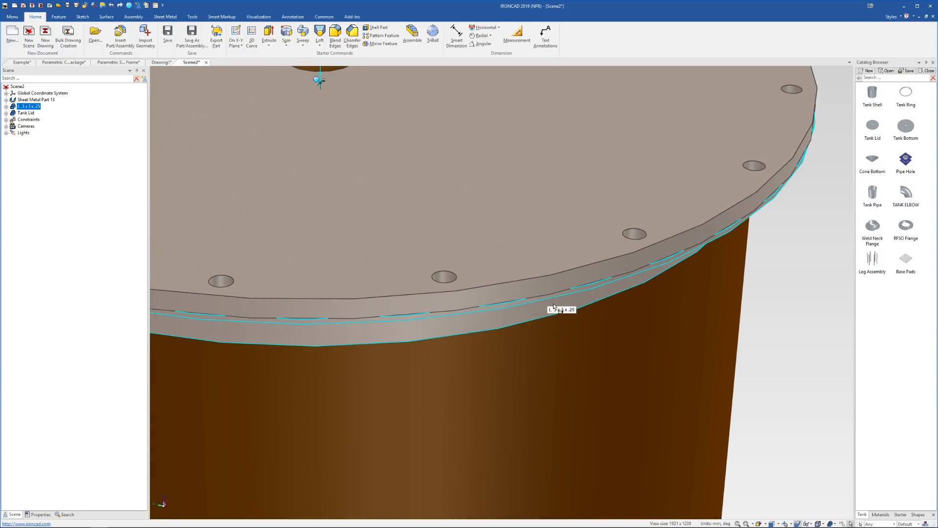
right_click(537, 304)
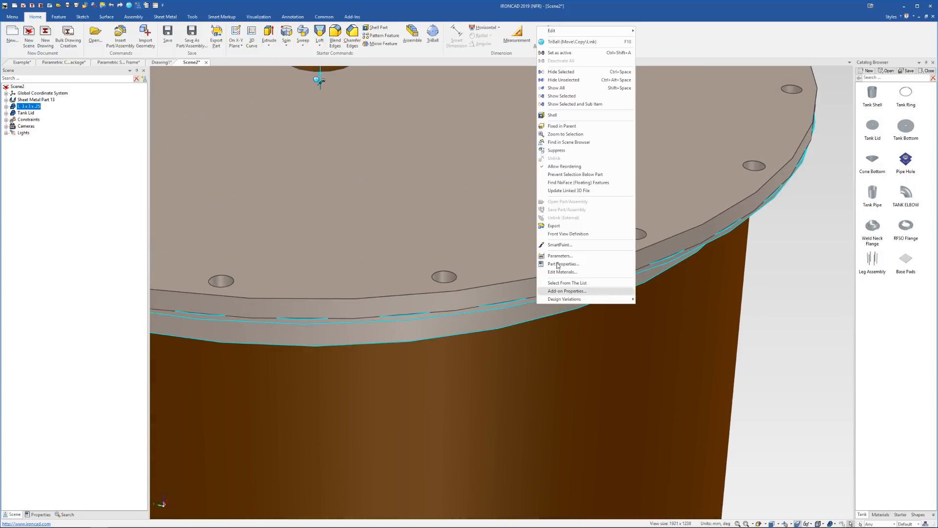
click(583, 263)
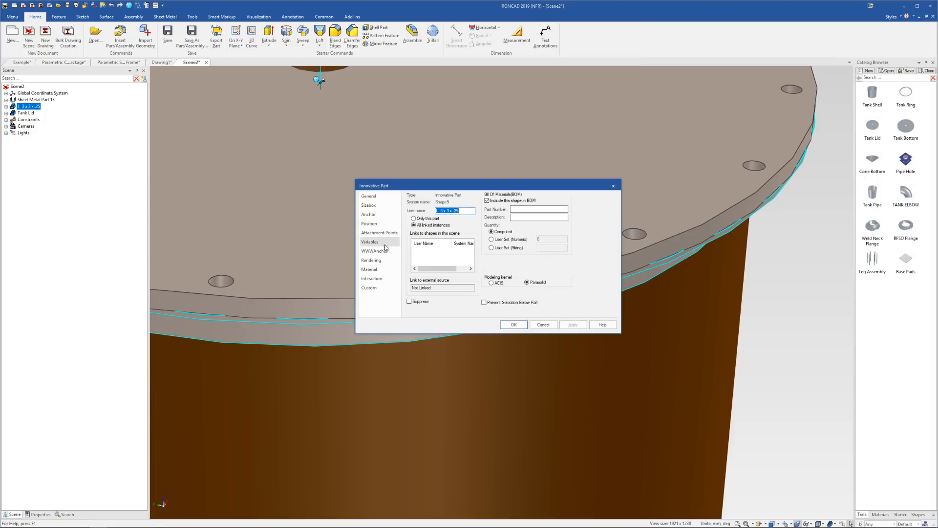
click(371, 260)
click(517, 222)
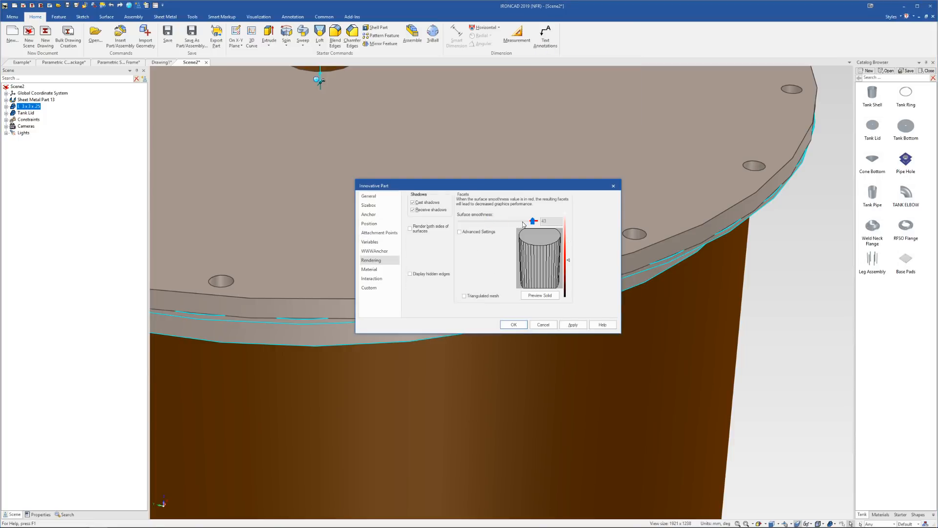
click(525, 221)
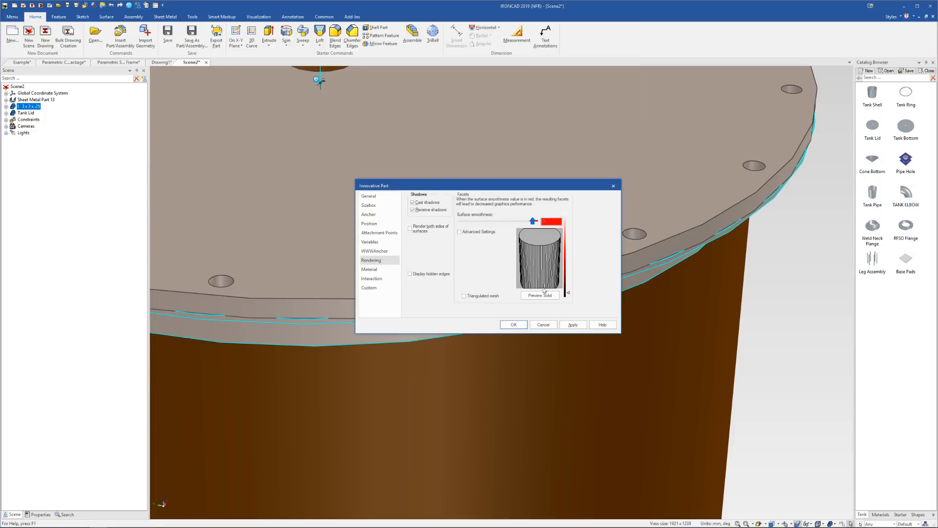
click(503, 325)
Step: Raise the surface smoothness of the tank lid into the red range in its part rendering properties
click(600, 233)
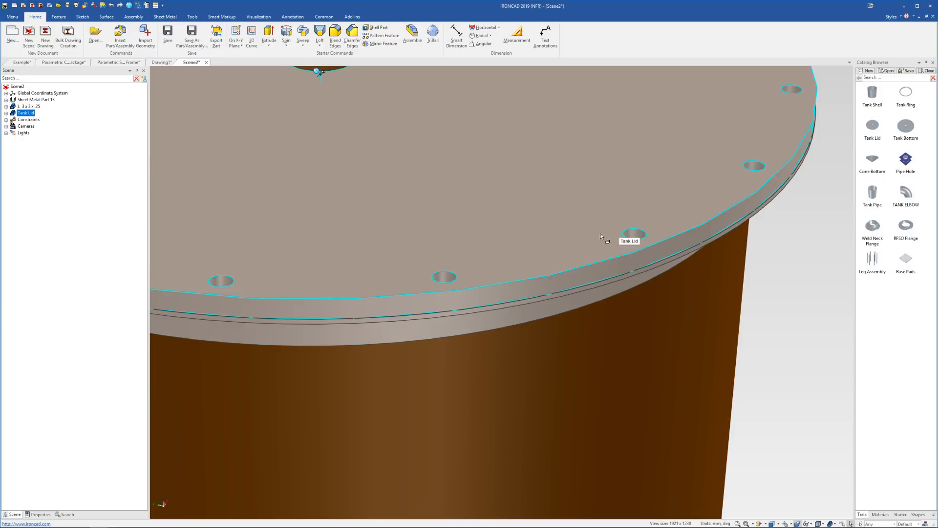
right_click(600, 233)
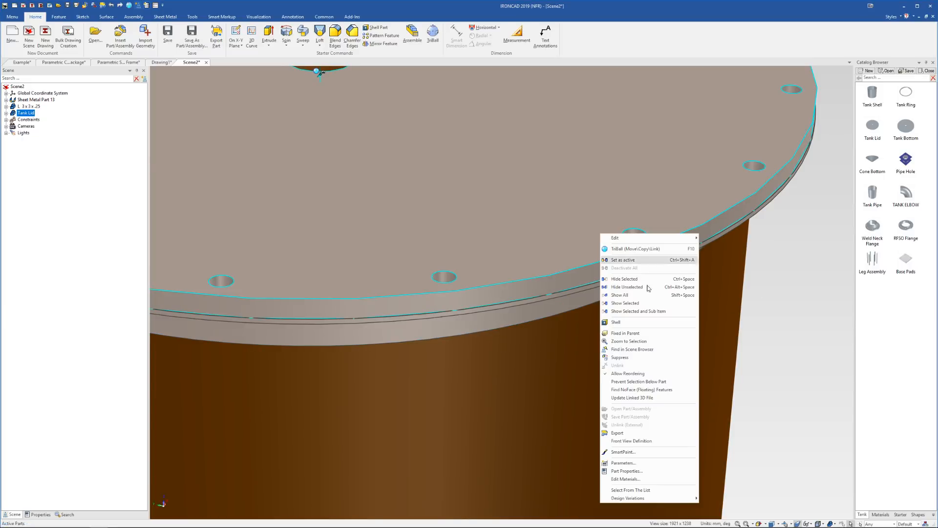
click(628, 471)
click(371, 251)
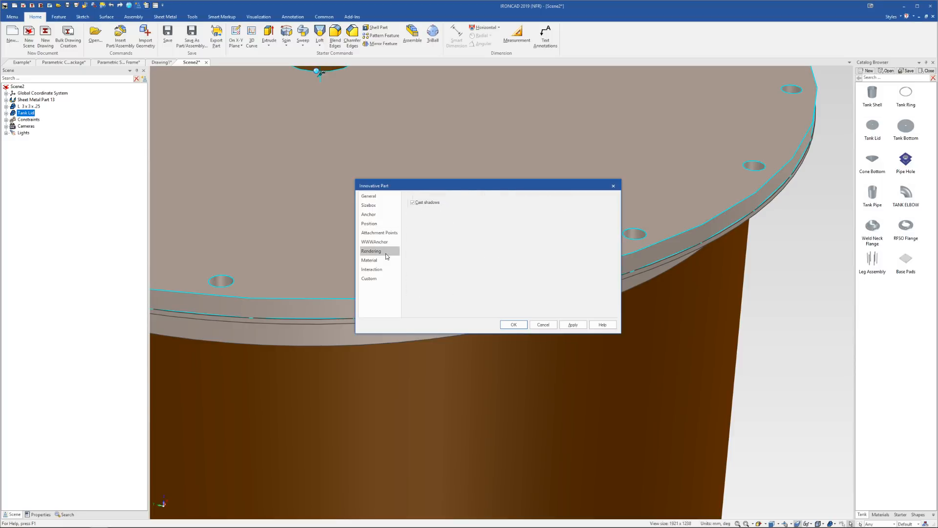
click(528, 224)
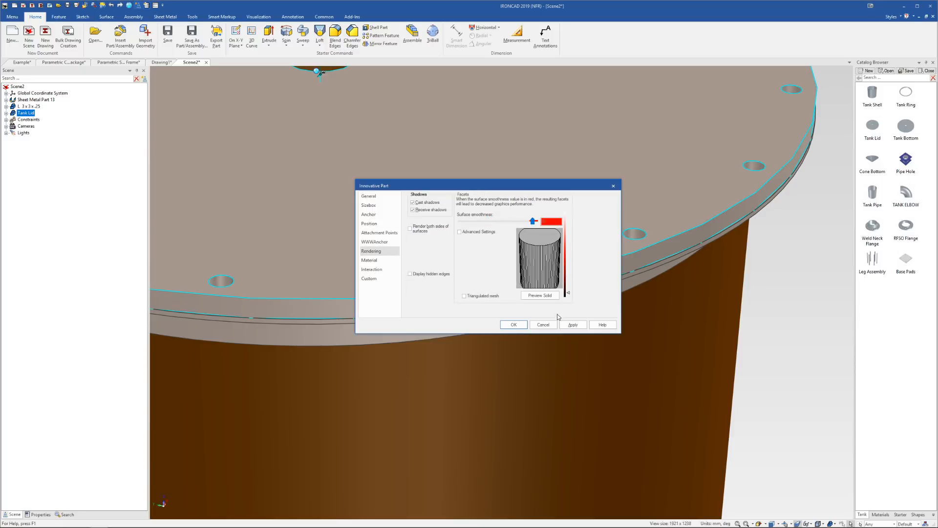
click(514, 324)
Step: Add the Cone Bottom from the Tank catalog to the lower rim of the tank shell
middle_drag(597, 320, 584, 283)
scroll(584, 282, down, 10)
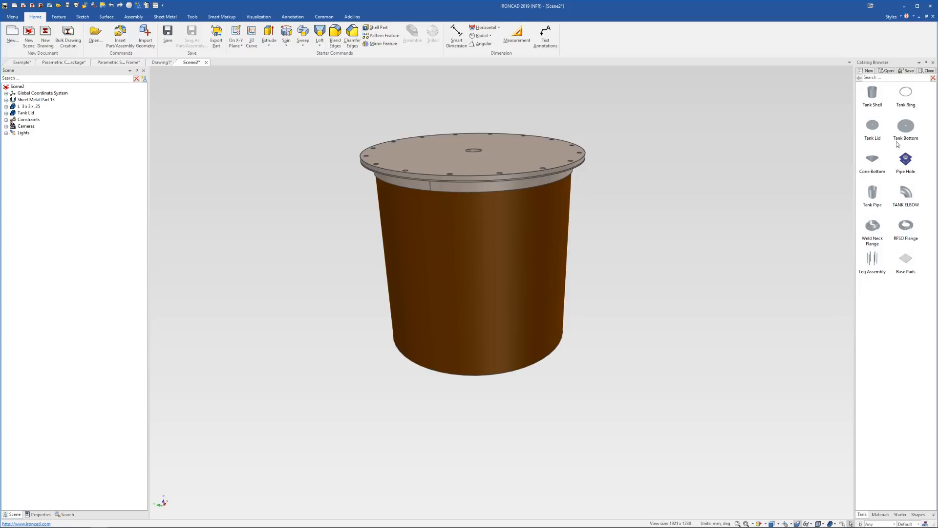
drag(874, 161, 533, 359)
middle_drag(534, 359, 500, 243)
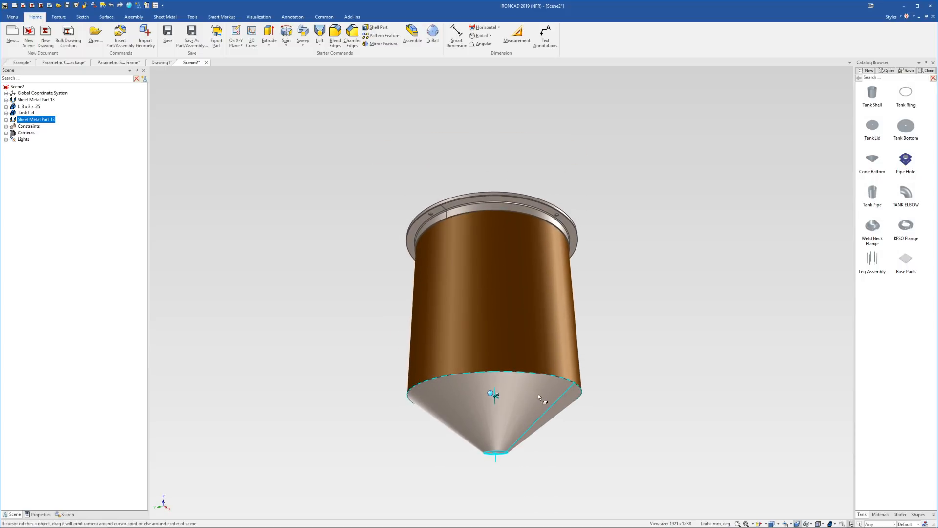
click(558, 426)
Step: Attach the Leg Assembly from the Tank catalog to the lower part of the tank
middle_drag(521, 409, 525, 438)
drag(872, 259, 550, 362)
middle_drag(550, 362, 544, 387)
scroll(506, 385, down, 5)
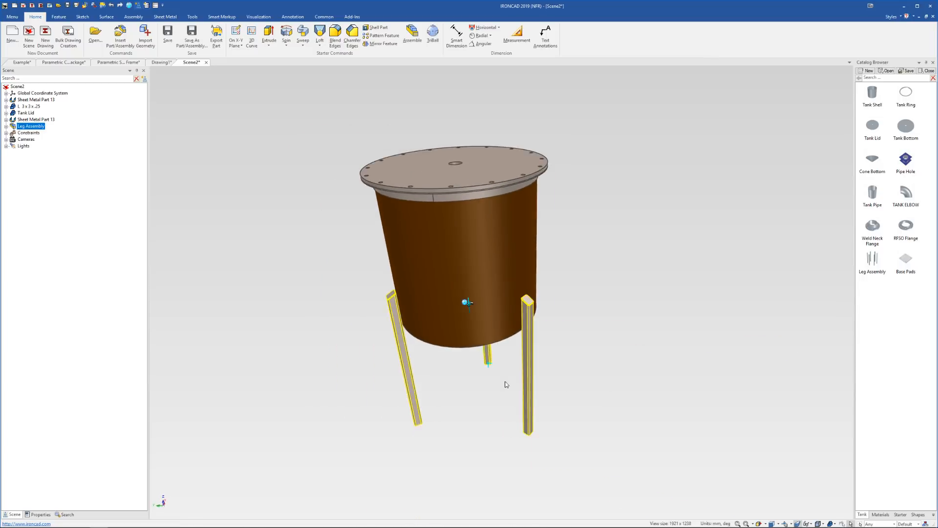
Step: Set the LEGQTY parameter of the leg assembly to 5 and clear the selection
scroll(475, 324, up, 3)
middle_drag(530, 316, 553, 317)
right_click(552, 315)
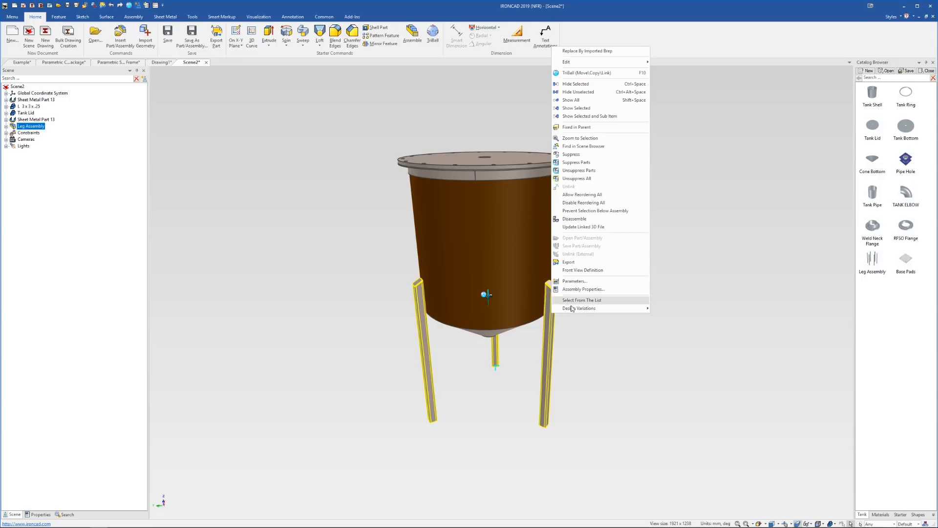
mouse_move(578, 309)
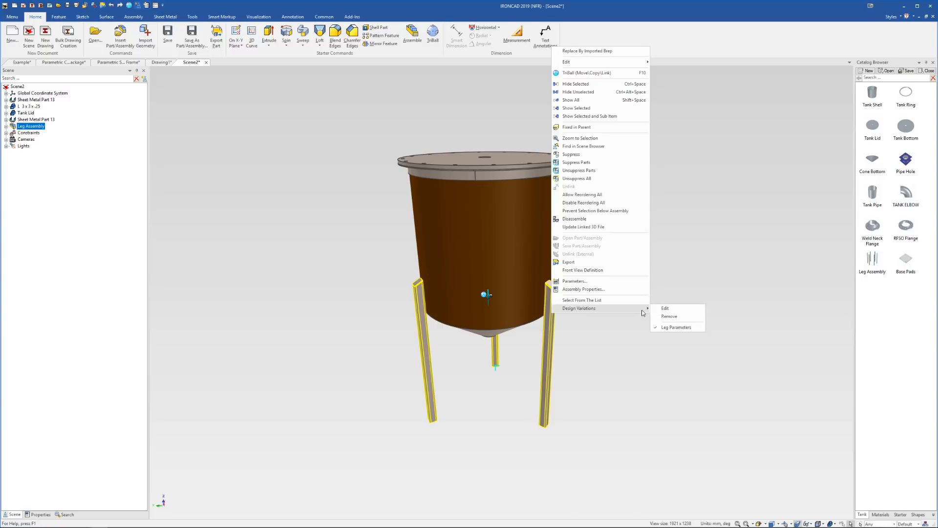
click(613, 281)
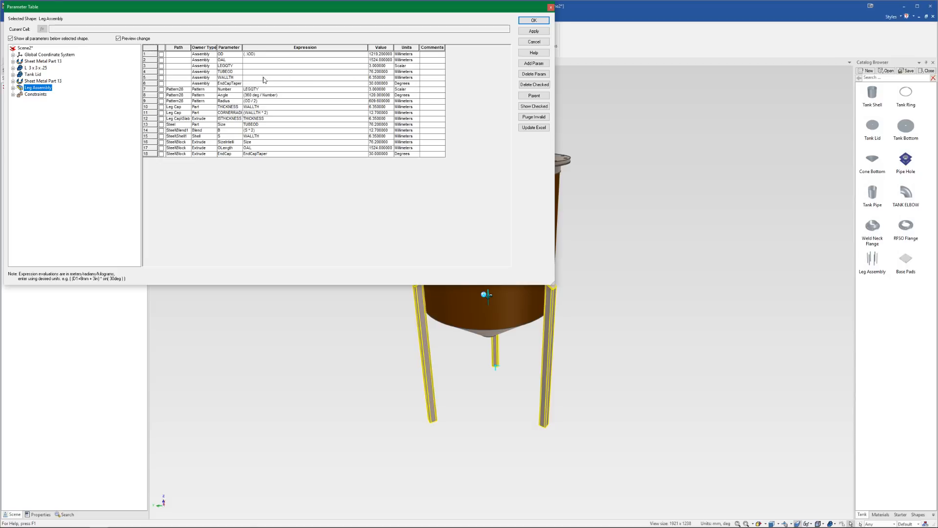
click(373, 65)
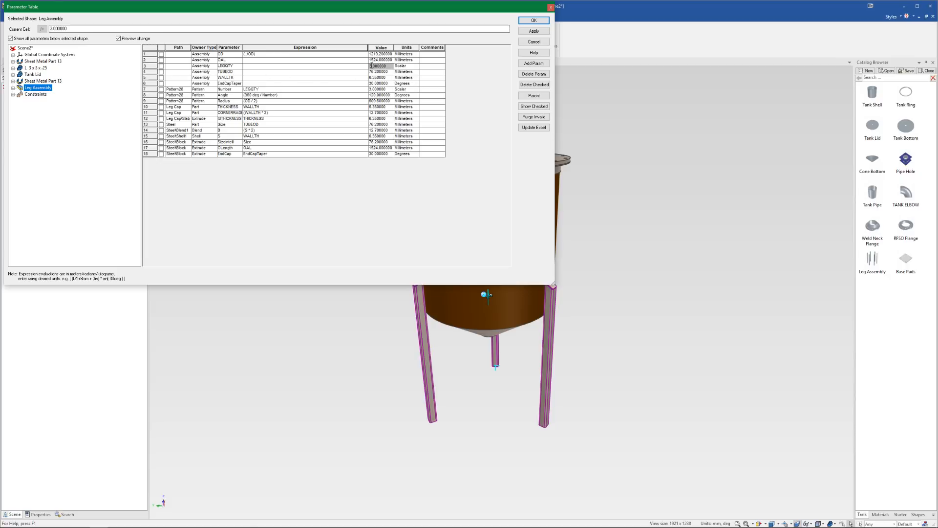
text(5)
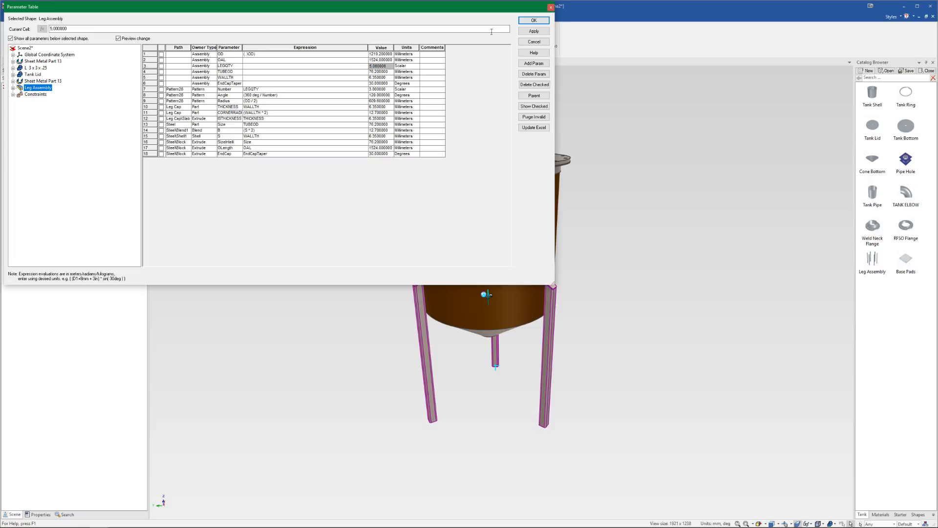
click(534, 31)
click(535, 21)
click(654, 152)
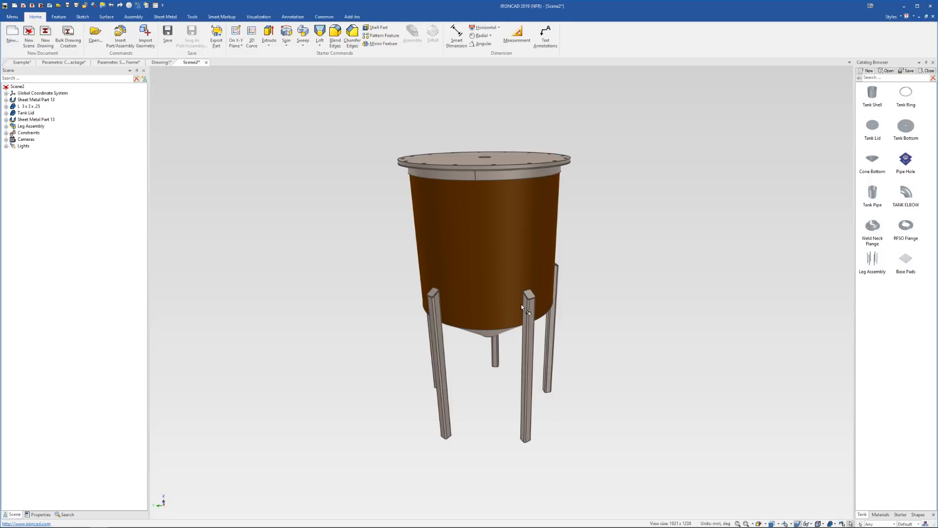
Step: Add the Base Pads from the Tank catalog to the lower end of a front leg and clear the selection
scroll(521, 304, up, 3)
scroll(495, 438, down, 2)
scroll(495, 437, up, 1)
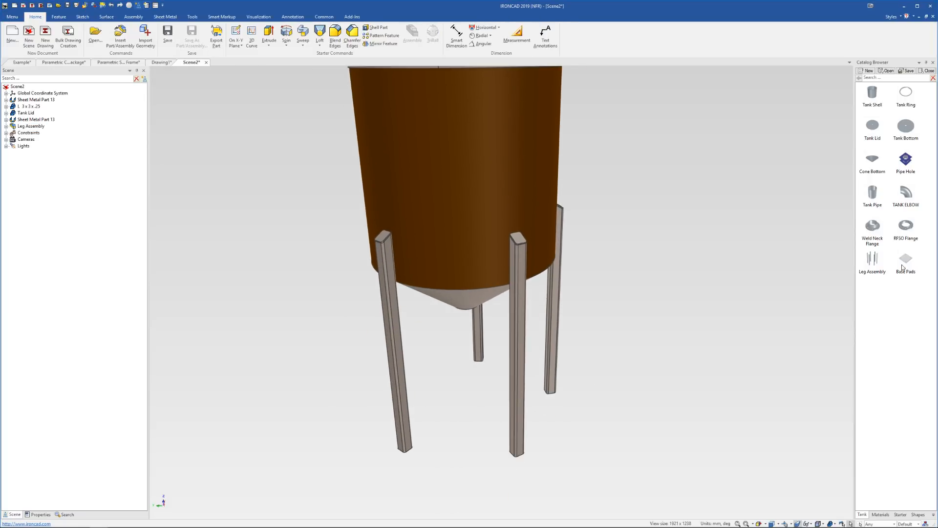
drag(906, 264, 523, 457)
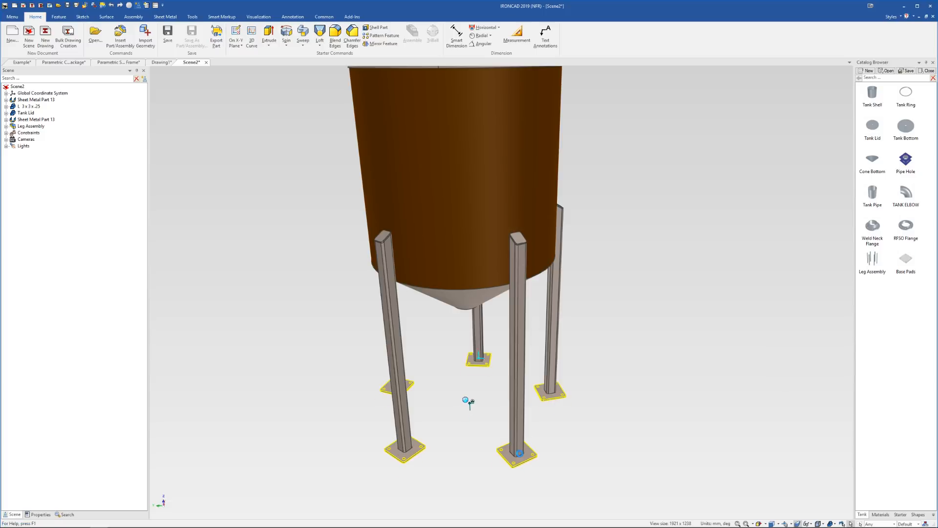
click(524, 289)
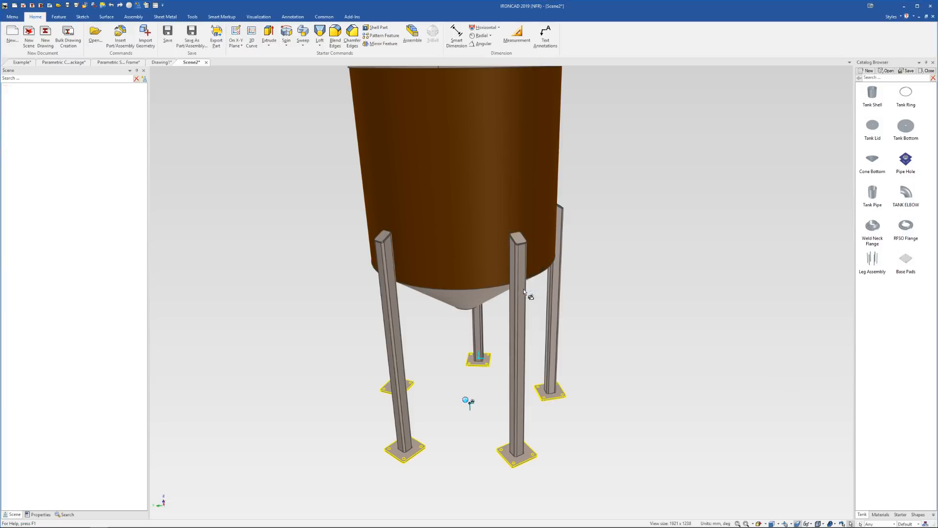
click(489, 404)
Step: Examine the selection levels of the base pads: the whole assembly, the circular pattern and the single pad under a front leg
scroll(489, 404, up, 2)
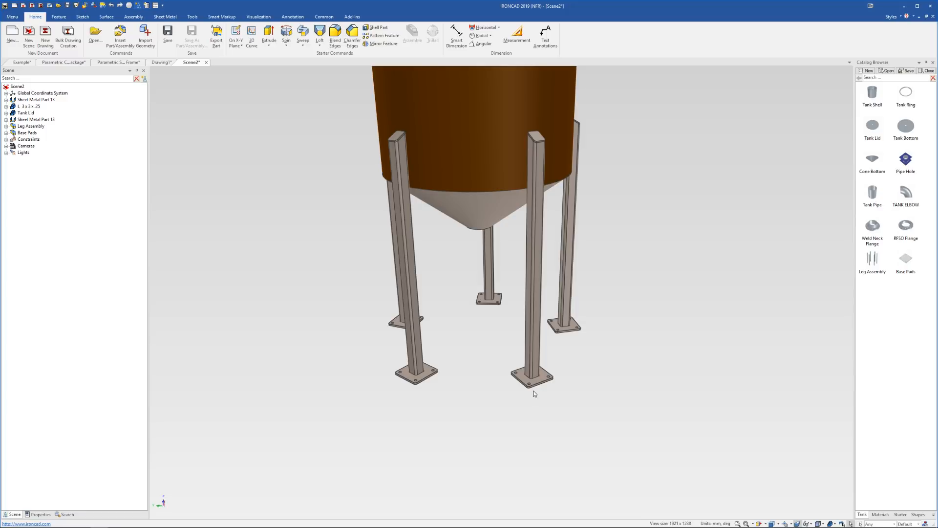
scroll(534, 394, up, 6)
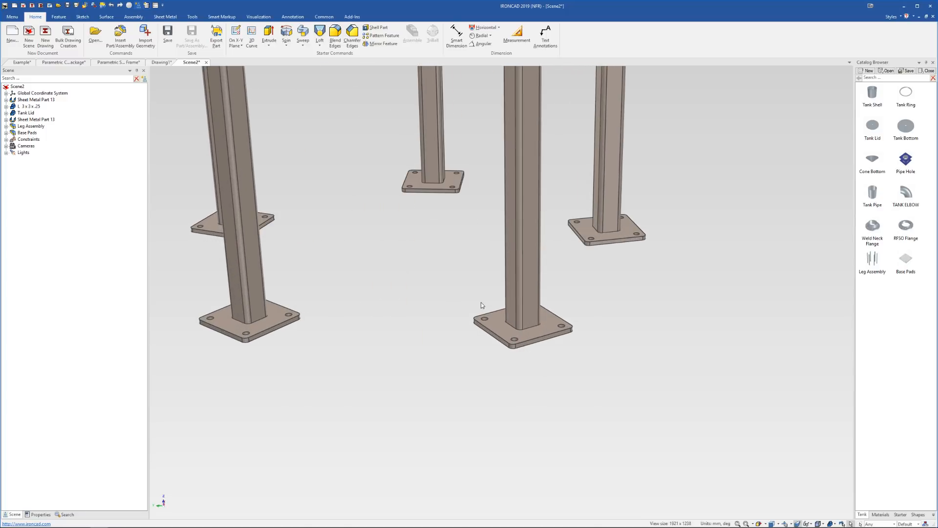
middle_drag(494, 278, 525, 339)
click(543, 349)
click(543, 349)
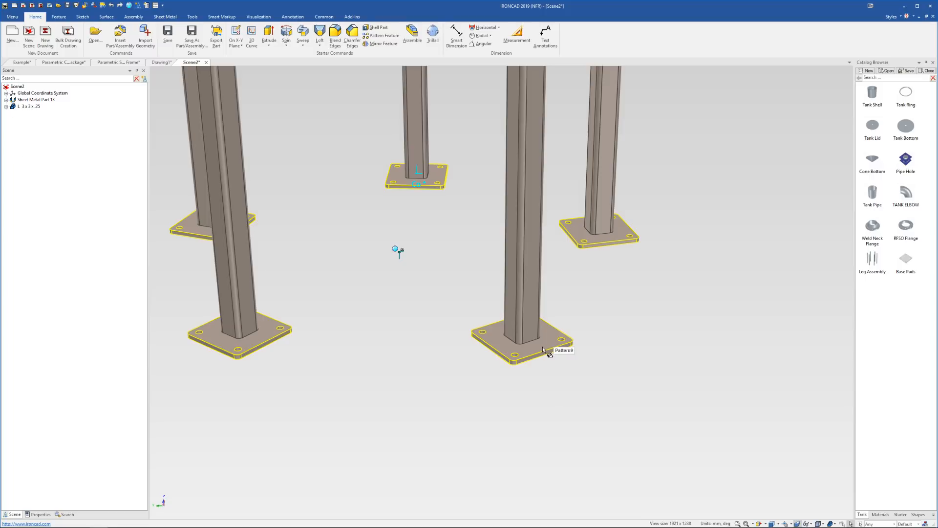
click(542, 348)
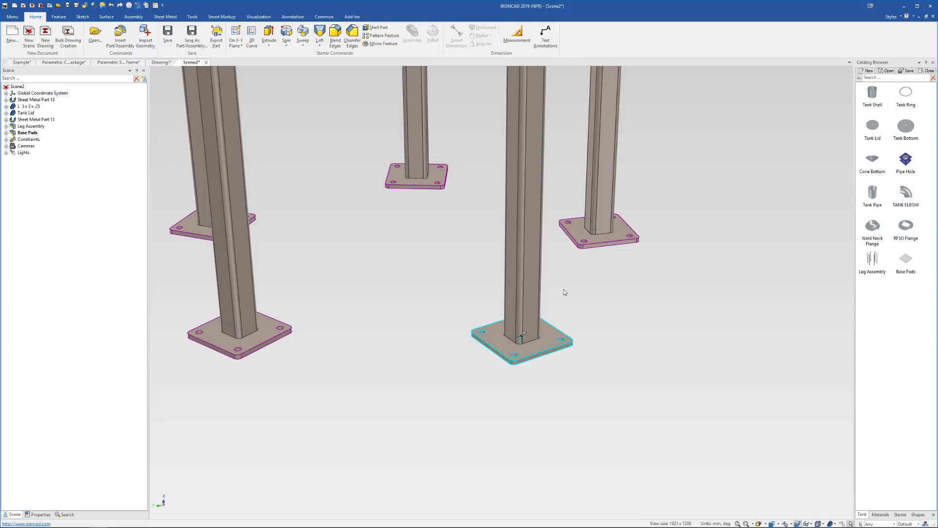
click(615, 337)
click(560, 344)
click(553, 343)
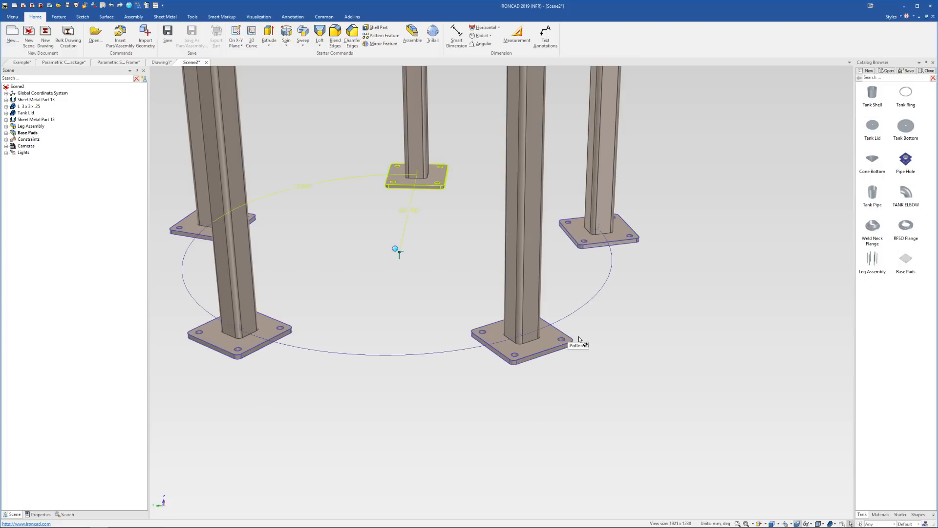
click(550, 342)
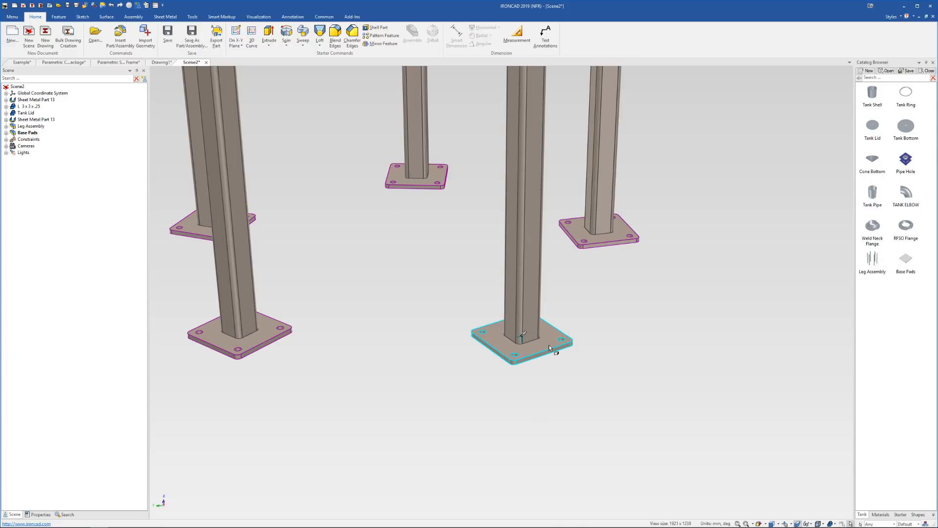
Step: Inspect the pads and legs from several views, reselecting the Base Pads assembly and the single pad under the same front leg
scroll(545, 346, down, 2)
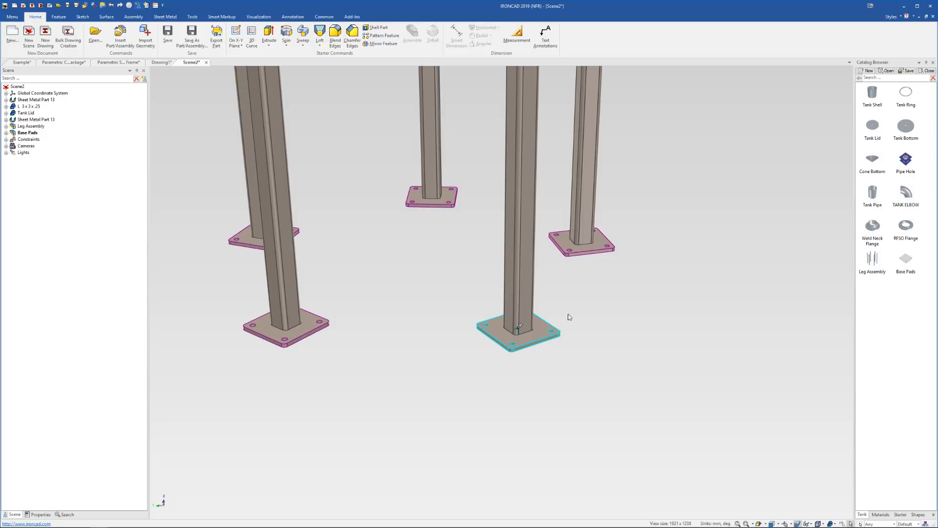
scroll(570, 316, up, 2)
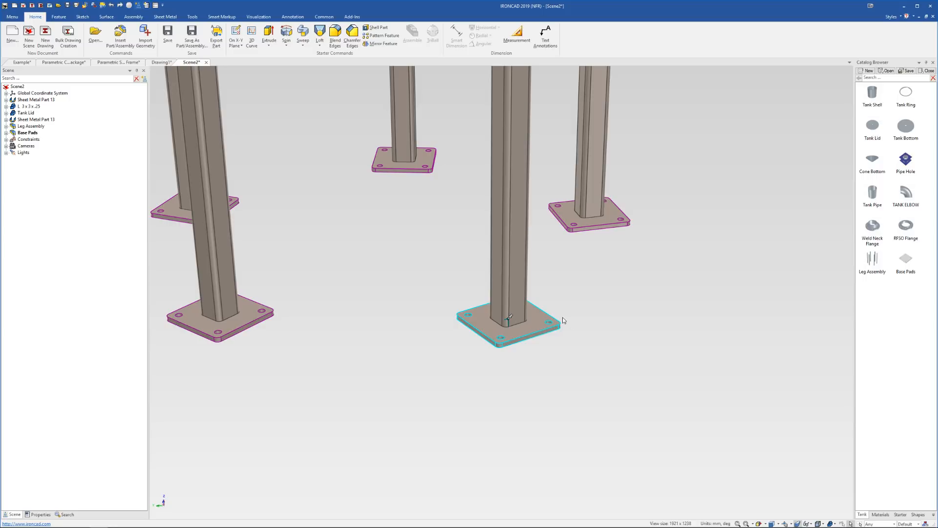
middle_drag(562, 322, 519, 318)
scroll(525, 318, down, 3)
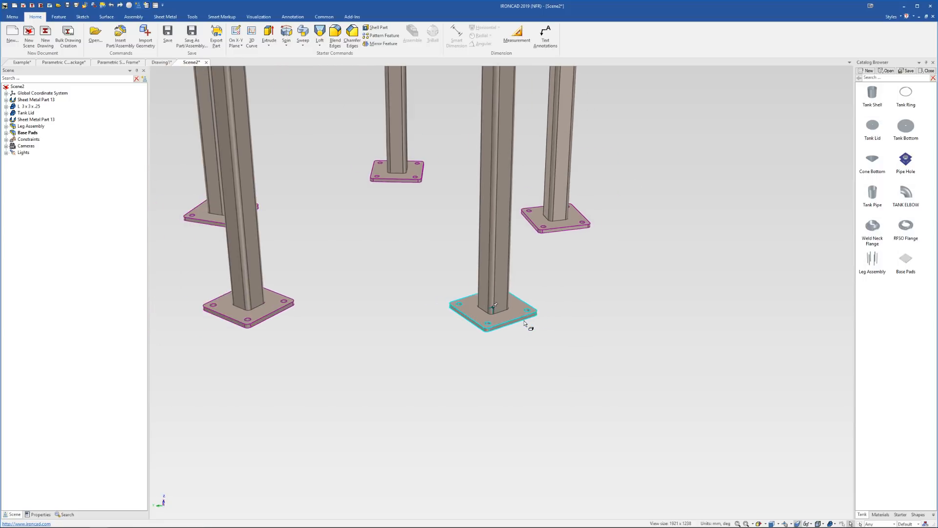
scroll(524, 323, down, 2)
click(532, 323)
click(526, 308)
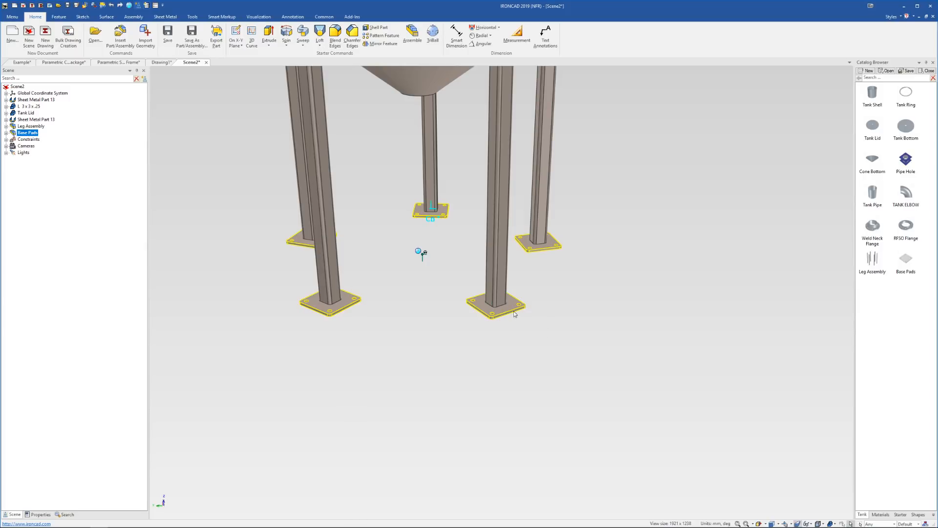
click(514, 313)
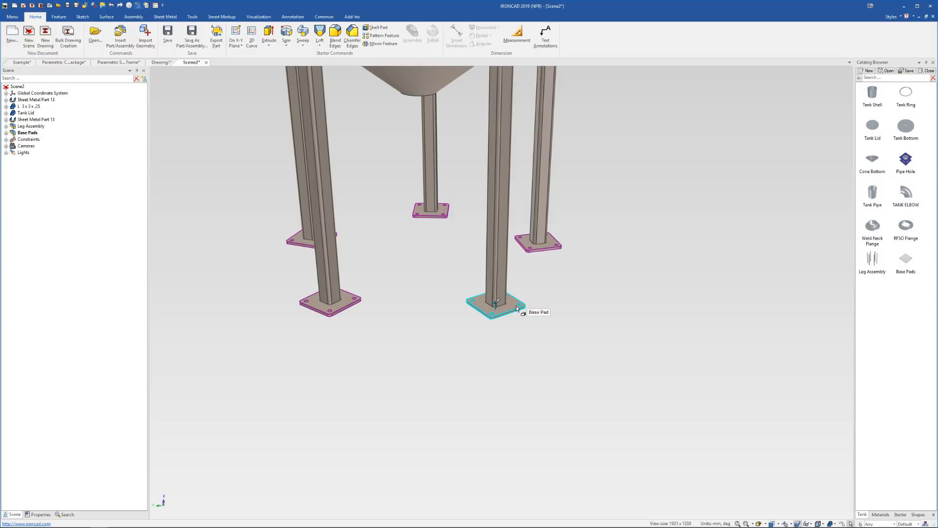
scroll(516, 306, down, 1)
drag(500, 292, 494, 288)
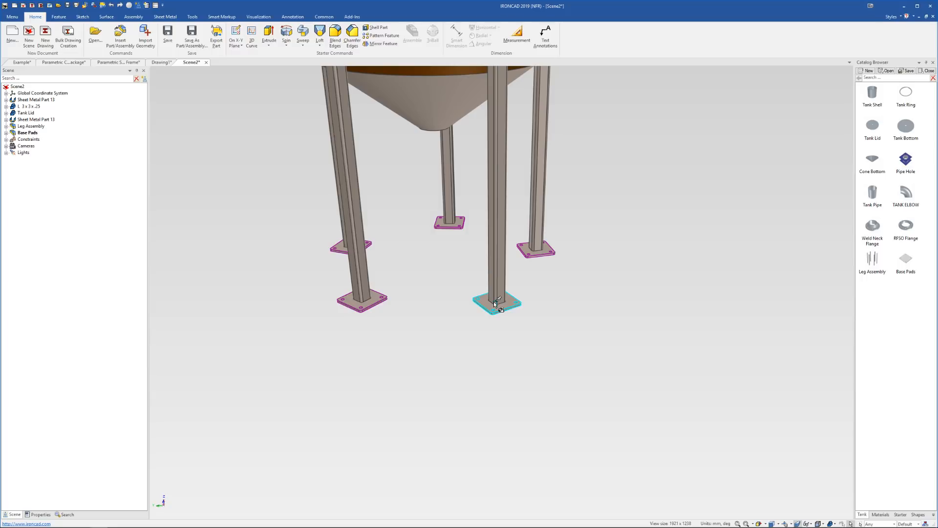
drag(494, 301, 511, 312)
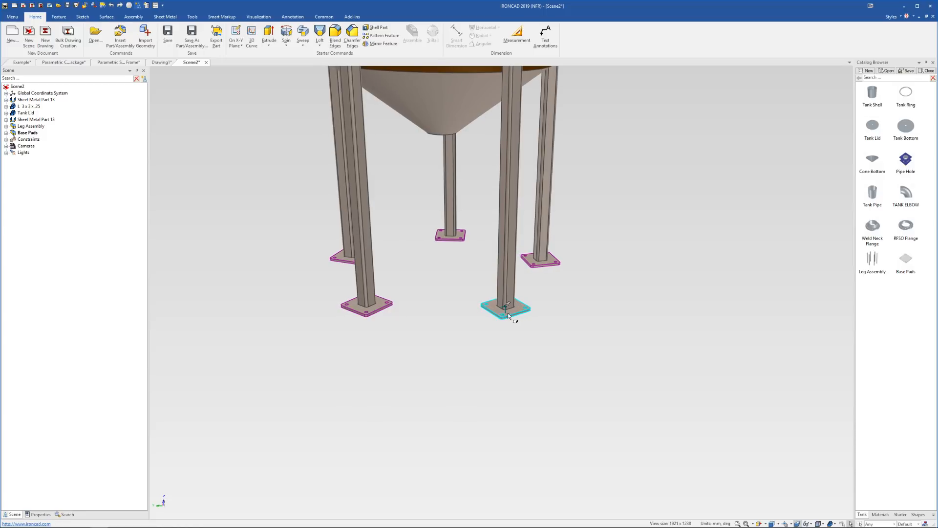
Step: Add the single base pad to the Tank catalog and place a standalone Base Pad in the empty space beside the legs
drag(898, 340, 898, 342)
click(679, 295)
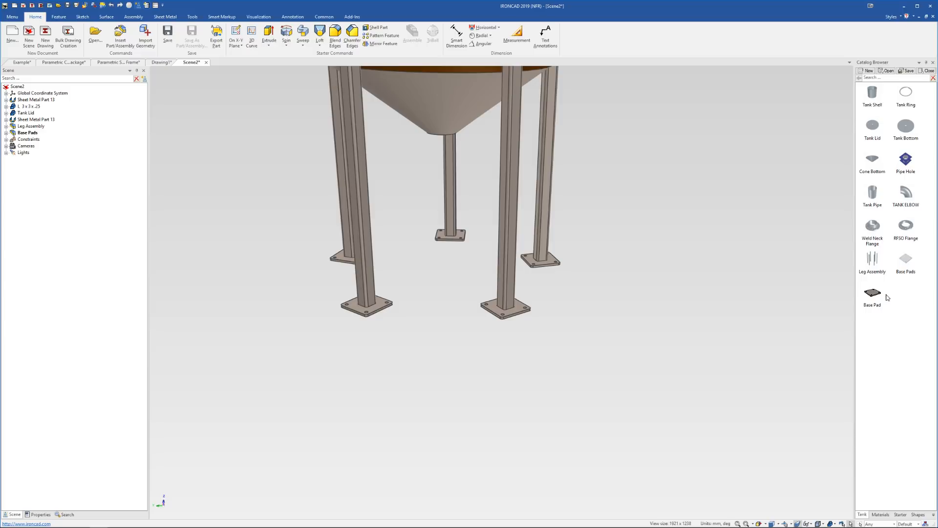
drag(873, 294, 722, 332)
click(747, 386)
scroll(732, 330, up, 2)
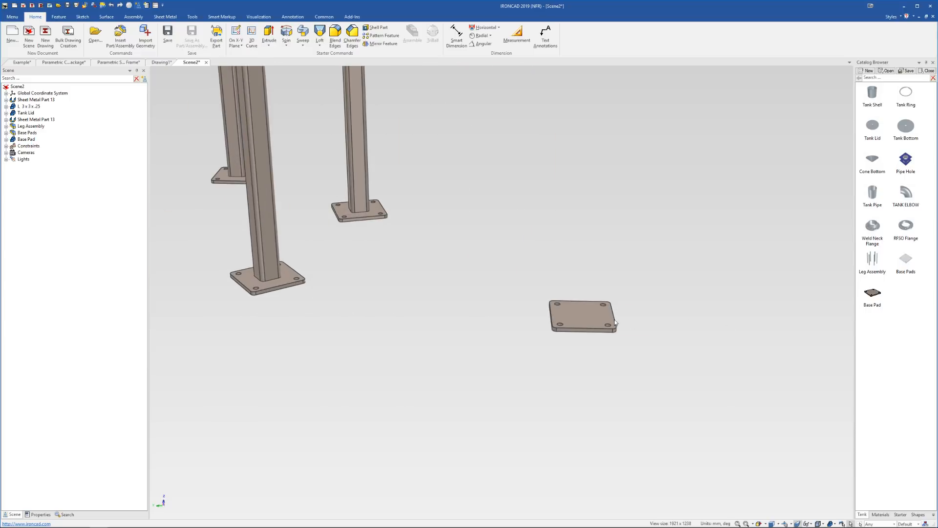
Step: Cut a hole through the centre of the standalone Base Pad with an H Cylinder from the Starter catalog
click(615, 323)
scroll(562, 313, up, 2)
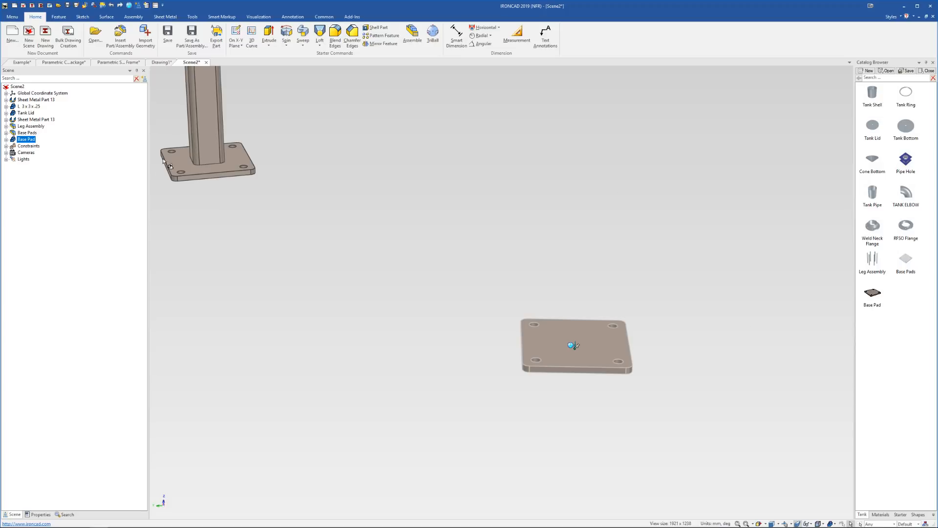
click(901, 515)
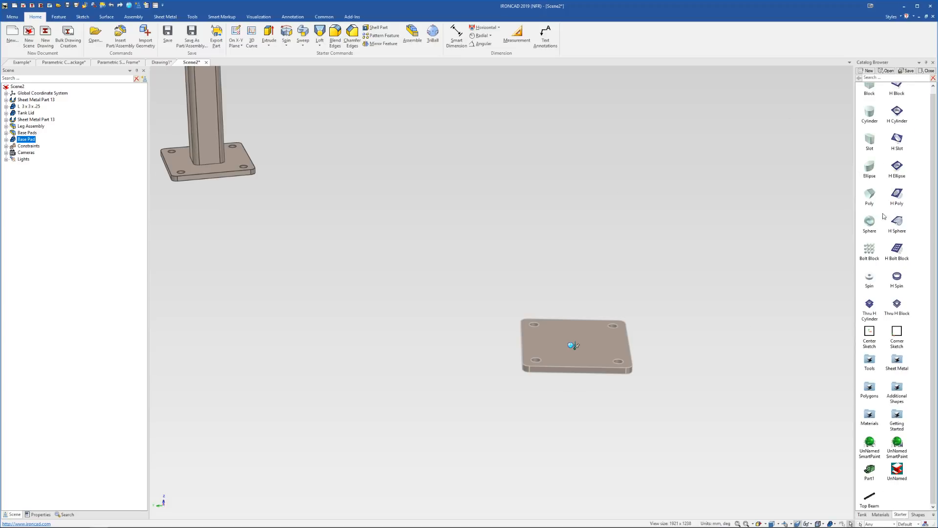
scroll(889, 146, up, 1)
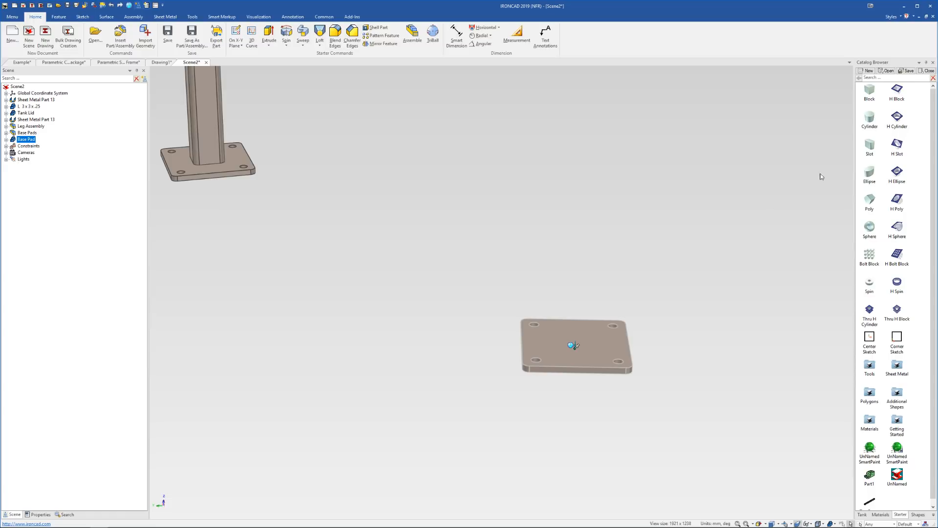
scroll(604, 289, up, 5)
drag(896, 126, 584, 349)
drag(502, 360, 499, 359)
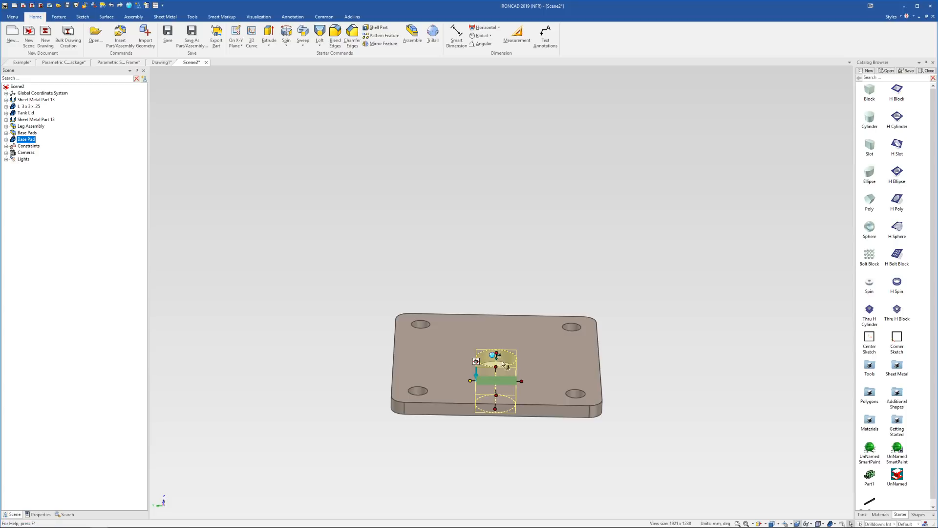
Step: Copy the hole cylinder once with the TriBall from the pad's centre to the midpoint of its rear edge
key(F10)
key(space)
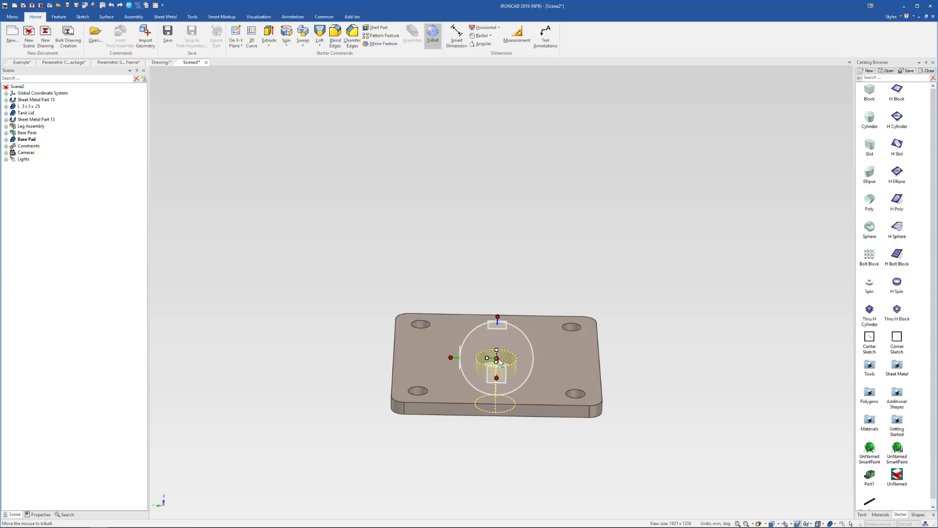
drag(501, 360, 499, 315)
right_drag(499, 316, 496, 314)
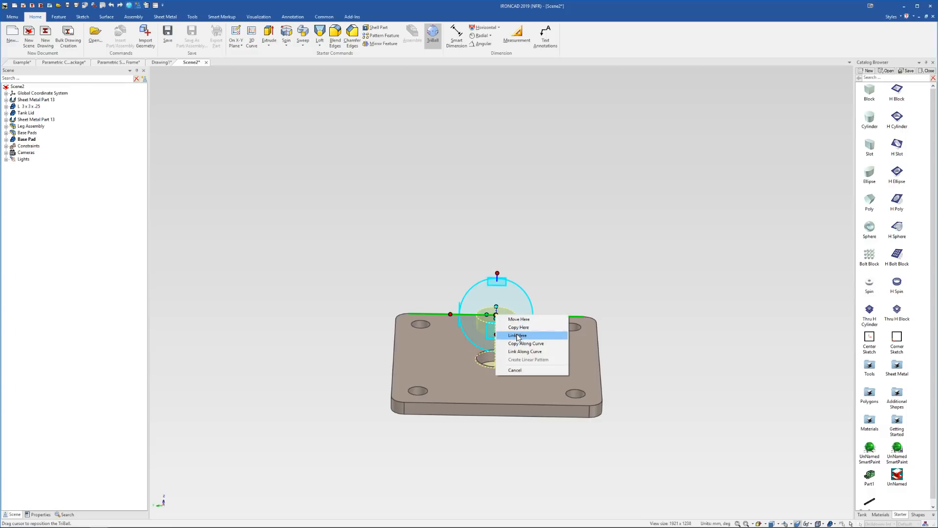
click(520, 327)
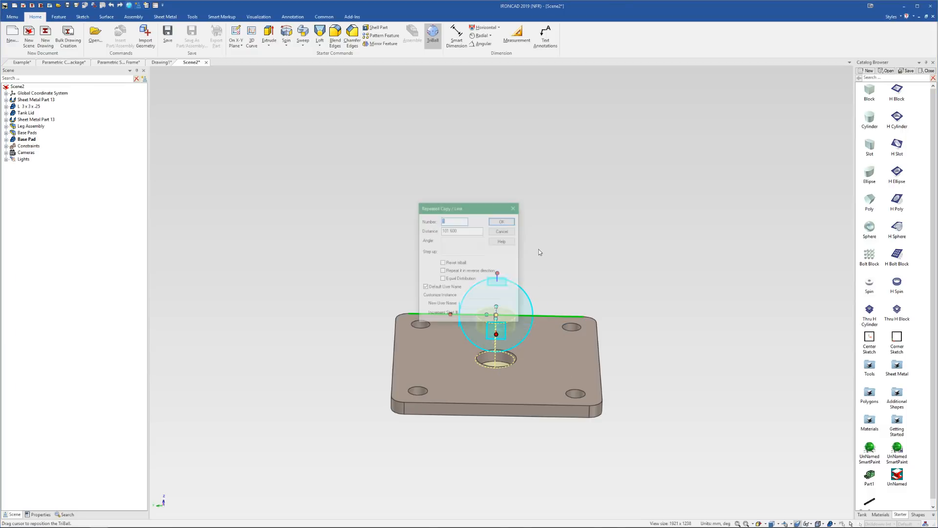
click(502, 221)
Step: Set the copied edge cylinder's diameter to 100 mm
click(509, 318)
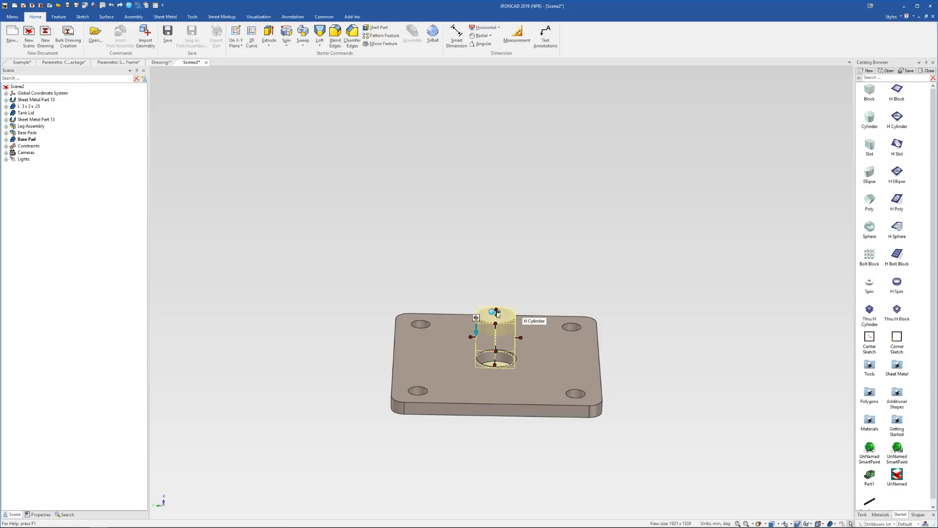
drag(522, 338, 553, 337)
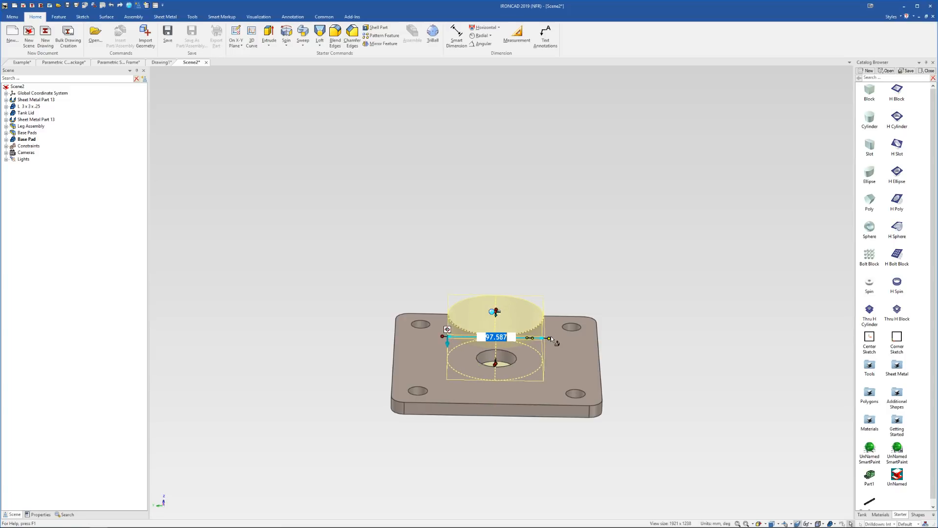
text(100)
key(Return)
Step: Move the copied cylinder 40 mm outward from the pad's rear edge with the TriBall
key(F10)
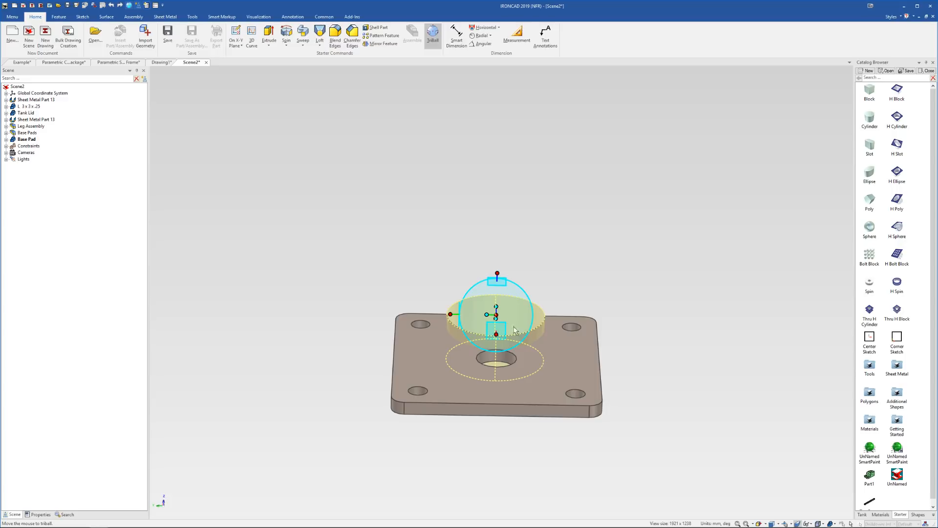
drag(497, 268, 497, 259)
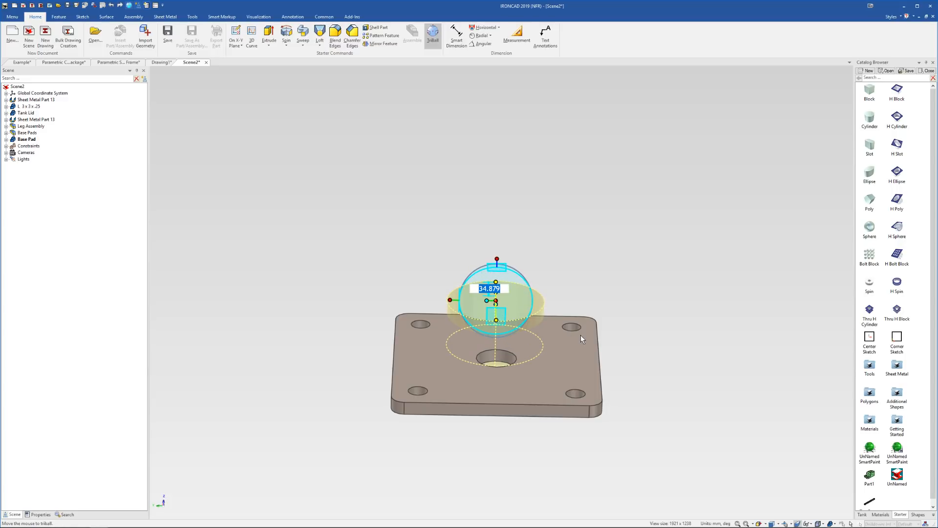
text(40)
key(Return)
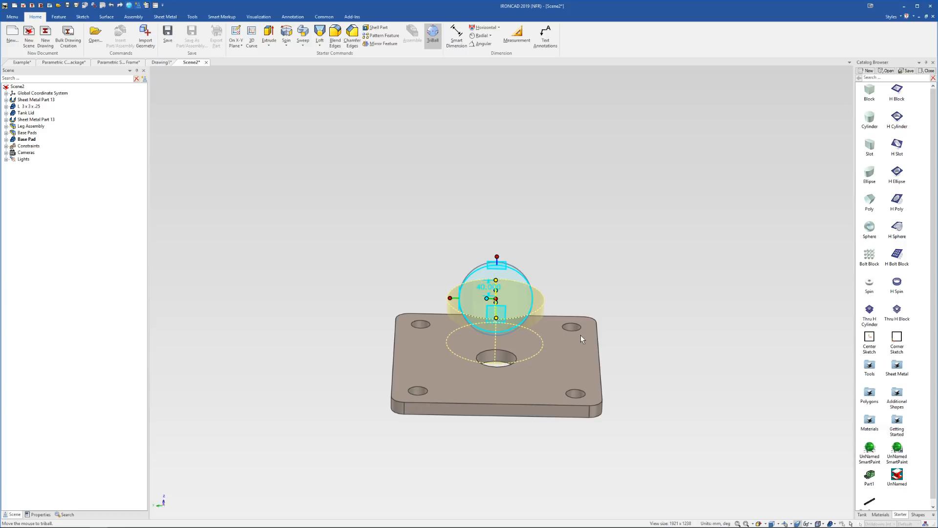
Step: Set the copied cylinder's diameter to 200 mm and move it farther outward from the pad's rear edge
key(F10)
drag(552, 321, 611, 321)
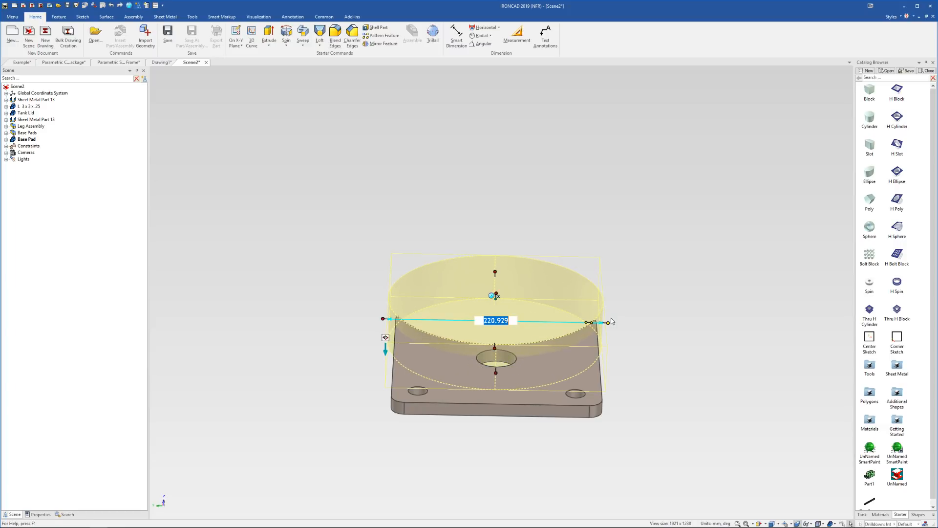
text(200)
key(Return)
key(F10)
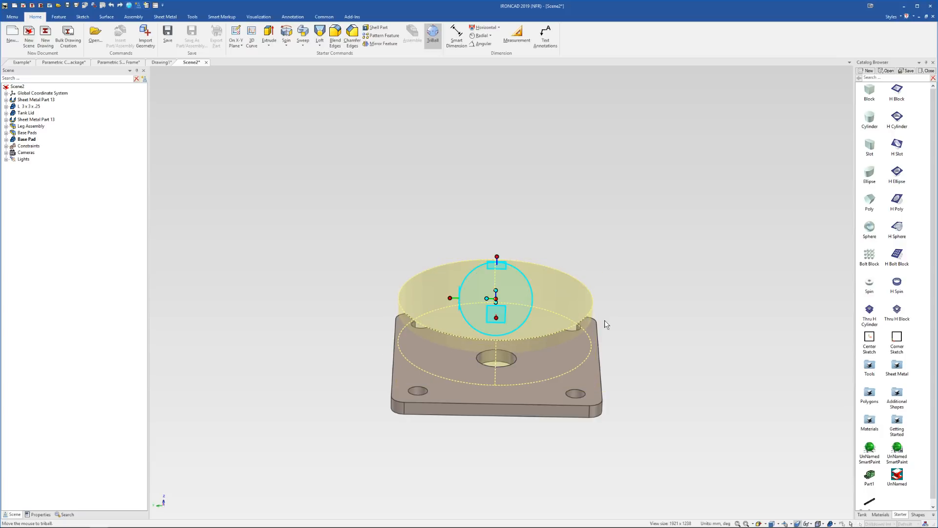
drag(496, 318, 498, 304)
middle_drag(517, 341, 501, 371)
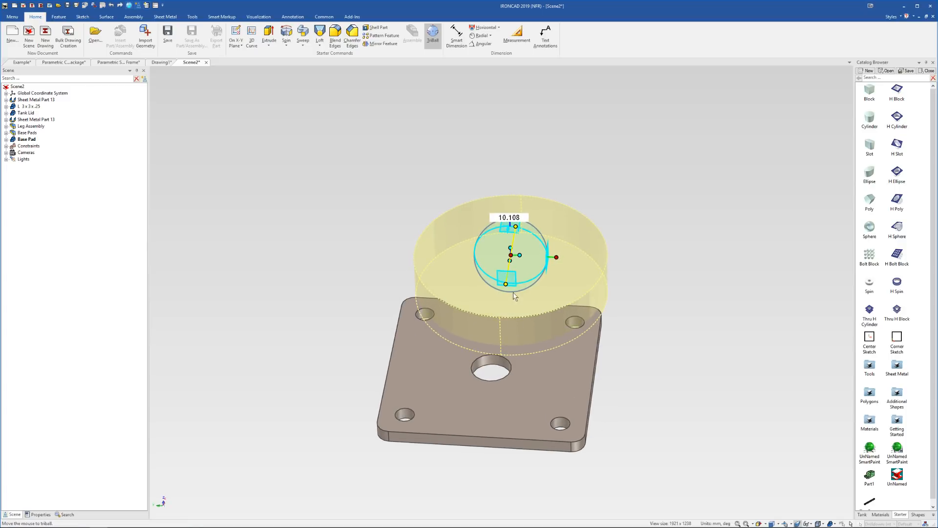
click(680, 233)
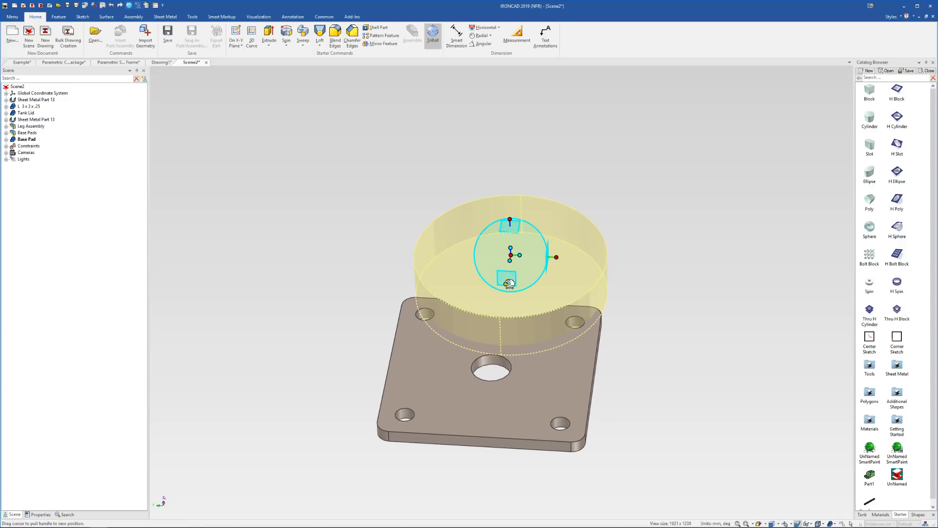
Step: Relocate the TriBall to the centre hole and make 3 rotated copies of the edge cutout at 90 degrees around it
drag(506, 285, 492, 368)
key(space)
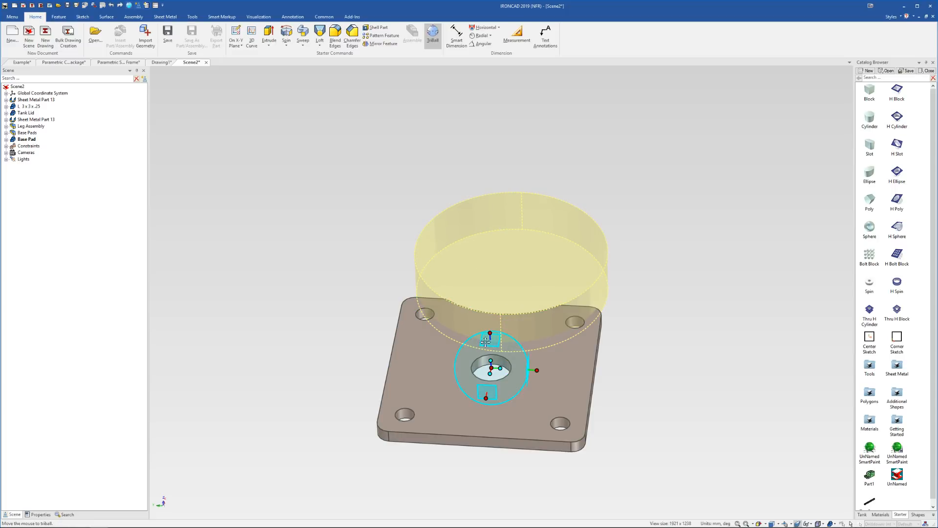
click(491, 333)
right_drag(509, 357, 497, 370)
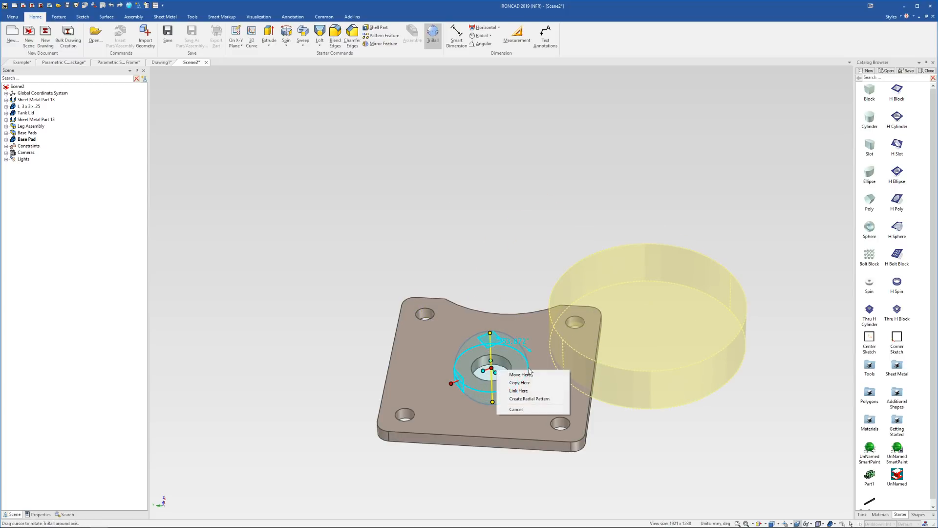
click(533, 384)
key(Tab)
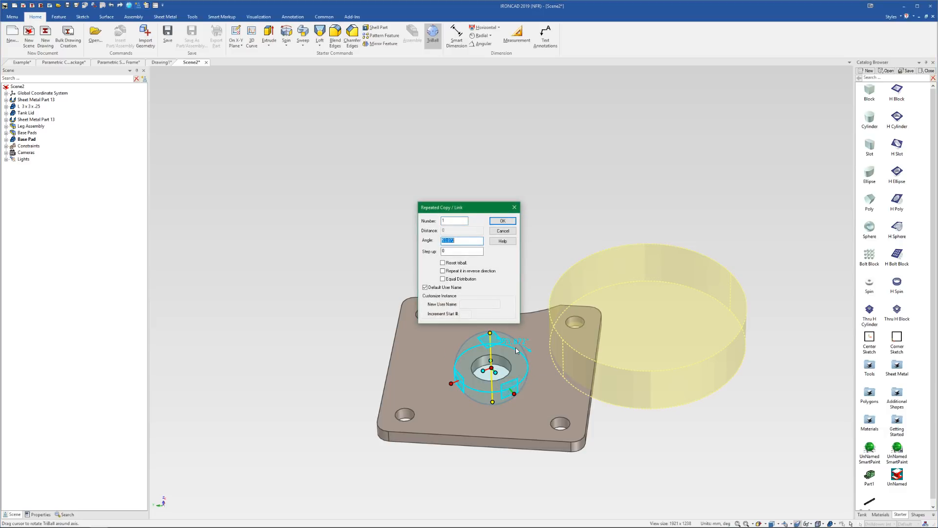
text(90)
drag(458, 221, 425, 221)
text(3)
click(503, 221)
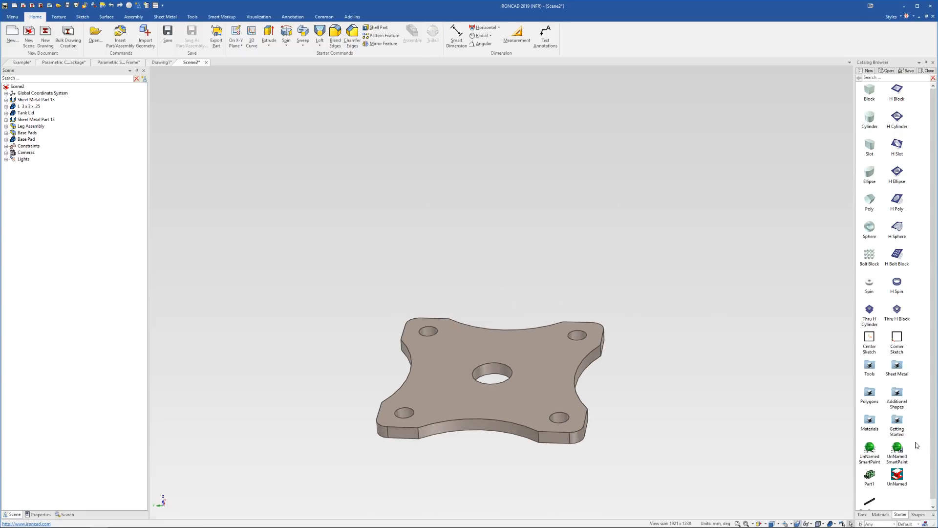
Step: Apply Color Light Blue from the Starter catalog's Materials folder to the reshaped Base Pad and select the pad
click(881, 515)
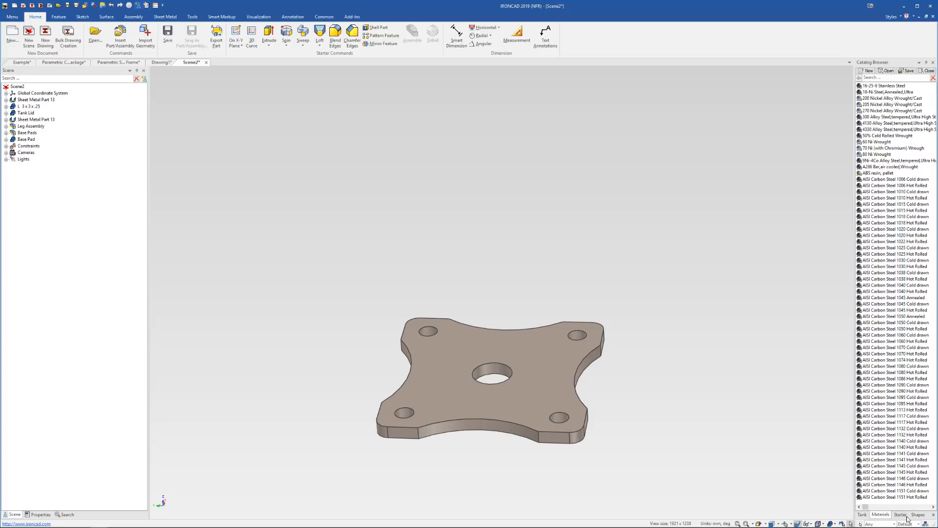
click(901, 514)
double_click(874, 419)
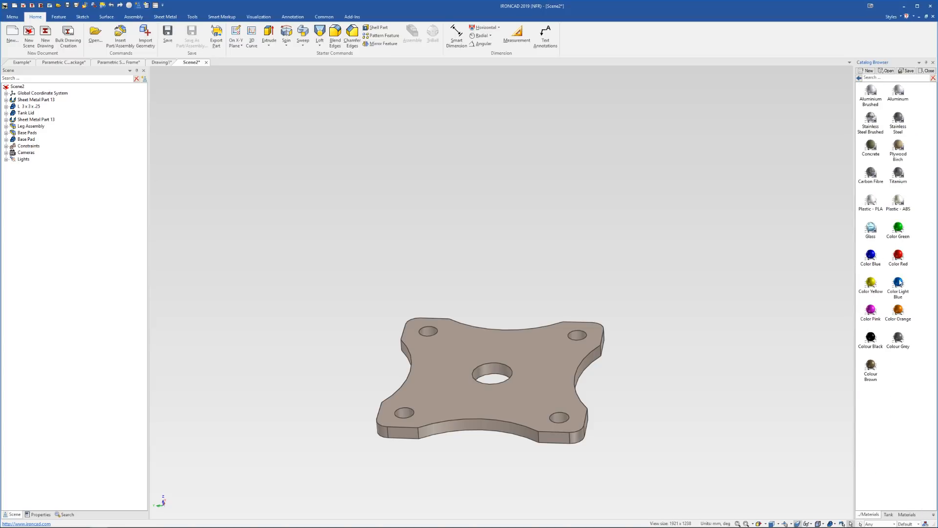
drag(901, 282, 531, 427)
scroll(528, 391, down, 3)
middle_drag(518, 327, 547, 367)
click(552, 342)
scroll(482, 339, down, 1)
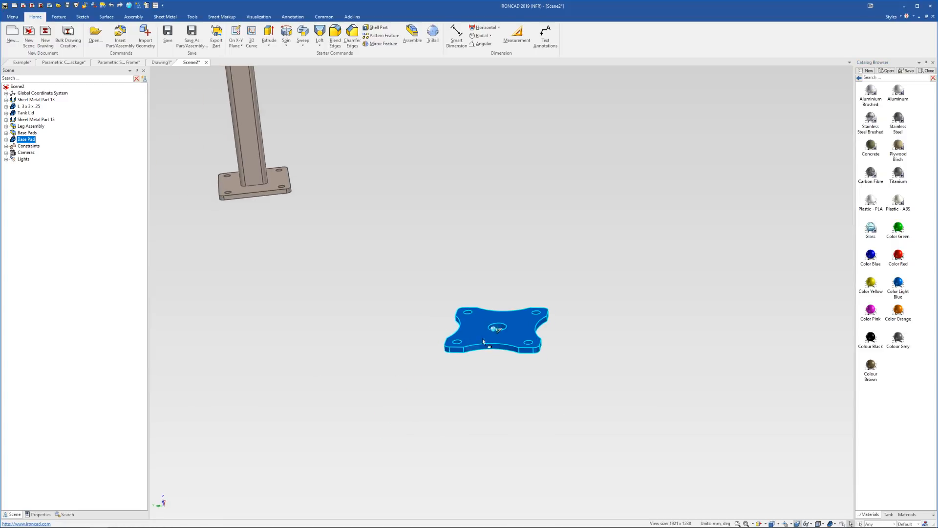
Step: Add the blue Base Pad from the scene to the Tank catalog
scroll(495, 330, up, 5)
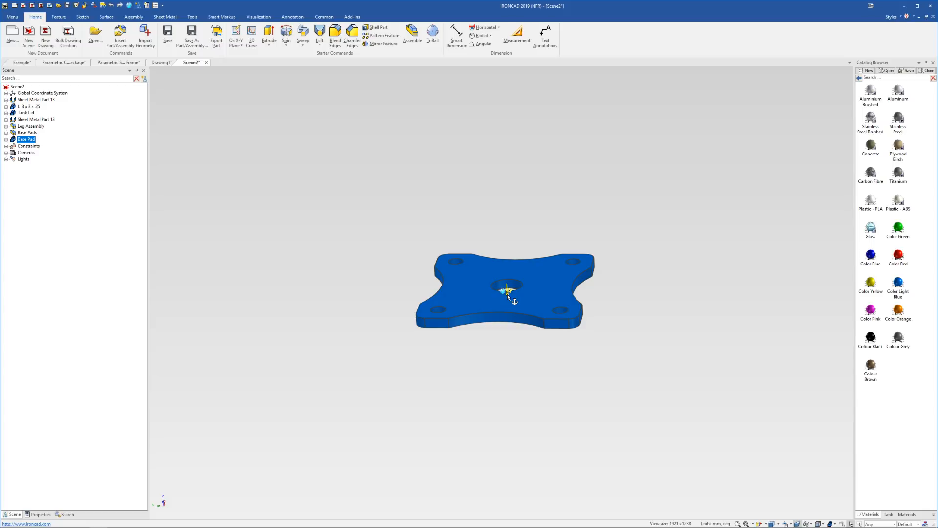
click(776, 287)
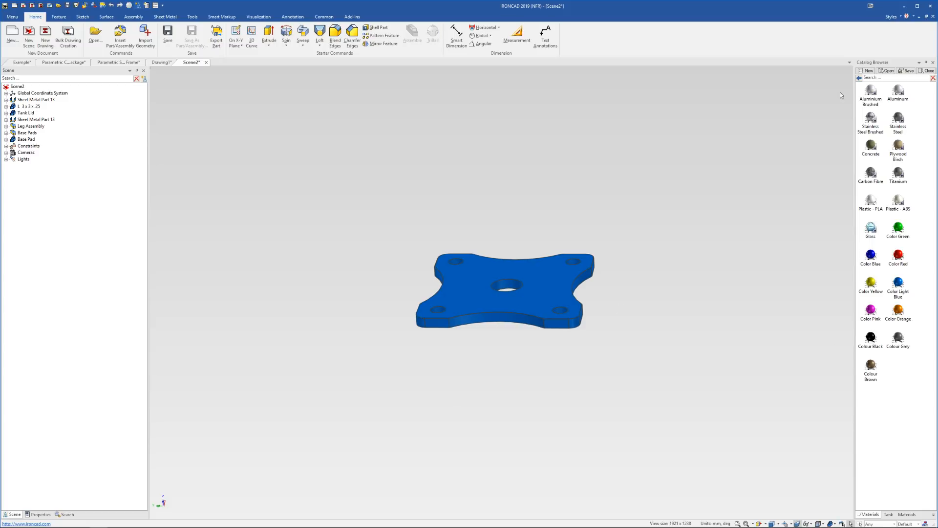
click(859, 78)
scroll(710, 286, down, 2)
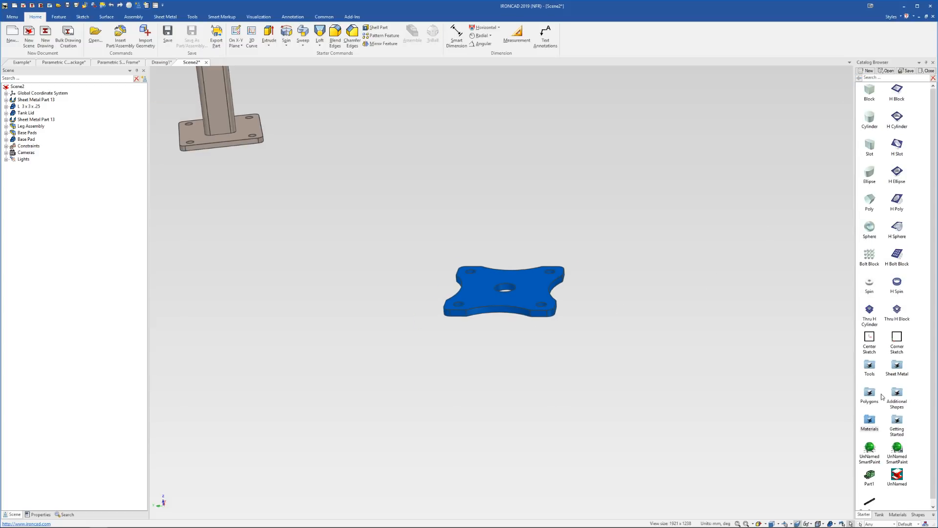
scroll(883, 399, down, 1)
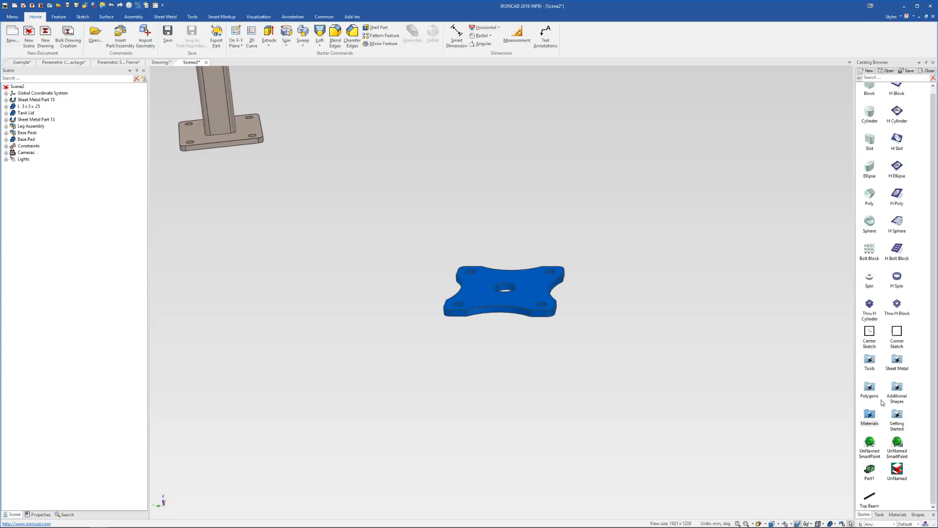
click(880, 515)
drag(485, 299, 904, 299)
scroll(412, 334, down, 2)
scroll(413, 334, down, 3)
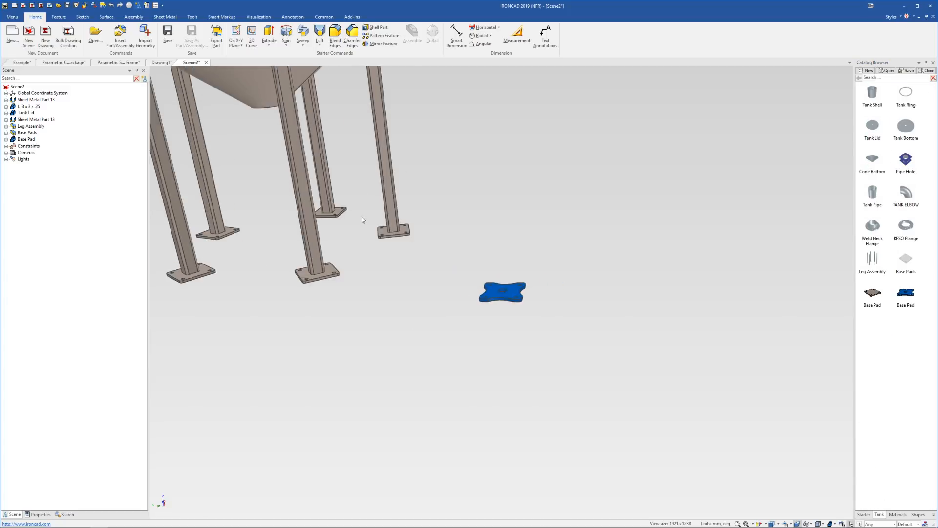
Step: Try to replace a leg's patterned square pad with the blue Base Pad from the Tank catalog, without duplicating the pattern
scroll(362, 216, up, 2)
shift+middle_drag(371, 232, 459, 269)
middle_drag(478, 345, 650, 356)
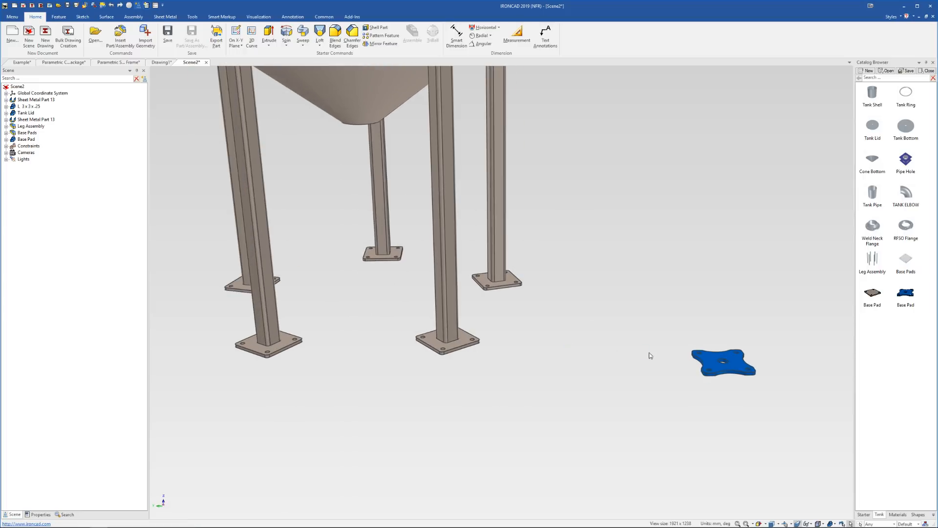
click(450, 346)
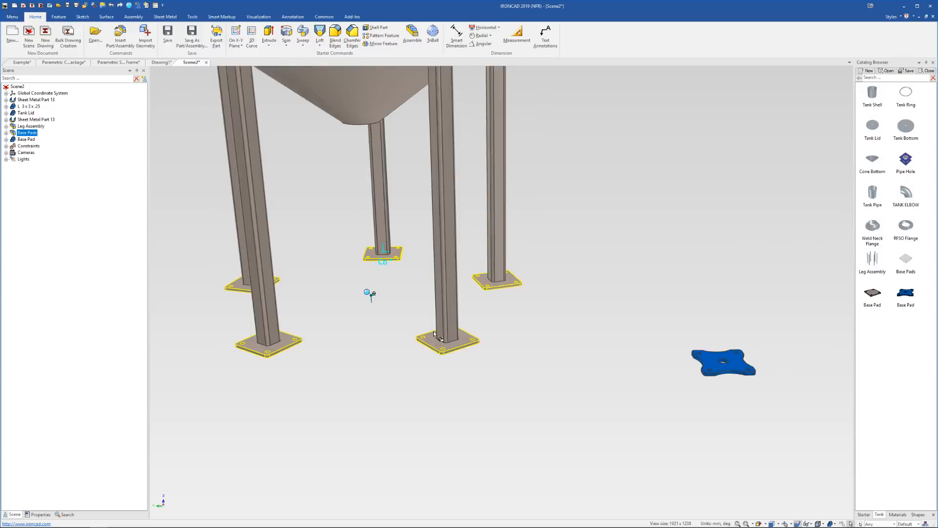
scroll(434, 334, up, 3)
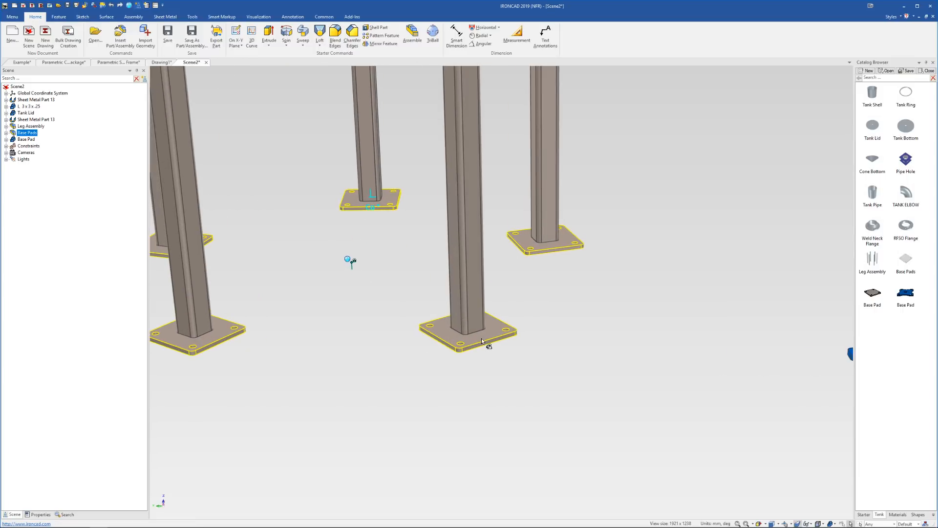
click(838, 307)
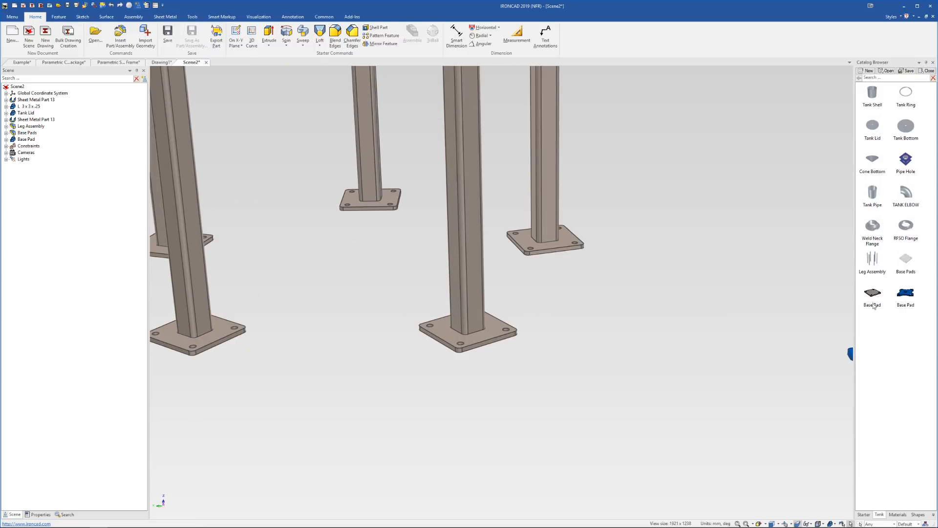
drag(906, 297, 497, 332)
click(524, 288)
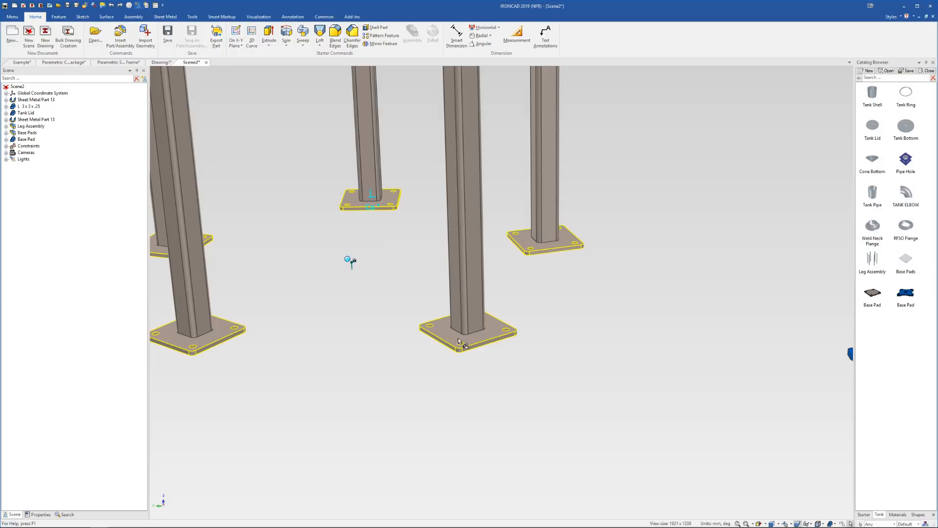
click(508, 333)
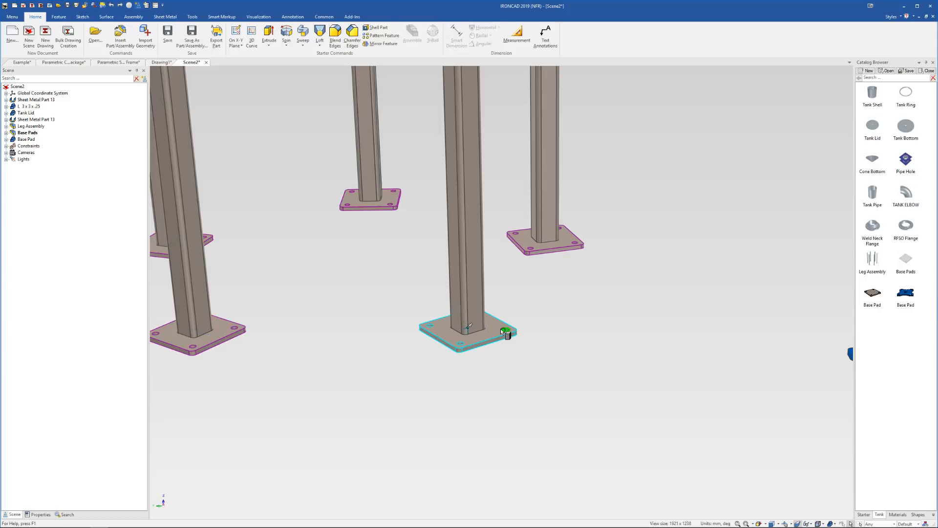
drag(500, 328, 501, 332)
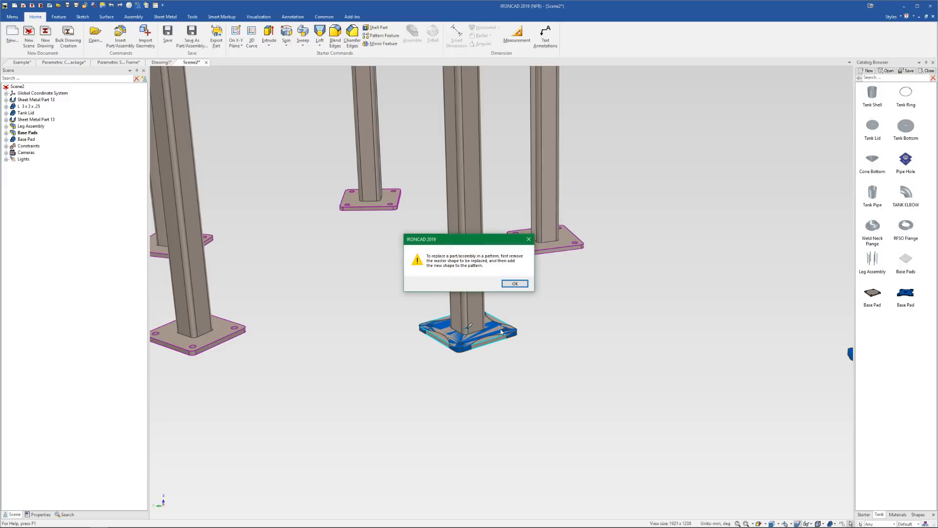
click(514, 284)
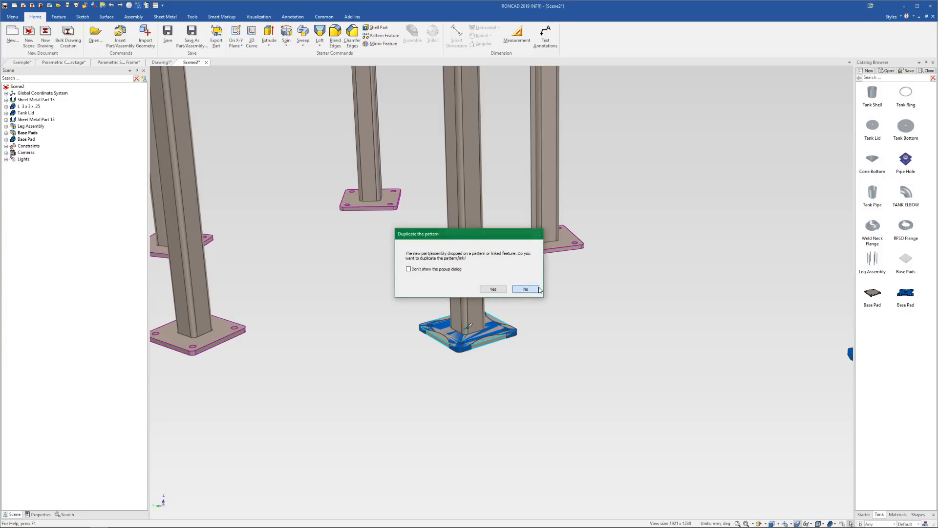
click(526, 289)
Step: Undo the placement of the blue Base Pad on the leg's square pad
scroll(455, 335, down, 1)
scroll(455, 336, up, 1)
shift+middle_drag(455, 336, 479, 313)
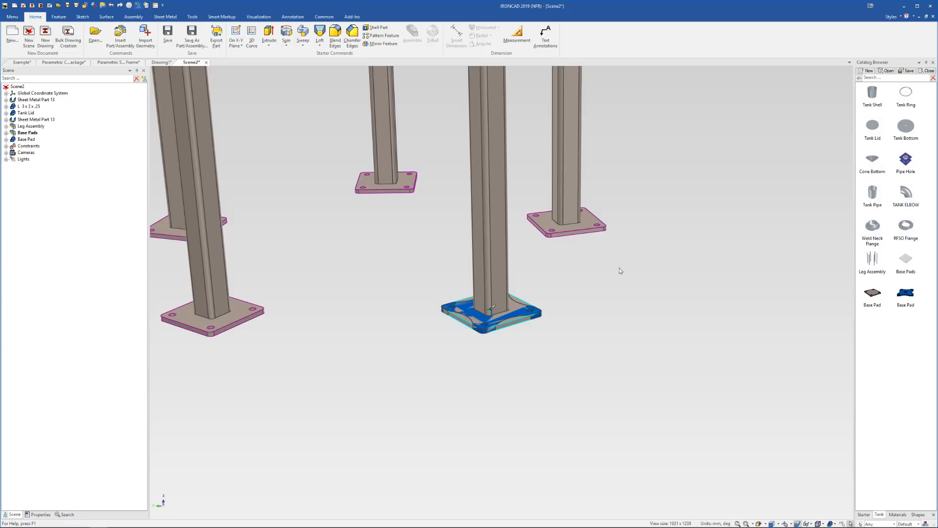
click(494, 321)
click(459, 321)
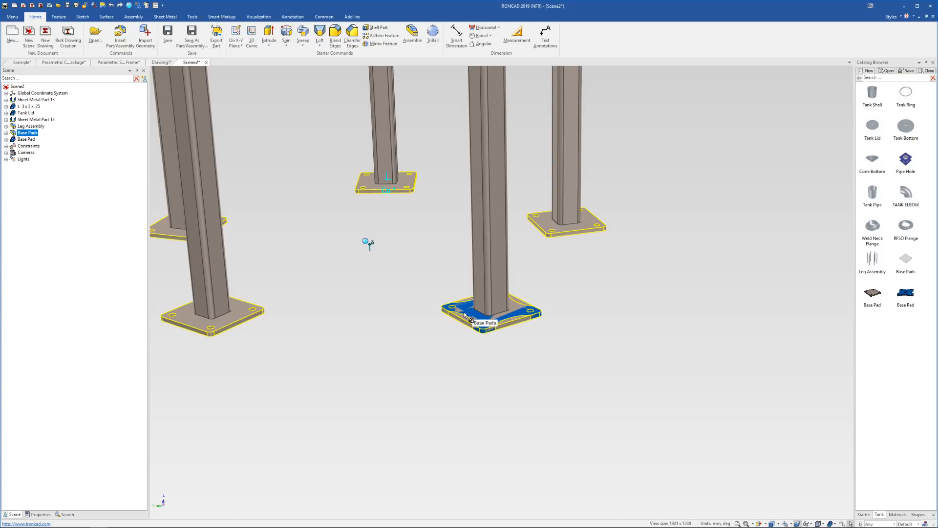
key(ctrl+z)
Step: Ungroup the Base Pads assembly
click(469, 315)
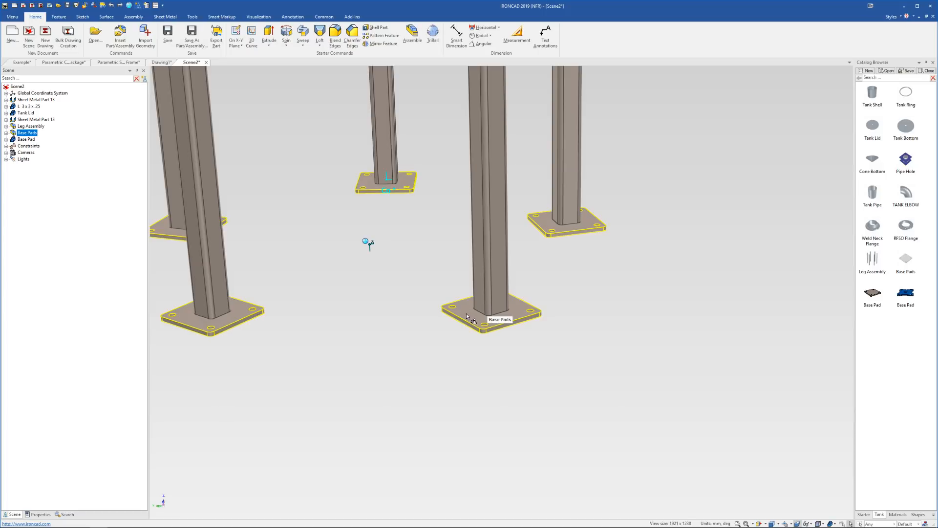
right_click(467, 314)
click(489, 219)
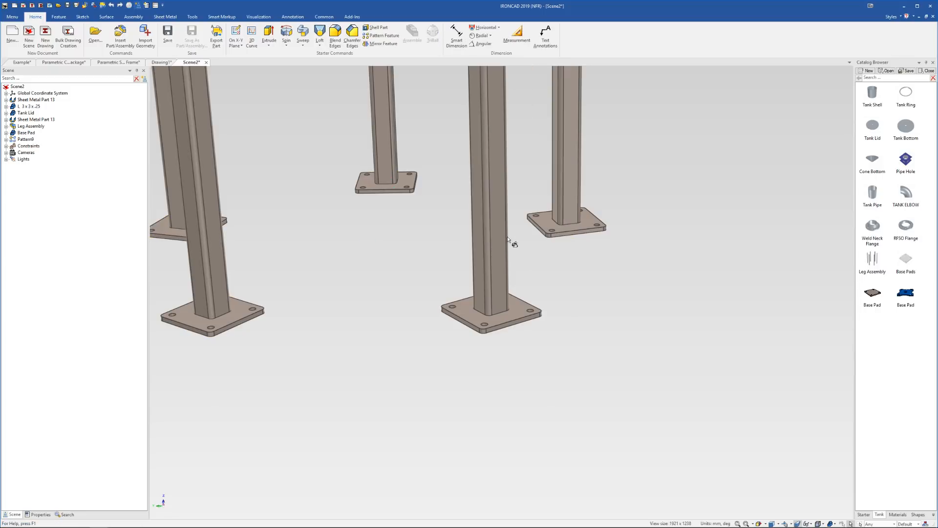
Step: Try again to swap the ungrouped square pad for the blue catalog Base Pad, declining duplication of the pattern
click(520, 312)
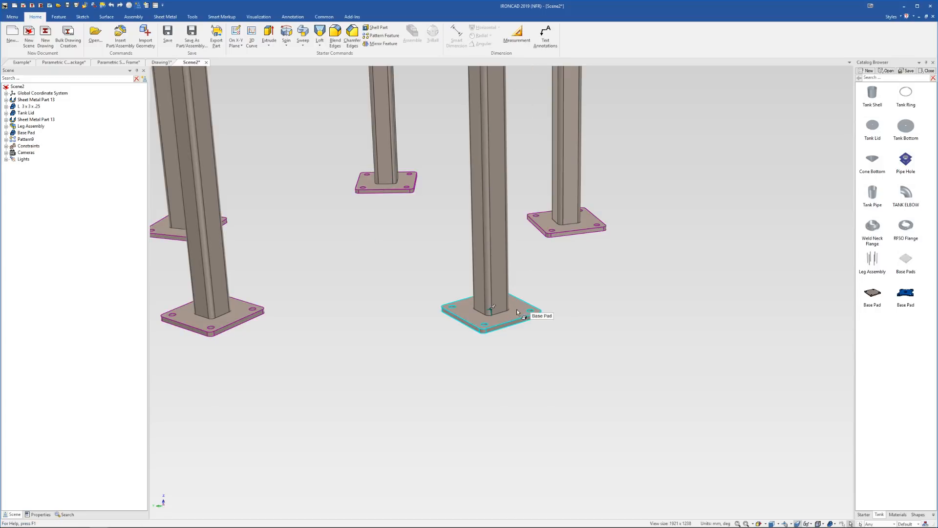
scroll(520, 308, up, 2)
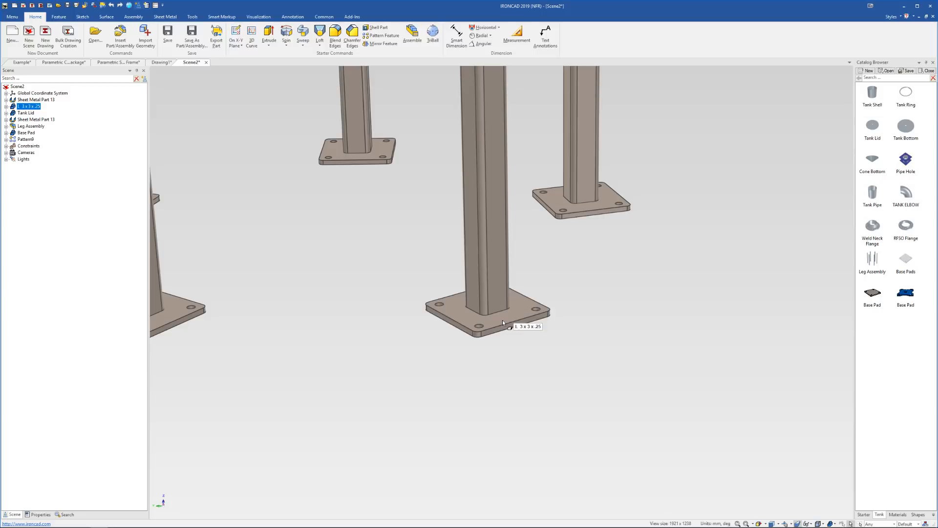
click(559, 343)
click(506, 313)
click(587, 316)
drag(896, 295, 527, 316)
click(516, 284)
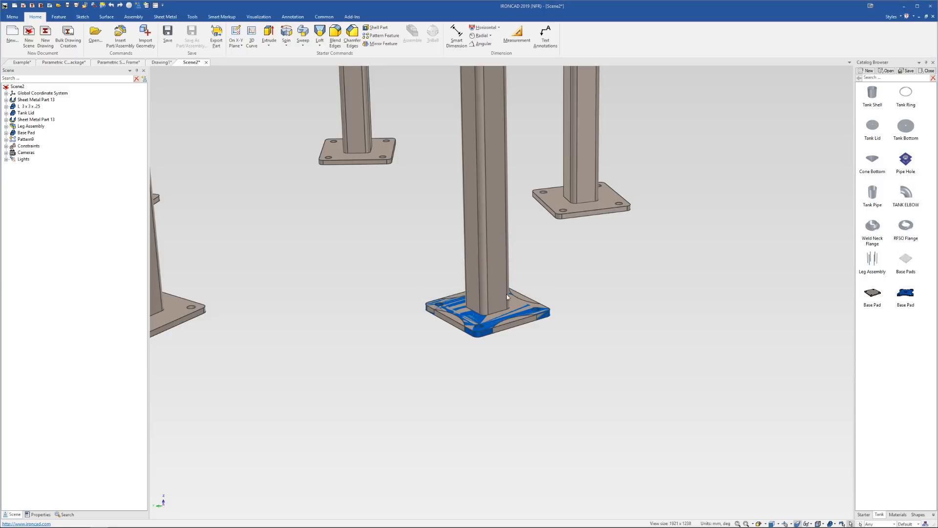
click(491, 288)
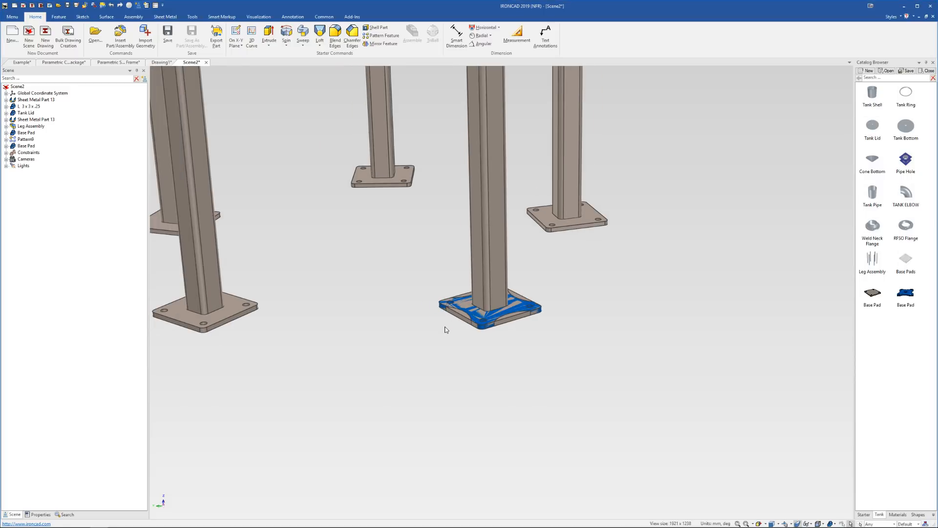
Step: Delete the L 3 x 3 x .25 part
click(465, 317)
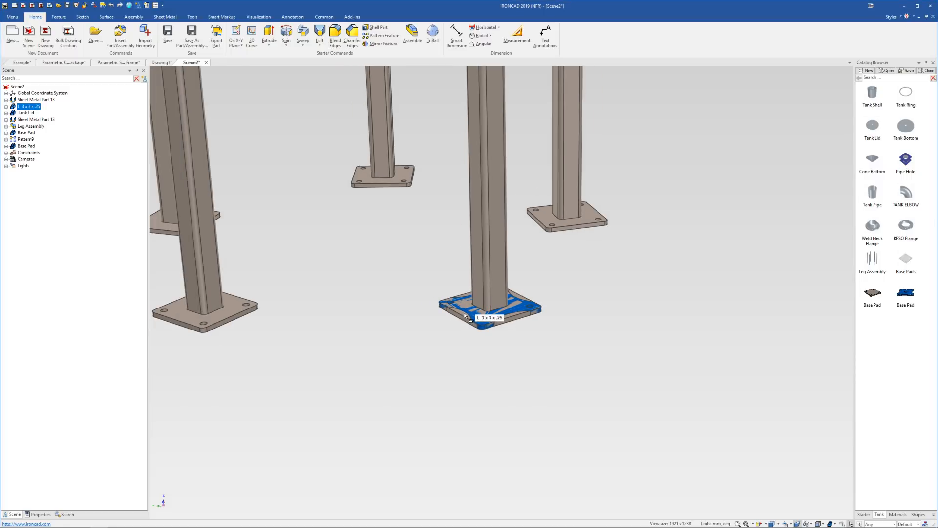
key(Delete)
click(465, 320)
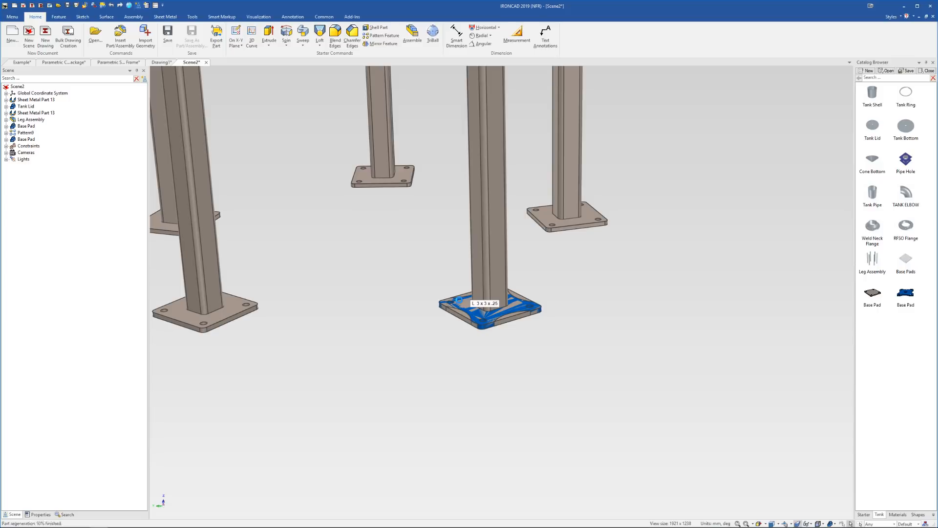
scroll(469, 307, down, 3)
click(479, 311)
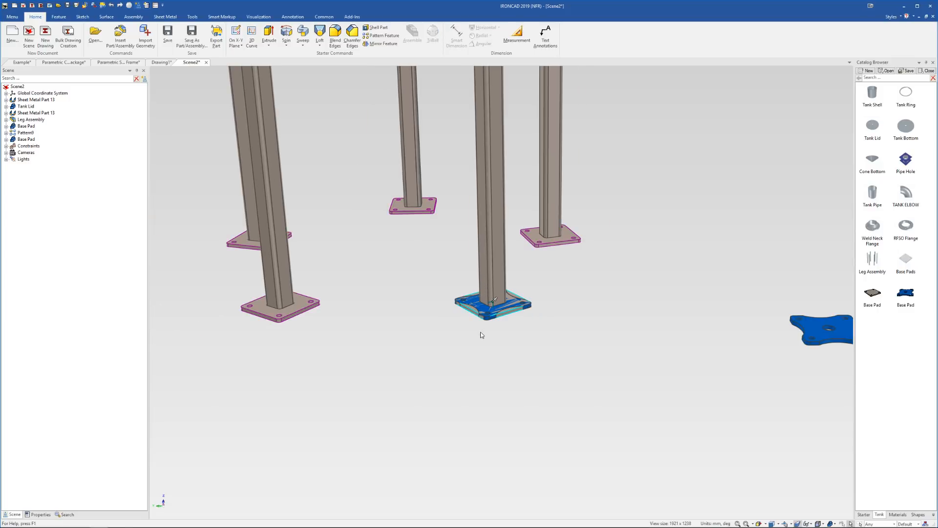
right_click(475, 314)
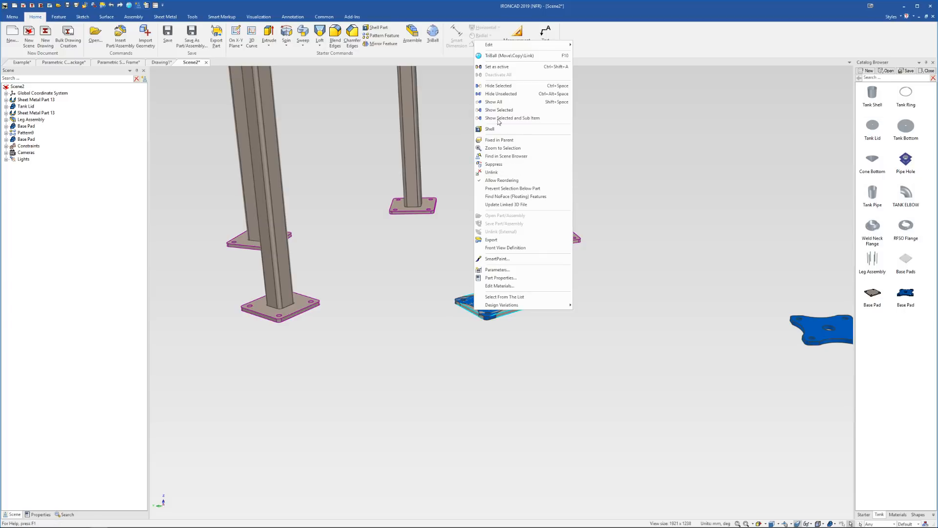
click(438, 260)
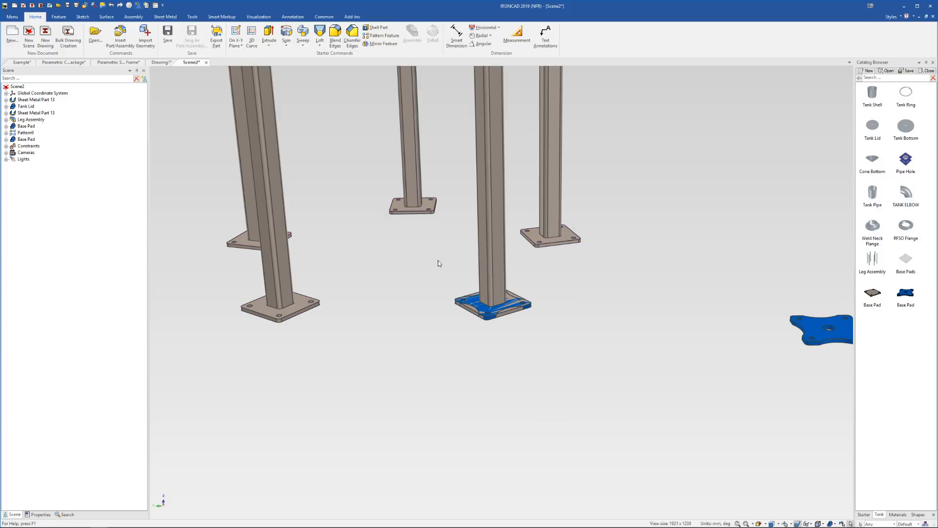
Step: Delete the blue Base Pad that overlaps the square pad under the leg
click(474, 306)
scroll(484, 309, down, 3)
scroll(526, 293, up, 4)
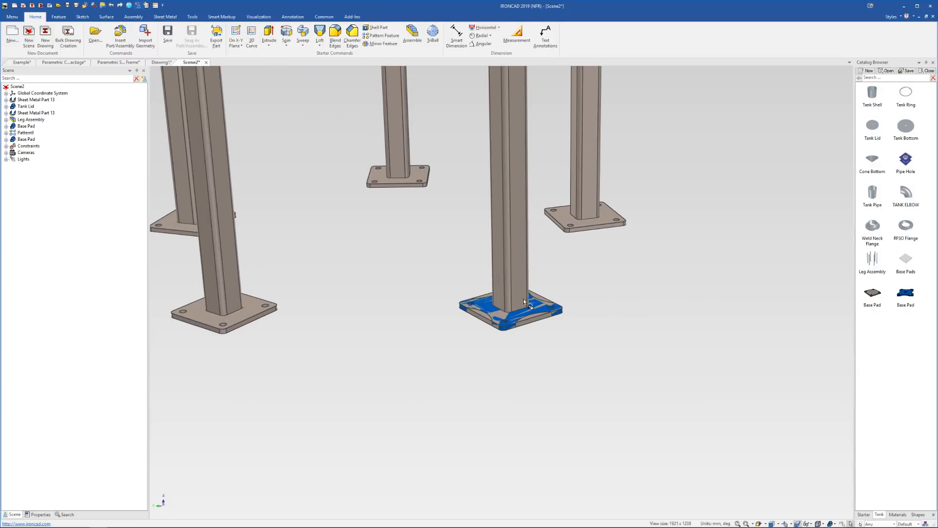
click(523, 314)
key(Delete)
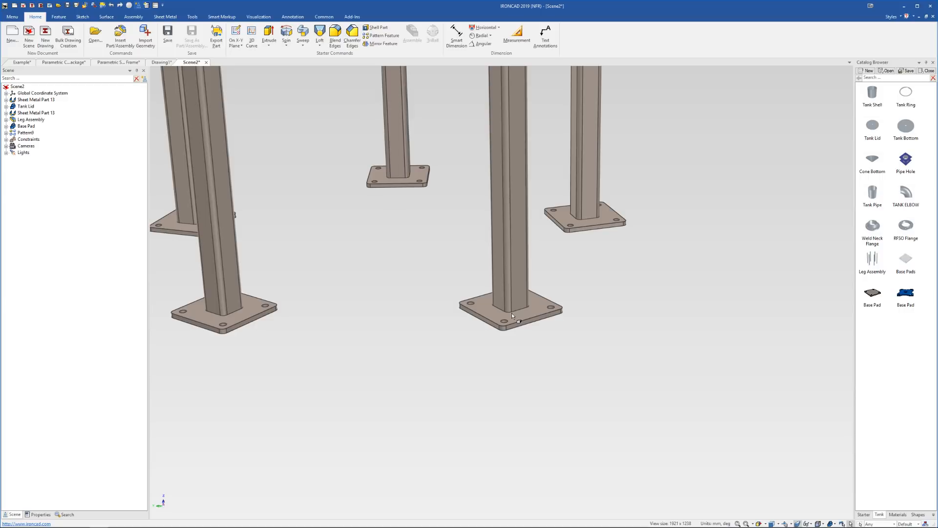
Step: Delete the circular pattern of the square base pads
click(515, 314)
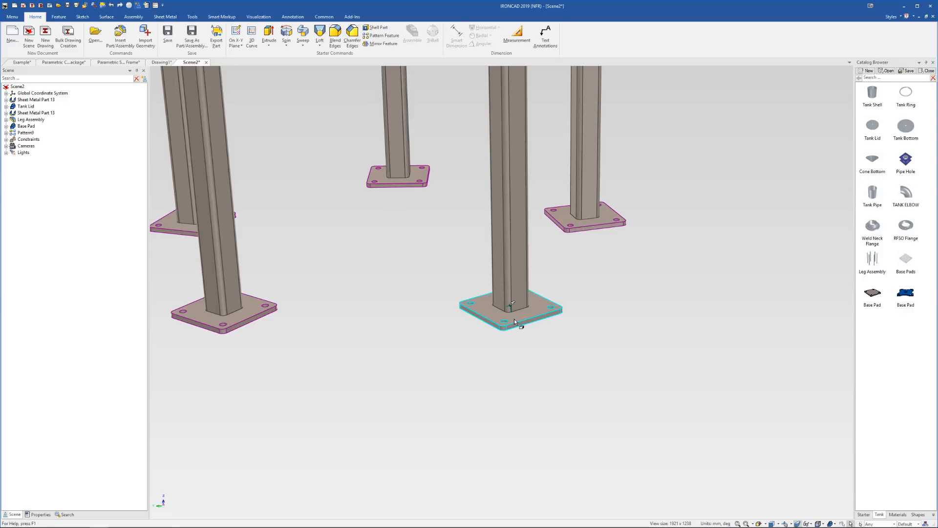
click(515, 320)
click(574, 339)
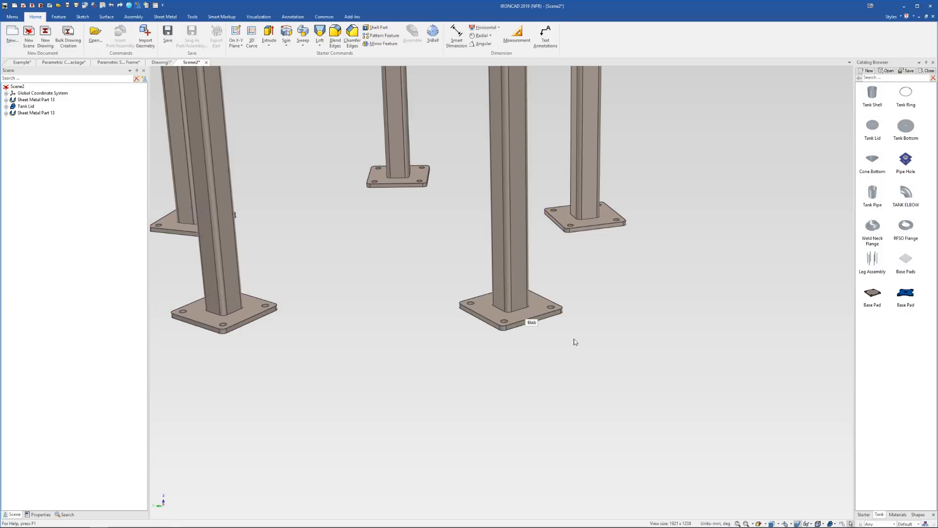
click(536, 312)
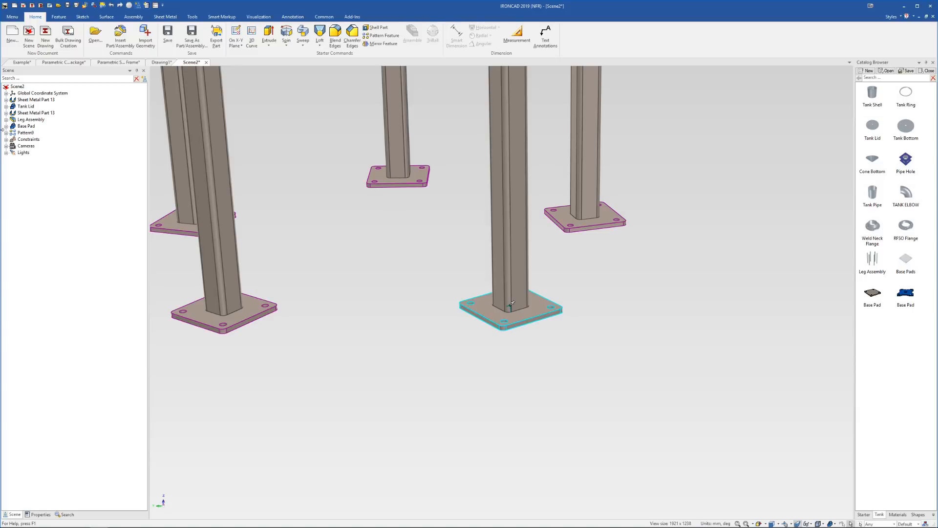
click(470, 252)
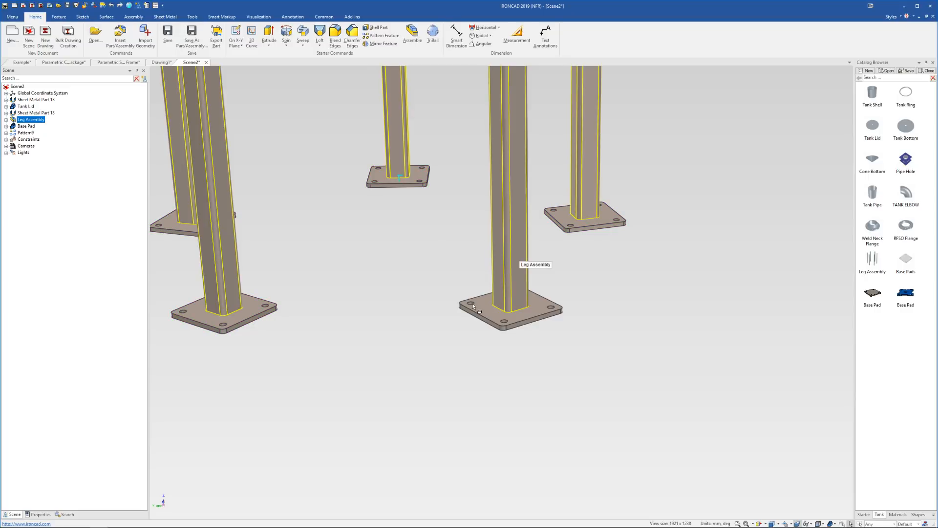
double_click(26, 133)
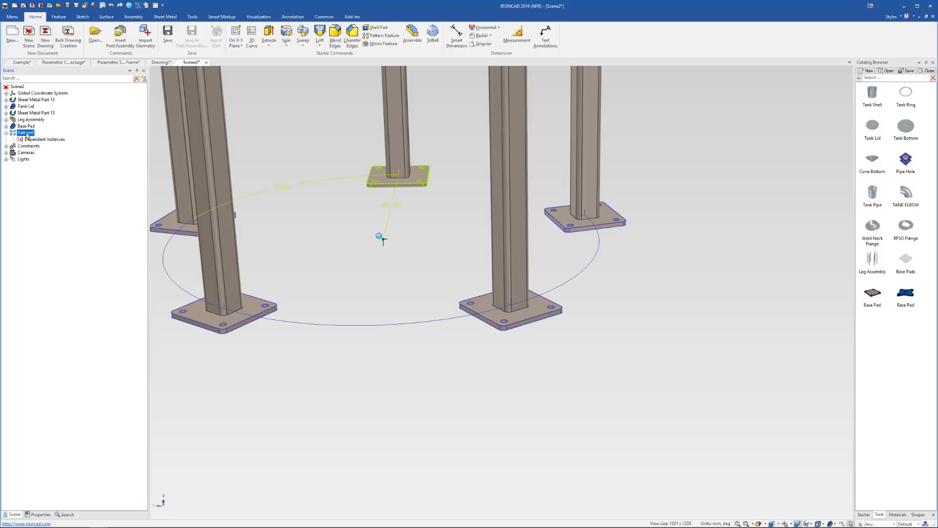
right_click(27, 135)
click(49, 162)
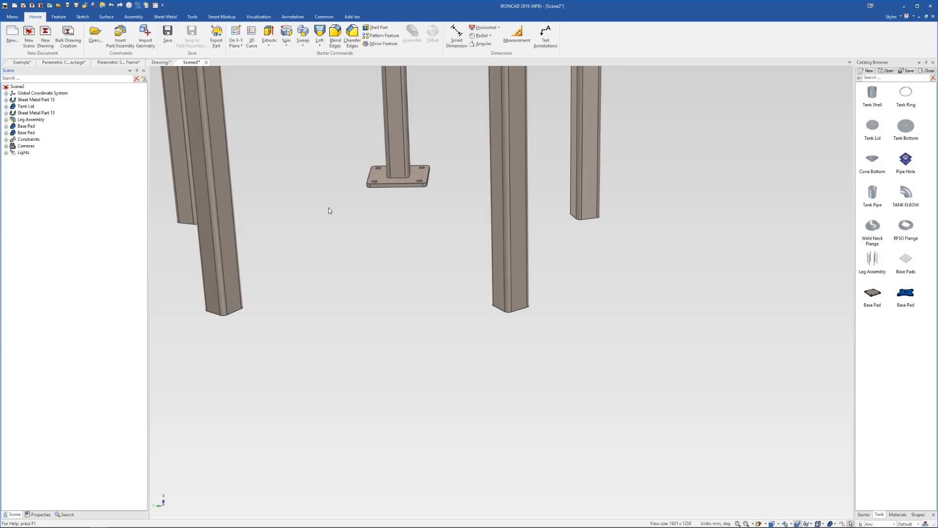
click(398, 186)
middle_drag(534, 268, 608, 185)
scroll(602, 178, up, 6)
middle_drag(500, 334, 509, 351)
scroll(488, 250, down, 6)
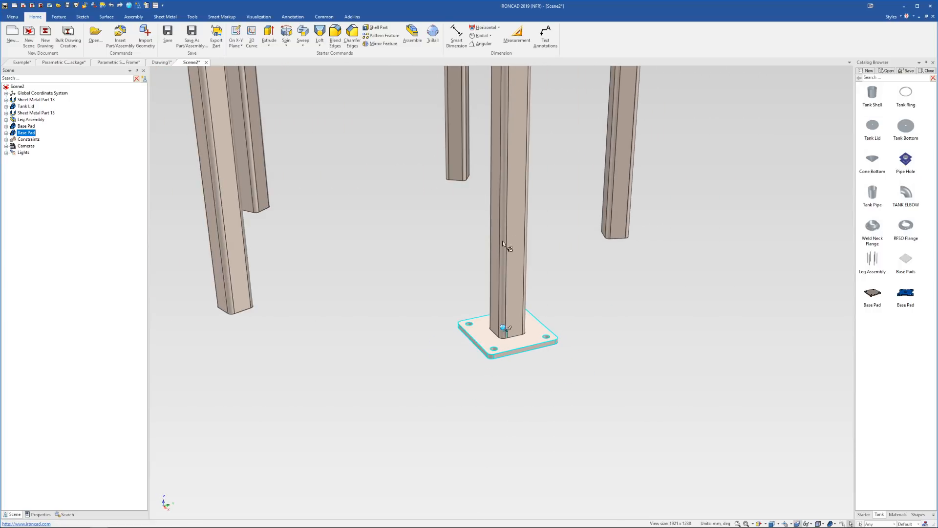
scroll(511, 288, up, 2)
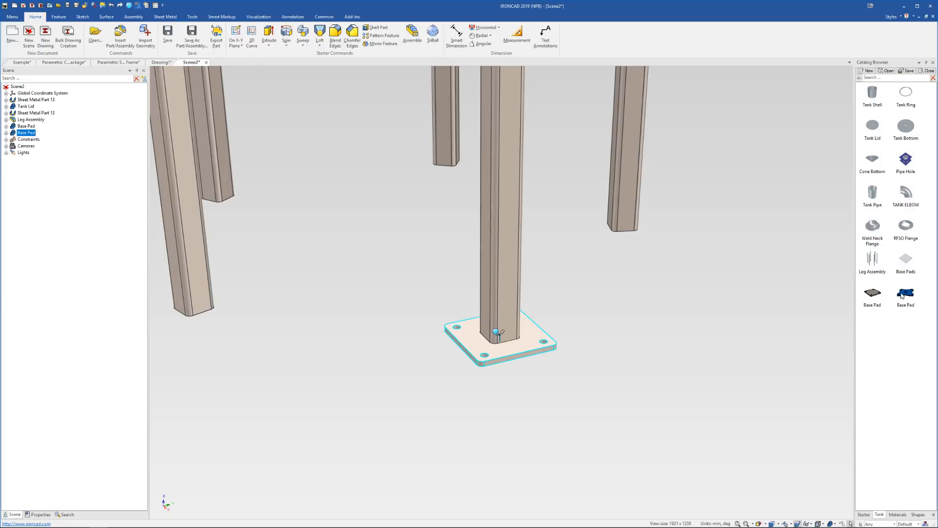
drag(903, 296, 541, 337)
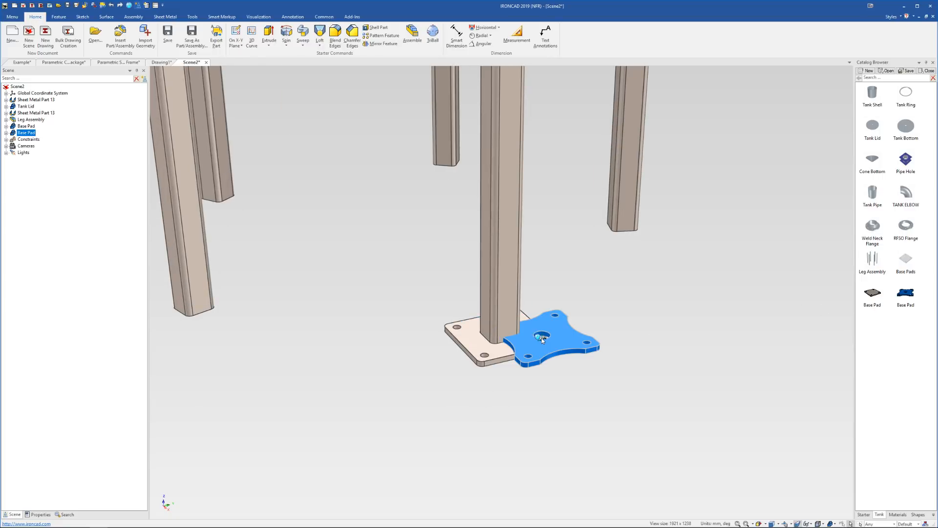
click(650, 327)
click(576, 332)
key(Delete)
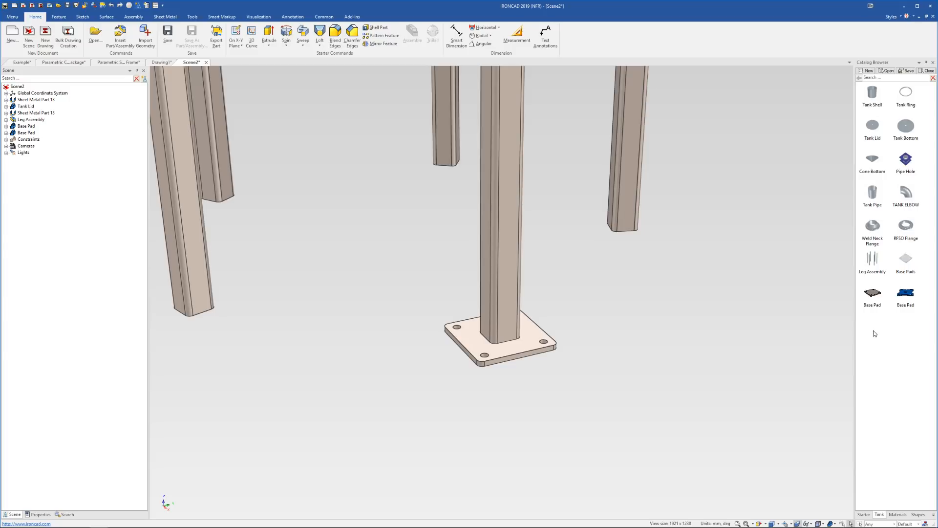
Step: Replace the square base pad under the leg with the blue Base Pad from the Tank catalog
drag(907, 294, 506, 345)
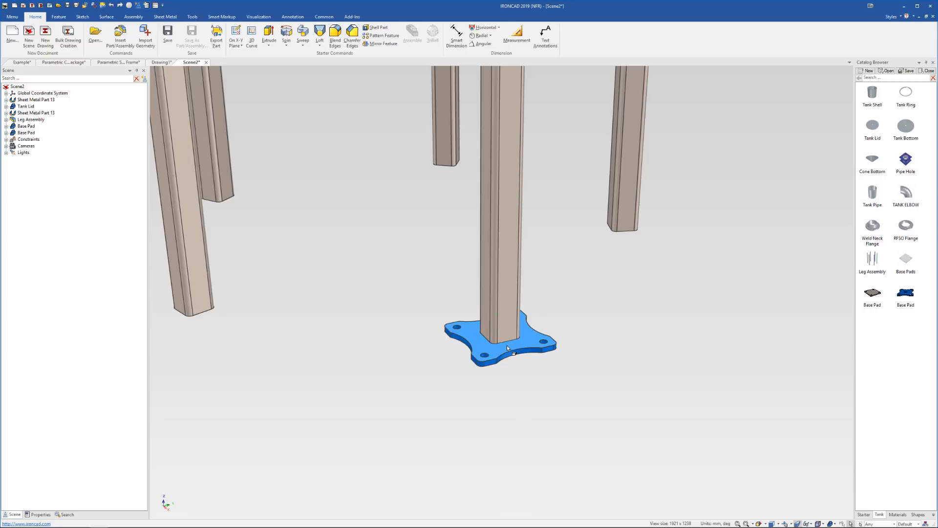
scroll(494, 325, up, 2)
middle_drag(494, 325, 508, 296)
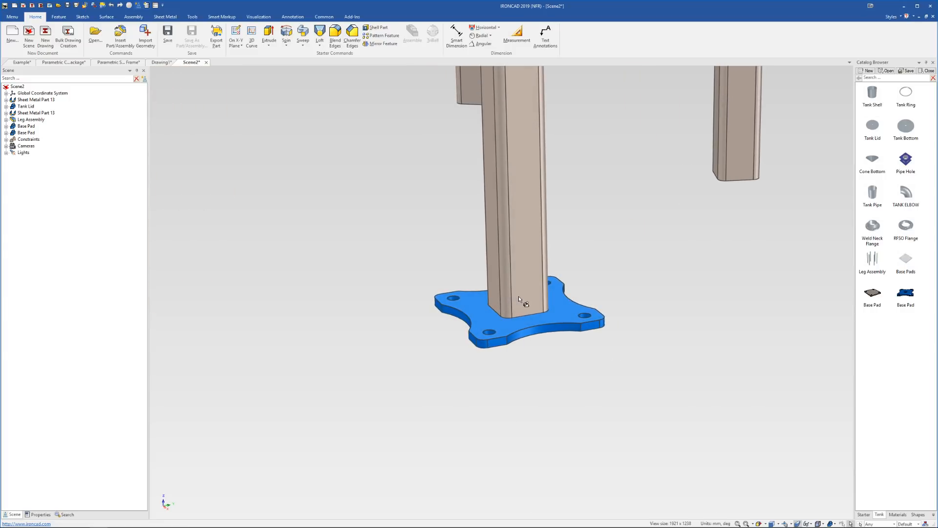
scroll(550, 324, up, 1)
click(551, 327)
Step: Swap the leg's pad repeatedly between the square and blue catalog Base Pads, finishing with the square design
drag(873, 298, 537, 326)
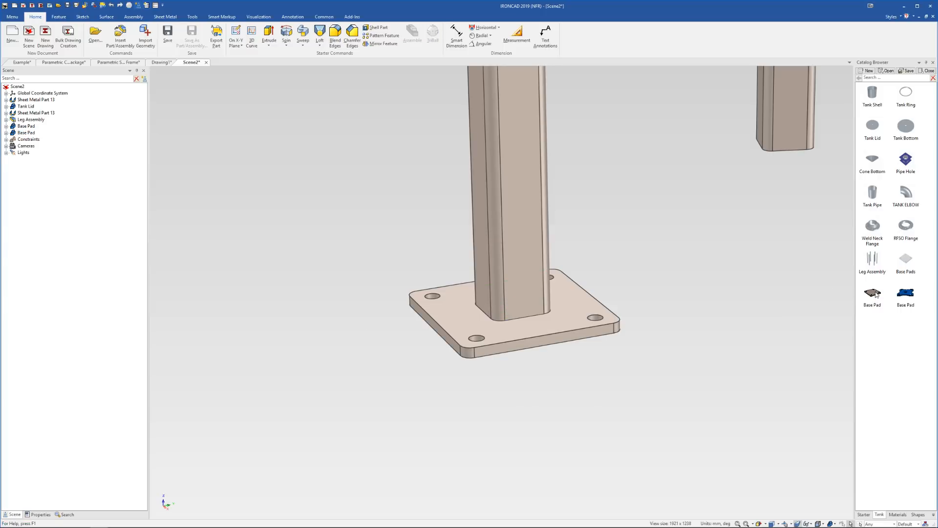
drag(906, 296, 526, 327)
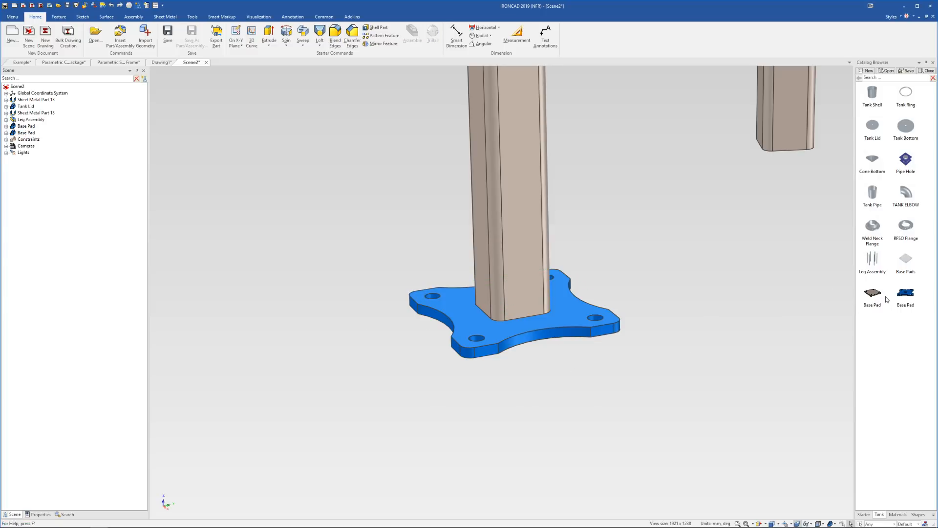
drag(887, 299, 603, 337)
drag(906, 303, 532, 335)
drag(869, 303, 571, 337)
drag(901, 295, 565, 330)
drag(879, 297, 578, 327)
drag(891, 302, 657, 319)
drag(868, 297, 537, 343)
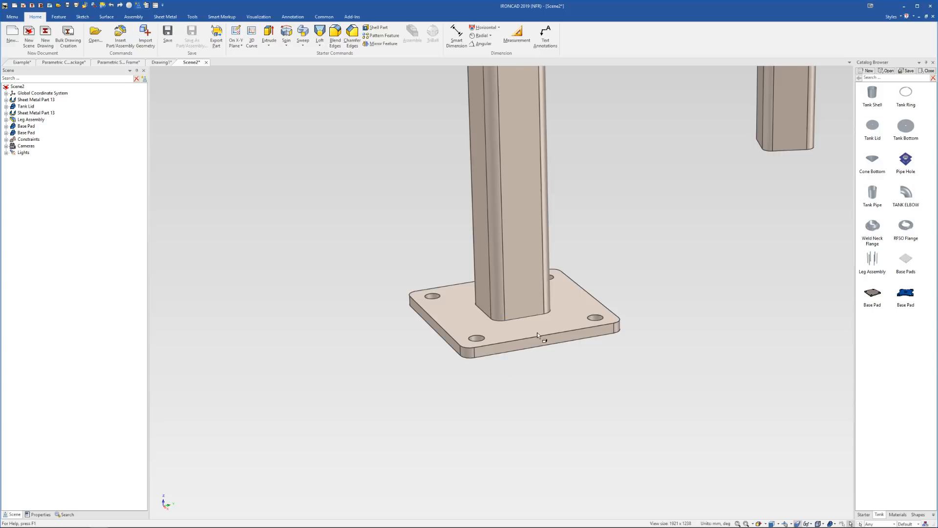
Step: Replace the leg's square pad with the blue catalog Base Pad
scroll(532, 341, down, 5)
scroll(525, 327, up, 3)
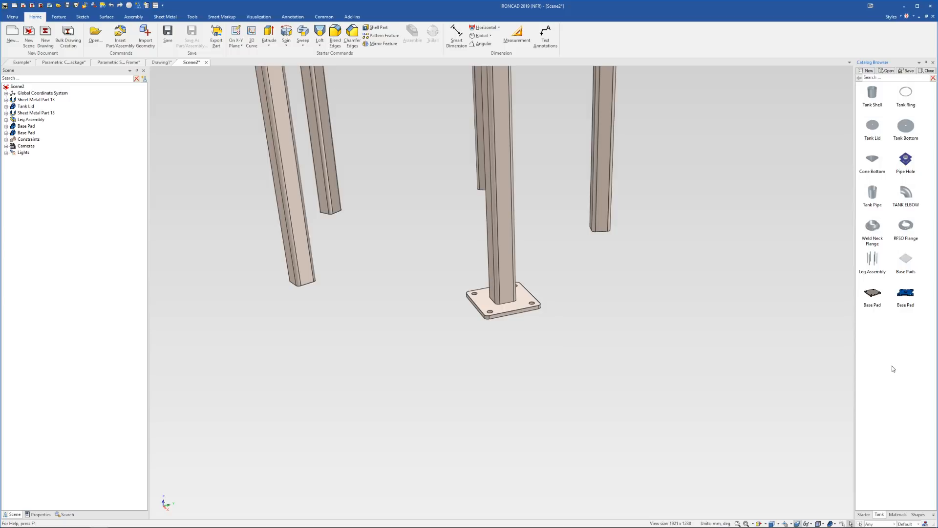
drag(906, 293, 527, 309)
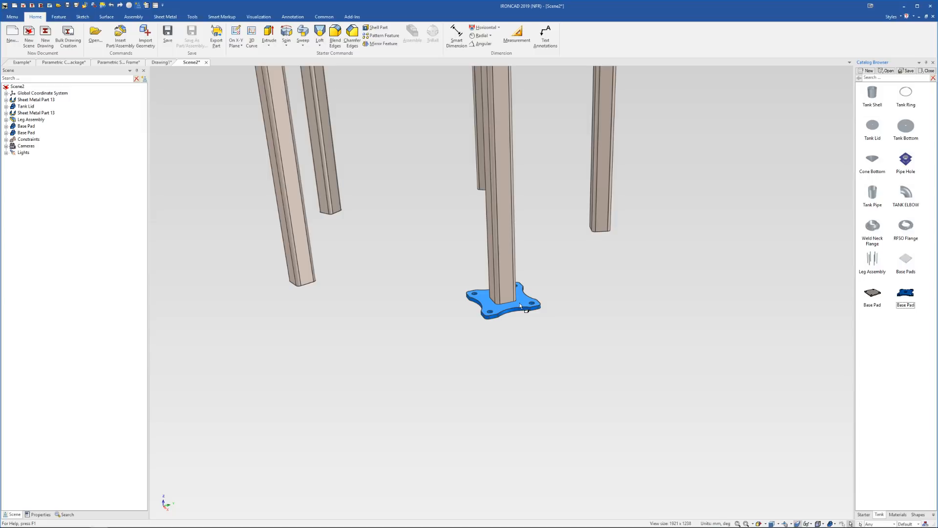
Step: Delete the stray blue Base Pad lying away from the tank, keeping the one under the leg
scroll(470, 310, down, 5)
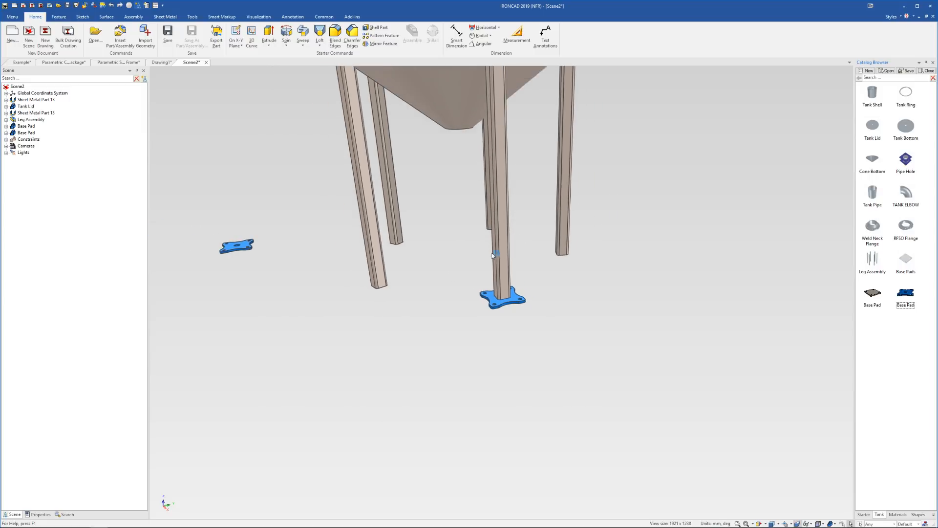
drag(272, 216, 341, 288)
key(Delete)
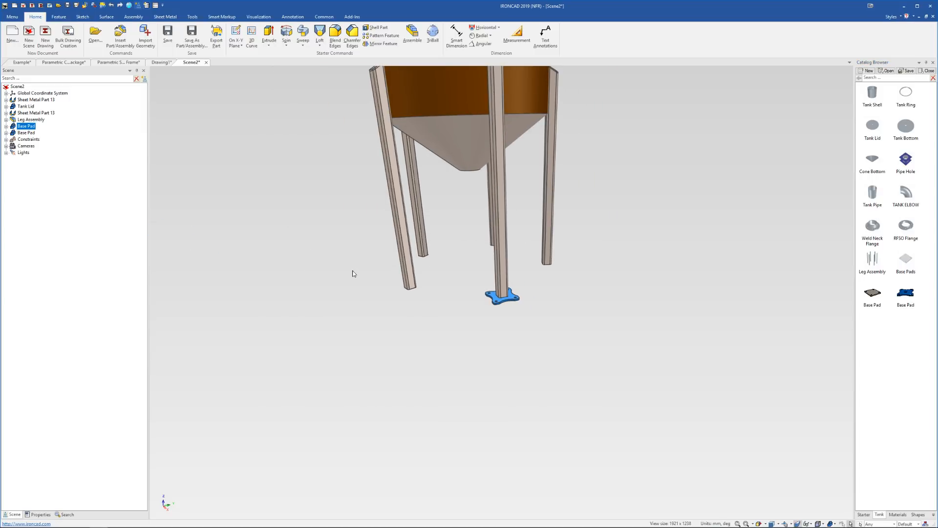
scroll(495, 289, up, 2)
scroll(482, 308, up, 3)
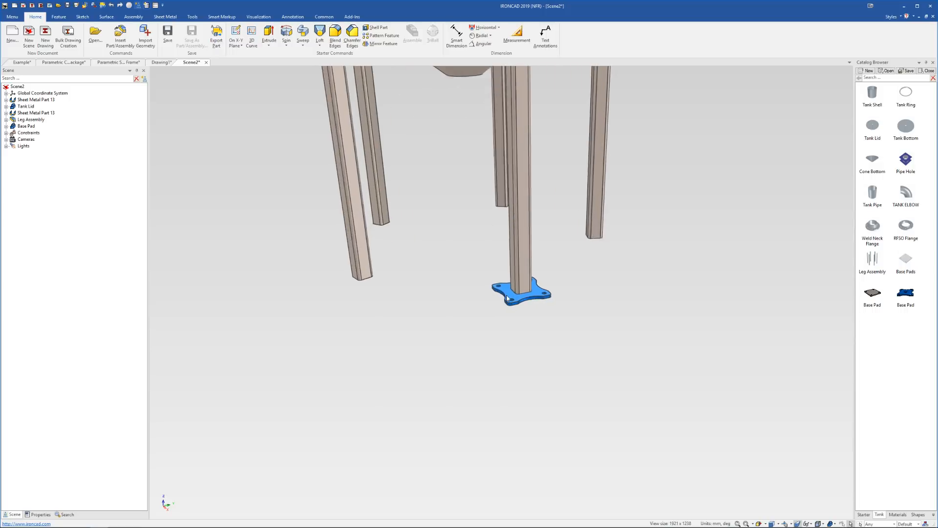
click(499, 286)
scroll(499, 288, down, 5)
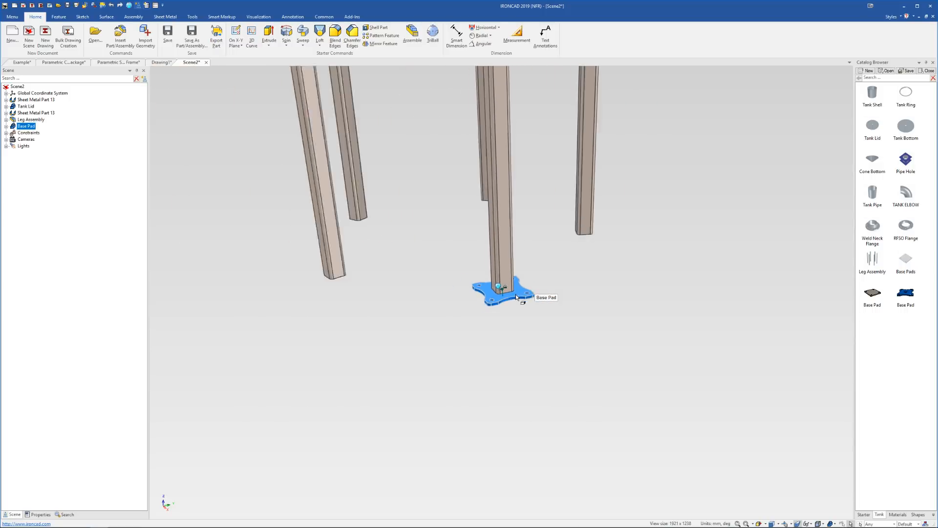
scroll(491, 242, up, 1)
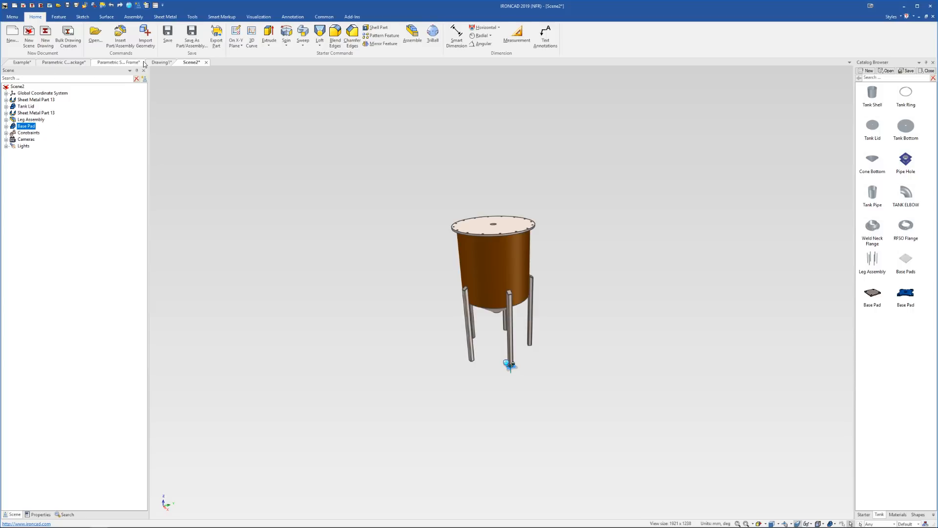
Step: Review the tips and tricks image in Photos, then return to the Example scene in IRONCAD and clear the part selection
click(22, 62)
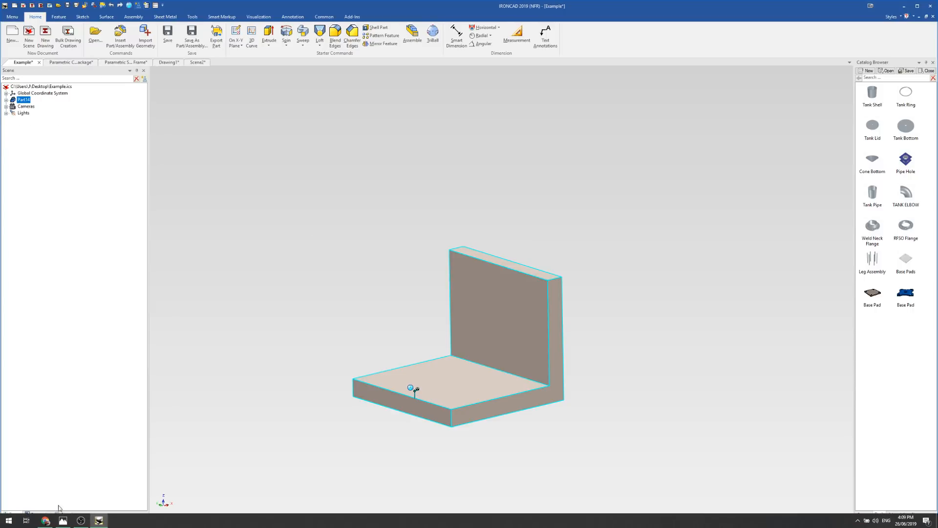
click(63, 521)
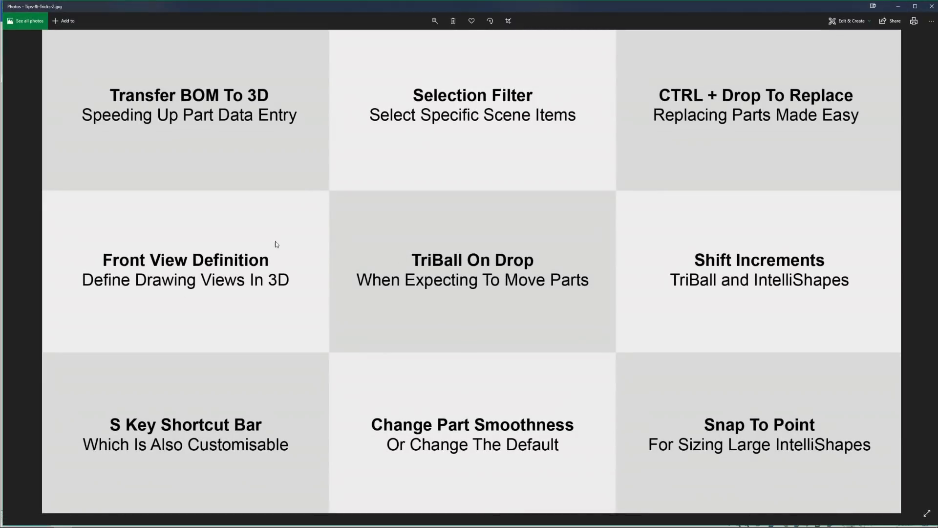
click(98, 521)
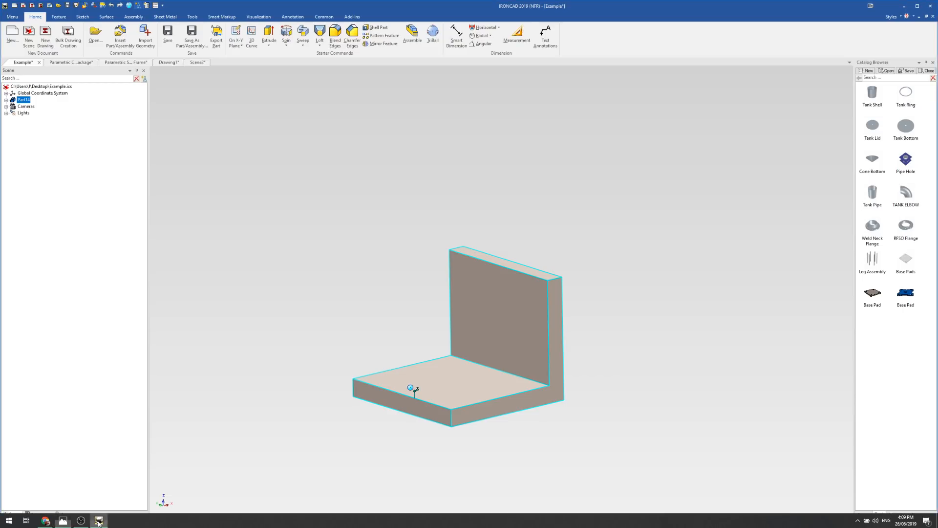
click(512, 321)
click(683, 327)
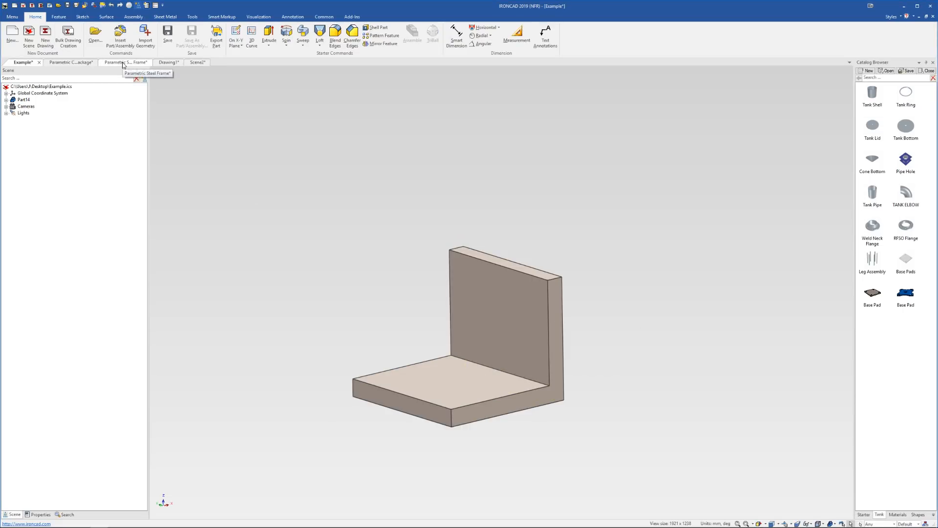
Step: Open Drawing1 and update the outdated views on the Parametric Steel Frame sheet and Sheet2
click(163, 63)
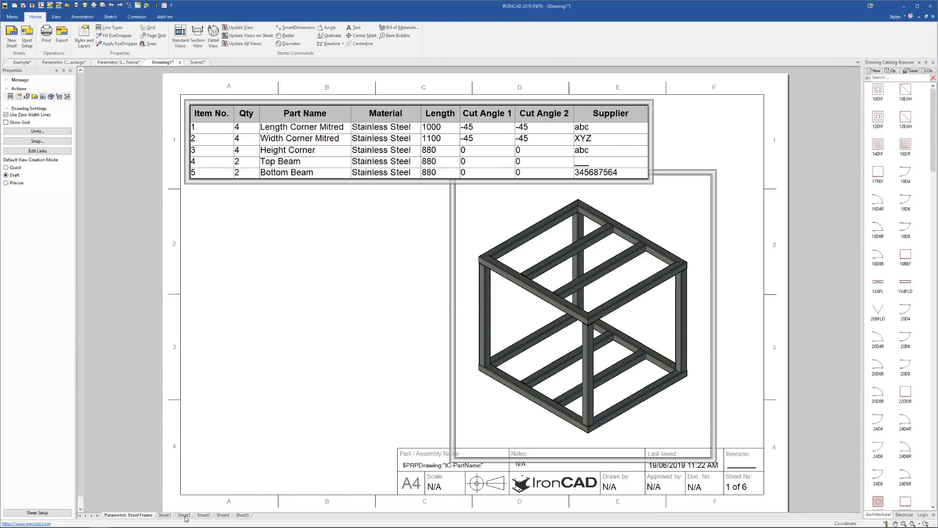
click(510, 246)
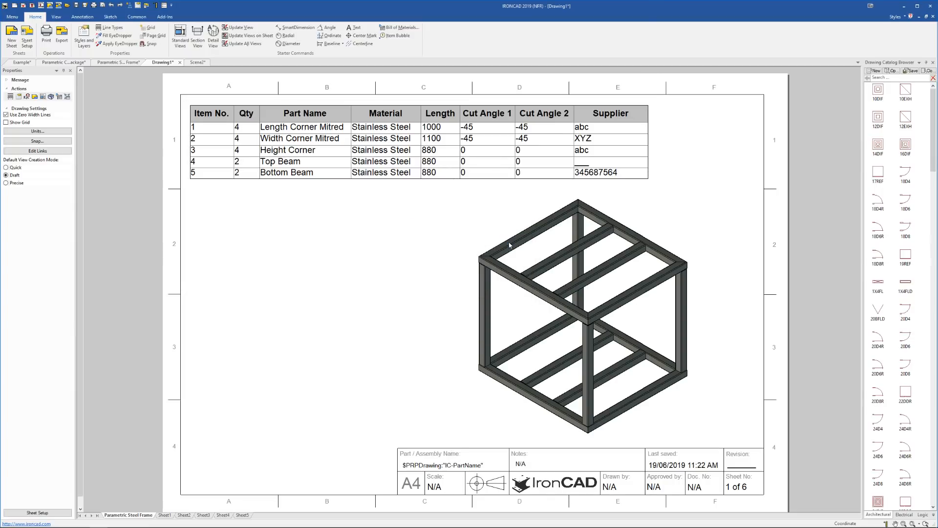
click(184, 515)
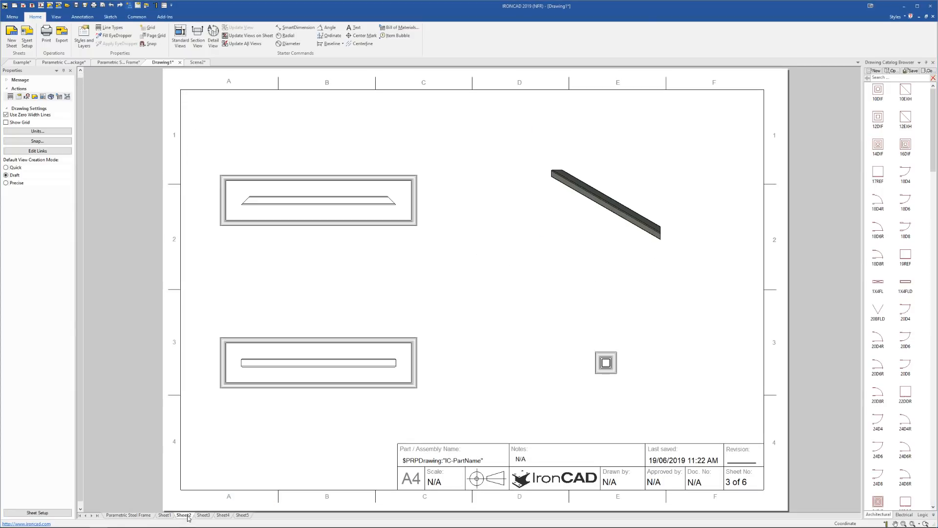
click(524, 241)
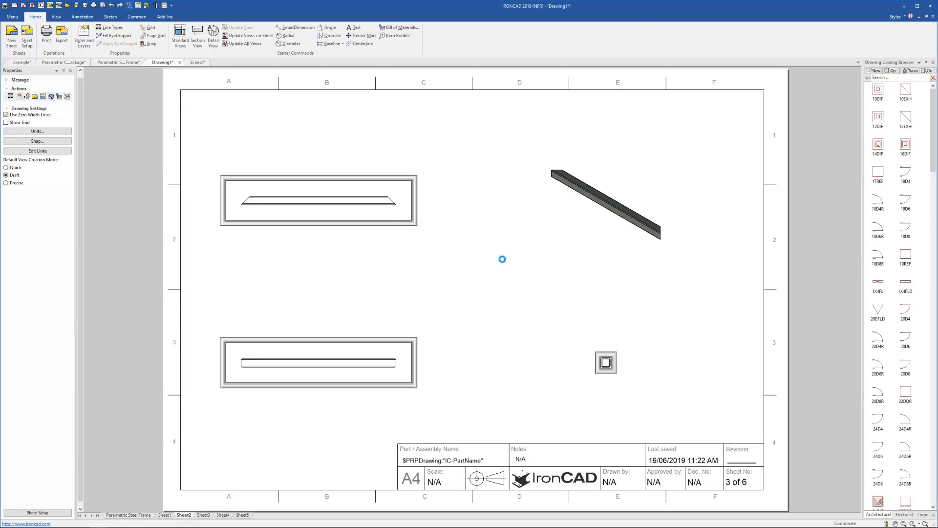
Step: Update the outdated views on Sheet3 and examine the orientation of the upright post's view
click(206, 514)
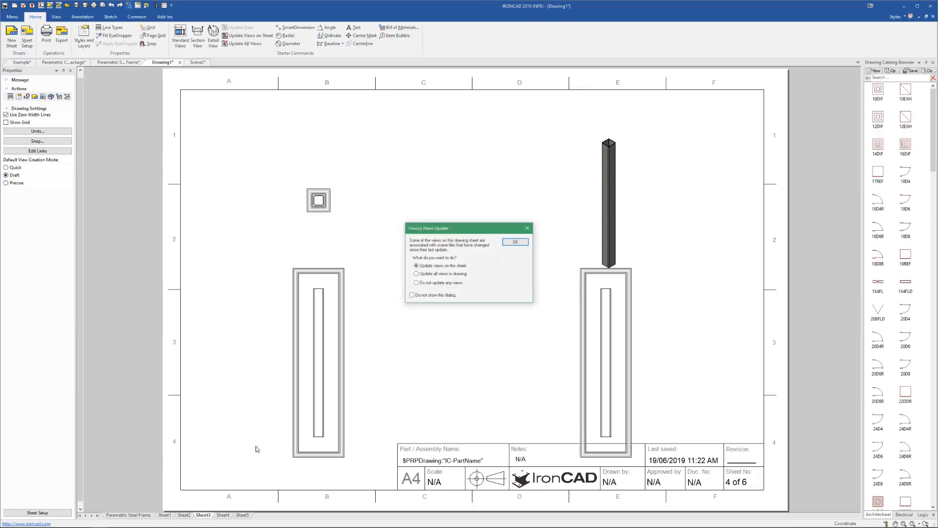
click(516, 243)
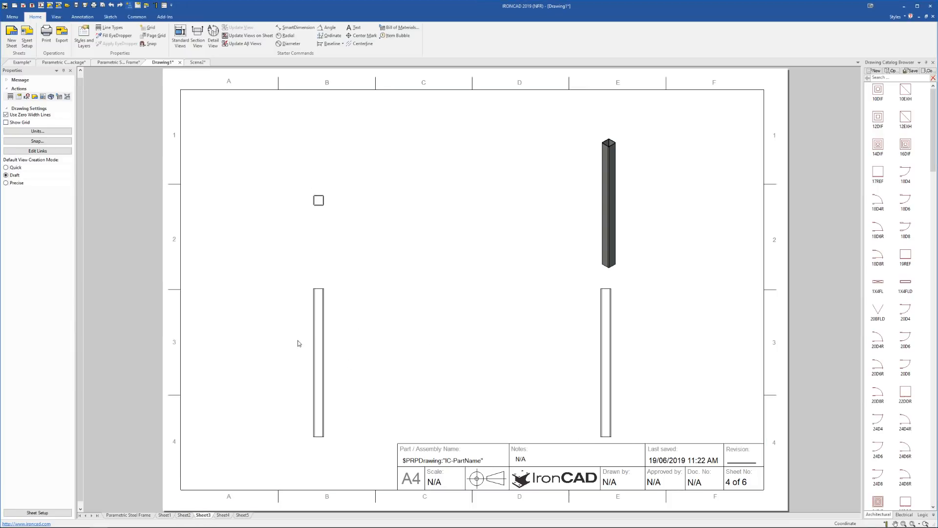
click(318, 324)
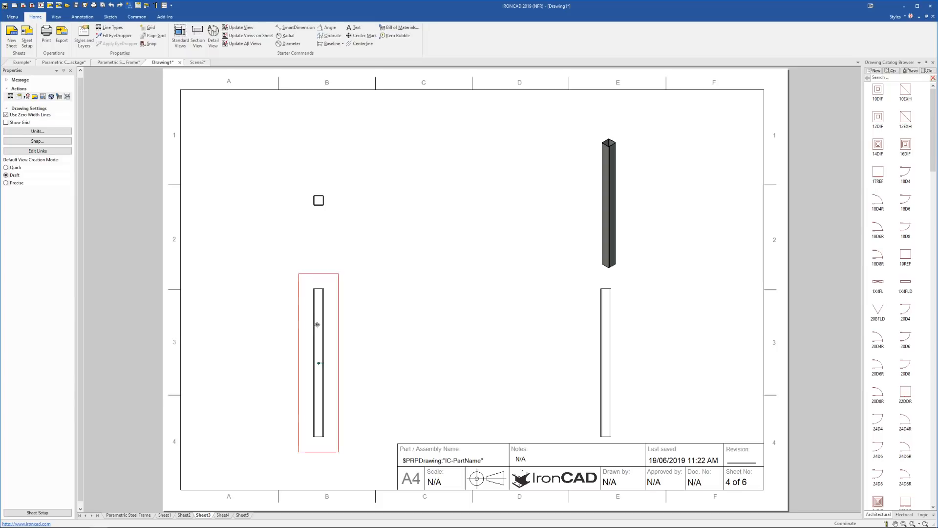
click(498, 325)
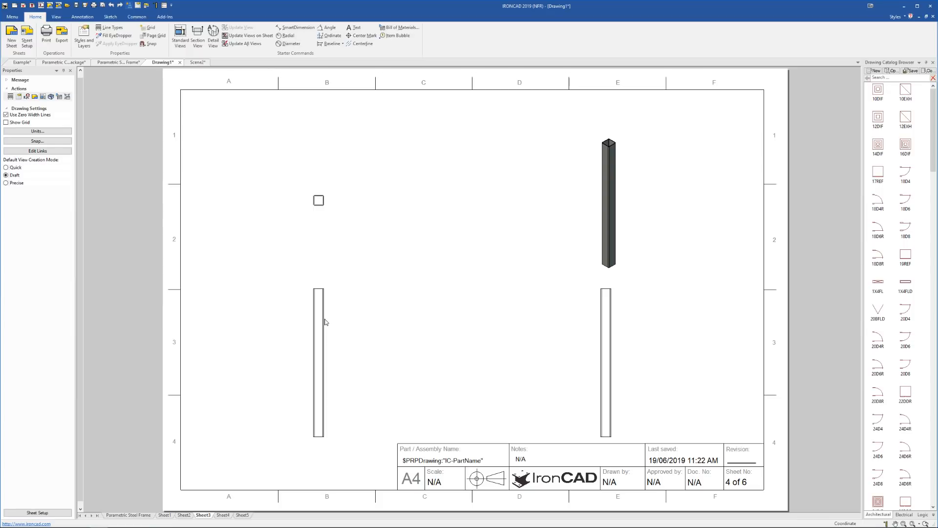
Step: Start a Front View Definition for the front corner upright post in the Parametric Steel Frame scene
click(116, 63)
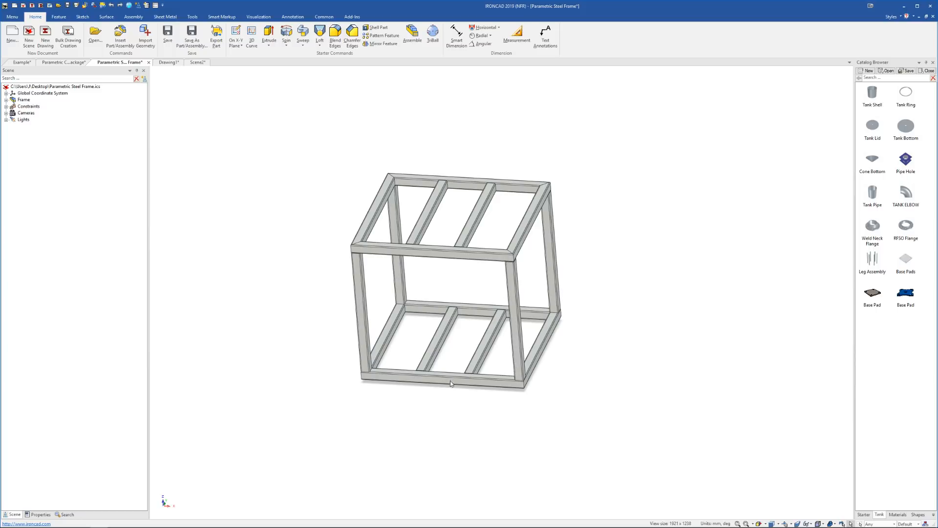
click(513, 310)
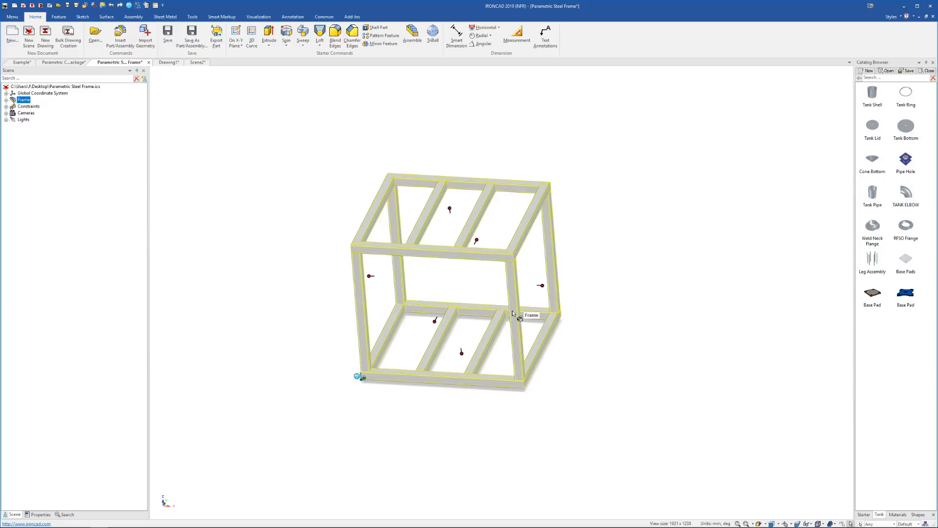
click(513, 307)
scroll(513, 307, up, 3)
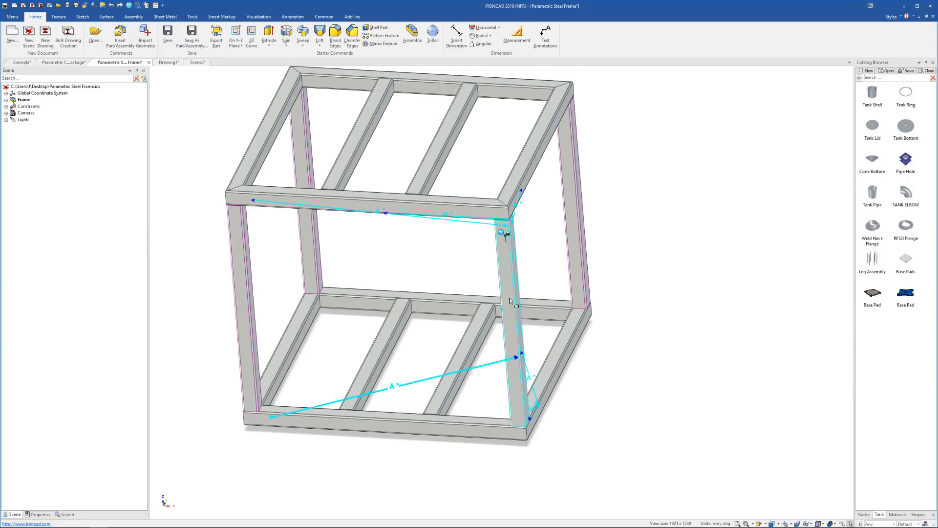
right_click(509, 298)
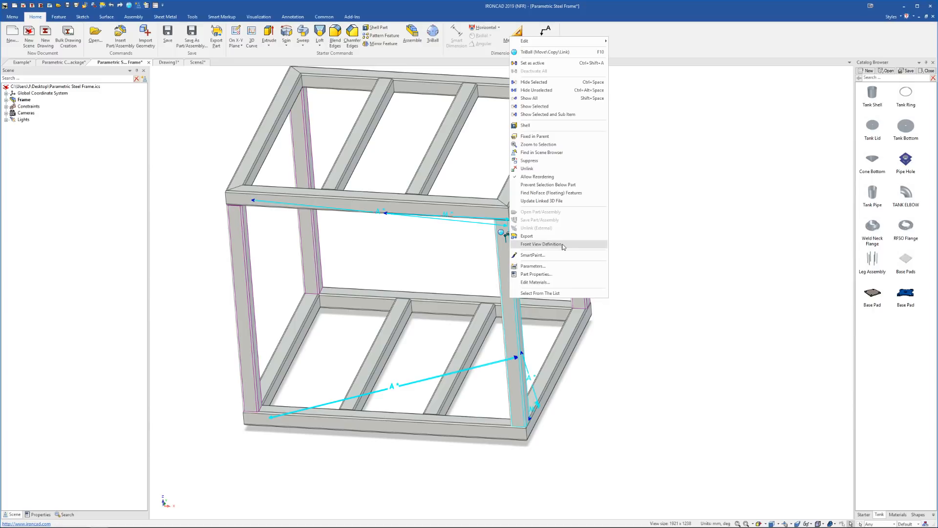
click(541, 244)
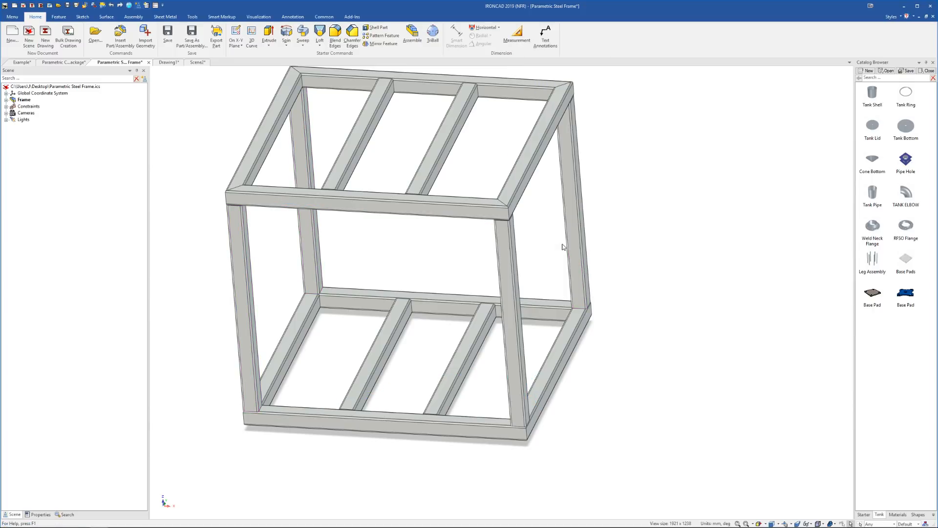
Step: Define the post's front view using its front face as the view direction and its long vertical edge as the horizontal direction
click(509, 276)
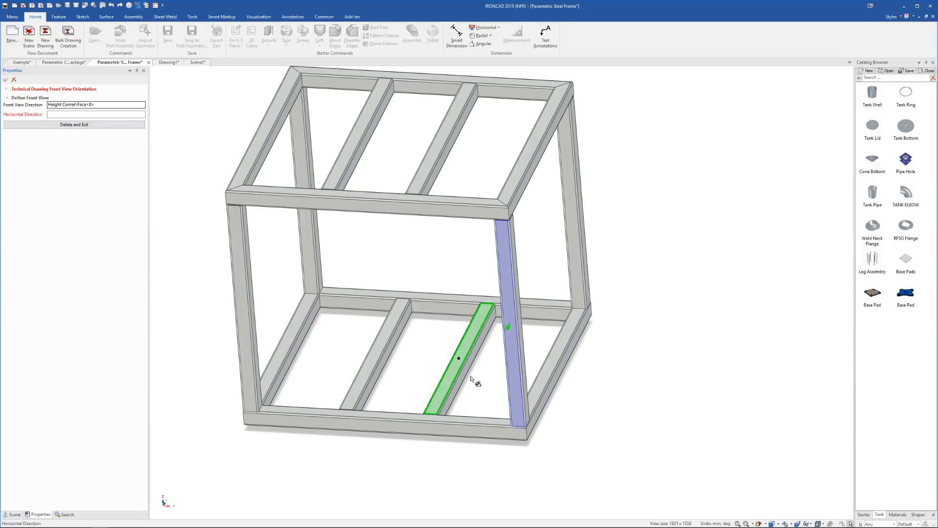
click(509, 406)
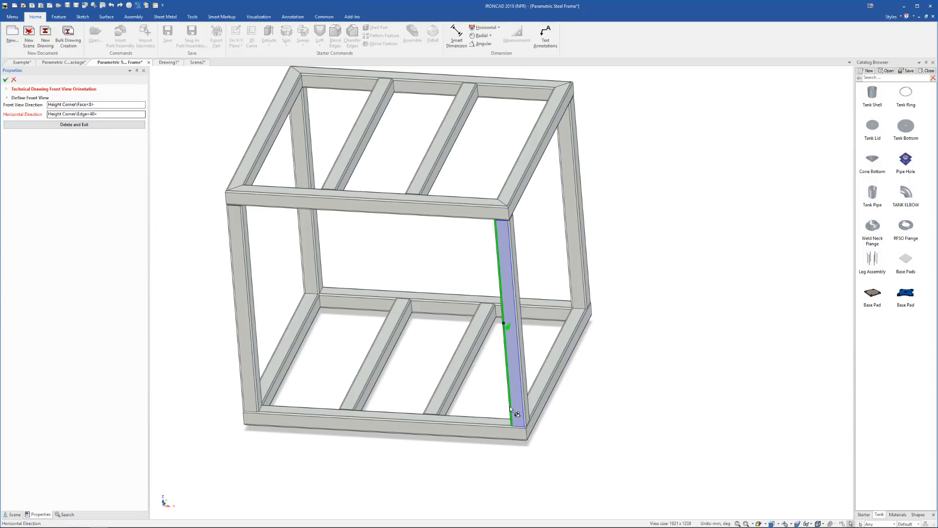
click(513, 433)
middle_drag(519, 424, 415, 310)
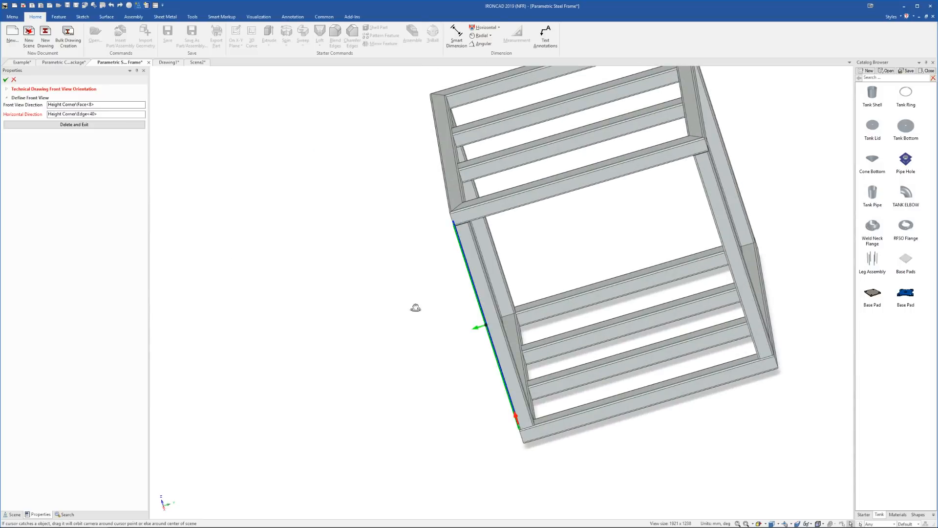
middle_drag(459, 258, 440, 286)
middle_drag(413, 152, 471, 160)
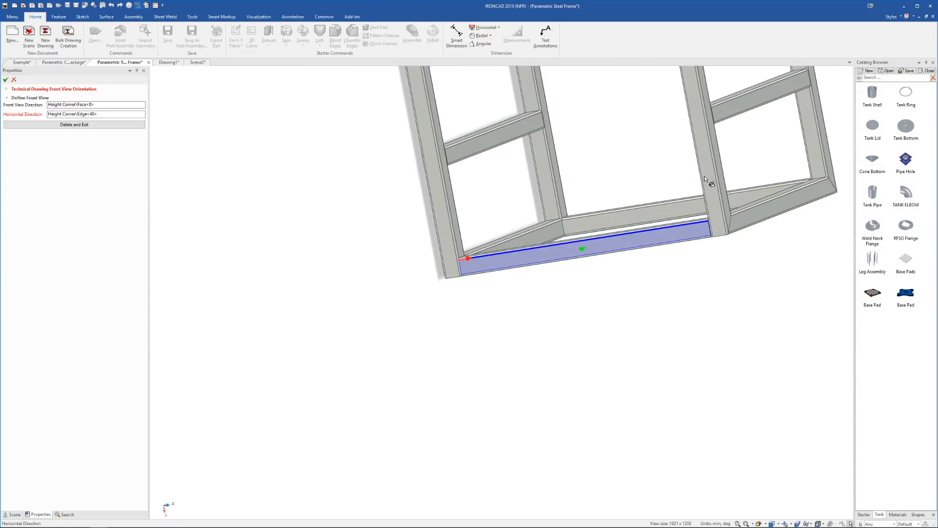
middle_drag(710, 183, 732, 206)
scroll(647, 211, up, 3)
middle_drag(484, 252, 391, 237)
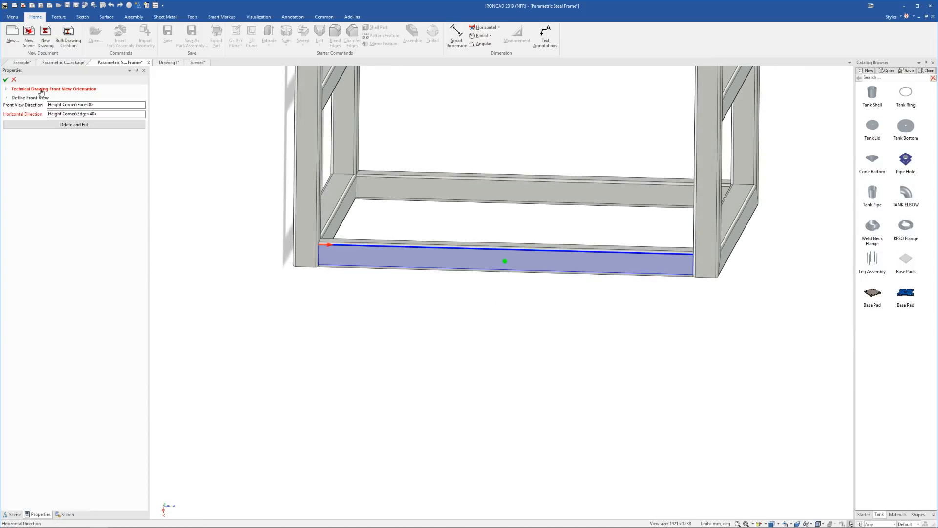
click(6, 79)
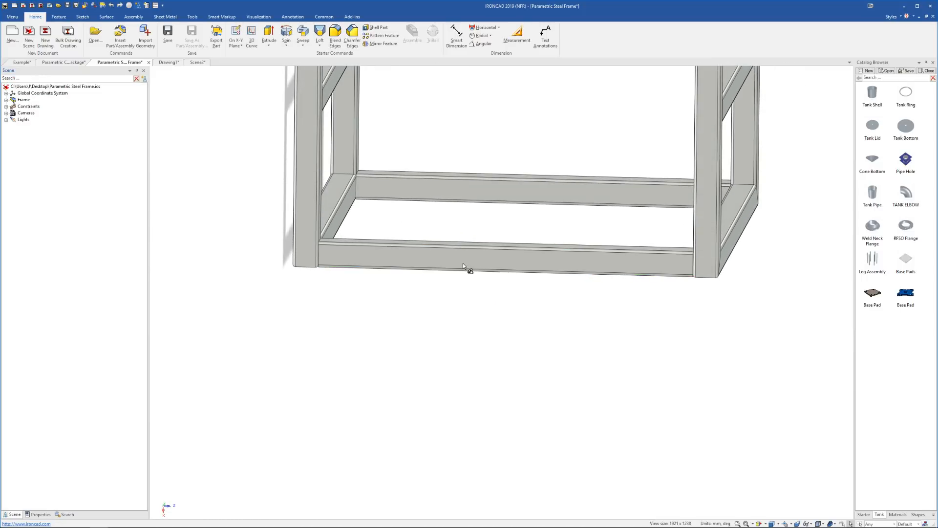
Step: Look squarely at the side of the steel frame, facing an upright post's surface
middle_drag(467, 264, 439, 259)
scroll(440, 259, down, 6)
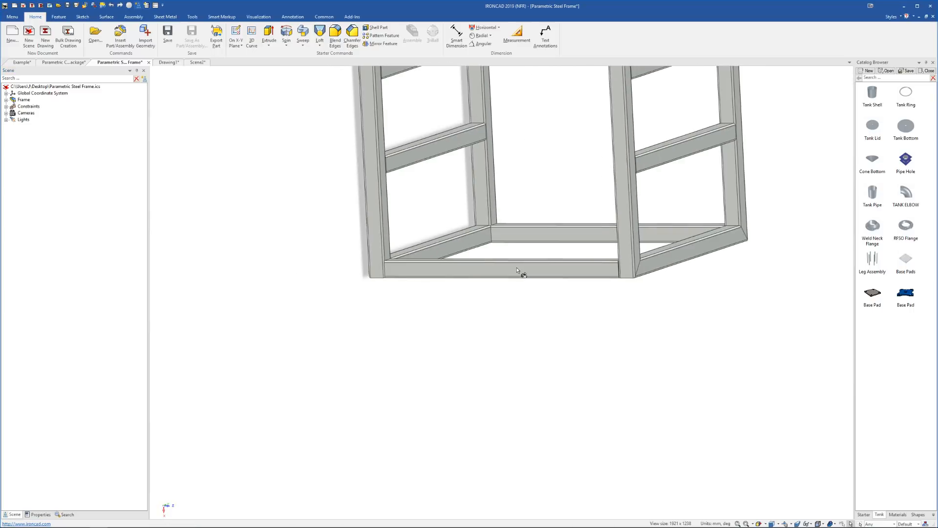
middle_drag(600, 248, 462, 104)
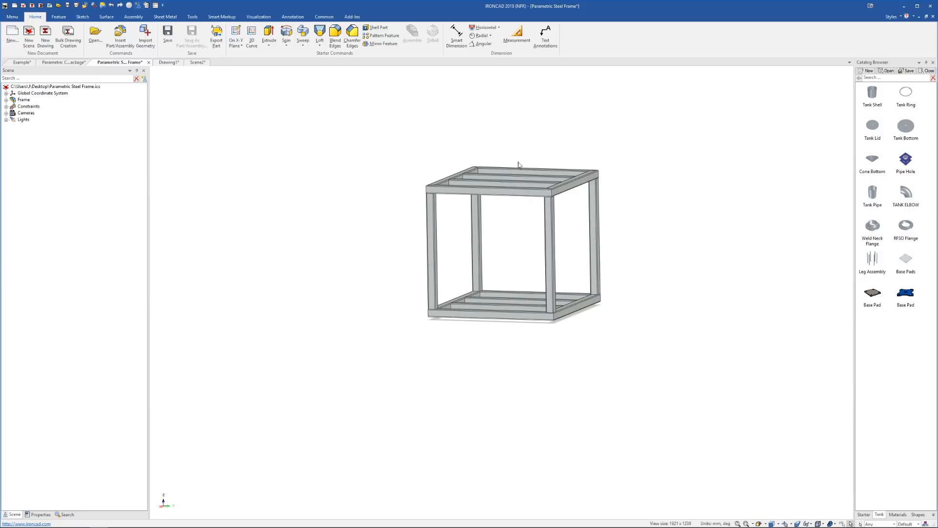
click(759, 524)
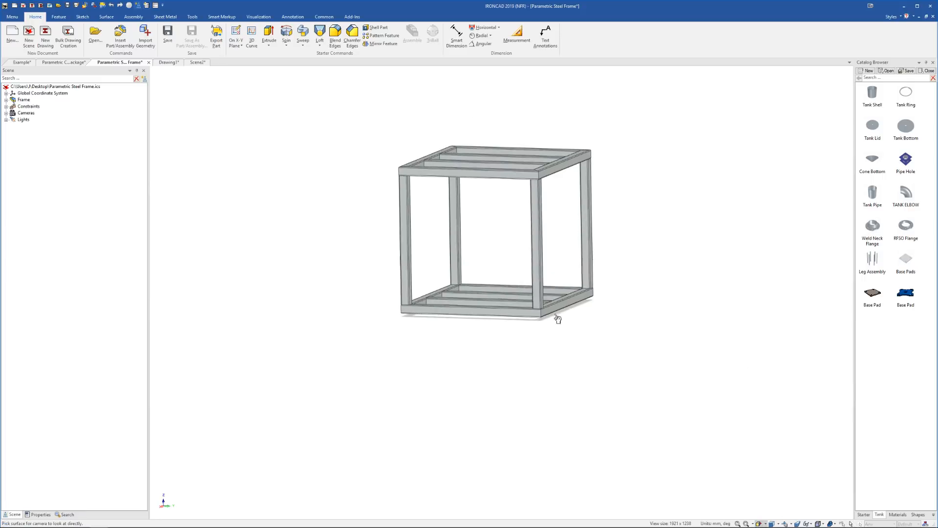
click(531, 254)
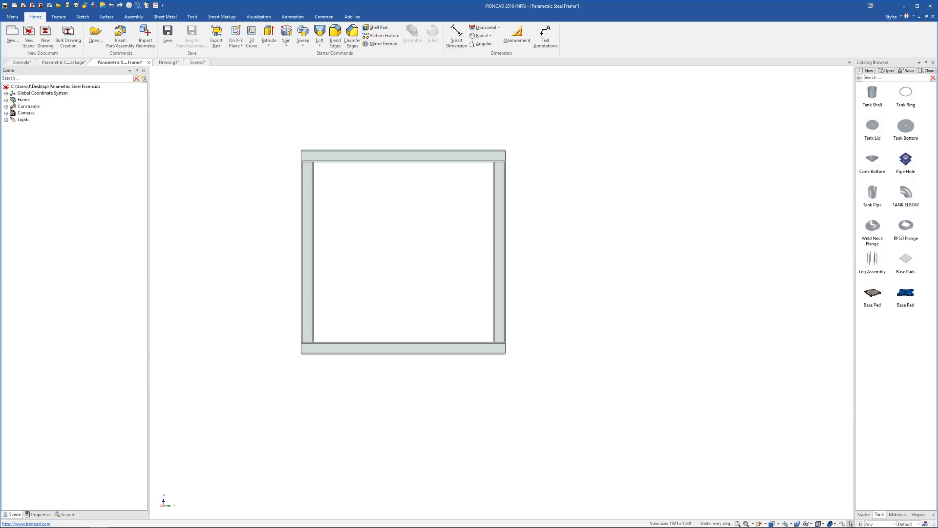
Step: Review the tips and tricks image in Photos, and return to an angled view of the steel frame in IRONCAD
click(69, 522)
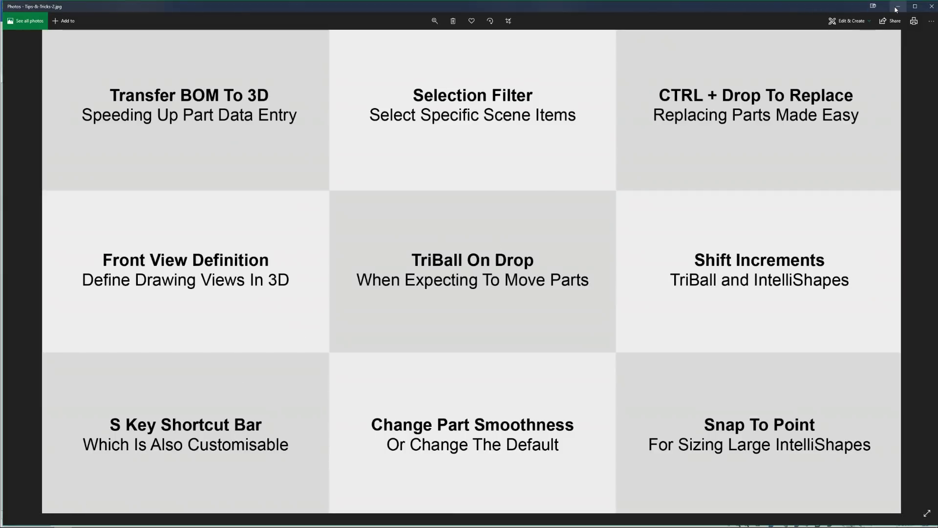
click(96, 520)
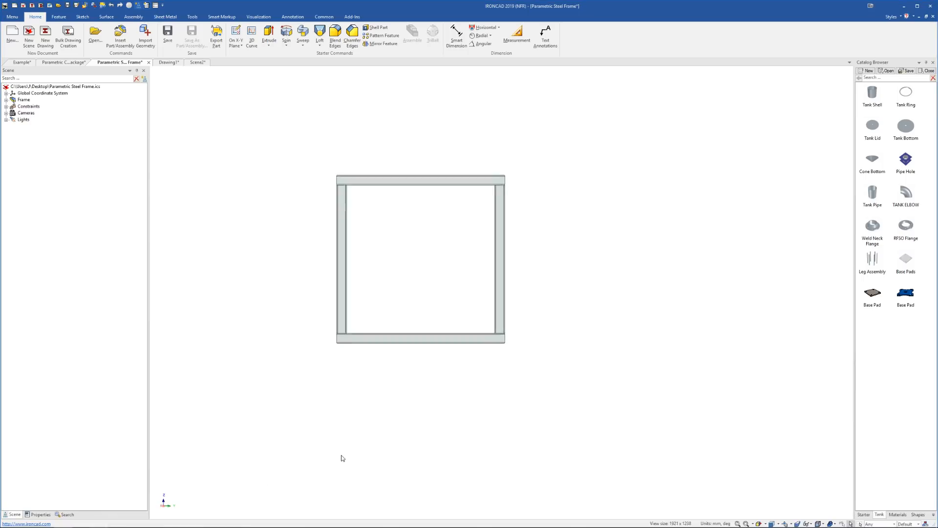
middle_drag(432, 314, 514, 234)
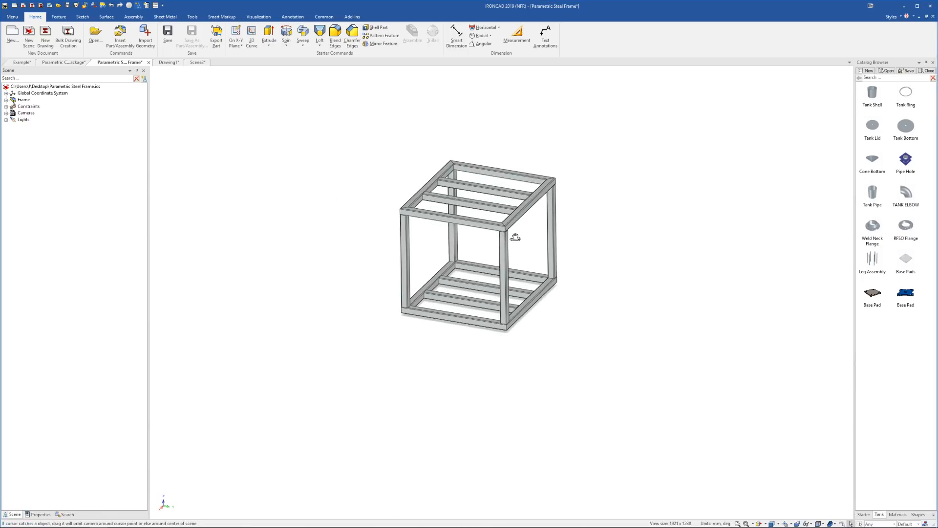
Step: Add a Block from the Starter catalog to the empty space beside the steel frame
click(865, 515)
scroll(803, 336, down, 2)
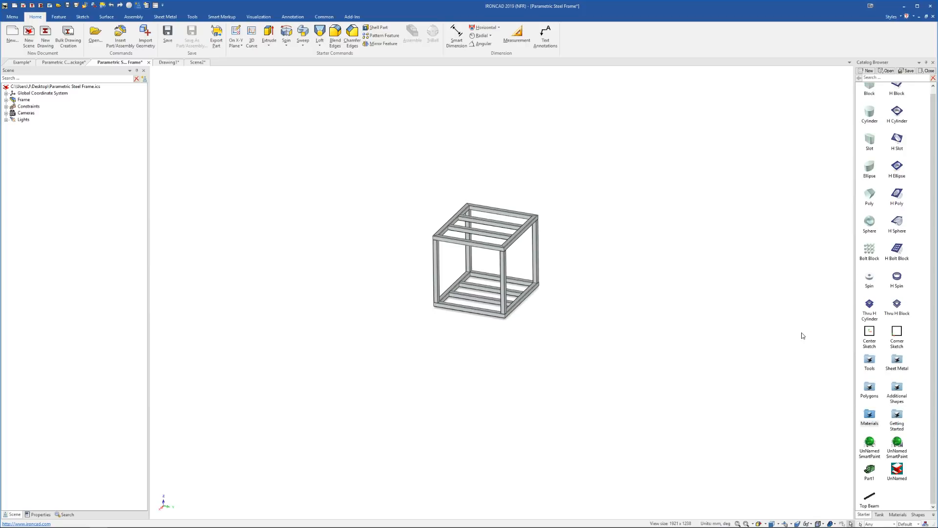
scroll(898, 171, up, 1)
drag(871, 90, 717, 278)
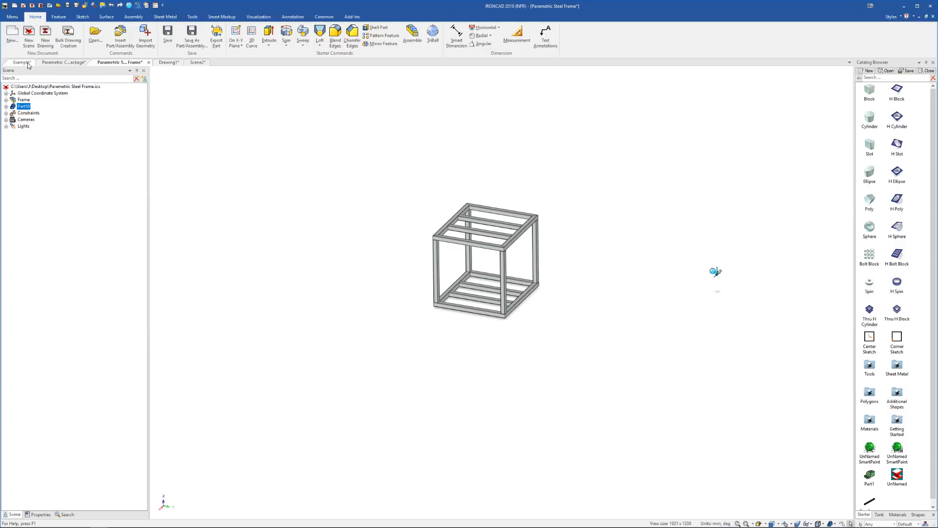
Step: Switch to the Example scene and frame the L-shaped part's base plate
click(21, 62)
scroll(486, 366, up, 2)
middle_drag(487, 366, 494, 421)
Step: Place an H Cylinder from the catalog on the L-shaped part's base plate and delete the resulting hole
drag(899, 118, 513, 343)
scroll(509, 350, up, 1)
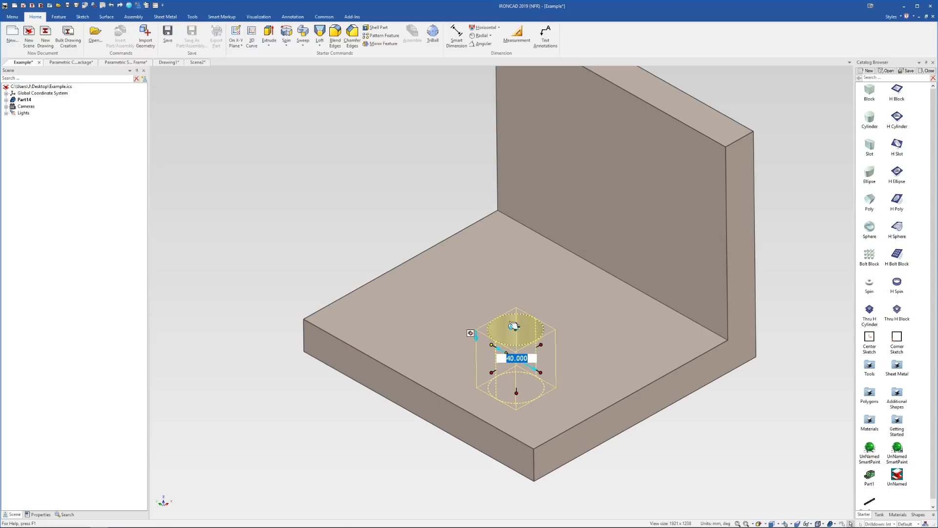
click(511, 324)
key(Delete)
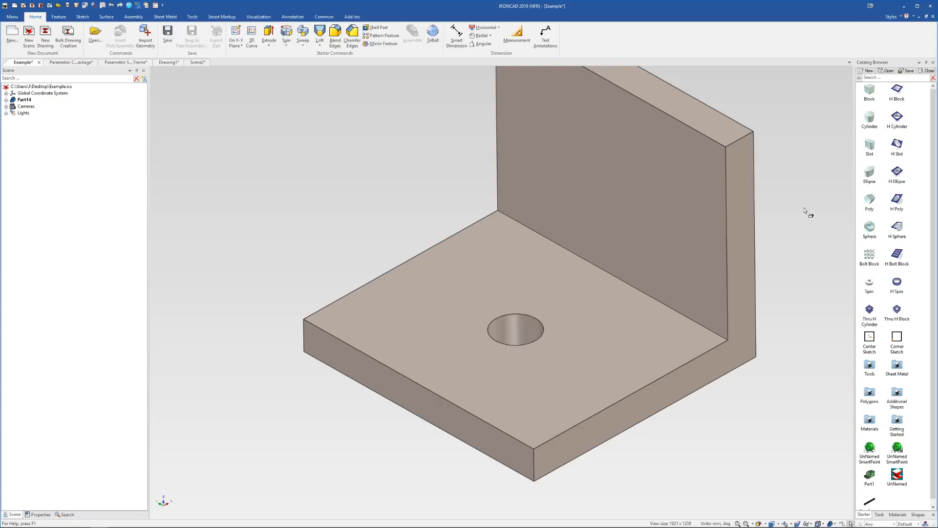
Step: Set the catalog's H Cylinder to attach the TriBall on drop
right_click(897, 122)
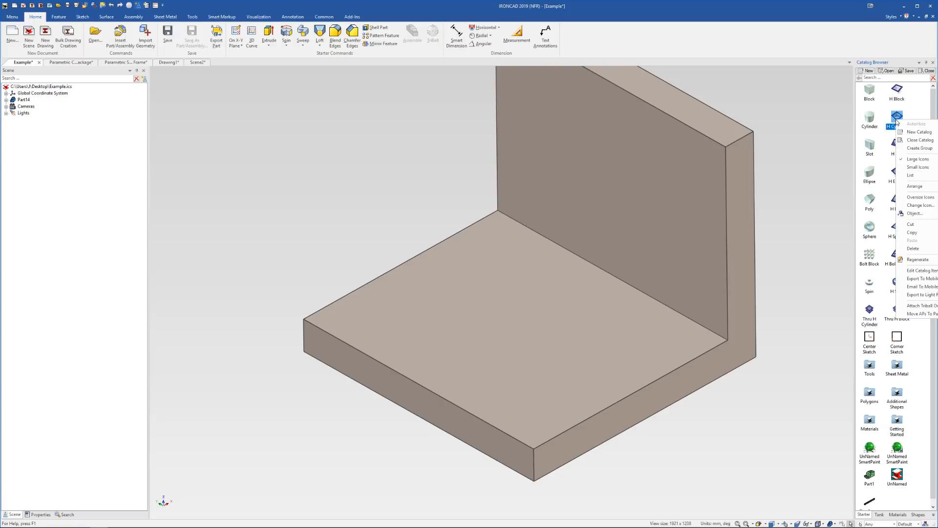
click(930, 308)
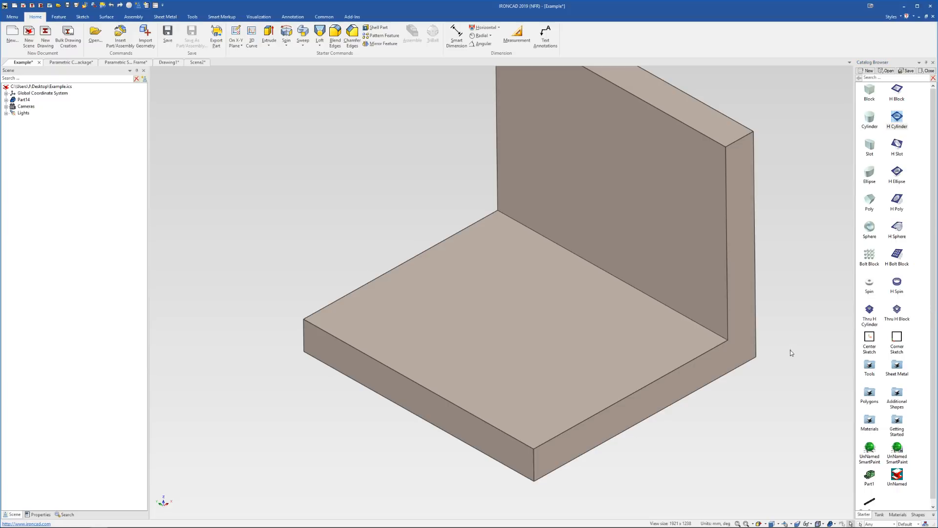
Step: Place an H Cylinder on the base plate, slide it along one axis with the attached TriBall, and delete it
drag(896, 115, 517, 329)
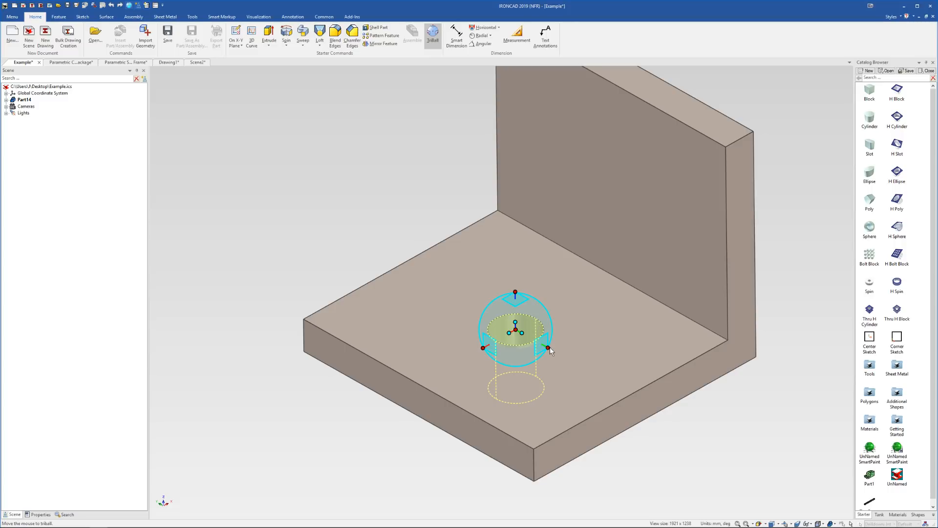
drag(549, 348, 499, 320)
key(F10)
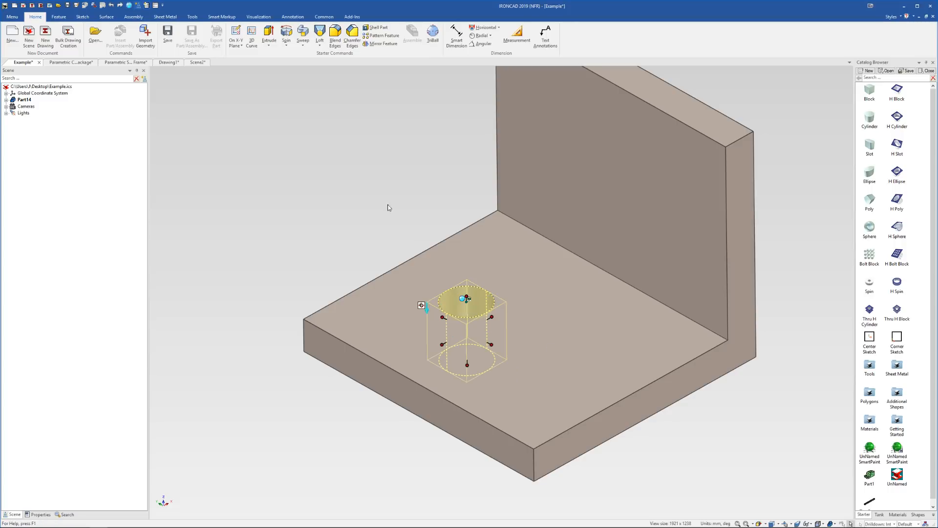
click(389, 207)
click(471, 306)
click(472, 306)
key(Delete)
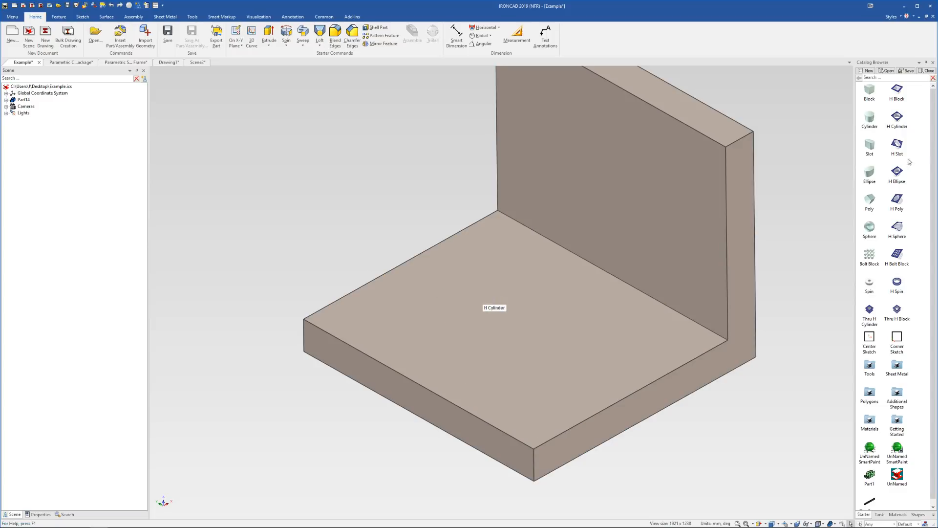
Step: Place an H Cylinder on the base plate two more times, dismissing the TriBall and deleting the hole each time
drag(899, 126, 547, 316)
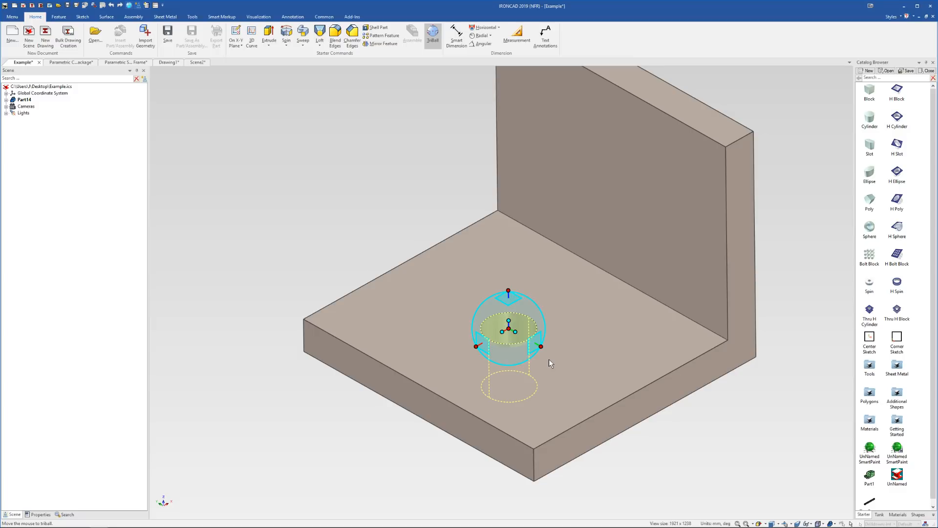
key(F10)
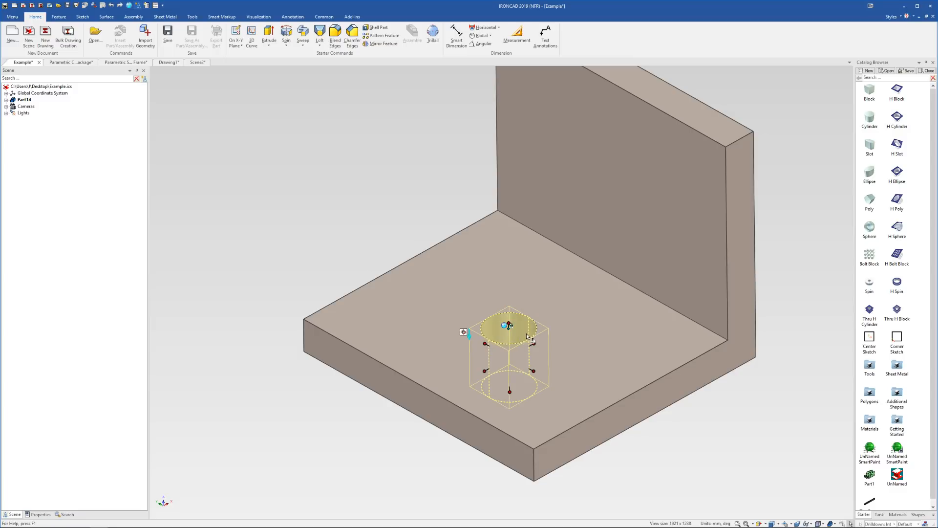
key(Delete)
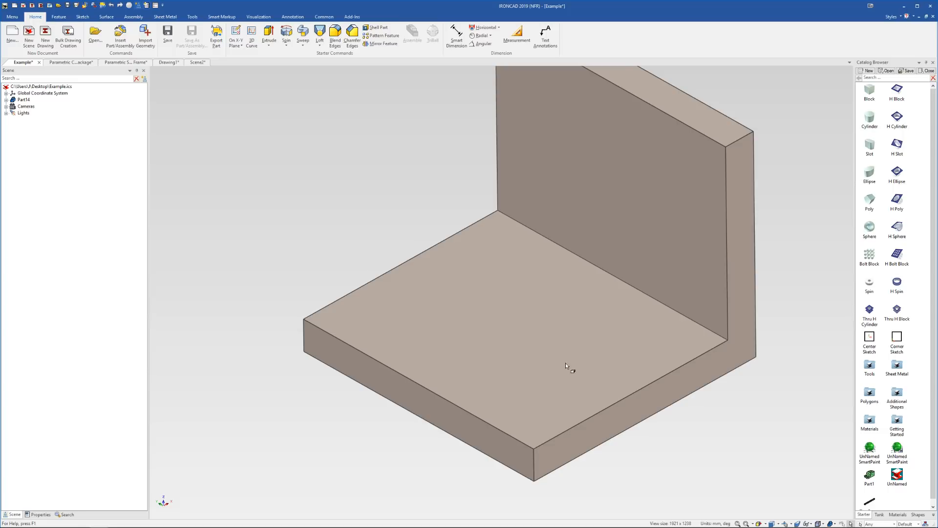
click(478, 345)
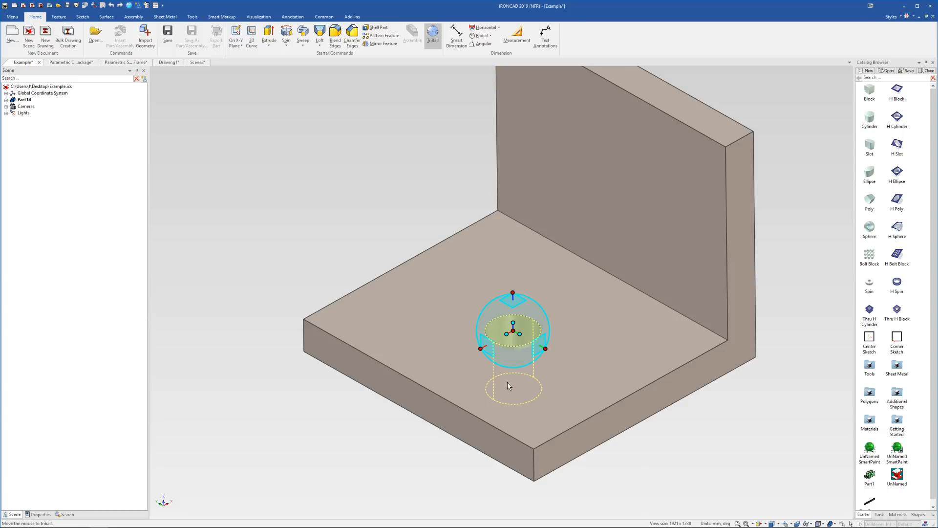
middle_drag(497, 372, 499, 361)
key(F10)
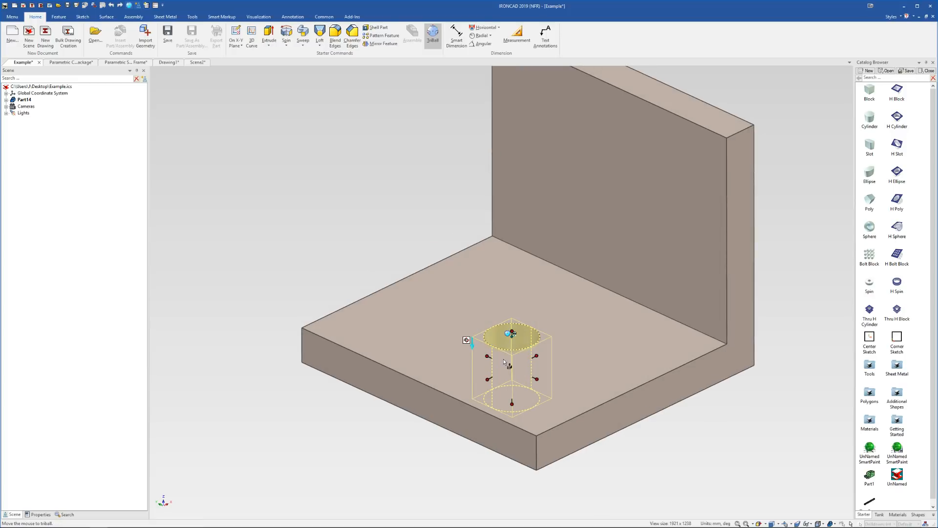
key(Delete)
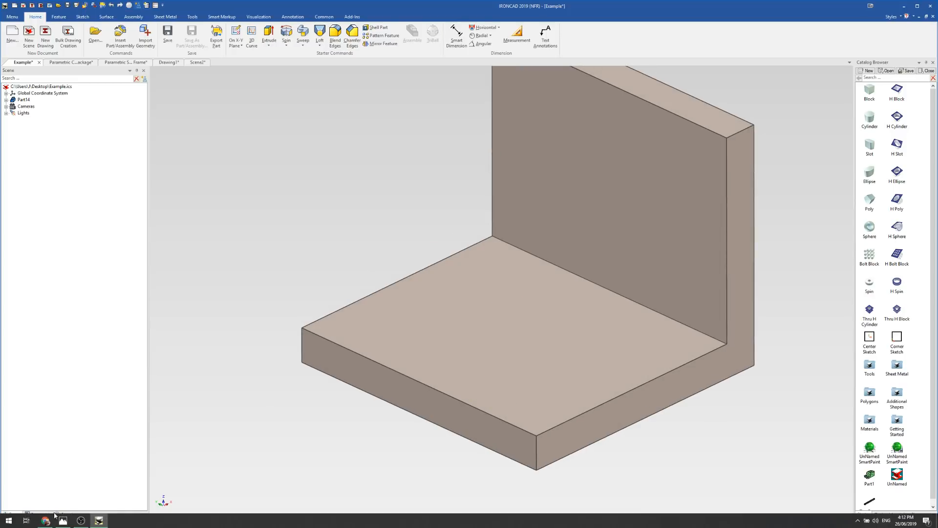
Step: Review the tips and tricks image in Photos, and return to the Example scene in IRONCAD
click(63, 522)
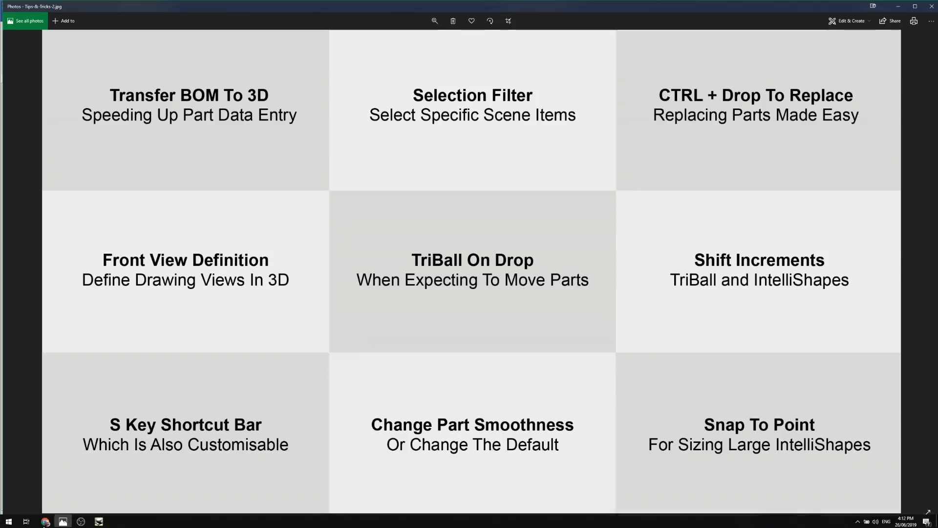
click(99, 521)
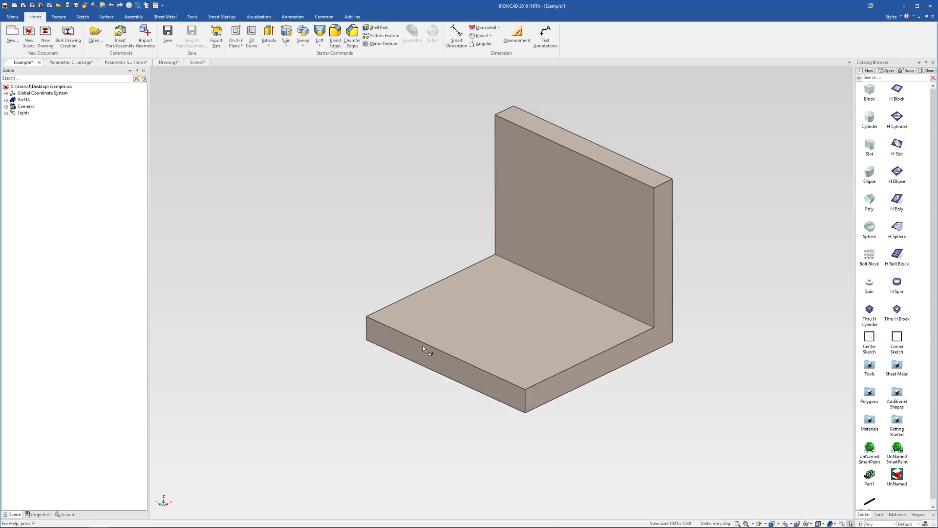
Step: Set the base plate block's depth to 200 mm by its front face sizing handle
click(494, 333)
click(486, 322)
scroll(486, 323, down, 3)
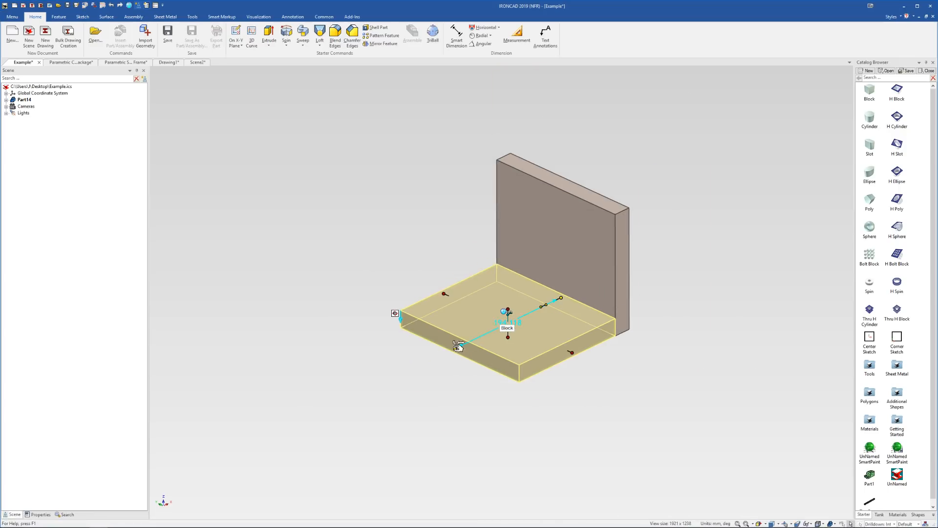
click(456, 346)
text(200)
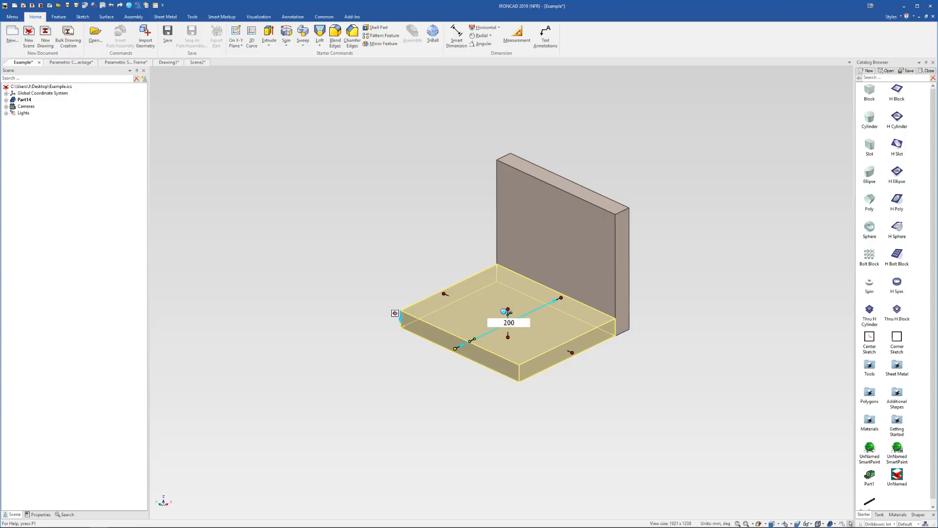
key(Return)
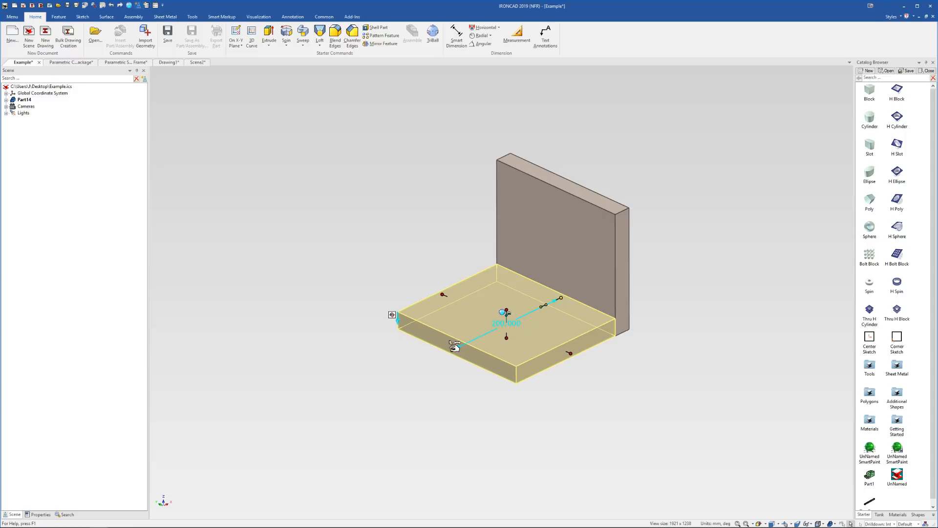
Step: Change the linear snap increment of the base plate's front sizing handle to 10
right_click(453, 348)
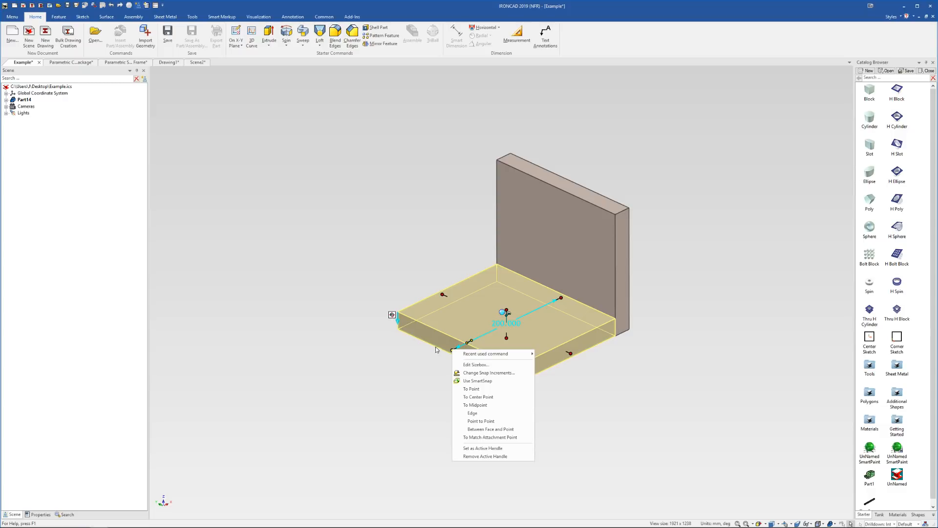
click(482, 373)
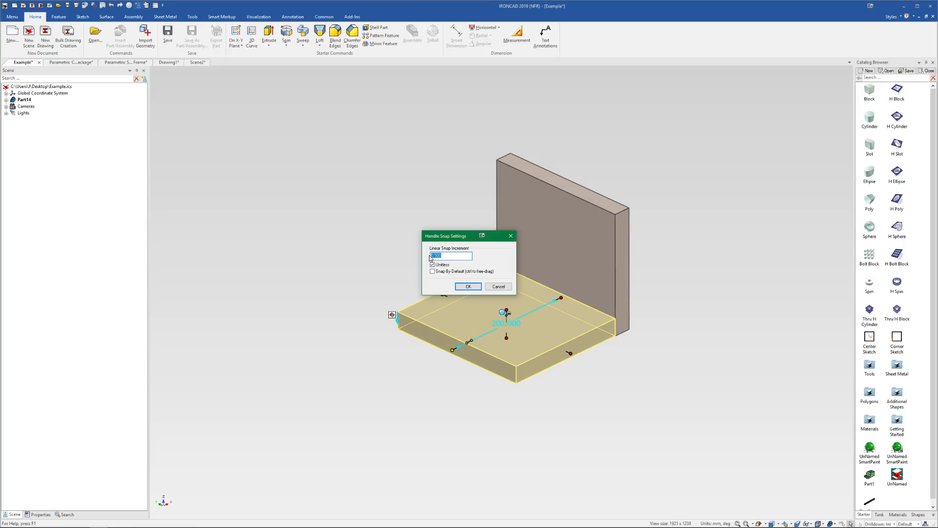
text(10)
click(469, 287)
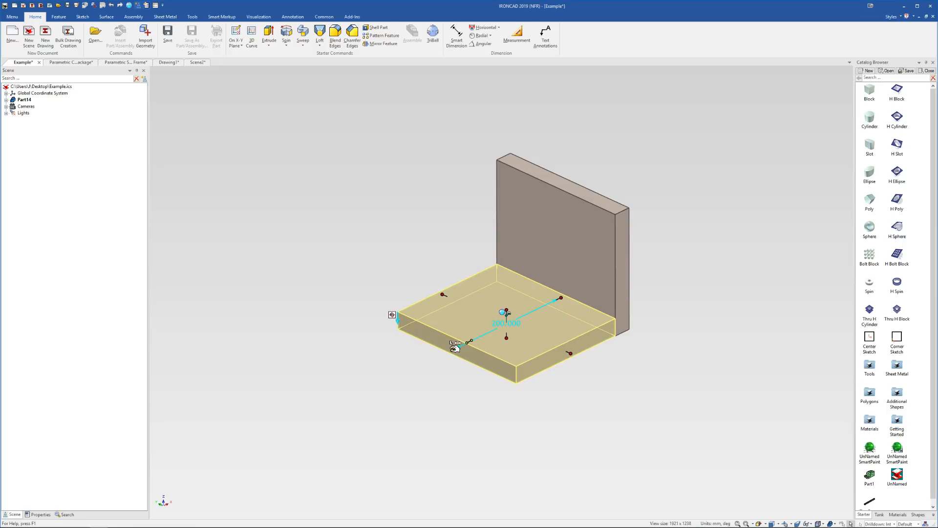
Step: Stretch the base plate's depth in snap increments to 320 mm, shorten it to 260 mm, and lengthen the plate sideways past the upright wall
drag(455, 347, 373, 383)
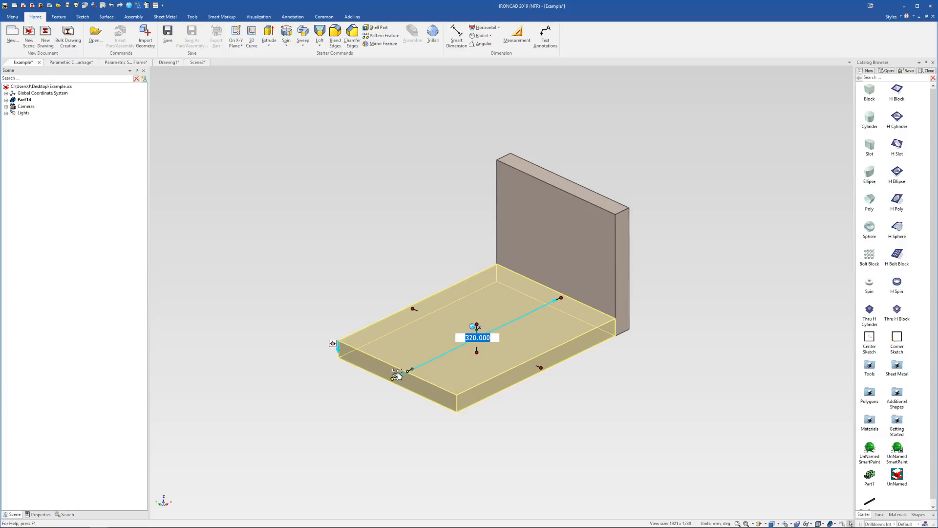
drag(397, 374, 441, 359)
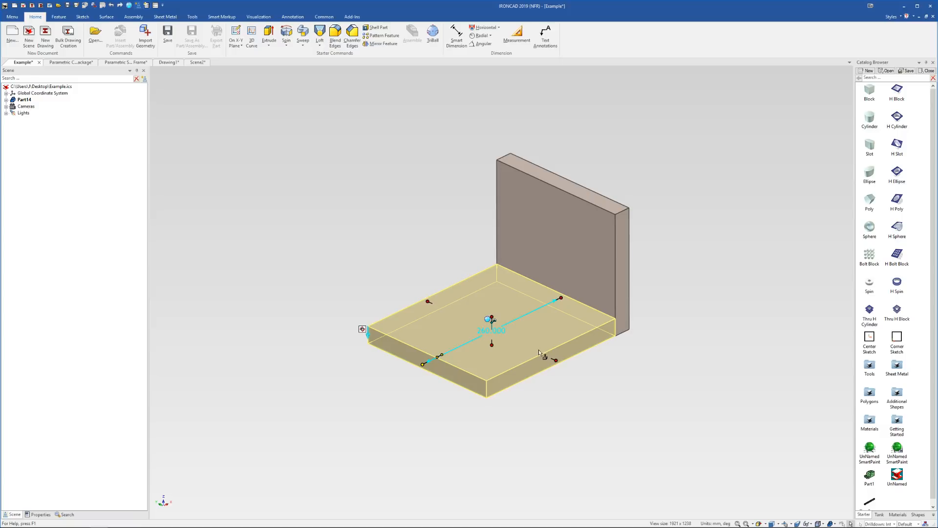
drag(557, 361, 704, 396)
click(738, 322)
scroll(612, 289, down, 3)
click(529, 296)
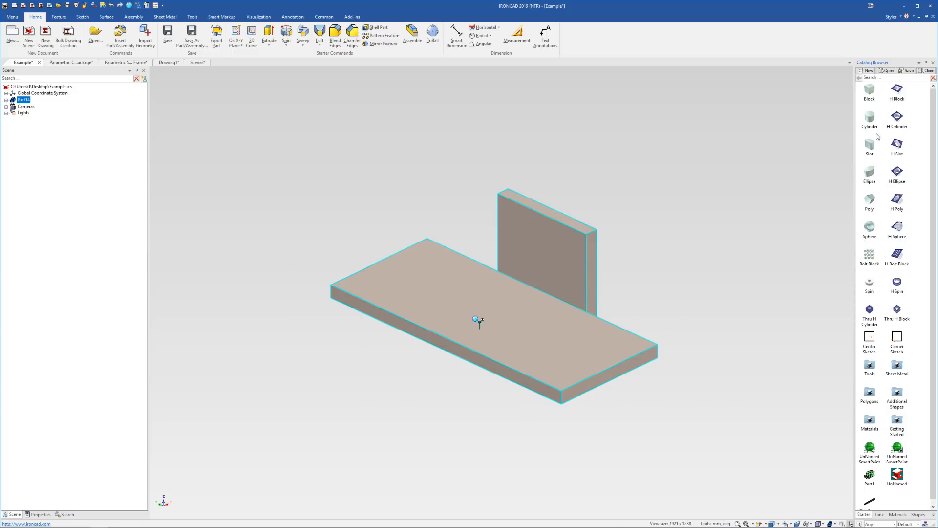
click(758, 173)
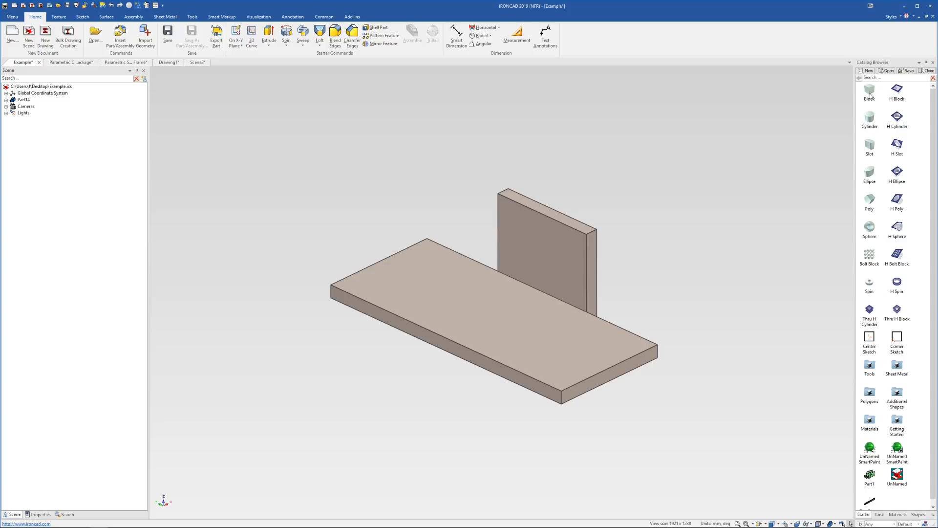
Step: Drop a catalog Block onto the base plate as a separate part and stretch it upward into a tall post
drag(870, 95, 532, 308)
right_drag(498, 315, 496, 317)
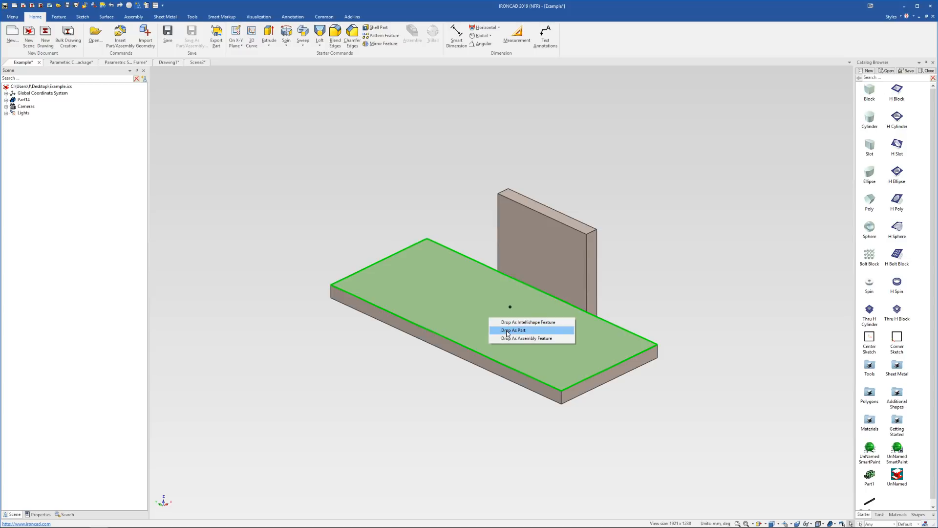
click(504, 326)
drag(490, 298, 483, 206)
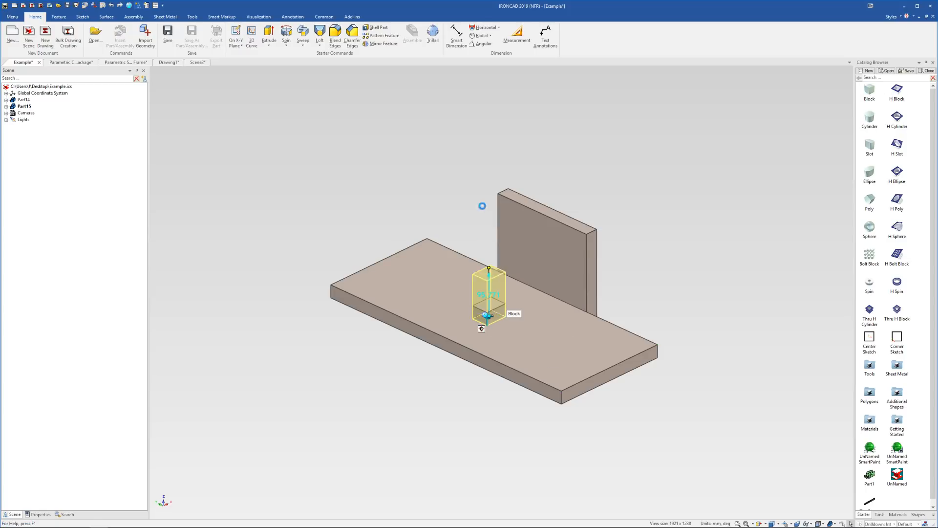
Step: Attach the TriBall to the tall block, reorient it to lie over the plate's front edge, and turn it upright again
click(600, 260)
click(473, 287)
key(F10)
scroll(470, 333, up, 2)
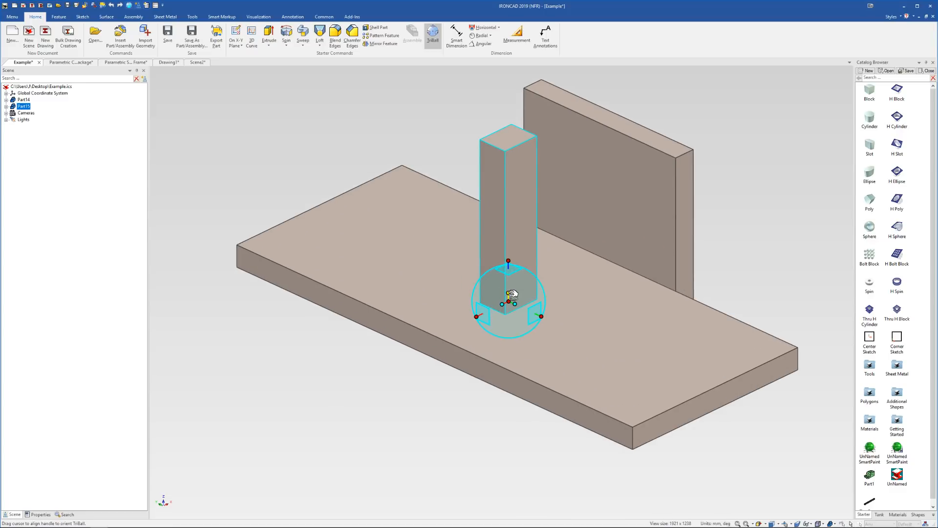
drag(512, 295, 434, 340)
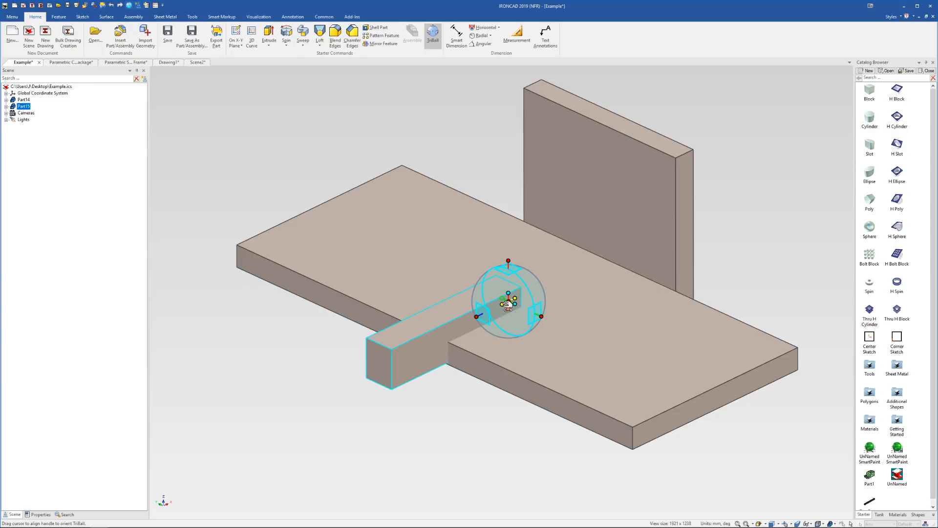
drag(502, 305, 427, 274)
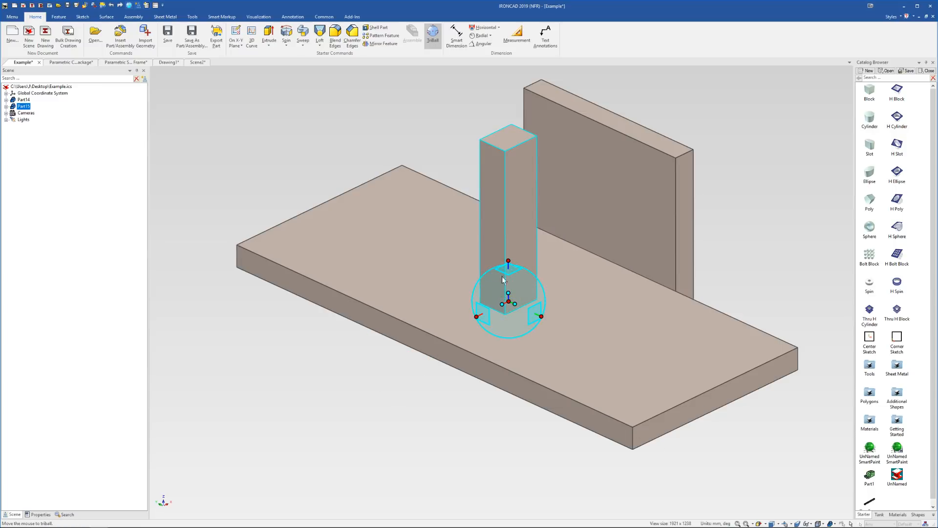
Step: Rotate the tall block by 90 degrees about the TriBall's horizontal axis so it lies toward the upright wall
click(542, 316)
drag(530, 300, 523, 305)
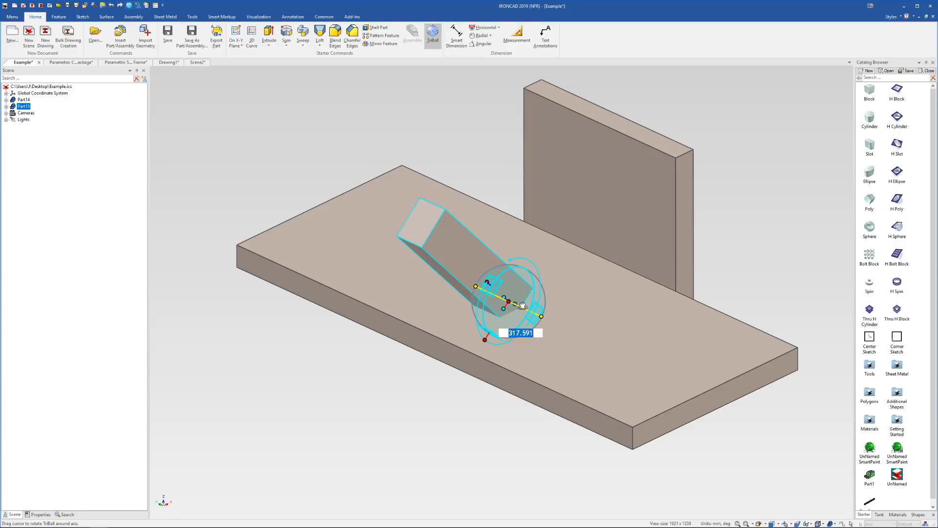
text(90)
key(Return)
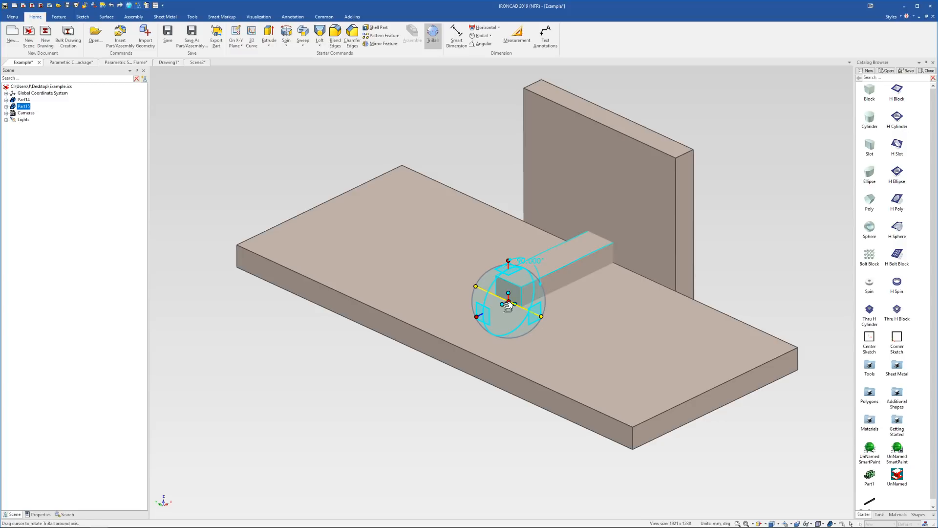
Step: Rotate the block further with the TriBall, and step through the edit history to bring the block back upright
drag(524, 290, 512, 323)
key(ctrl+z)
key(ctrl+z)
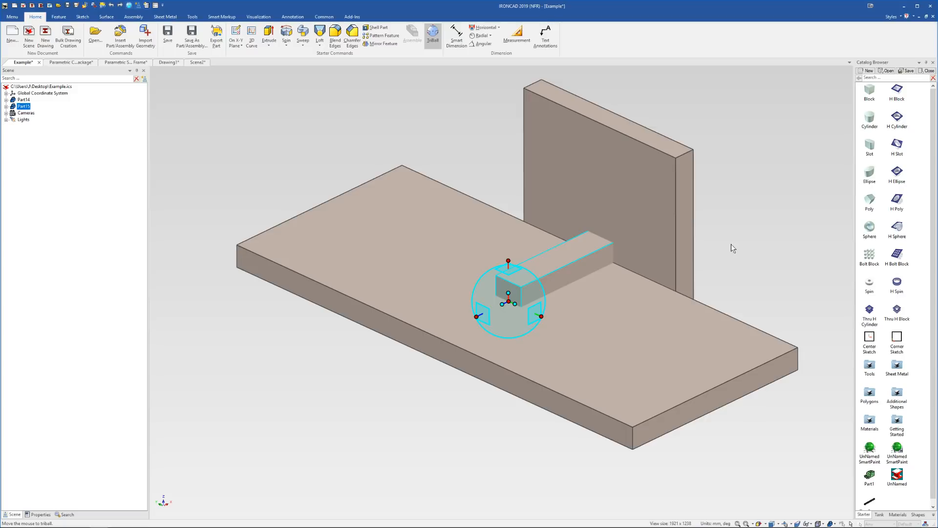
key(ctrl+y)
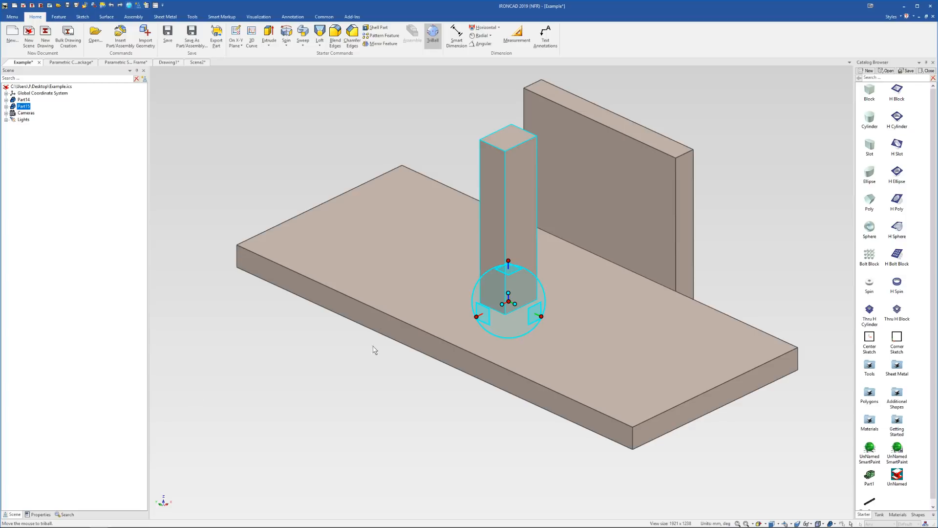
Step: Rotate the upright block 90 degrees in snap increments with the TriBall, dismiss the TriBall, and delete the block
click(542, 316)
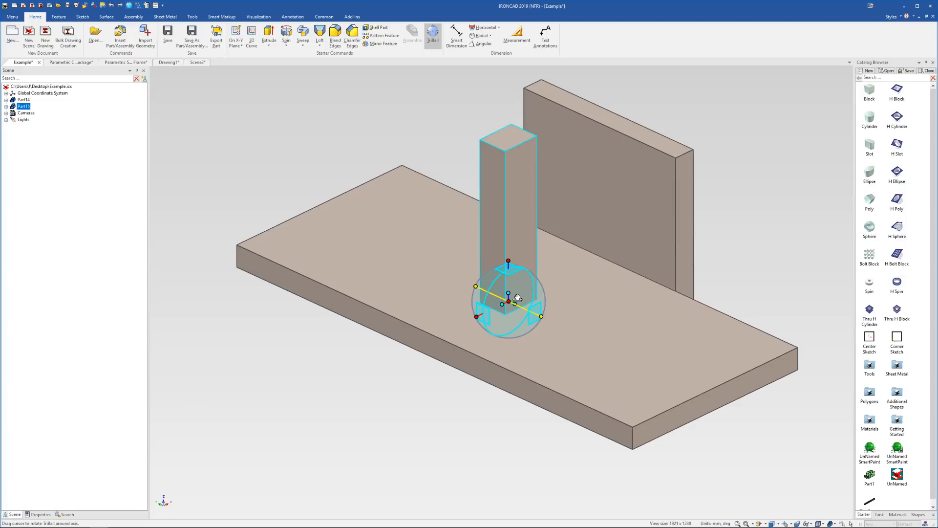
drag(517, 297, 518, 274)
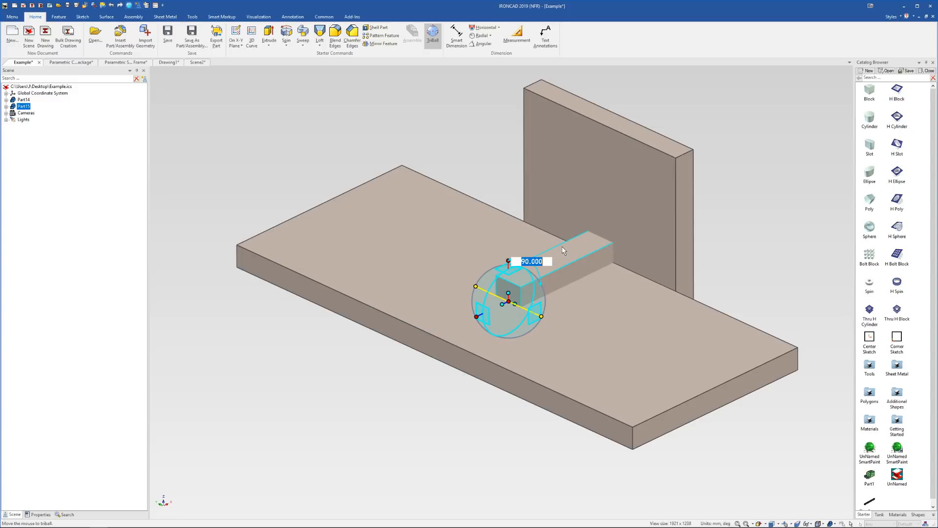
key(F10)
click(722, 206)
click(555, 262)
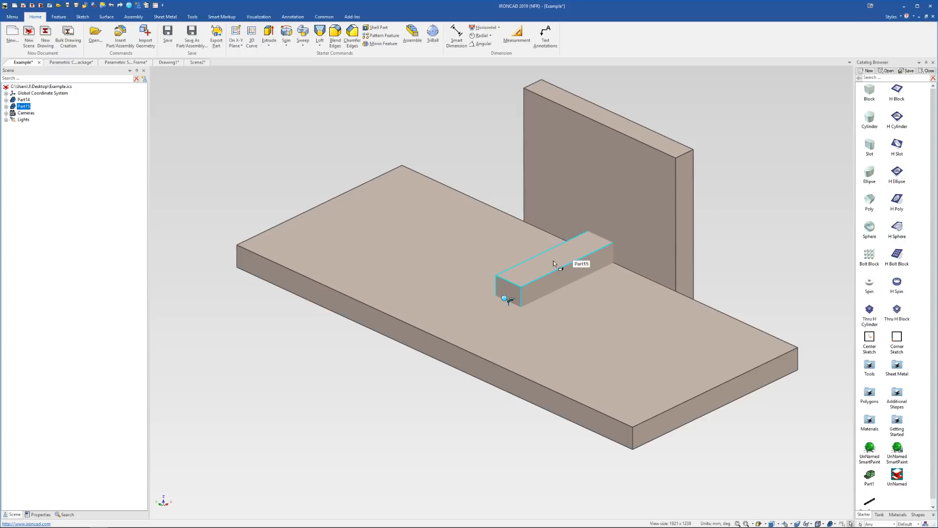
key(Delete)
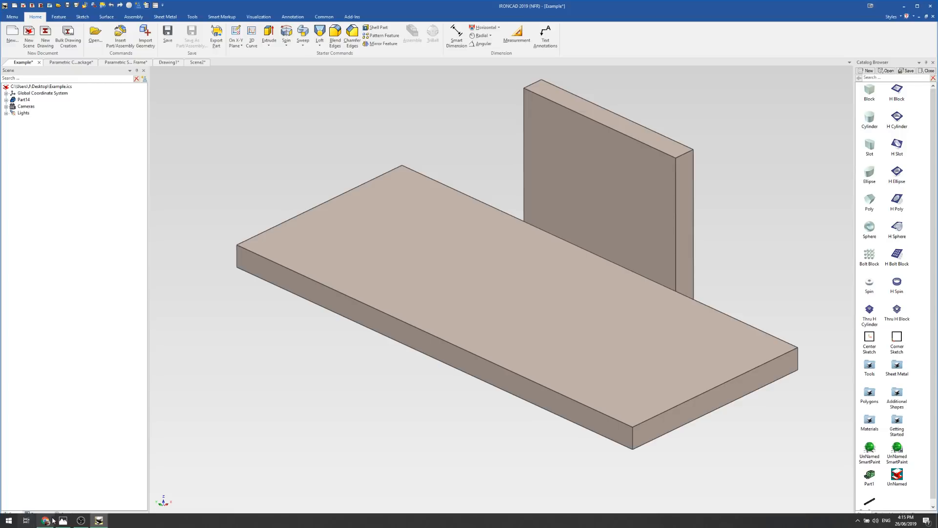
Step: Review the tips and tricks image in Photos, return to IRONCAD, and display and dismiss the heads-up quick commands for the selected bracket part
click(62, 524)
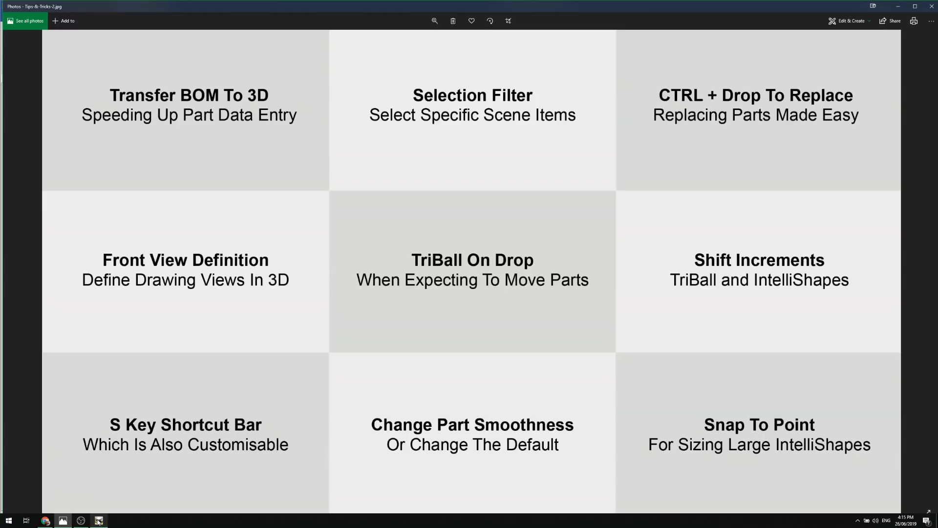
click(99, 521)
click(426, 291)
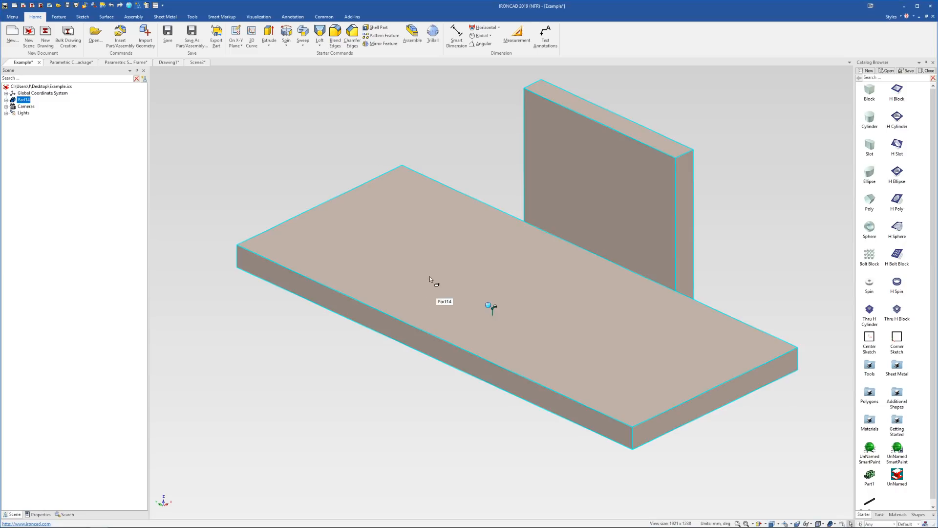
right_click(483, 190)
right_click(469, 214)
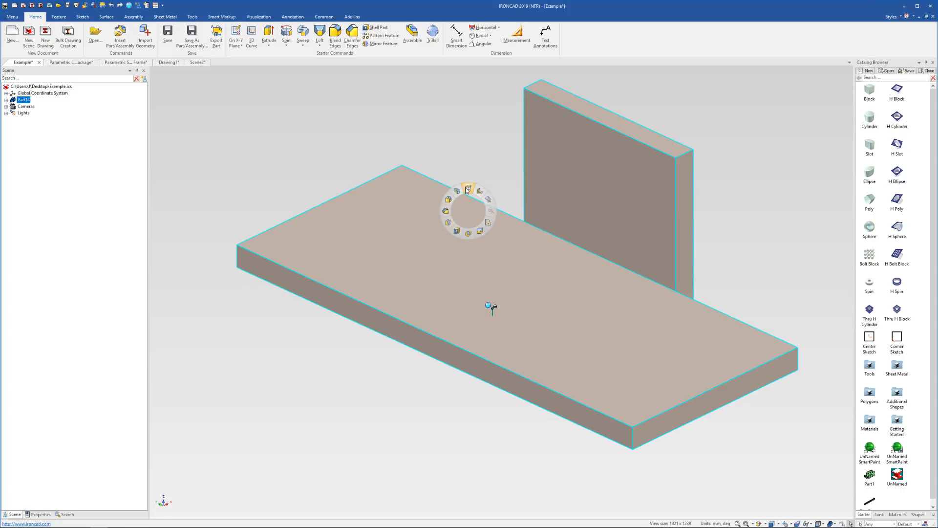
click(482, 169)
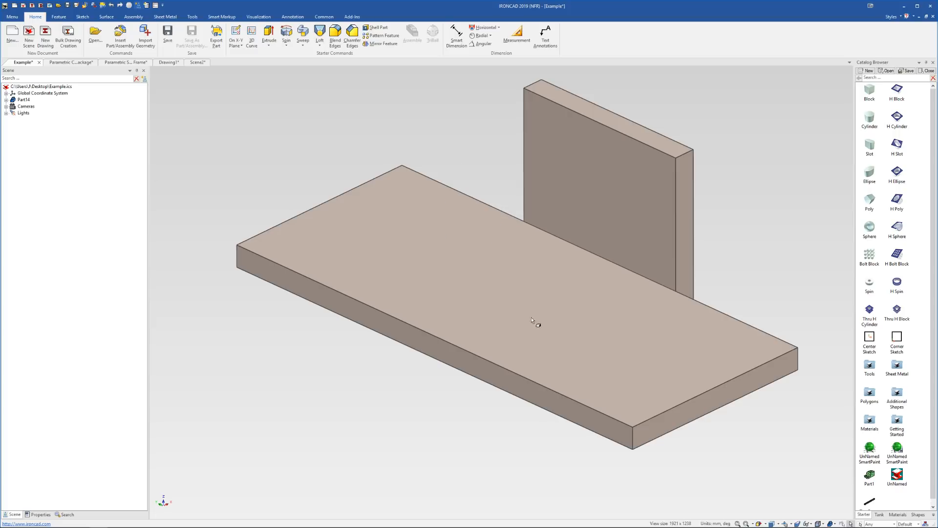
Step: Blend the vertical edge at the base plate's front corner with a constant 10 mm radius
click(631, 436)
click(632, 436)
click(632, 436)
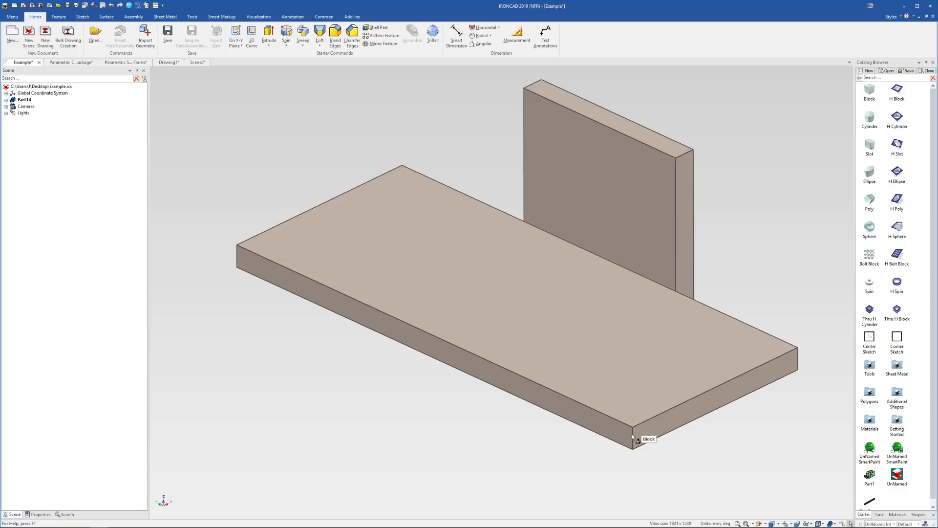
click(610, 433)
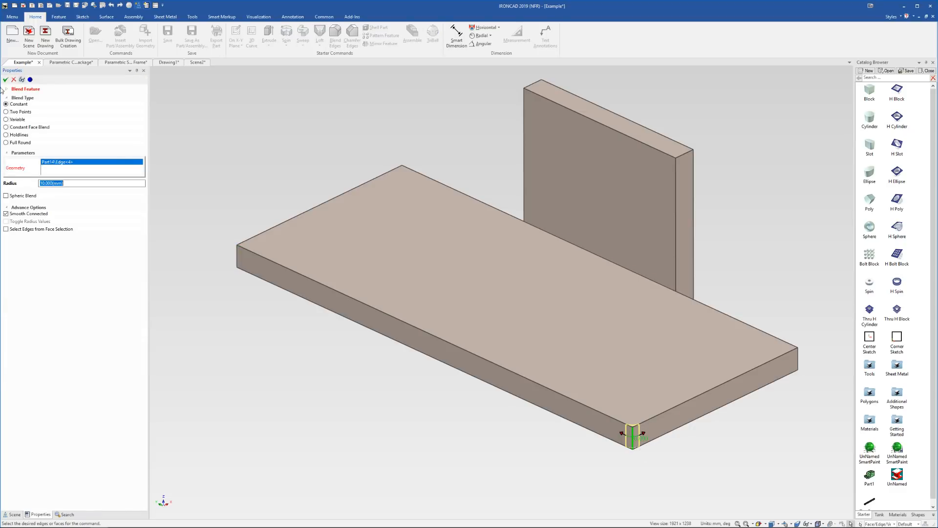
click(8, 81)
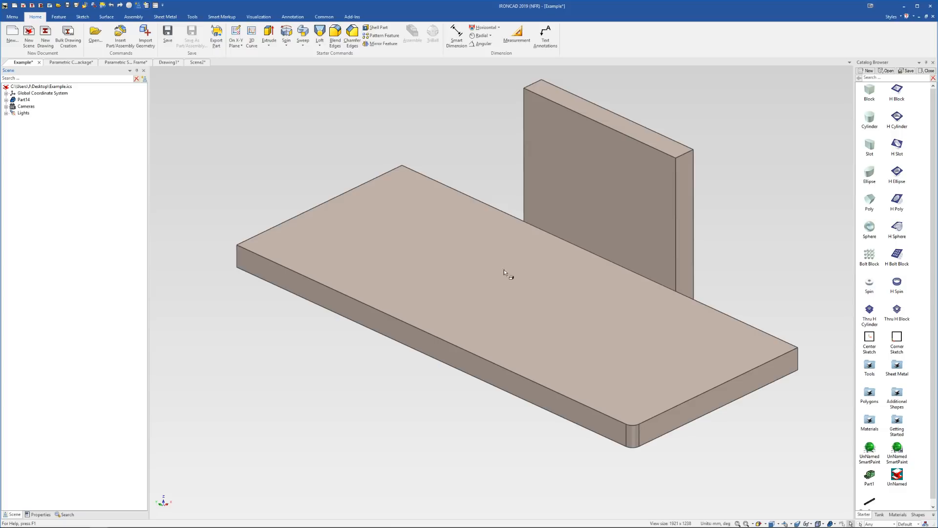
Step: Open the Quick Commands customization and examine the commands assigned to the Scene selection state
scroll(504, 272, up, 1)
click(513, 252)
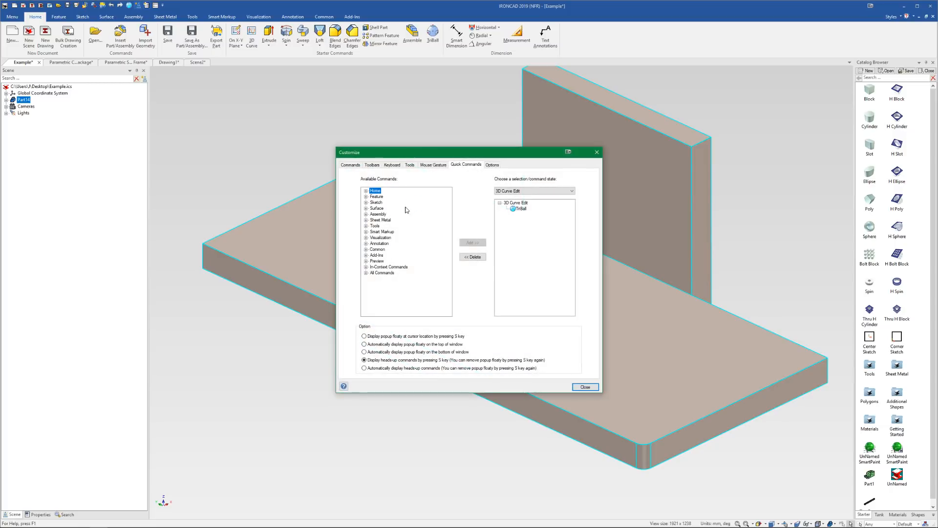
click(506, 192)
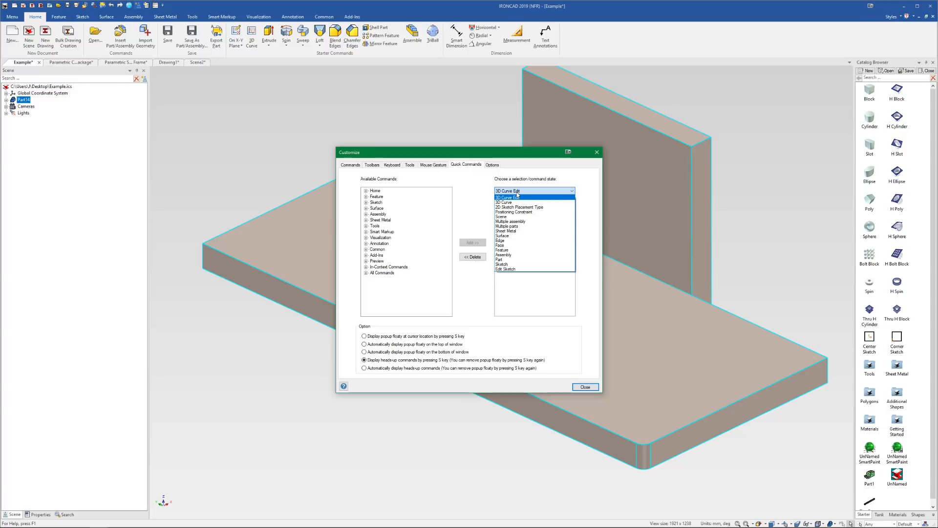
click(517, 216)
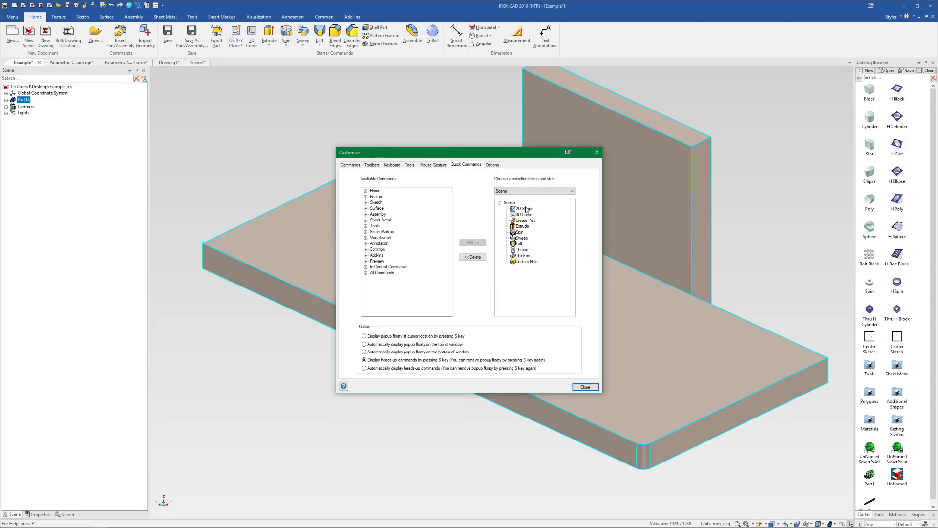
click(525, 220)
click(525, 210)
Step: Set quick commands to "Automatically display popup floaty on the top of window", close the customization, and reselect the bracket part to show them
click(364, 345)
click(581, 386)
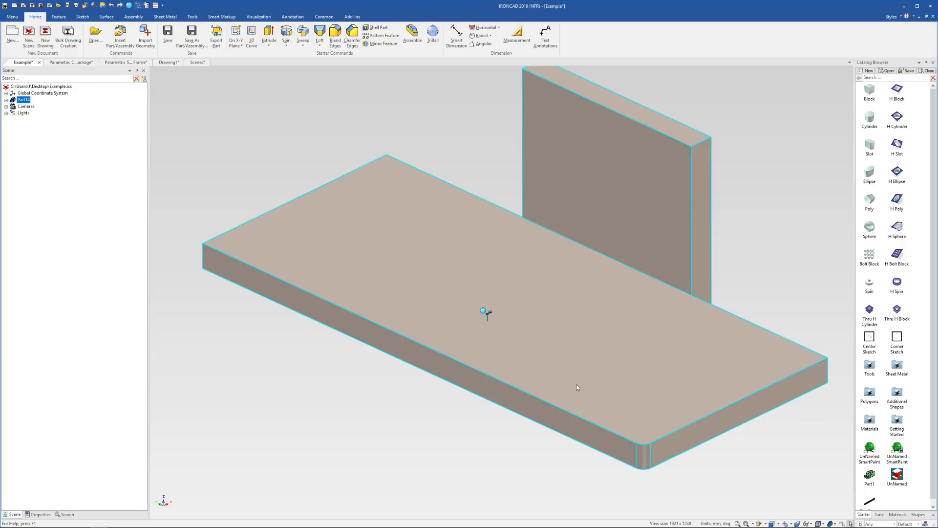
click(450, 86)
click(534, 194)
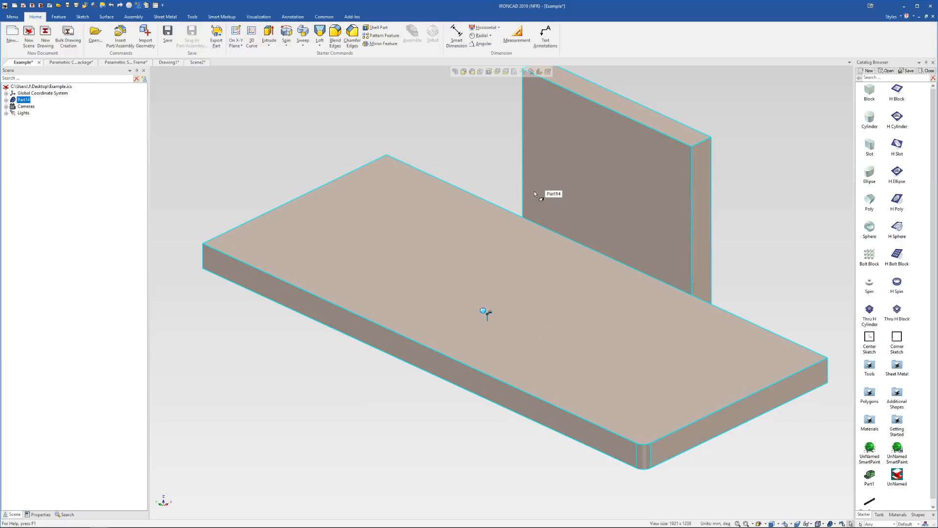
Step: Deselect the bracket part and switch to Photos to review the tips and tricks image
click(444, 157)
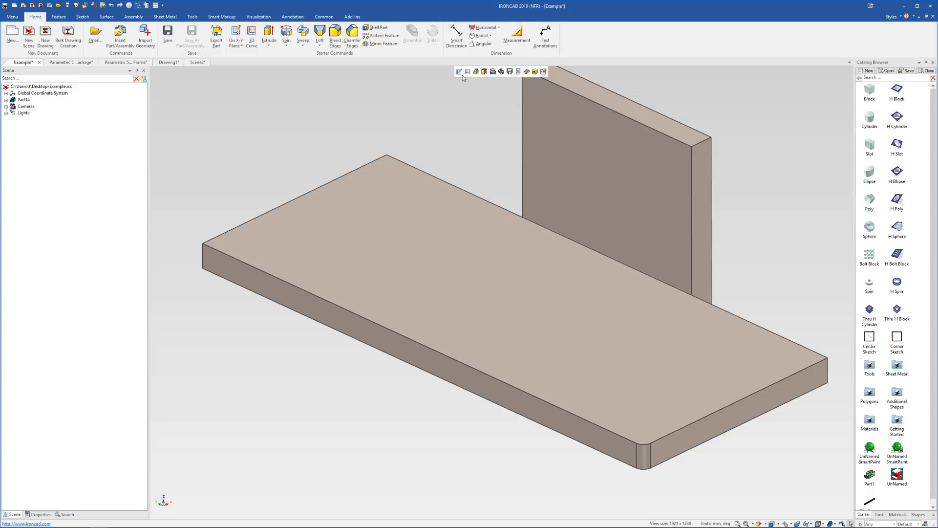
click(63, 520)
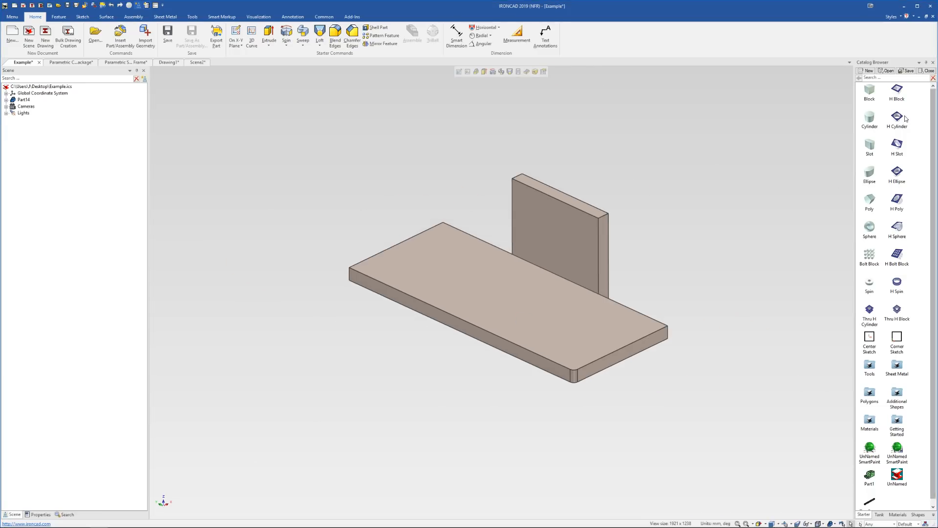
Step: Drop an H Cylinder onto the base plate's top face and toggle the TriBall on the hole on and off
click(507, 300)
drag(507, 300, 625, 317)
scroll(509, 305, up, 4)
key(F10)
key(F10)
scroll(597, 299, down, 2)
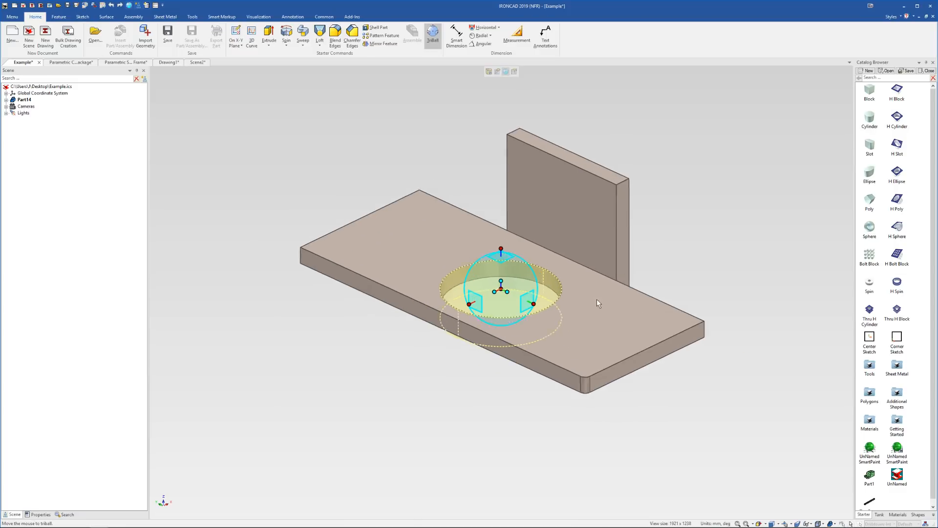
key(F10)
click(654, 264)
scroll(607, 253, down, 1)
Step: Delete the bracket part and drop a Cylinder shape into the empty scene
drag(322, 138, 696, 398)
key(Delete)
drag(863, 130, 568, 327)
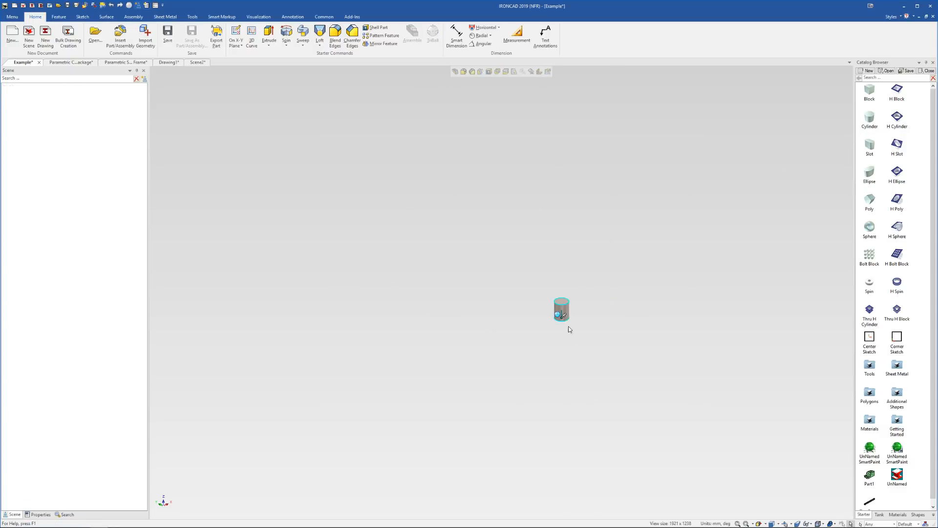
Step: Set the cylinder part's surface smoothness to 30 in its rendering properties
right_click(515, 286)
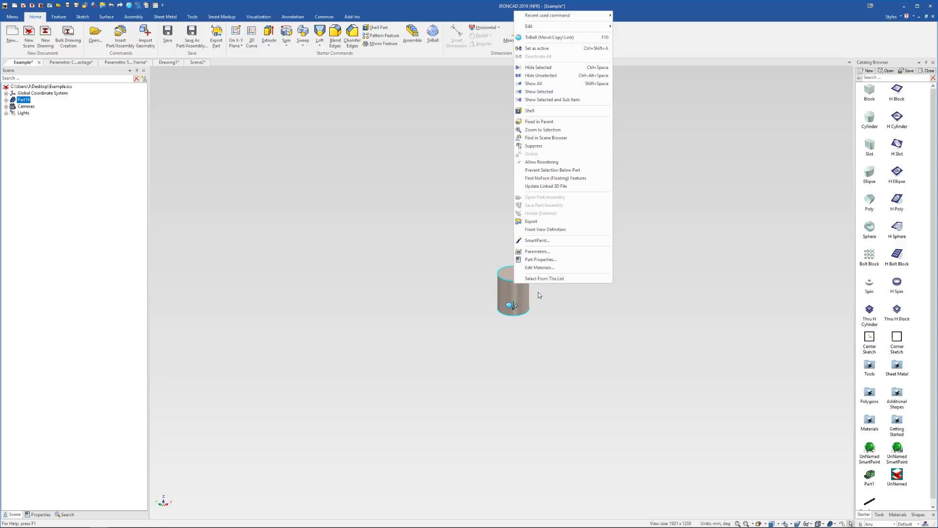
click(558, 264)
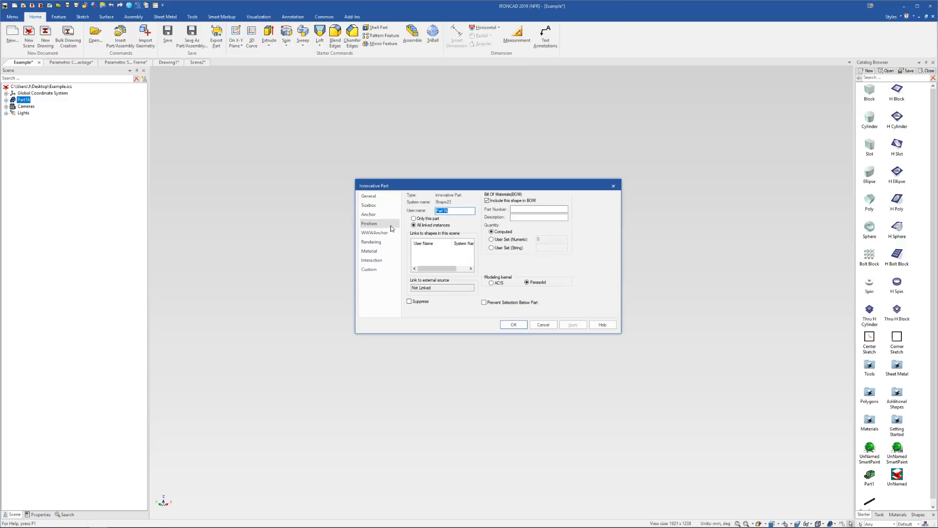
click(371, 242)
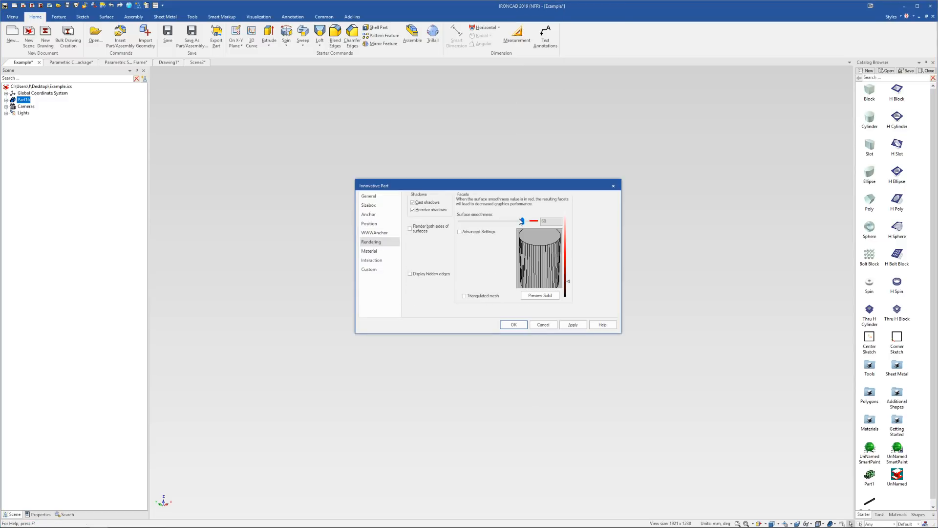
drag(518, 221, 488, 223)
click(518, 323)
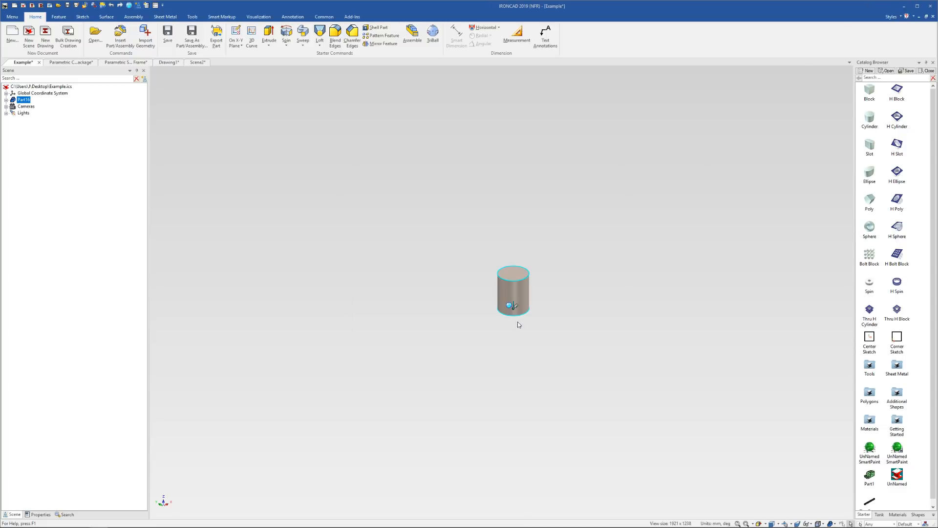
Step: Stretch the cylinder's diameter to about 1522 mm and deselect it
click(521, 297)
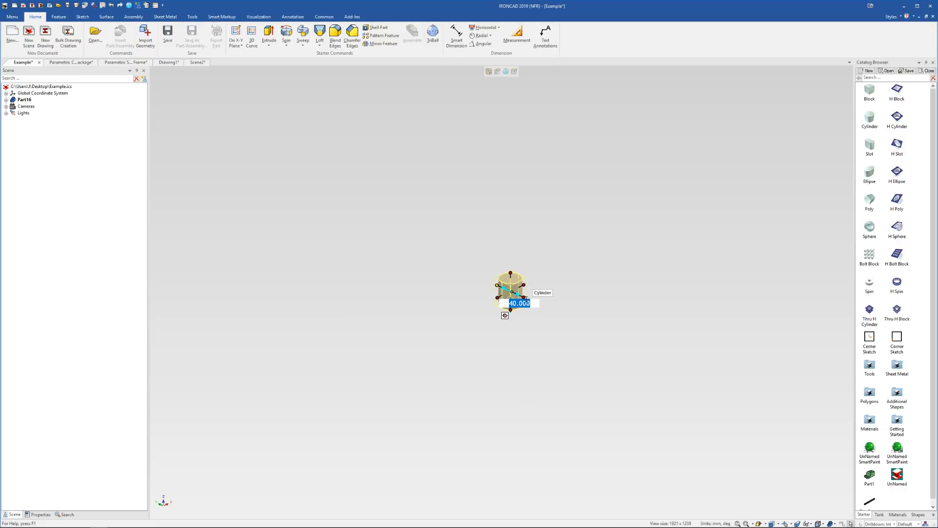
drag(525, 297, 760, 390)
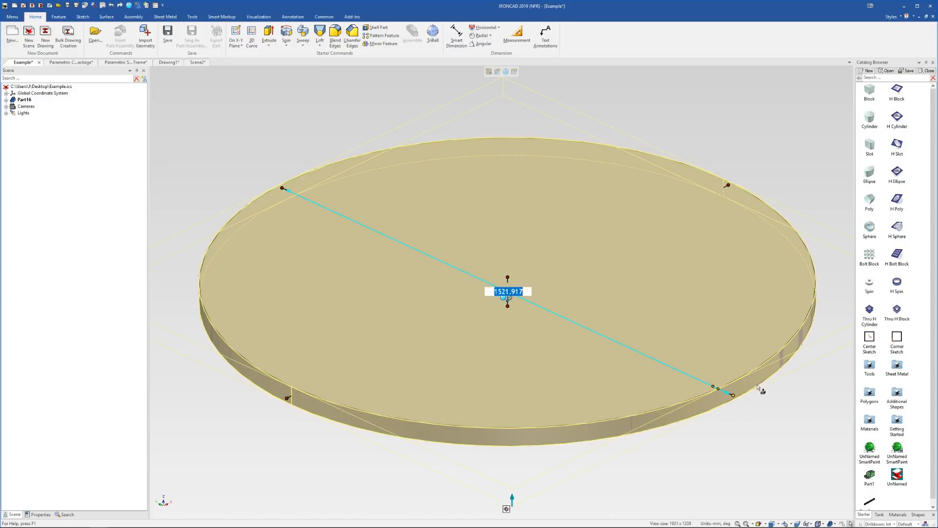
scroll(757, 387, down, 3)
click(450, 84)
Step: Examine the faceting along the large disc's circular edge from several angles
scroll(664, 348, up, 3)
middle_drag(576, 341, 650, 371)
scroll(585, 321, up, 2)
scroll(576, 312, up, 1)
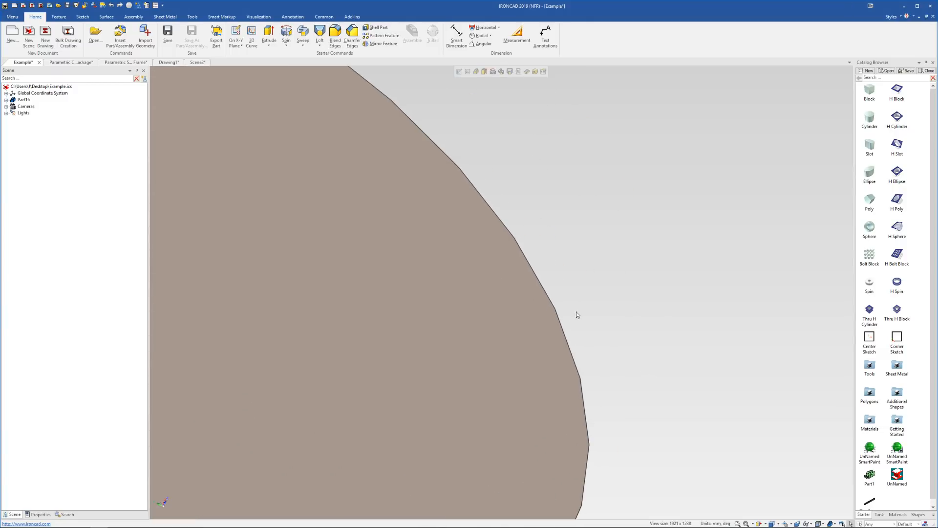
middle_drag(576, 312, 495, 341)
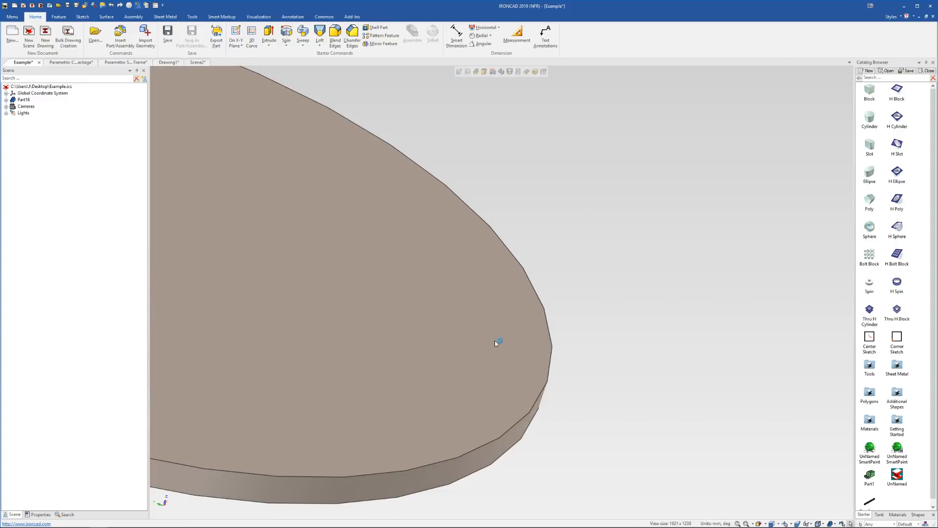
scroll(431, 337, down, 6)
scroll(416, 323, up, 1)
middle_drag(415, 306, 358, 281)
Step: Stretch the disc's diameter further to about 2385 mm and deselect it
click(360, 275)
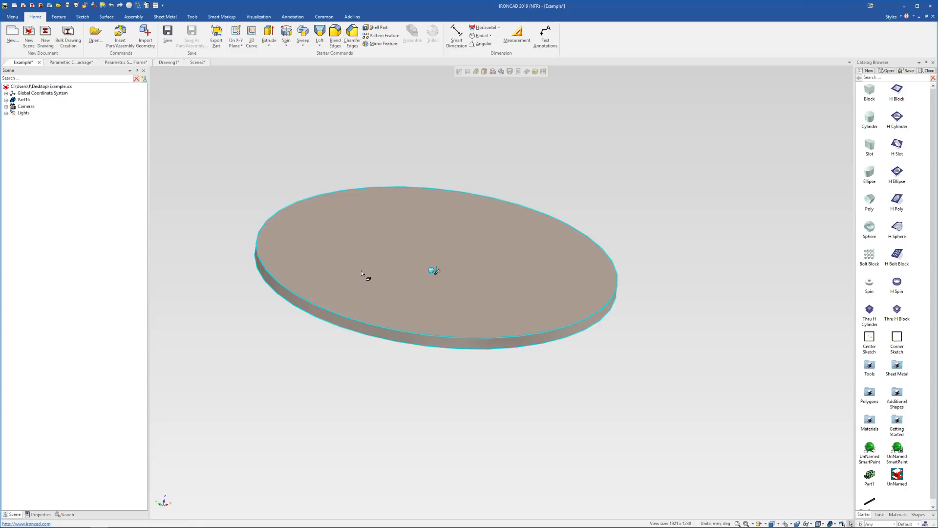
click(363, 268)
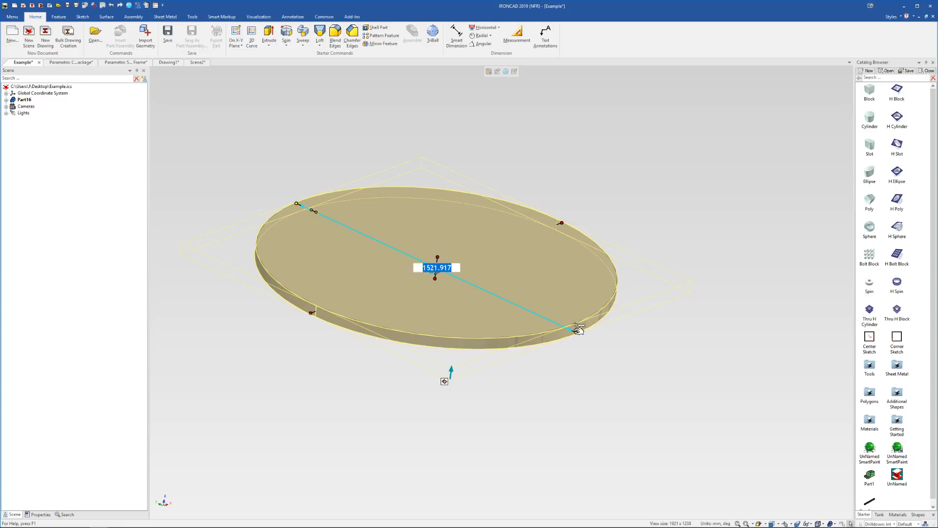
drag(577, 332, 675, 369)
scroll(566, 362, down, 6)
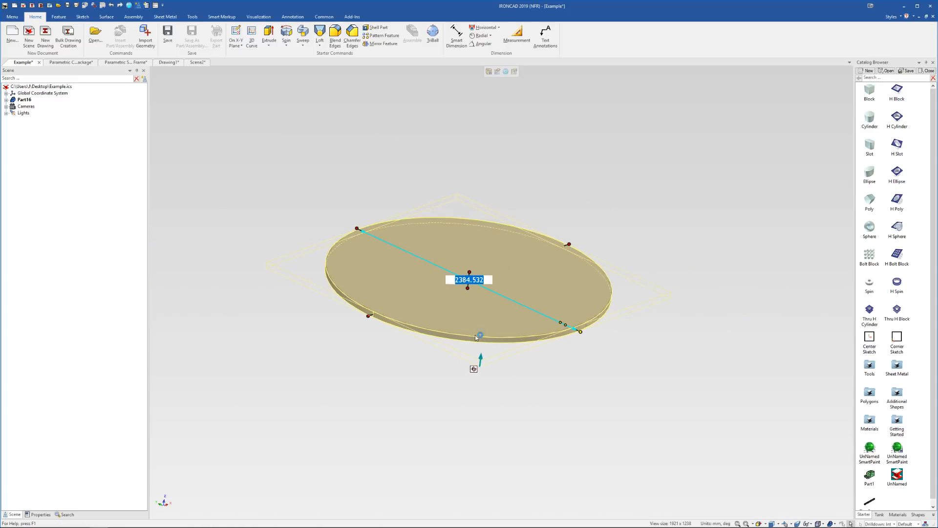
scroll(473, 293, up, 3)
scroll(513, 323, up, 4)
middle_drag(544, 328, 559, 303)
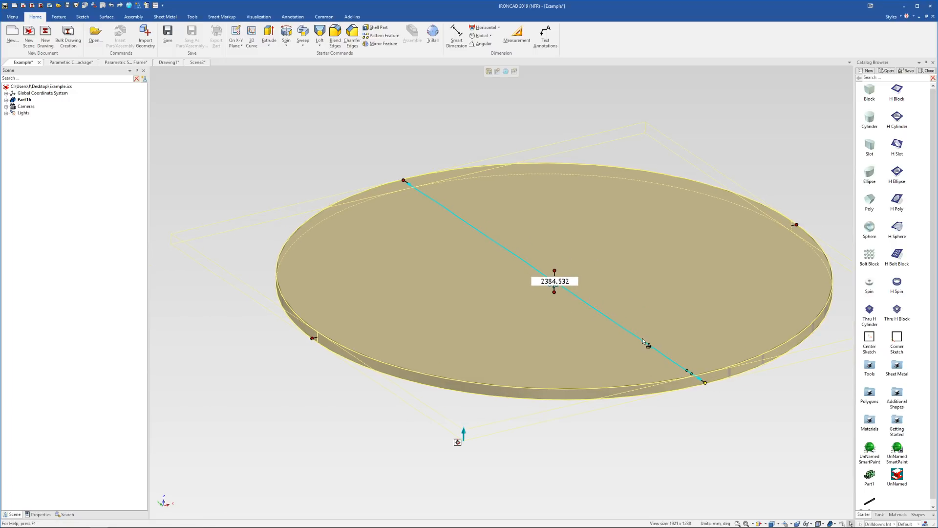
click(683, 96)
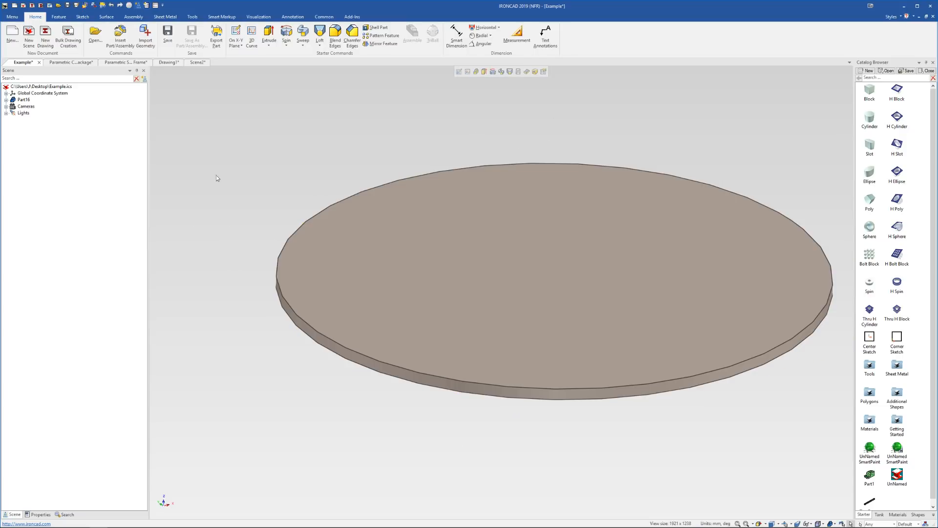
Step: Check the disc part's surface smoothness setting in its rendering properties
click(12, 16)
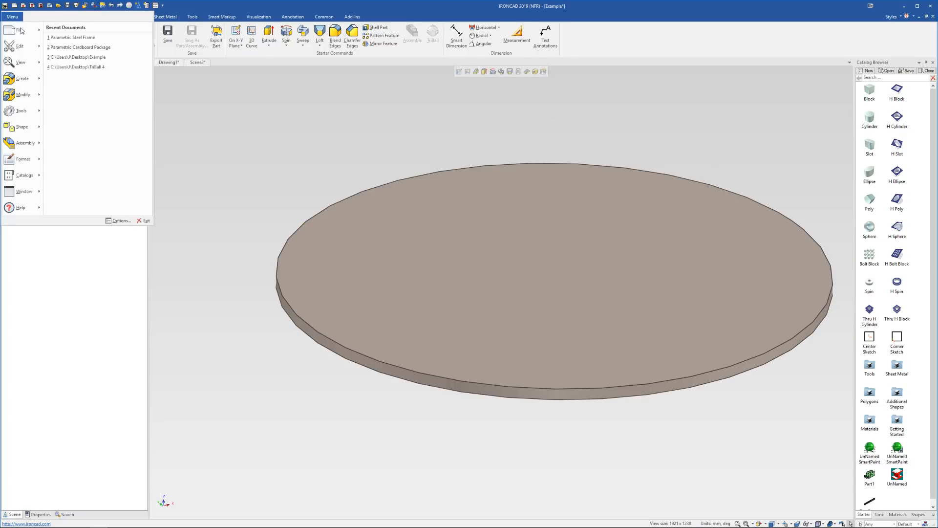
click(233, 151)
right_click(448, 218)
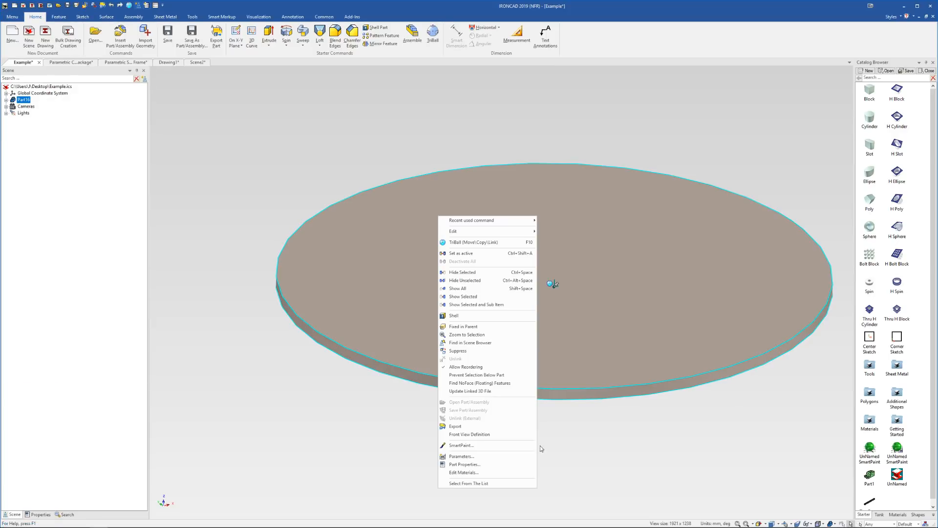
click(506, 465)
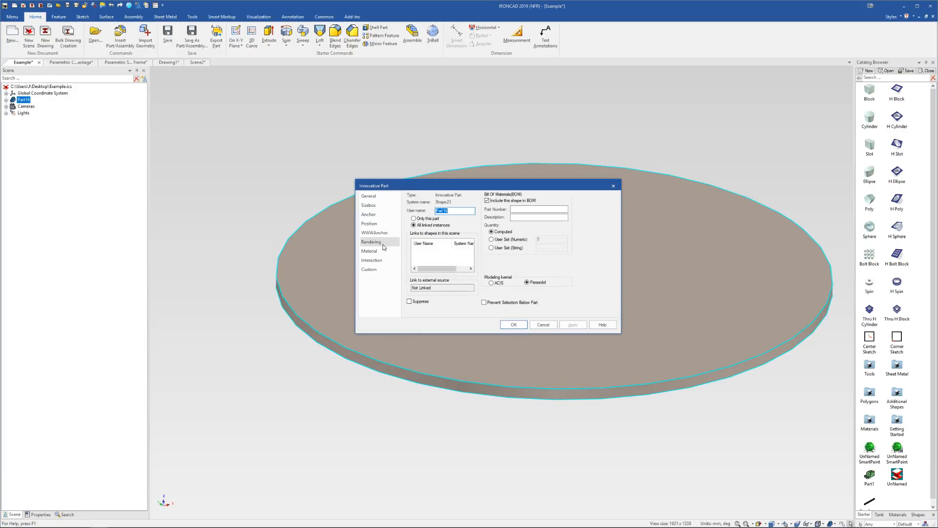
click(391, 242)
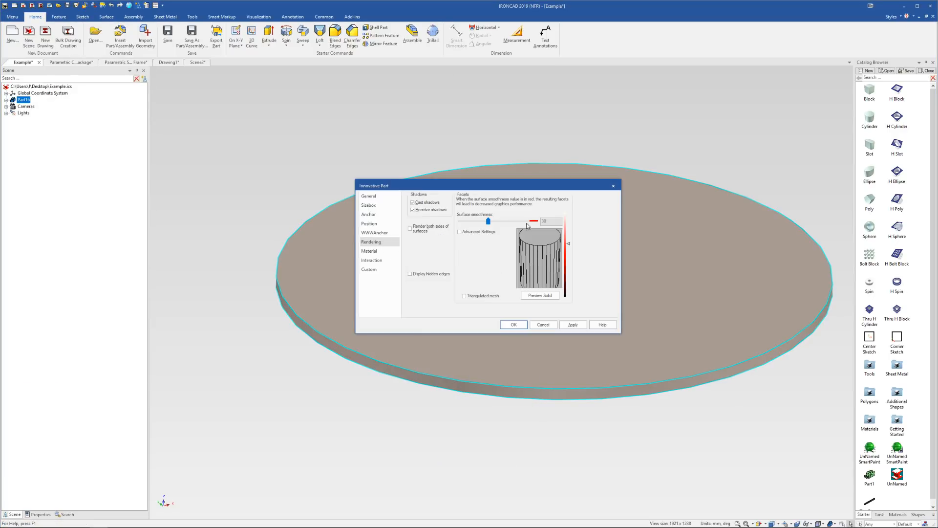
click(513, 324)
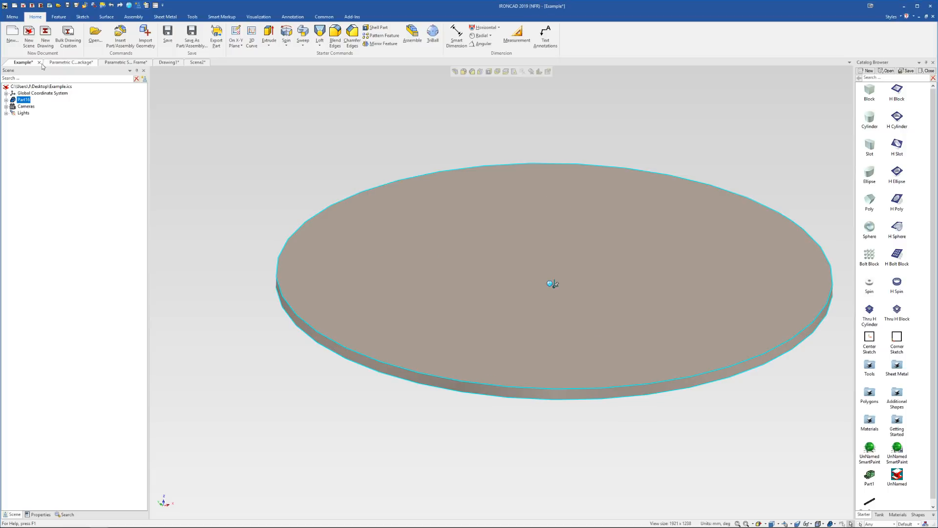
Step: Set the default surface smoothness for parts to 60 in the program options
click(12, 18)
mouse_move(27, 29)
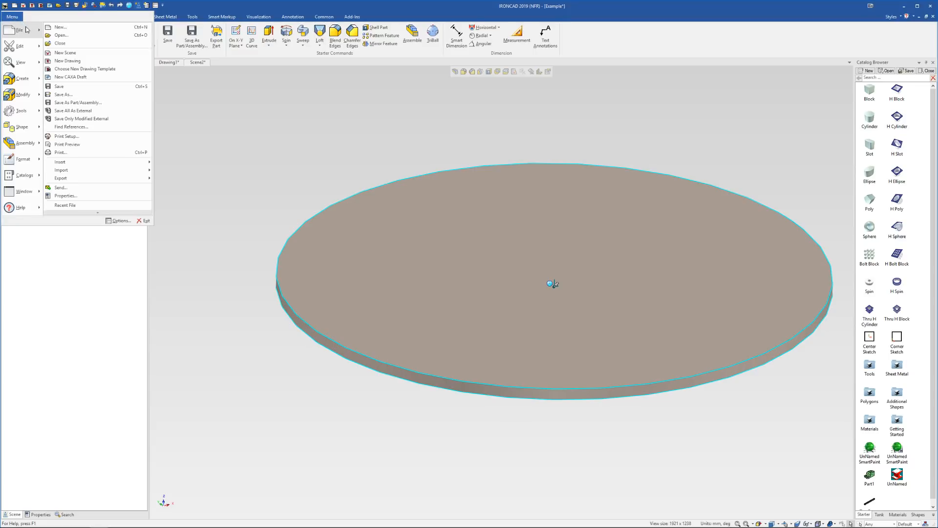
click(116, 225)
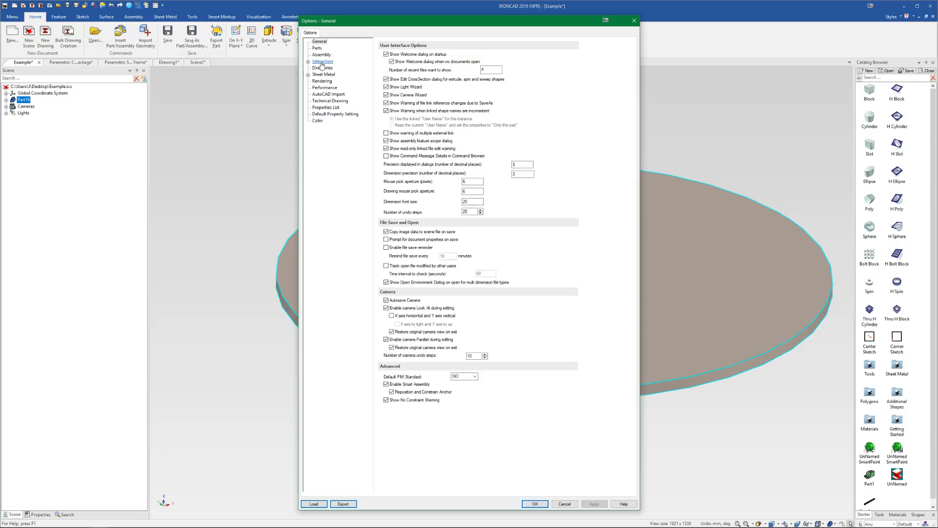
click(318, 48)
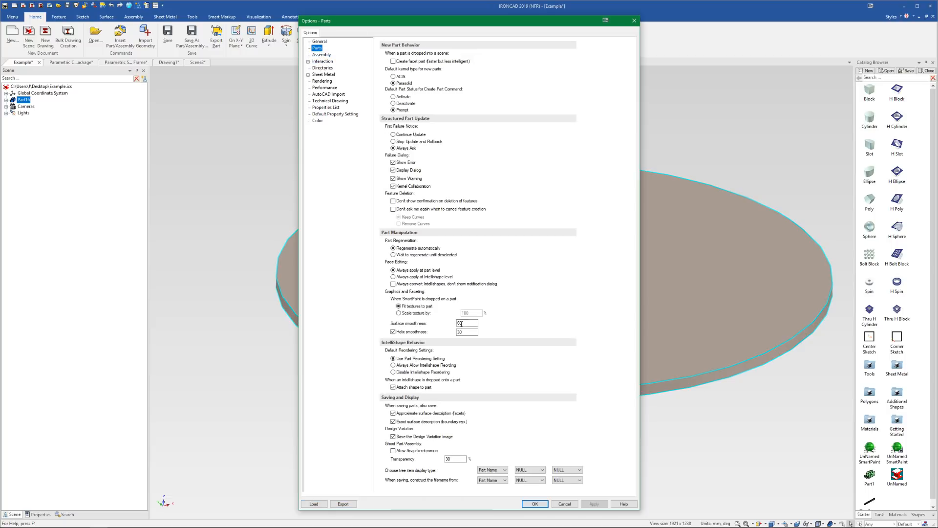
double_click(460, 323)
text(60)
click(535, 504)
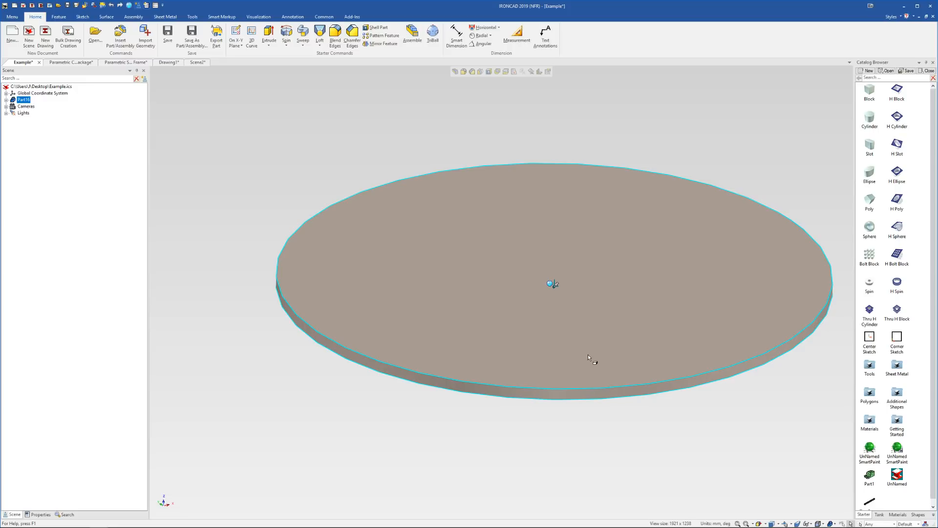
Step: Inspect the enlarged disc and delete it from the scene
click(589, 352)
scroll(585, 353, down, 3)
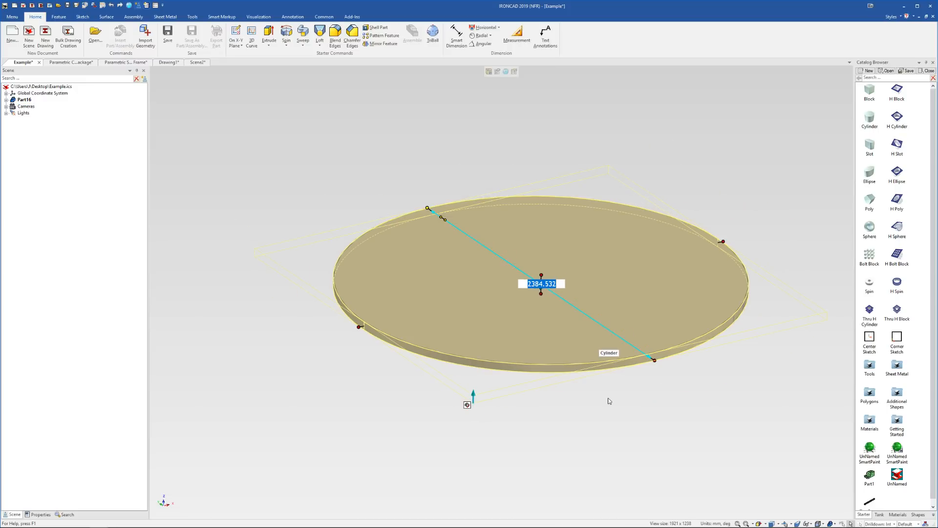
click(608, 398)
middle_drag(585, 295, 578, 303)
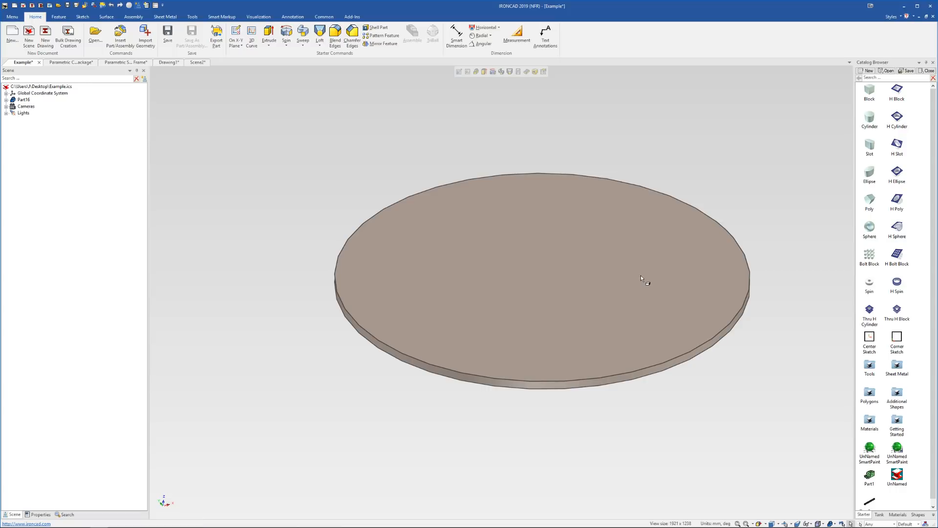
mouse_move(658, 263)
middle_down()
mouse_move(640, 286)
mouse_move(656, 281)
middle_up()
click(652, 267)
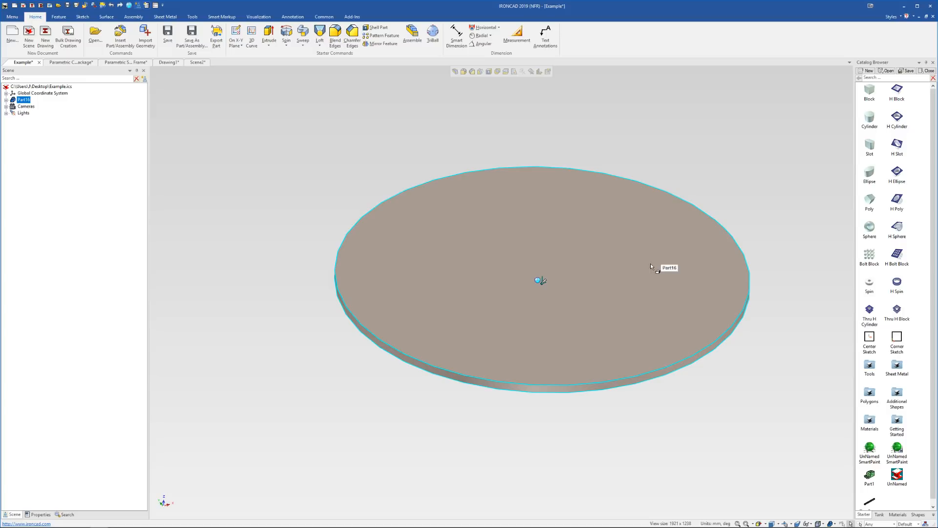
key(Delete)
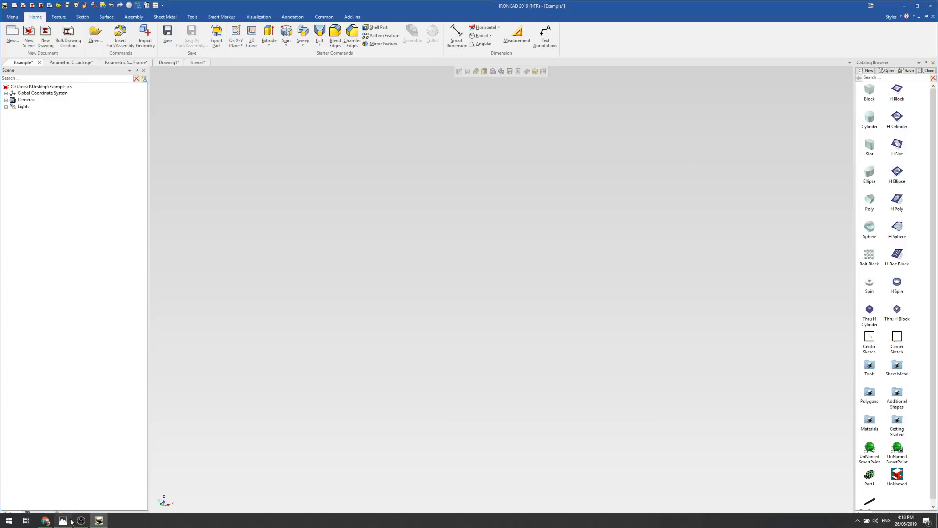
Step: Read the Snap To Point tip on the Photos image and return to IRONCAD
click(63, 520)
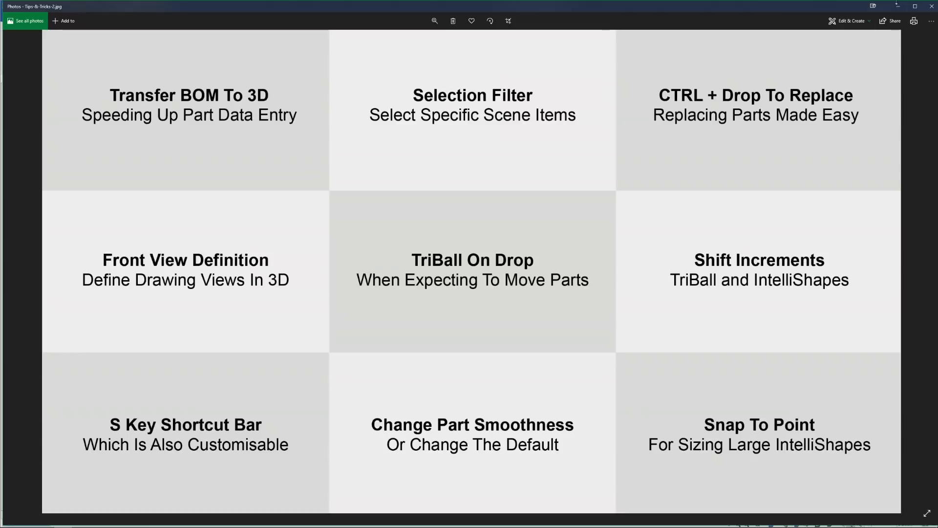
click(898, 6)
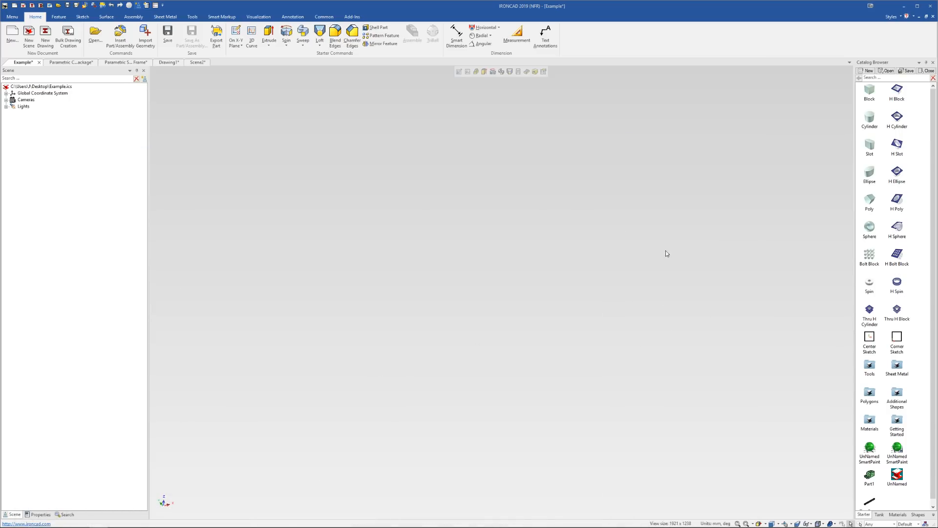
Step: Drop a Block into the empty scene and stretch it into a bar about 836 mm long
drag(870, 90, 586, 284)
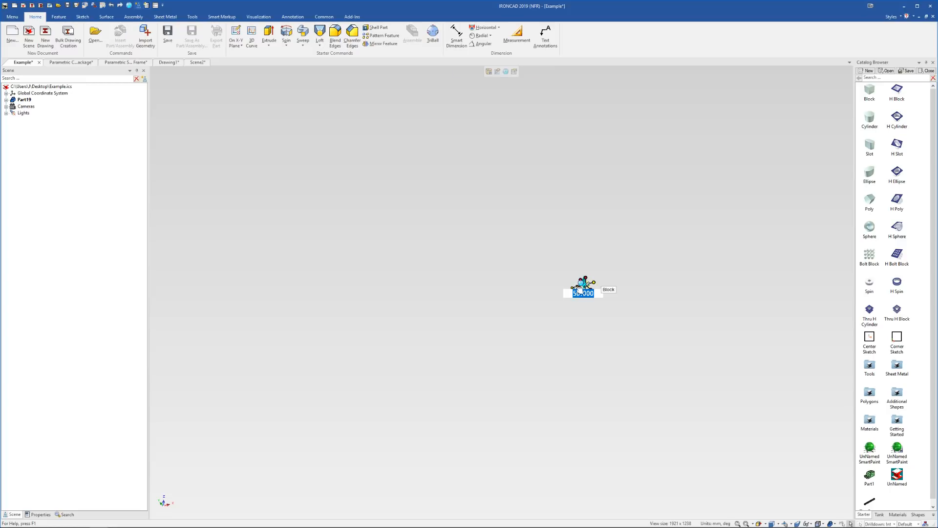
key(Return)
scroll(530, 281, up, 3)
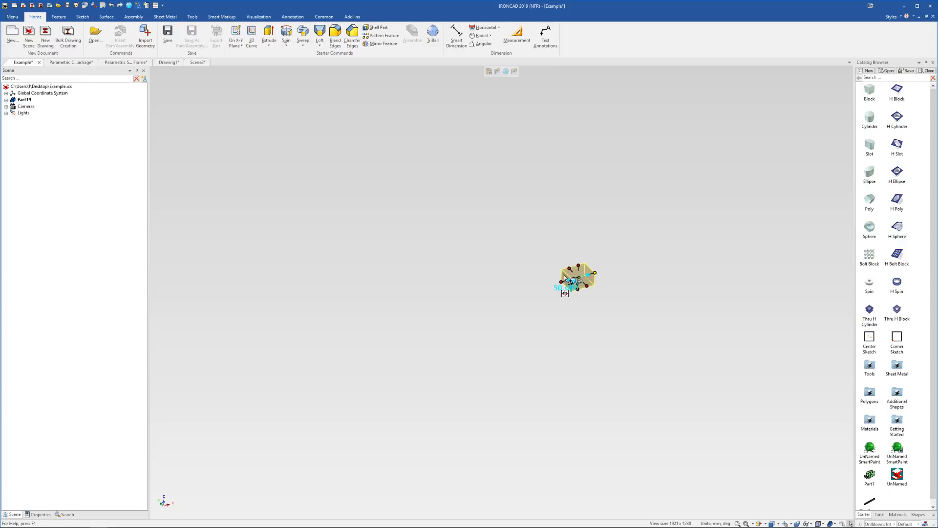
drag(558, 283, 146, 399)
scroll(331, 347, down, 2)
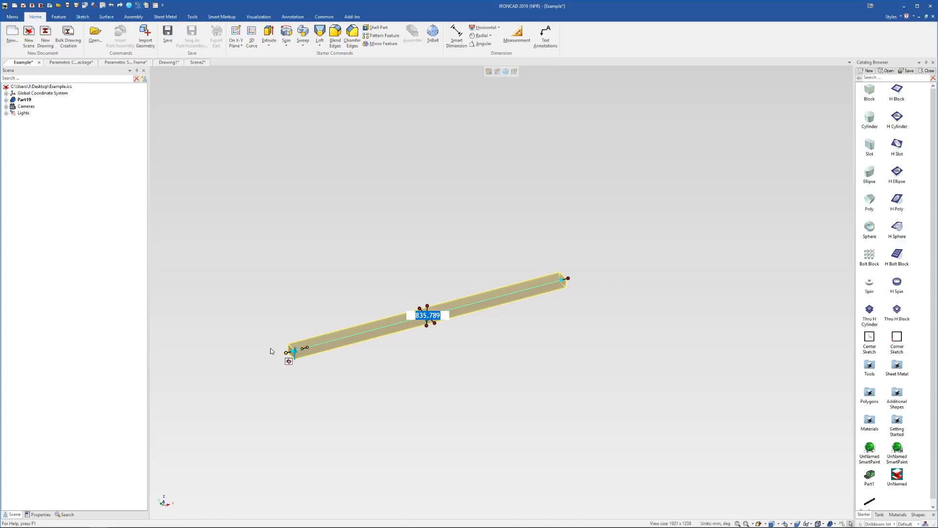
Step: Stretch the bar's end step by step until the bar is about 3728 mm long, and deselect it
drag(287, 351, 176, 391)
scroll(303, 383, down, 2)
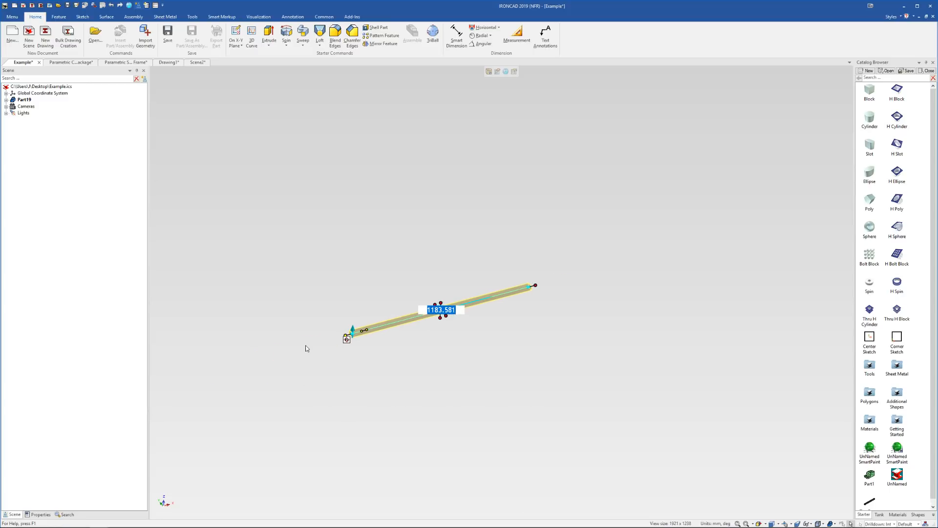
drag(346, 339, 190, 377)
scroll(319, 380, down, 2)
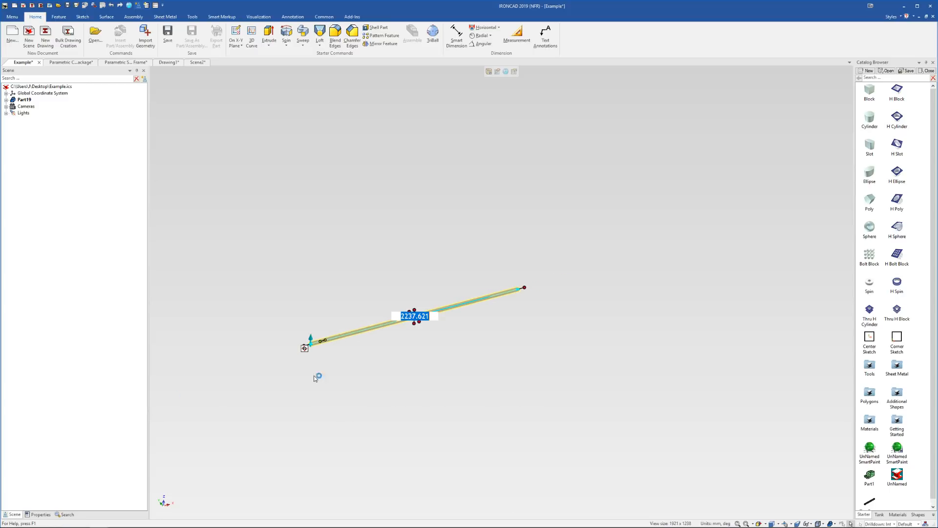
scroll(330, 346, up, 4)
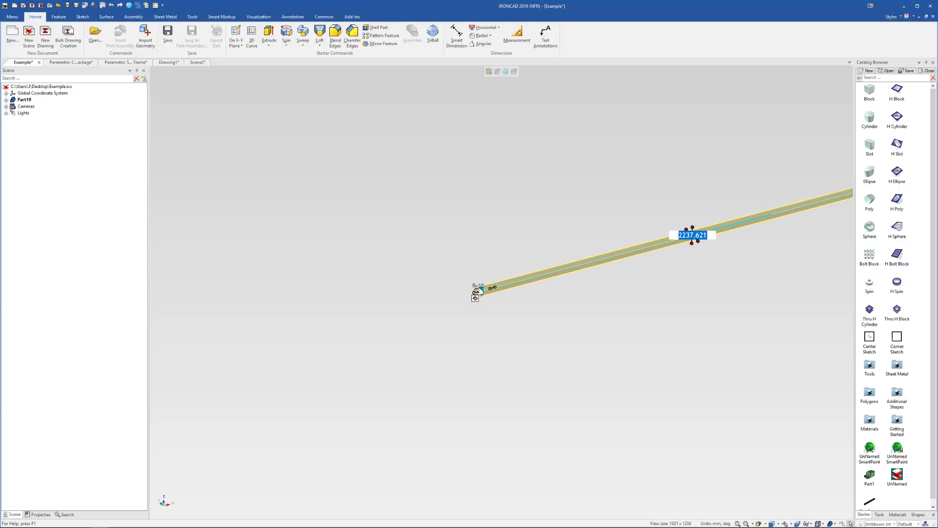
drag(473, 295, 190, 371)
scroll(571, 314, down, 4)
scroll(629, 241, up, 4)
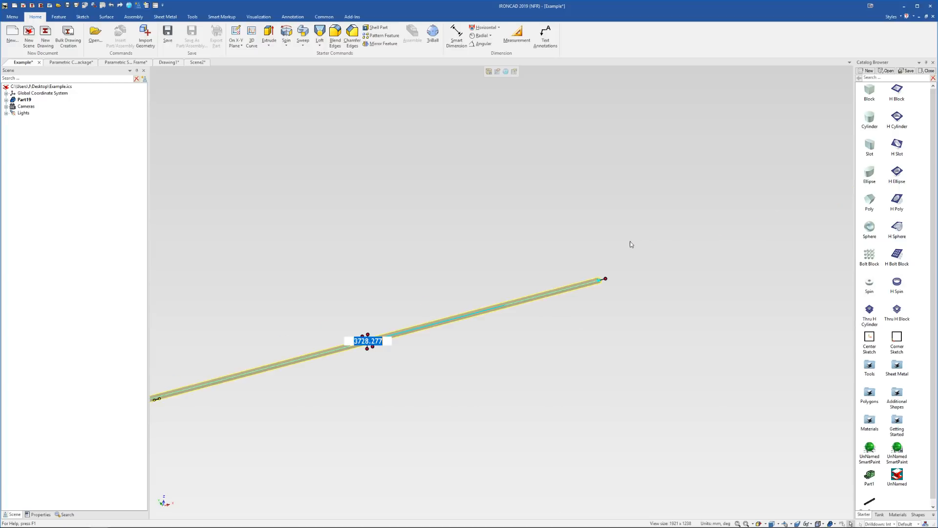
click(586, 299)
Step: Drop an H Block on the bar's end and resize it into a slot about 15 mm wide and about 12 mm deep
scroll(534, 309, up, 6)
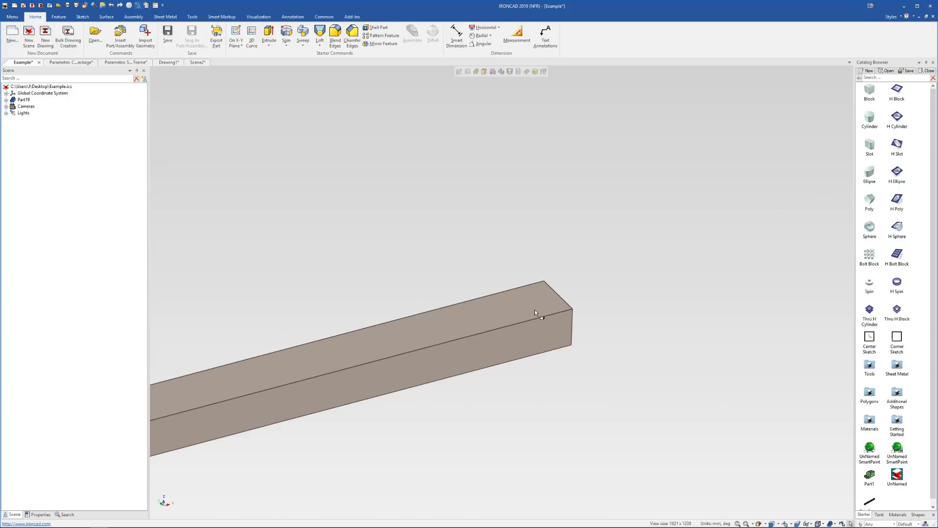
drag(897, 89, 556, 279)
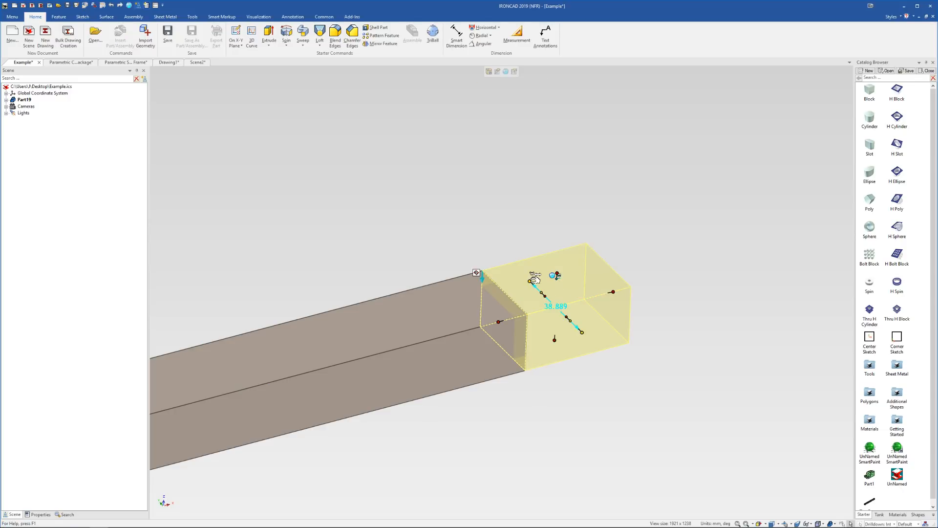
click(571, 321)
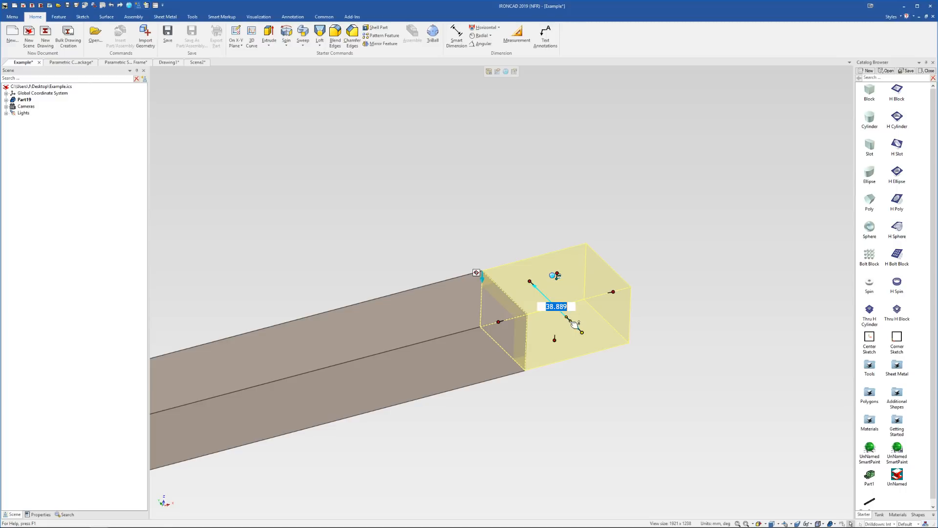
drag(582, 331, 565, 316)
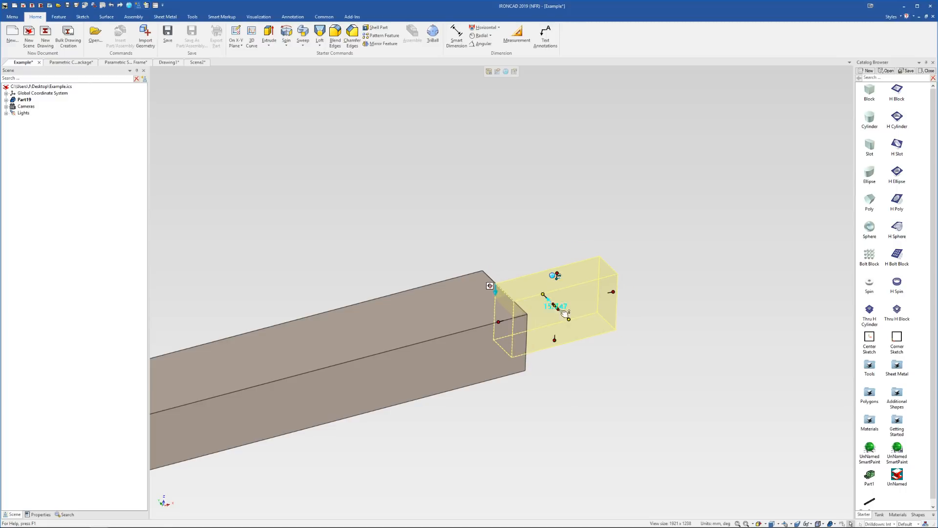
drag(547, 305, 547, 301)
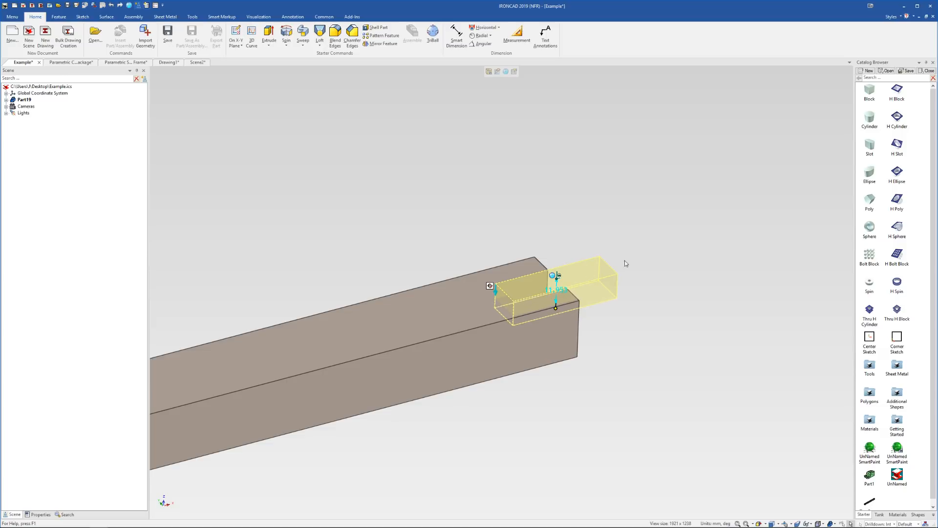
click(674, 258)
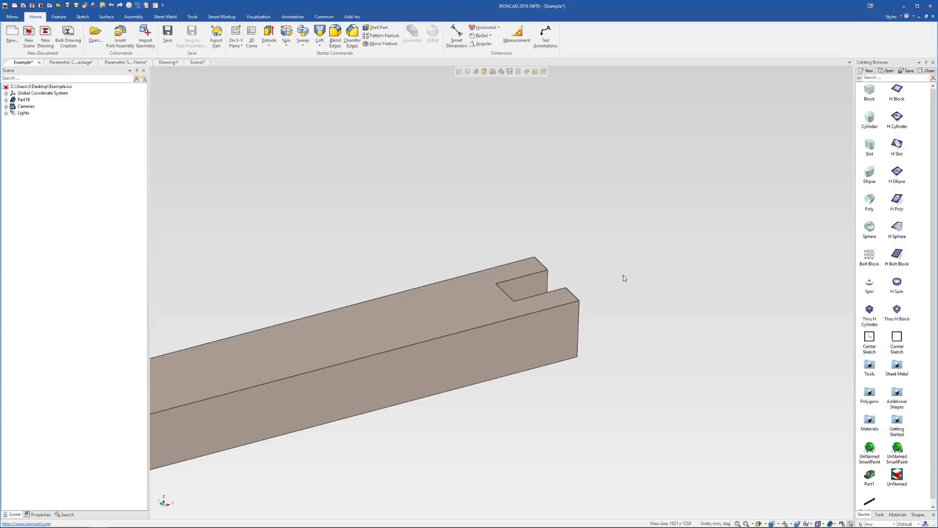
Step: Select the slot shape, stretch its inner end along the bar by hand, and pull it back to about 79 mm long
mouse_move(503, 320)
middle_down()
mouse_move(508, 342)
mouse_move(508, 327)
middle_up()
click(524, 284)
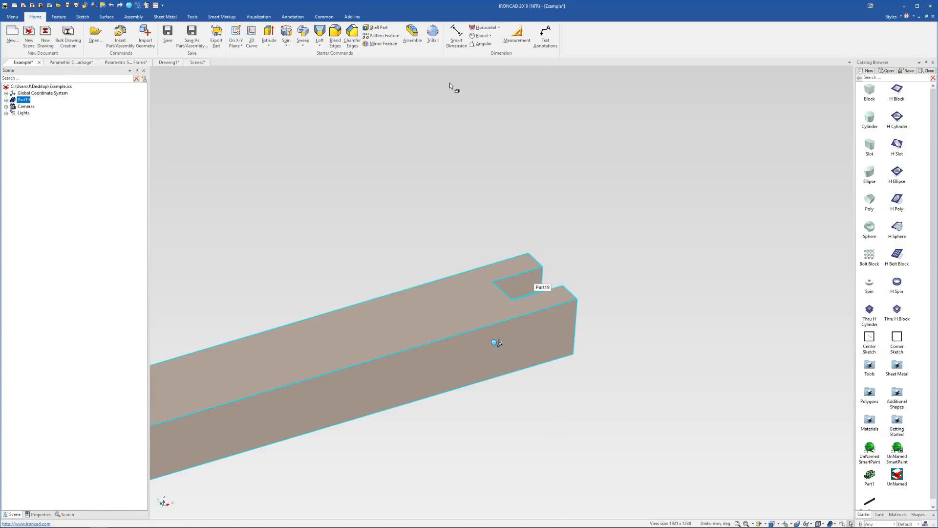
click(523, 285)
scroll(288, 400, down, 5)
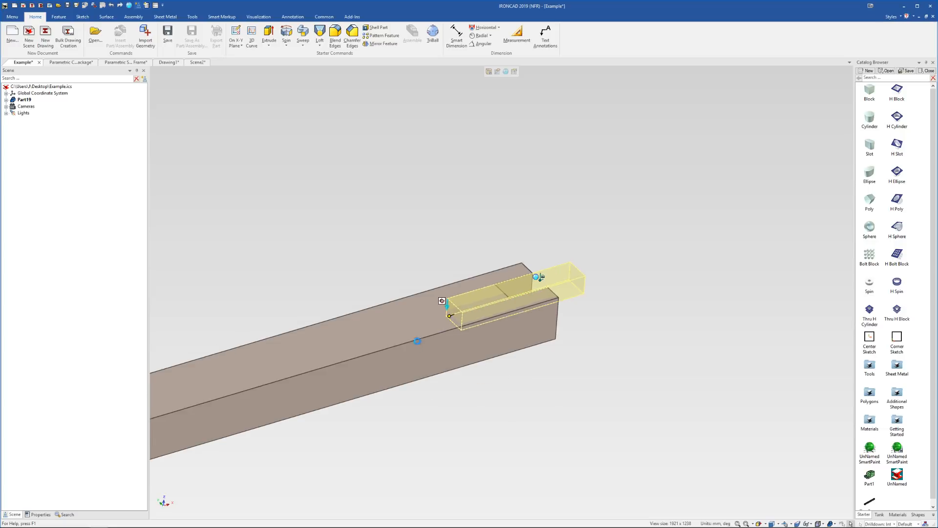
scroll(288, 399, down, 6)
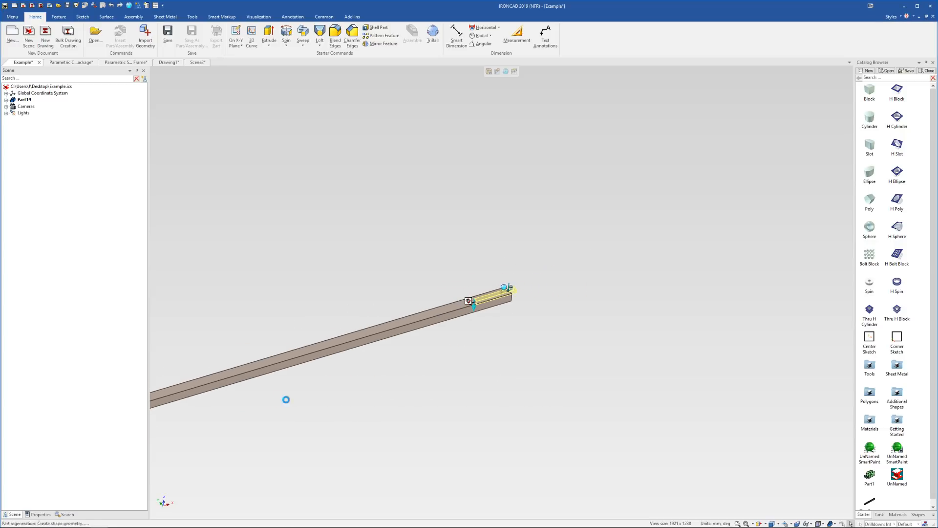
drag(269, 366, 508, 294)
scroll(464, 300, up, 2)
scroll(559, 294, up, 1)
scroll(559, 294, up, 3)
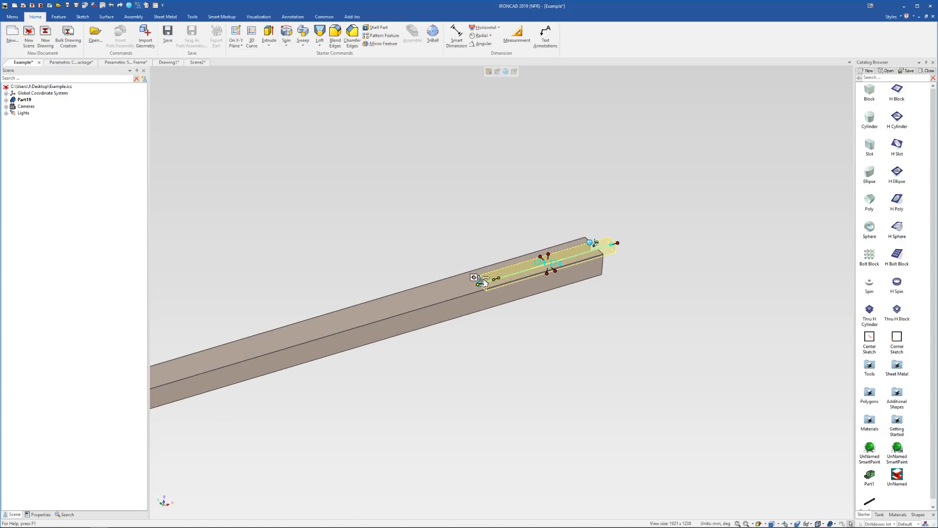
drag(483, 283, 549, 264)
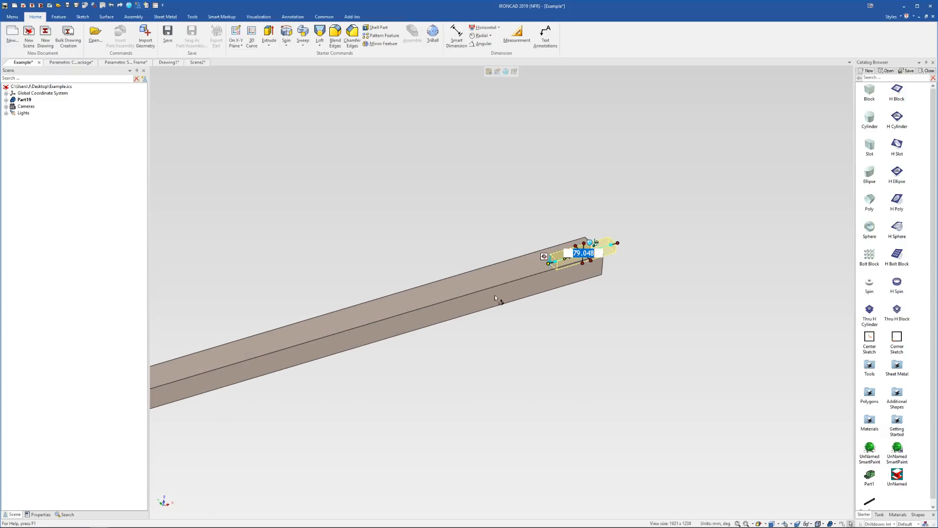
Step: Extend the slot along the whole bar by snapping its inner end handle to a point on the bar's far end
mouse_move(495, 294)
middle_down()
mouse_move(492, 306)
mouse_move(596, 321)
mouse_move(605, 291)
mouse_move(547, 276)
mouse_move(502, 302)
mouse_move(513, 292)
middle_up()
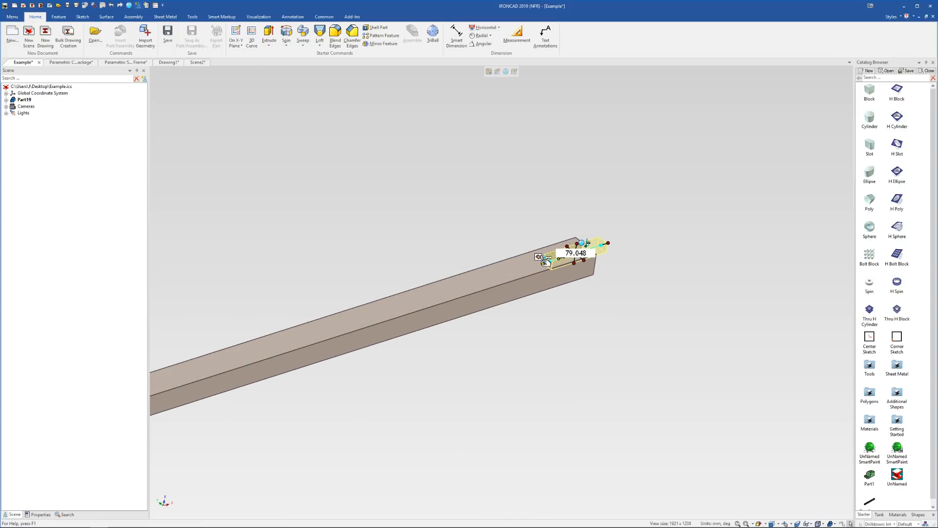
right_click(543, 263)
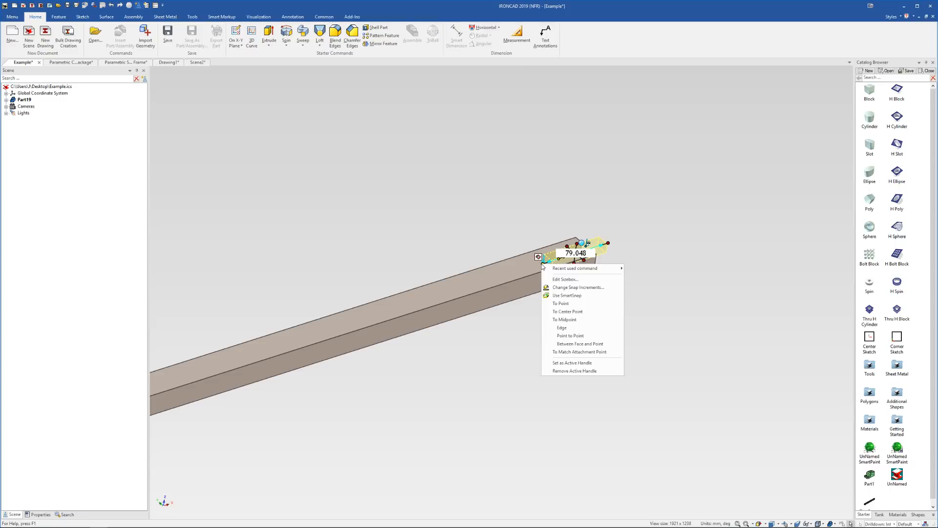
click(590, 303)
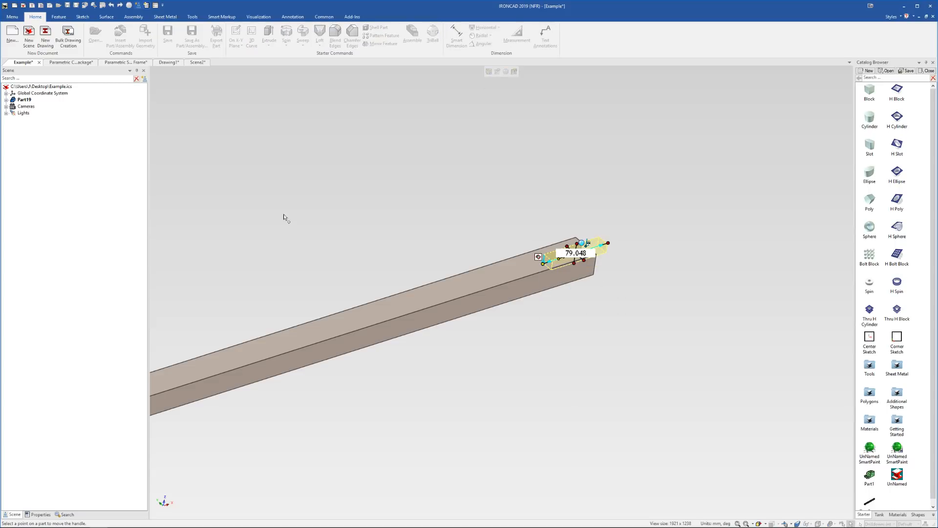
scroll(391, 374, down, 2)
middle_drag(330, 350, 451, 324)
scroll(462, 327, down, 2)
middle_drag(531, 323, 480, 367)
scroll(476, 364, up, 1)
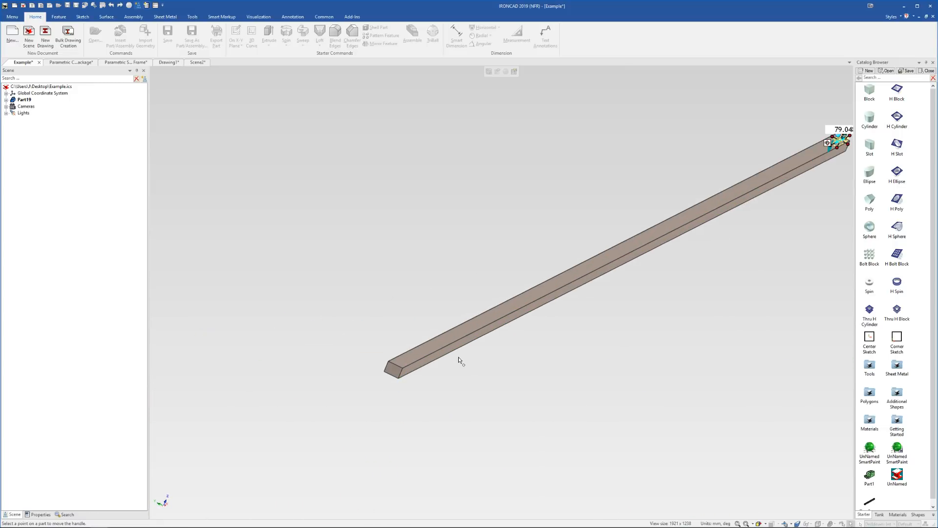
scroll(454, 343, up, 2)
scroll(453, 343, up, 2)
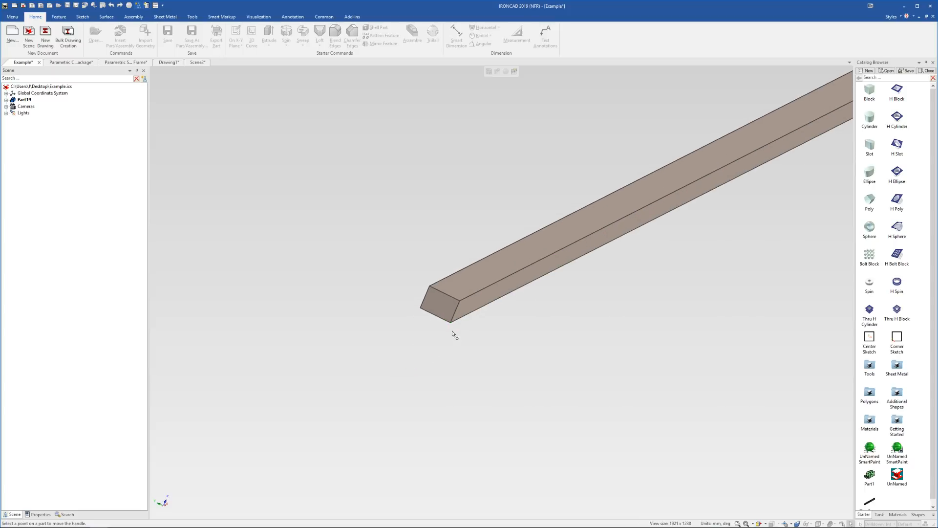
click(449, 313)
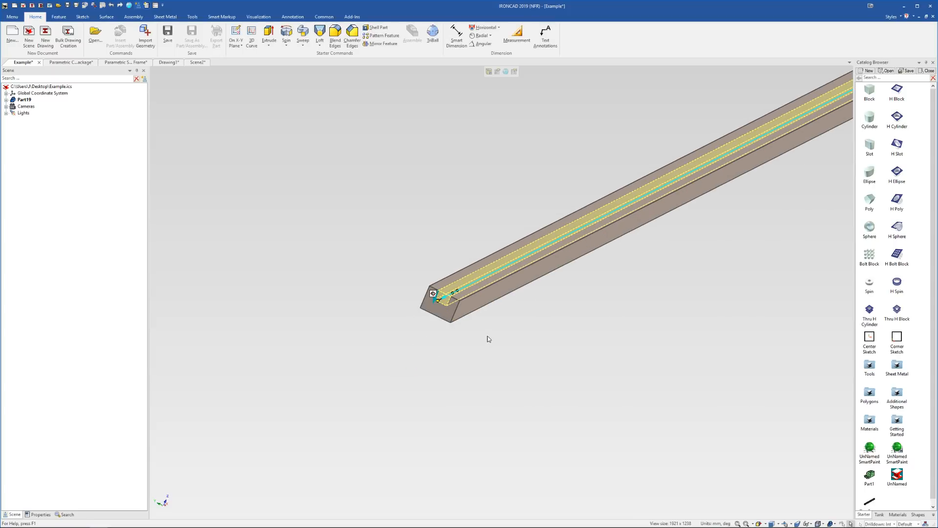
click(503, 350)
Step: Inspect the full-length slot and delete the bar from the scene
scroll(473, 280, down, 4)
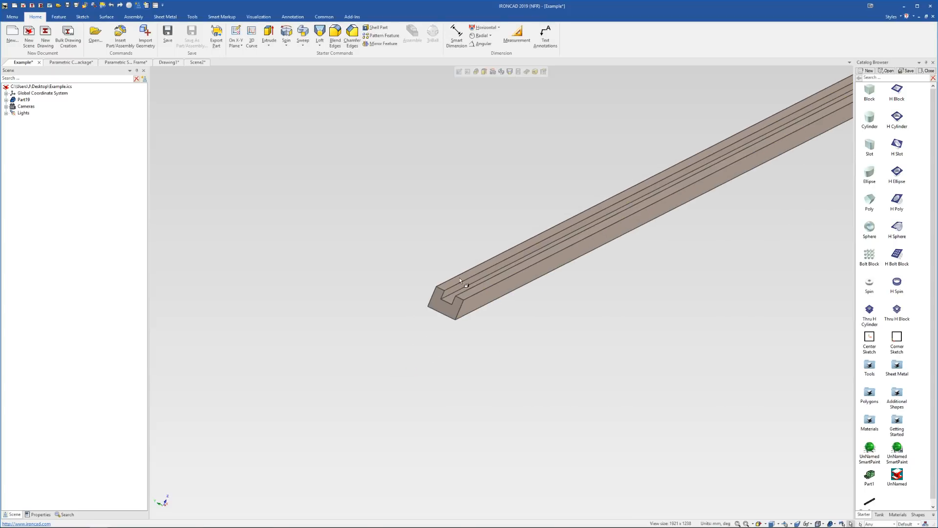
middle_drag(497, 283, 478, 301)
click(478, 302)
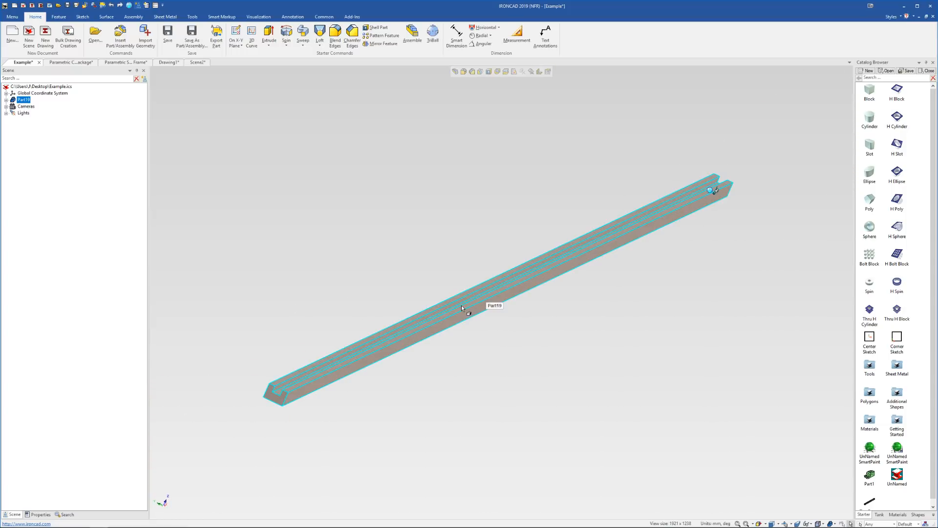
key(Delete)
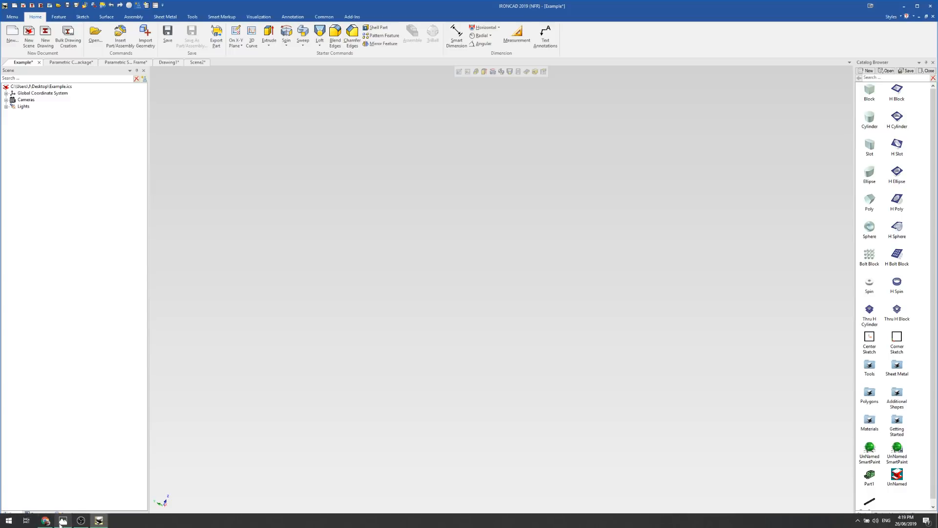
Step: Review the tips overview and the preset hotkeys image in Photos, and return to IRONCAD
click(62, 521)
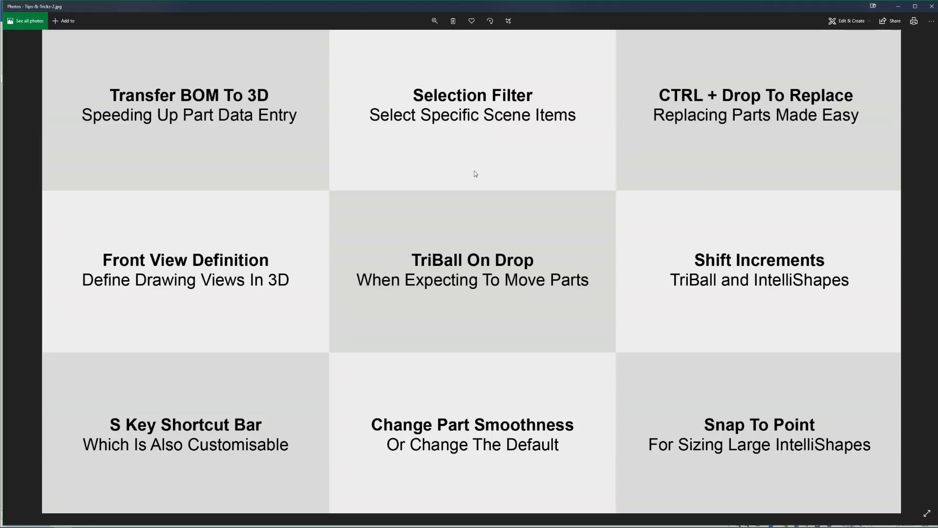
key(Right)
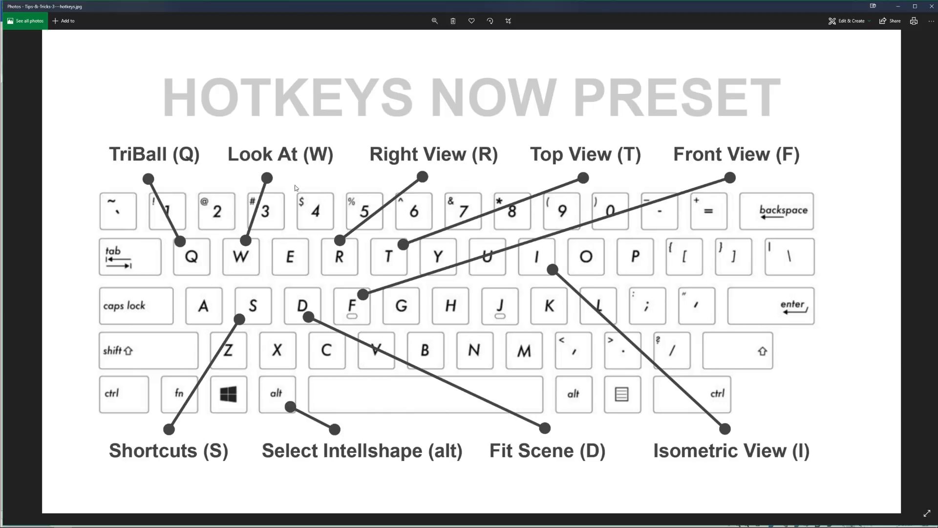
mouse_move(54, 524)
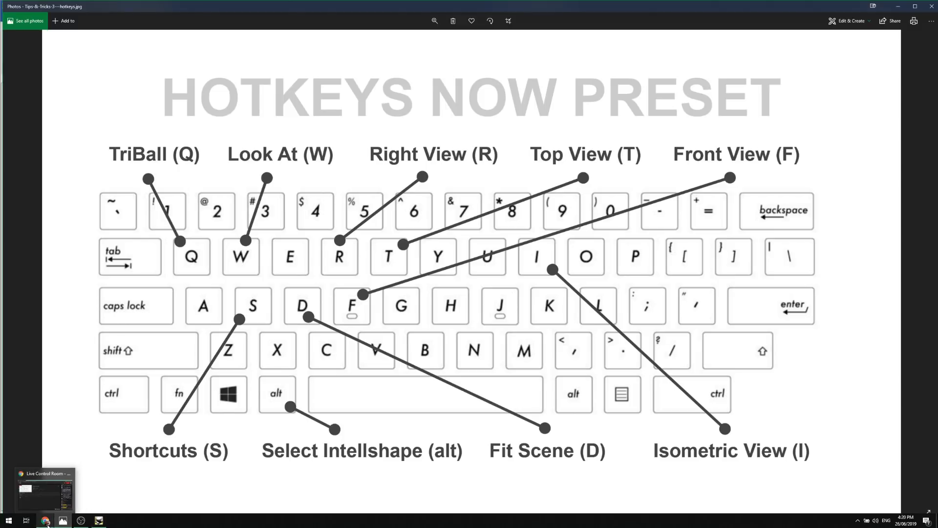
click(99, 520)
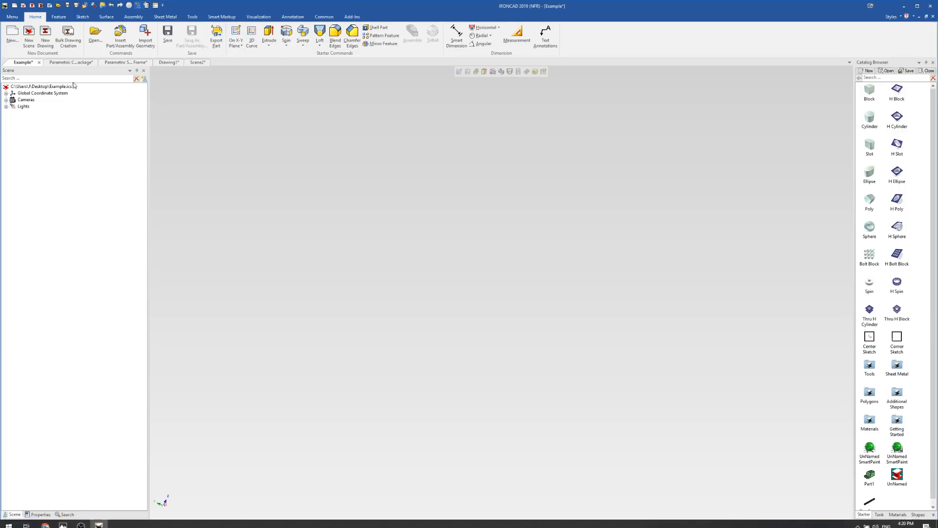
Step: Bring up the Parametric Cardboard Package scene and view the box from the front, the top and isometrically
click(67, 63)
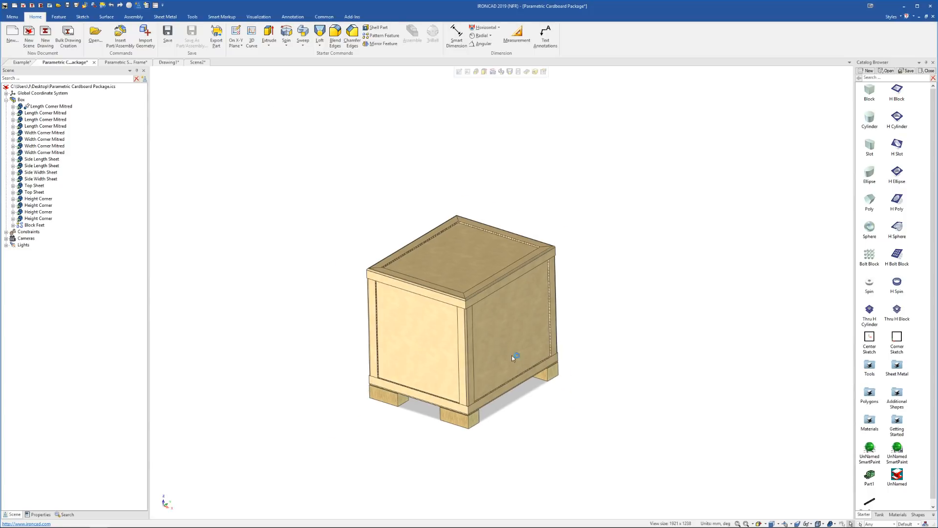
key(ctrl+1)
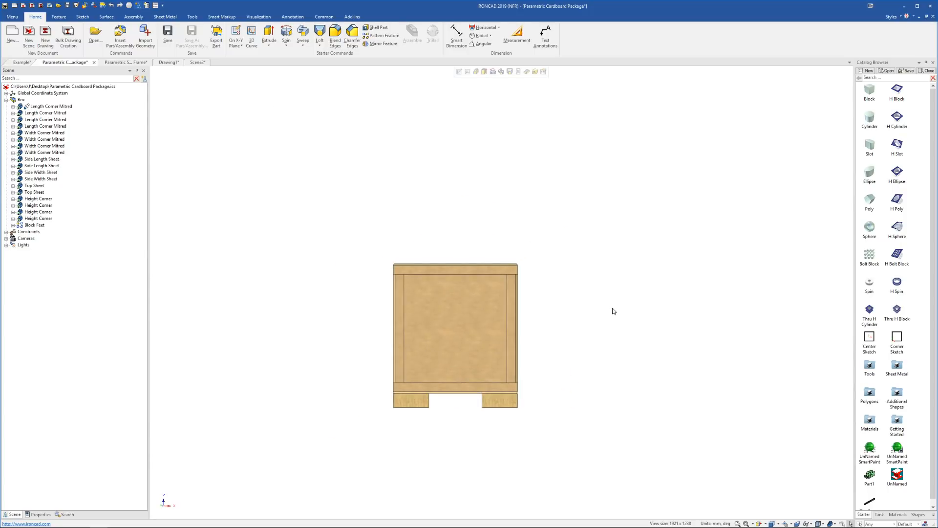
key(ctrl+5)
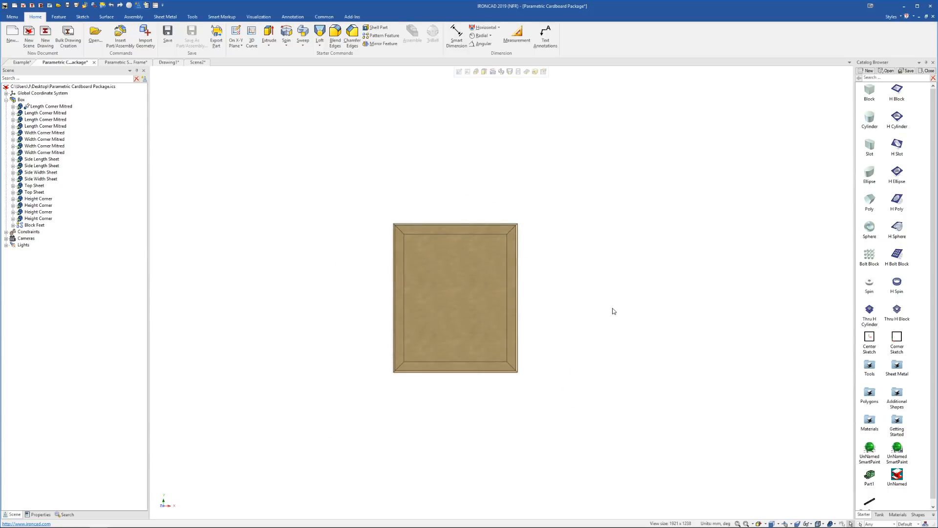
key(ctrl+7)
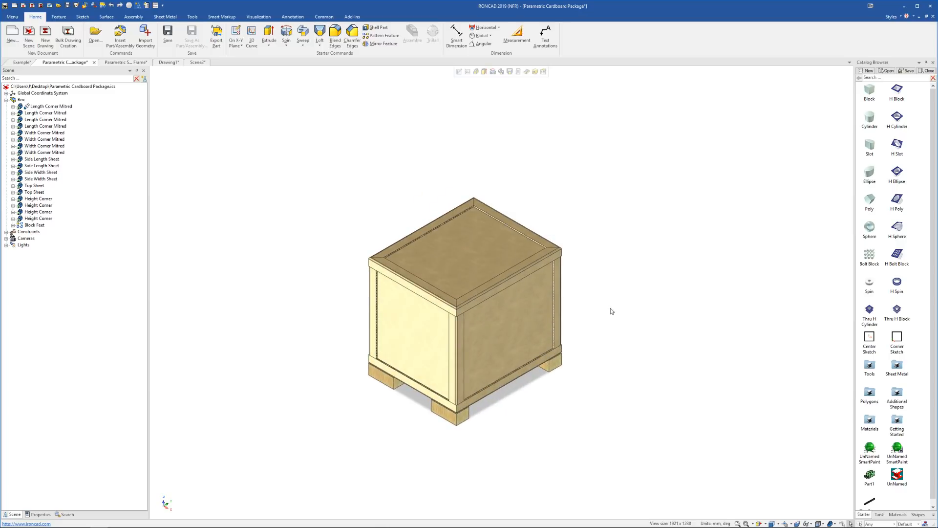
Step: Turn the camera to look directly at the box's side face and activate the TriBall on the Box assembly
key(F7)
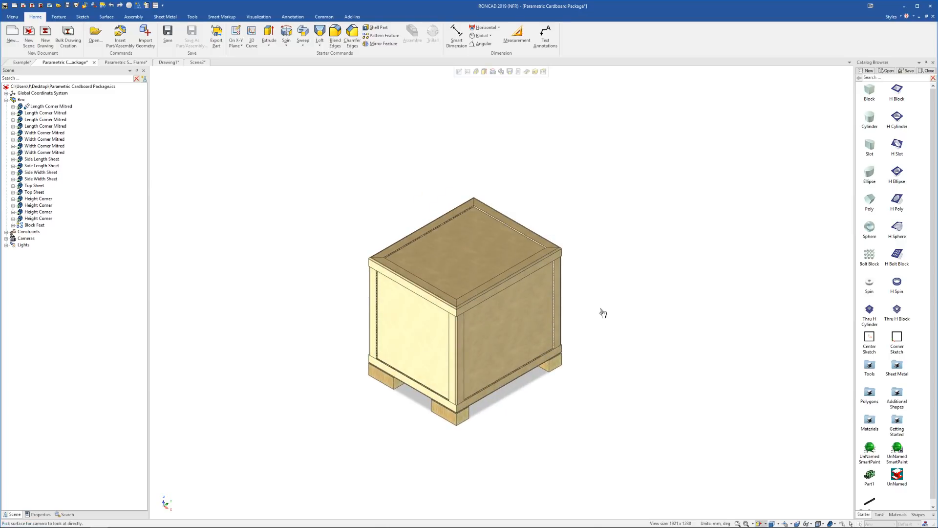
click(512, 320)
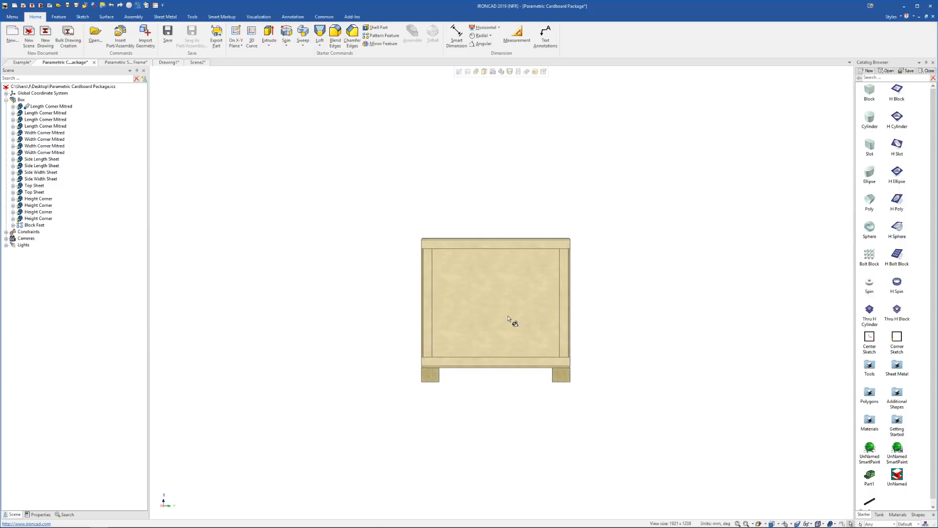
click(497, 318)
key(F10)
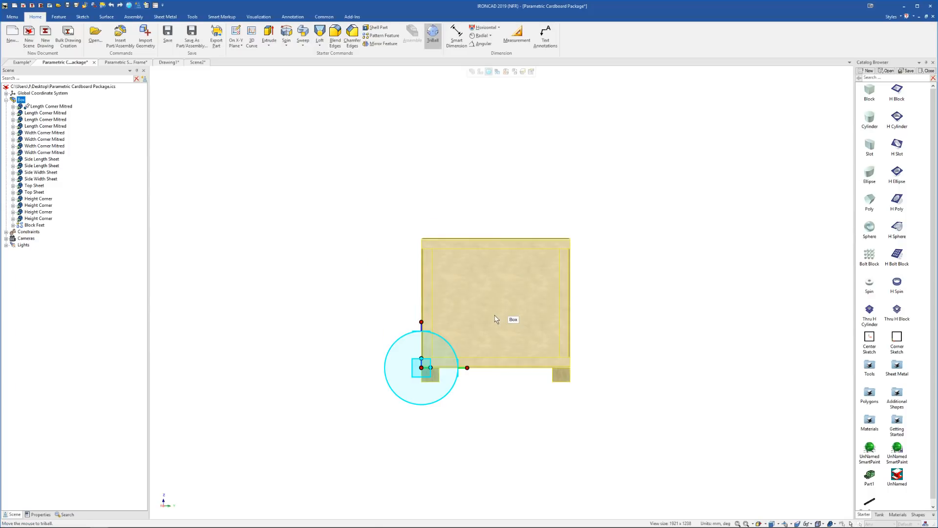
Step: Turn off the TriBall on the Box assembly and orbit to an angled view of its side faces
key(F10)
middle_drag(444, 335, 500, 353)
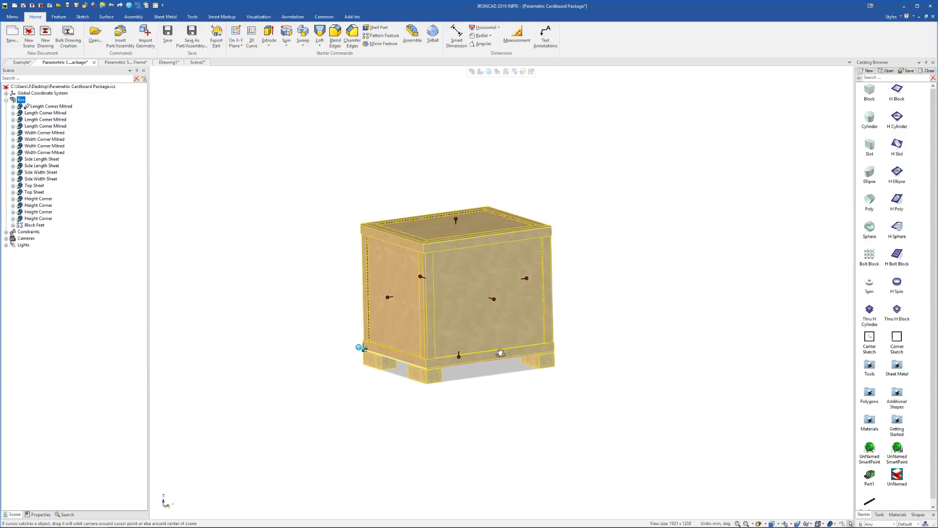
click(449, 83)
scroll(435, 308, up, 4)
middle_drag(453, 299, 480, 323)
click(538, 297)
middle_drag(542, 274, 530, 214)
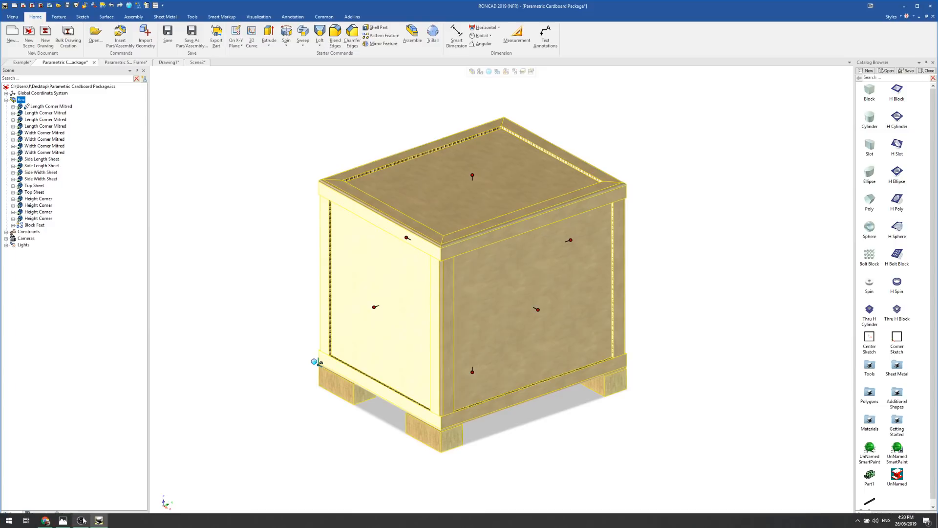
Step: Check the preset hotkeys image in Photos and return to the box scene in IRONCAD
click(69, 522)
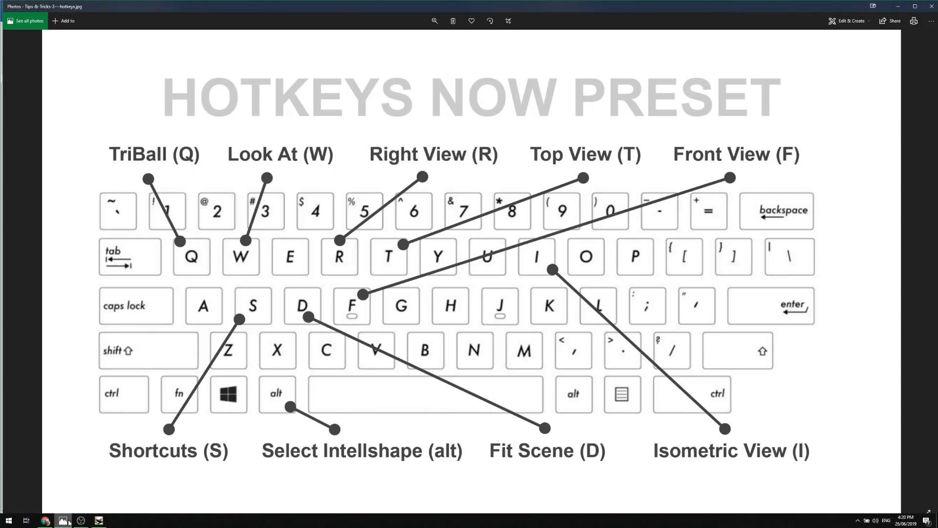
click(69, 522)
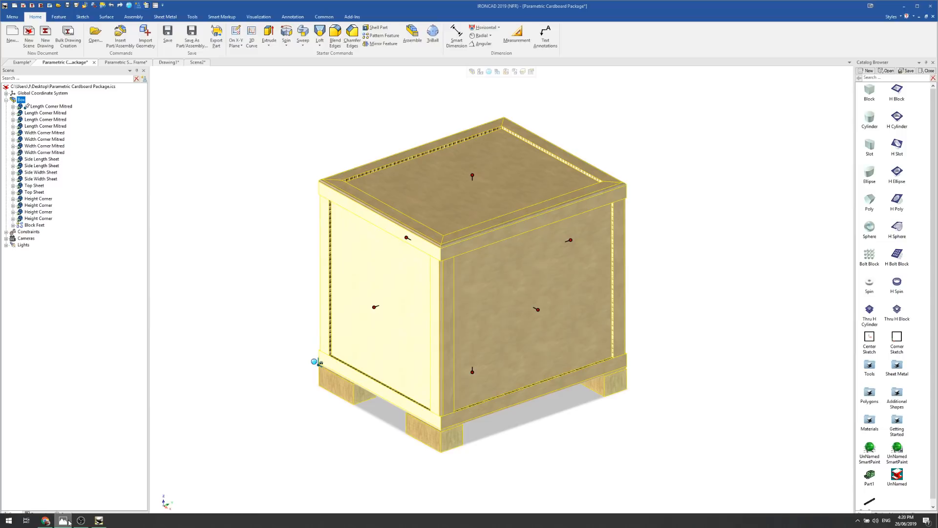
scroll(269, 380, down, 2)
middle_drag(385, 333, 373, 333)
scroll(623, 266, up, 3)
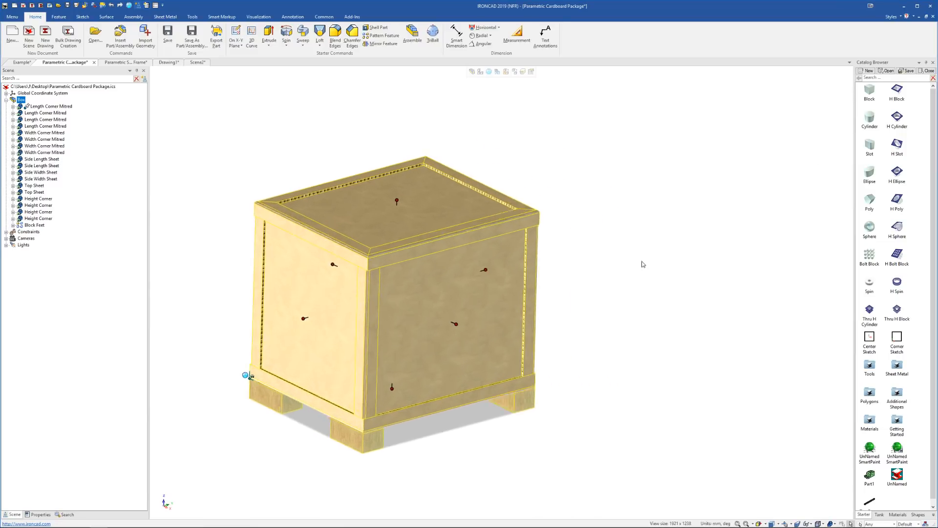
Step: Clear the selection of the Box assembly and fit the whole scene in the view
scroll(655, 307, down, 3)
scroll(665, 312, up, 5)
click(654, 289)
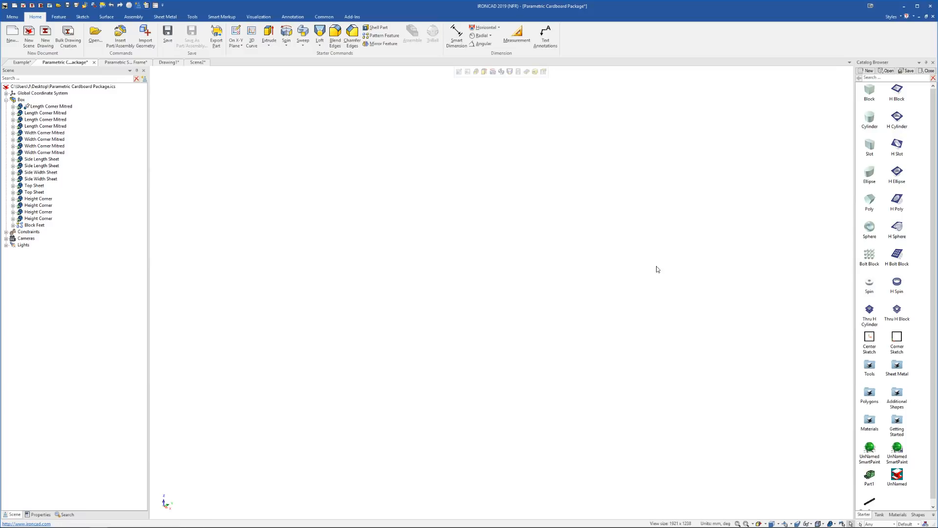
key(F8)
middle_drag(667, 269, 670, 268)
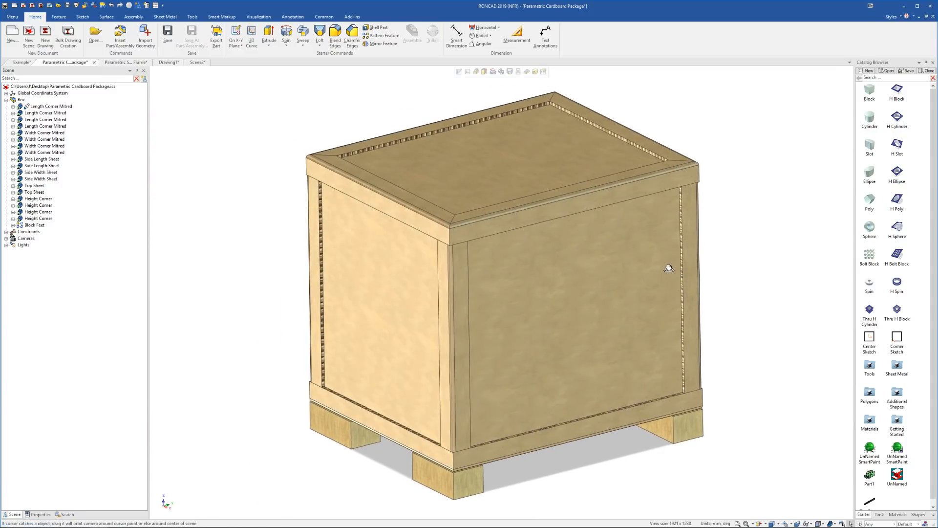
Step: Show the box from the front and fit the scene again after zooming out
scroll(693, 288, down, 4)
key(ctrl+1)
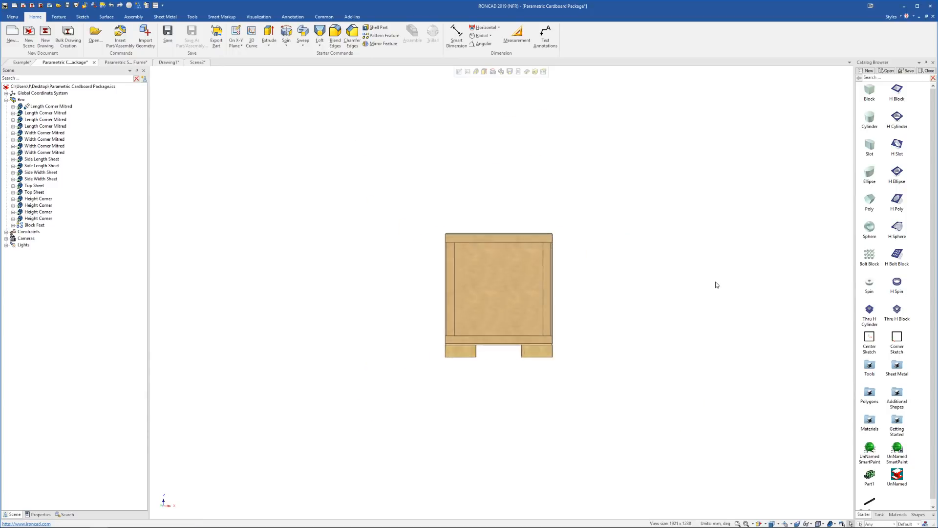
key(F8)
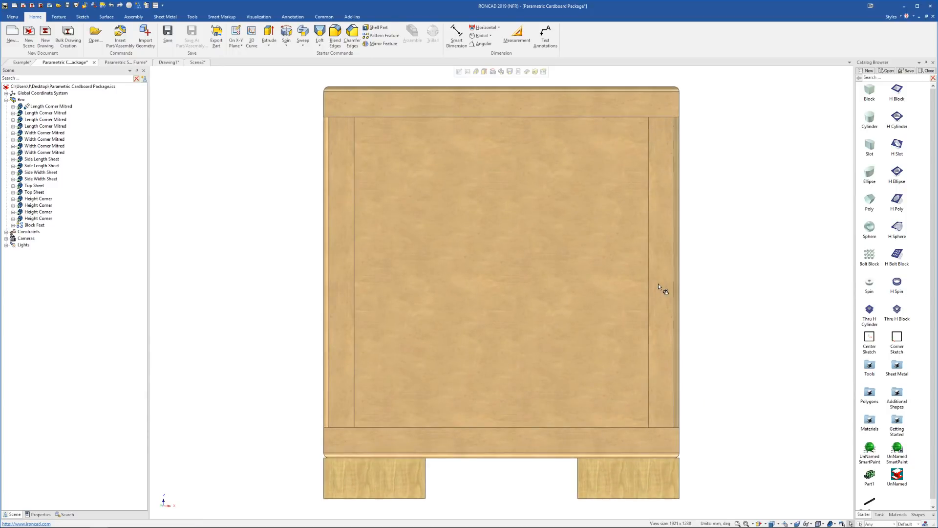
scroll(650, 282, down, 5)
scroll(650, 269, down, 1)
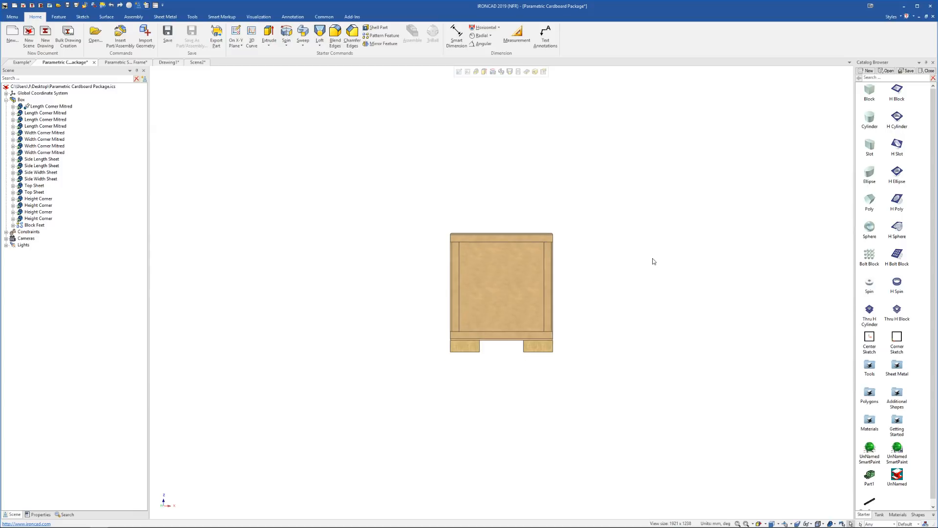
key(F8)
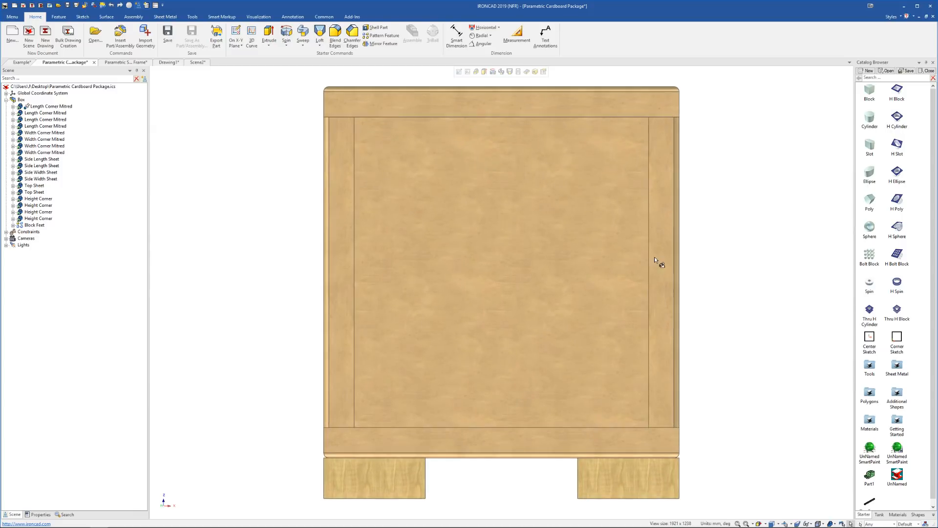
scroll(655, 256, down, 3)
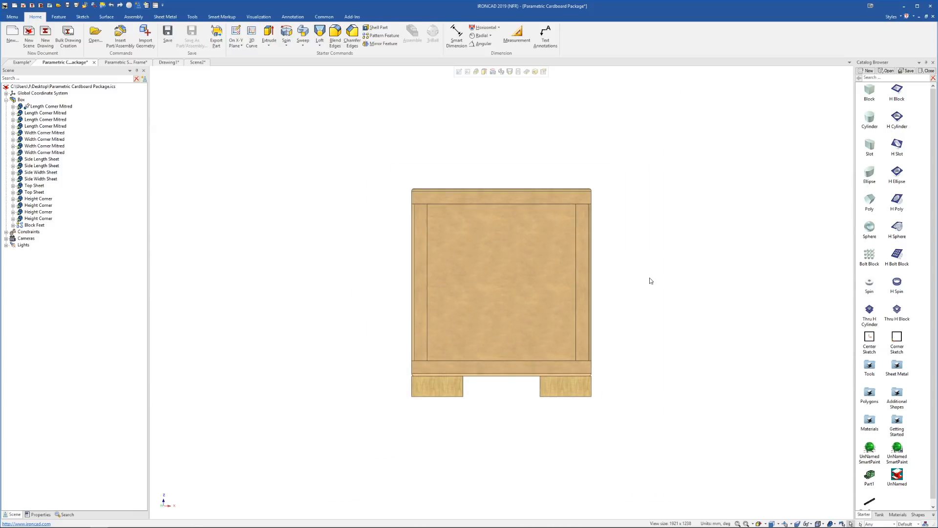
Step: Orbit the box back to an angled view and fit the scene after zooming out
middle_drag(650, 281, 578, 327)
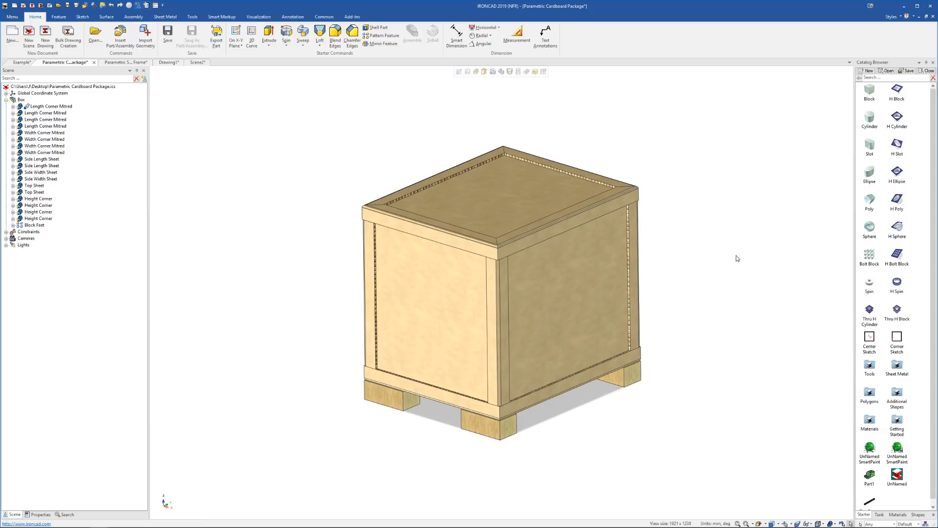
scroll(734, 268, down, 2)
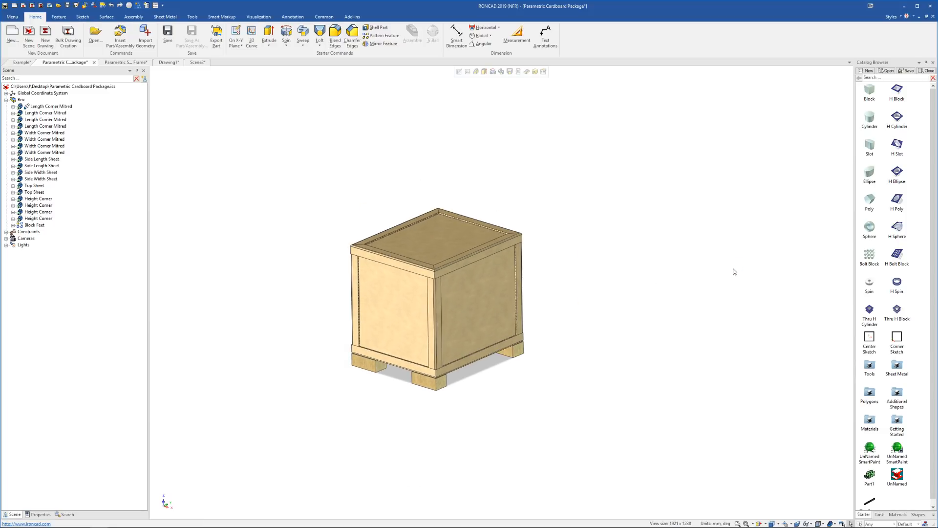
click(738, 524)
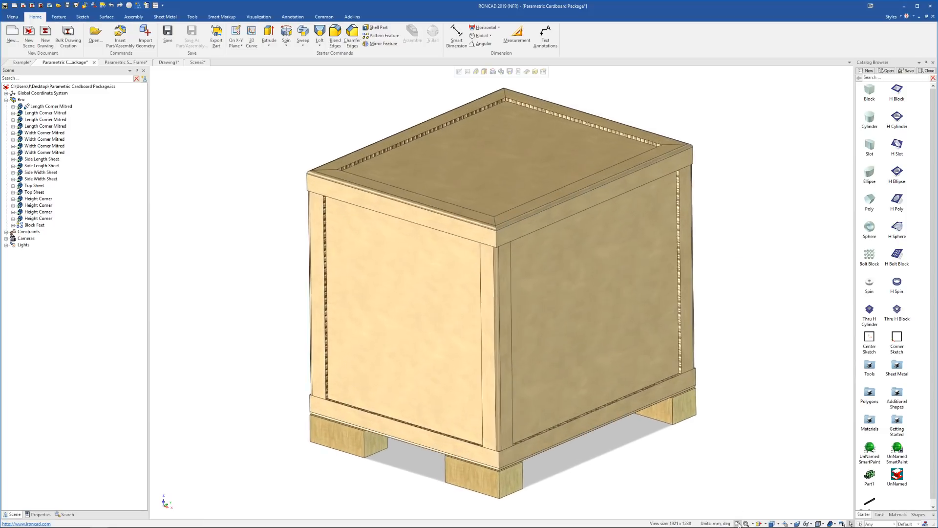
scroll(741, 377, down, 3)
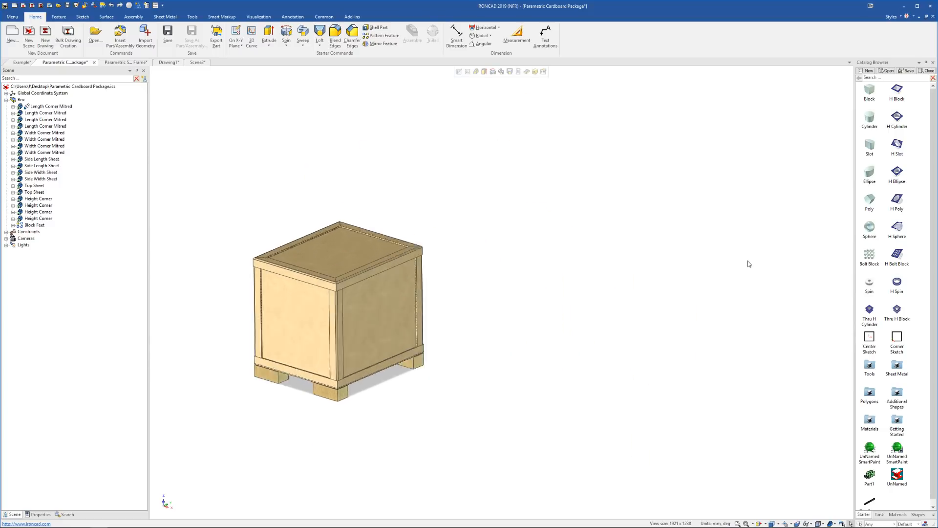
scroll(749, 264, up, 1)
key(F8)
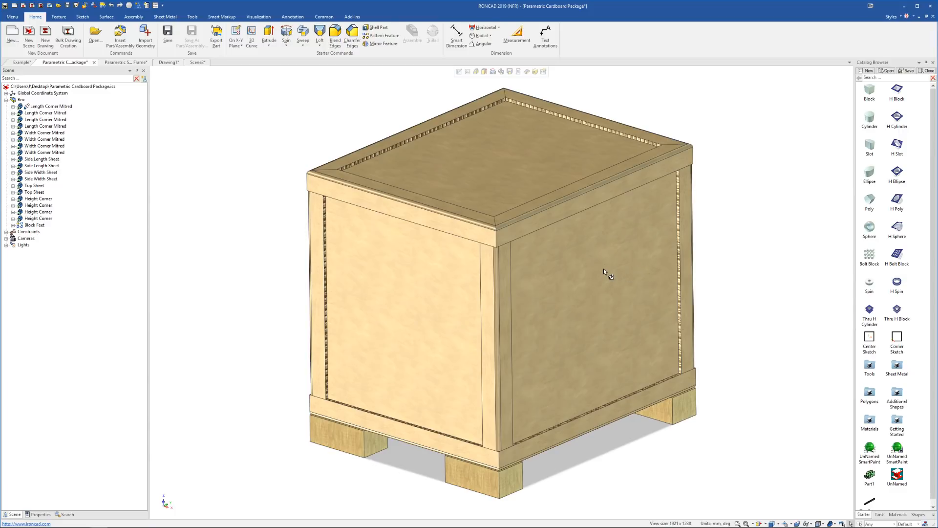
drag(624, 276, 553, 348)
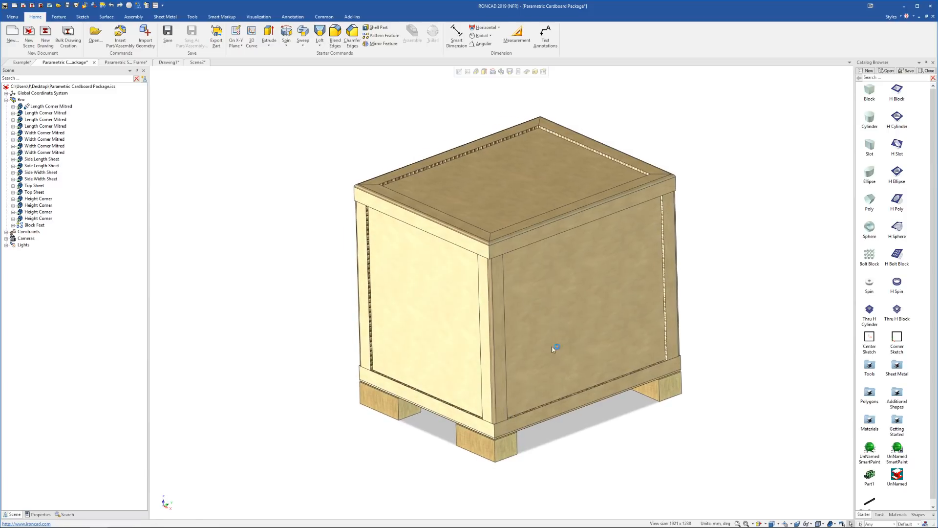
Step: Review the full list of preset hotkeys in the Photos image and switch back to IRONCAD
mouse_move(70, 518)
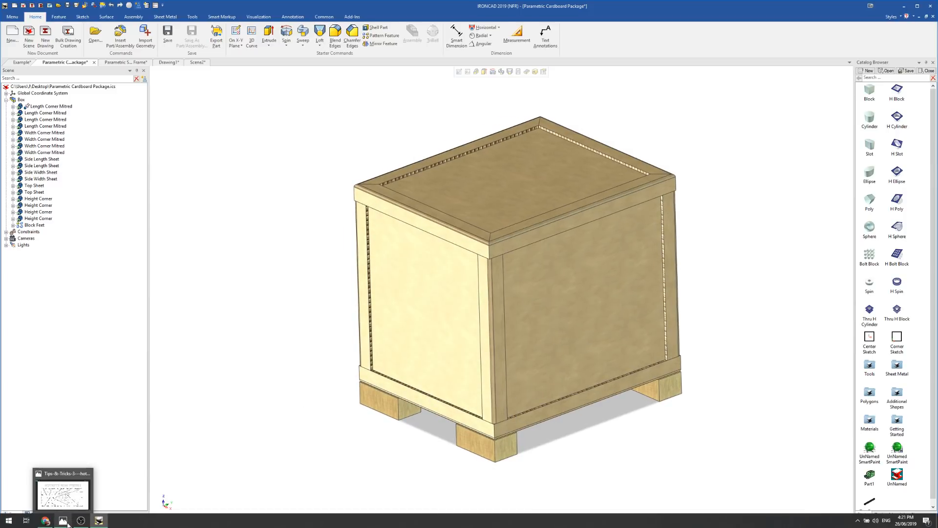
click(63, 489)
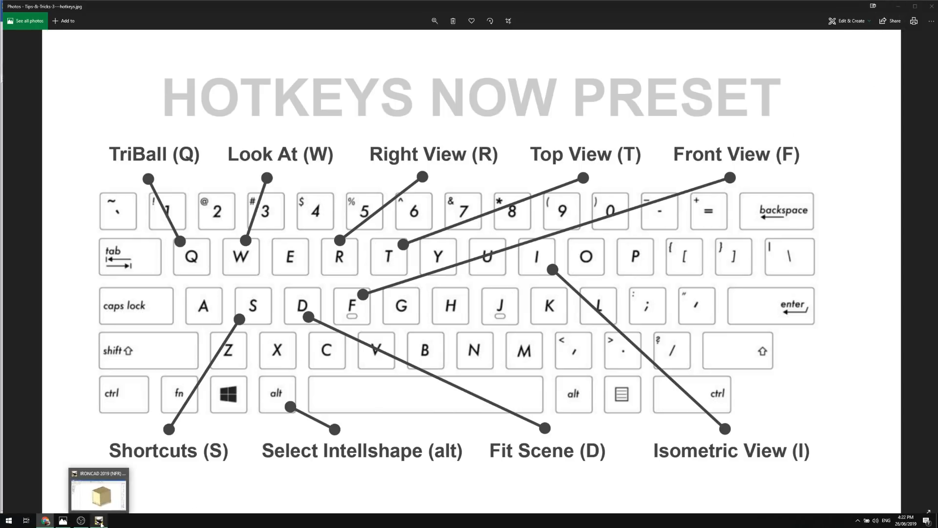
click(100, 522)
scroll(522, 330, down, 5)
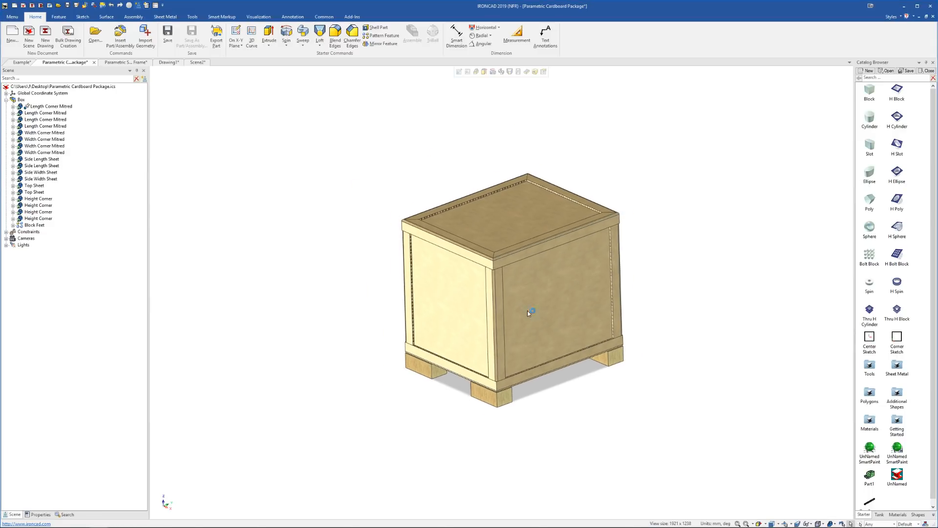
middle_drag(528, 312, 532, 318)
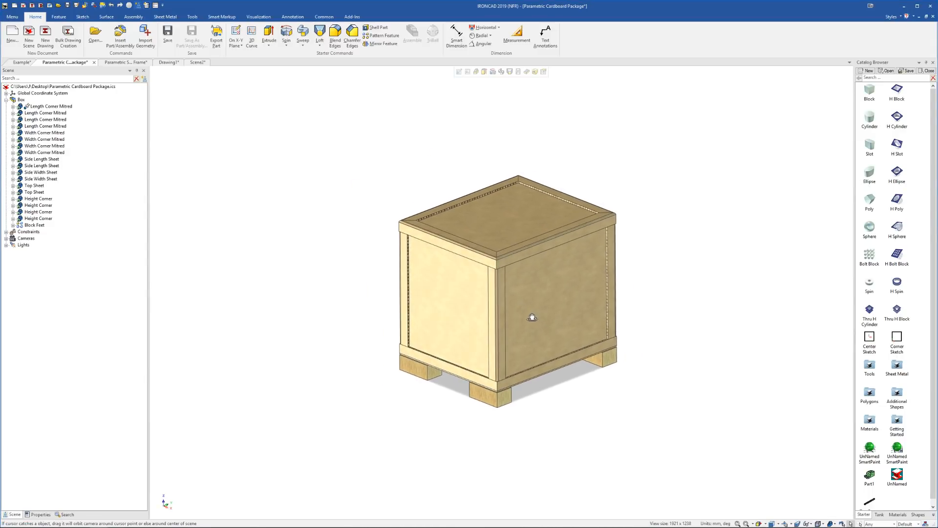
scroll(536, 311, up, 1)
middle_drag(485, 286, 512, 291)
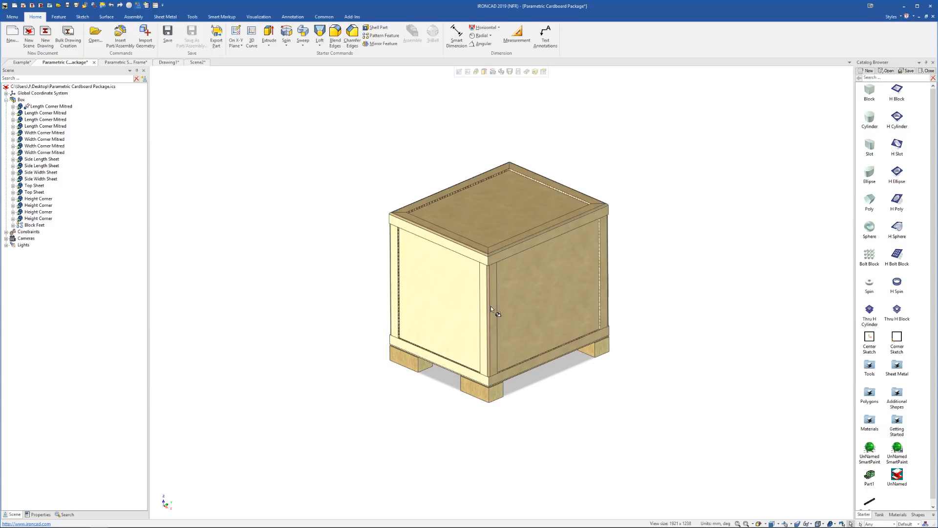
scroll(491, 306, up, 1)
middle_drag(511, 280, 509, 254)
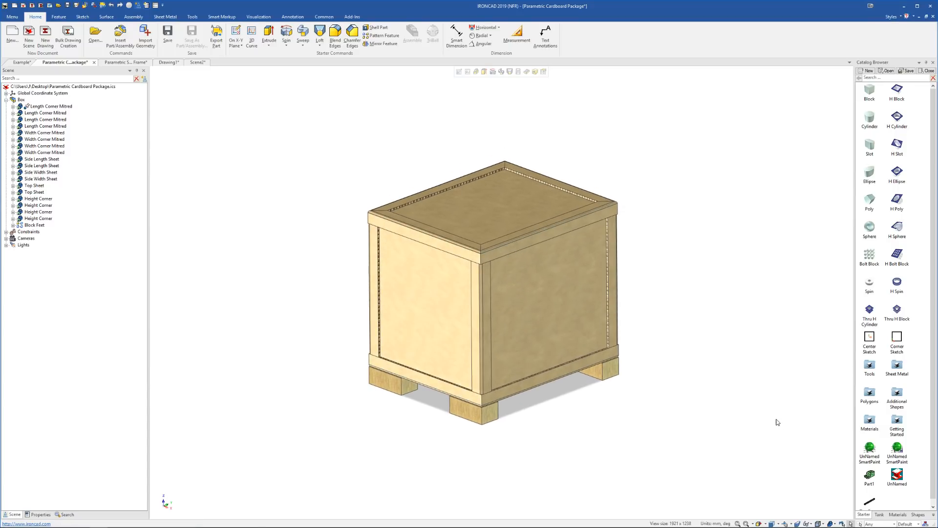
scroll(636, 386, down, 2)
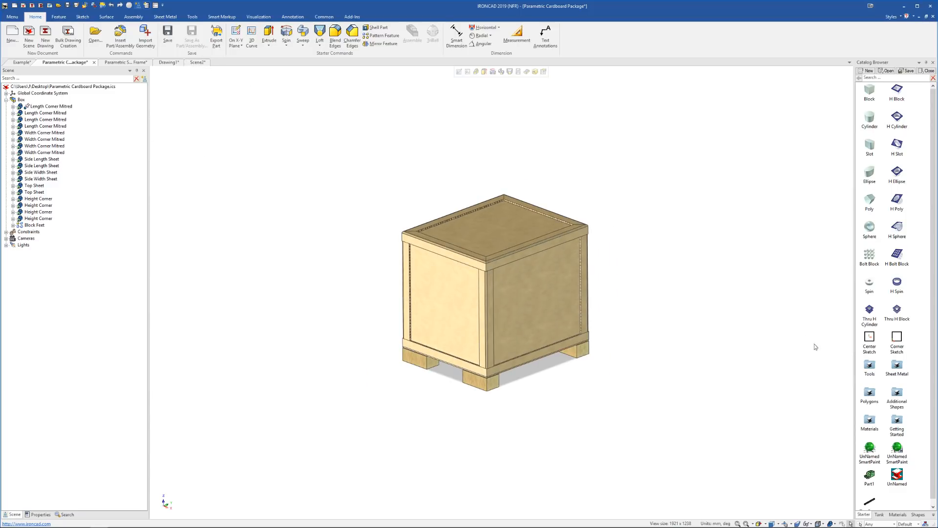
scroll(891, 407, down, 1)
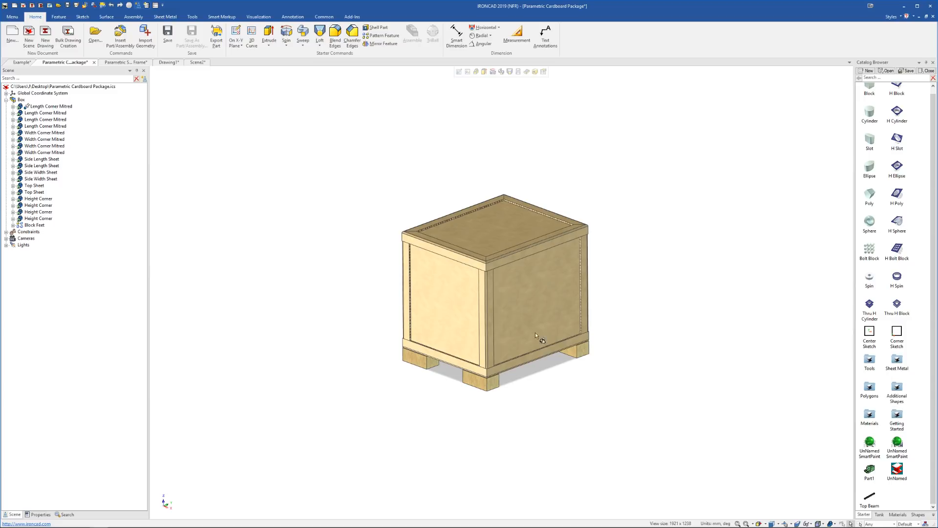
scroll(535, 332, down, 2)
Step: Create a new scene and switch to the Example scene
click(30, 33)
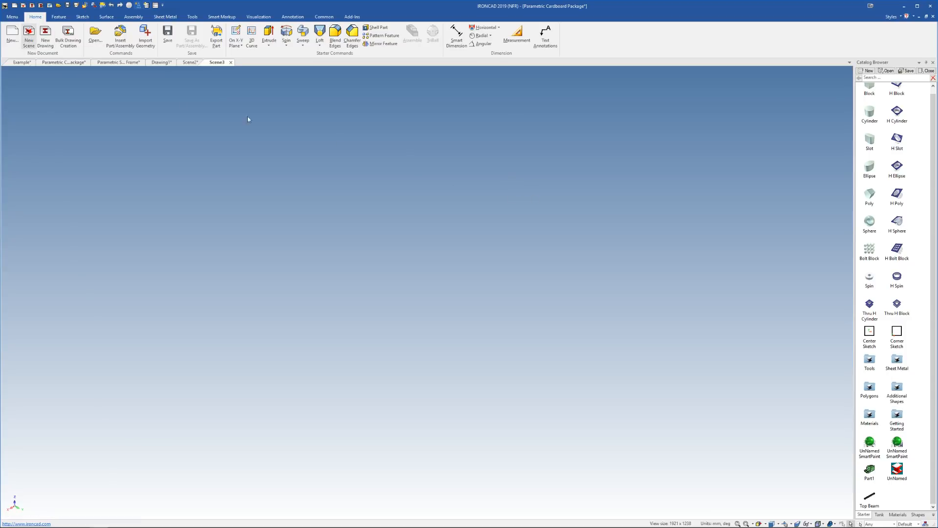
click(14, 63)
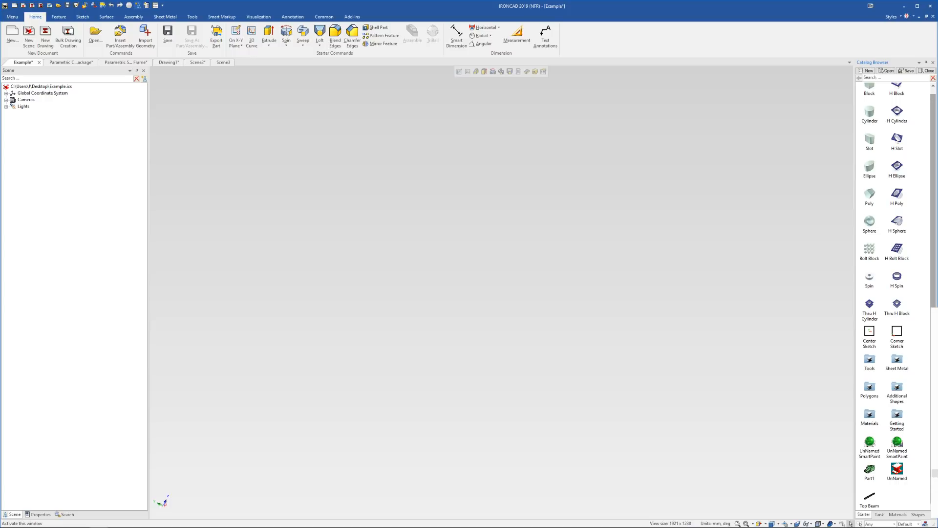
Step: Place the robot Base from the Robot catalog and attach the Shoulder and Arm1 to it in sequence
click(864, 515)
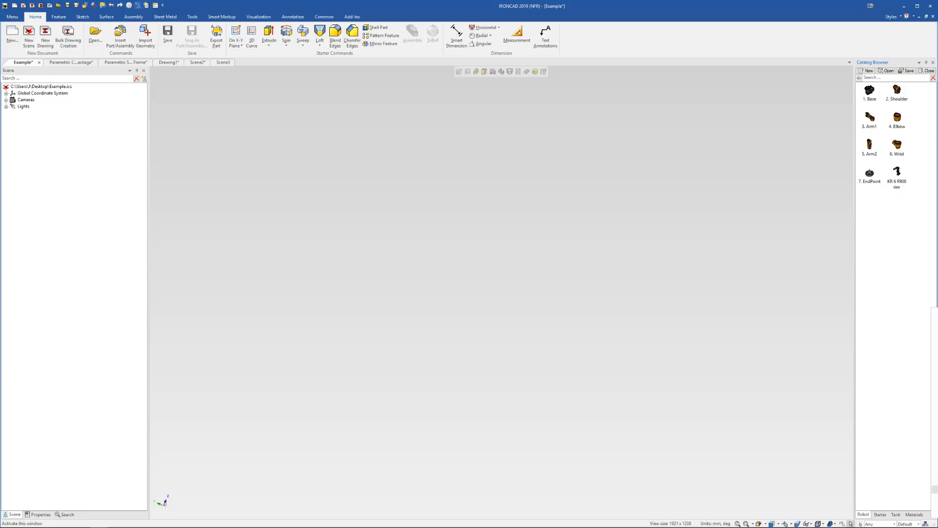
drag(873, 95, 713, 288)
scroll(668, 267, down, 3)
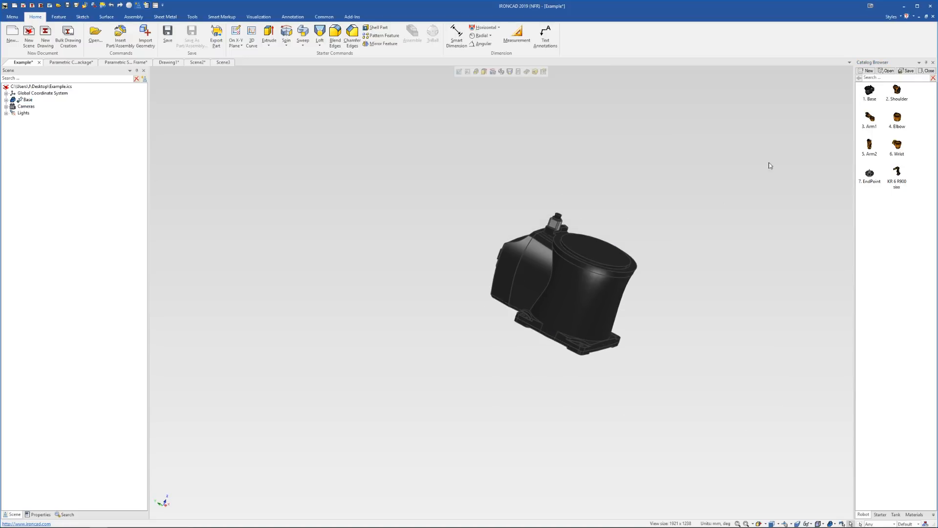
drag(898, 93, 454, 81)
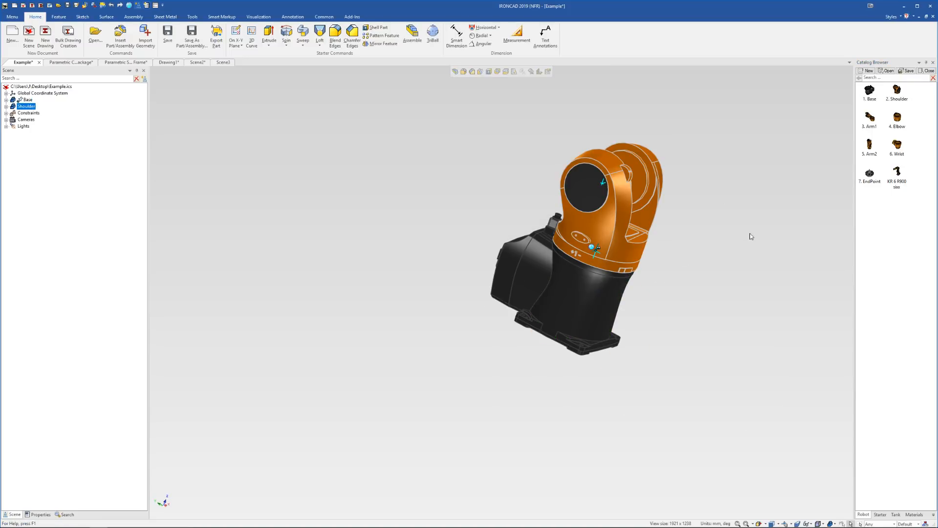
drag(870, 118, 602, 226)
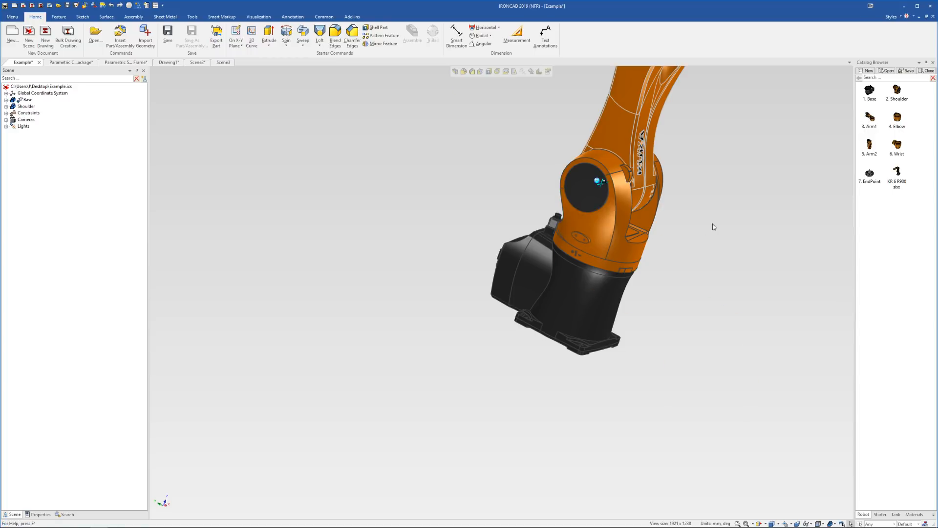
scroll(580, 282, down, 5)
shift+middle_drag(616, 113, 556, 210)
Step: Attach the Elbow, Arm2, Wrist and EndPoint from the Robot catalog to complete the robot arm
drag(900, 116, 645, 233)
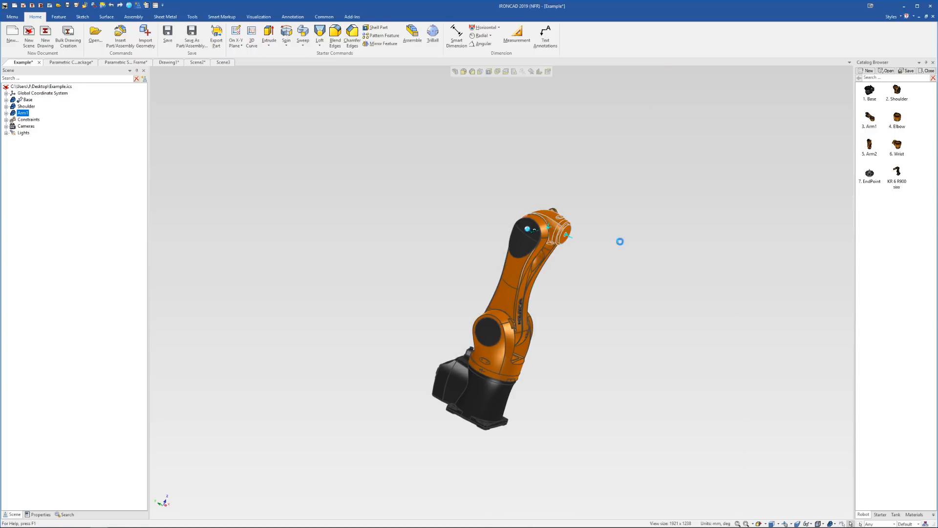
drag(749, 192, 560, 223)
drag(899, 148, 630, 266)
drag(870, 173, 637, 271)
click(655, 296)
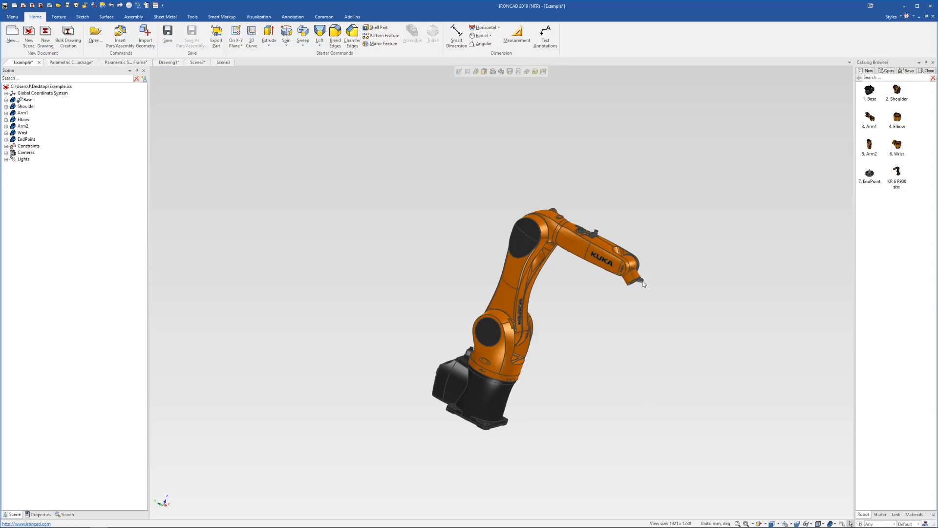
scroll(617, 280, up, 4)
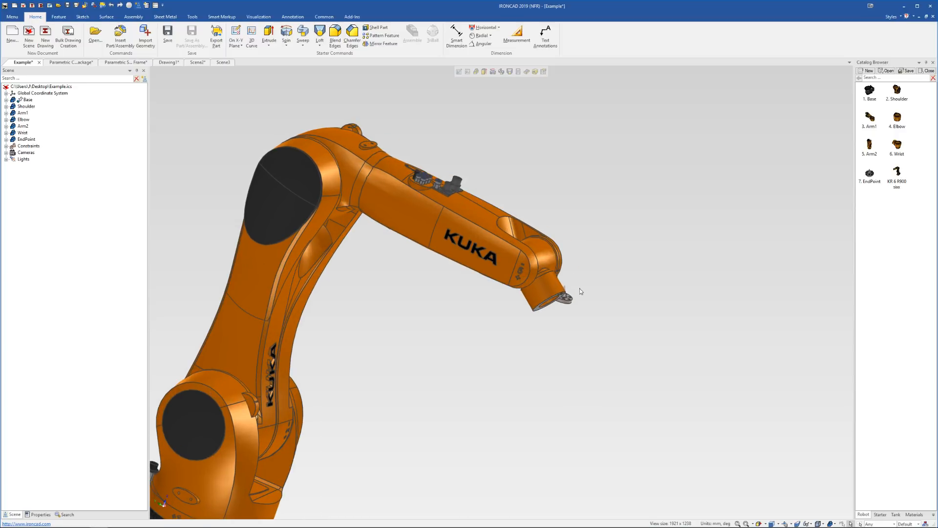
Step: Delete the misplaced EndPoint and attach a new one from the Robot catalog to the end of the Wrist
middle_drag(579, 288, 531, 287)
click(617, 300)
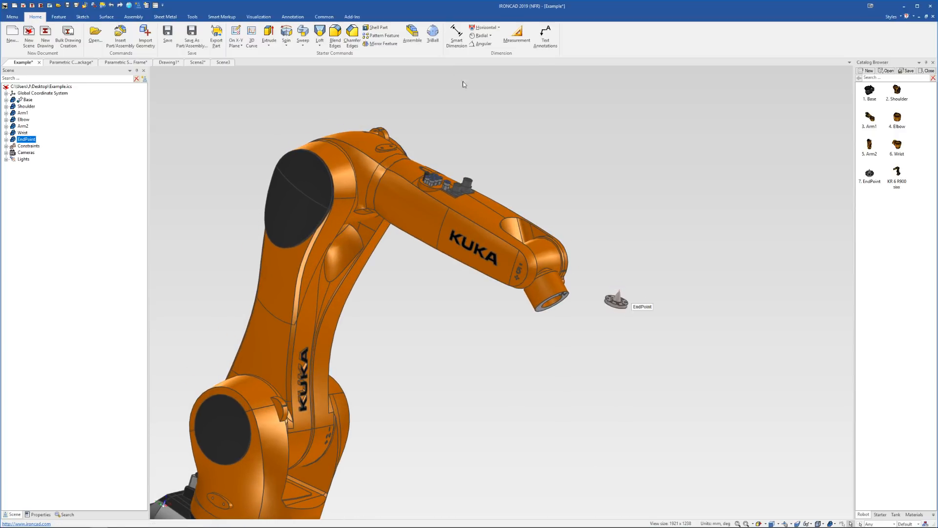
key(Delete)
drag(866, 190, 546, 295)
scroll(602, 309, down, 4)
click(602, 309)
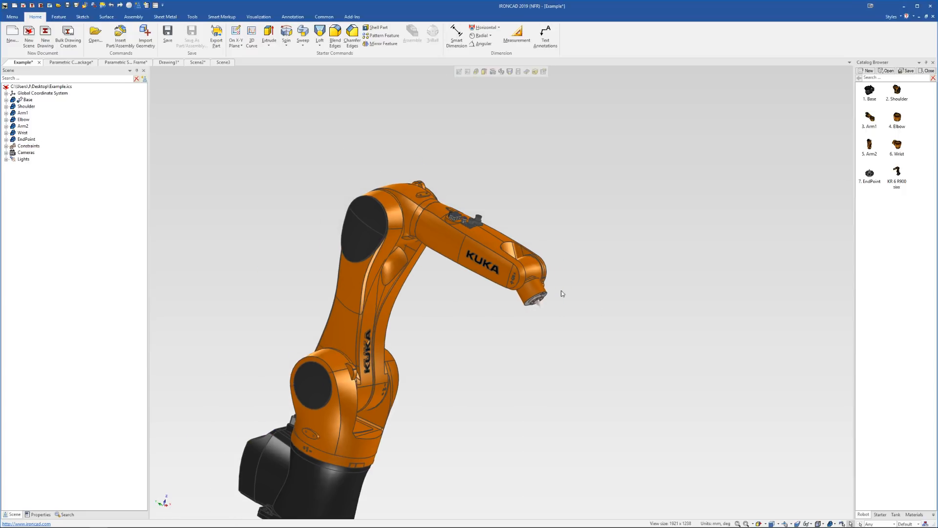
middle_drag(561, 291, 506, 303)
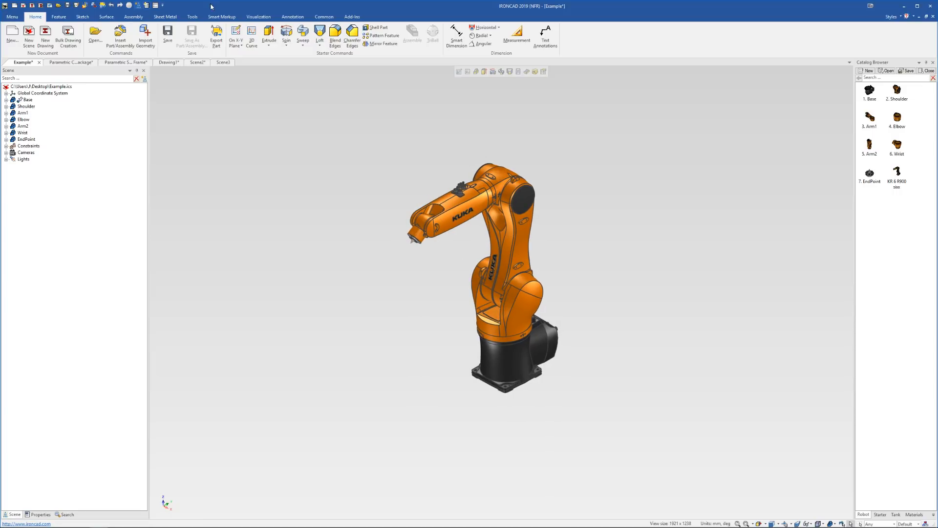
Step: In Mechanism Mode with collision detection turned off, pull the robot's end point downward to bend the arm, and accept the new pose
click(192, 17)
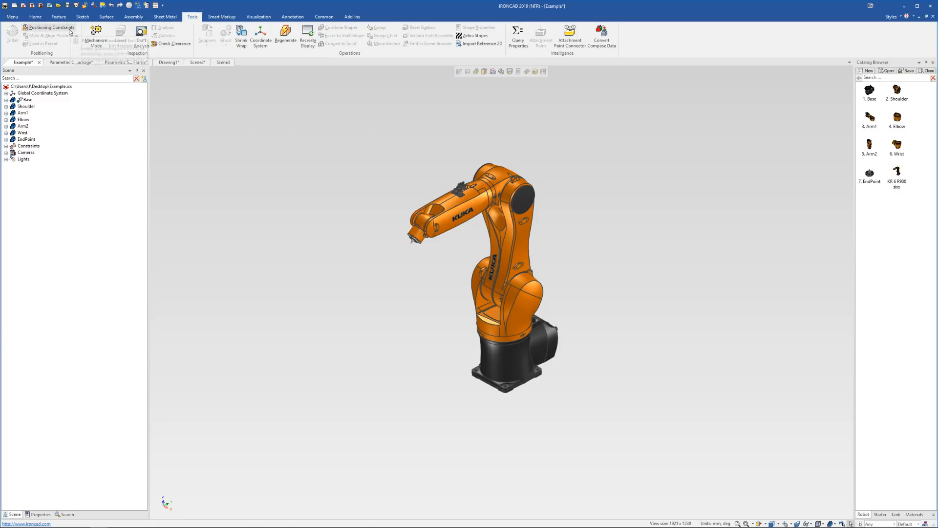
click(96, 34)
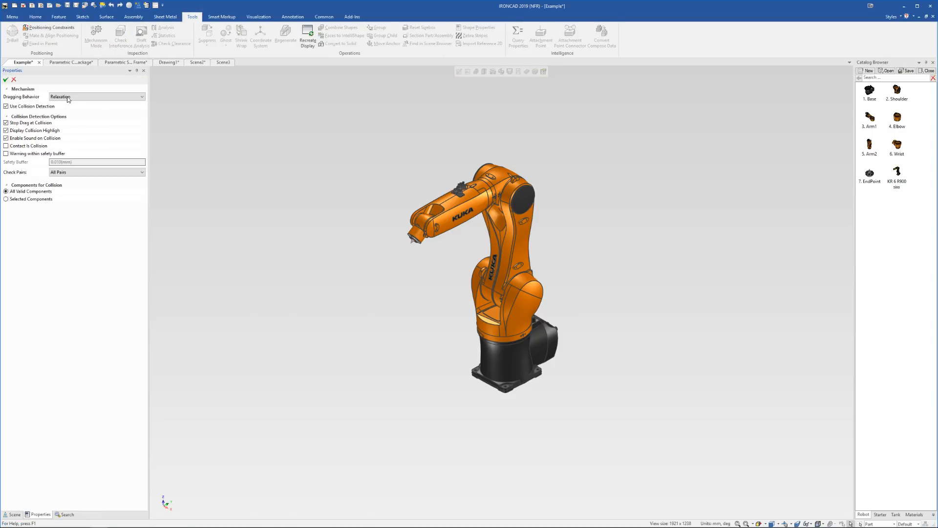
click(7, 106)
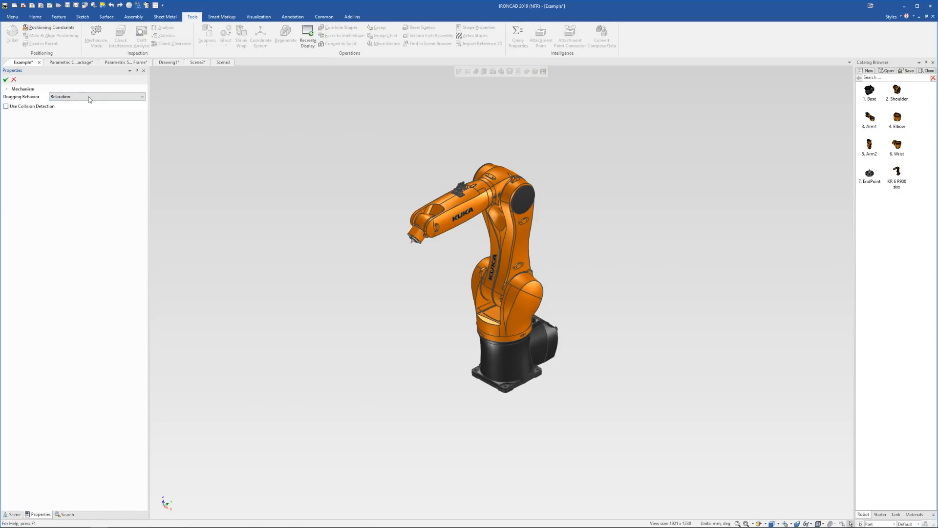
drag(412, 244, 439, 313)
mouse_move(498, 349)
middle_down()
mouse_move(631, 322)
mouse_move(581, 299)
mouse_move(498, 345)
middle_up()
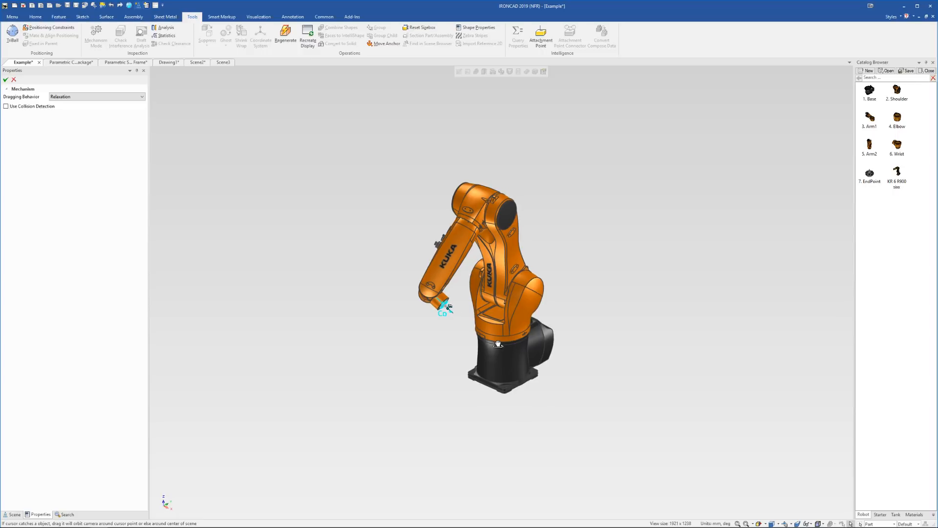
click(6, 81)
scroll(538, 303, up, 4)
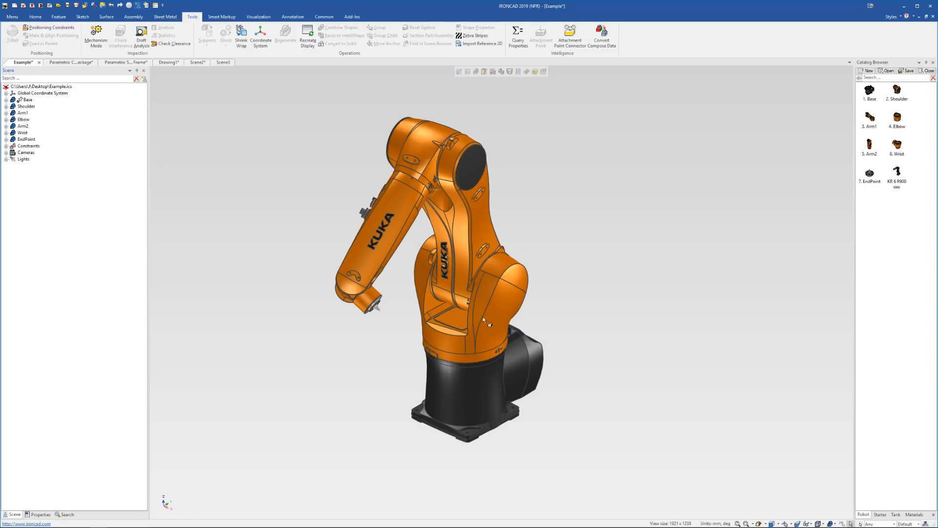
middle_drag(483, 319, 518, 264)
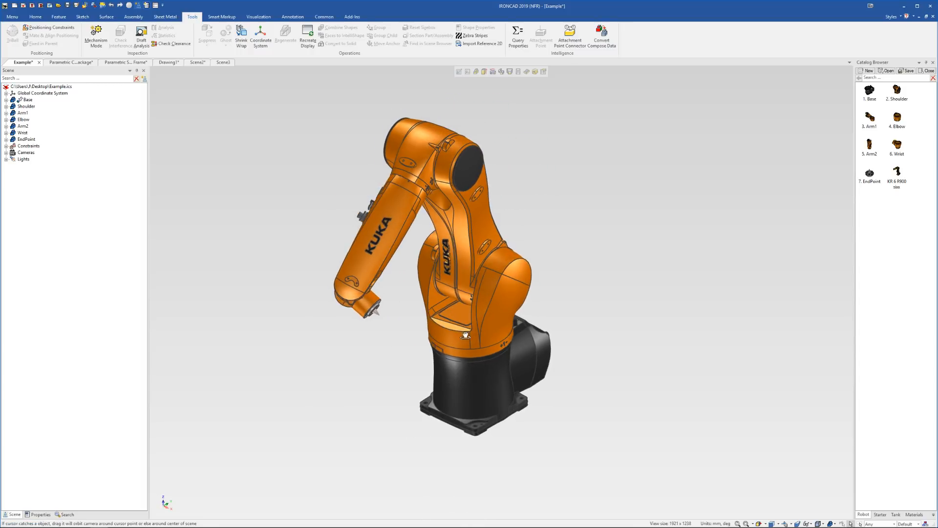
Step: Turn off the use of a single shell for parts in the KeyShot export options
click(352, 17)
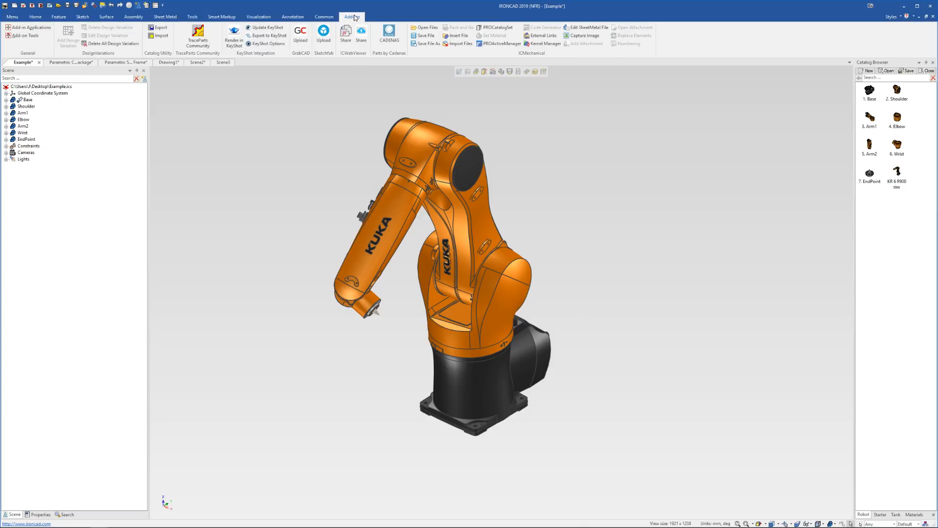
click(277, 44)
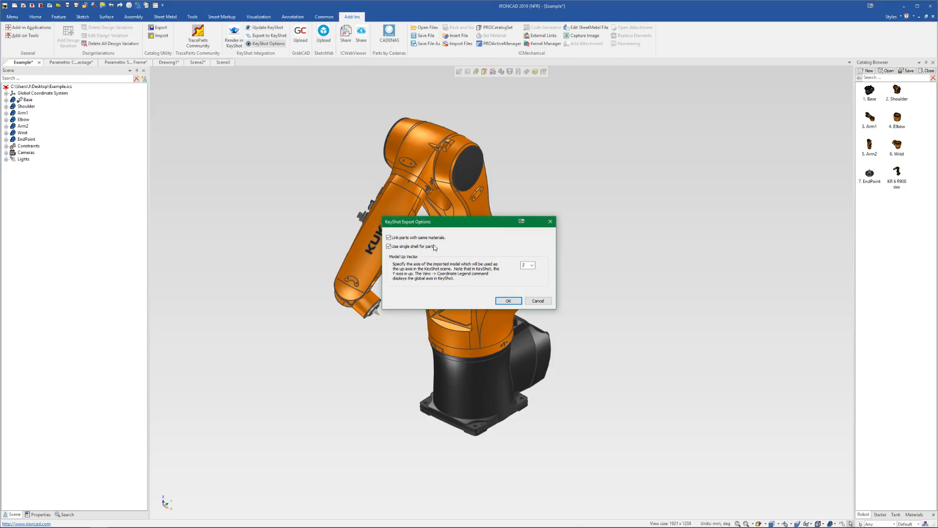
click(424, 247)
click(507, 300)
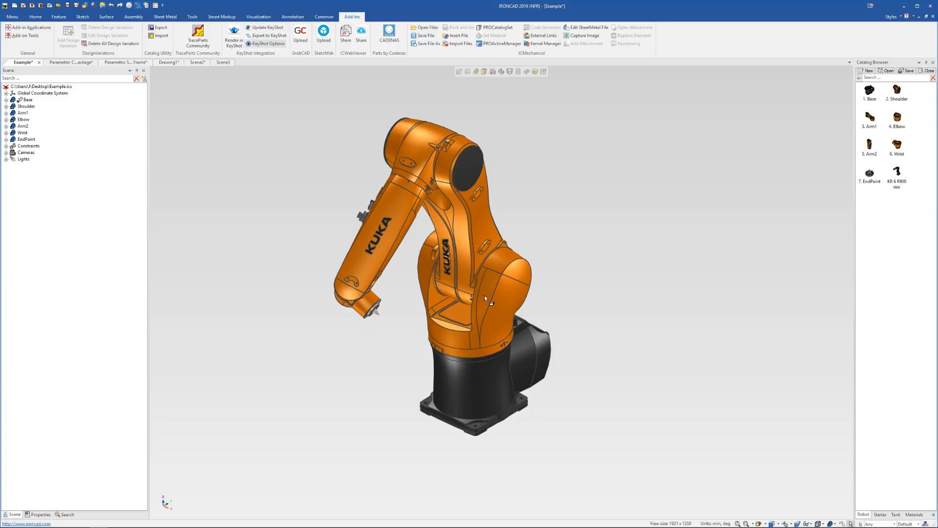
Step: Examine the KUKA lettering on Arm1 up close, selecting the part and one letter's face to compare its colour with the body
scroll(485, 297, up, 10)
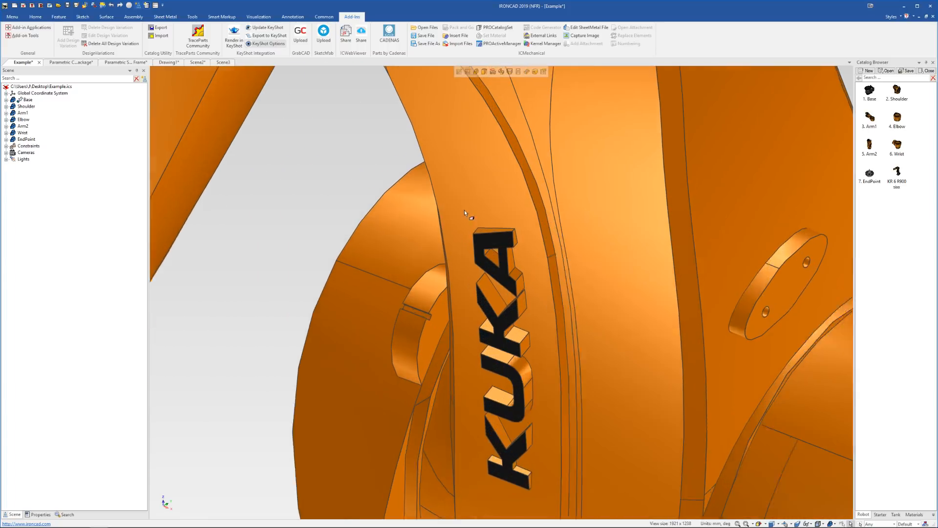
middle_drag(465, 212, 606, 191)
click(491, 262)
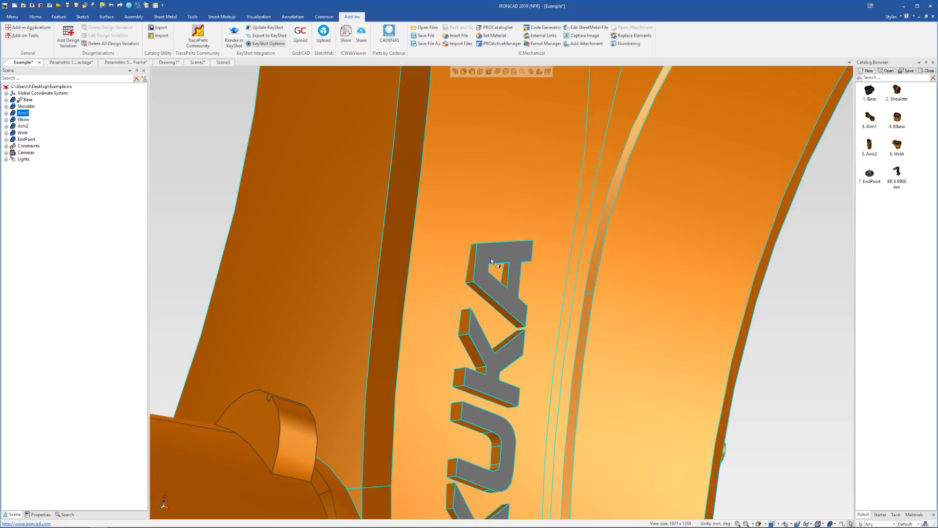
click(491, 260)
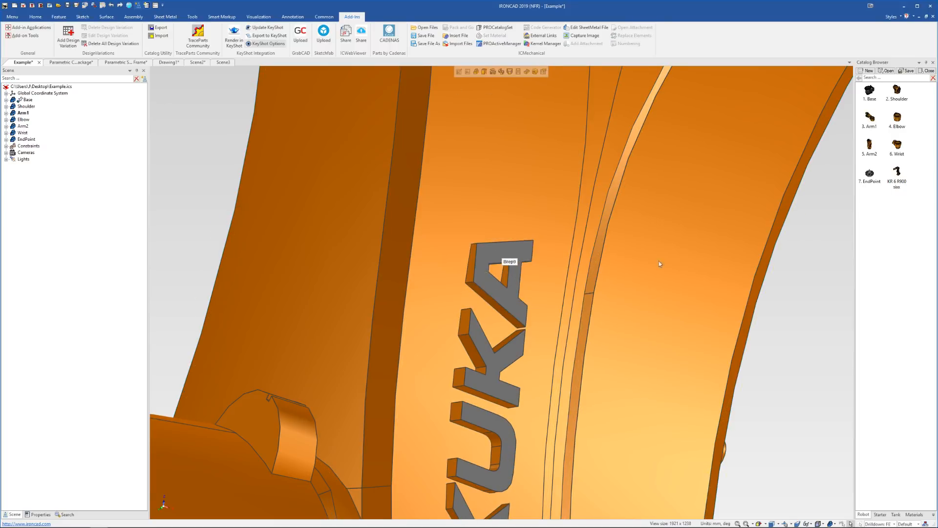
click(783, 342)
middle_drag(471, 268, 338, 343)
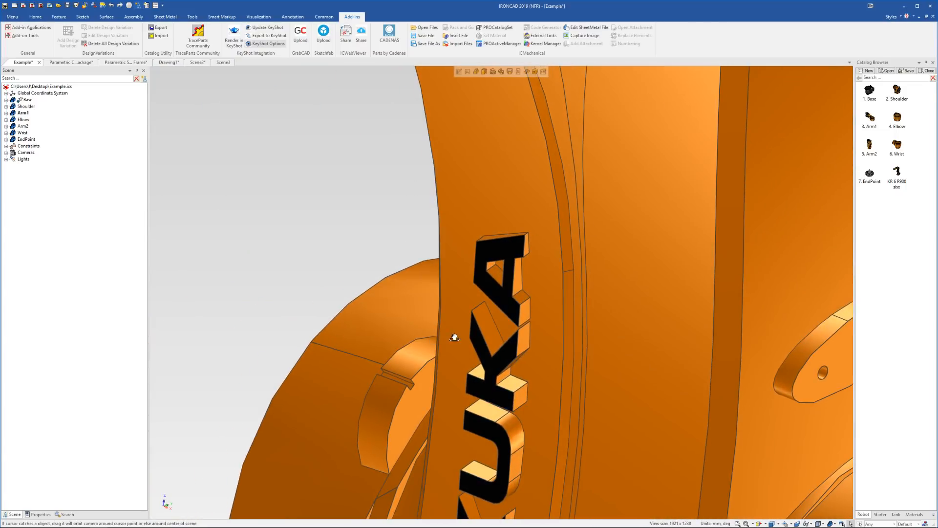
scroll(514, 304, down, 6)
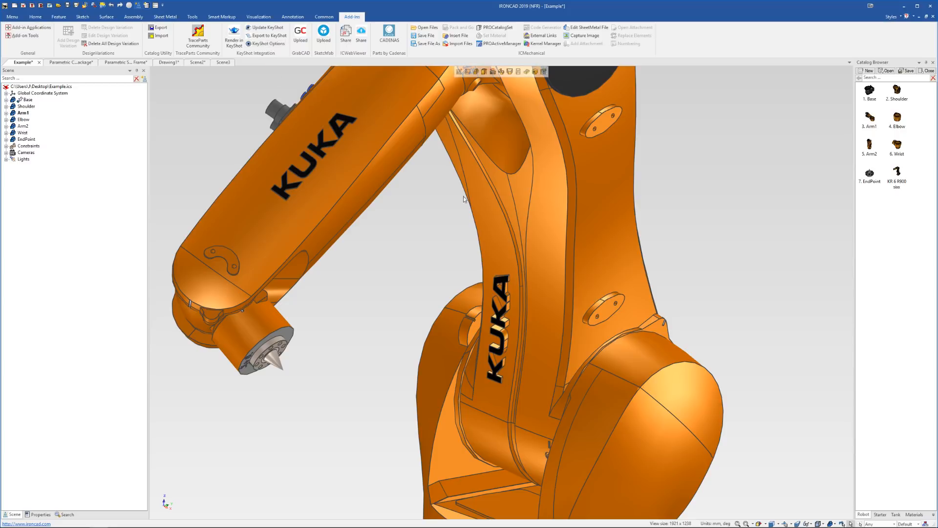
middle_drag(516, 285, 510, 284)
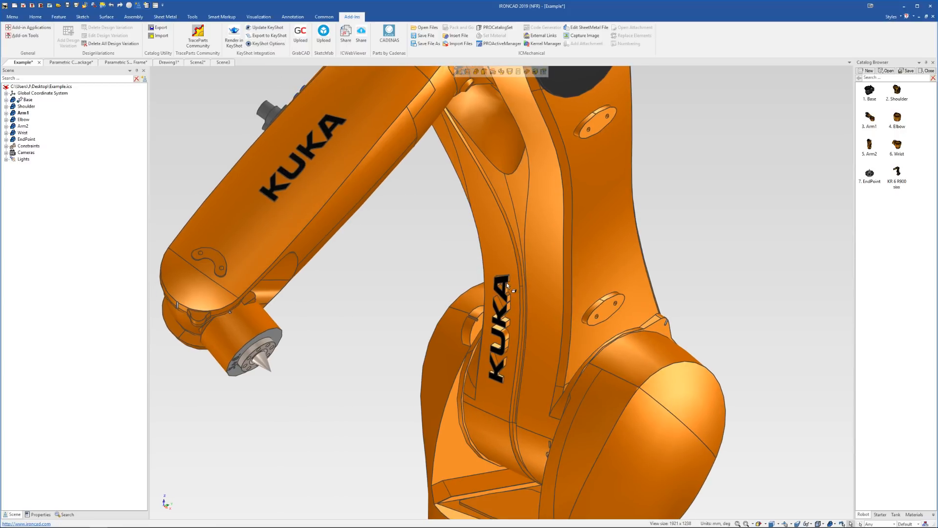
scroll(508, 282, down, 6)
middle_drag(448, 261, 456, 264)
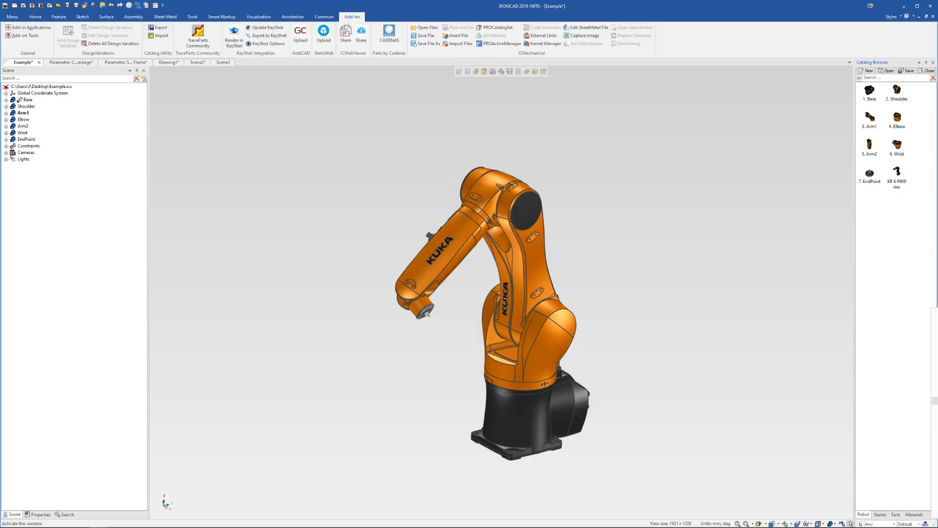
Step: Apply the Set Smoothness tool from the ICMech Tools catalog to the robot's parts
click(935, 409)
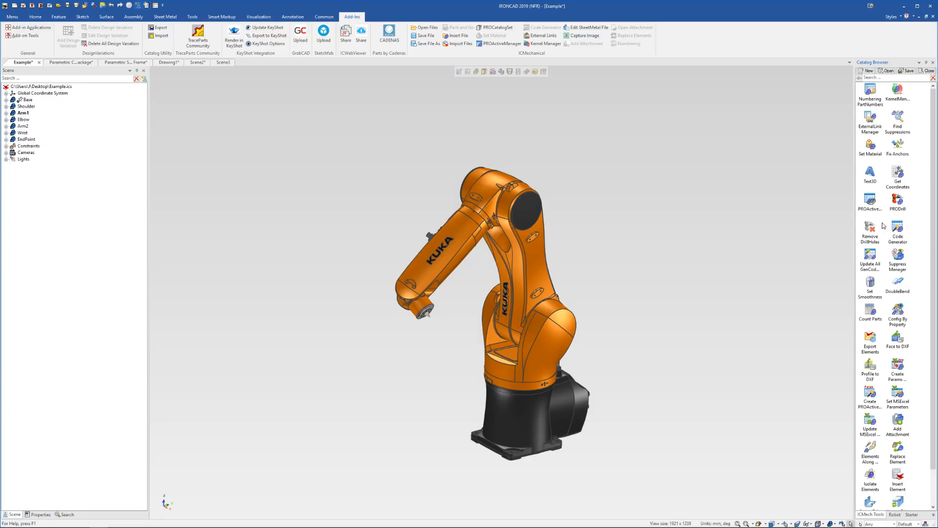
click(877, 284)
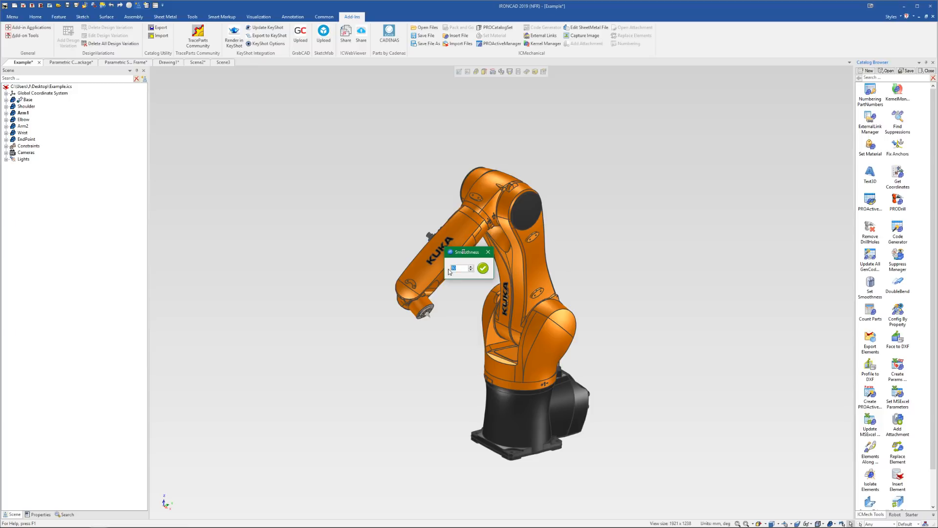
click(483, 267)
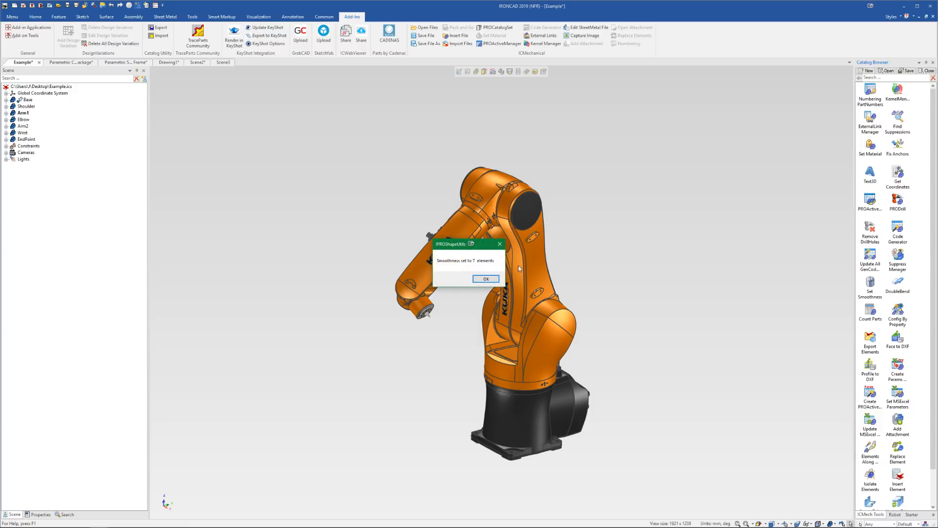
click(486, 279)
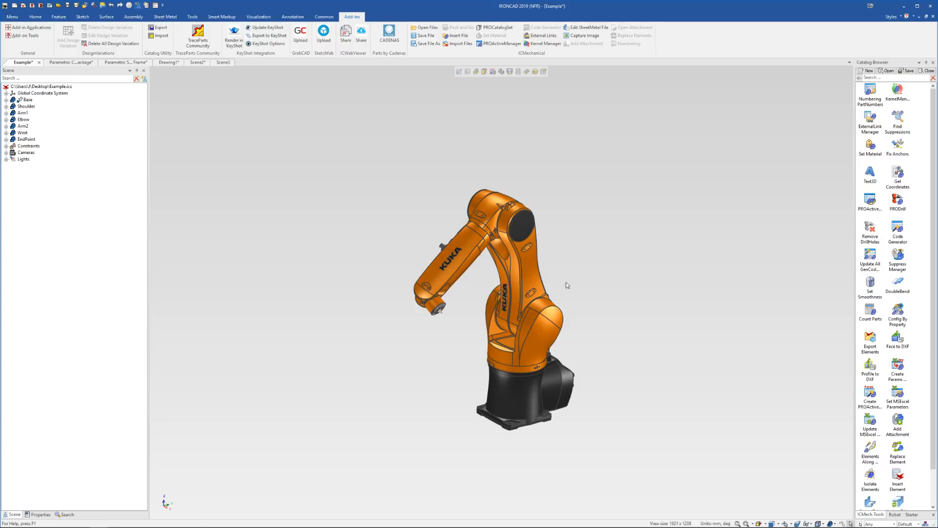
scroll(583, 275, up, 2)
middle_drag(529, 305, 541, 323)
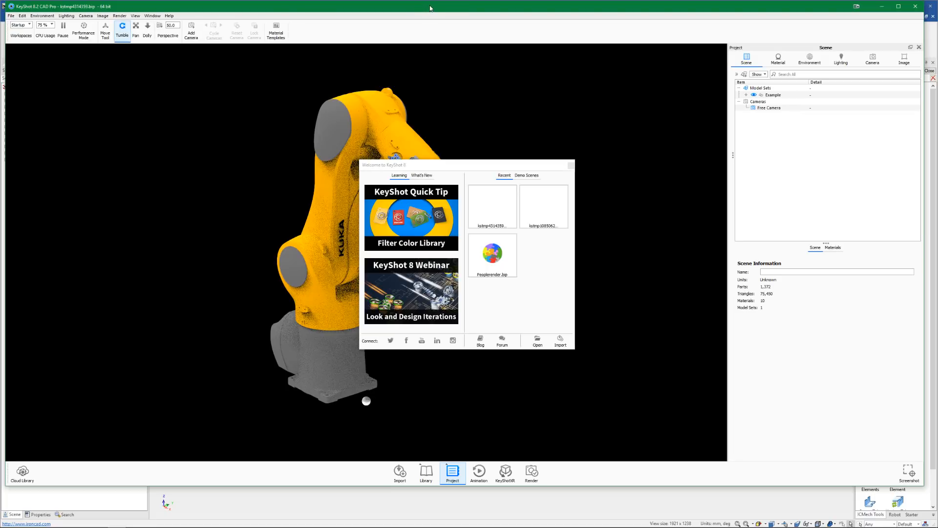
Step: Switch to KeyShot with the exported robot, dismiss the welcome window and enlarge the program window to fill the screen
click(572, 166)
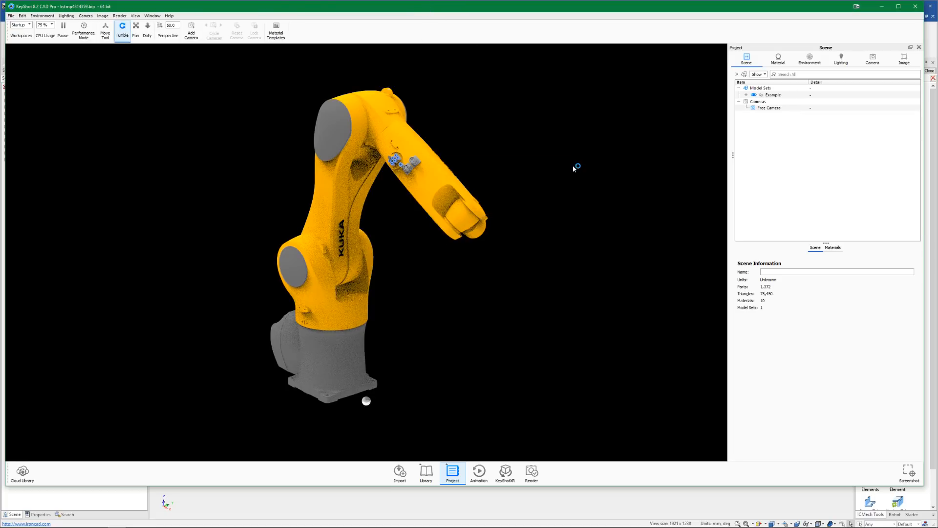
scroll(386, 372, down, 1)
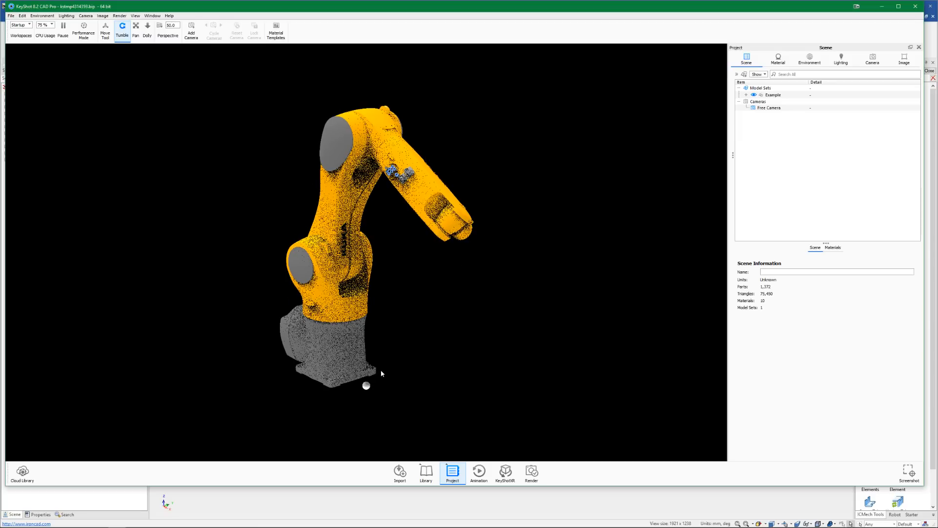
double_click(442, 4)
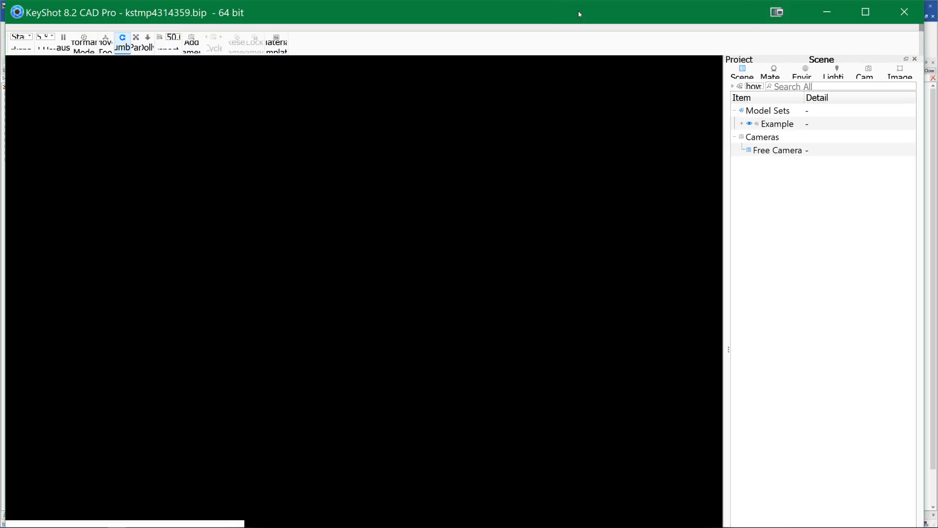
double_click(625, 14)
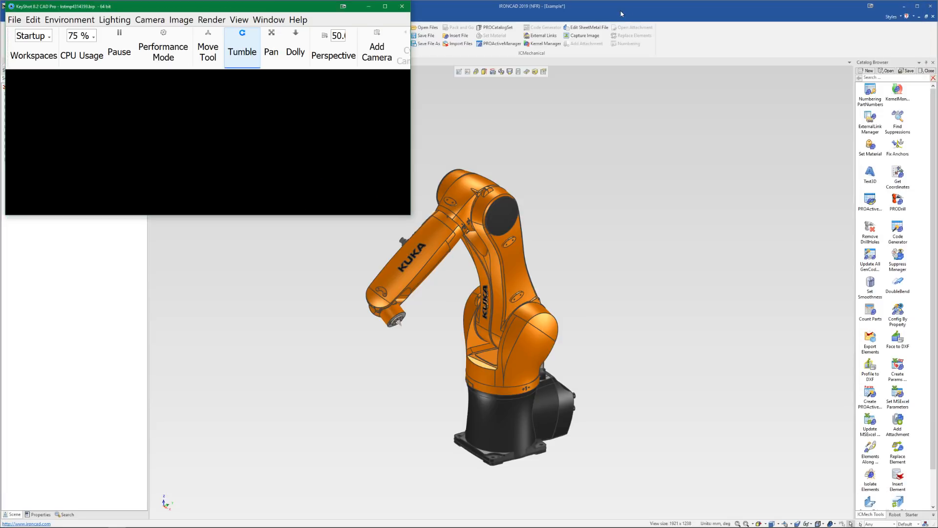
mouse_move(290, 10)
mouse_down()
mouse_move(342, 37)
mouse_move(542, 98)
mouse_move(559, 84)
mouse_move(467, 74)
mouse_move(313, 30)
mouse_move(278, 11)
mouse_up()
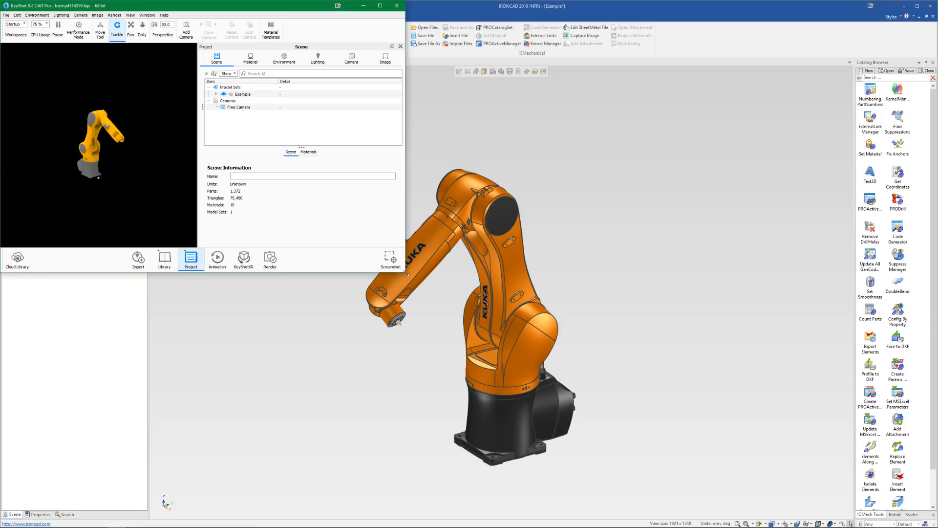
drag(407, 273, 937, 526)
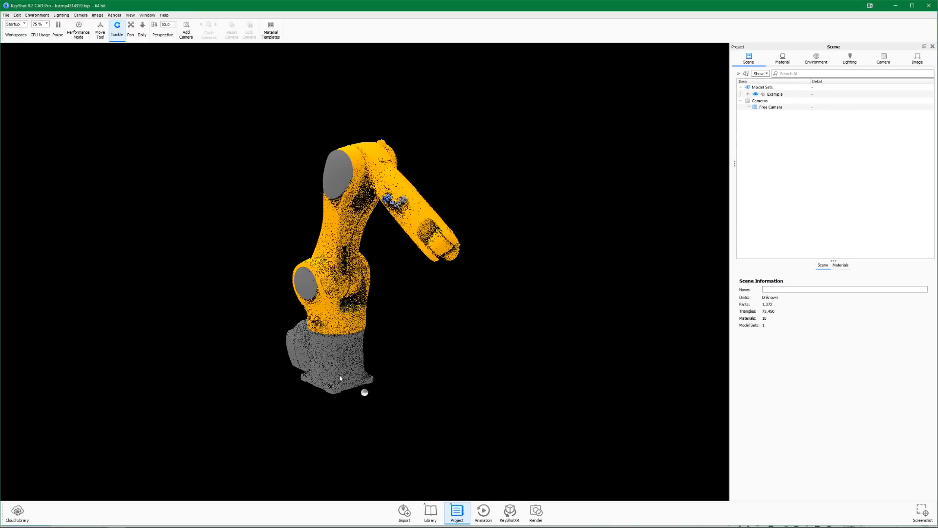
Step: Set the environment background to a plain white Color instead of the current setting, and open the materials library
drag(341, 378, 195, 376)
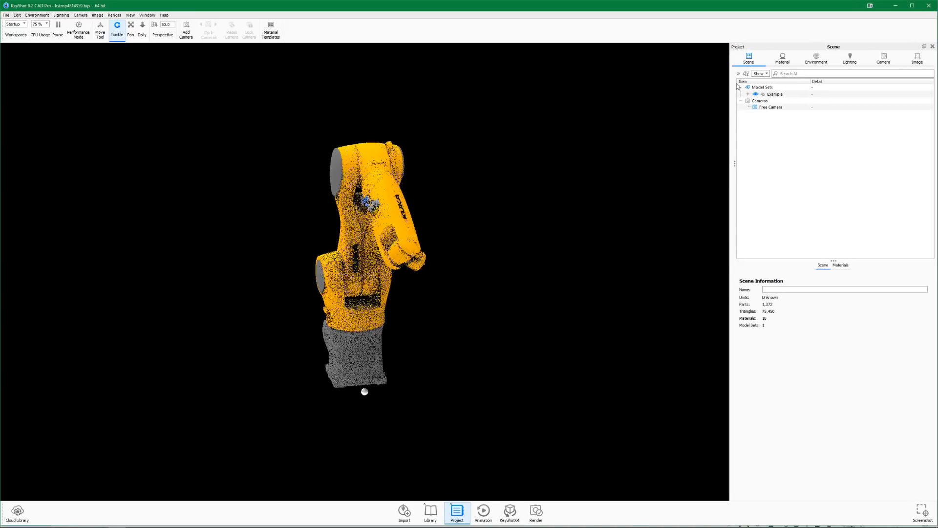
click(783, 58)
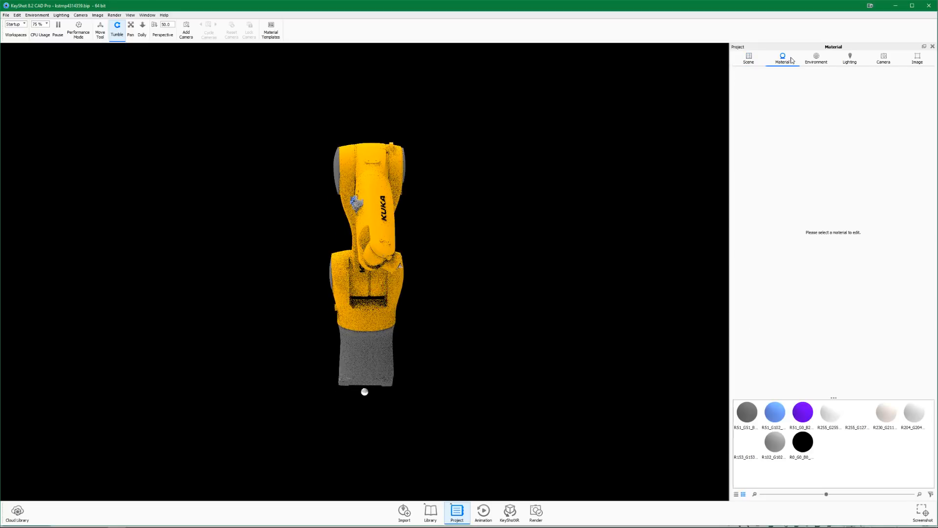
click(823, 57)
click(737, 198)
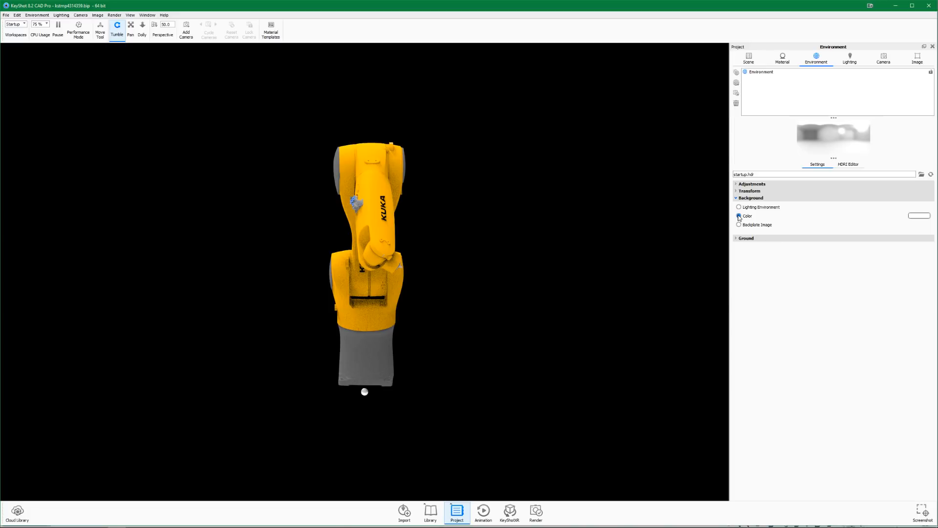
click(739, 216)
drag(377, 360, 335, 367)
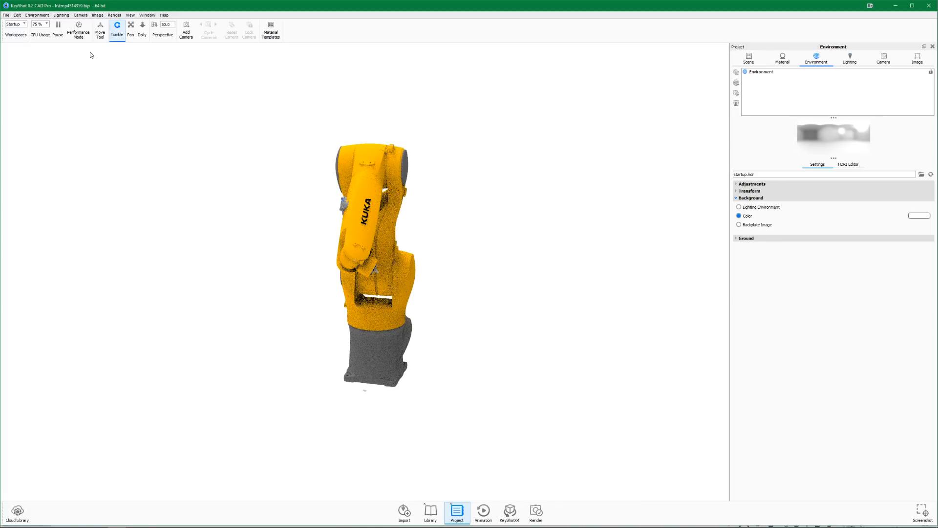
click(430, 512)
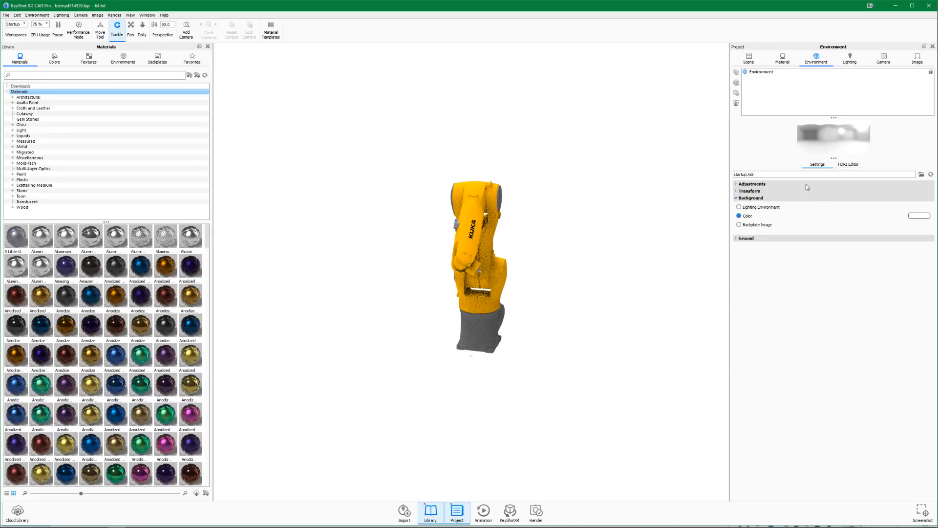
Step: Try enlarging the environment's ground size to its maximum of 10000
click(736, 185)
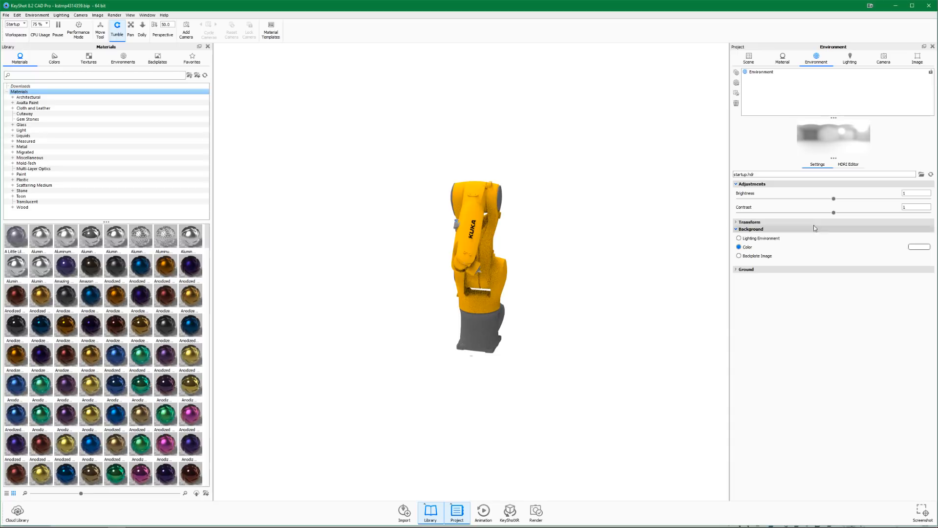
click(736, 270)
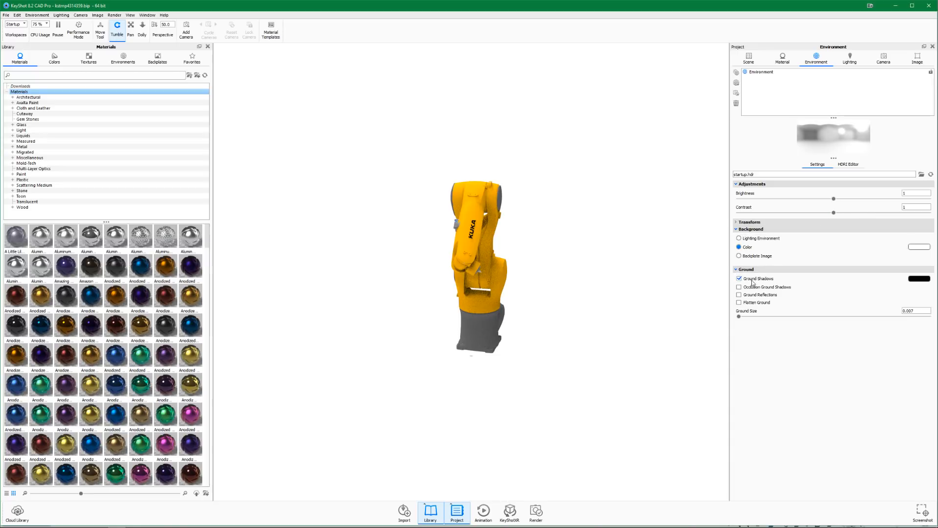
drag(739, 317, 928, 317)
click(829, 317)
click(915, 316)
click(915, 317)
double_click(906, 311)
Step: Set the environment size to about 35.1 and the ground size to 1
click(737, 222)
drag(741, 238, 805, 238)
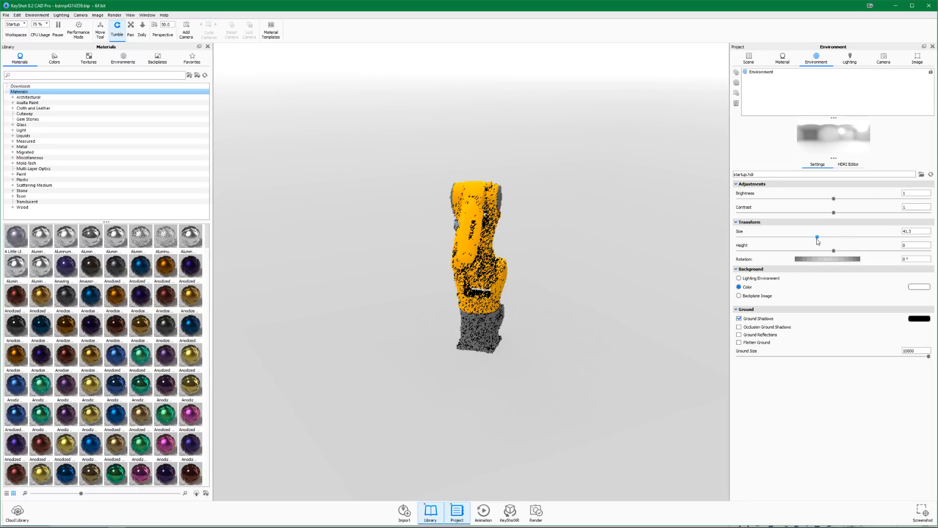
double_click(914, 351)
text(1)
key(Return)
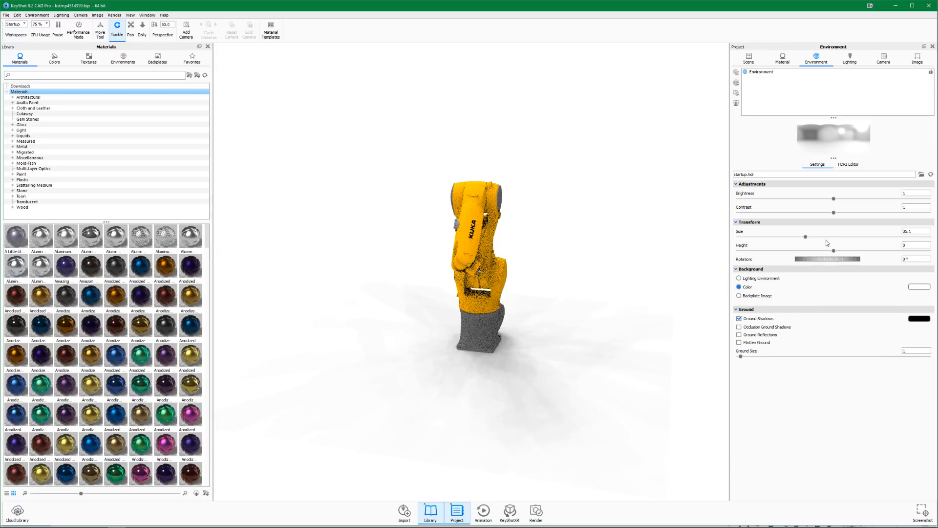
Step: Turn the camera to an angled side view of the robot and bring it closer so the robot fills the scene
scroll(493, 342, up, 1)
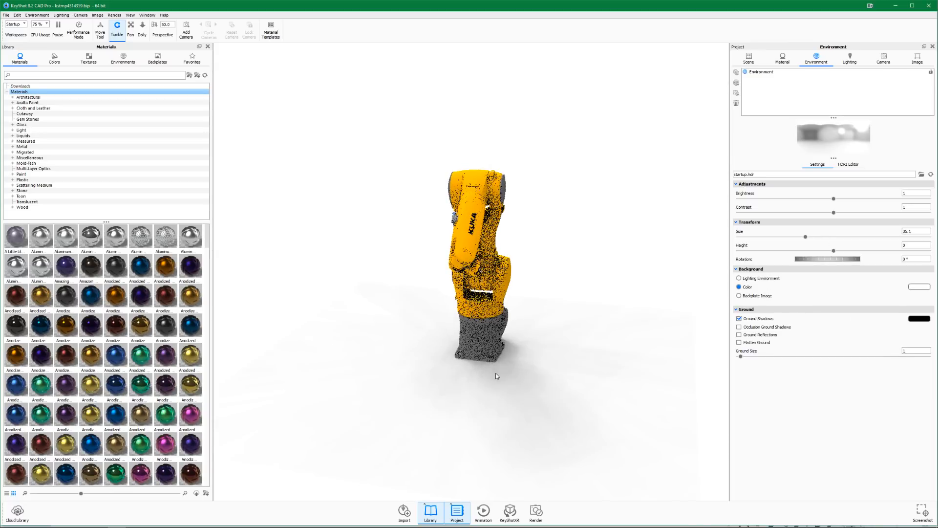
drag(459, 363, 315, 358)
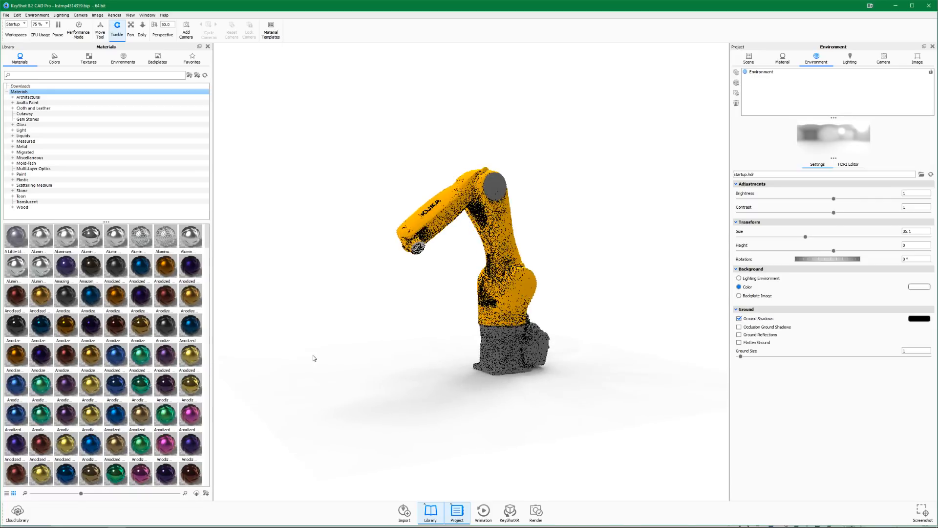
drag(553, 364, 524, 330)
scroll(524, 330, up, 4)
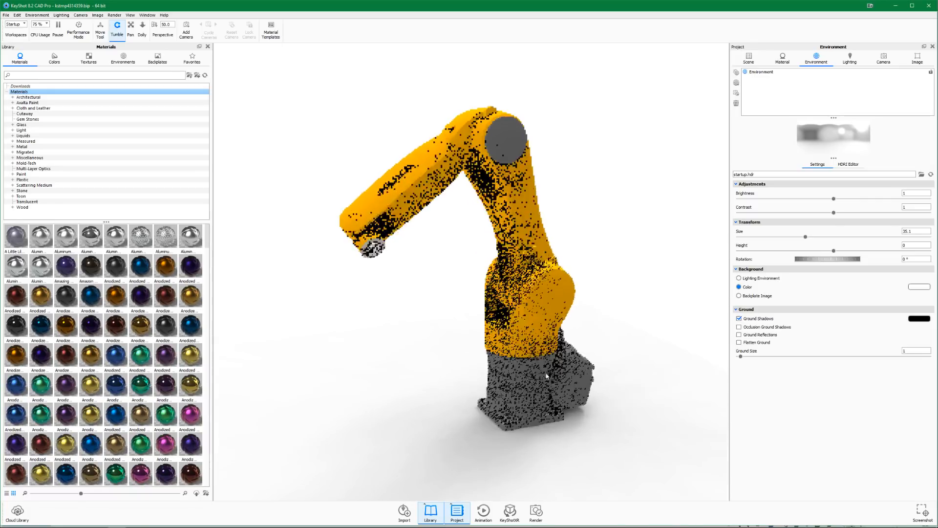
drag(544, 402, 518, 370)
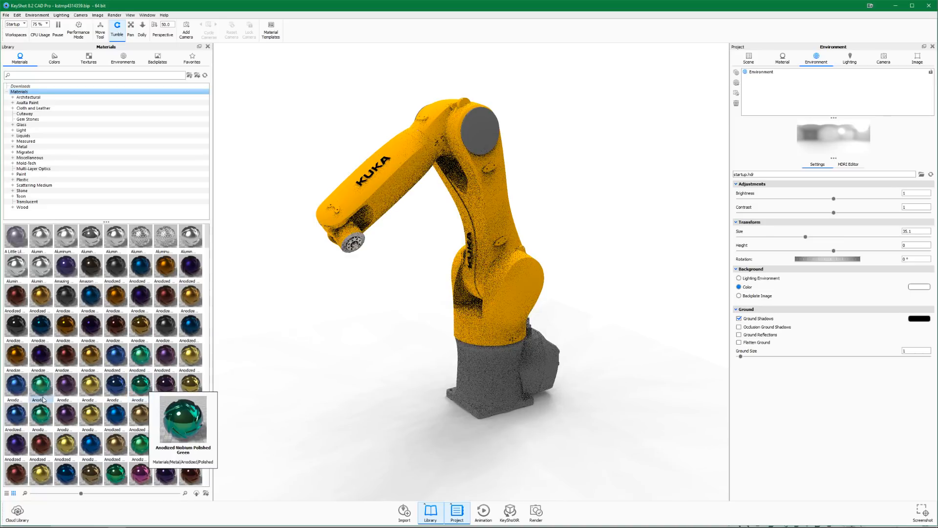
Step: Apply Anodized Niobium Polished Green to the robot's yellow body and a black Anodized metal to its grey base parts
mouse_move(43, 409)
drag(42, 415, 384, 197)
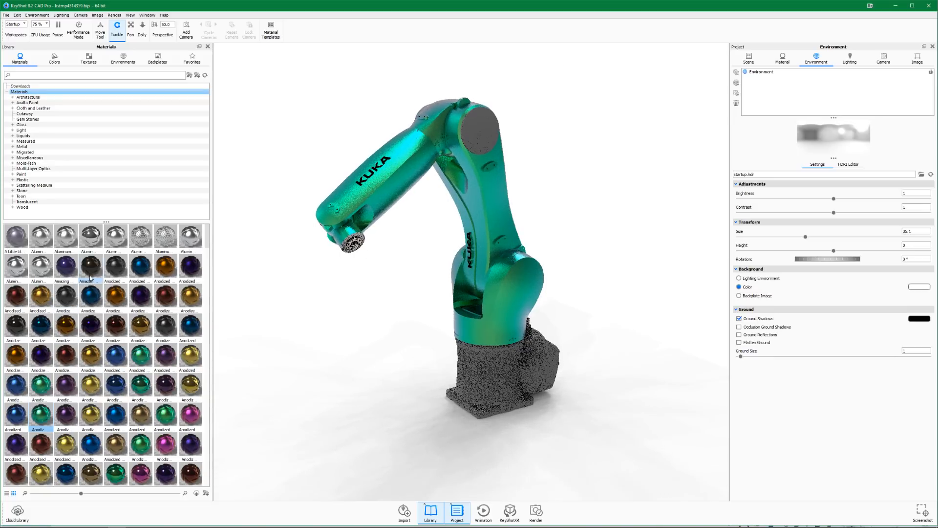
mouse_move(112, 273)
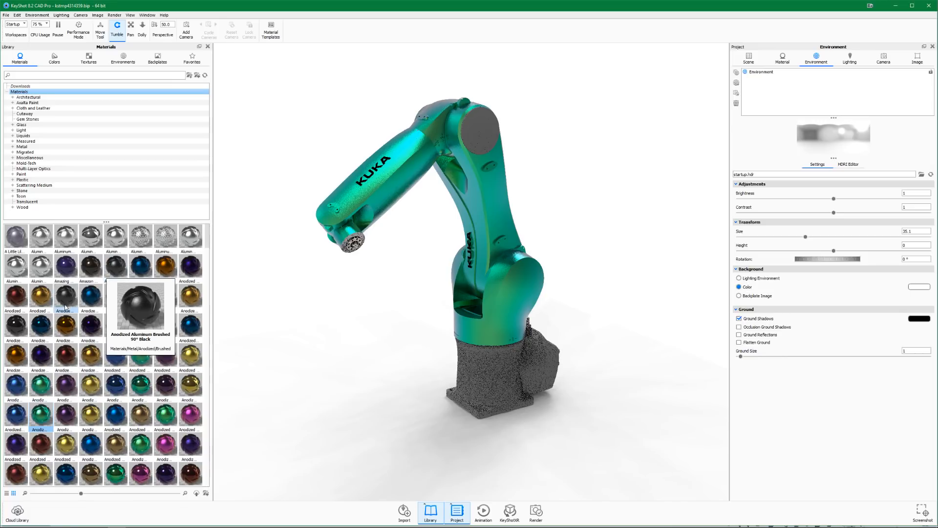
mouse_move(26, 329)
drag(25, 329, 505, 376)
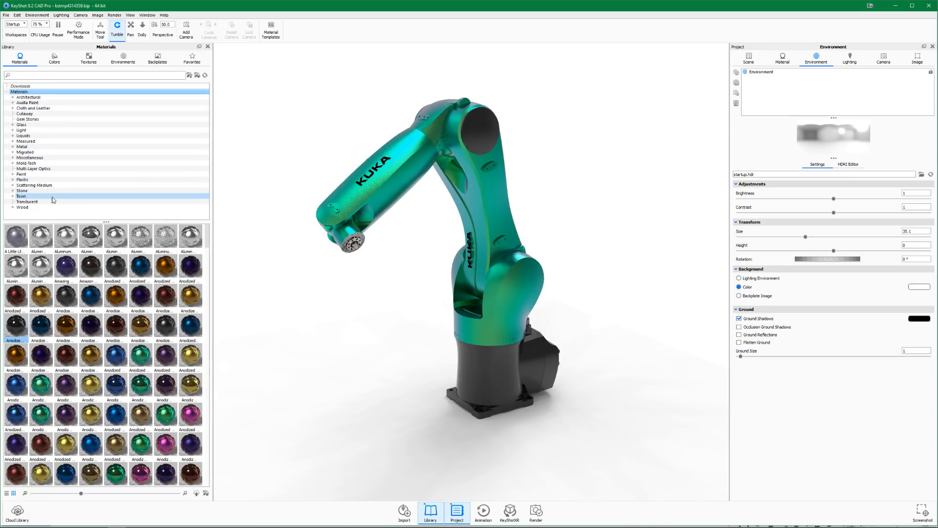
Step: Apply a bright green Hard Shiny plastic to the round flange at the end of the arm, then look through the Migrated and Metal materials
click(21, 181)
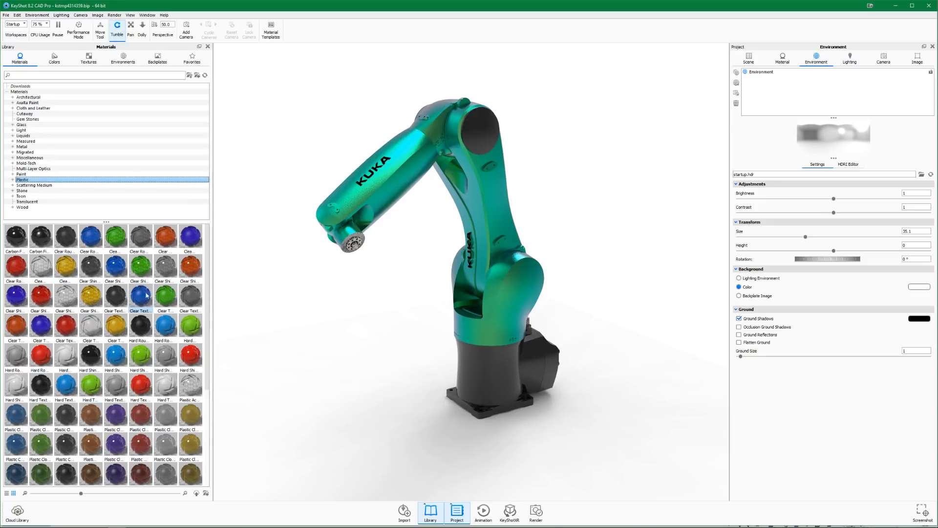
drag(141, 356, 357, 251)
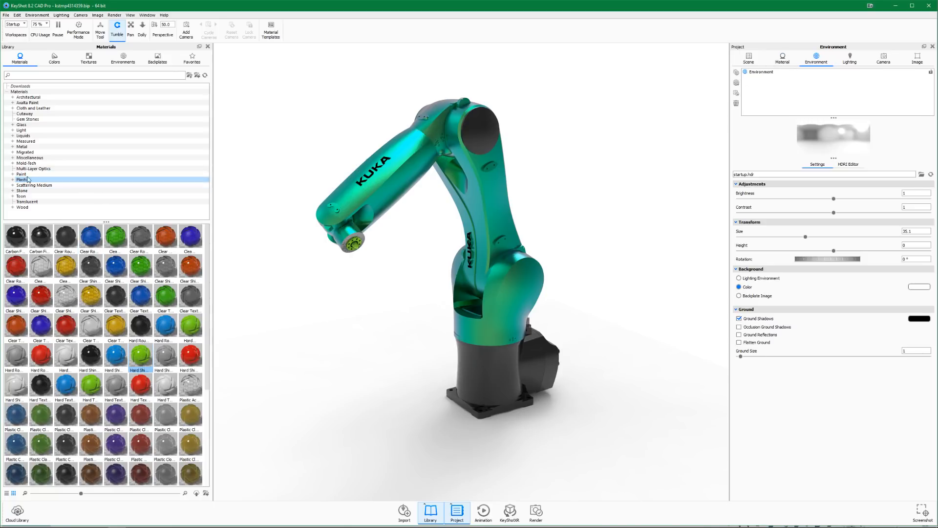
click(33, 157)
click(40, 152)
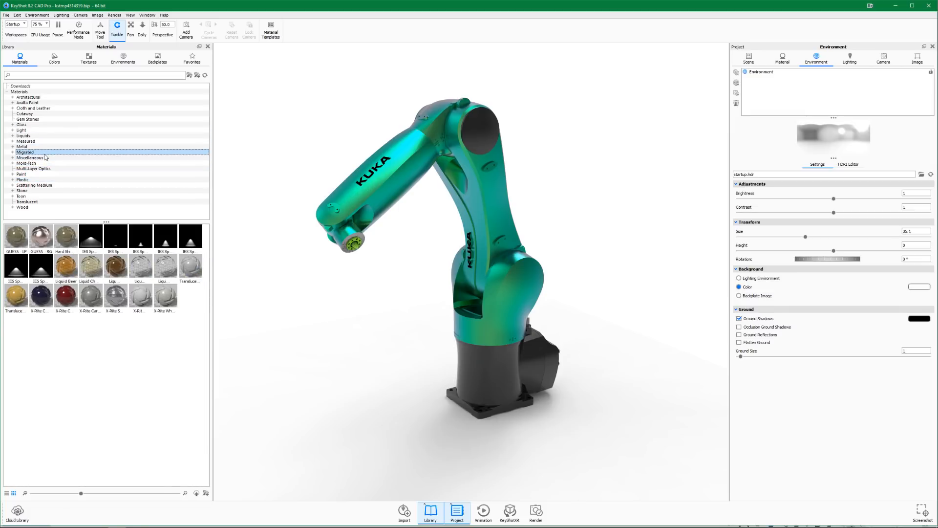
click(42, 146)
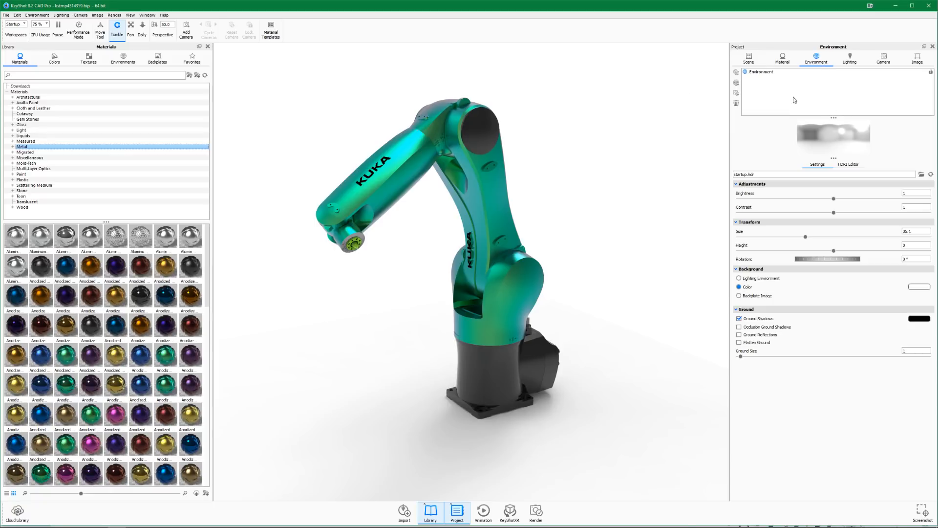
Step: Examine the library's lighting environments, previewing several studio, interior and outdoor images
click(124, 59)
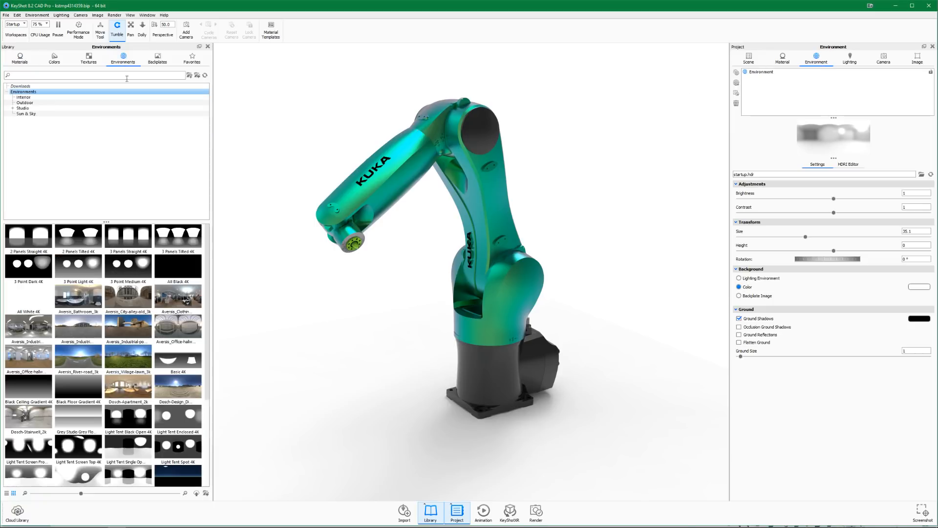
scroll(111, 370, down, 3)
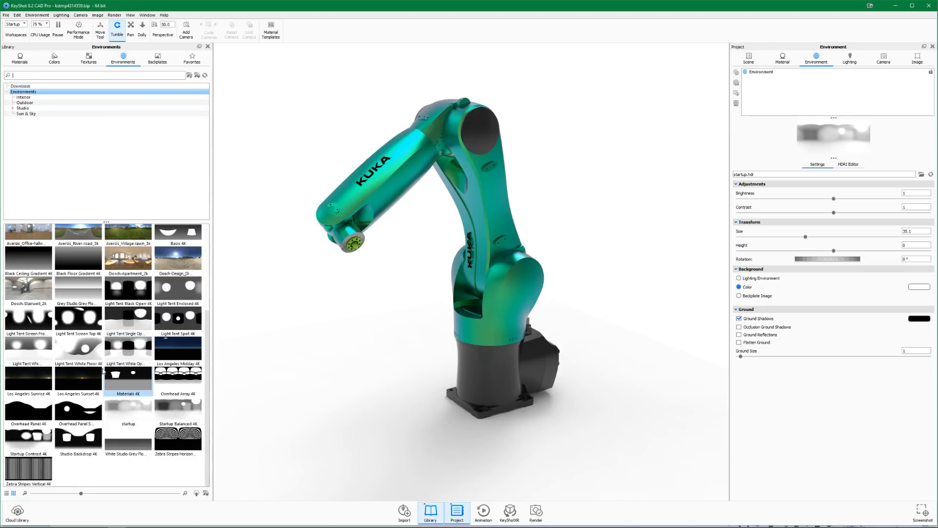
scroll(65, 353, up, 3)
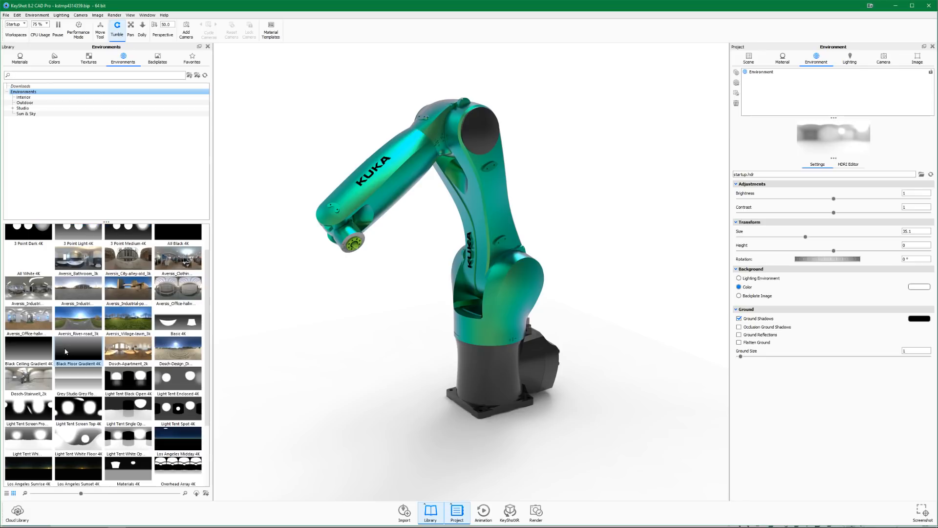
mouse_move(66, 351)
scroll(66, 351, up, 1)
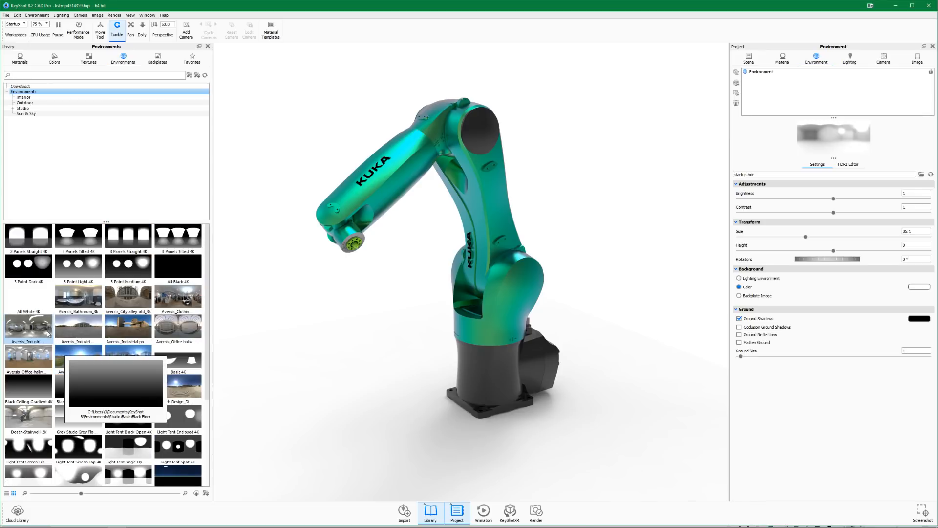
mouse_move(47, 334)
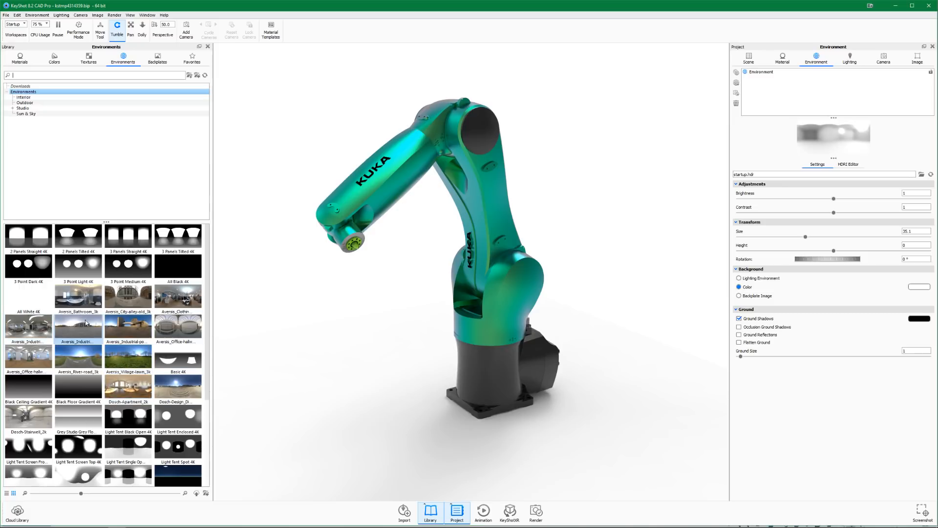
scroll(89, 334, down, 3)
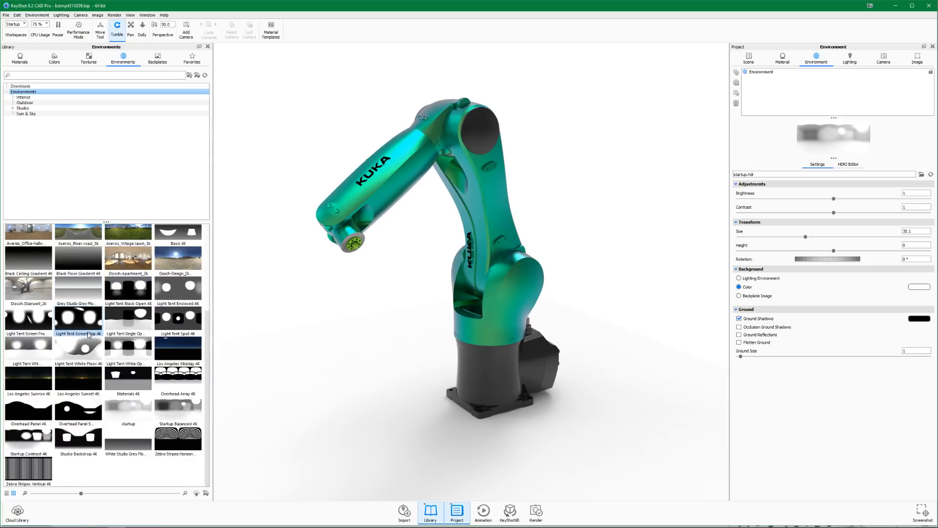
scroll(89, 334, up, 3)
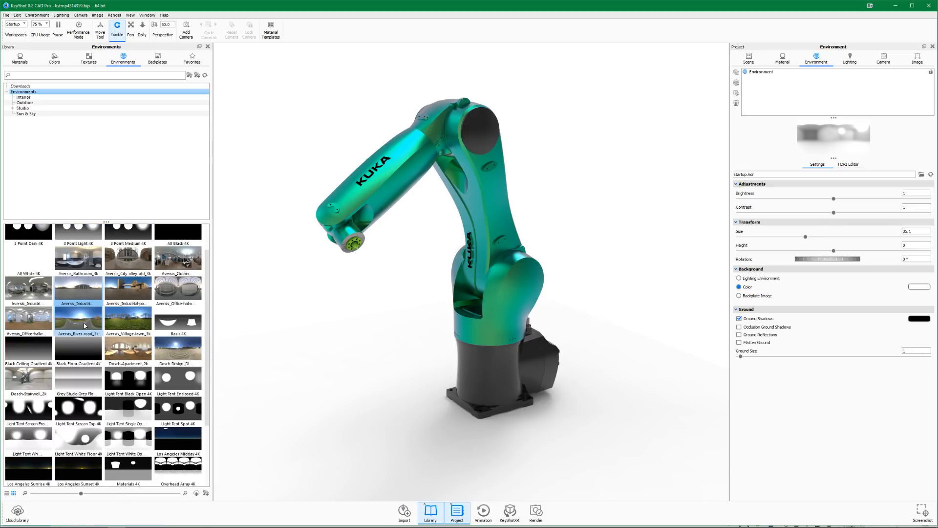
mouse_move(85, 335)
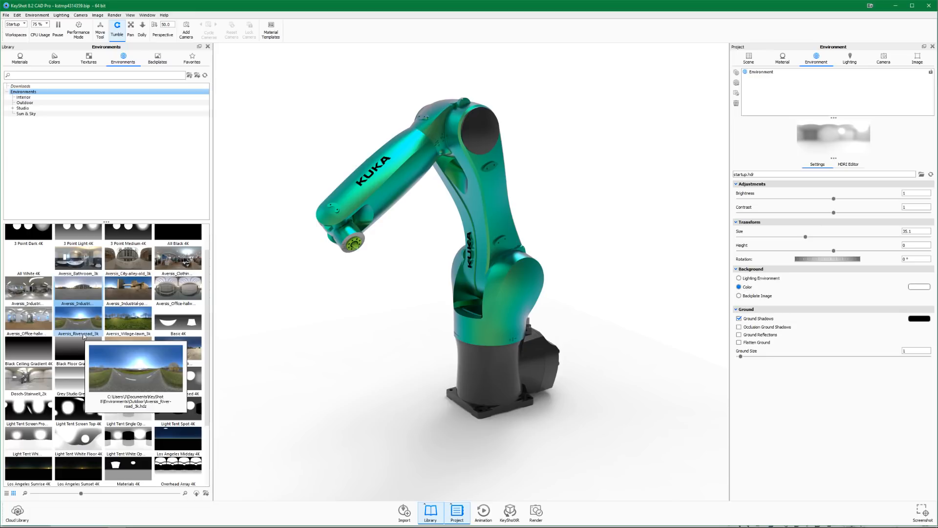
scroll(84, 335, up, 1)
Step: Light the scene with the Outdoor environment Aversis_Industrial-port-old_3k
click(40, 103)
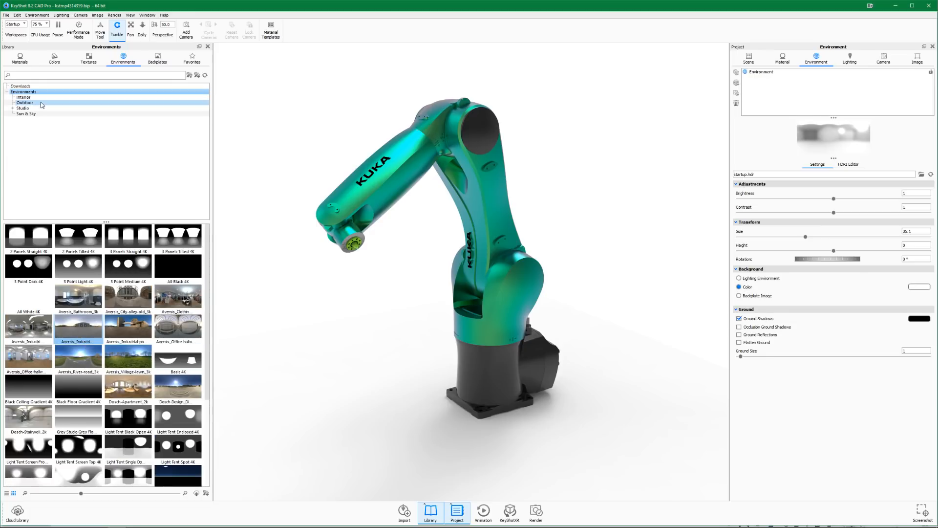
click(41, 98)
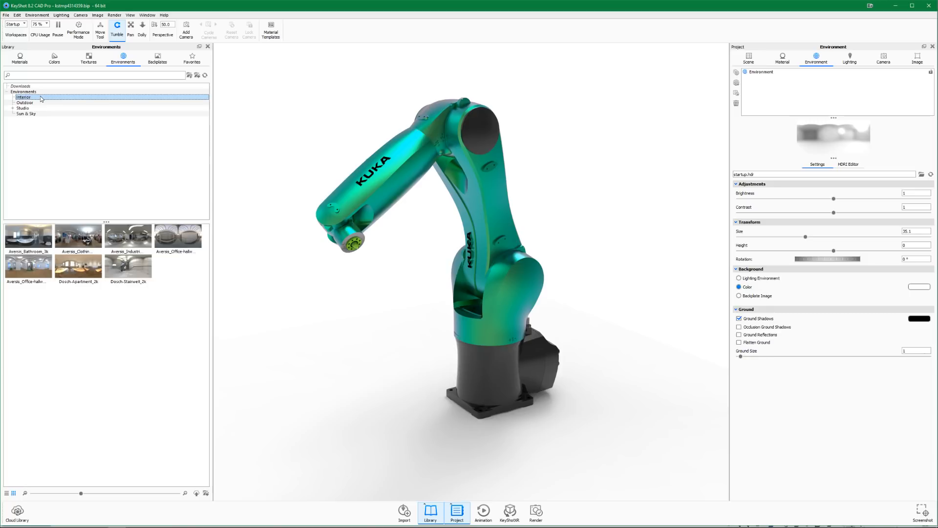
click(42, 103)
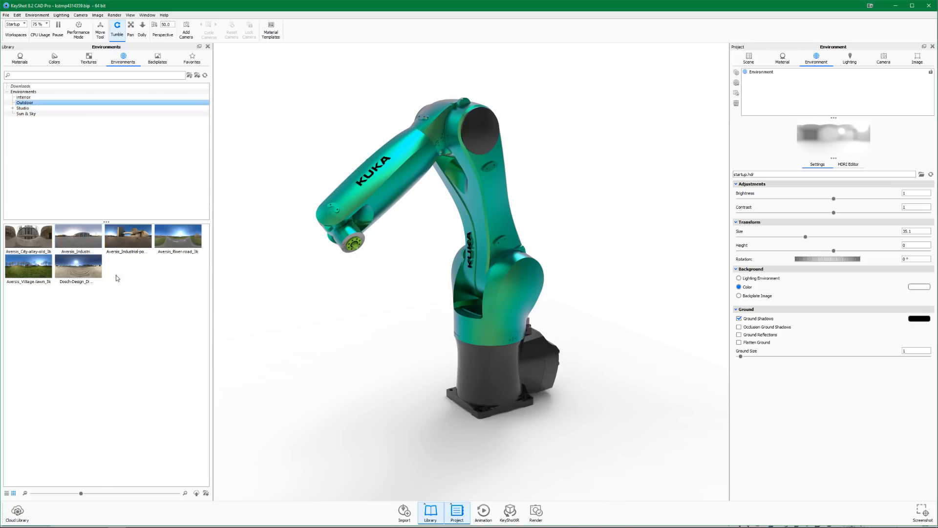
click(116, 242)
drag(120, 247, 327, 278)
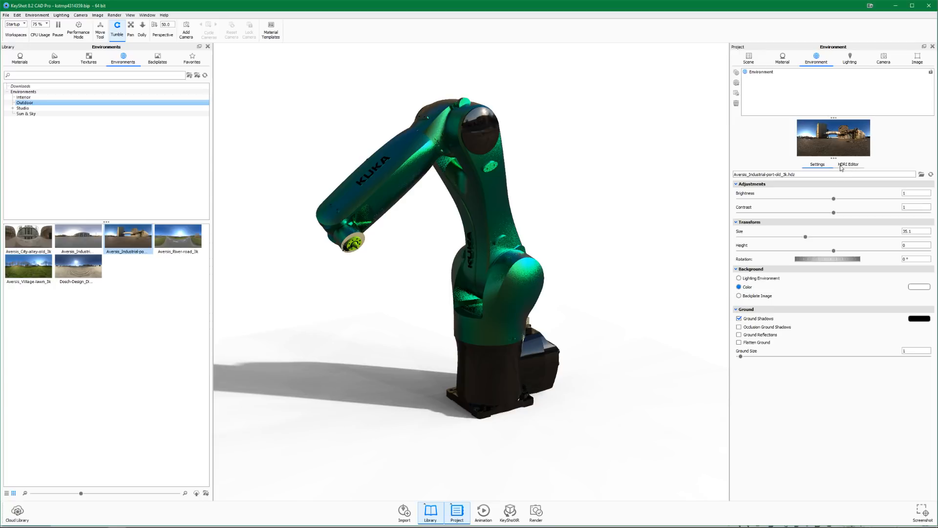
Step: Set the environment's brightness to about 1.722 and contrast to about 1.22, and rotate it to about 333°
drag(834, 199, 884, 202)
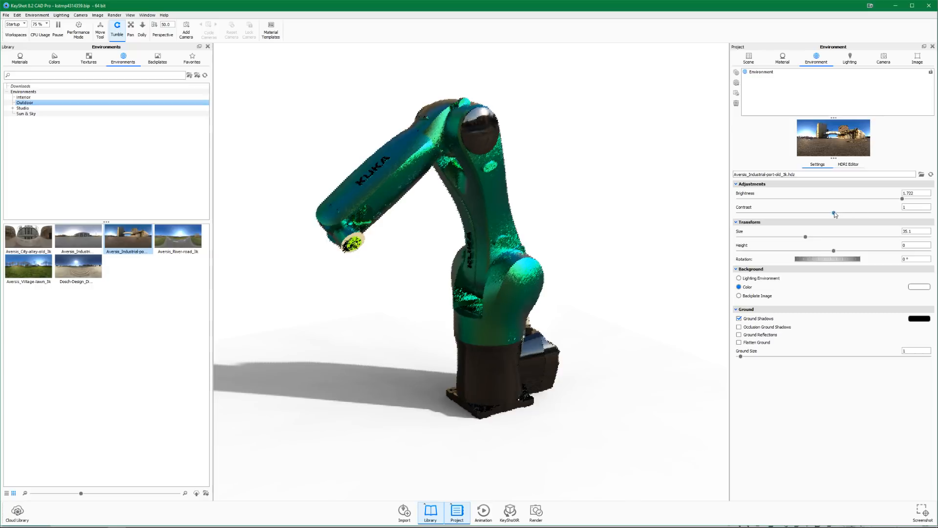
drag(834, 213, 855, 211)
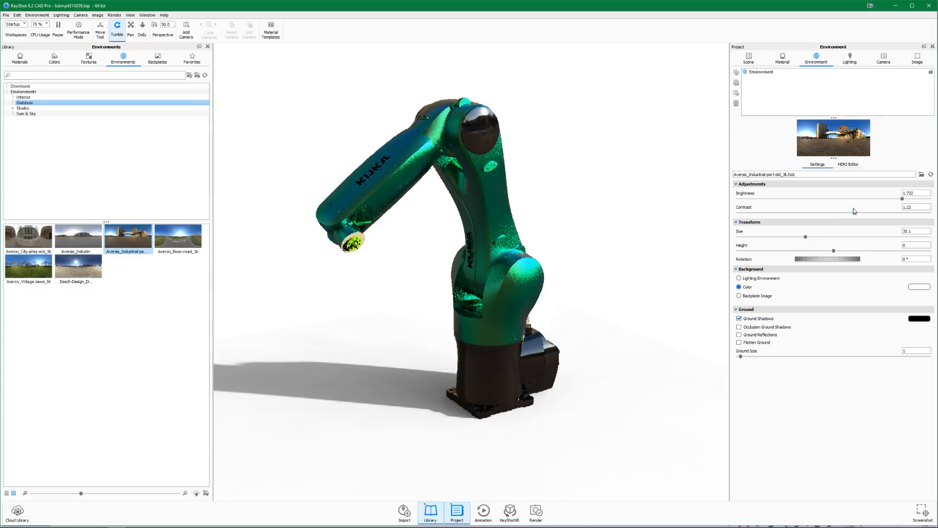
drag(823, 260, 882, 253)
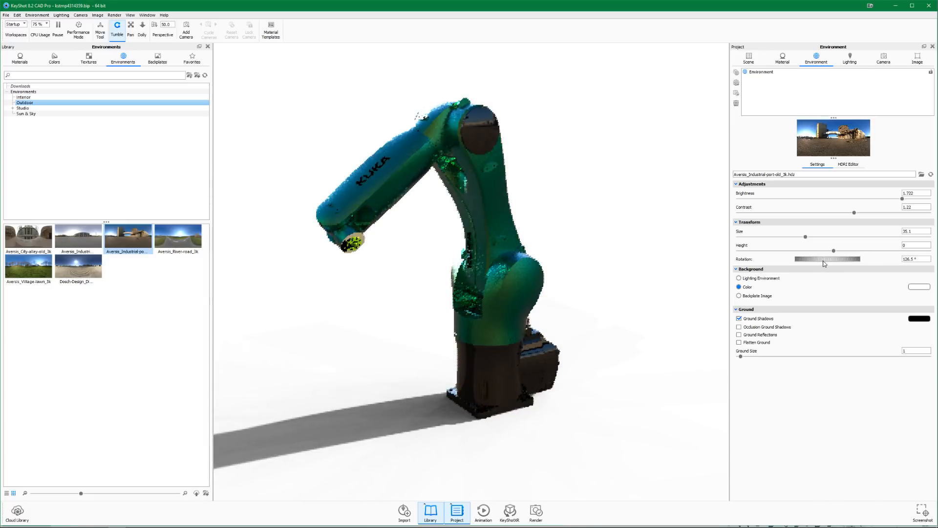
drag(825, 262, 865, 257)
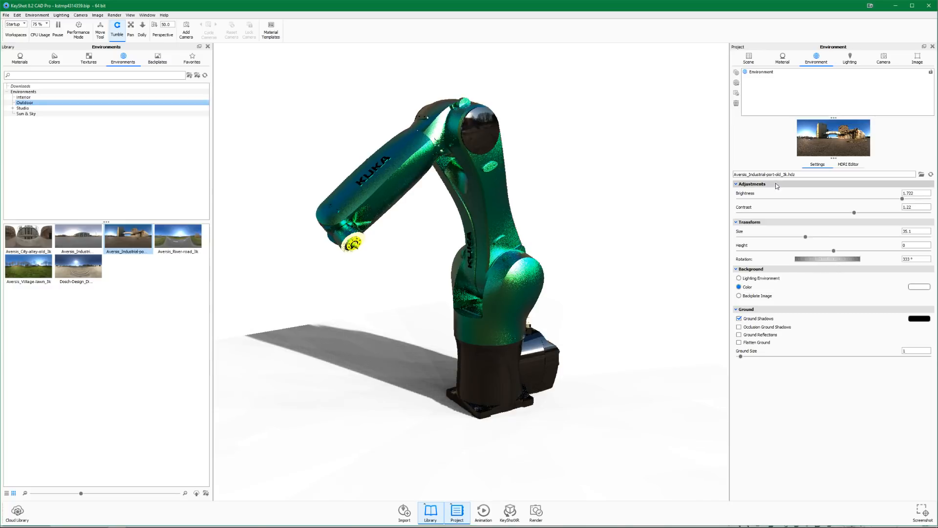
Step: Reduce the environment's contrast to 0 and raise its brightness to about 3.221
drag(855, 213, 759, 214)
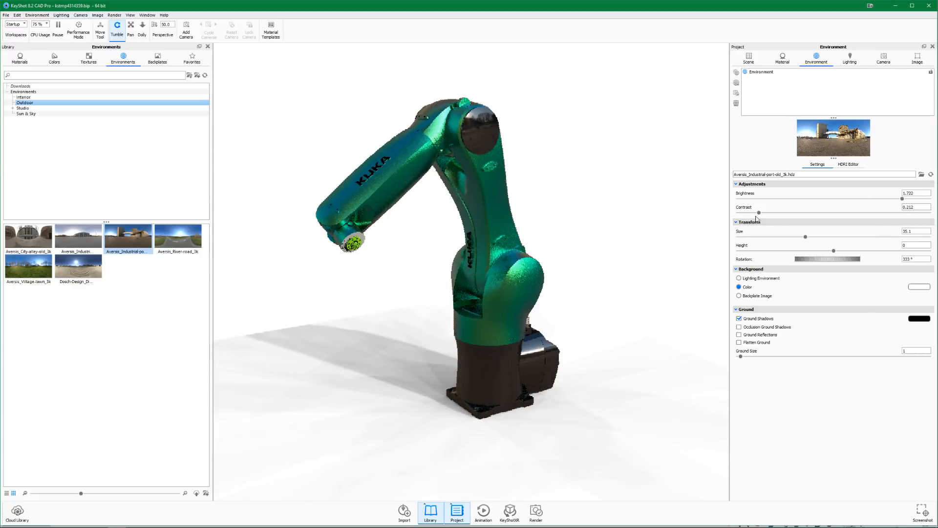
drag(759, 212, 739, 213)
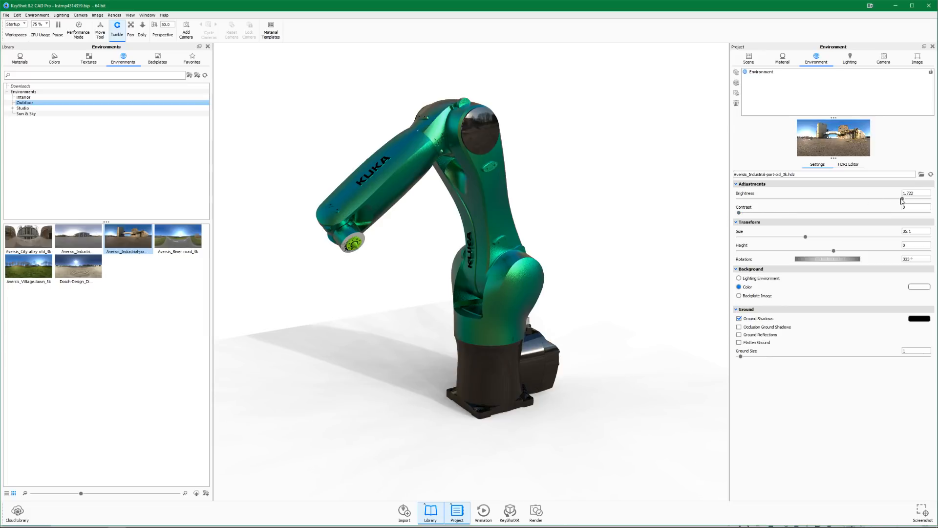
drag(902, 200, 932, 200)
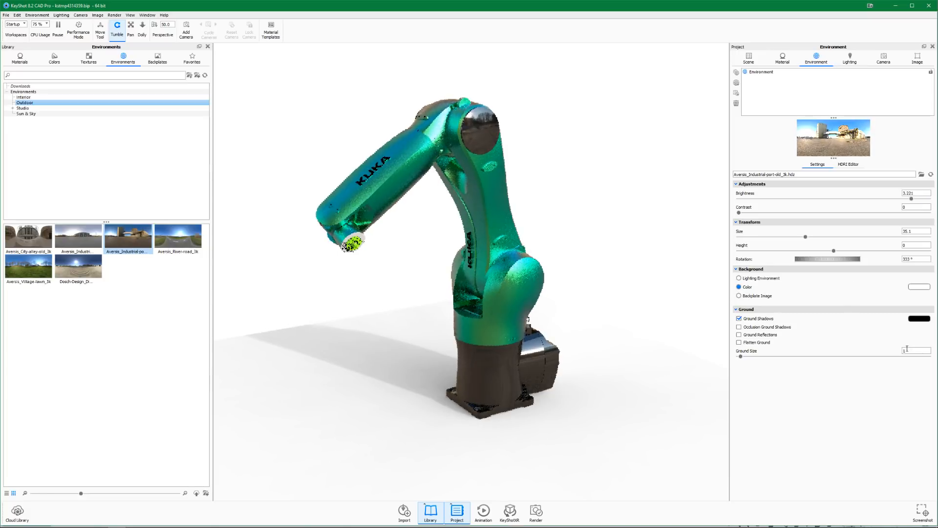
Step: Set the ground size to 2 so more of the robot's shadow fits on the ground
drag(908, 350, 899, 351)
text(2)
key(Return)
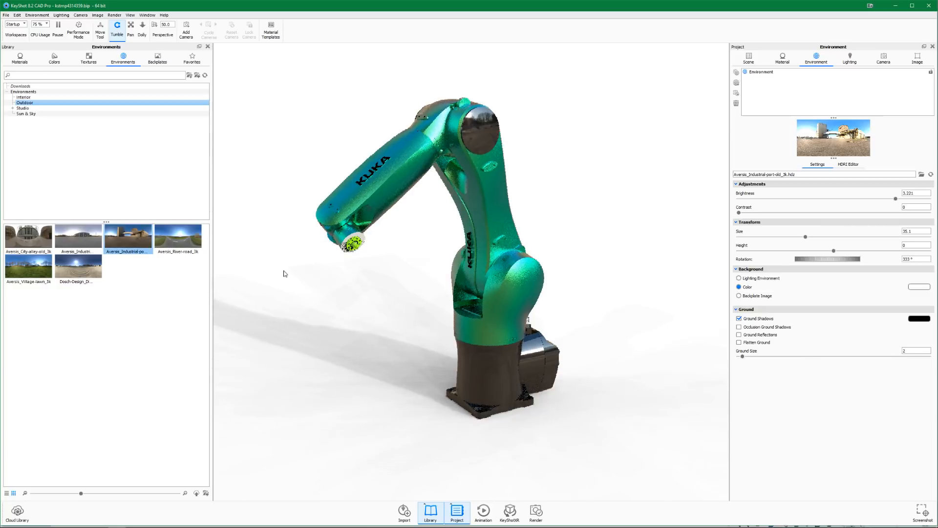
Step: Inspect the robot arm's shadow and material reflections up close, and choose 75 % (9 cores) as the CPU usage
drag(284, 274, 343, 333)
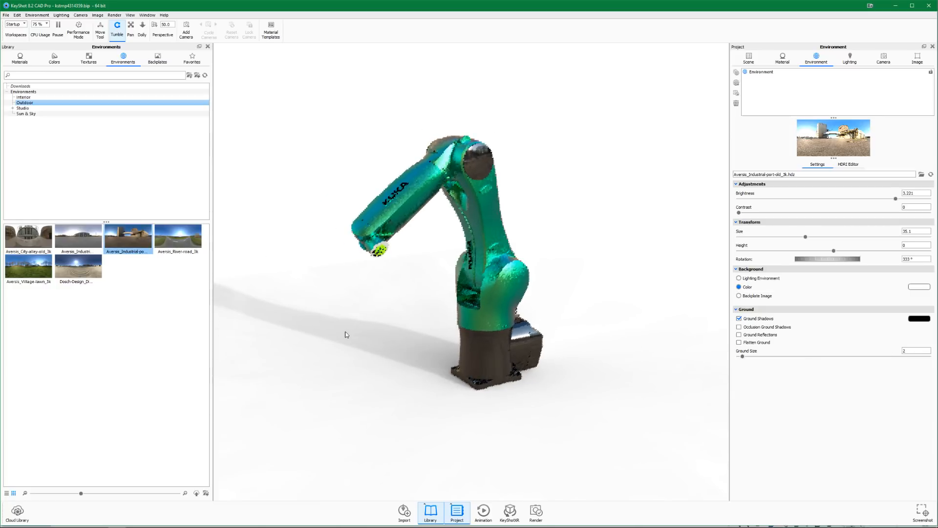
scroll(423, 286, up, 2)
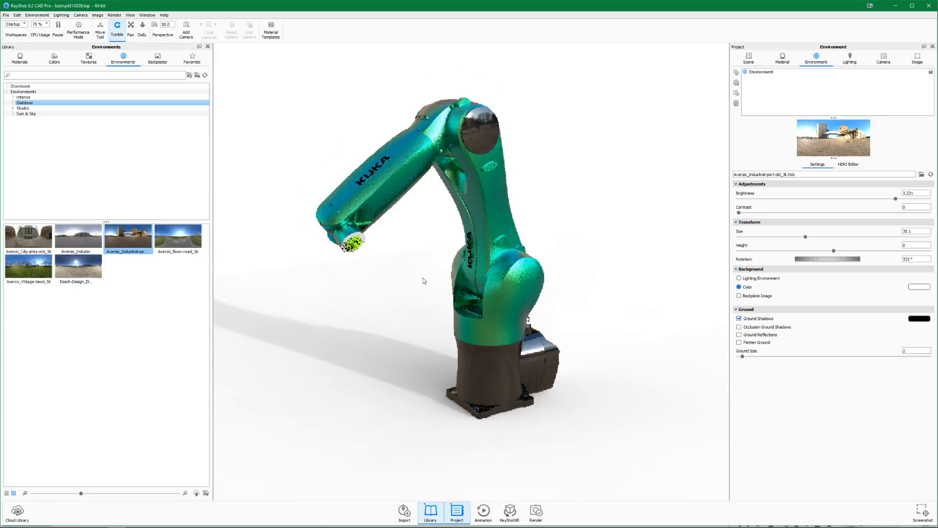
scroll(495, 259, up, 2)
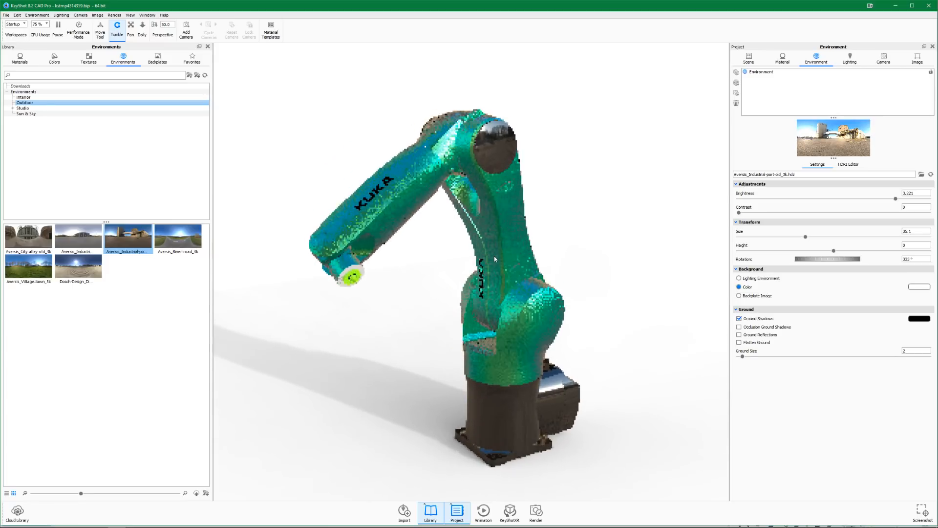
scroll(464, 189, up, 3)
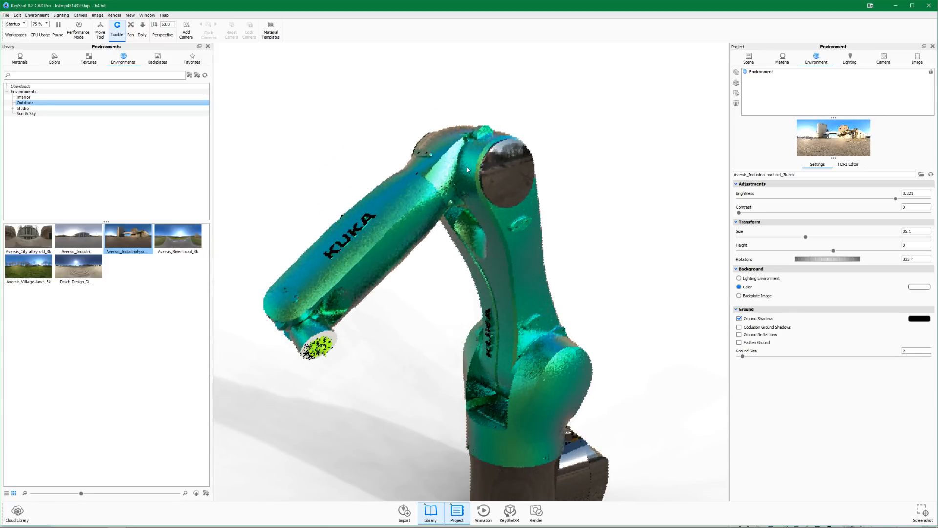
scroll(467, 166, up, 5)
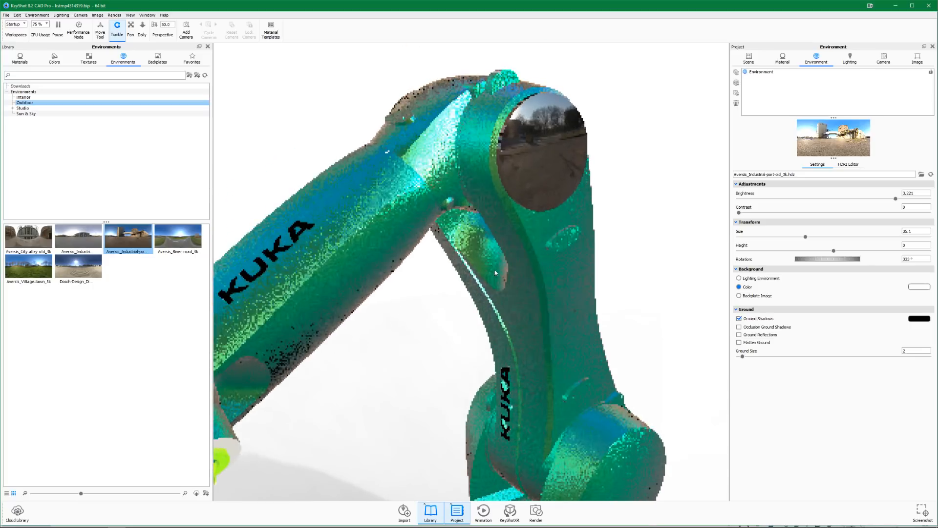
middle_drag(495, 270, 496, 299)
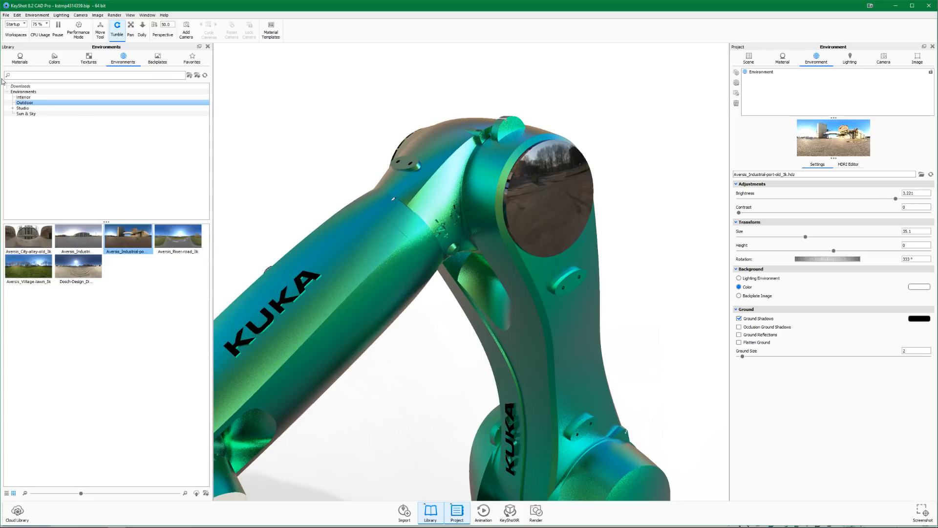
click(46, 25)
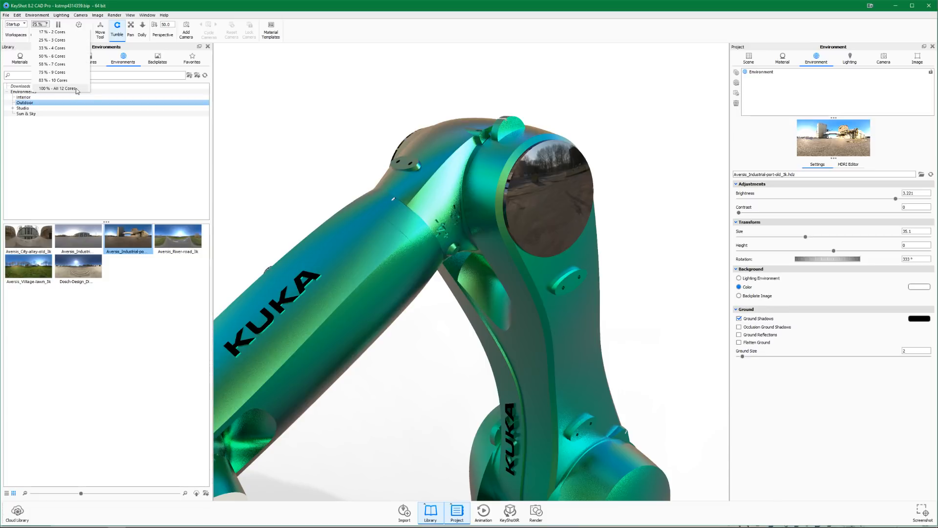
click(71, 73)
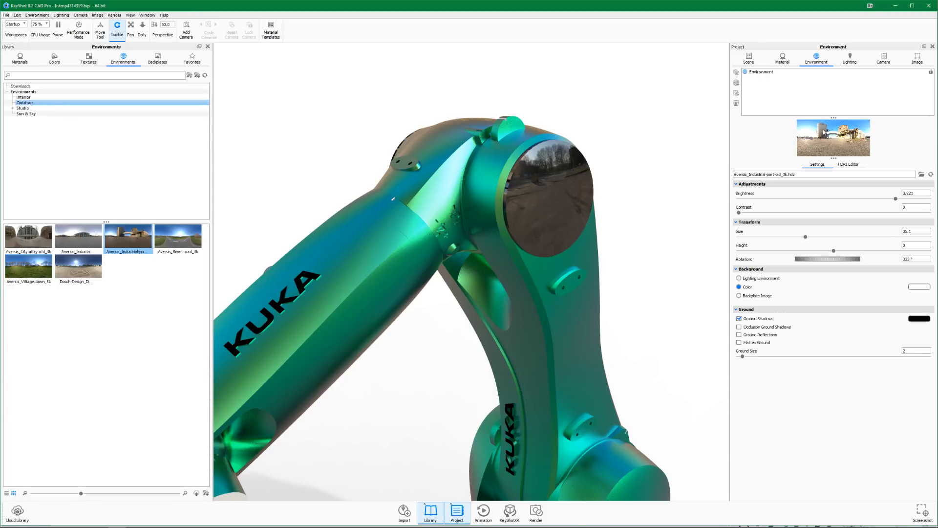
Step: Use the lighting environment as the background behind the robot and set the environment's size to about 3.3
click(739, 278)
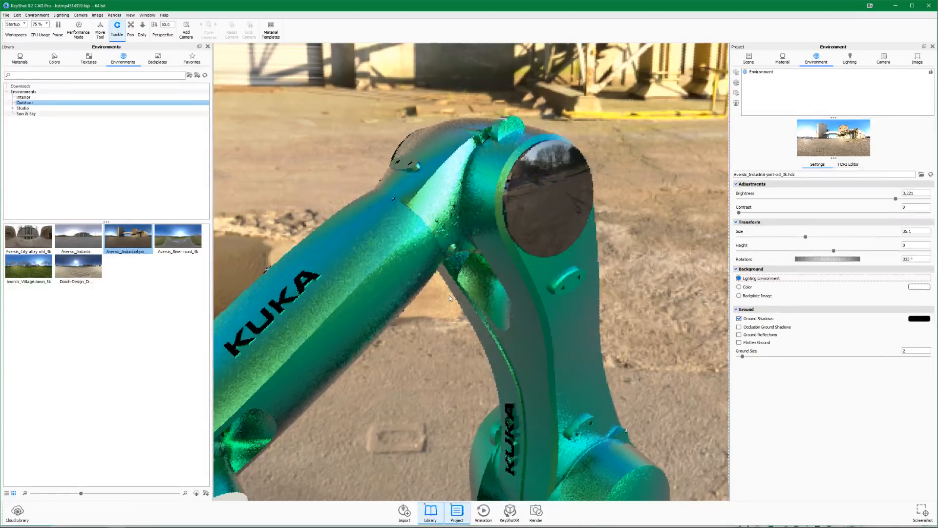
scroll(450, 296, down, 5)
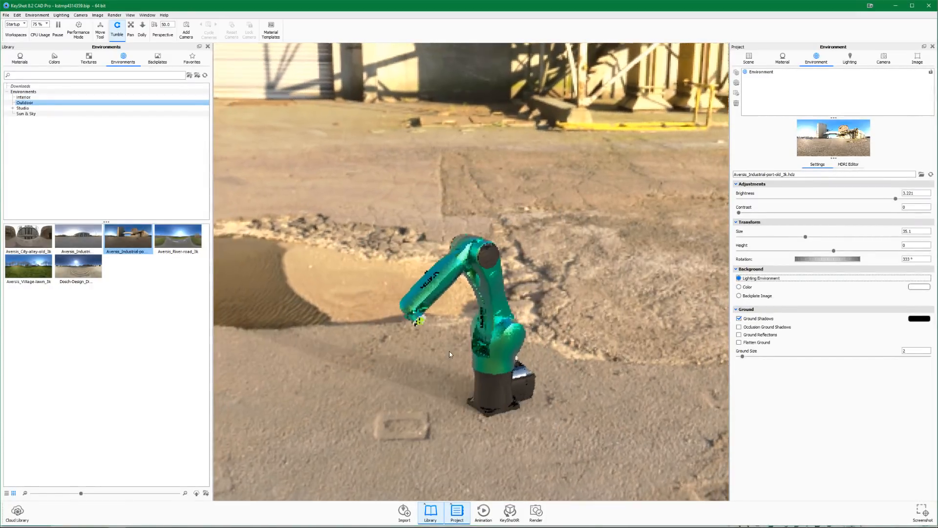
scroll(450, 351, up, 3)
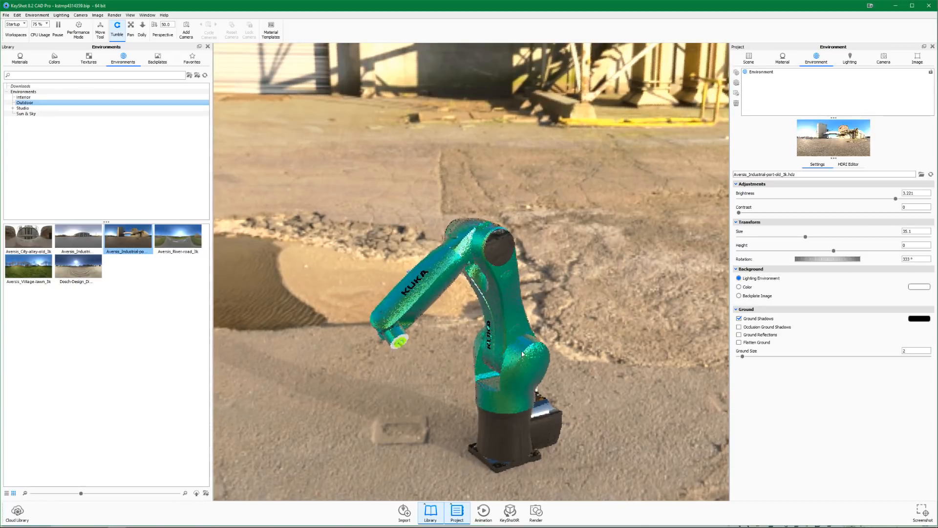
middle_drag(522, 354, 548, 328)
drag(479, 398, 715, 359)
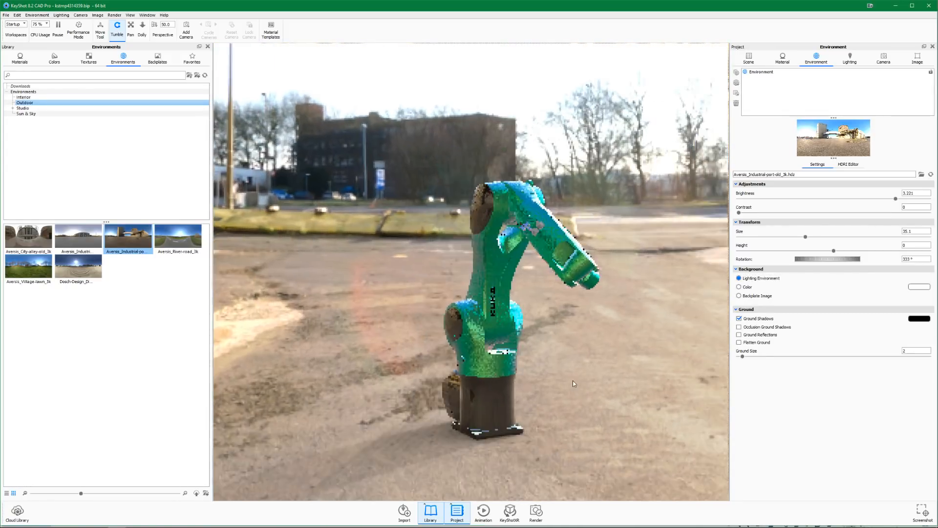
drag(573, 383, 218, 390)
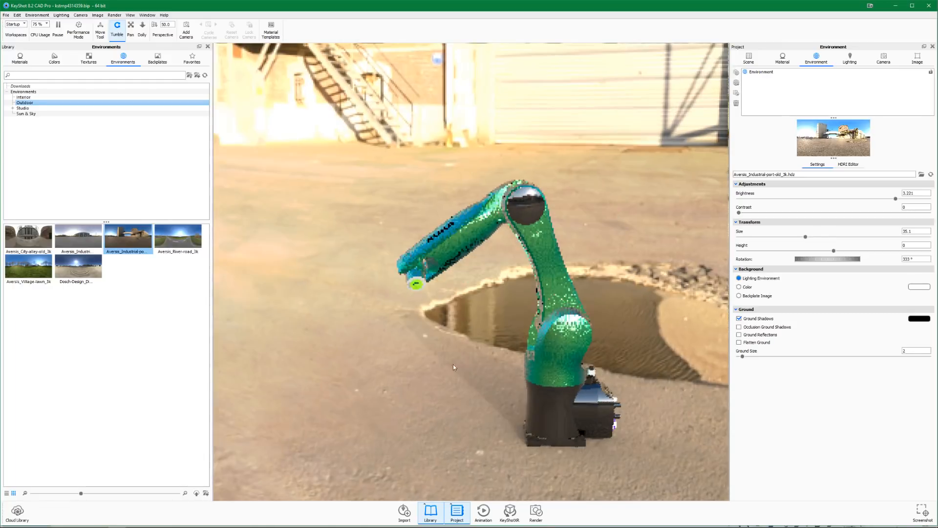
drag(453, 366, 707, 342)
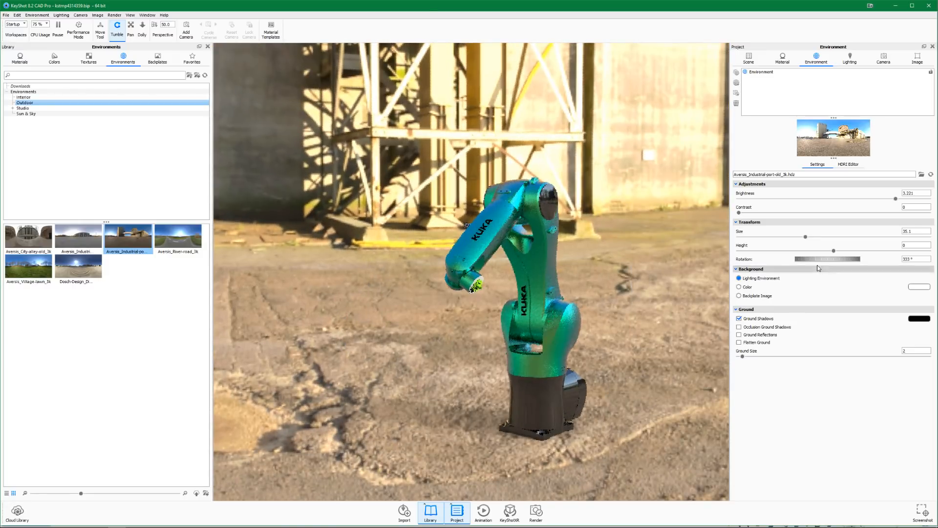
drag(806, 237, 747, 238)
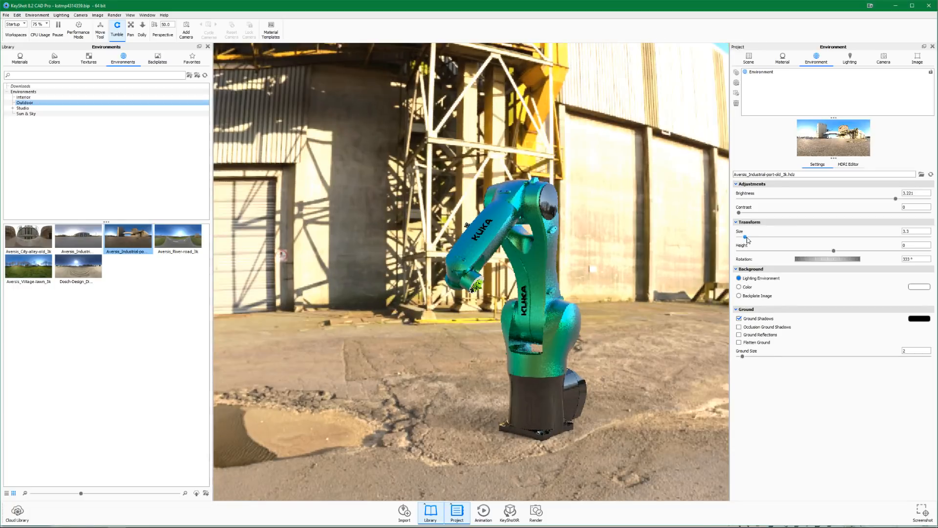
drag(555, 431, 564, 441)
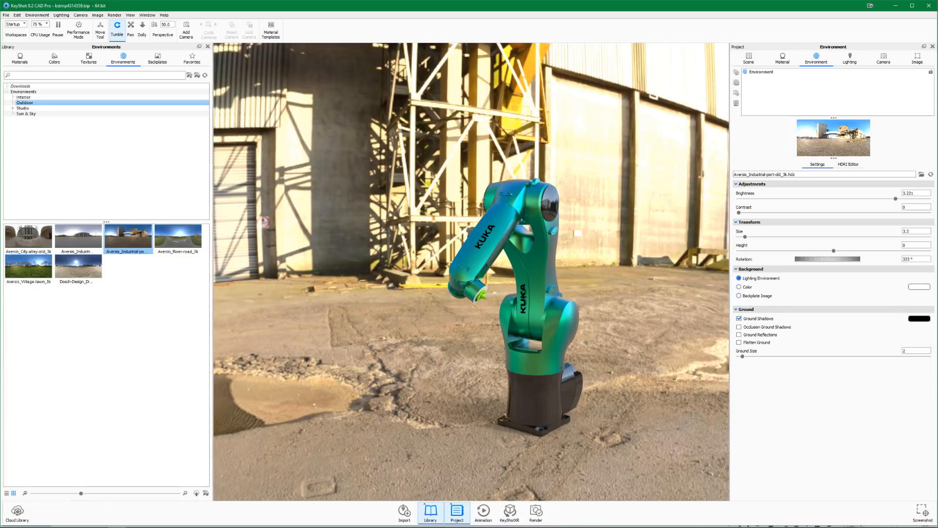
Step: Switch to IRONCAD and bring up the empty Scene3 document
mouse_move(38, 496)
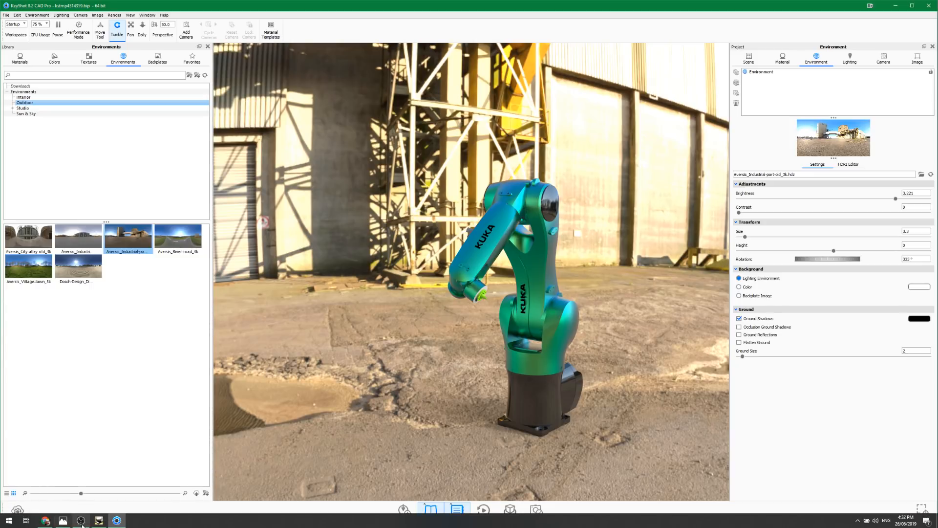
click(98, 521)
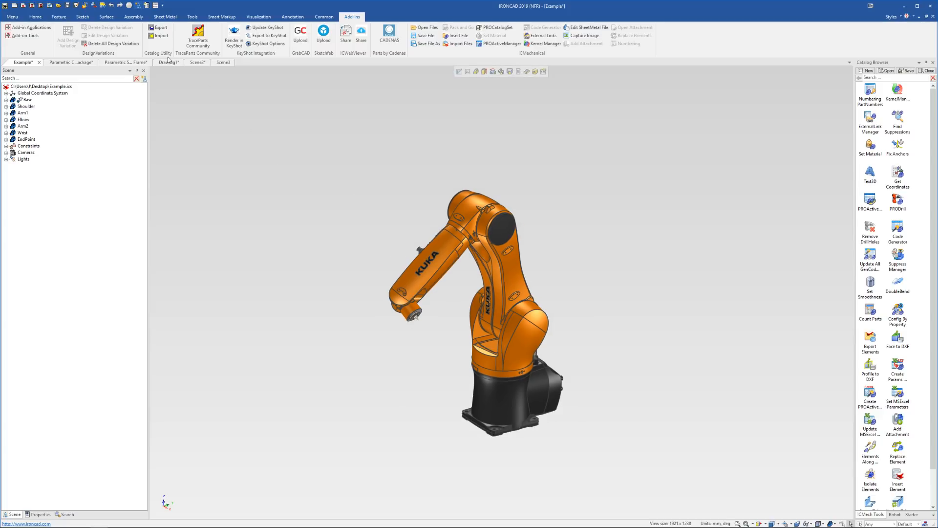
click(220, 63)
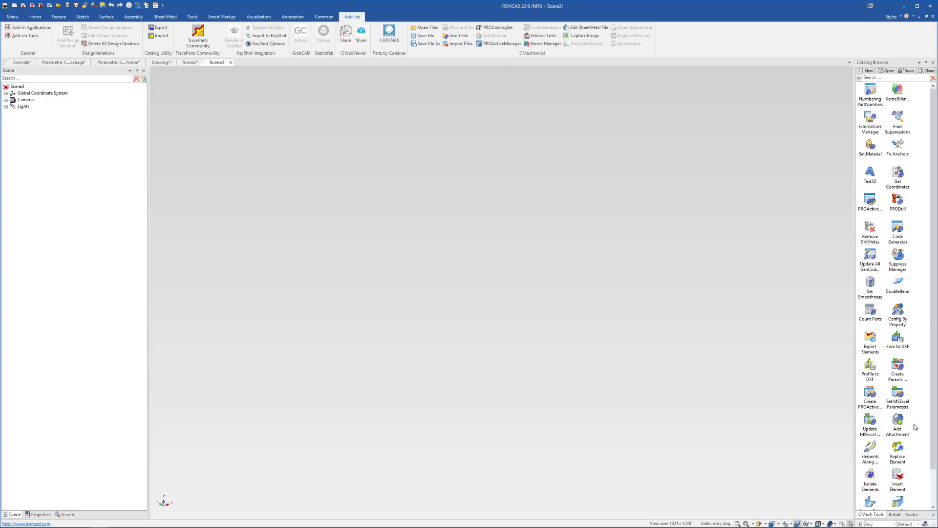
Step: Insert a Stock sheet metal plate into the scene from the Starter catalog's Sheet Metal set
click(911, 516)
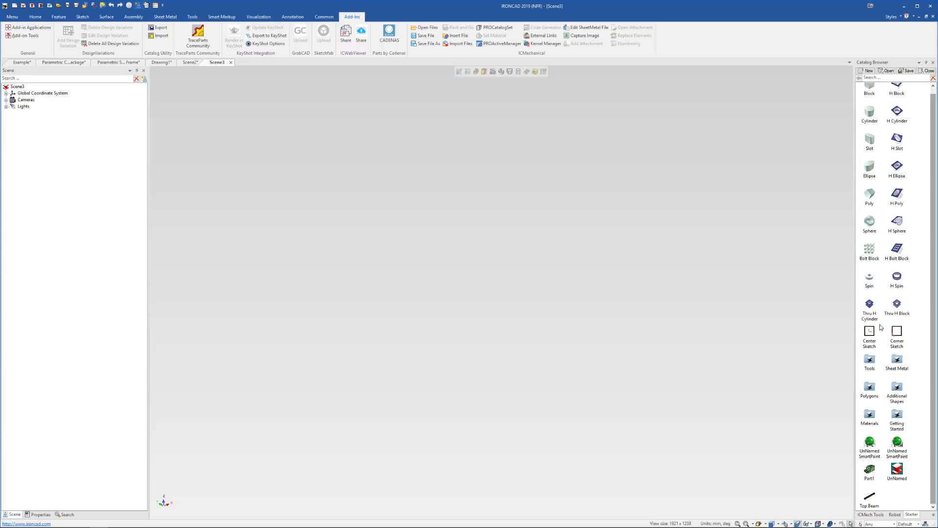
drag(897, 359, 526, 342)
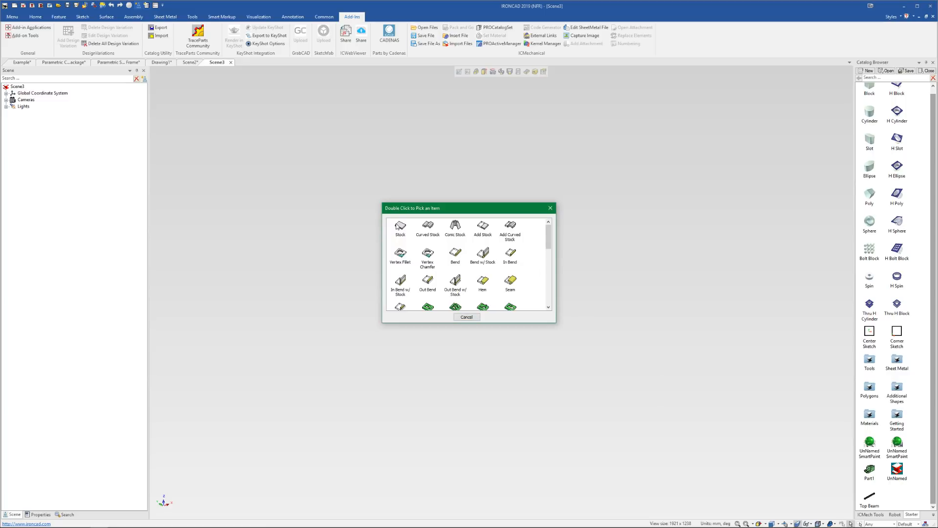
click(464, 318)
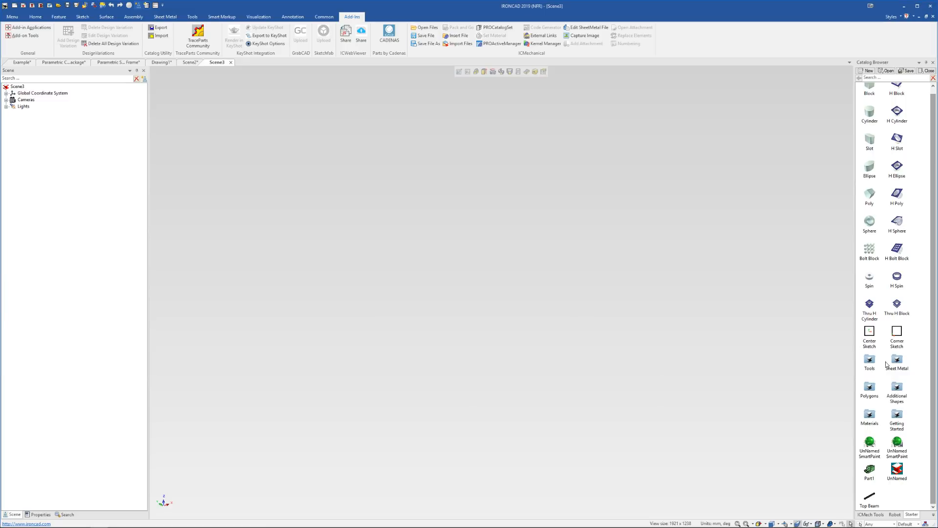
drag(887, 365, 429, 214)
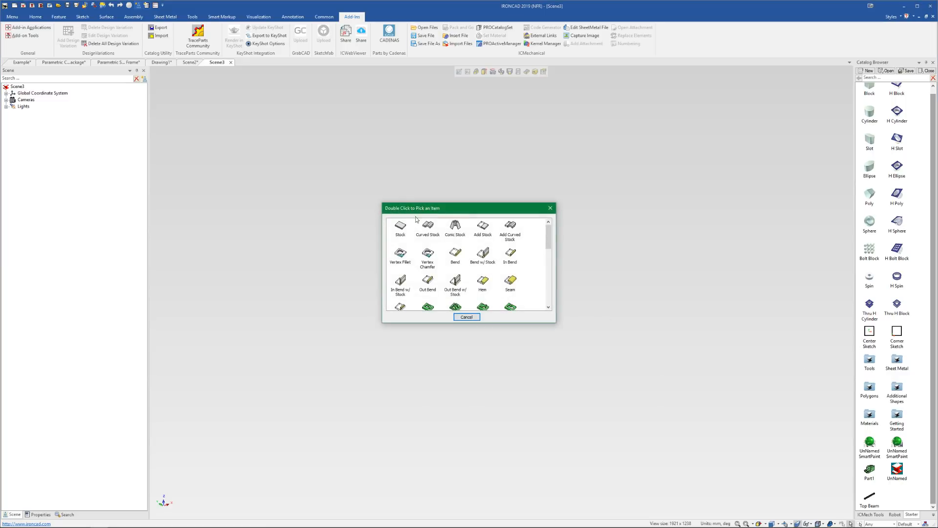
double_click(404, 225)
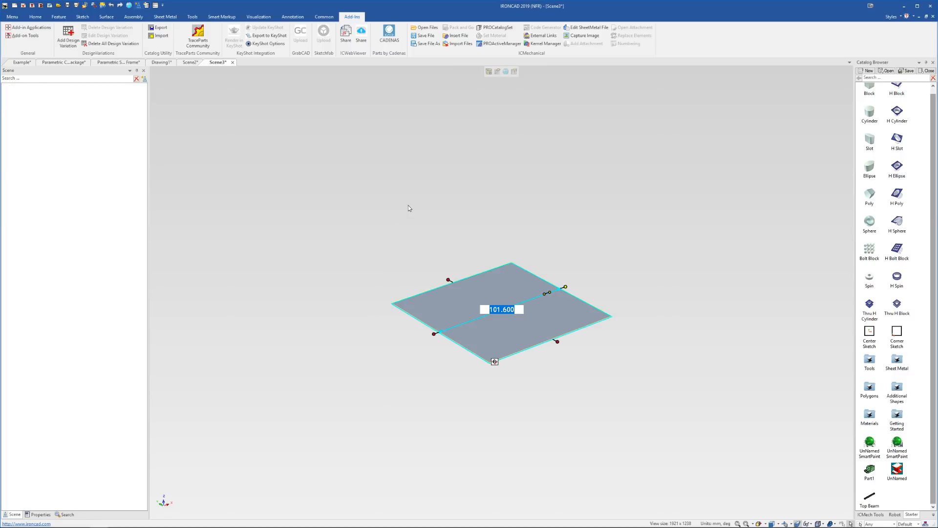
click(409, 207)
scroll(533, 332, up, 3)
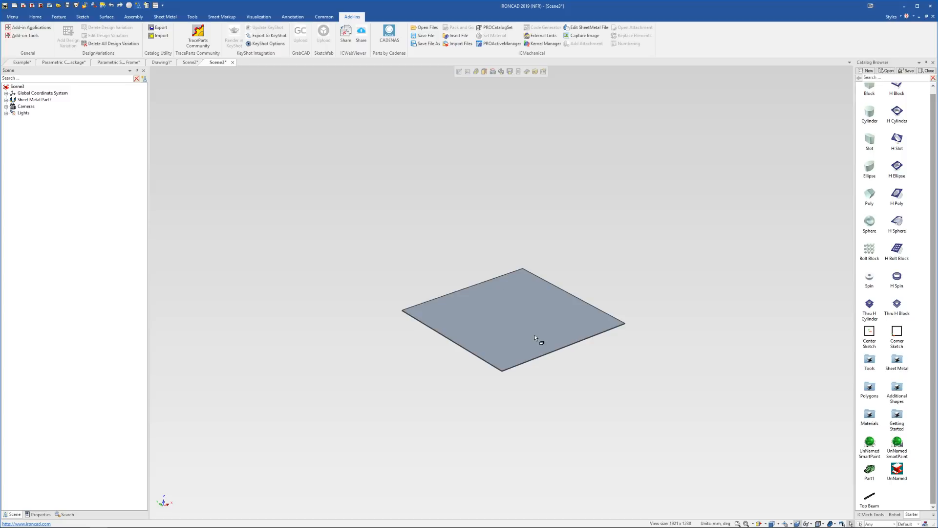
scroll(524, 325, up, 1)
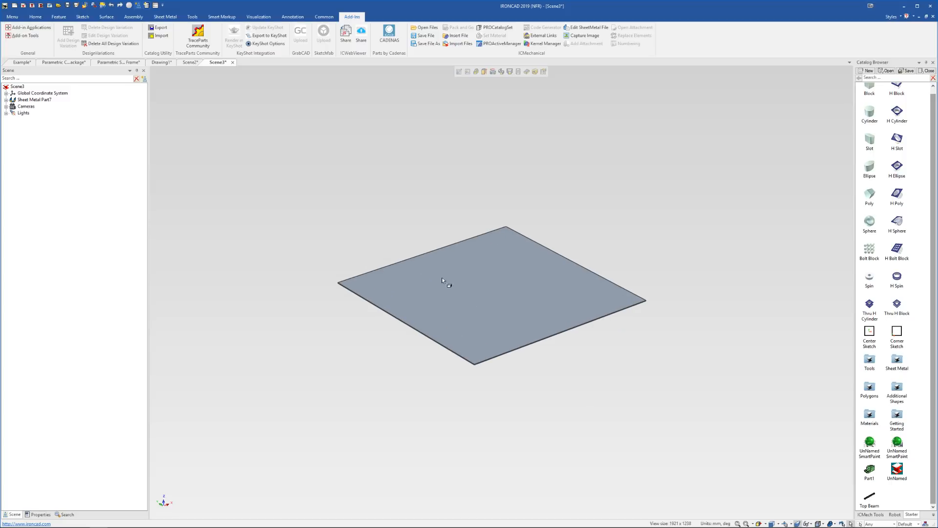
Step: Set the default stock for new sheet metal parts to Aluminum - 02.0 in the program options
click(14, 17)
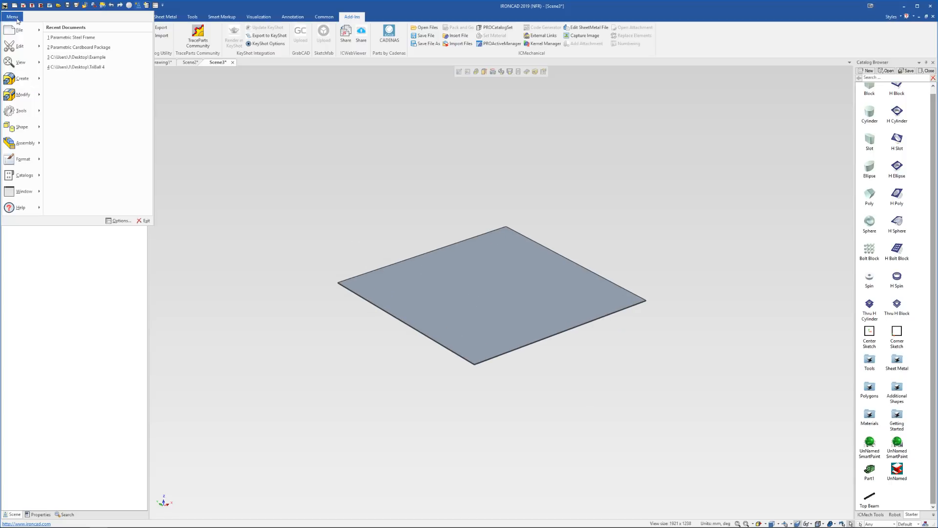
mouse_move(40, 114)
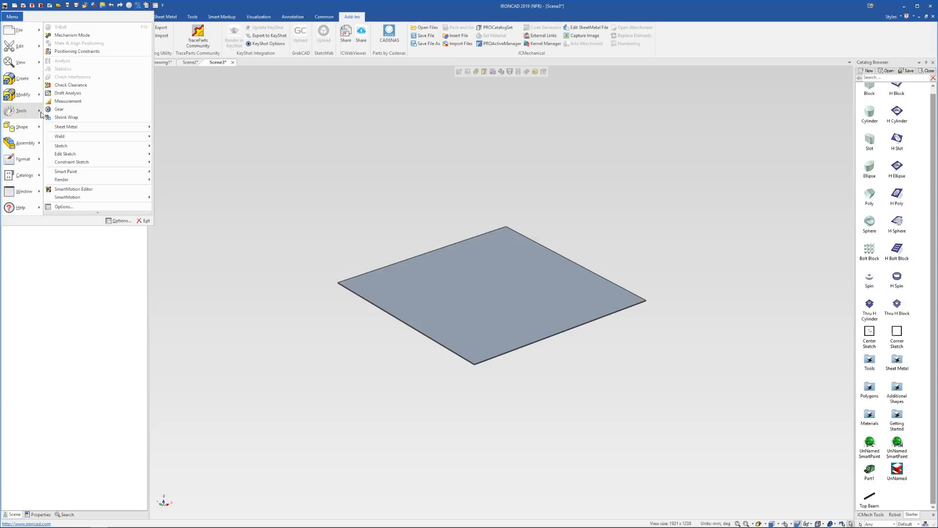
click(104, 206)
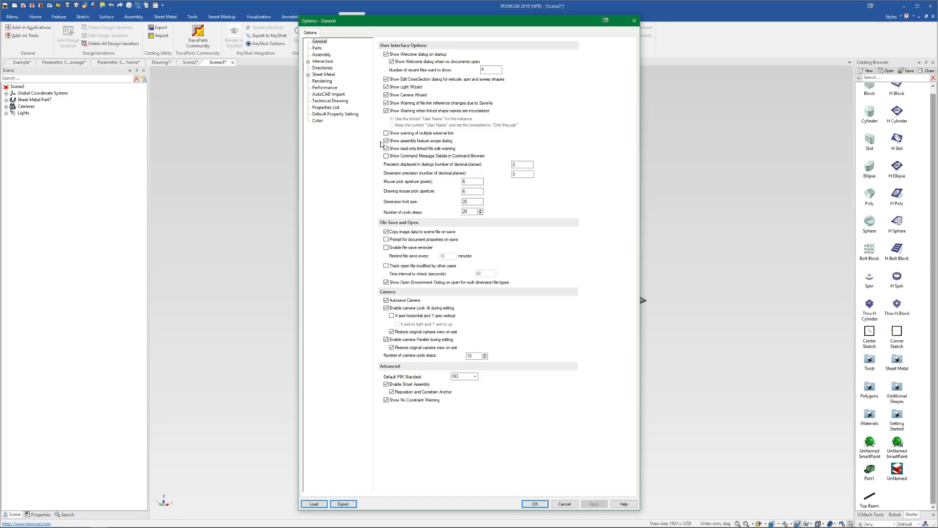
click(326, 75)
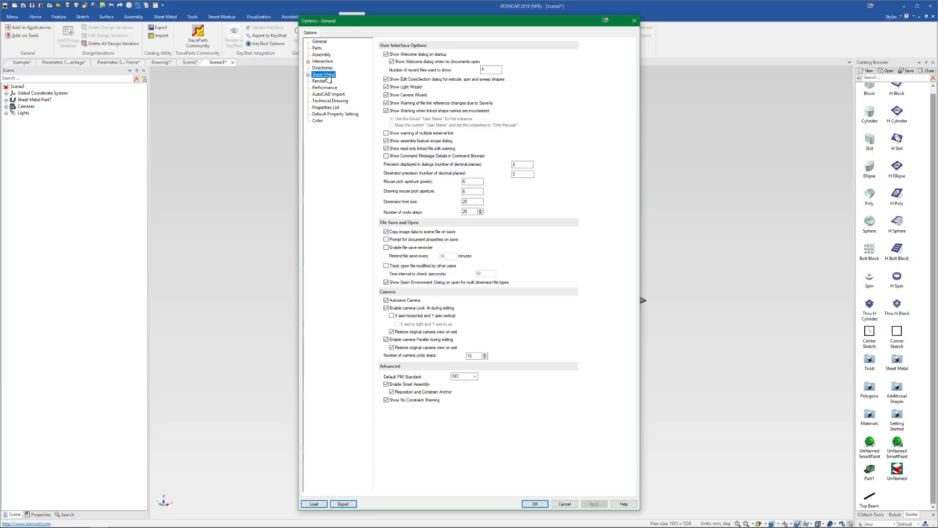
click(308, 75)
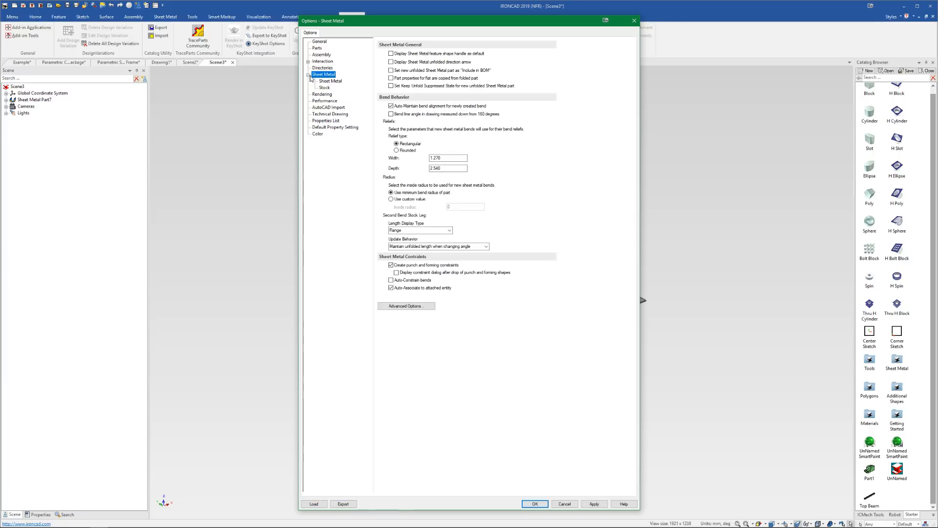
click(325, 88)
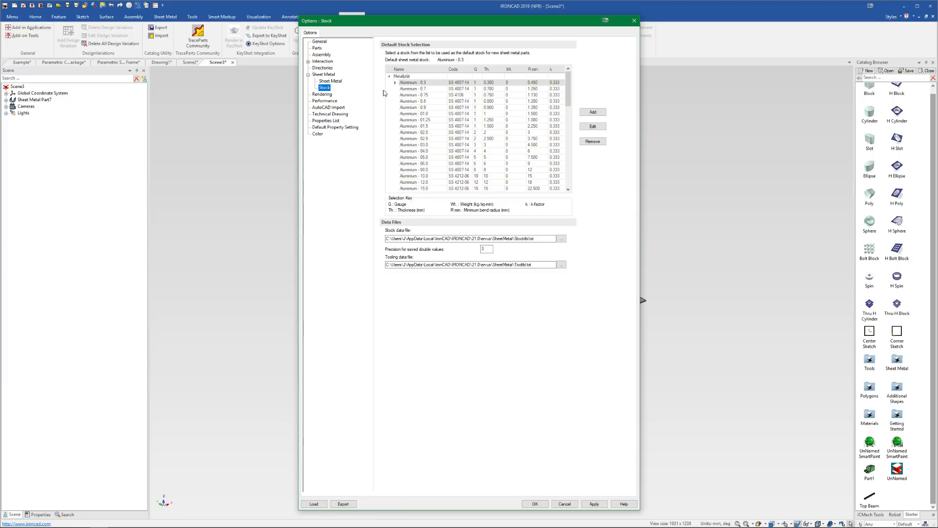
click(439, 132)
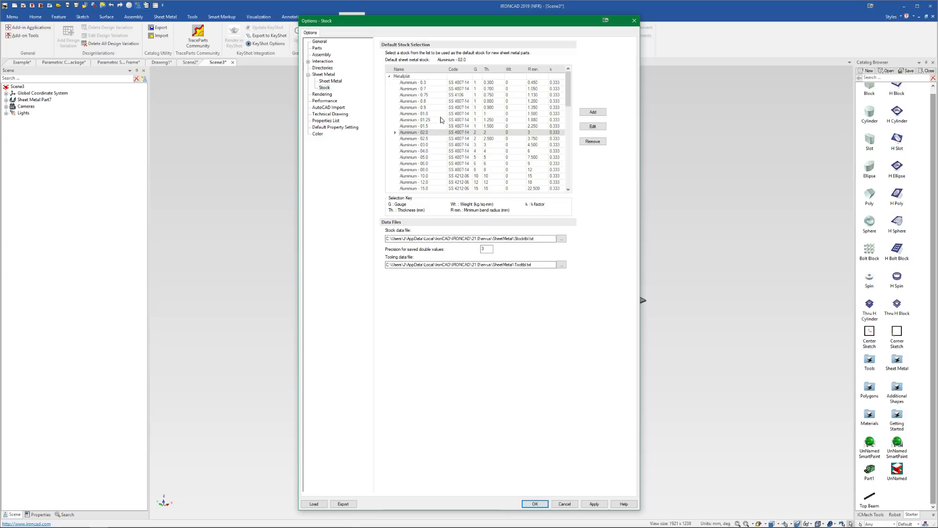
click(535, 504)
Step: Insert a second Stock plate from the Sheet Metal catalog set into empty space behind the first plate
click(557, 283)
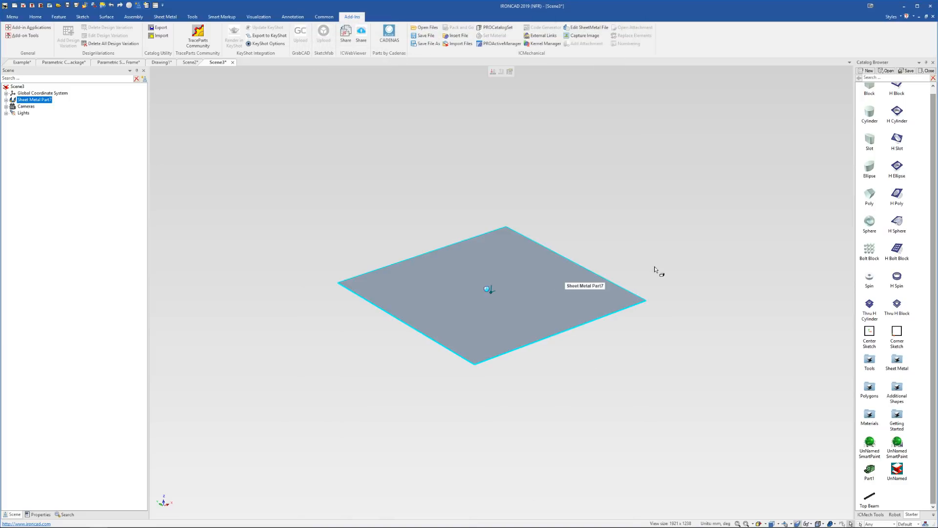
click(811, 310)
click(905, 371)
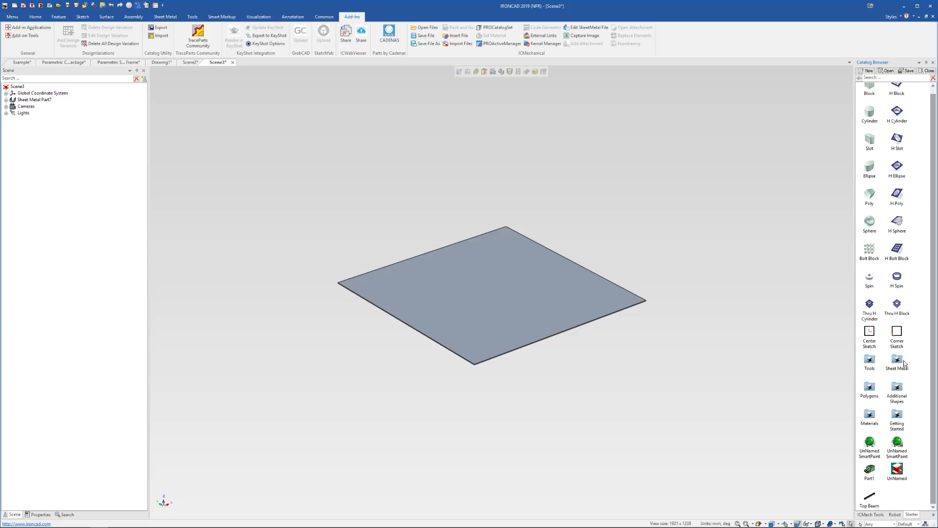
double_click(905, 365)
drag(870, 102, 702, 155)
click(736, 277)
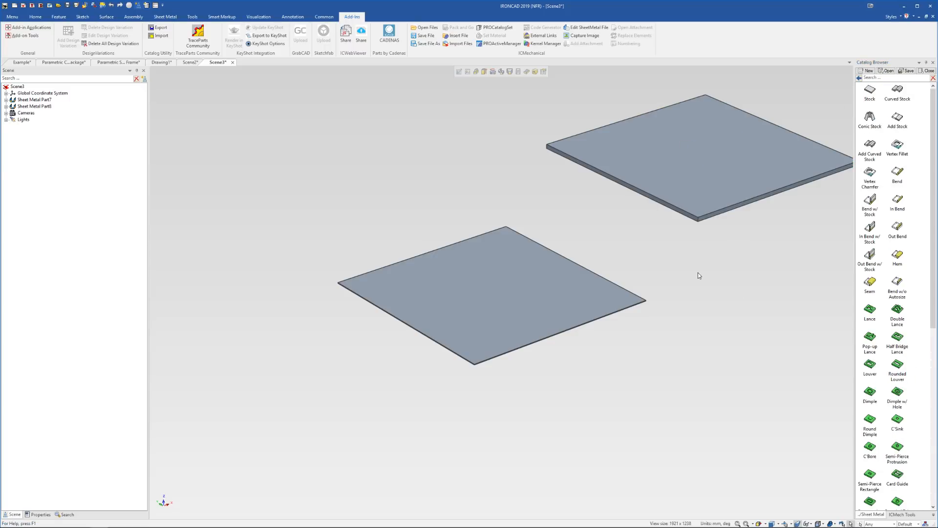
Step: Examine the first plate's sheet metal properties and the list of stocks available to replace its current stock, leaving the stock unchanged
scroll(598, 324, down, 2)
click(503, 280)
right_click(503, 279)
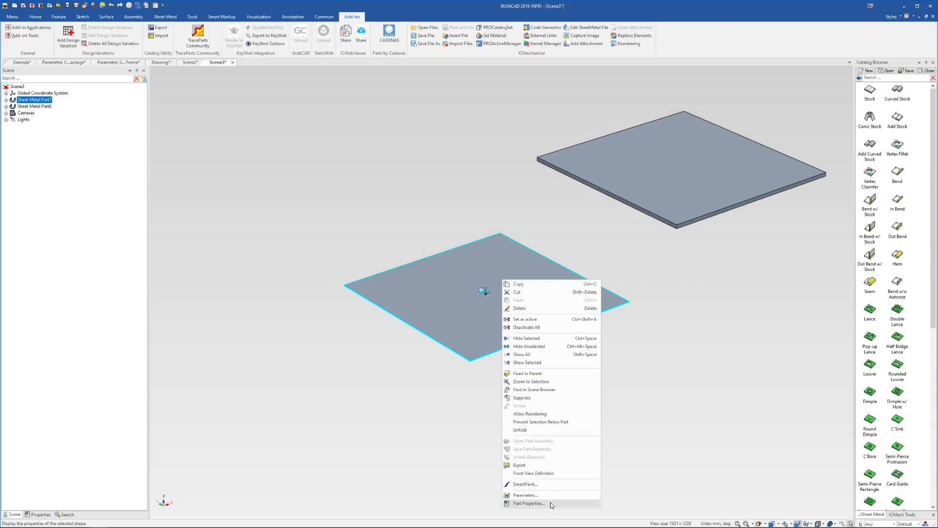
click(528, 503)
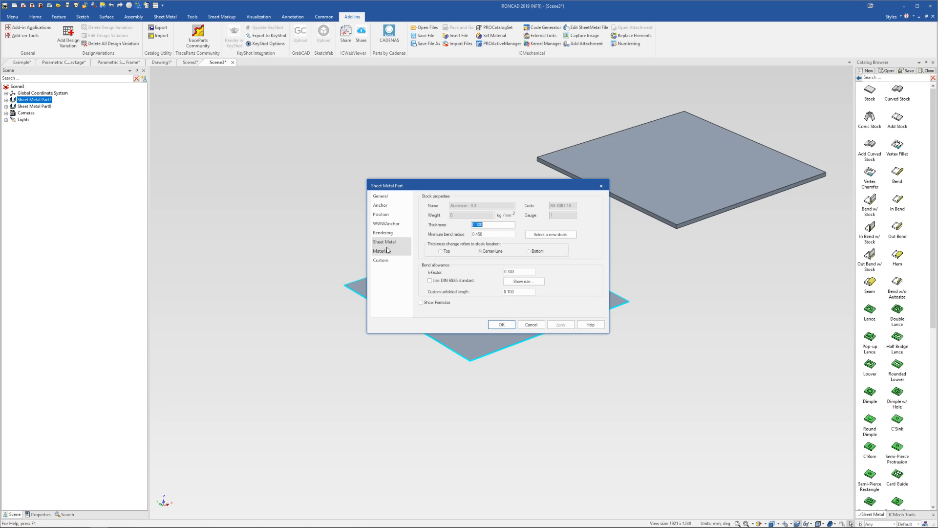
click(532, 234)
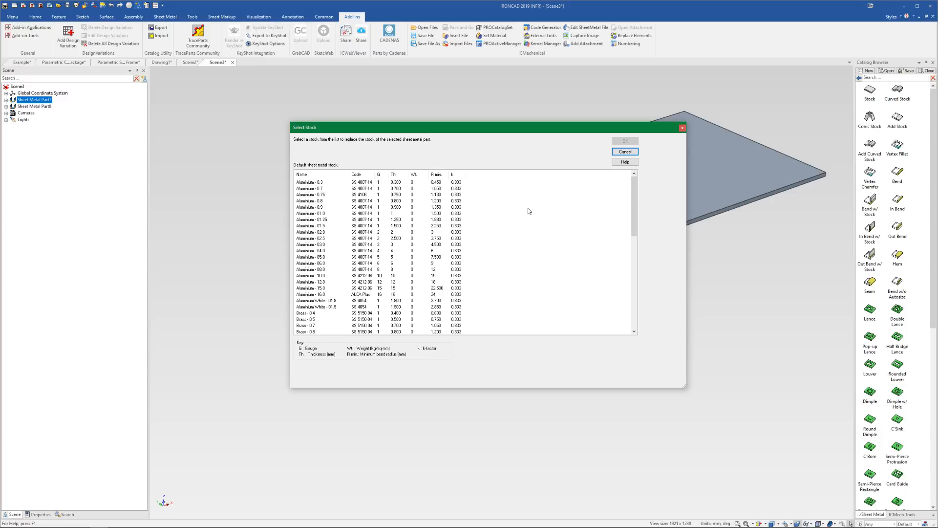
click(683, 129)
click(538, 325)
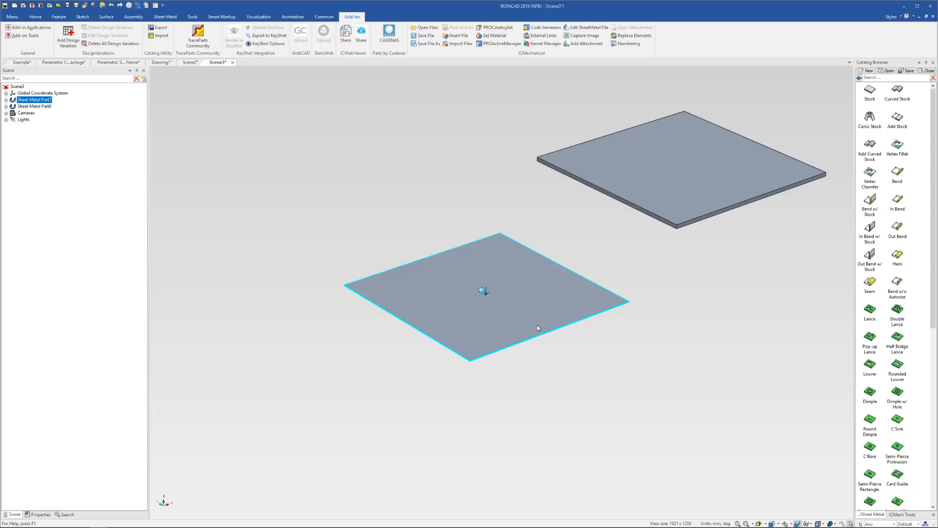
right_click(515, 284)
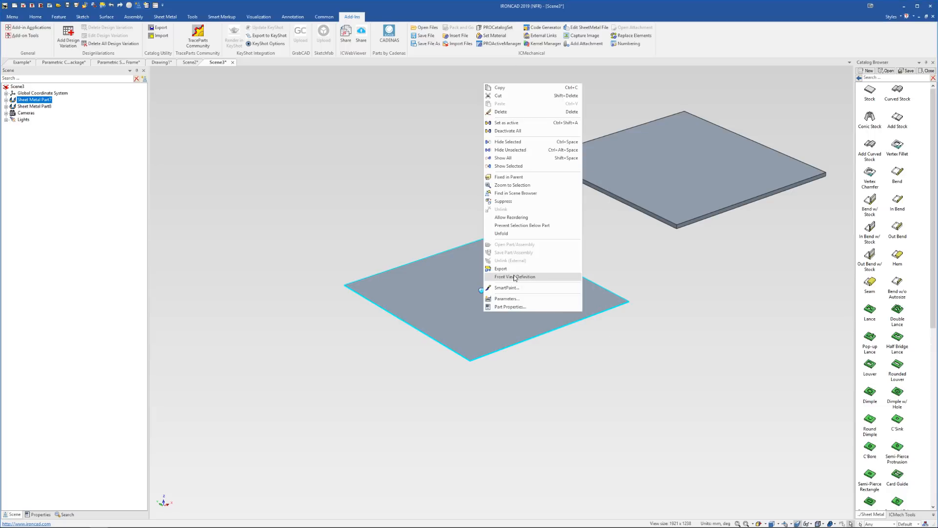
click(529, 305)
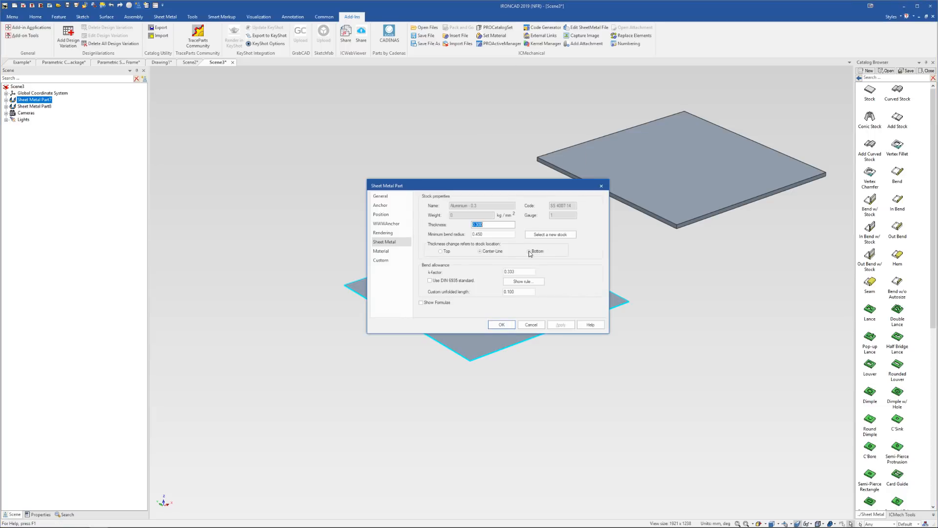
click(536, 235)
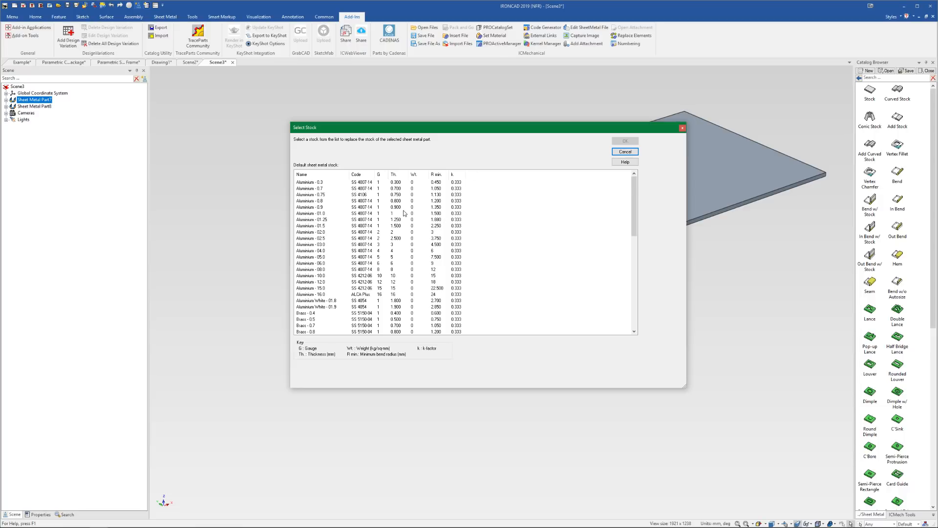
click(683, 129)
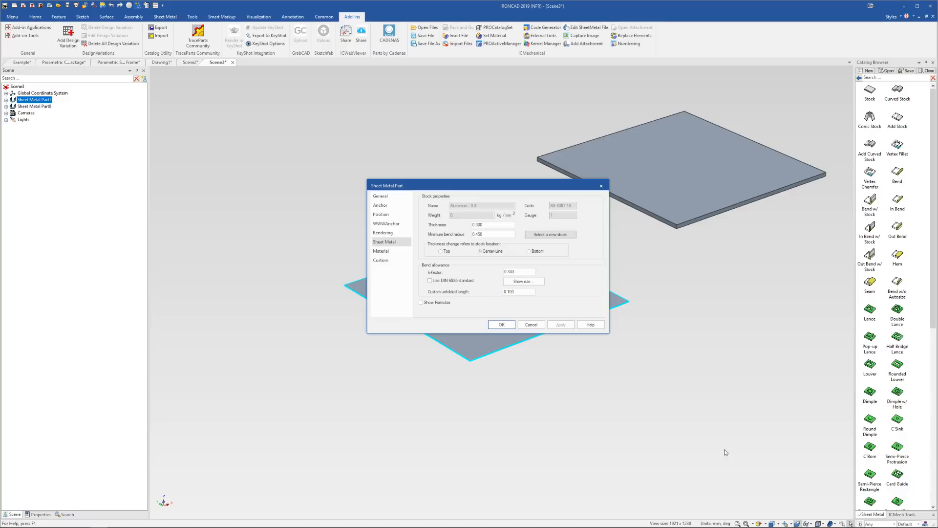